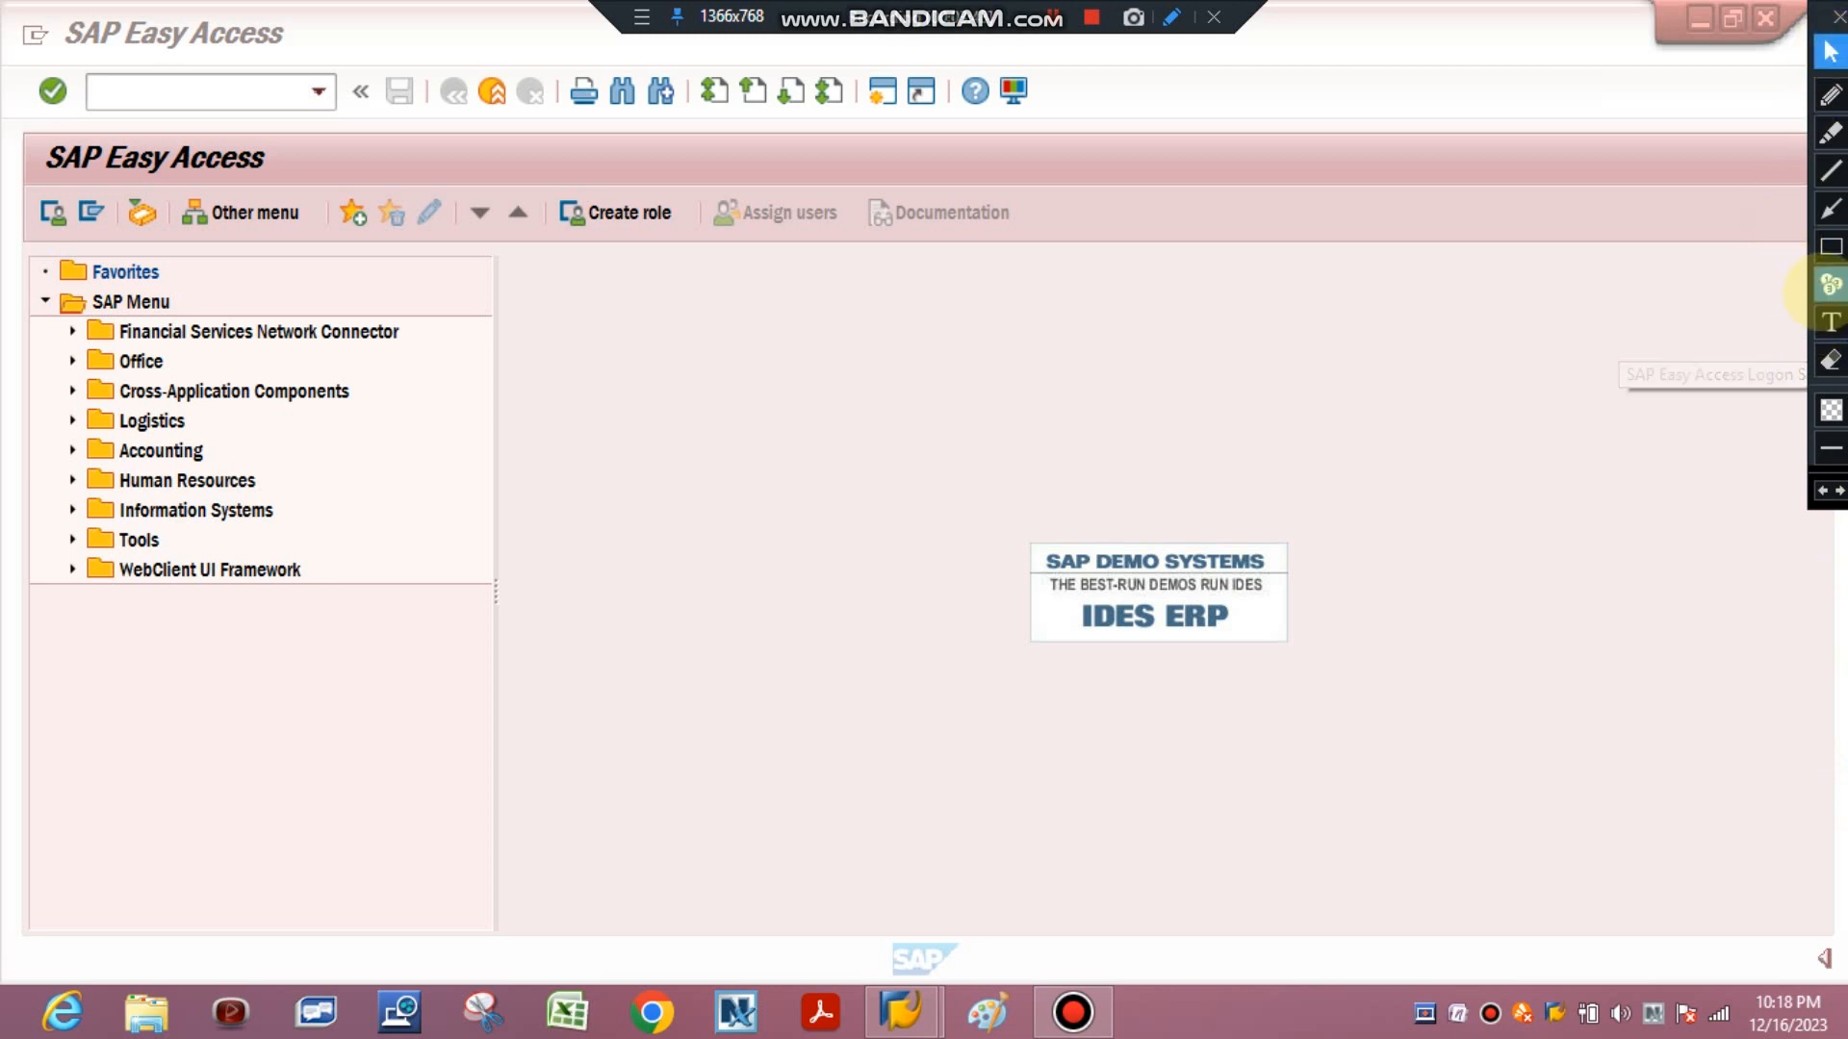
click(1830, 323)
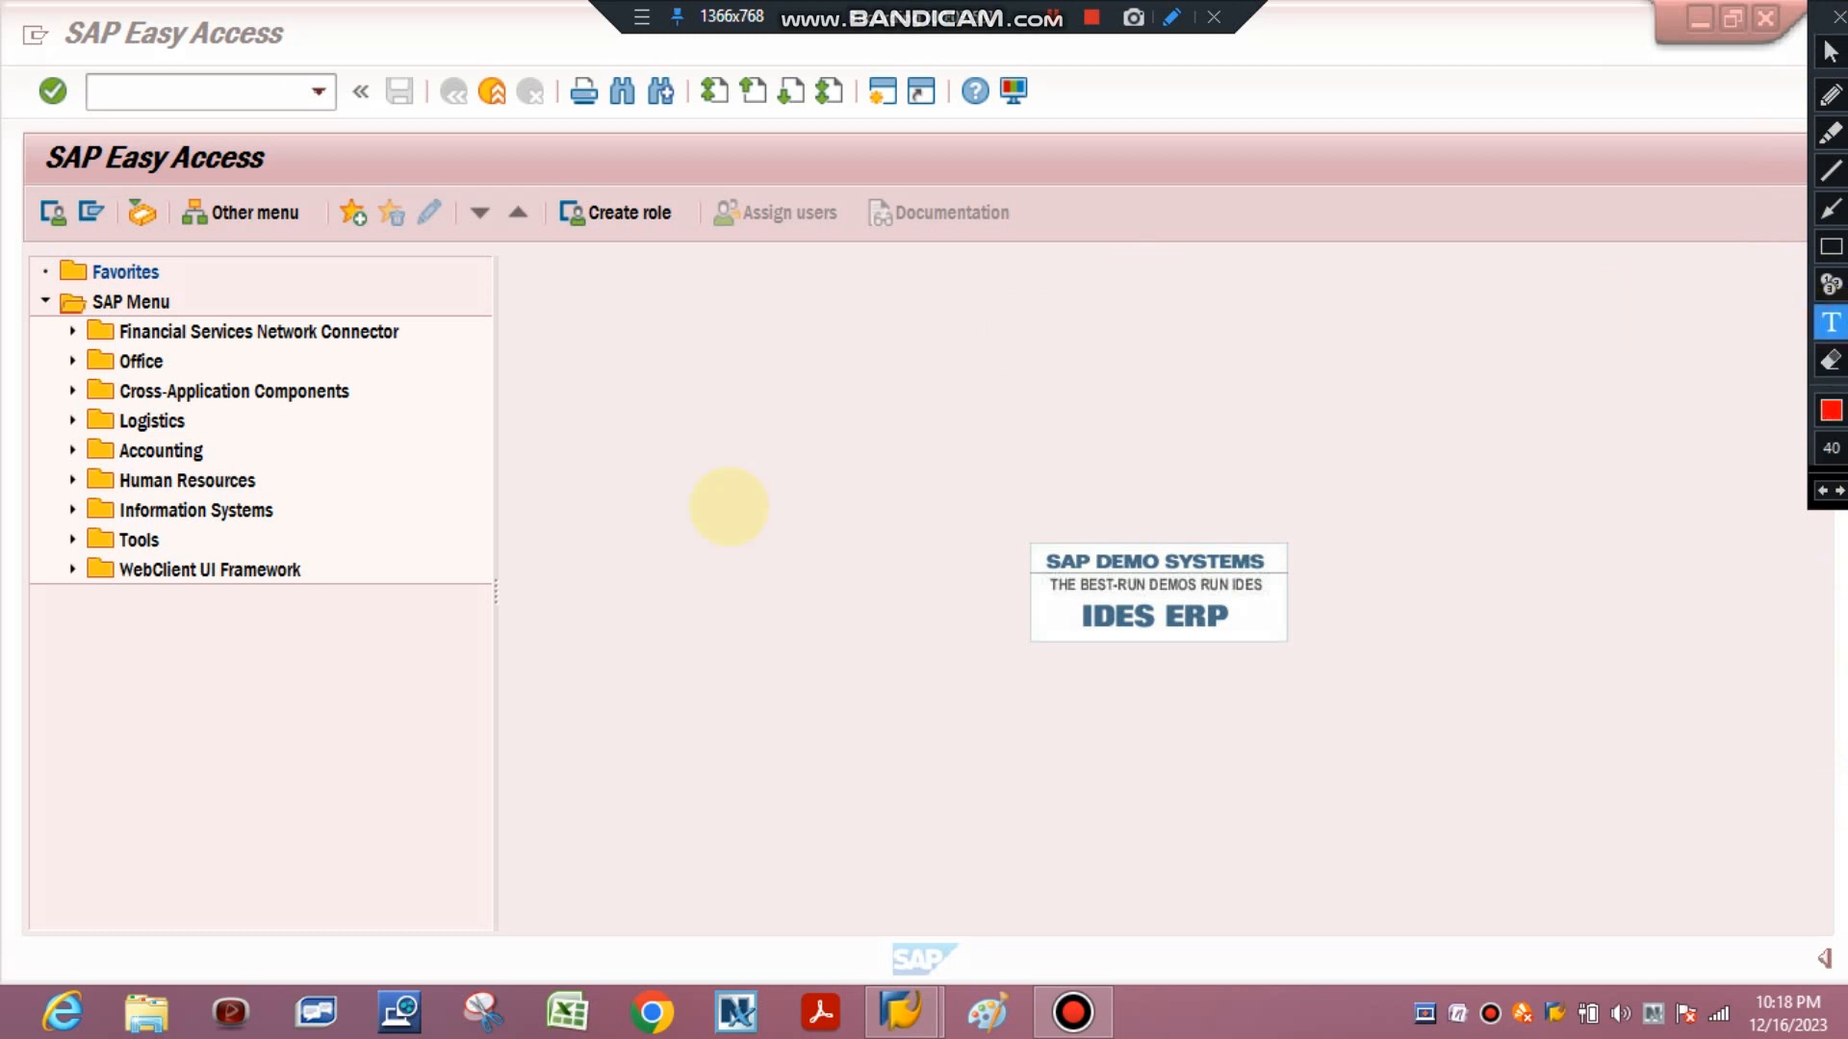
click(728, 508)
text(ik)
key(BackSpace)
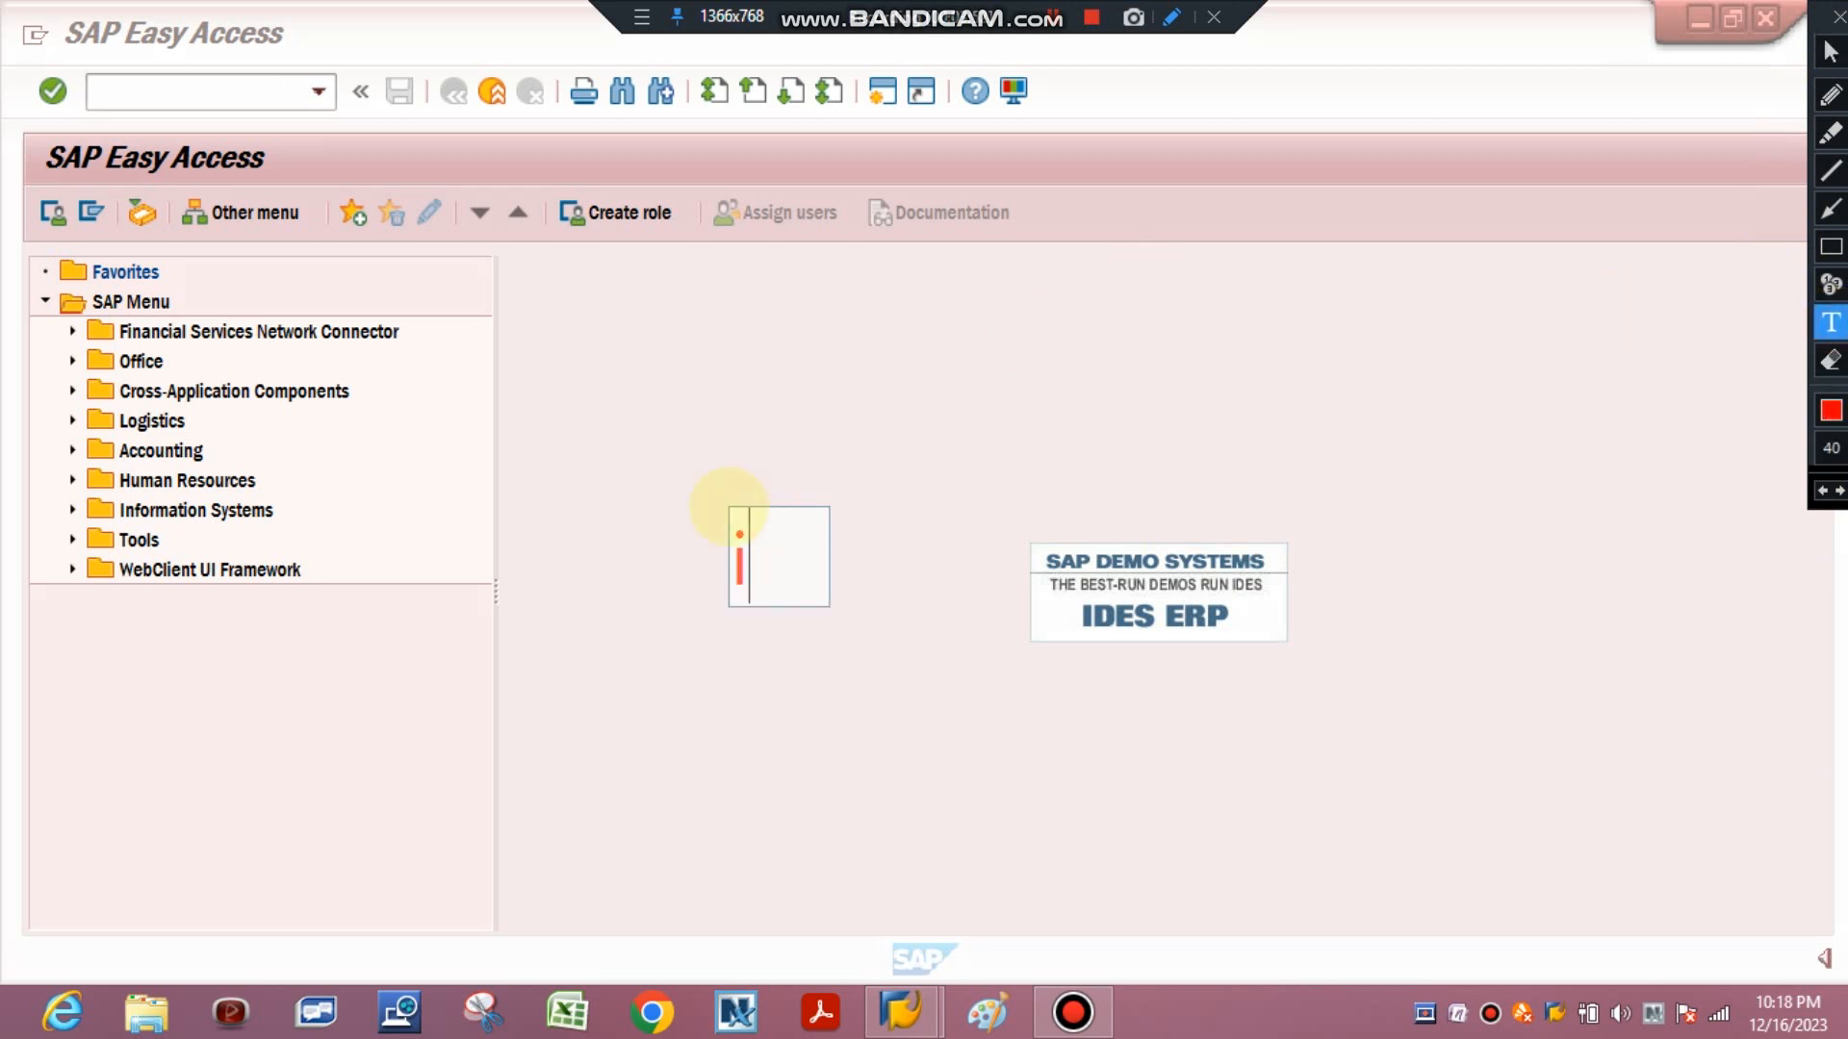
key(BackSpace)
text(IL01)
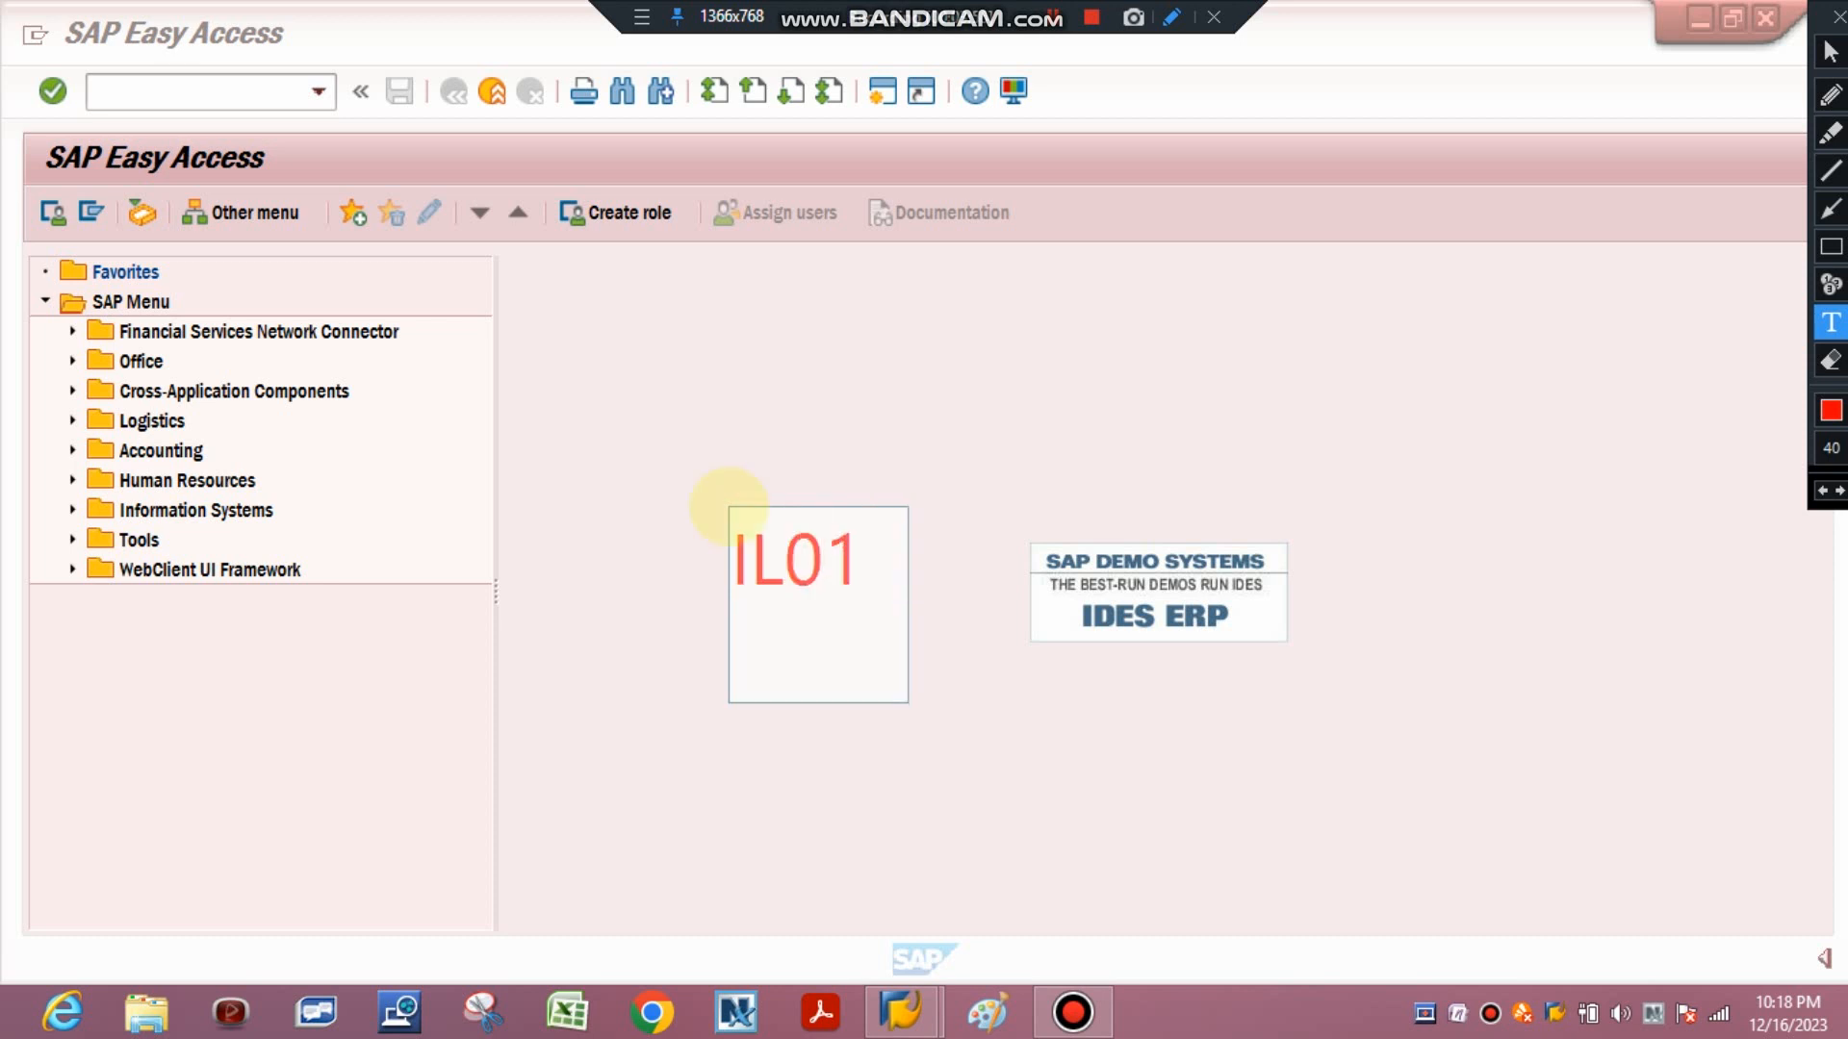
key(Return)
text(CREATE)
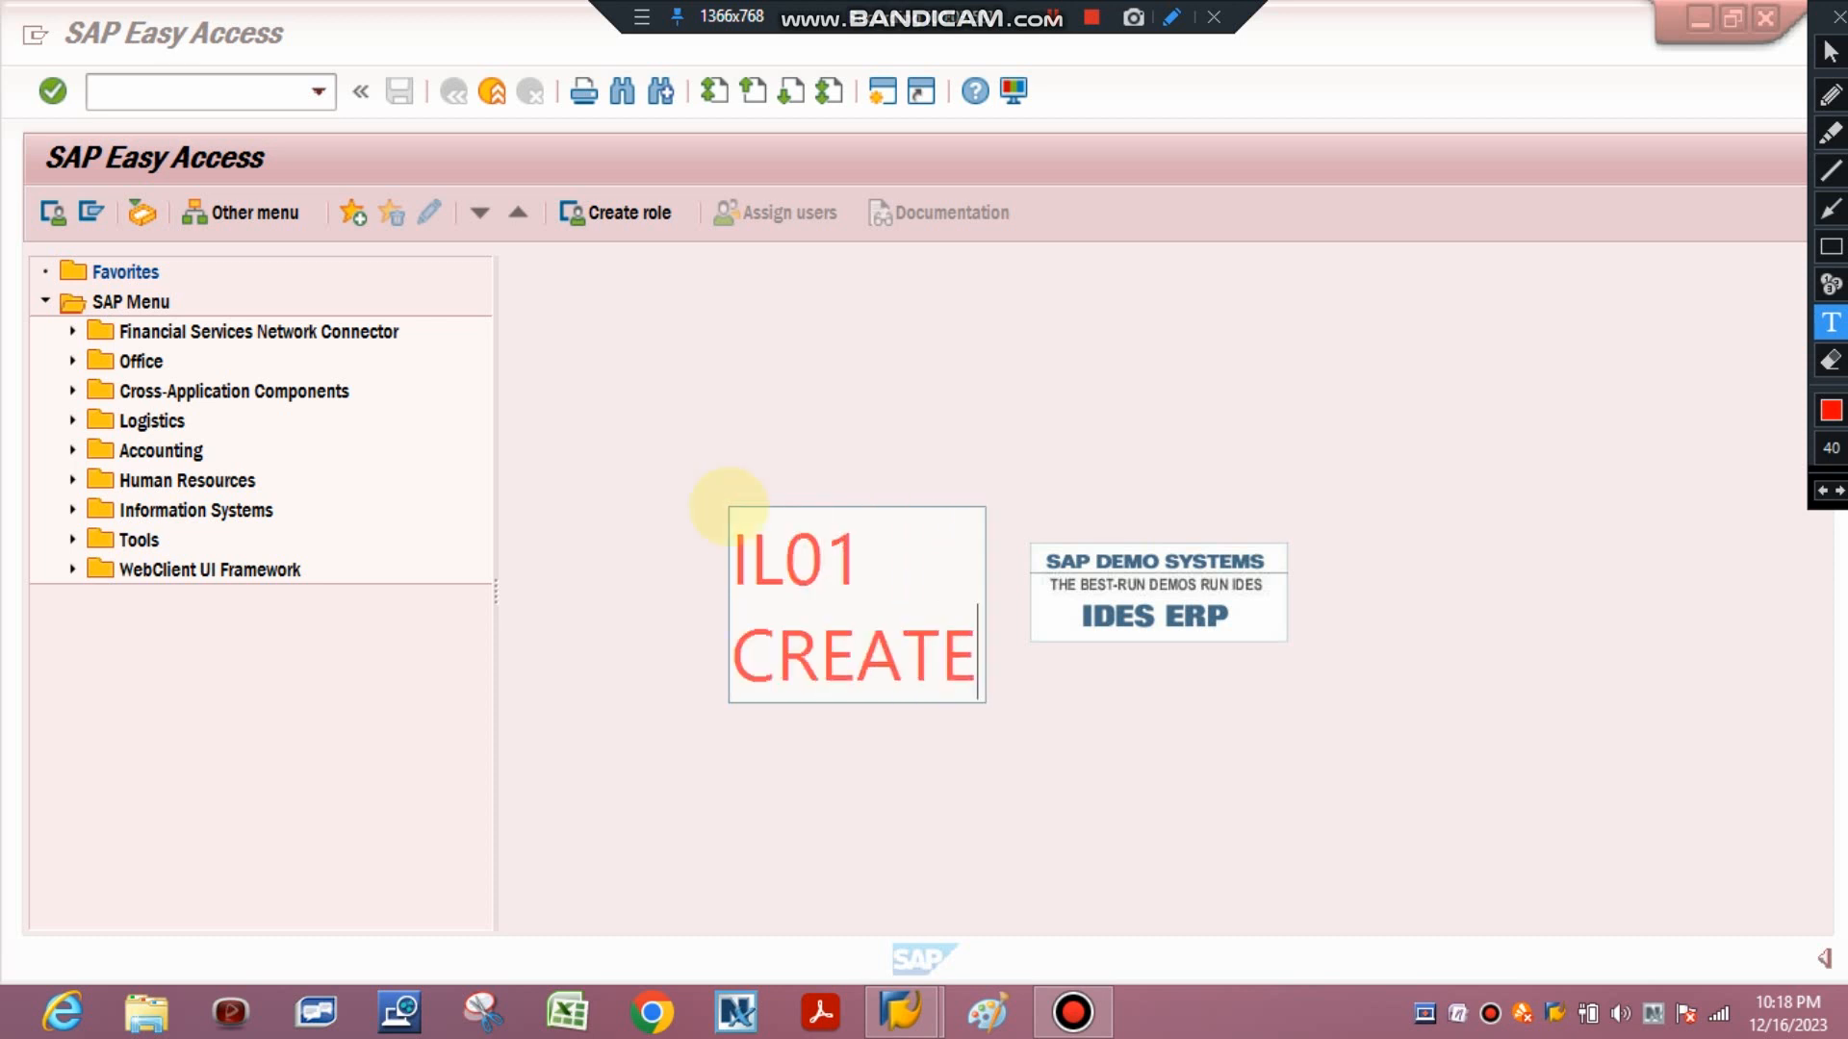
text( FUNCTION)
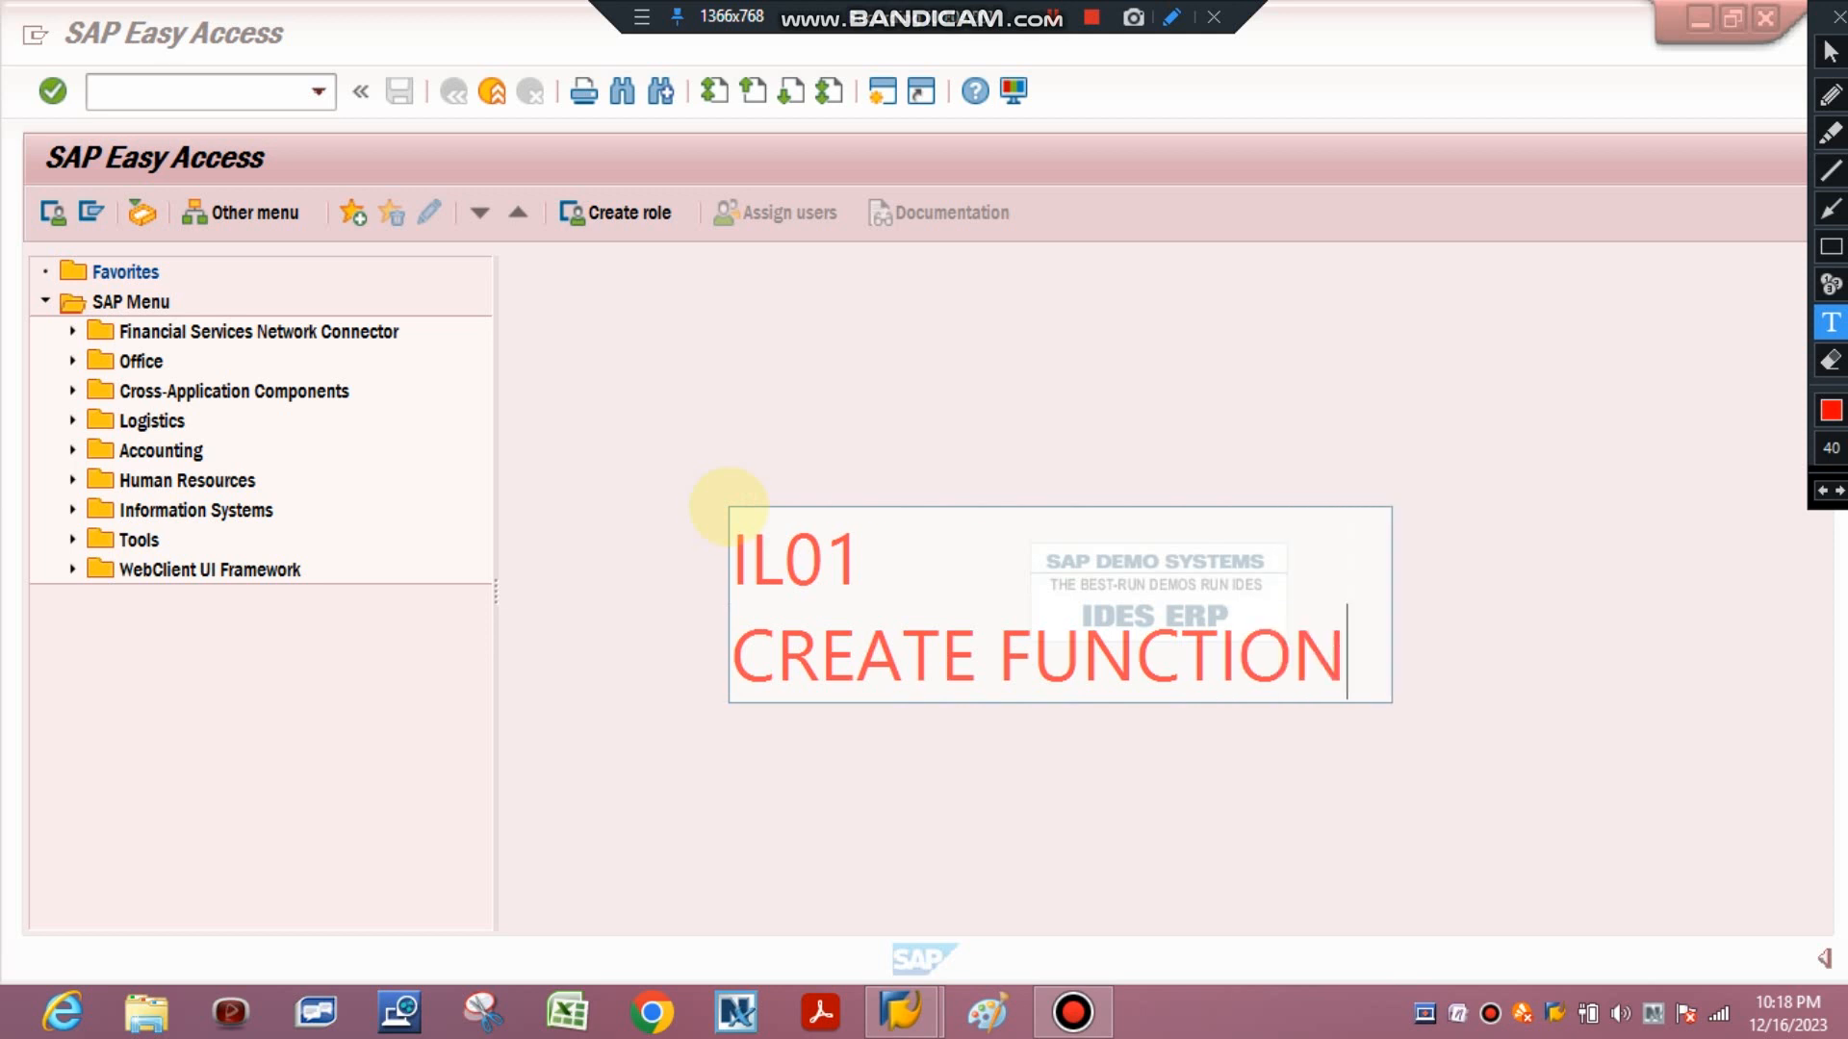
text(AL LOCATION)
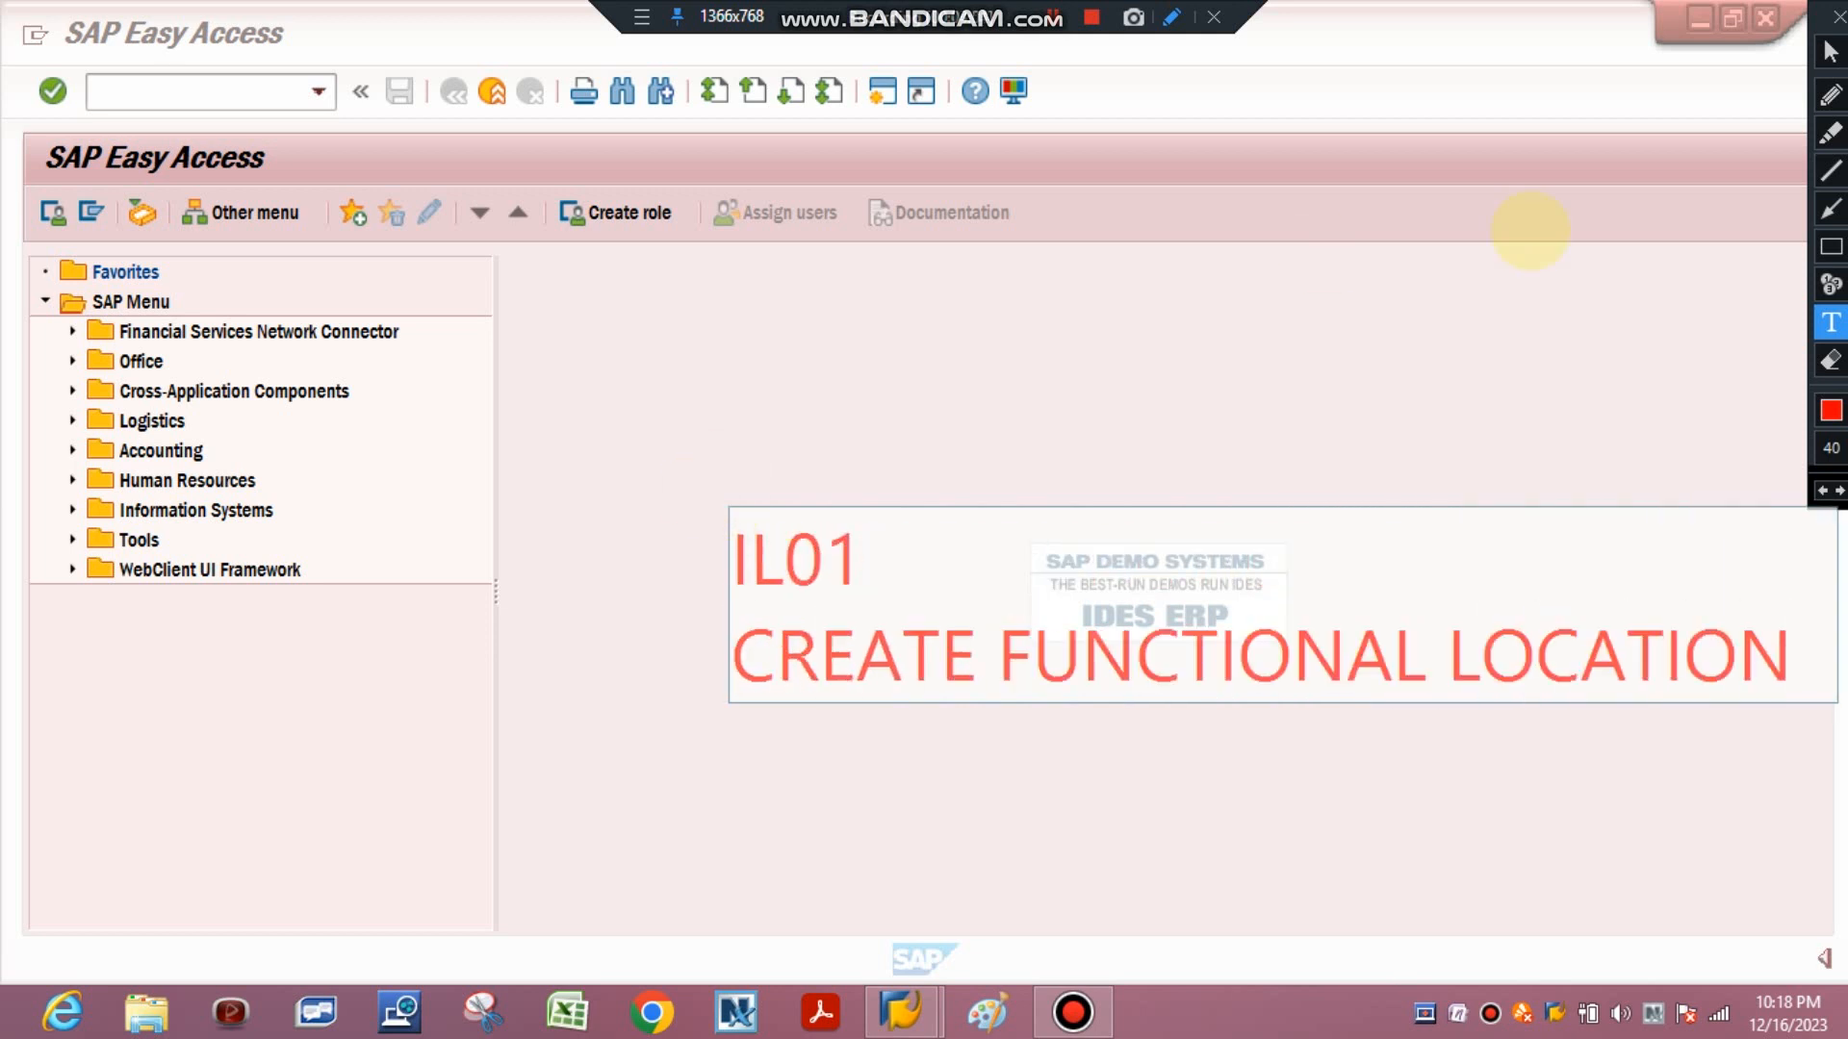
click(1831, 361)
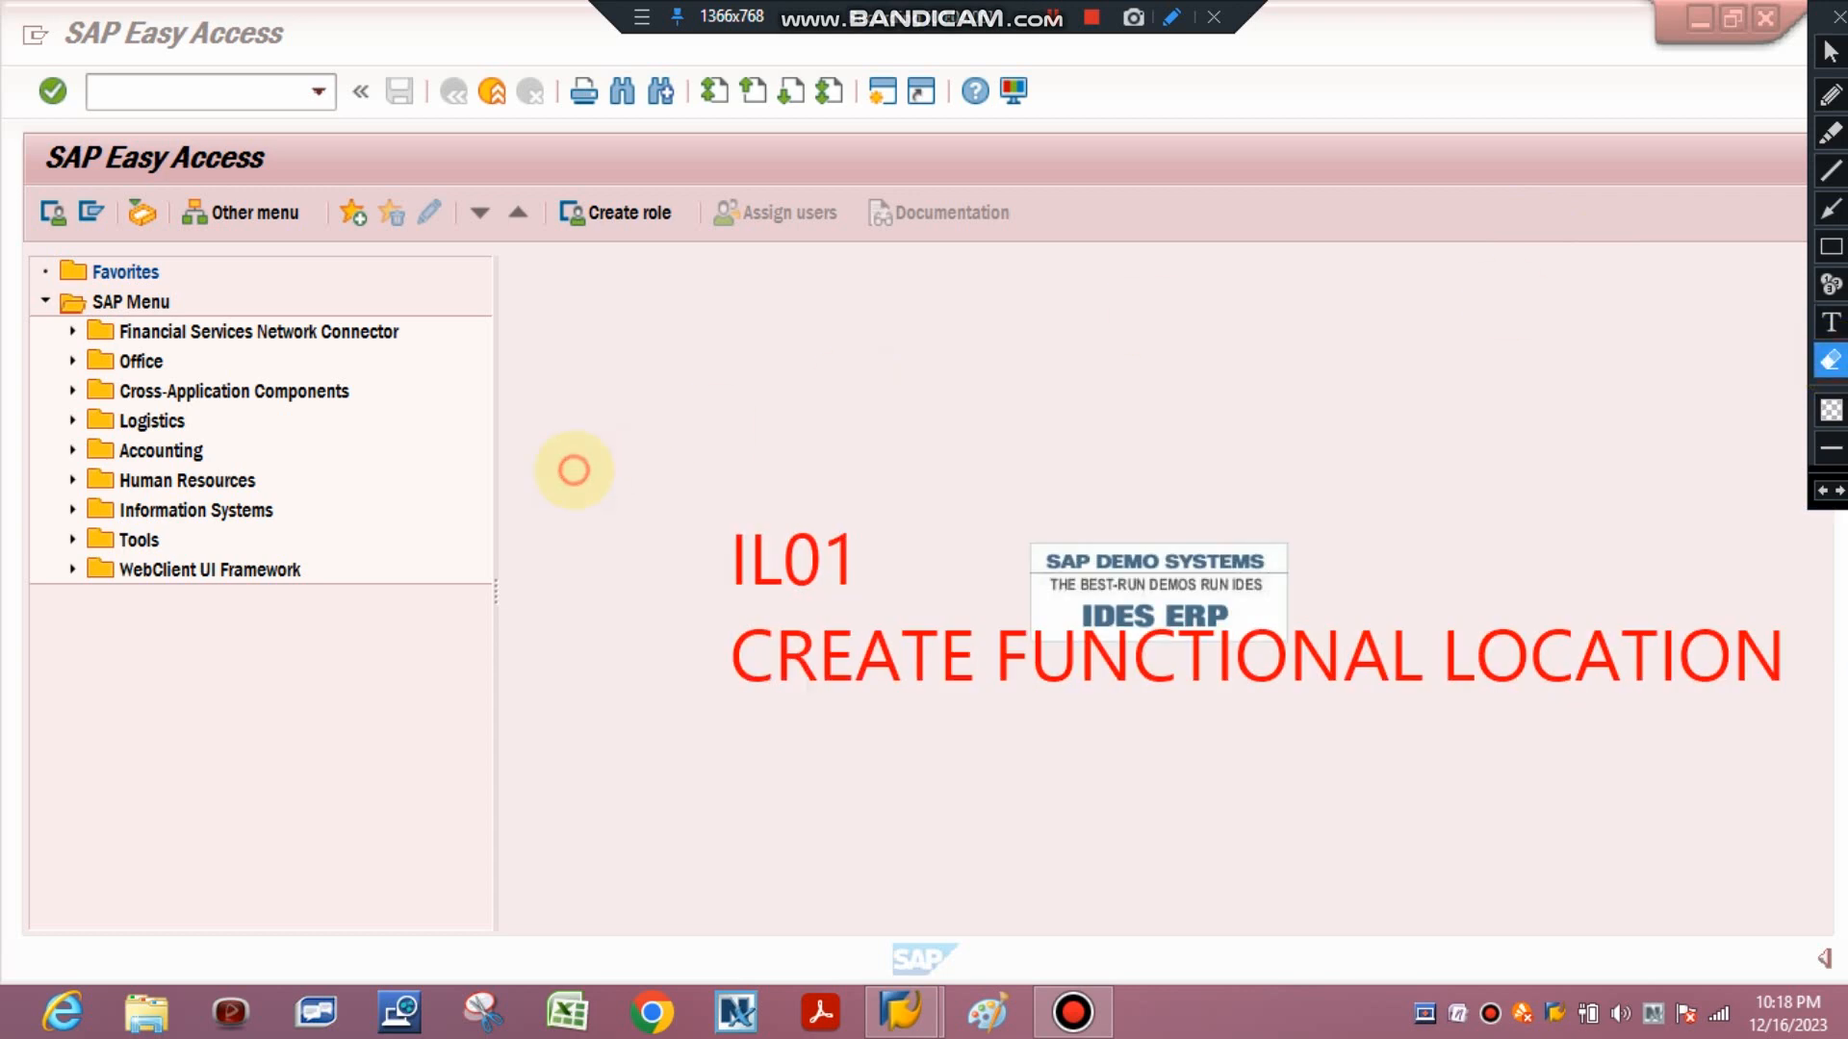
mouse_move(574, 471)
mouse_down()
mouse_move(982, 681)
mouse_move(1229, 731)
mouse_move(1833, 780)
mouse_up()
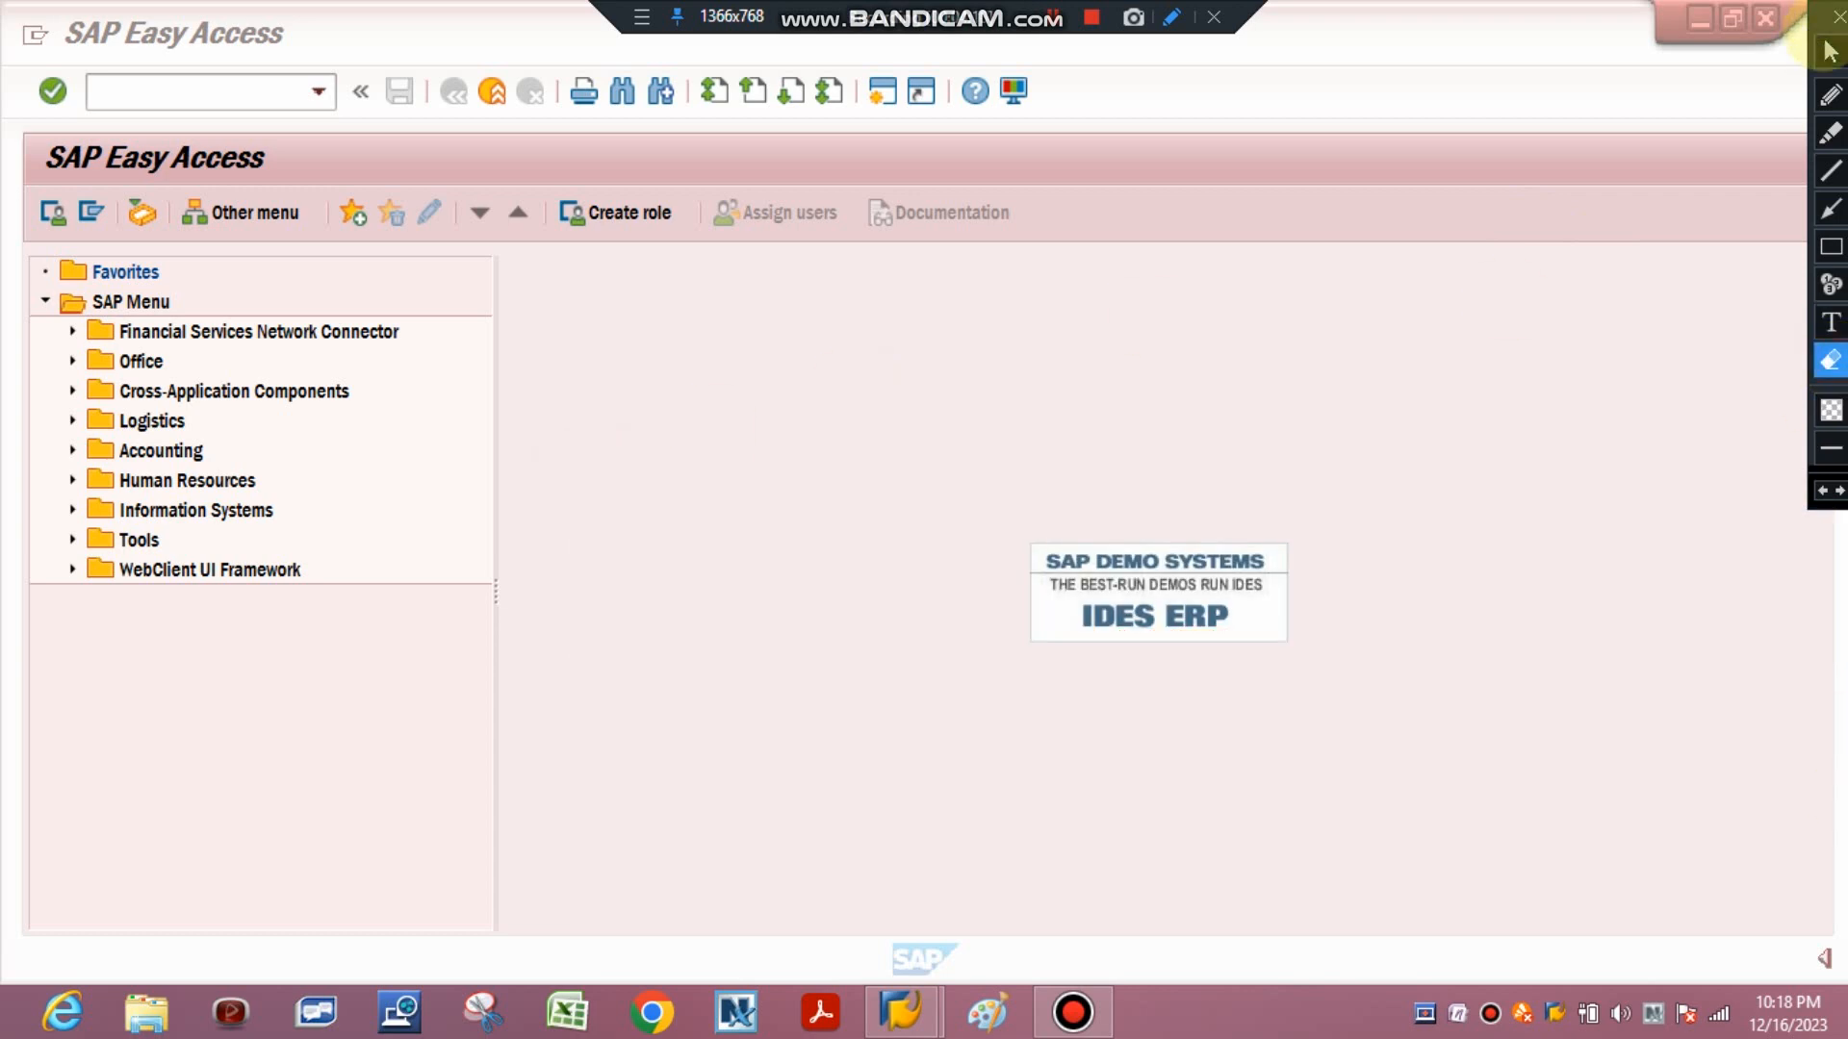
Start transaction IL01 from the command field to create a functional location.
click(1831, 51)
click(149, 93)
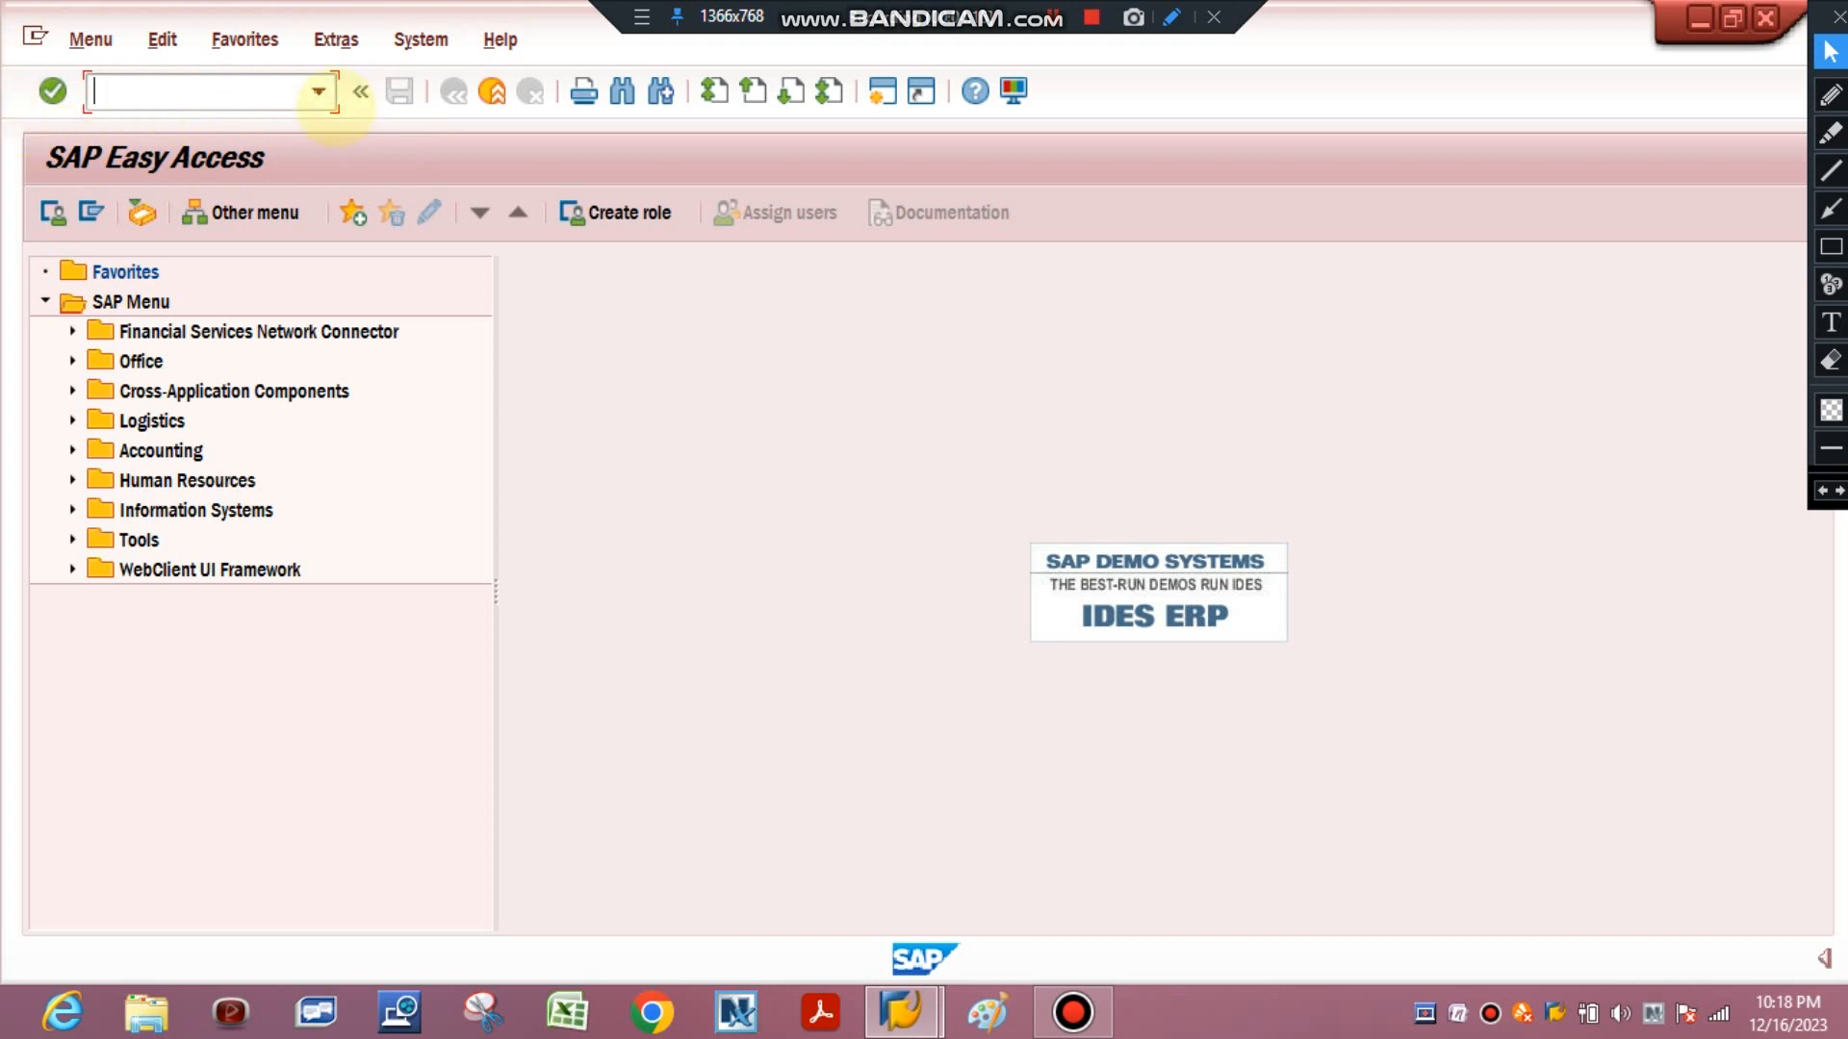
click(317, 92)
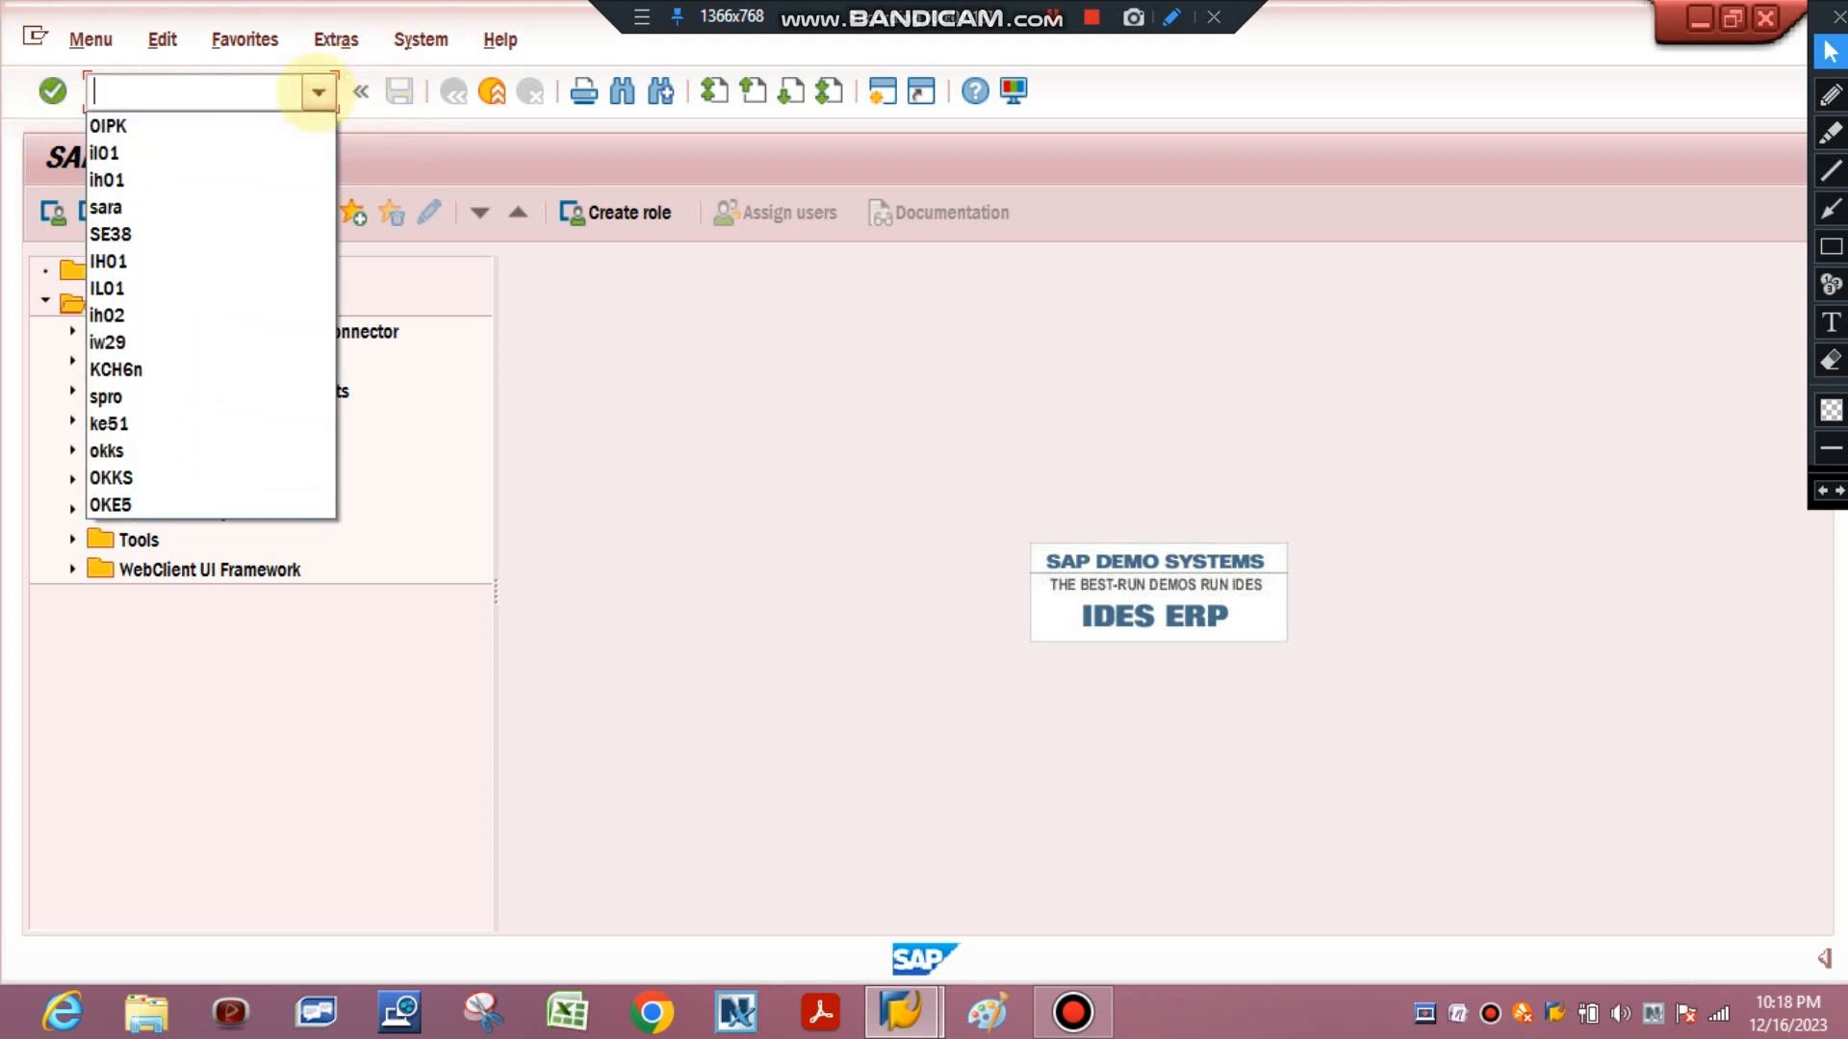
click(318, 92)
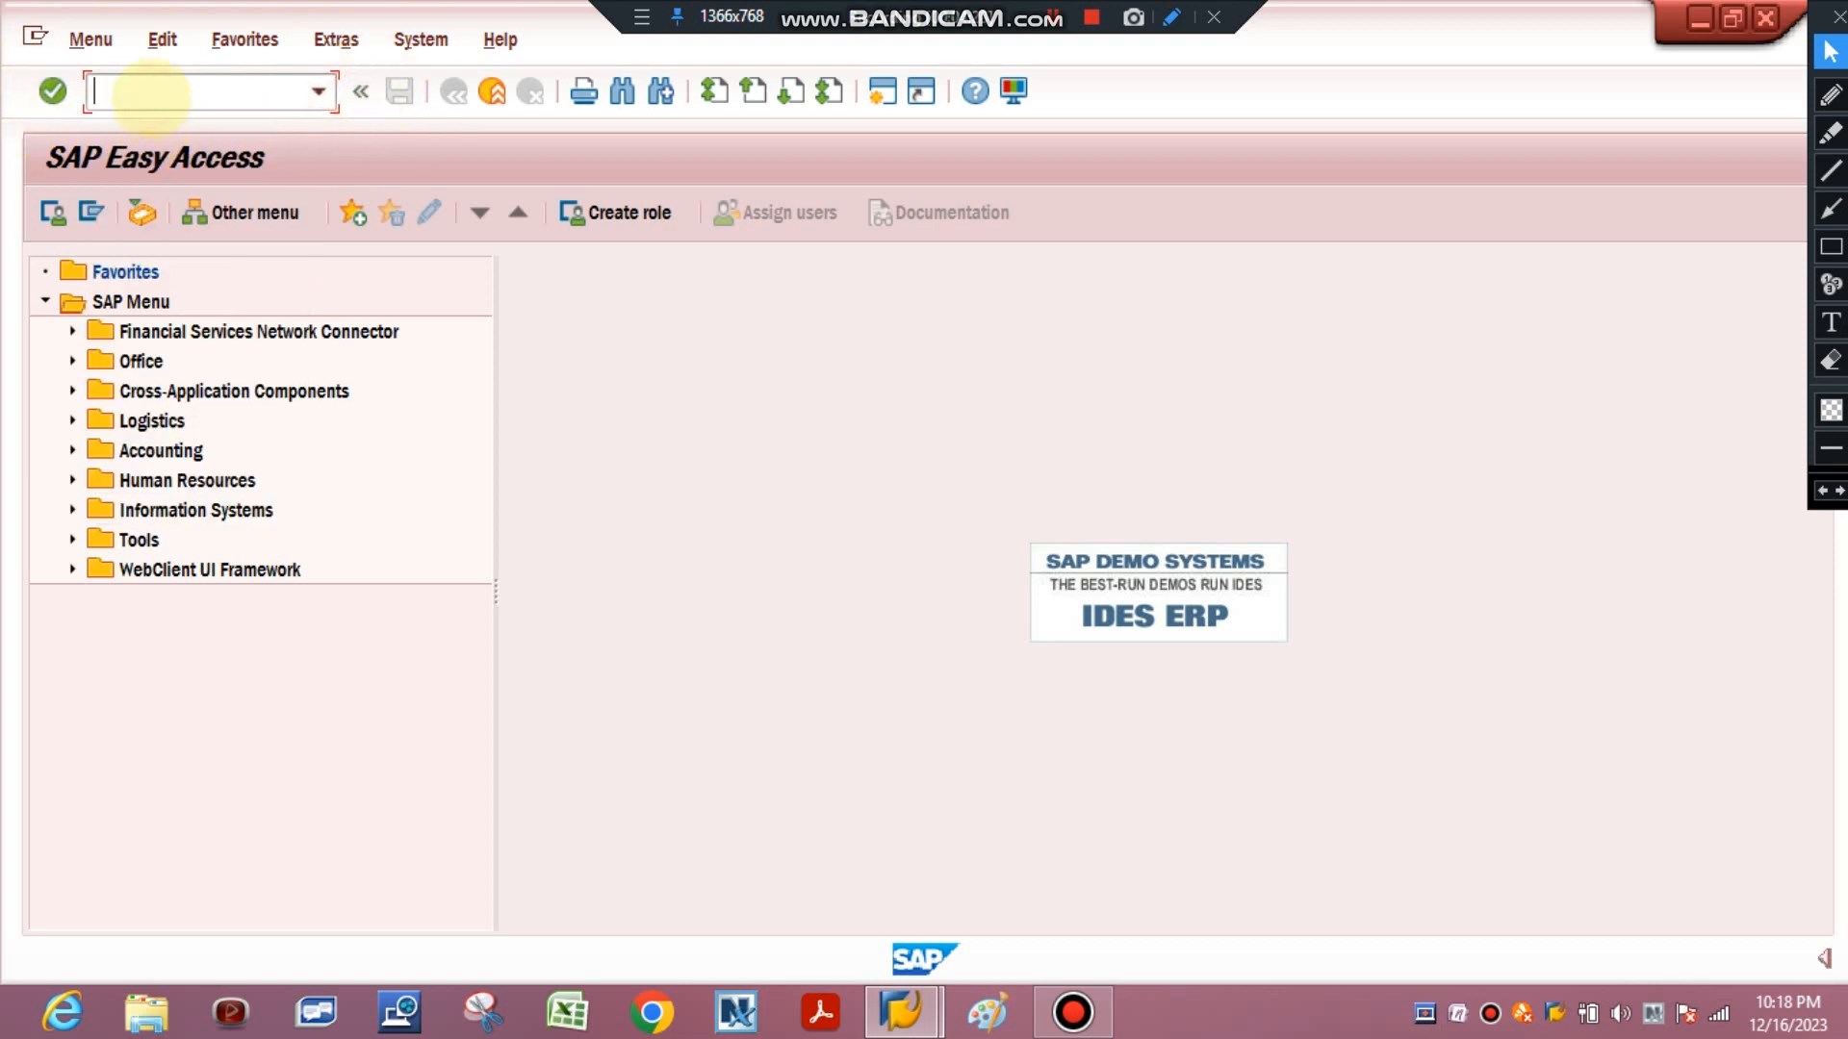
text(IL01)
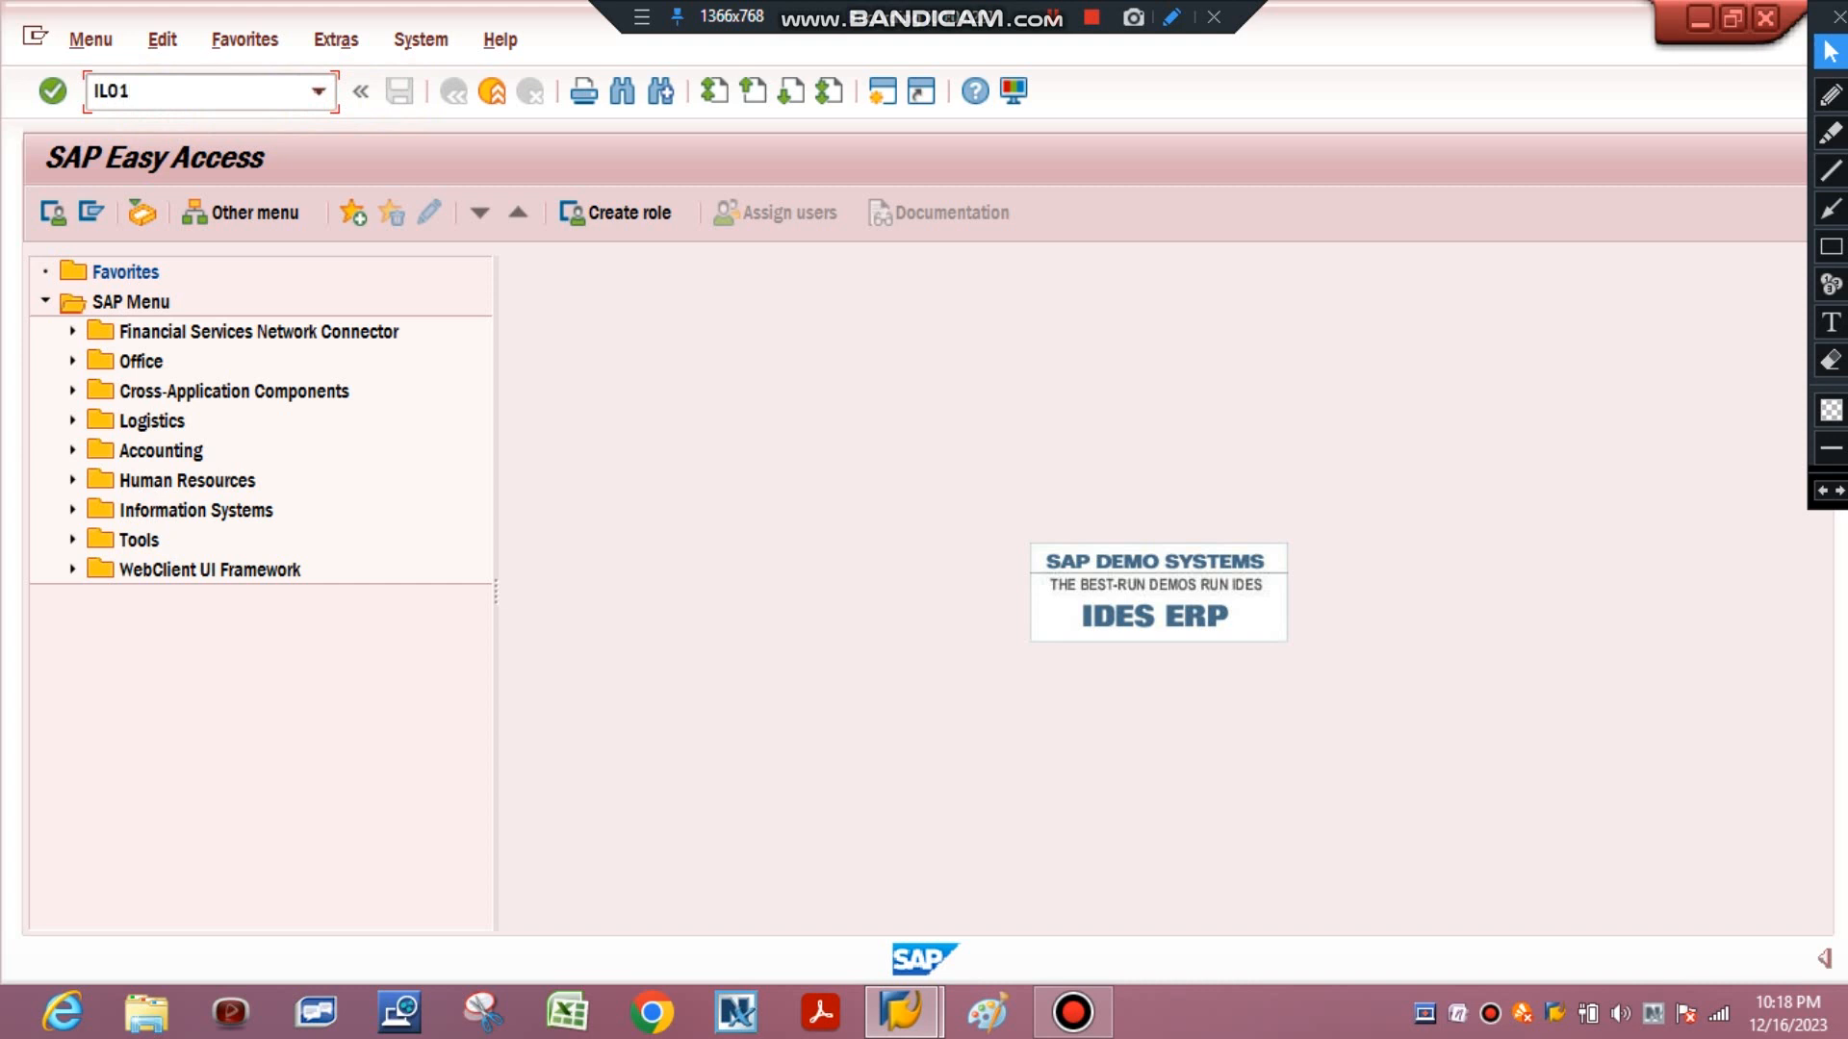
click(1830, 247)
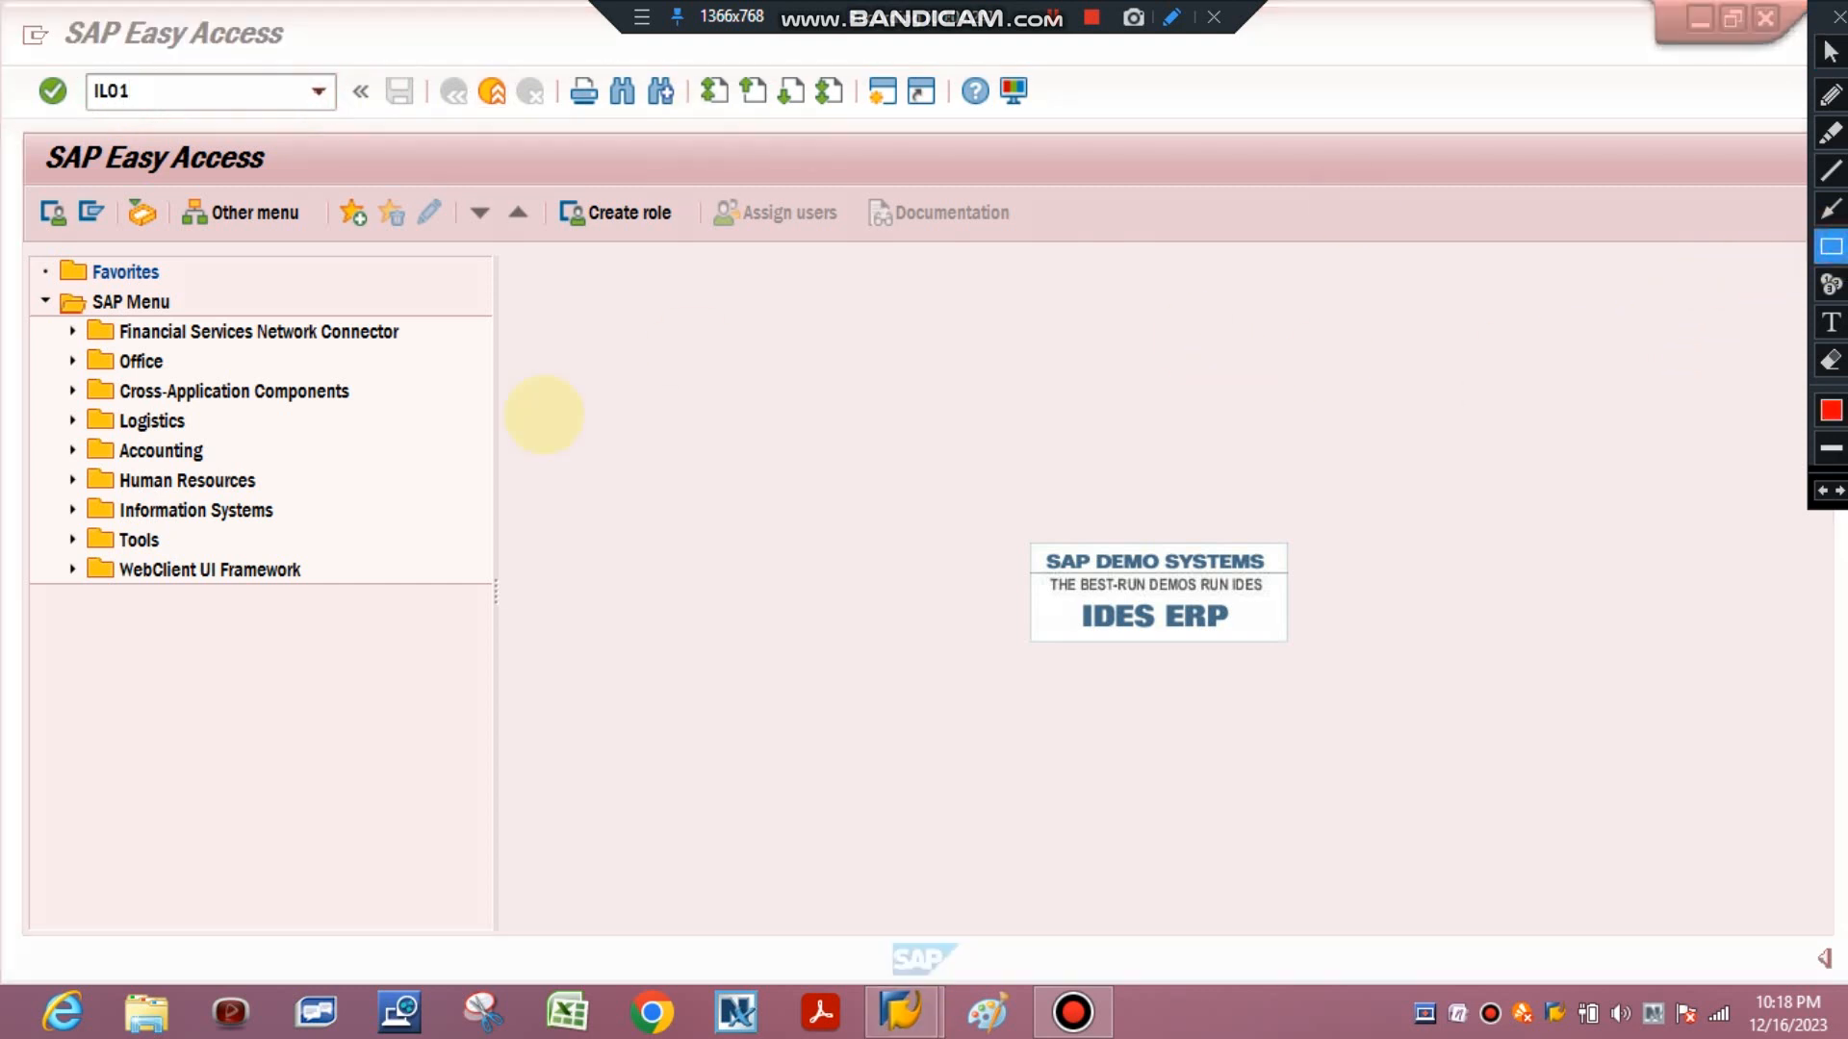
drag(77, 66, 149, 122)
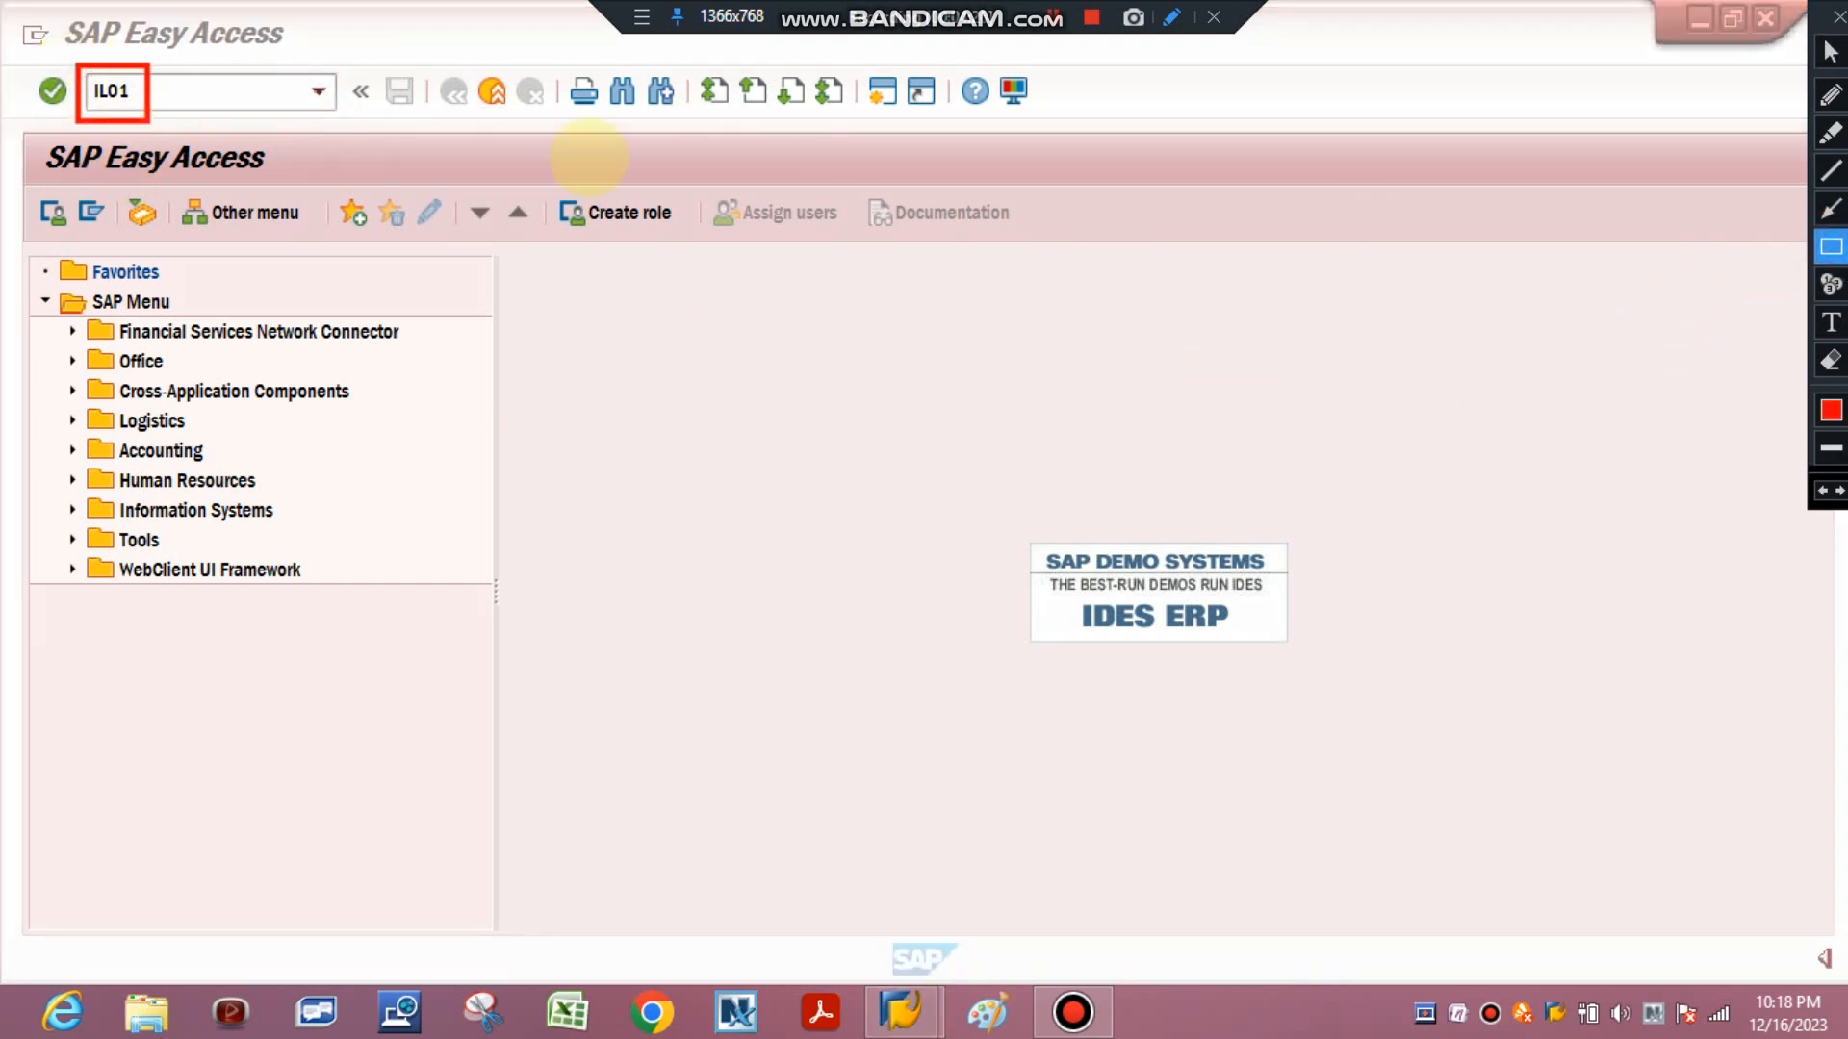
click(1830, 360)
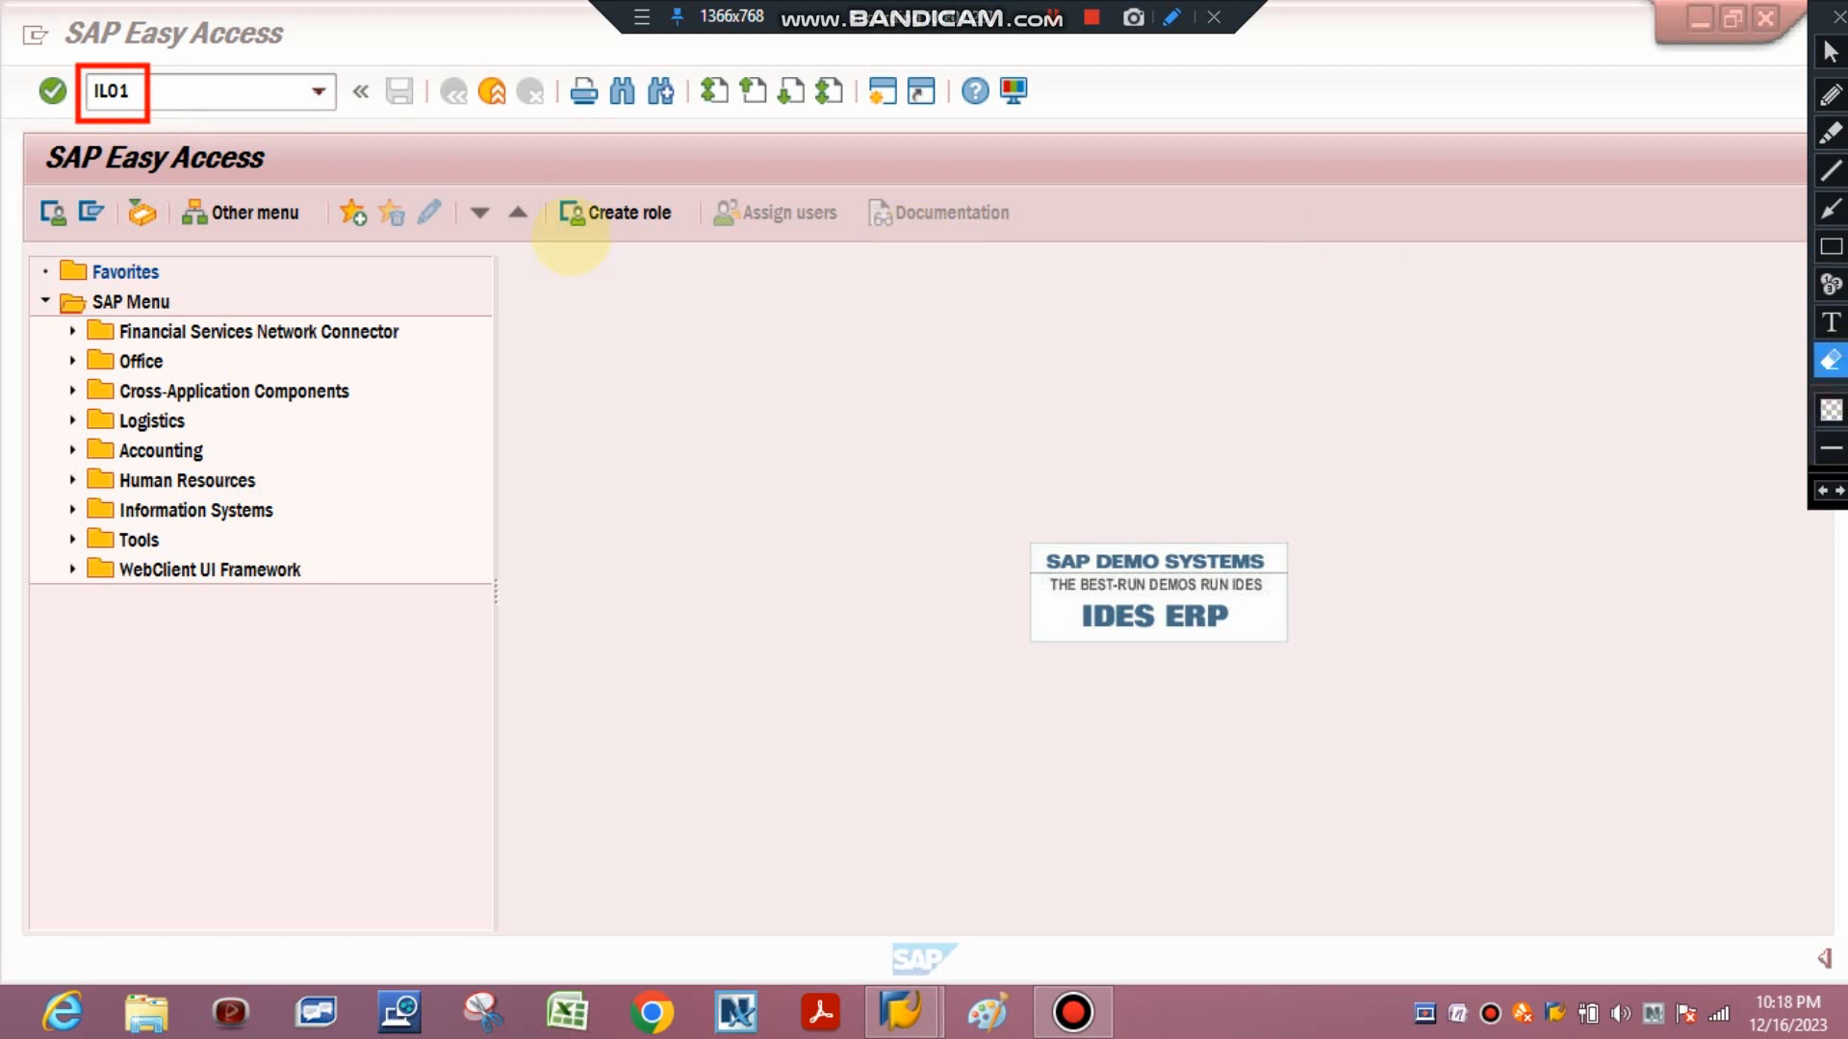
click(115, 66)
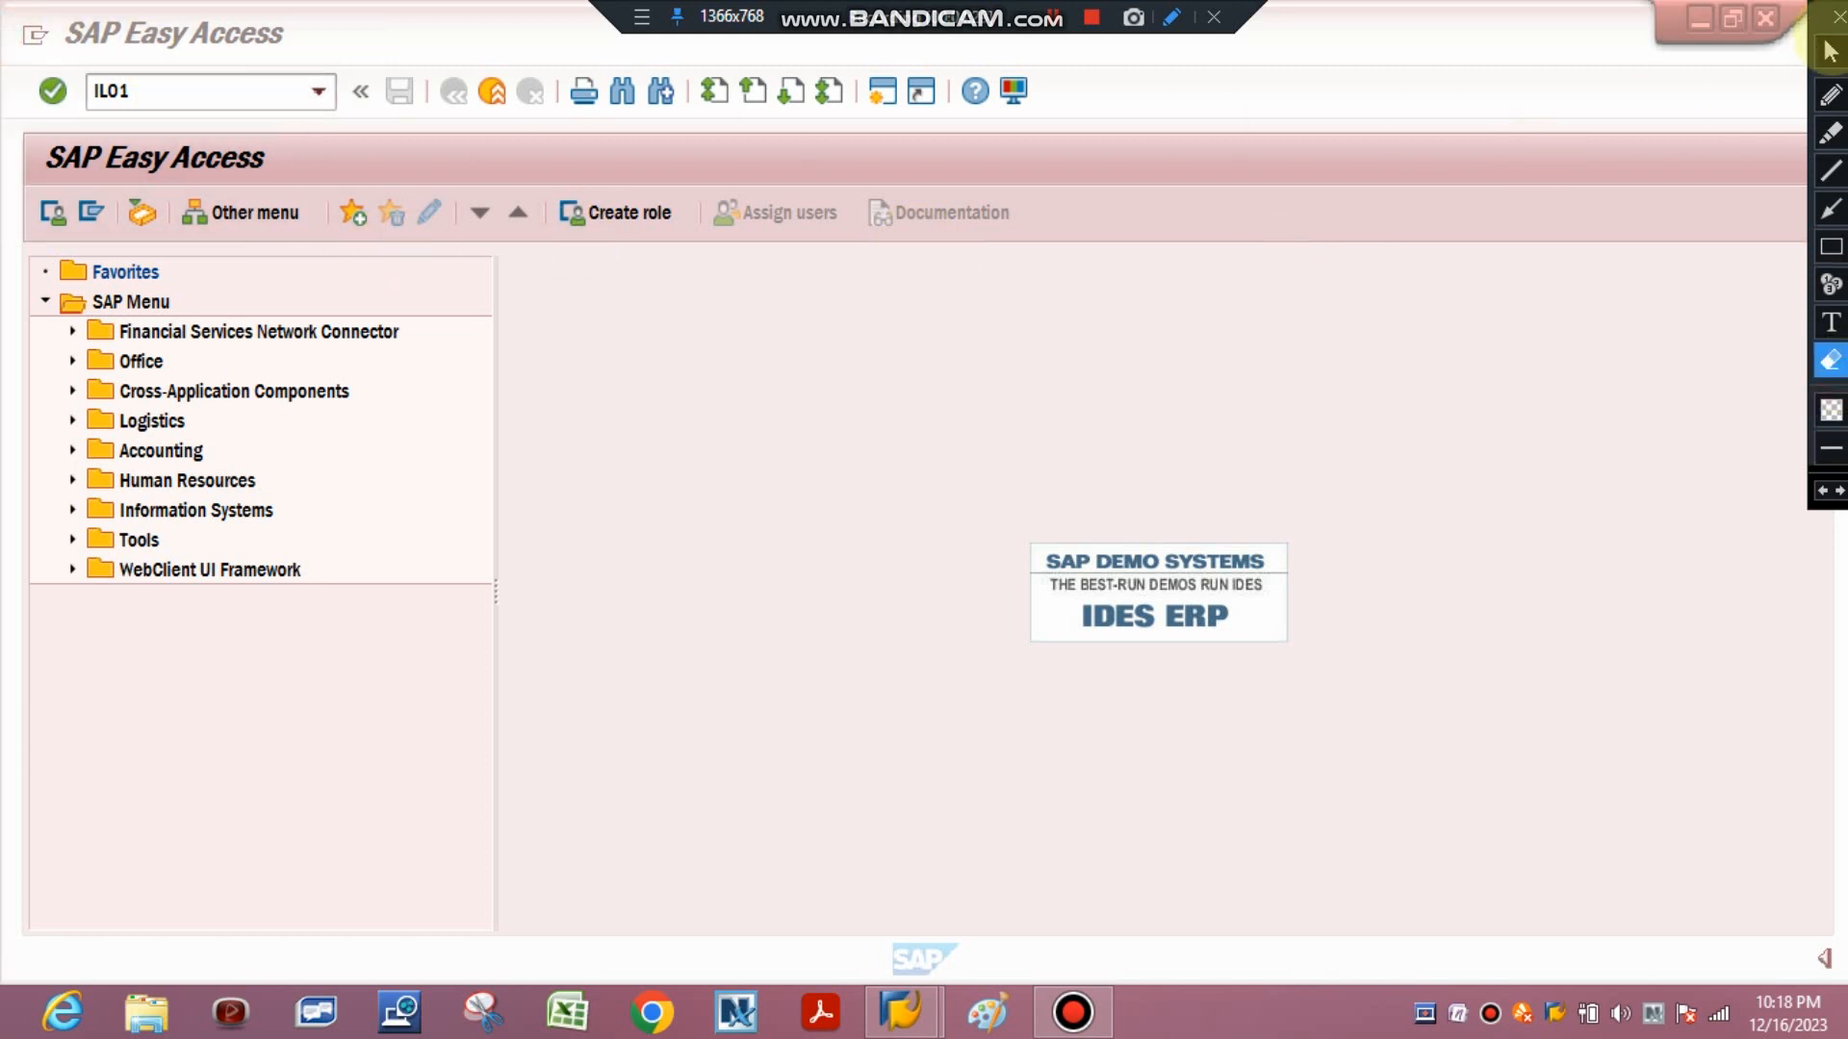
click(1830, 51)
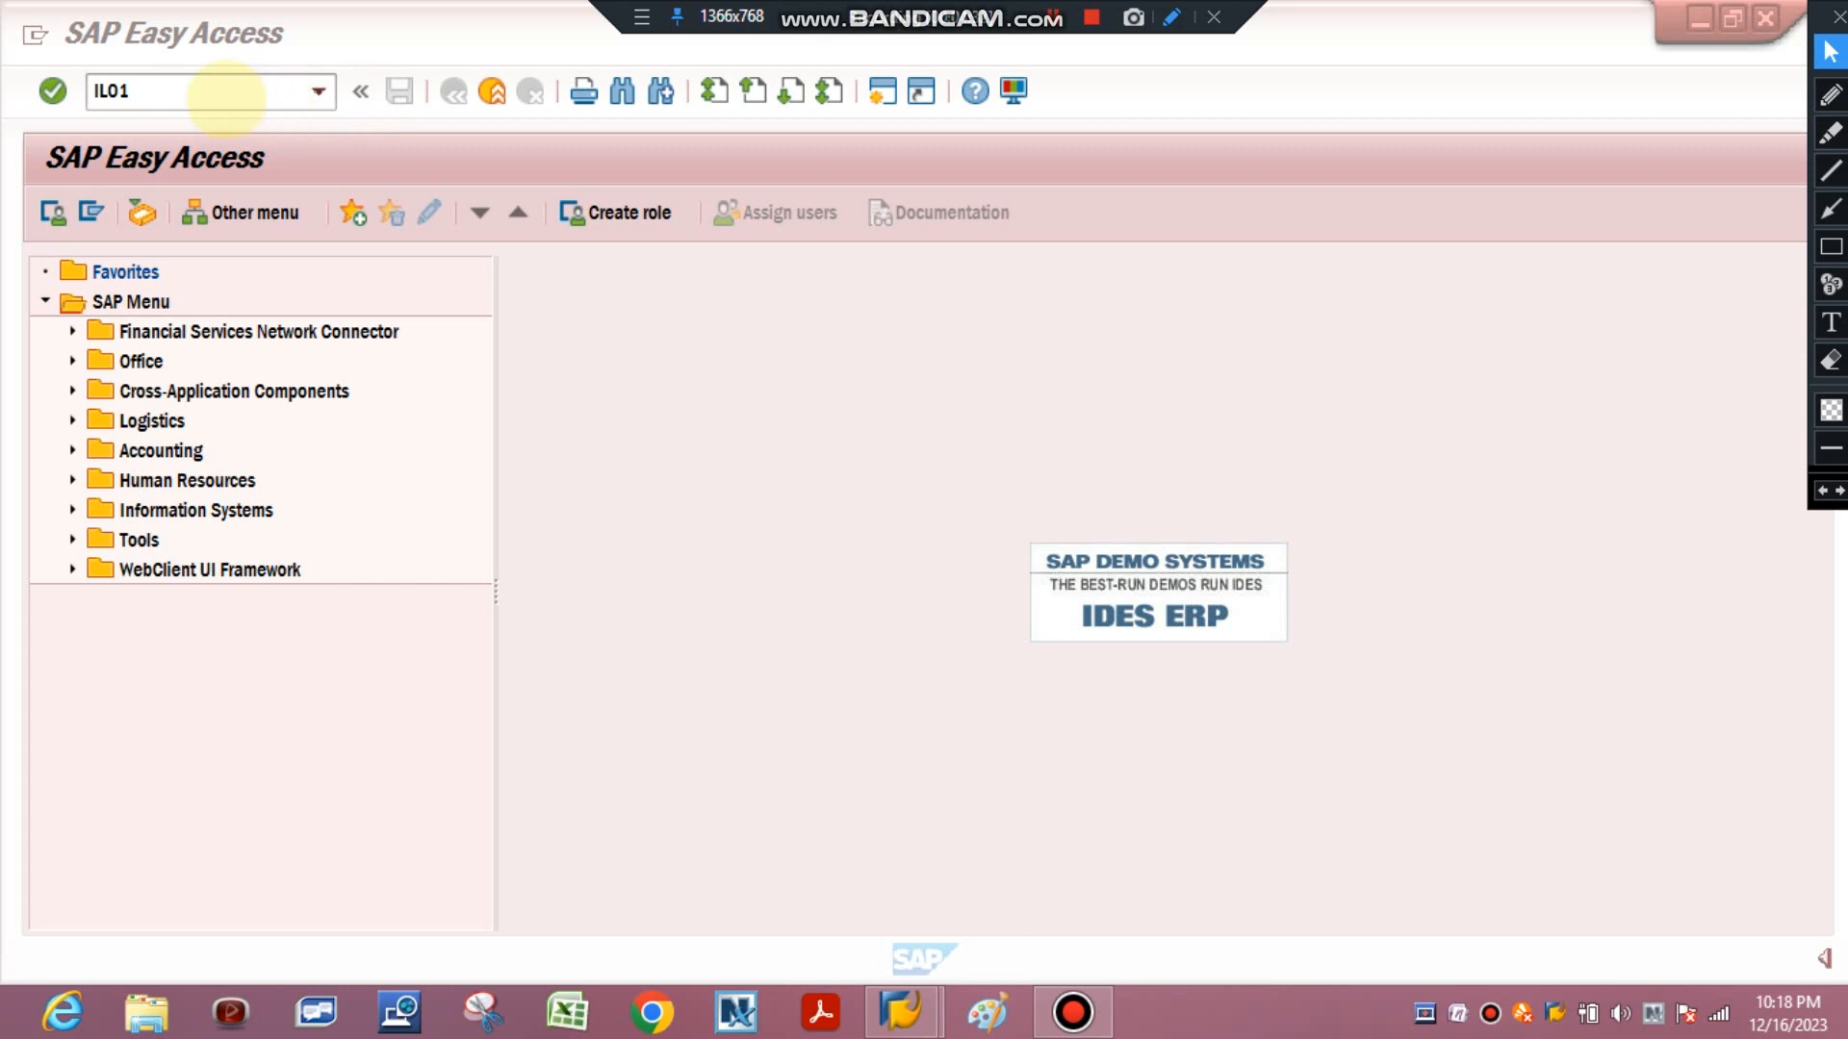
key(Return)
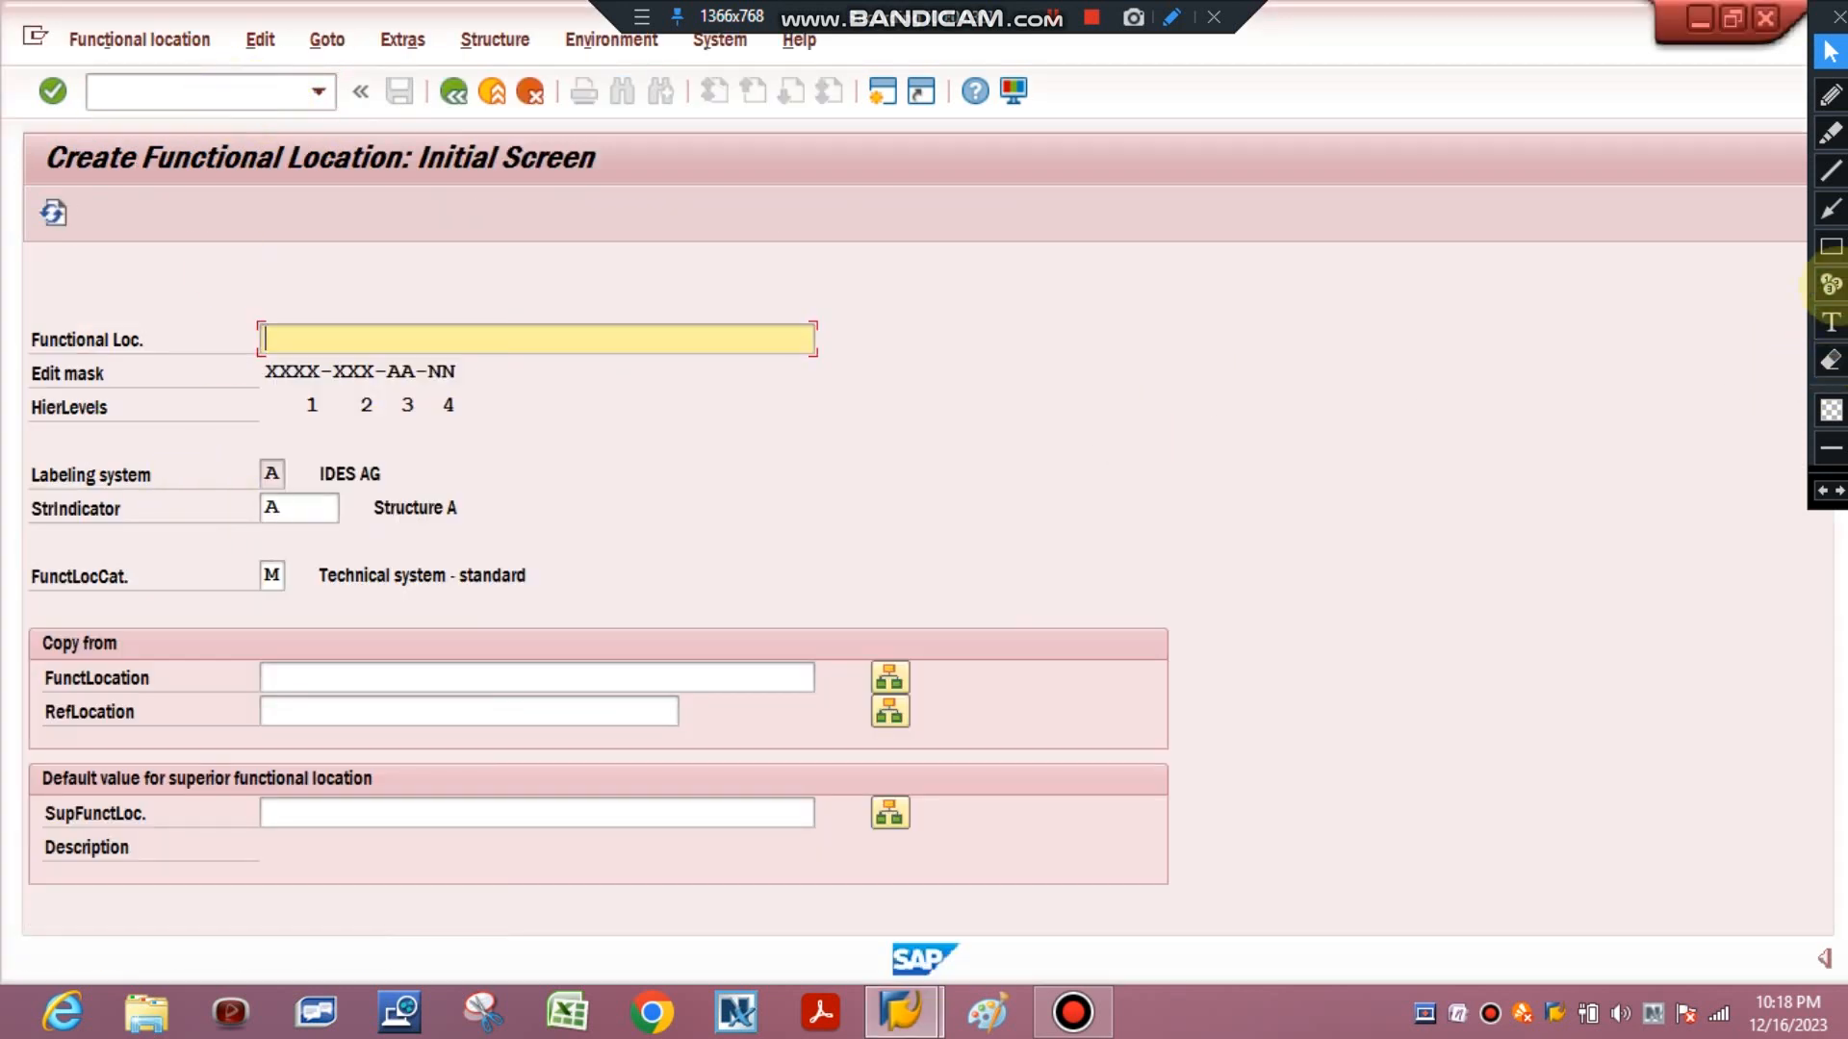
click(1830, 246)
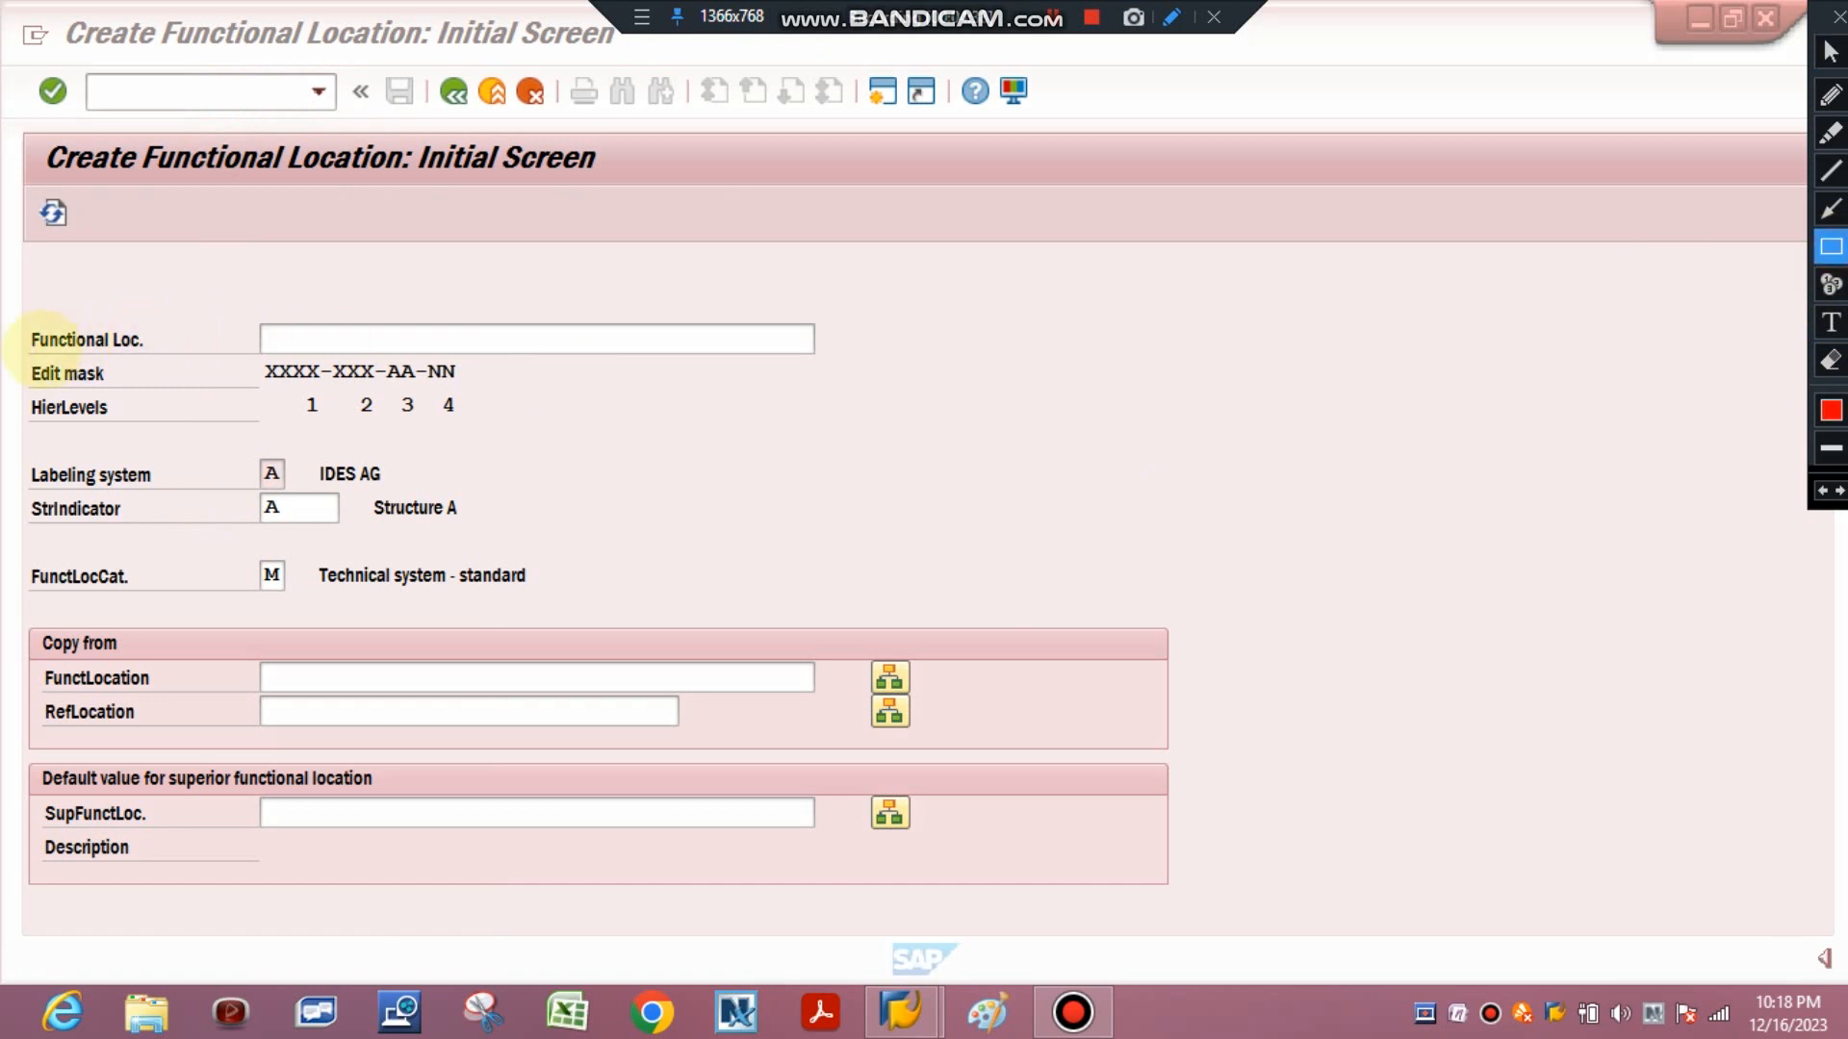
drag(29, 350, 474, 390)
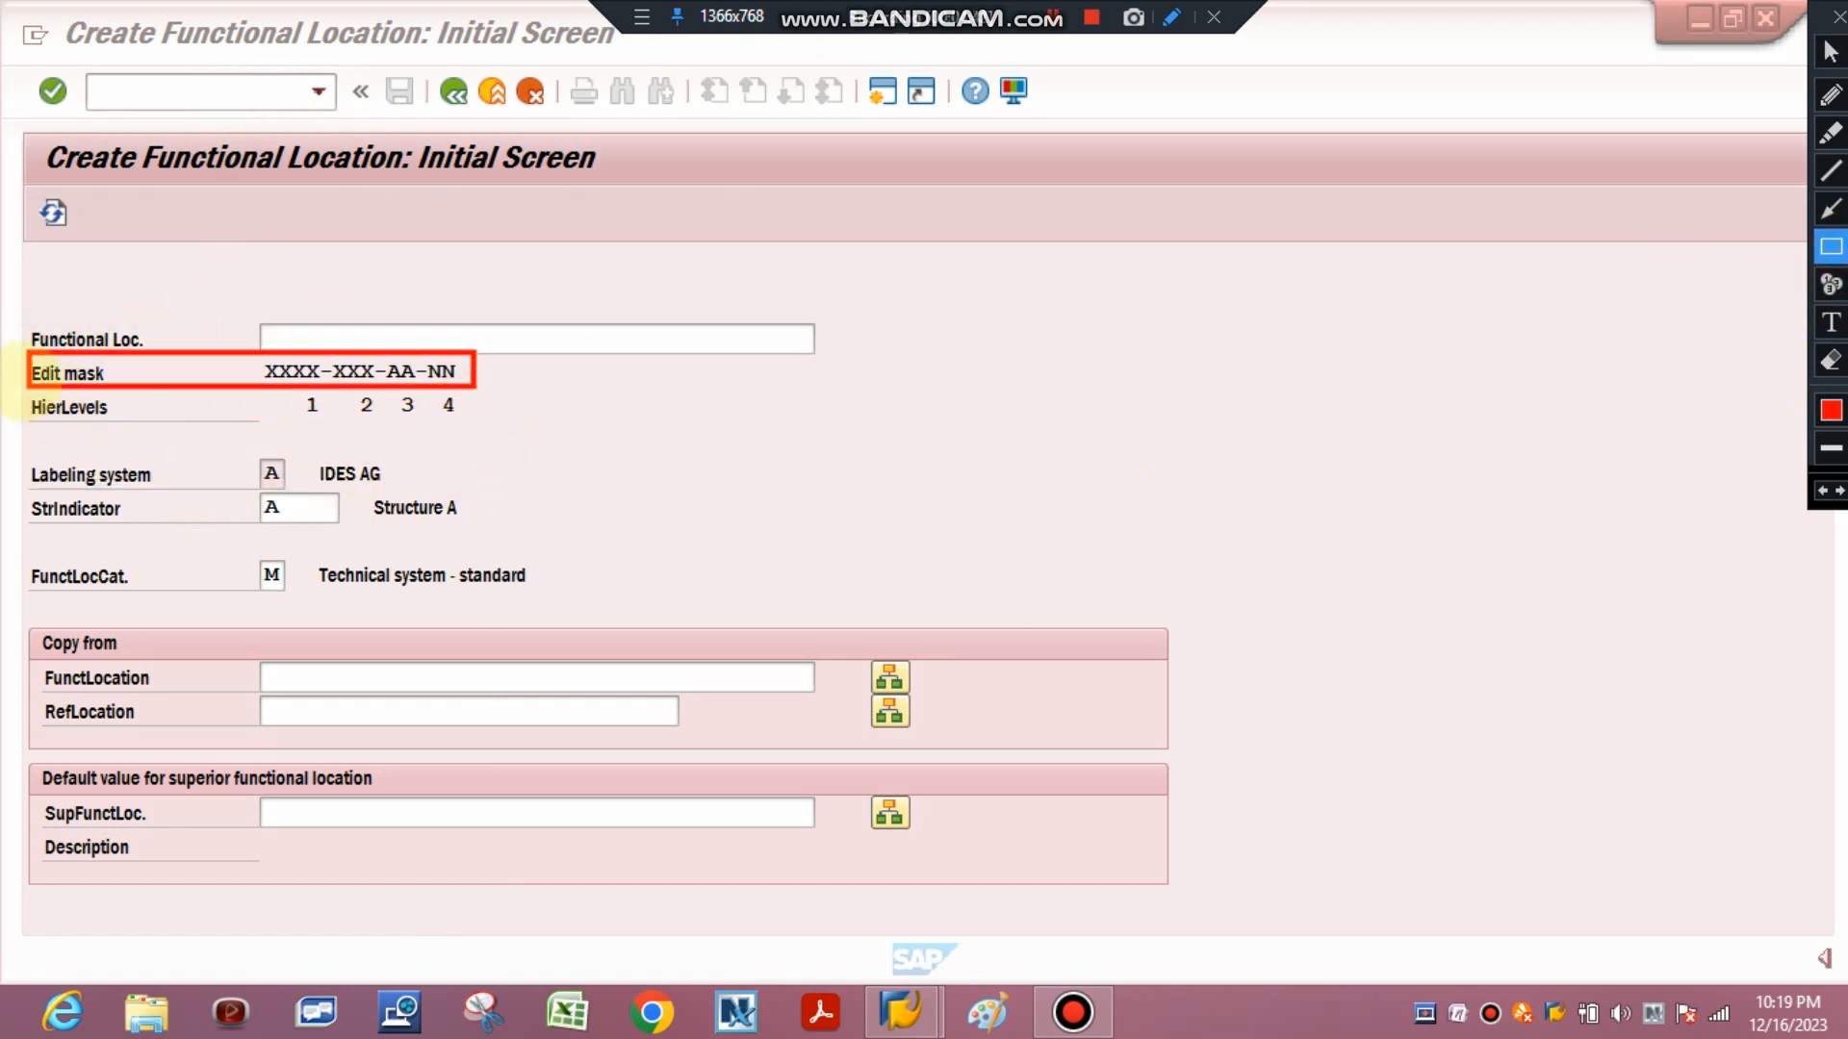
drag(29, 388, 471, 424)
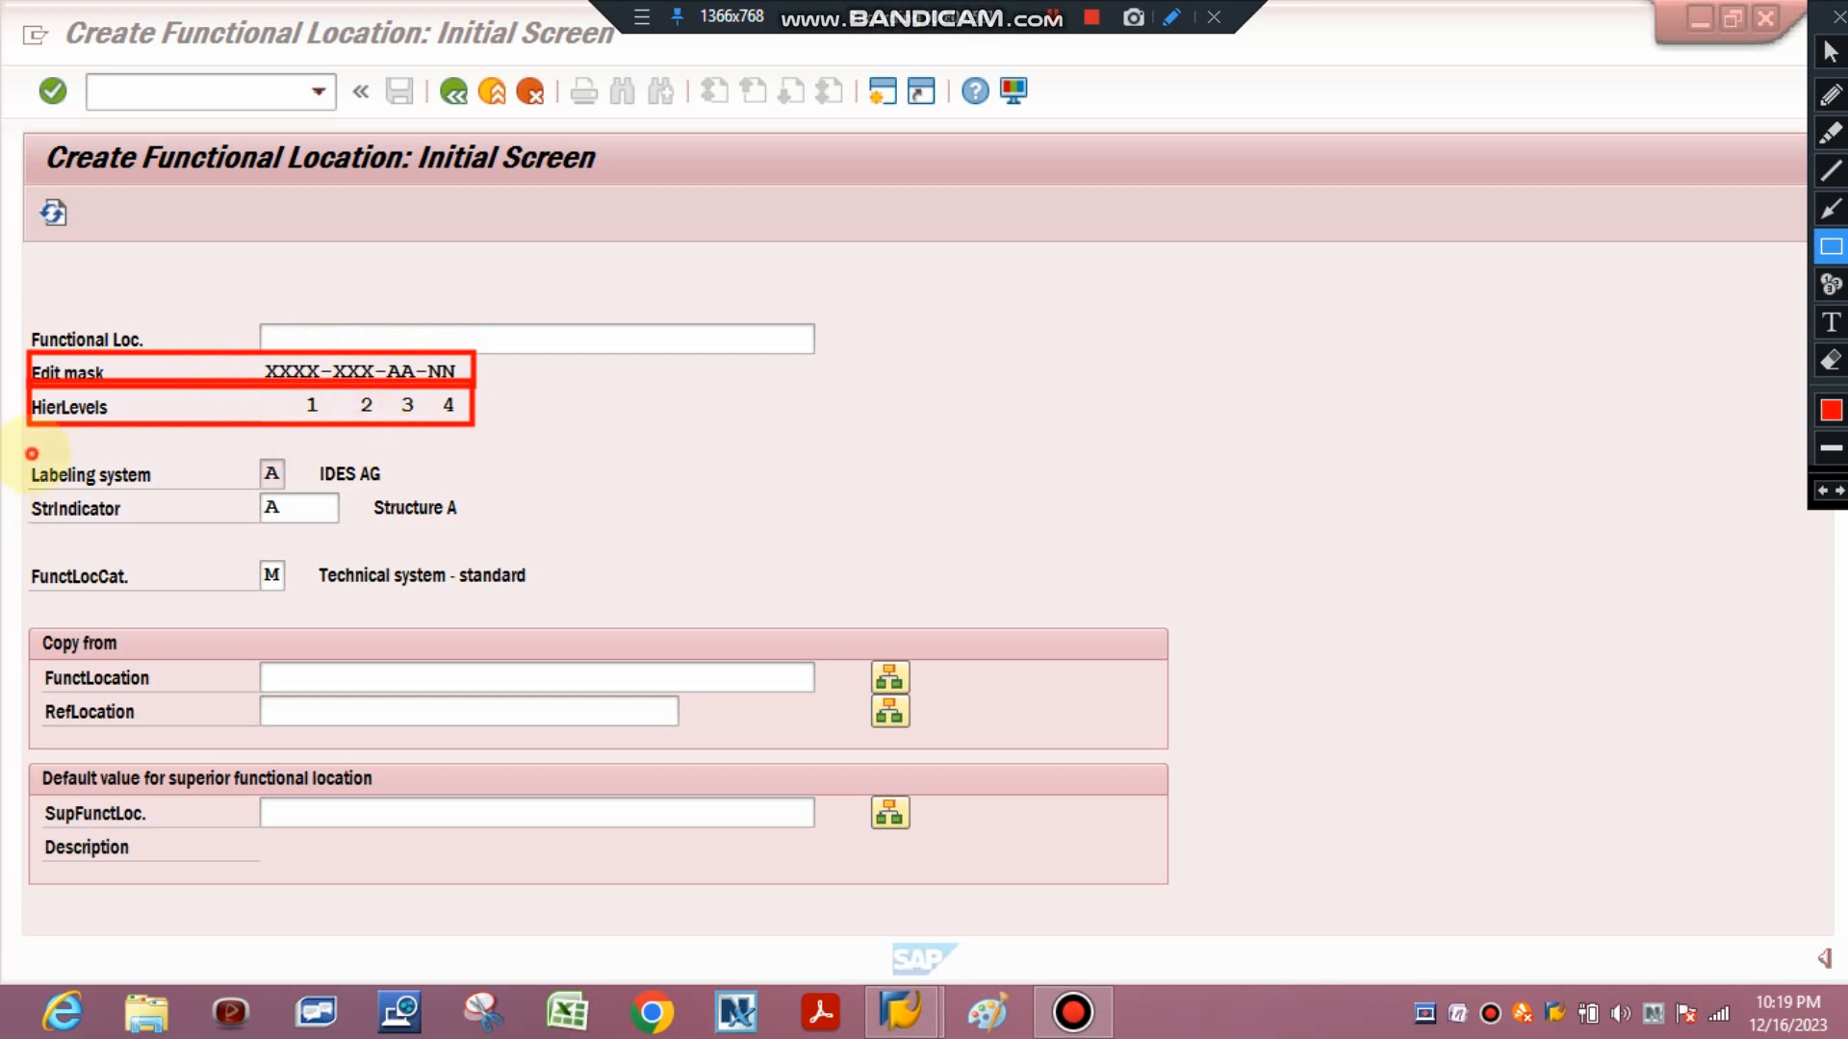
mouse_move(31, 453)
mouse_down()
mouse_move(466, 539)
mouse_move(441, 491)
mouse_up()
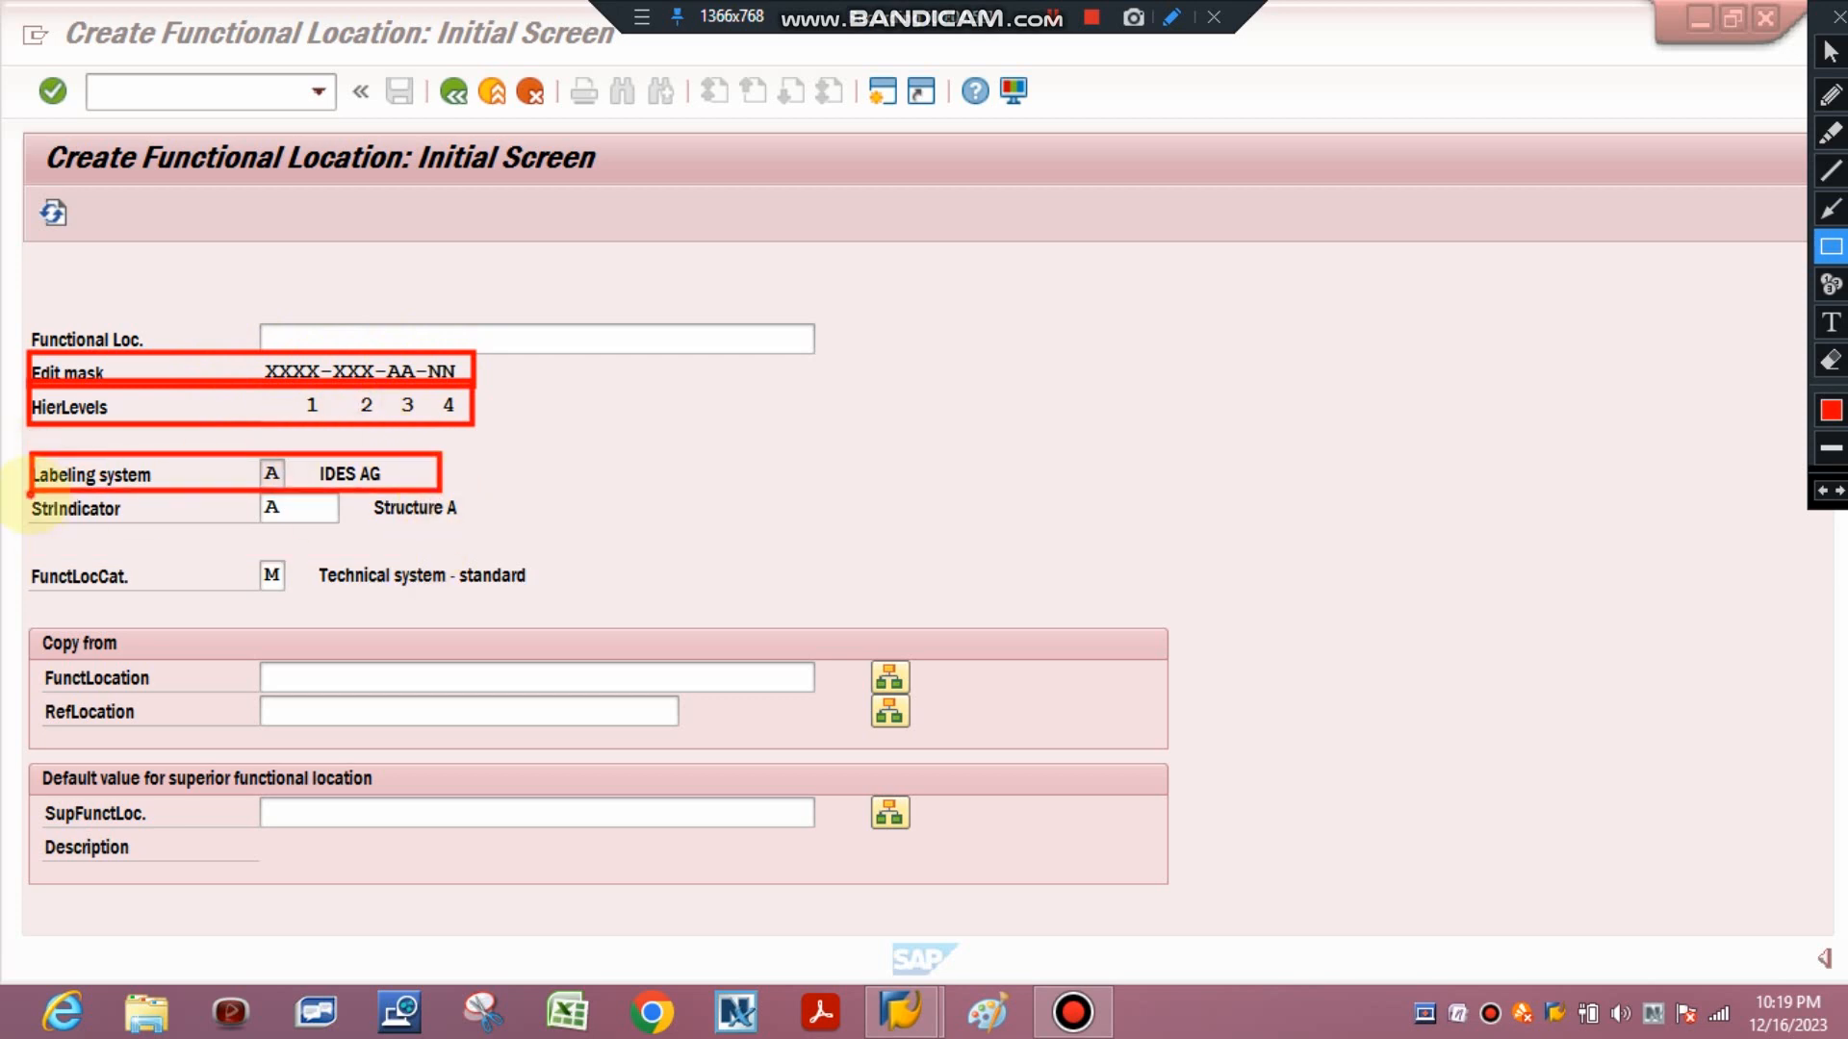
drag(30, 493, 476, 522)
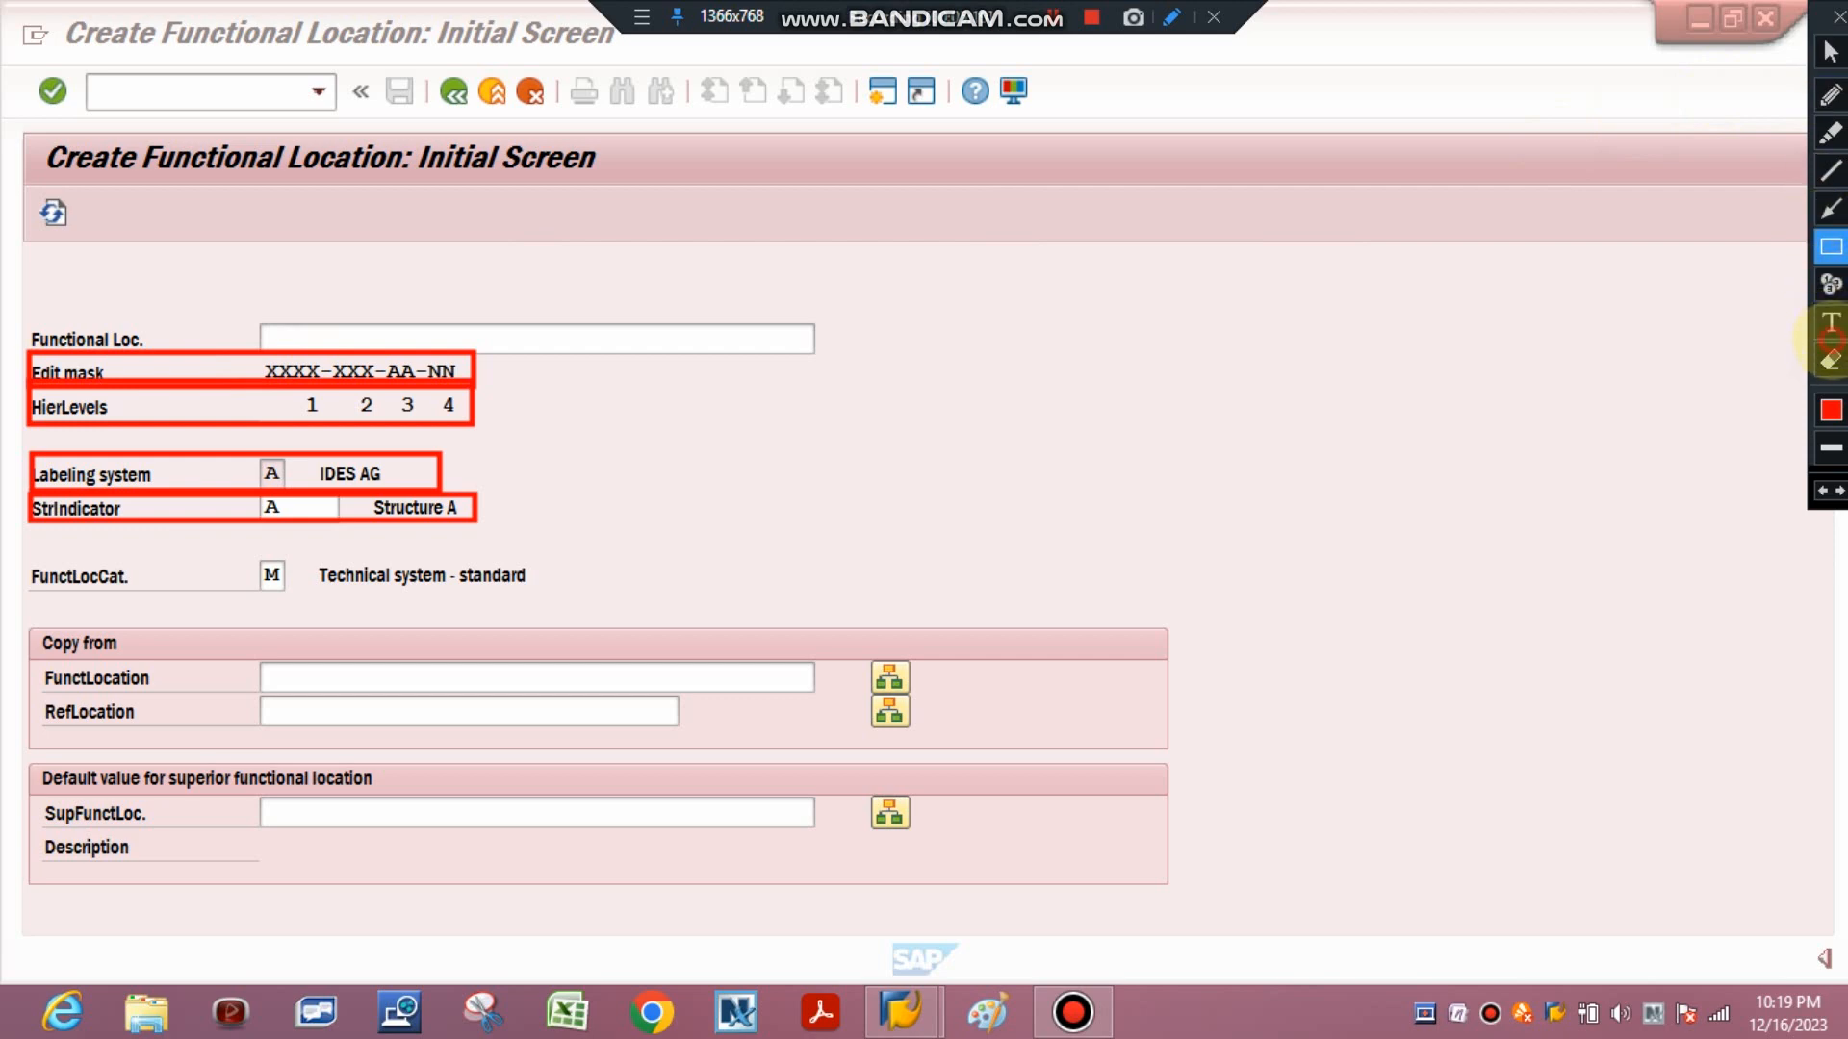
click(1829, 361)
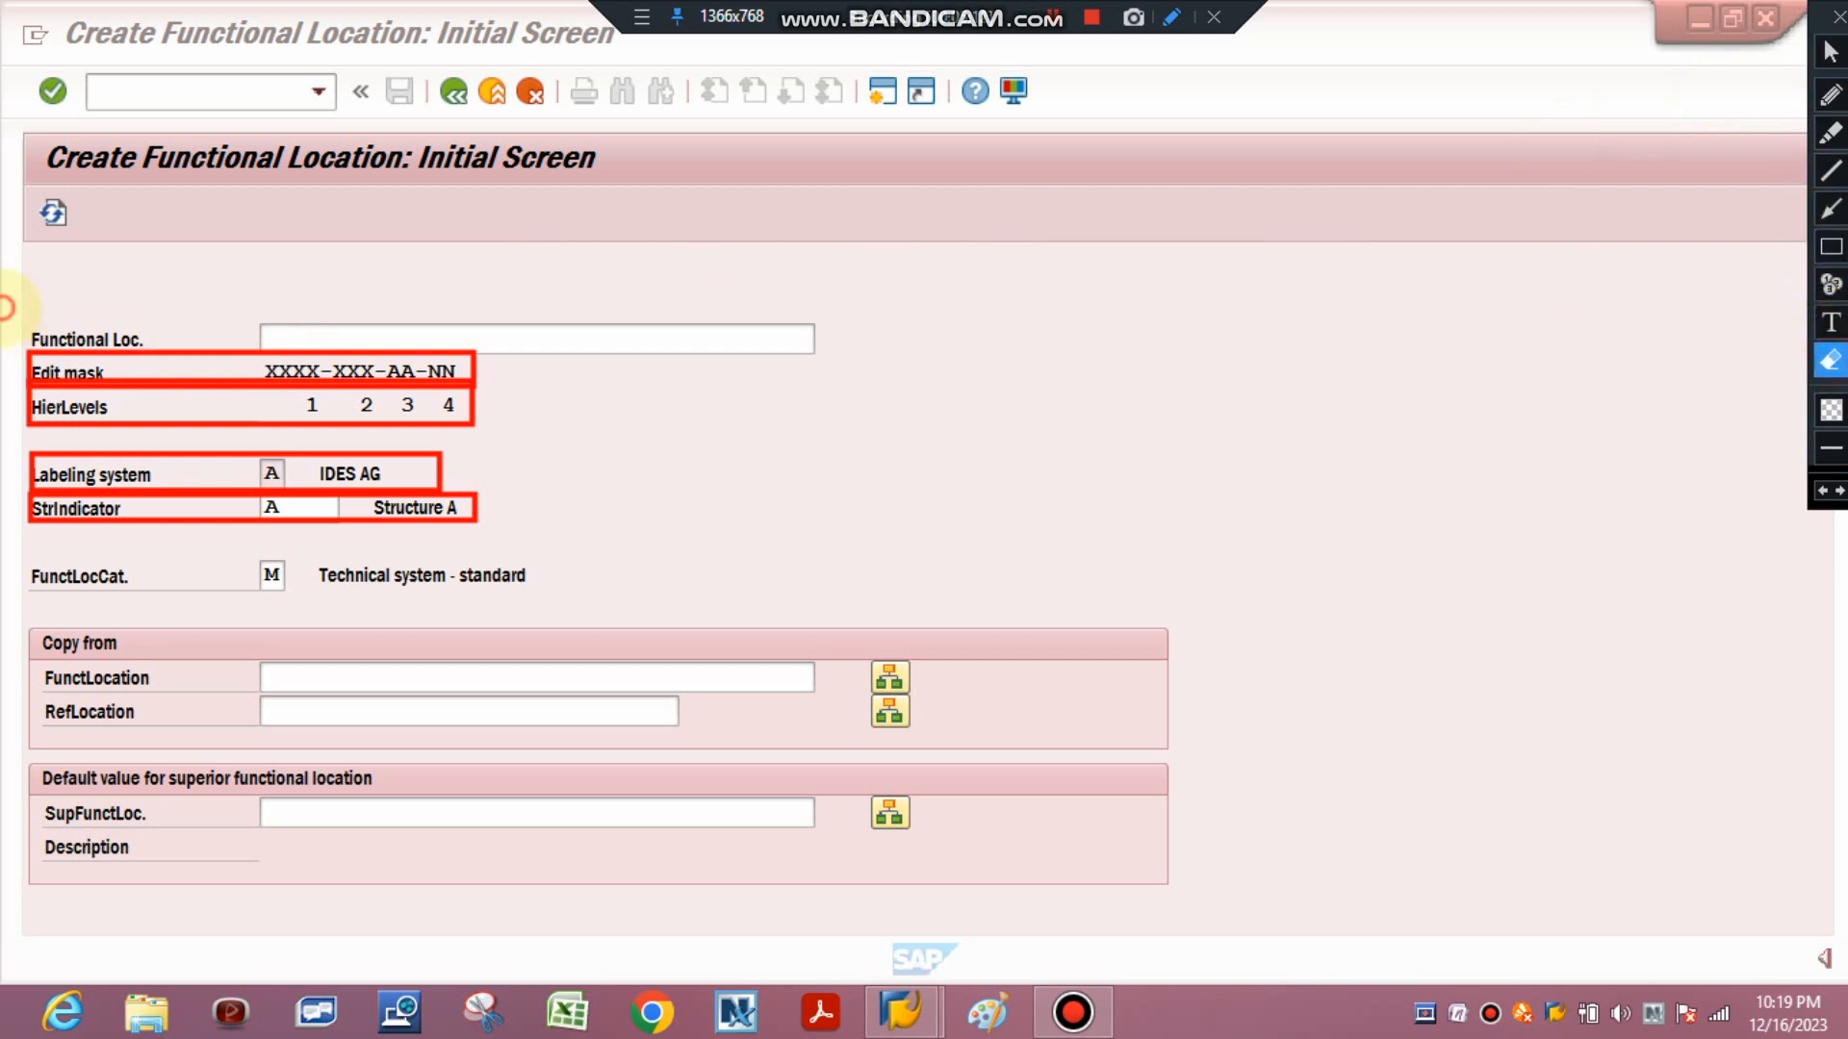
drag(9, 309, 590, 614)
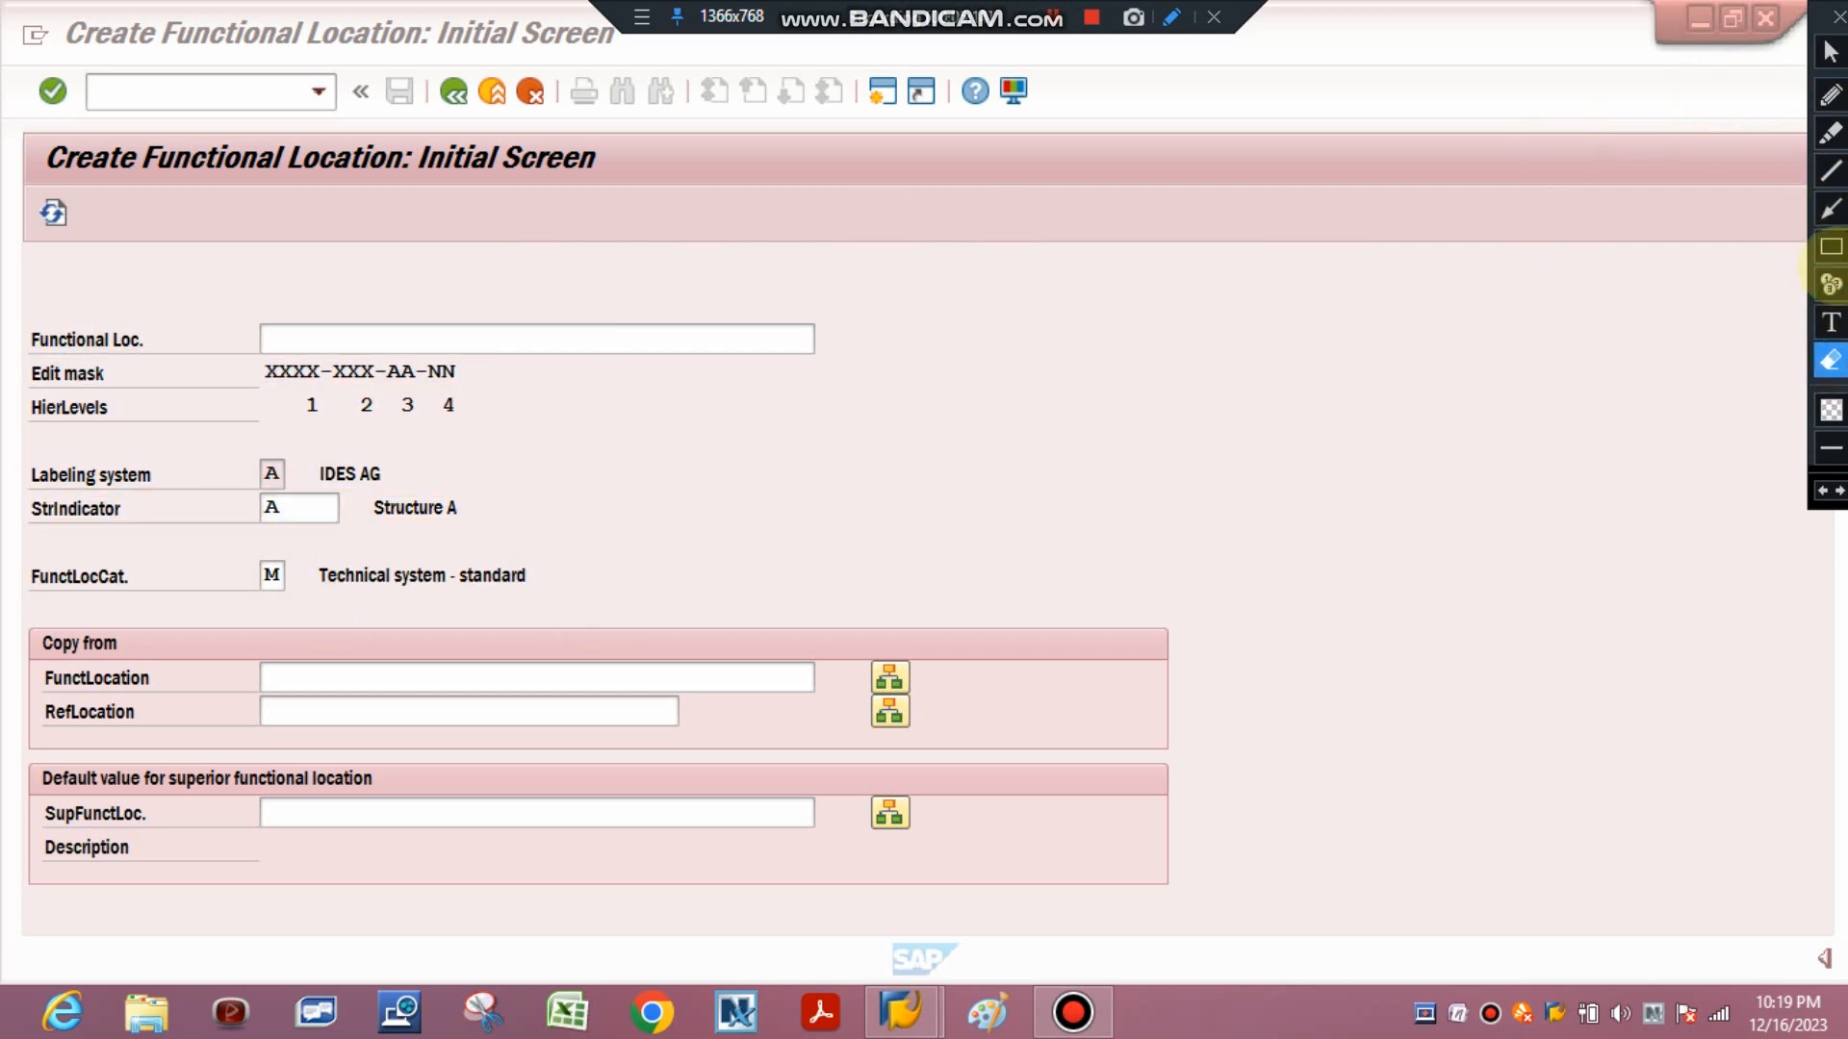
click(1831, 246)
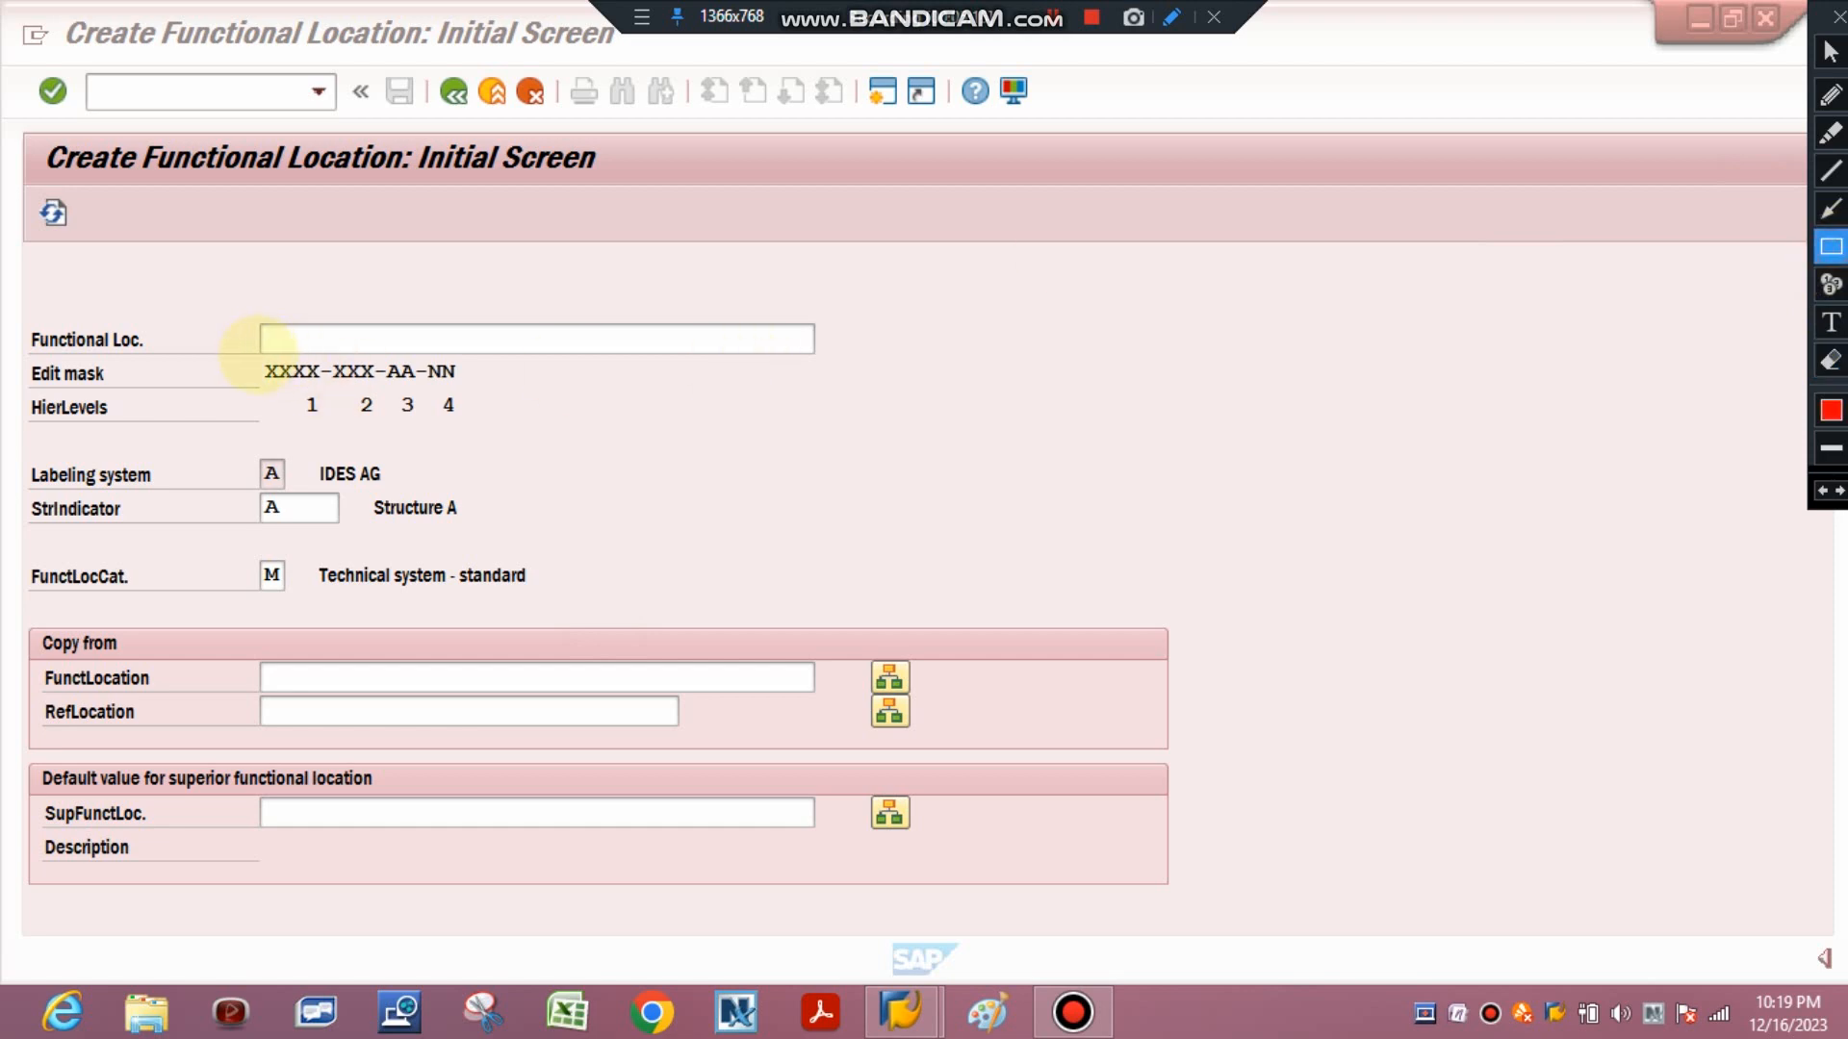
drag(258, 356, 327, 387)
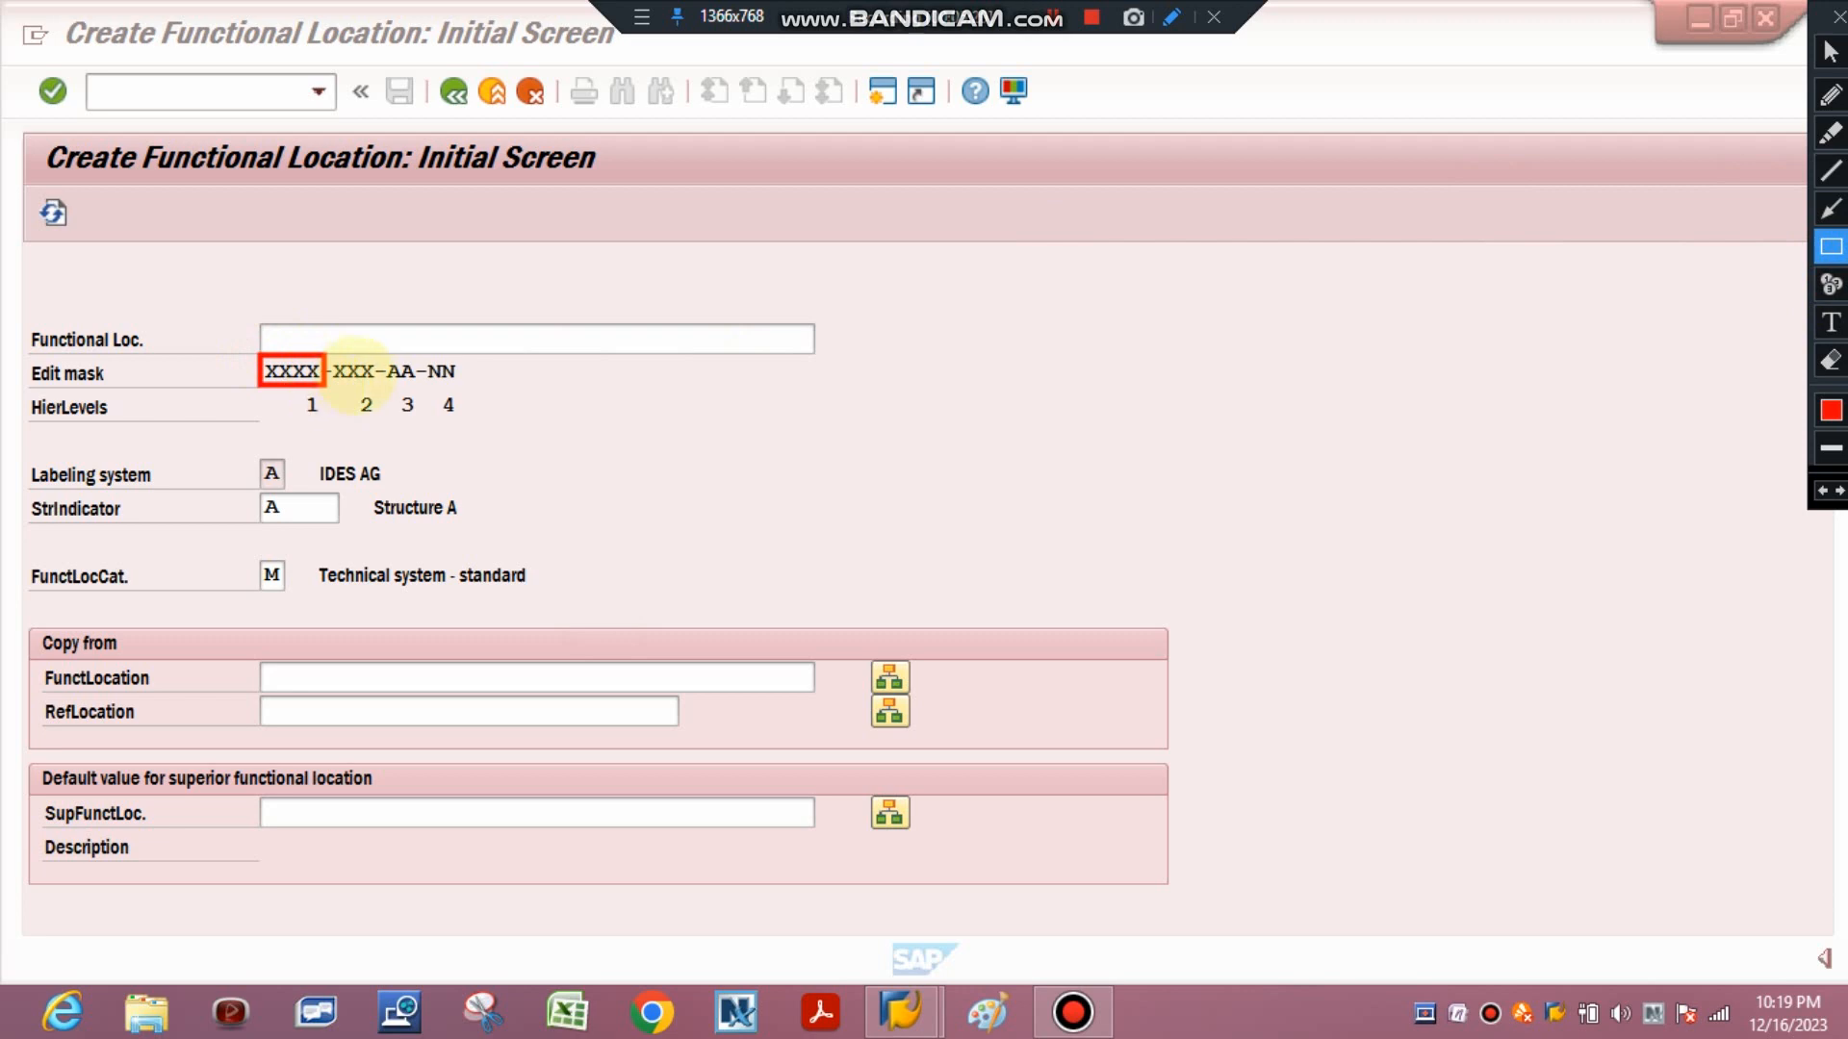
drag(330, 356, 379, 387)
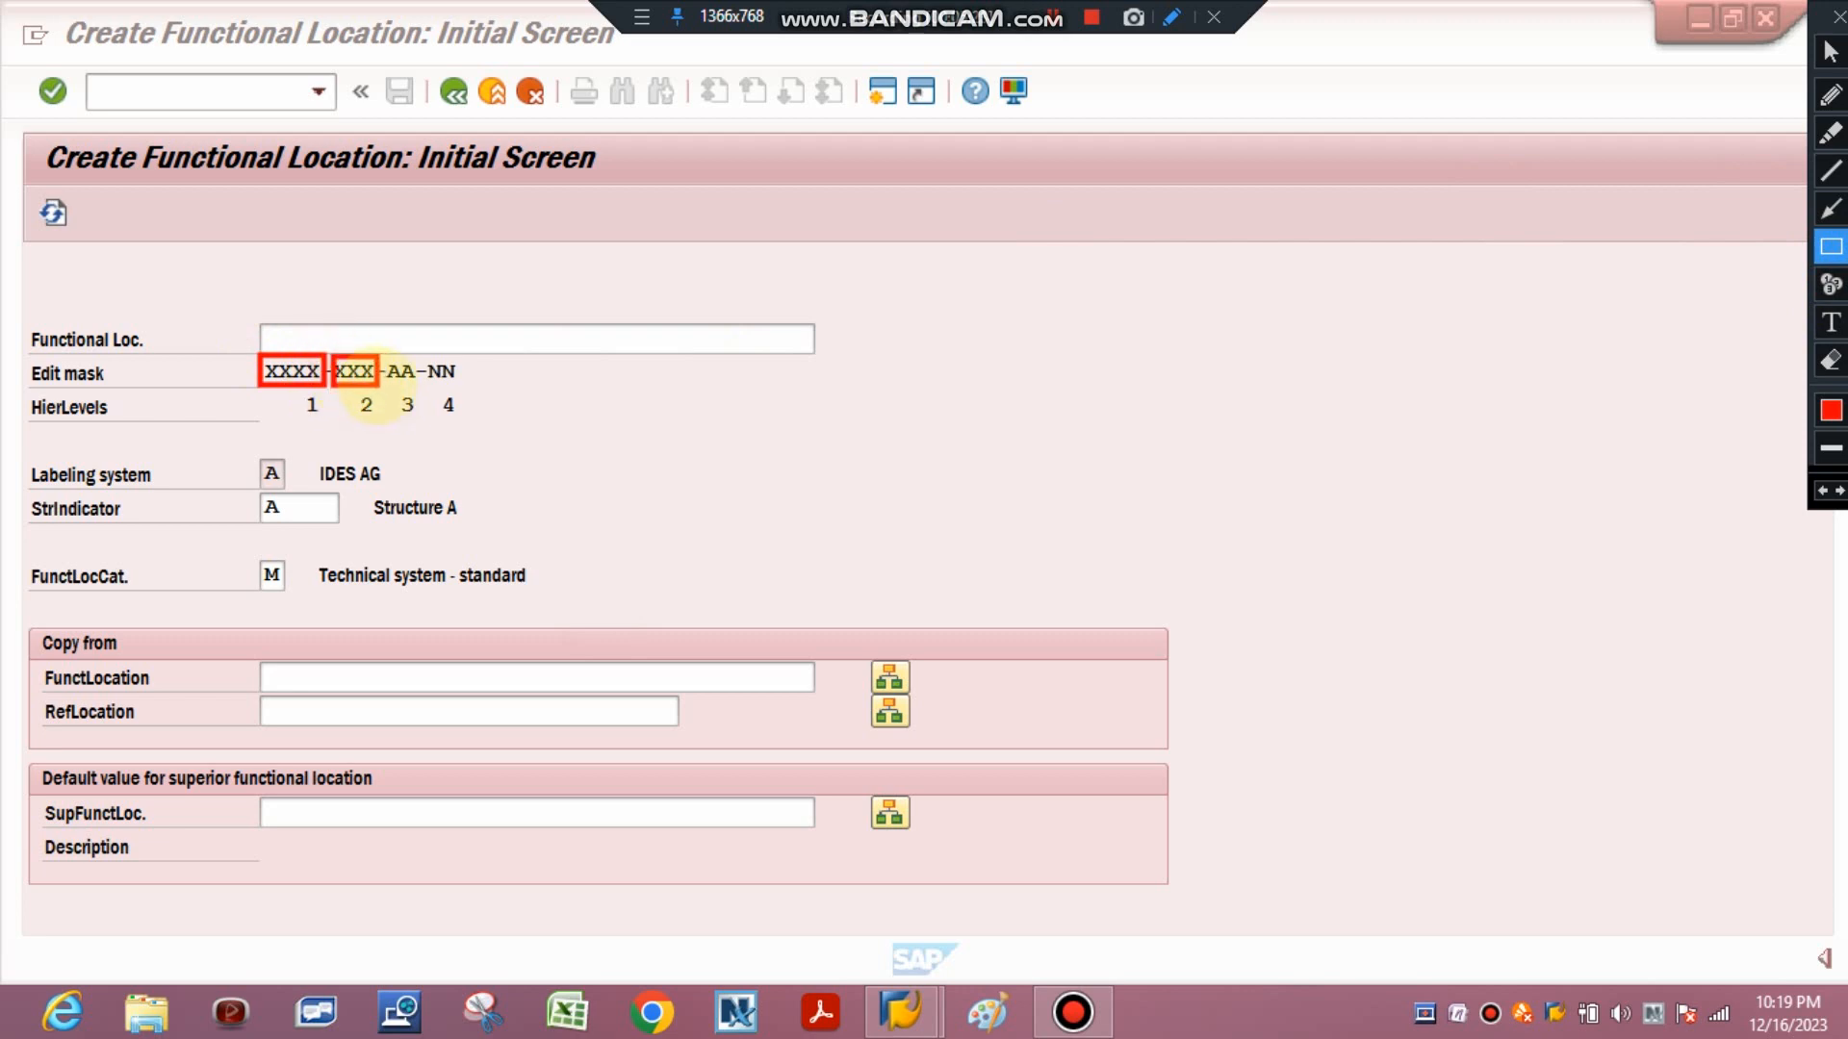
drag(386, 356, 465, 388)
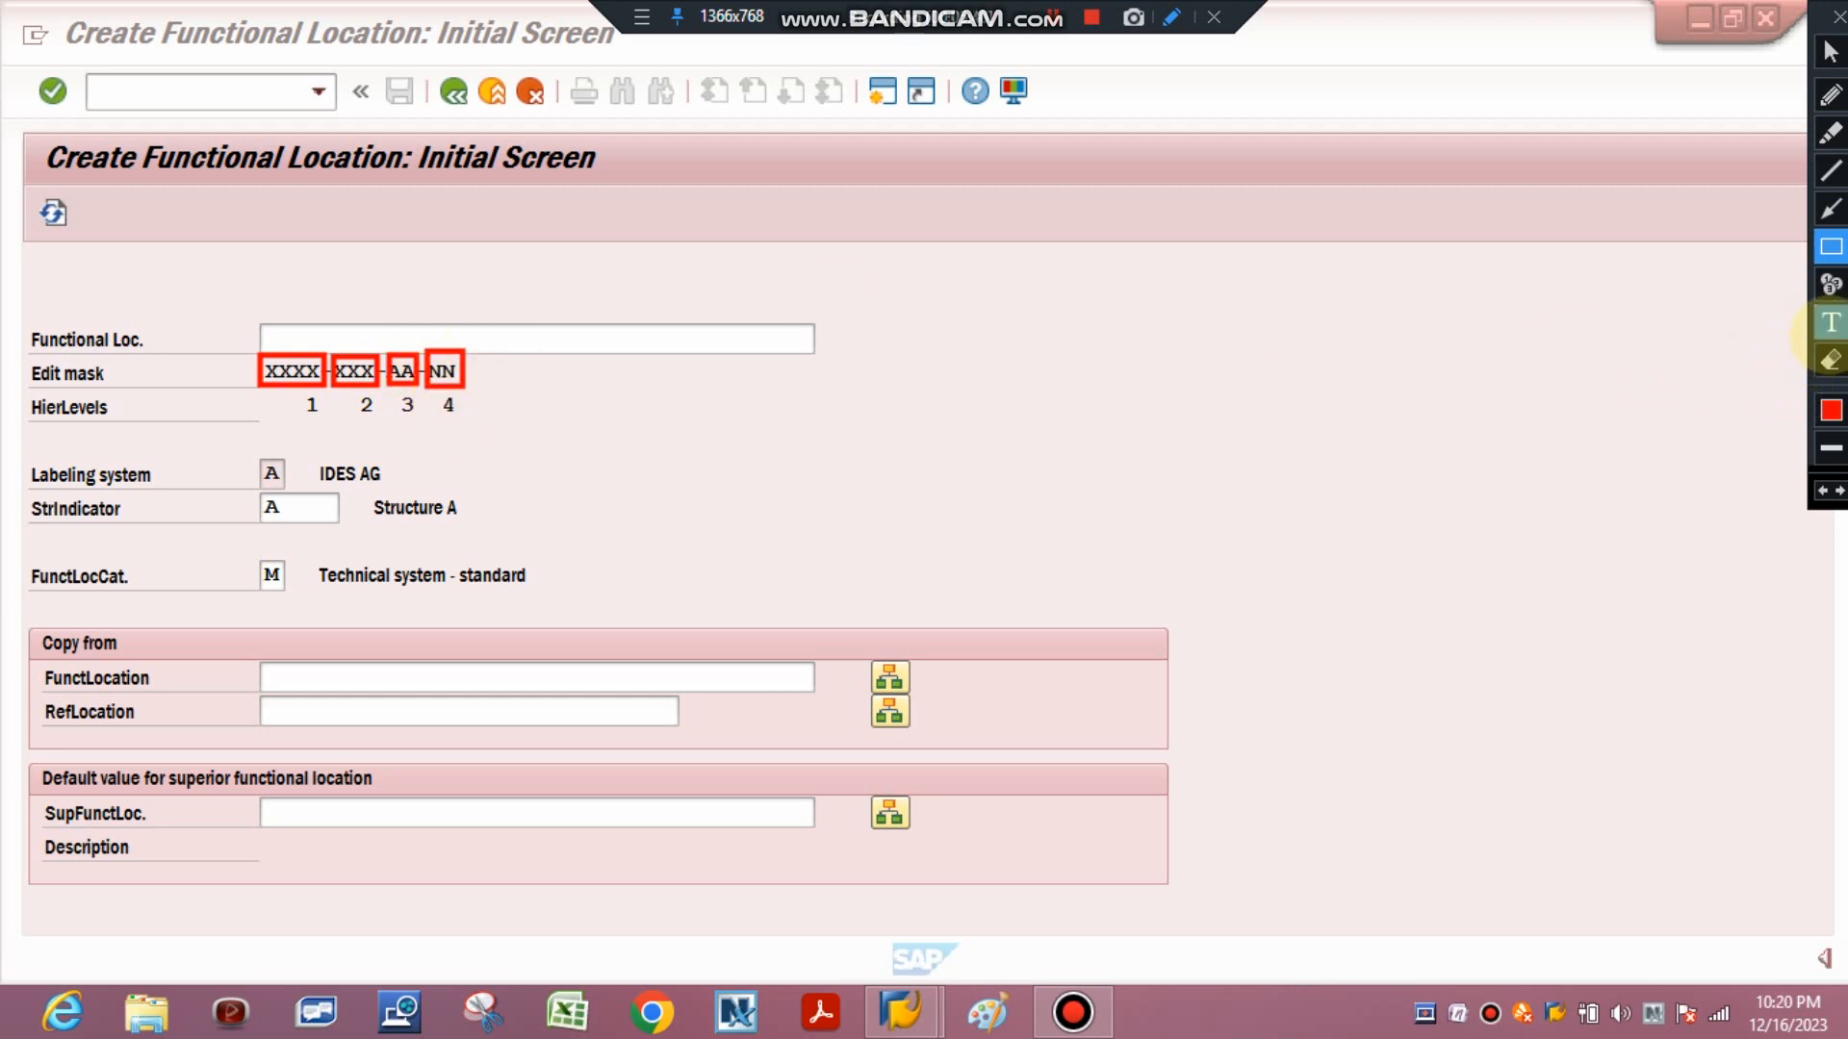
click(1831, 360)
drag(213, 333, 561, 472)
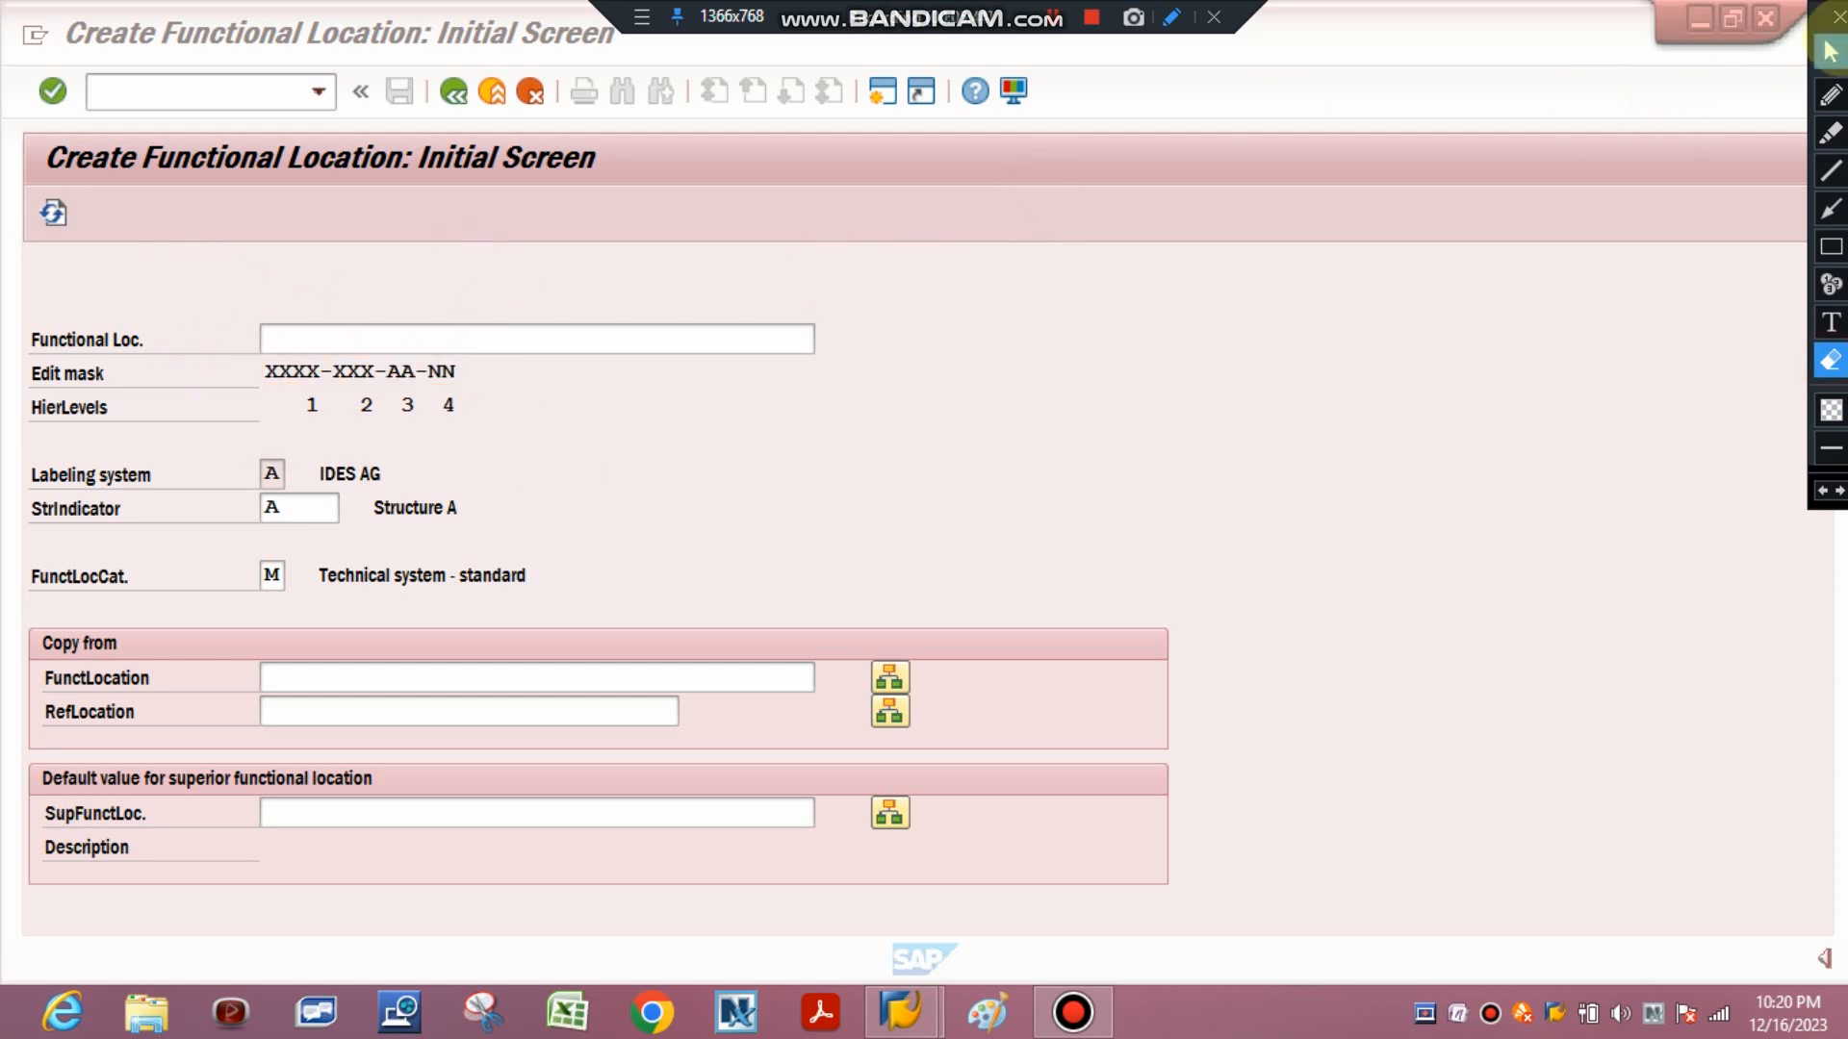
click(1831, 51)
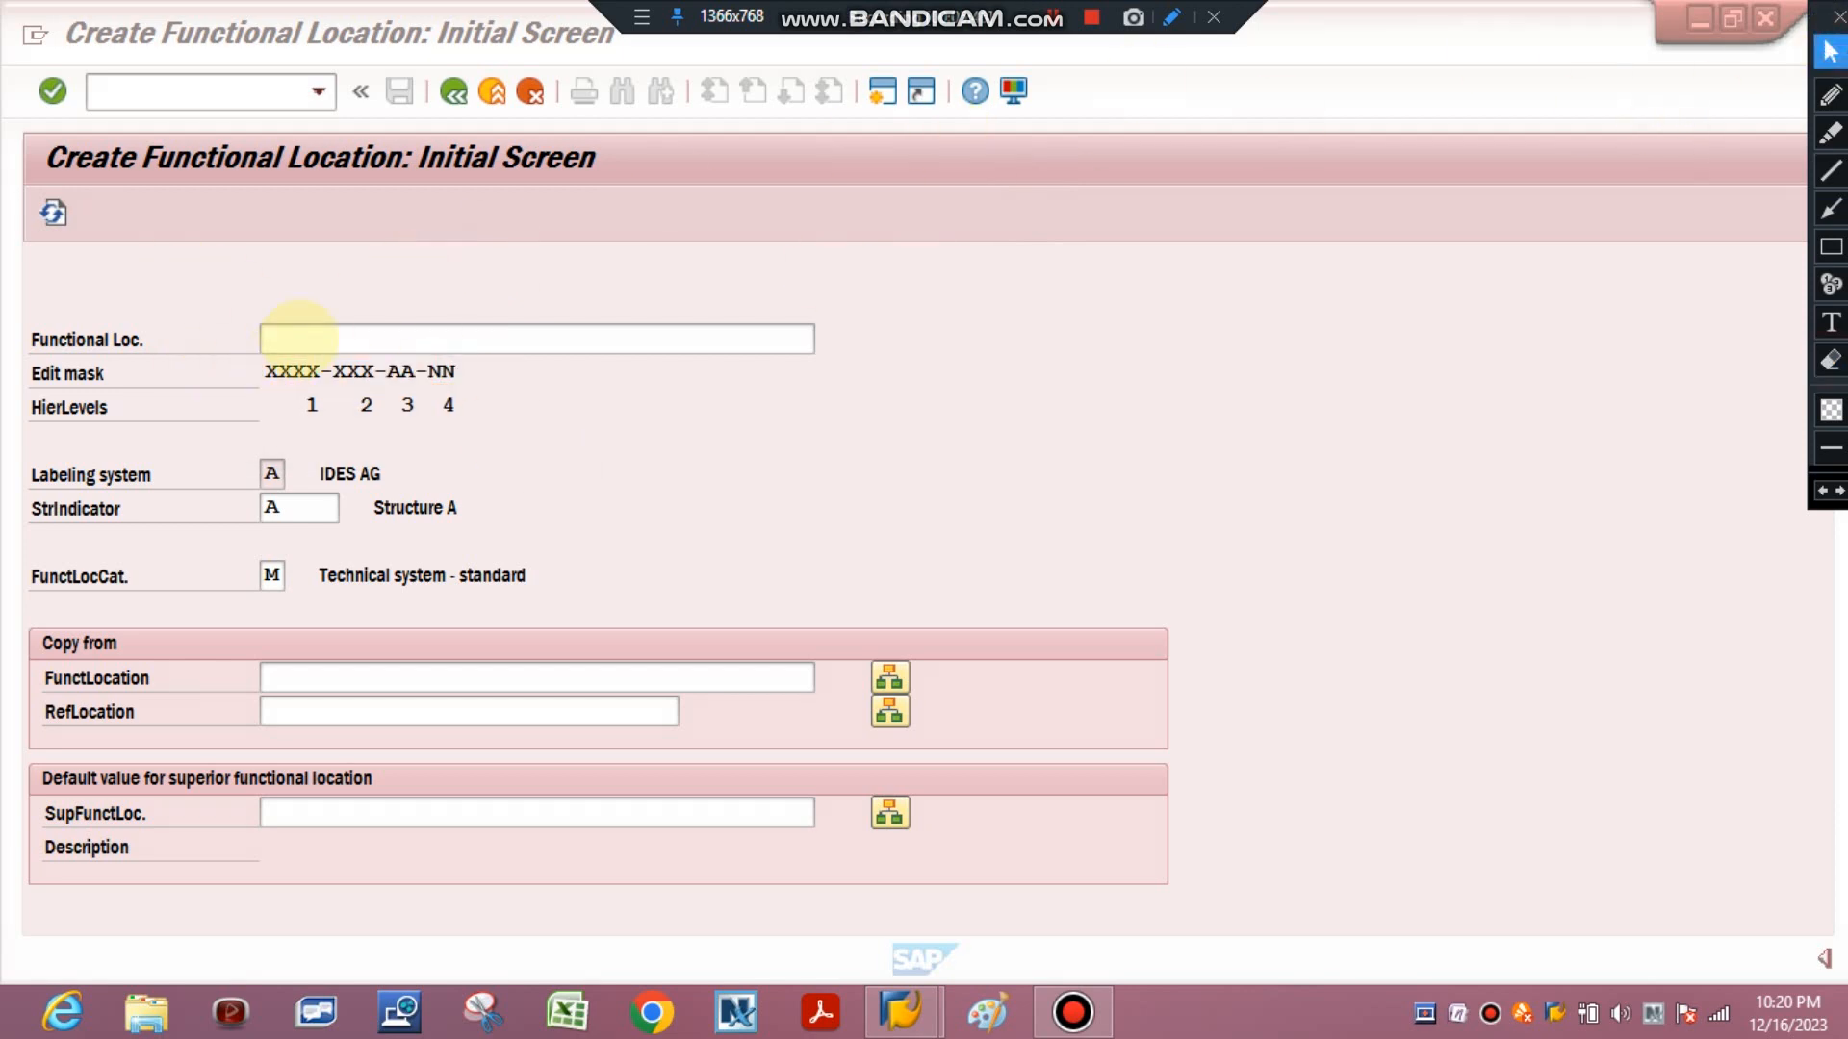
Enter functional location ABCD-EFG-HI-22 following the edit mask and continue to the master data screen.
click(299, 338)
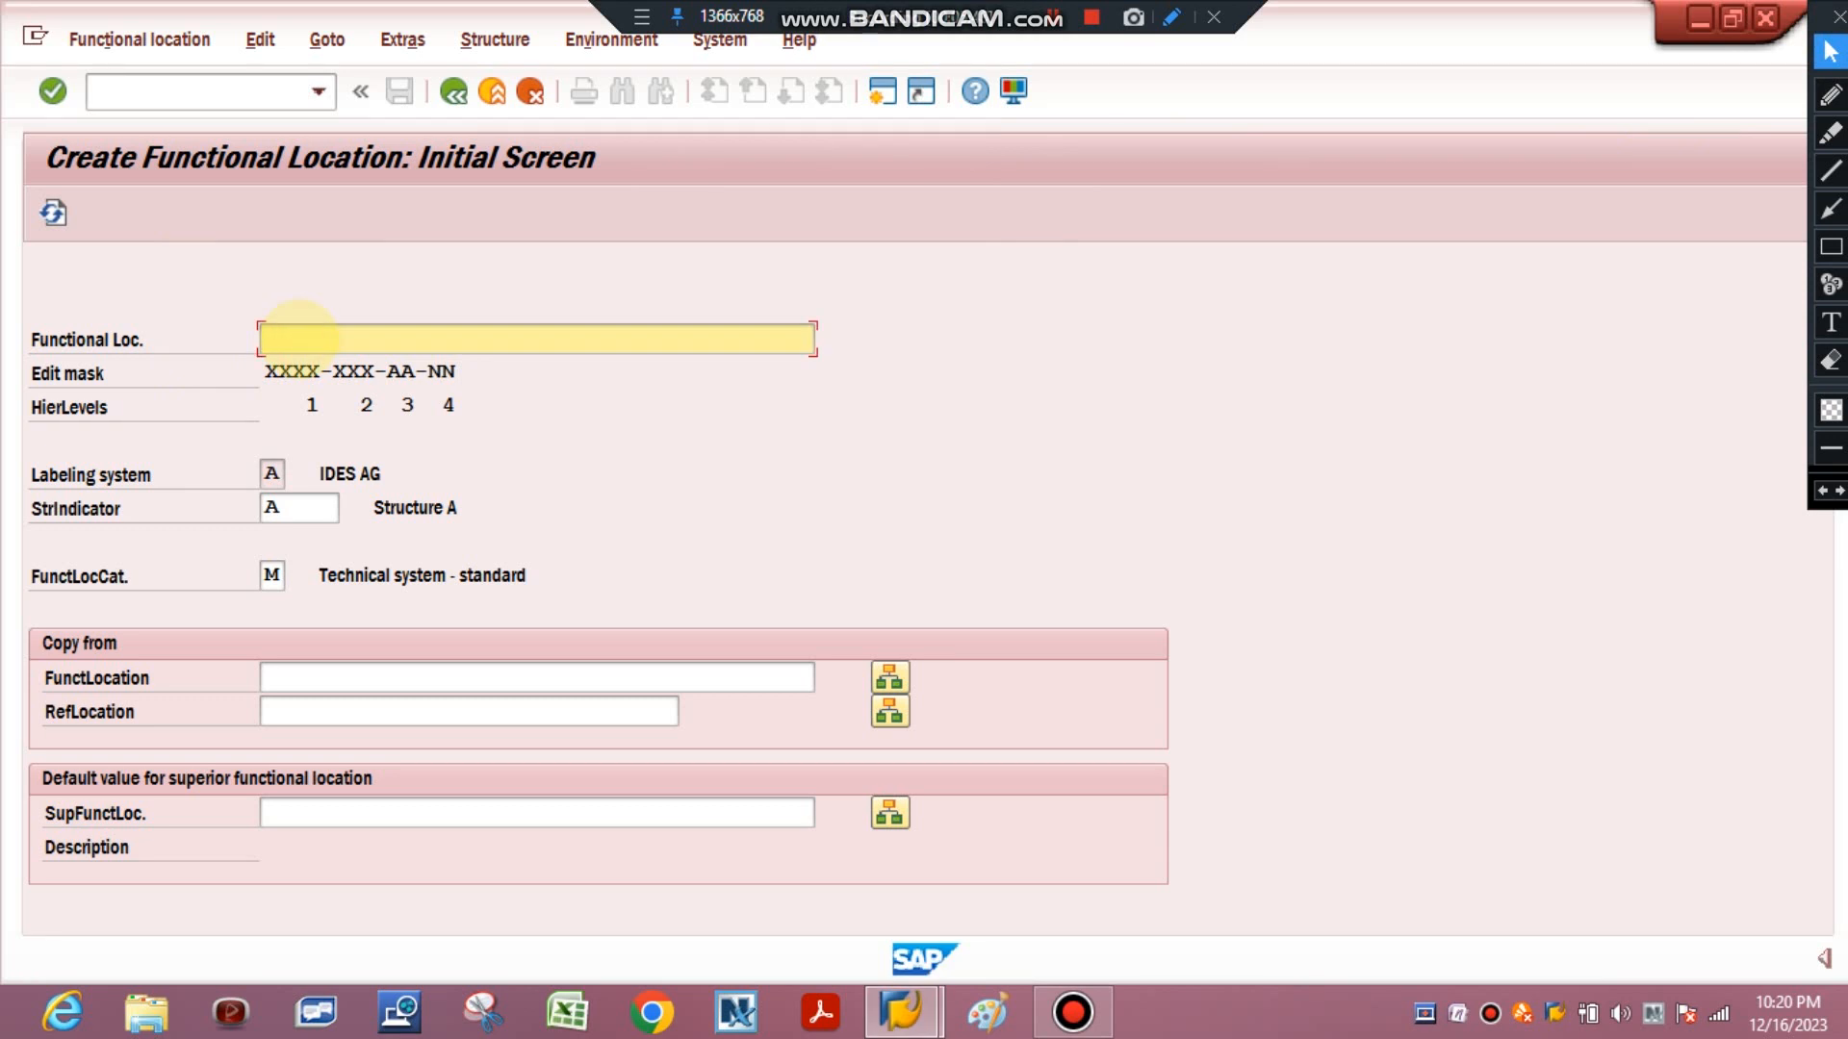
text(ABCD)
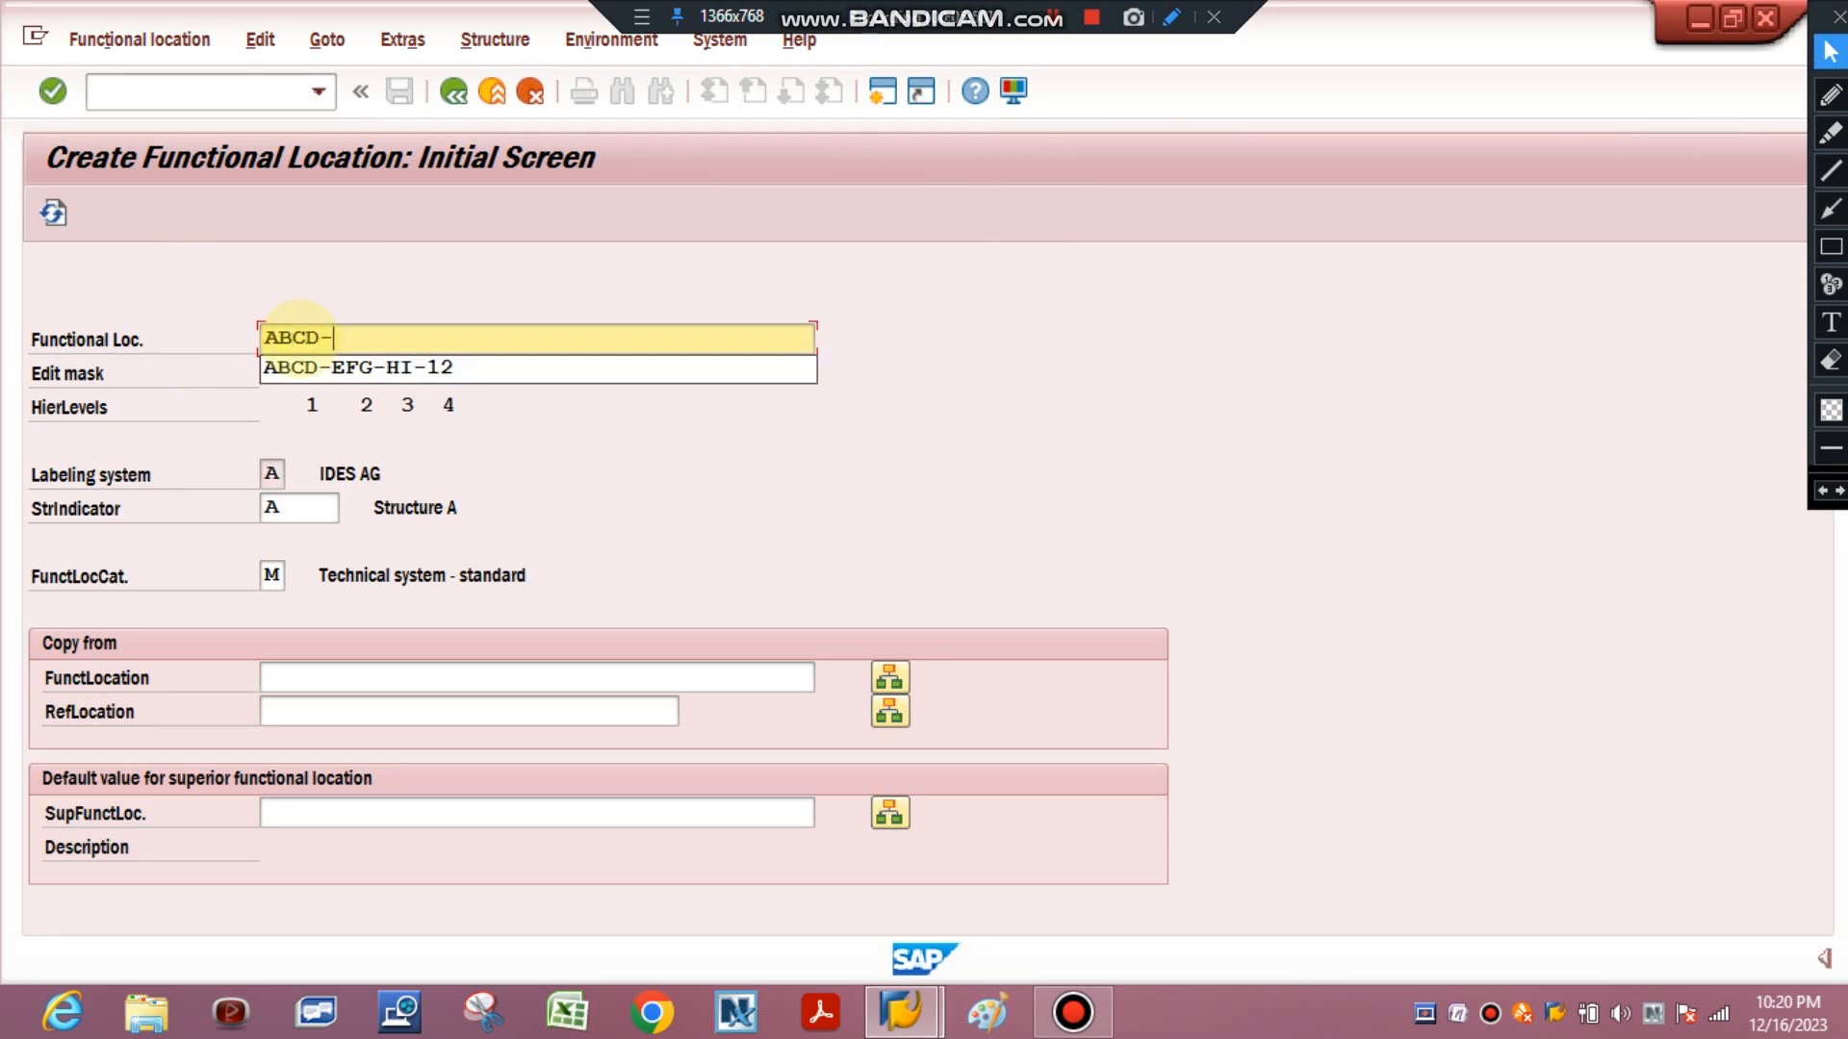
text(-EFG-HI-22)
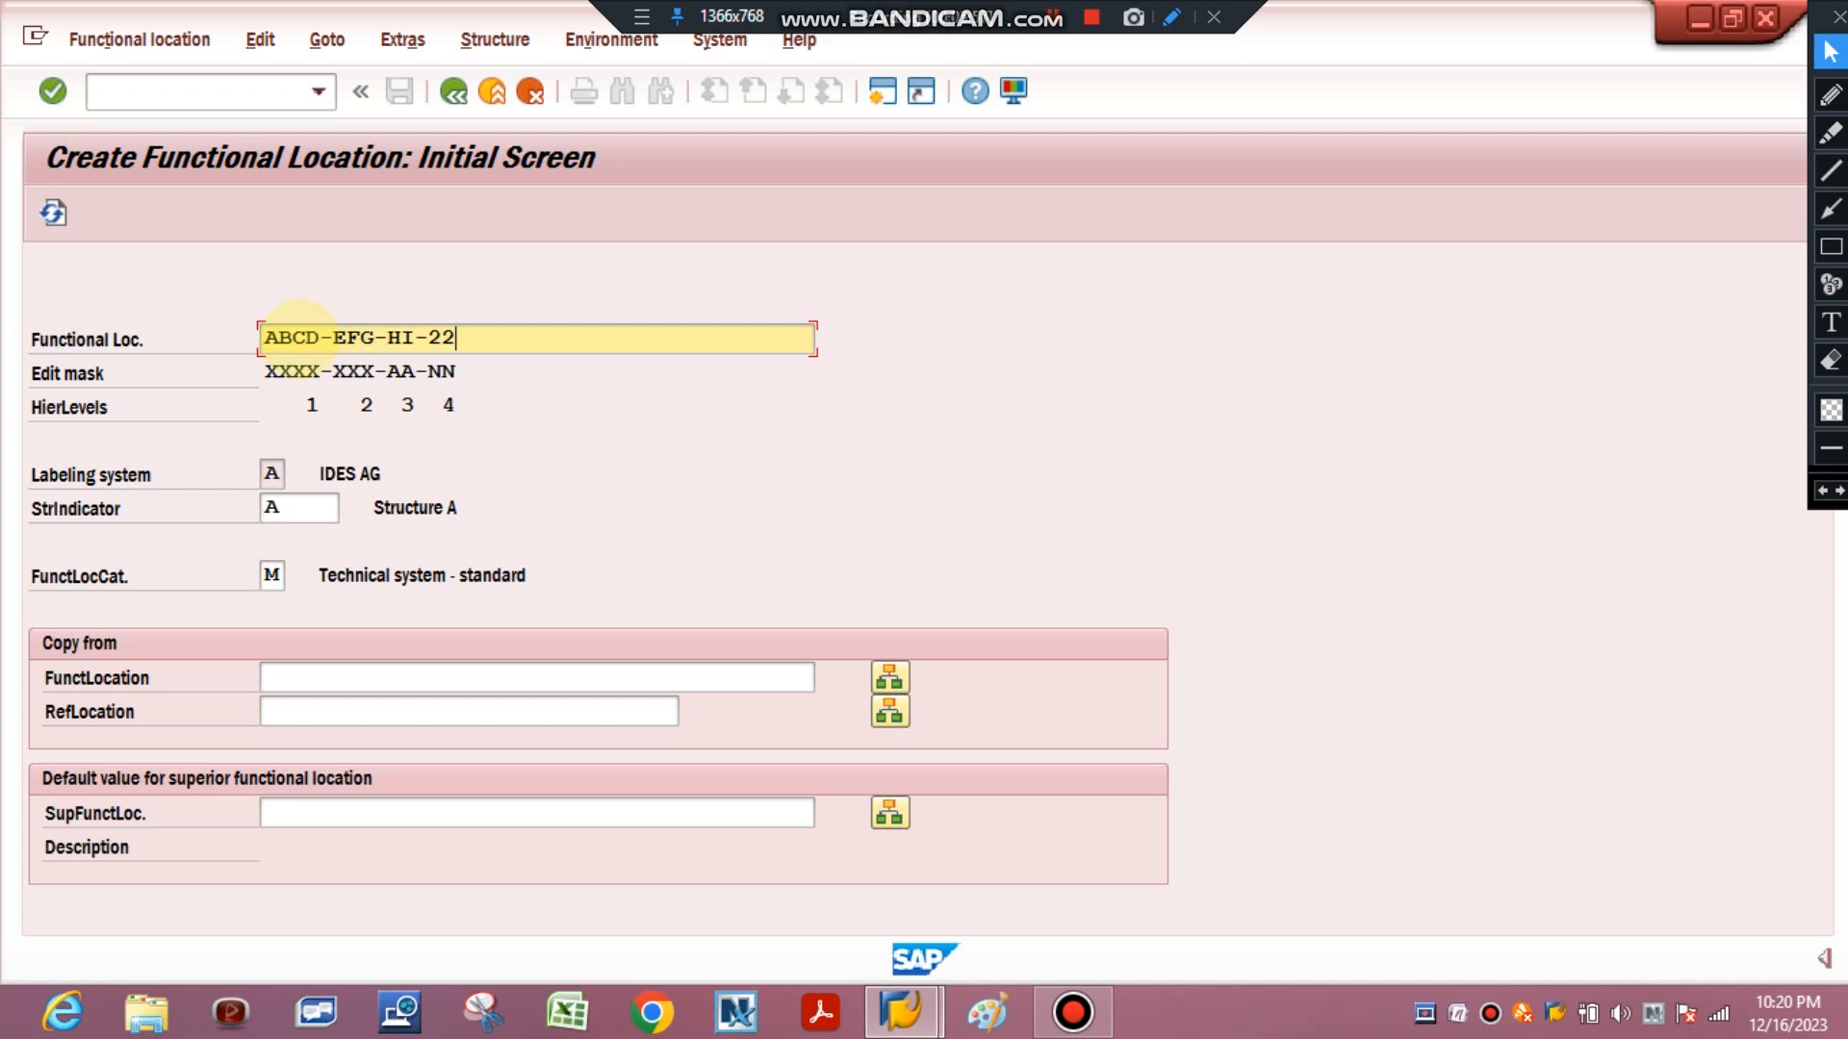
key(Return)
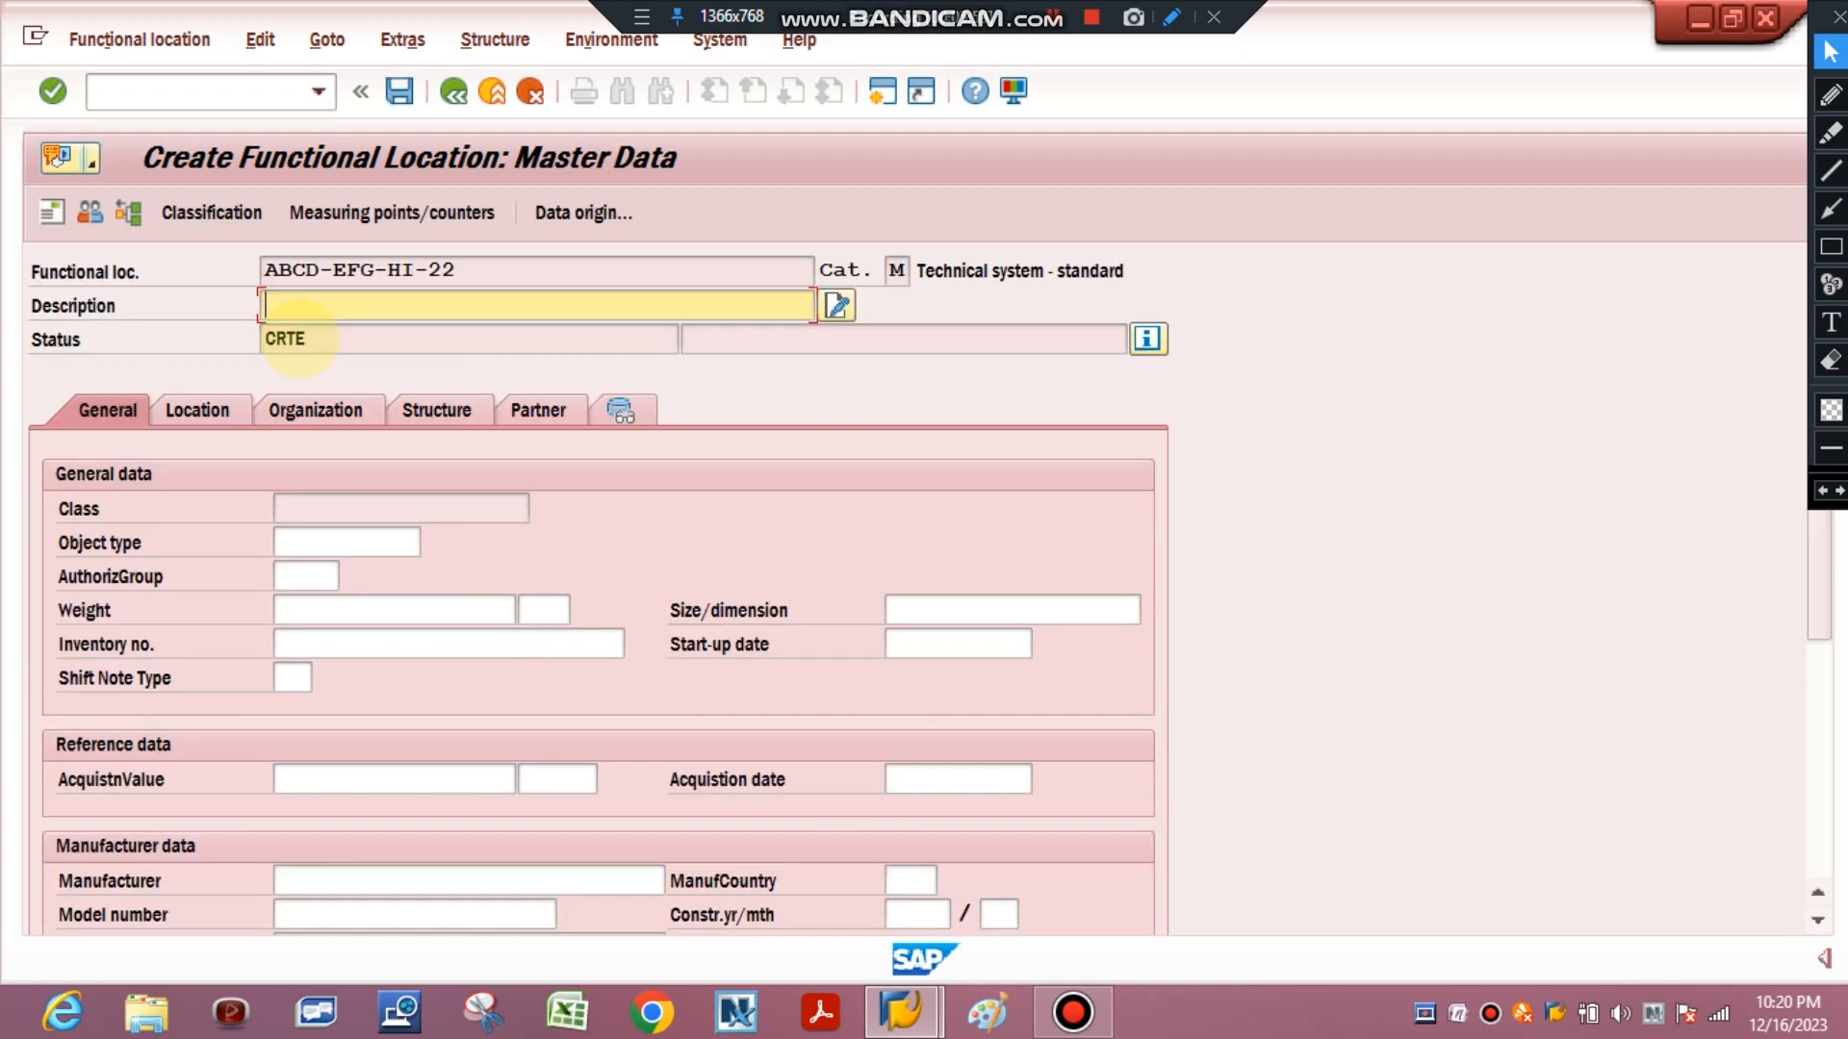
Discard the unsaved master data and try functional location ABCD-EFG-HI-2A on the initial screen.
click(453, 92)
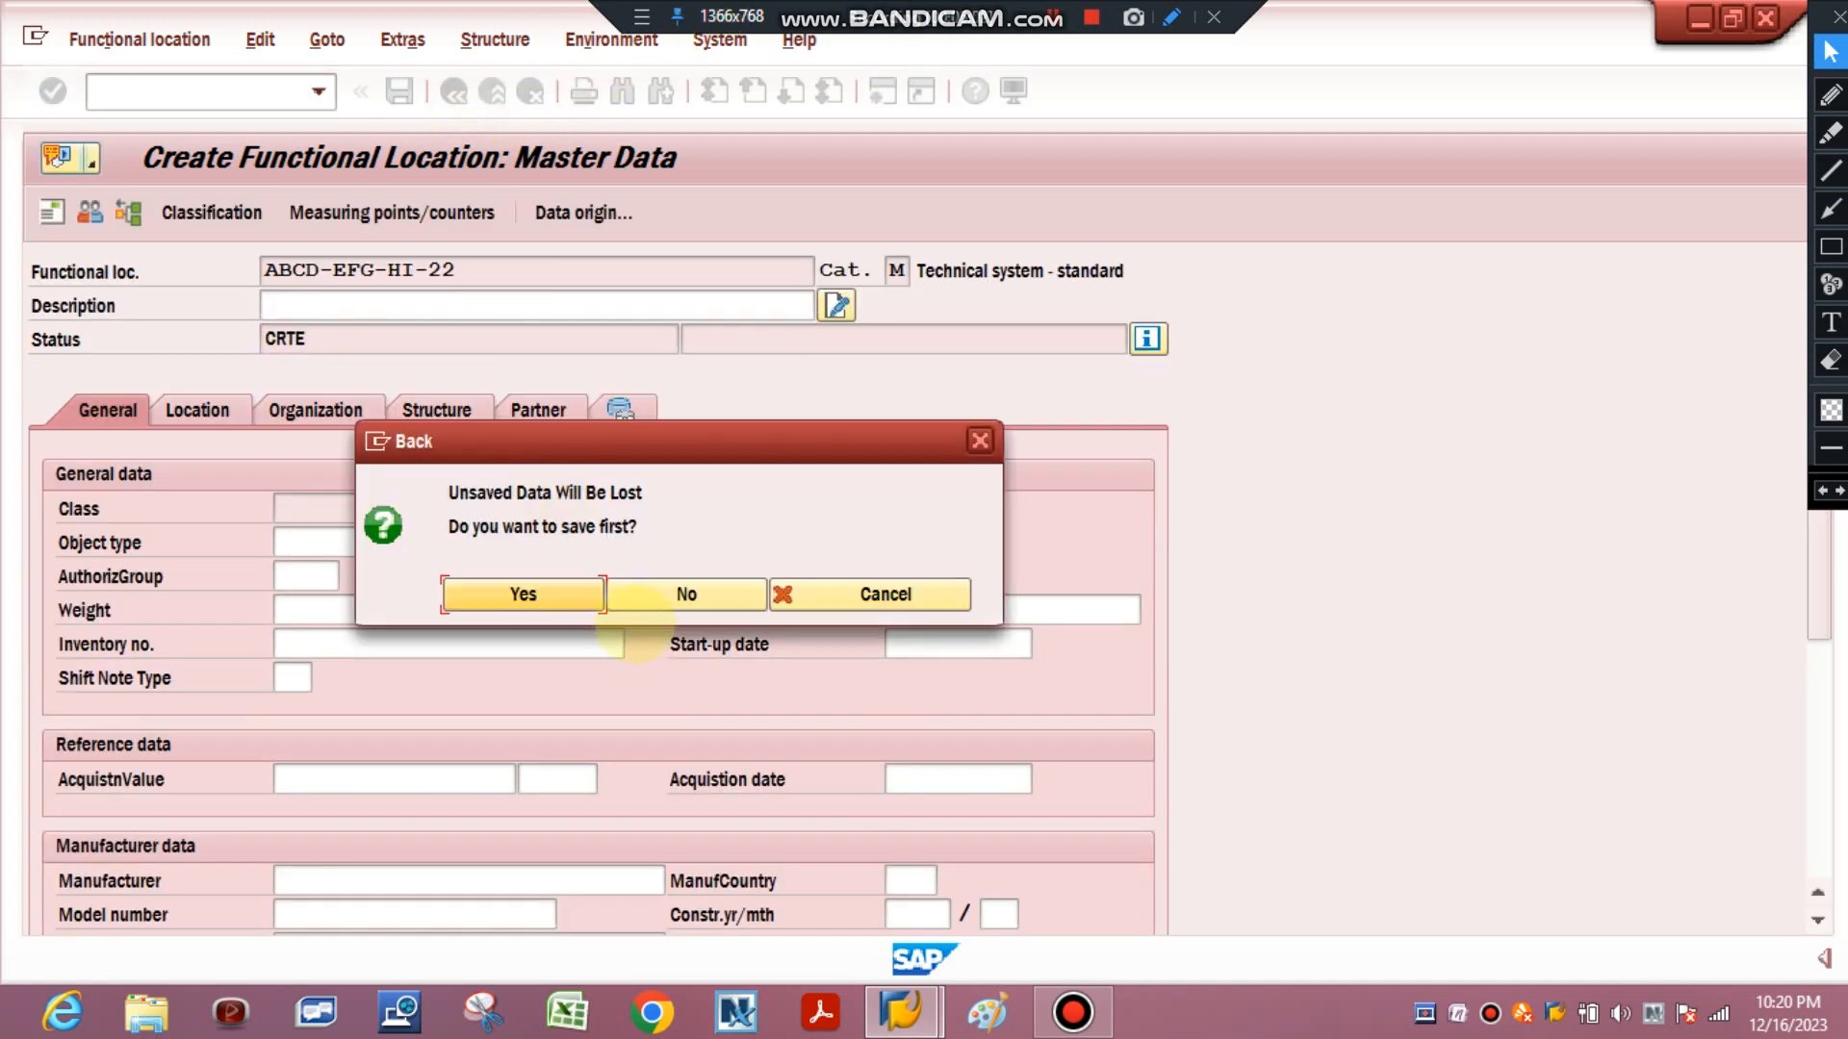
click(679, 591)
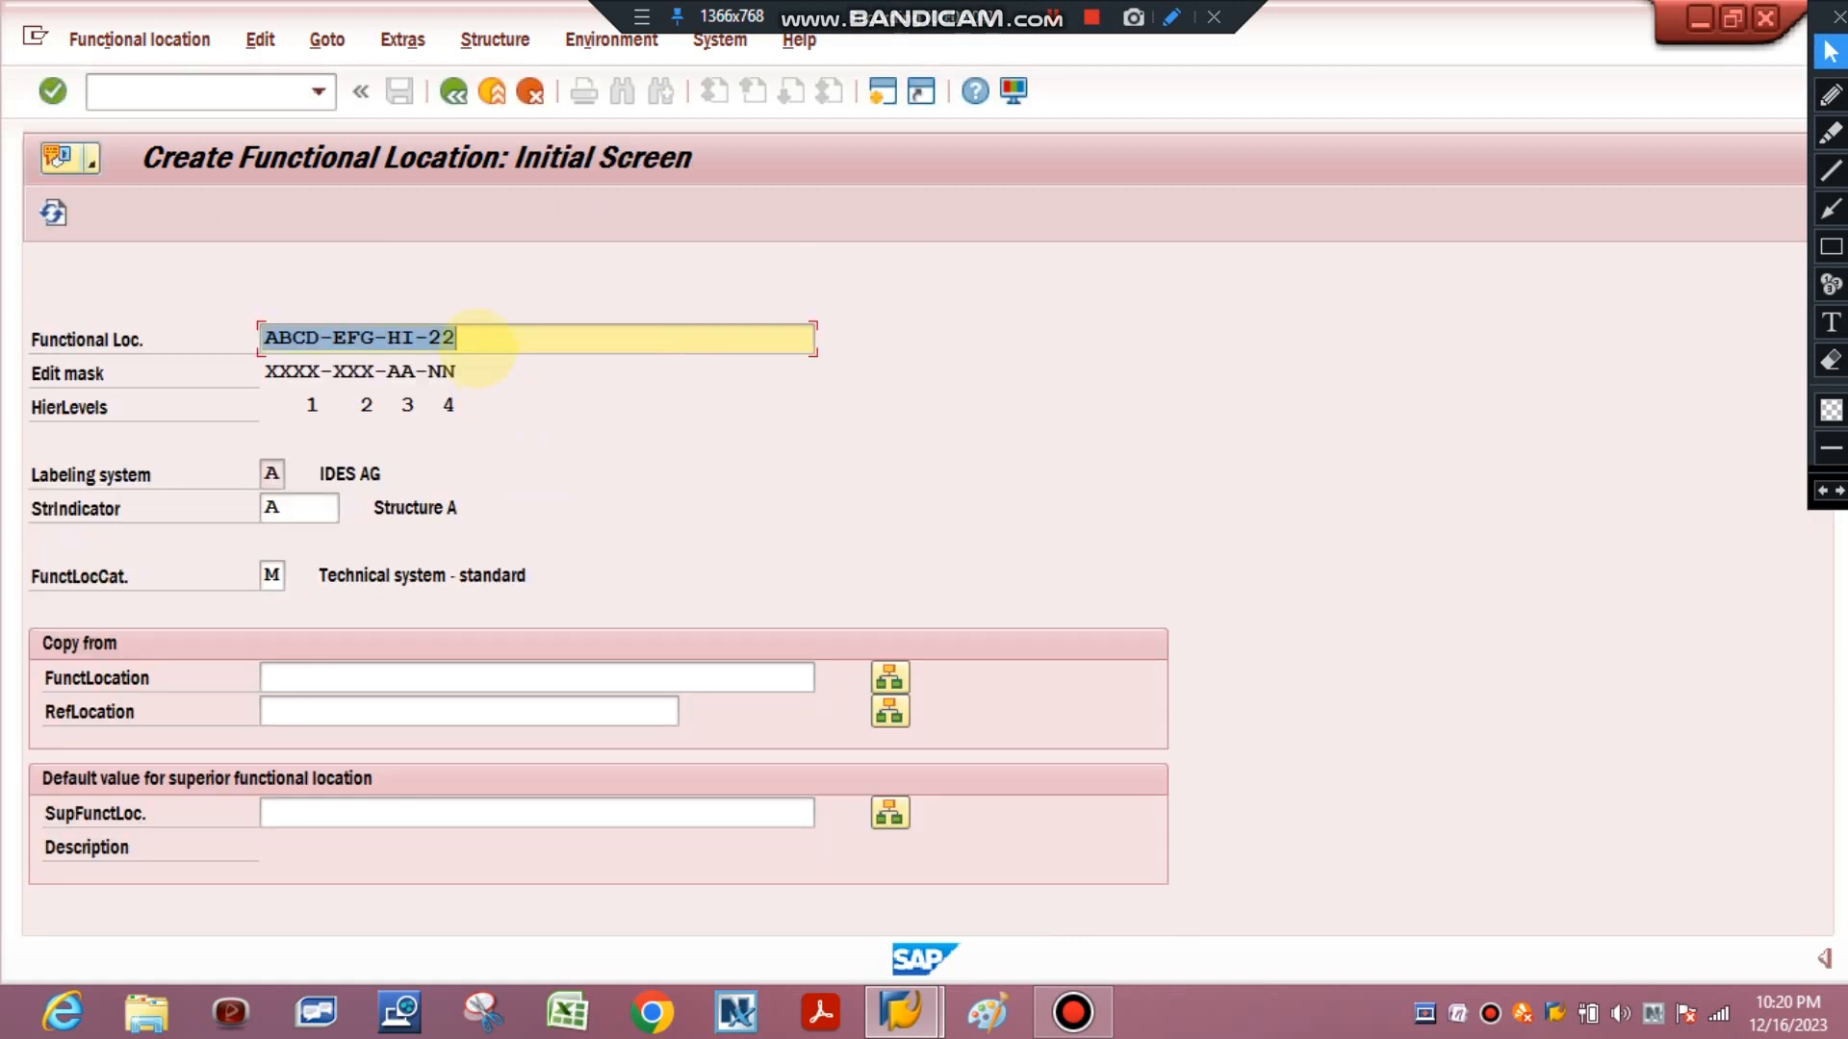
click(478, 344)
key(BackSpace)
text(A)
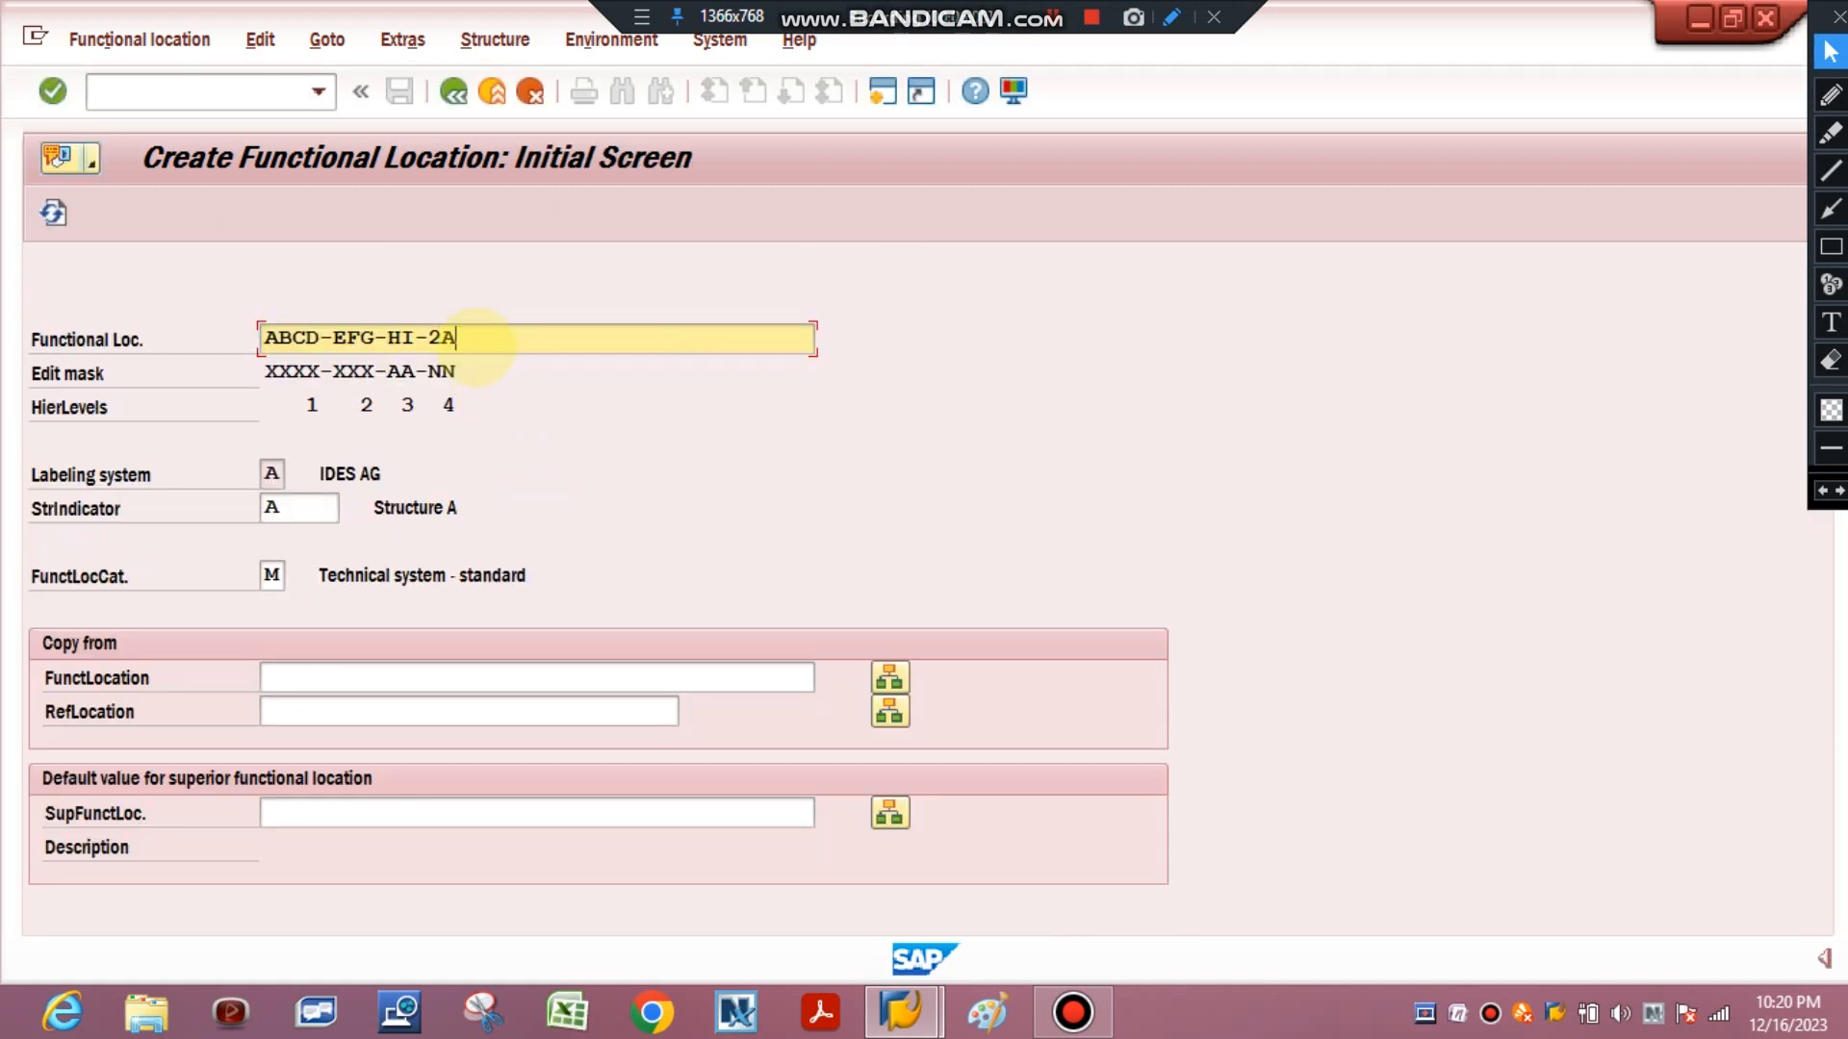
key(Return)
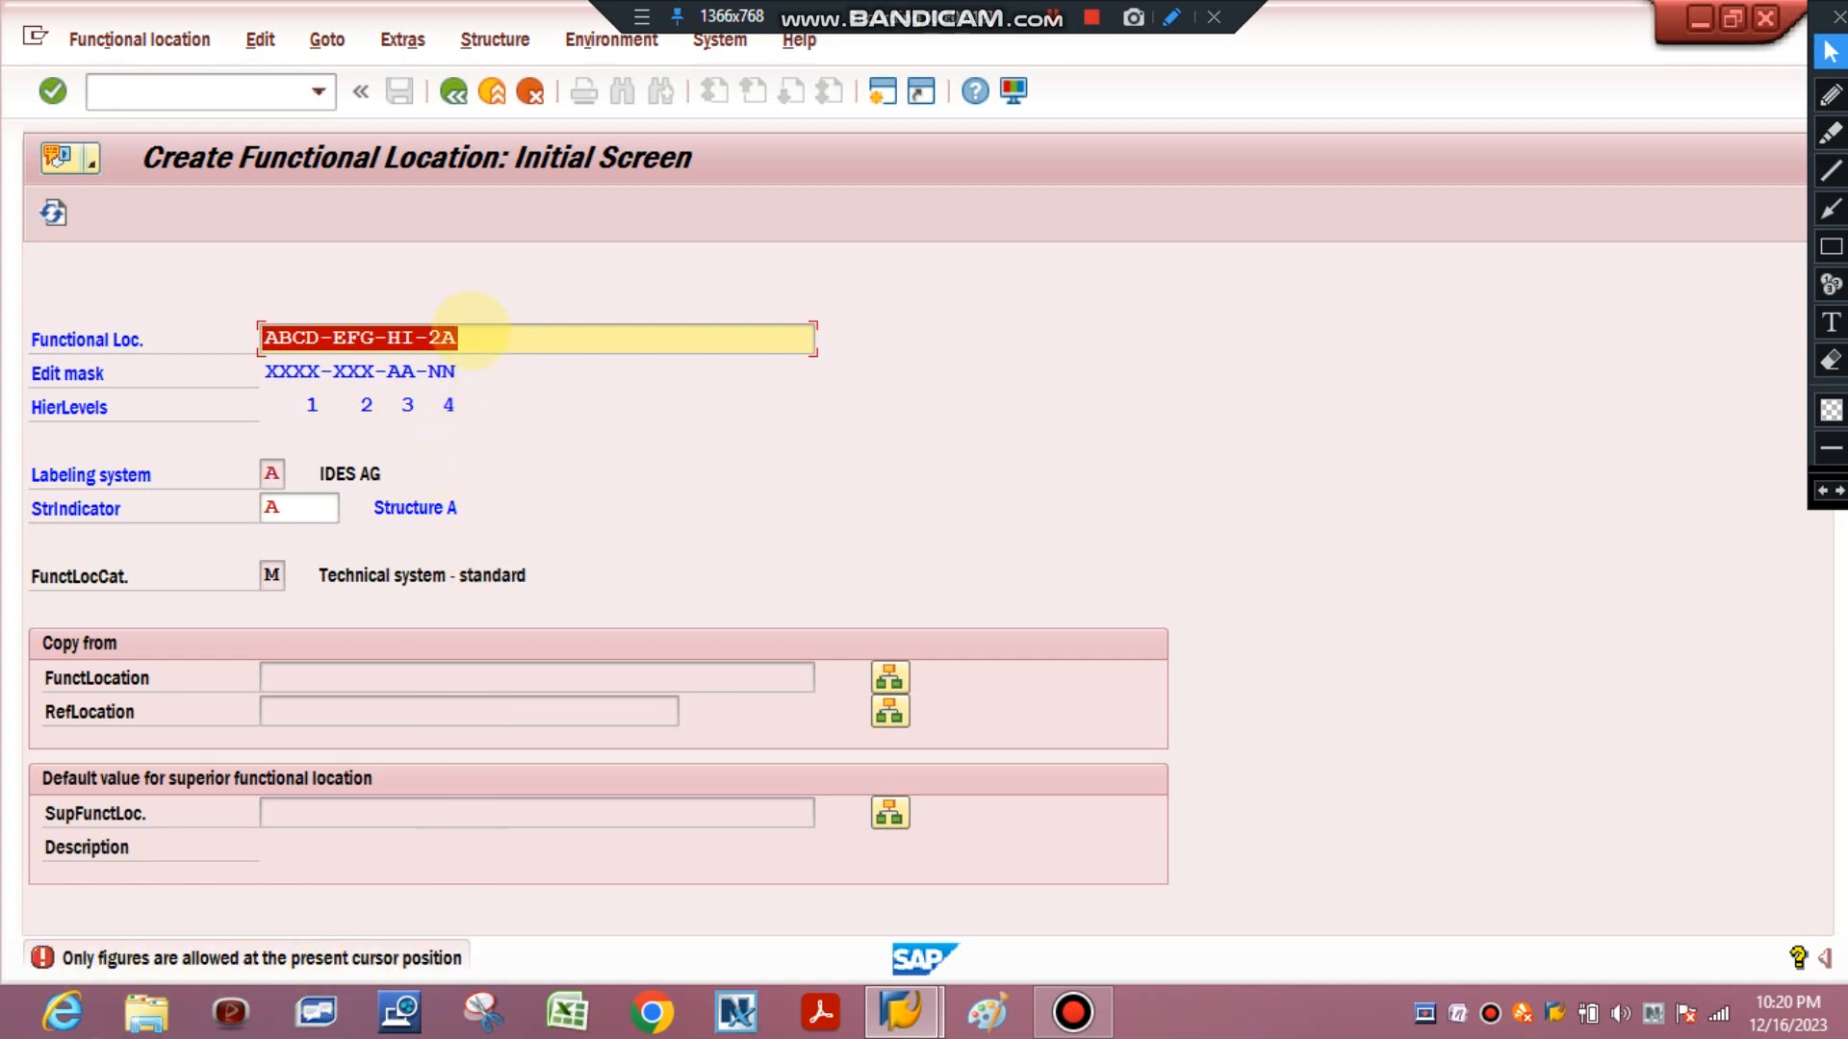
Try functional location ABCD-EFG-H1-22, putting a digit in the third hierarchy level.
click(472, 337)
key(BackSpace)
text(2)
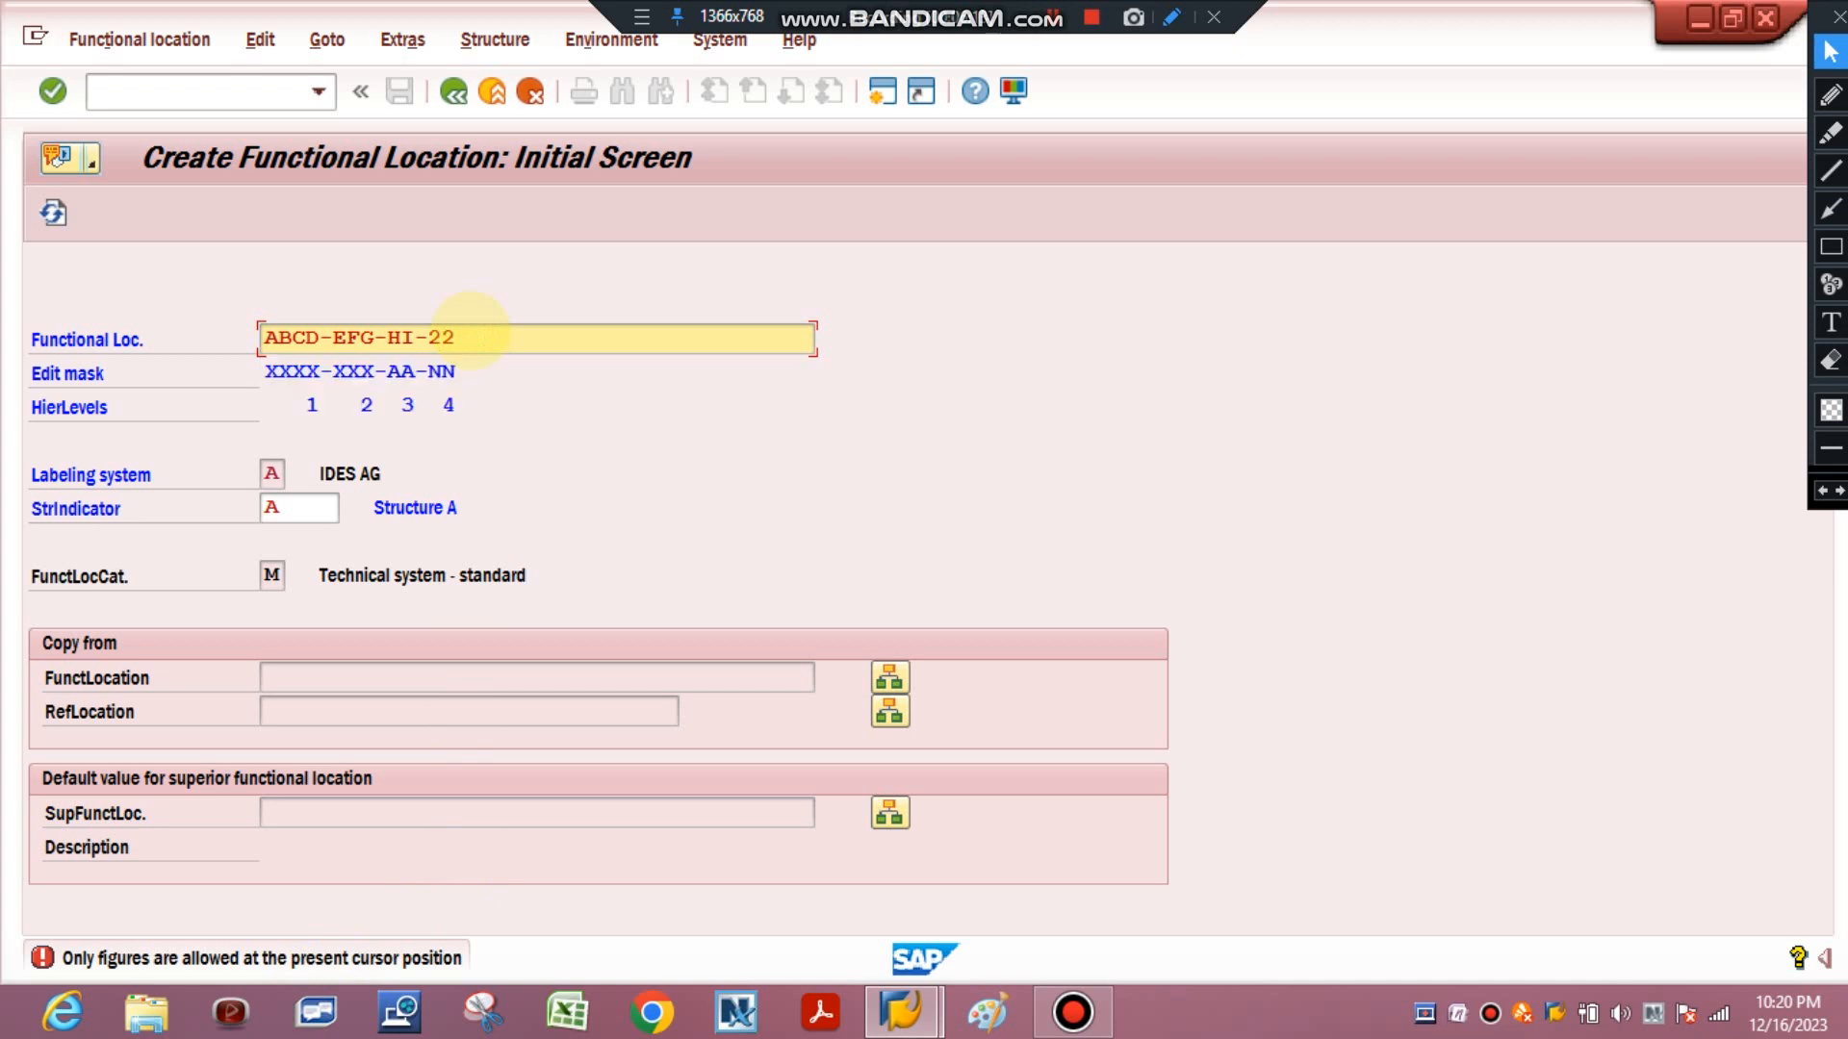
click(411, 337)
key(BackSpace)
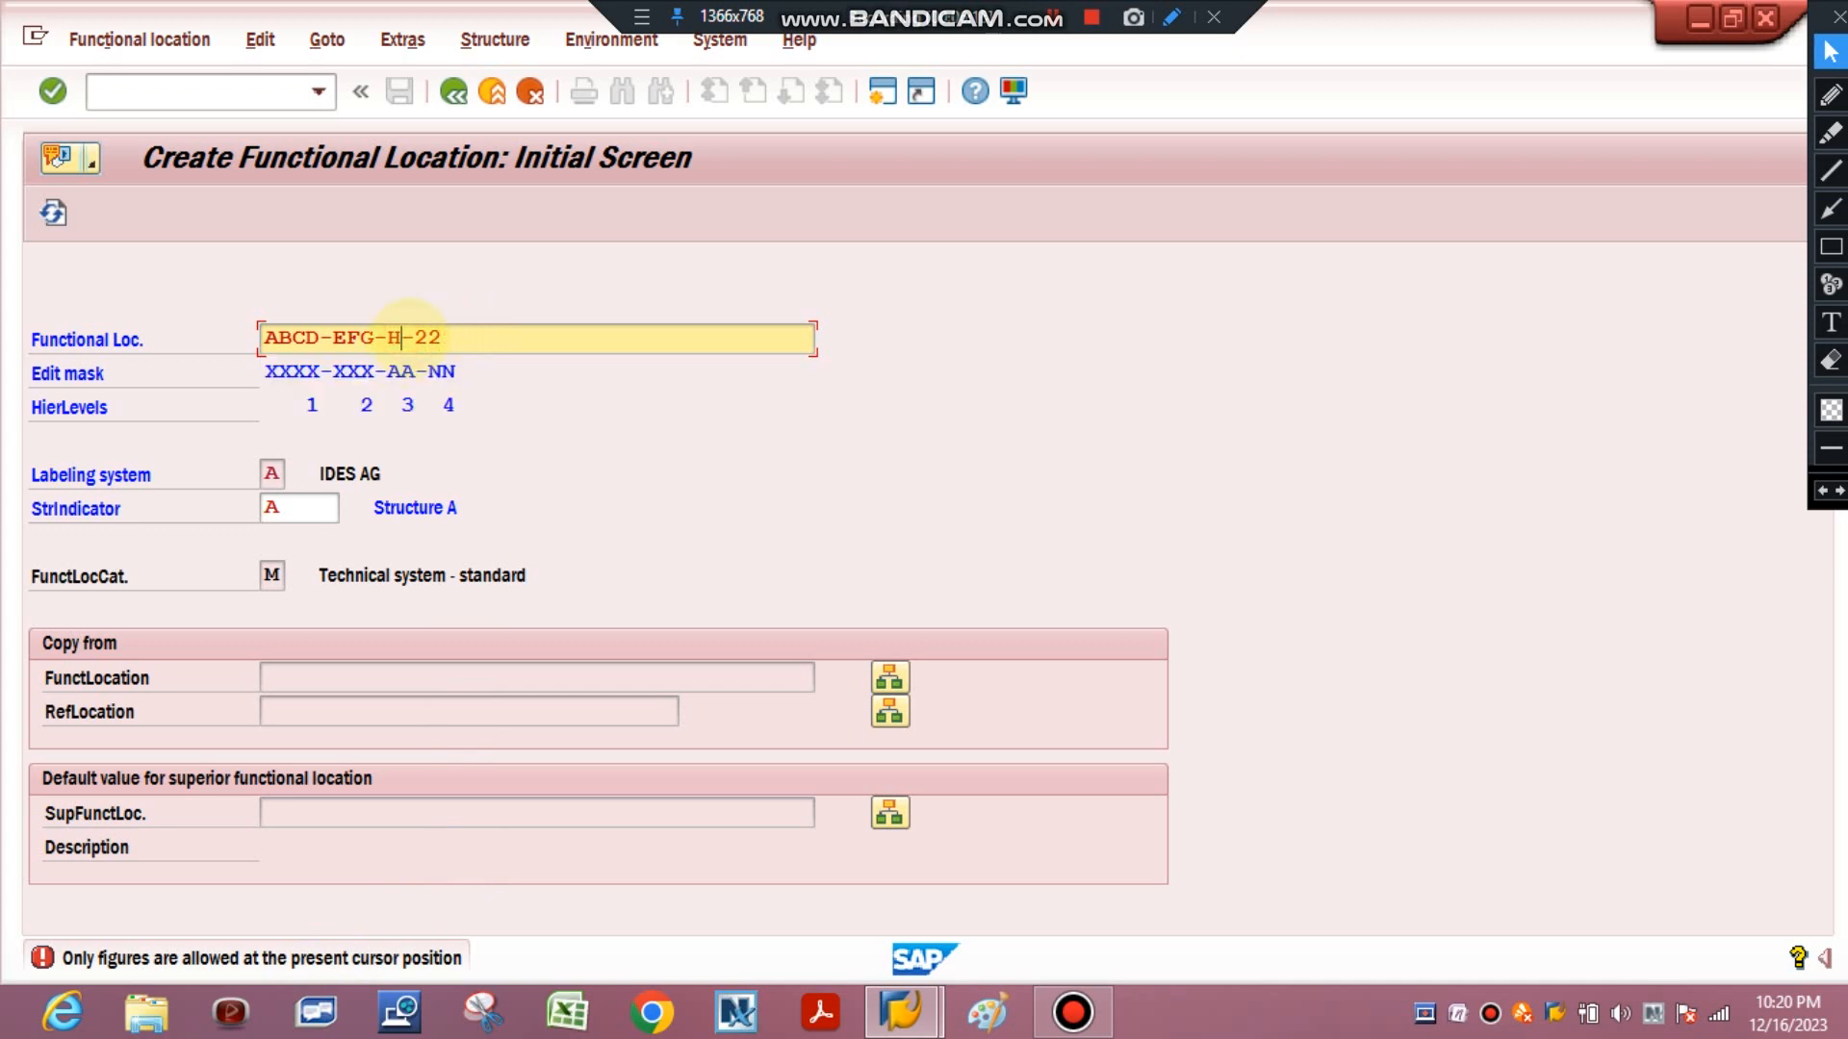
text(1)
key(Return)
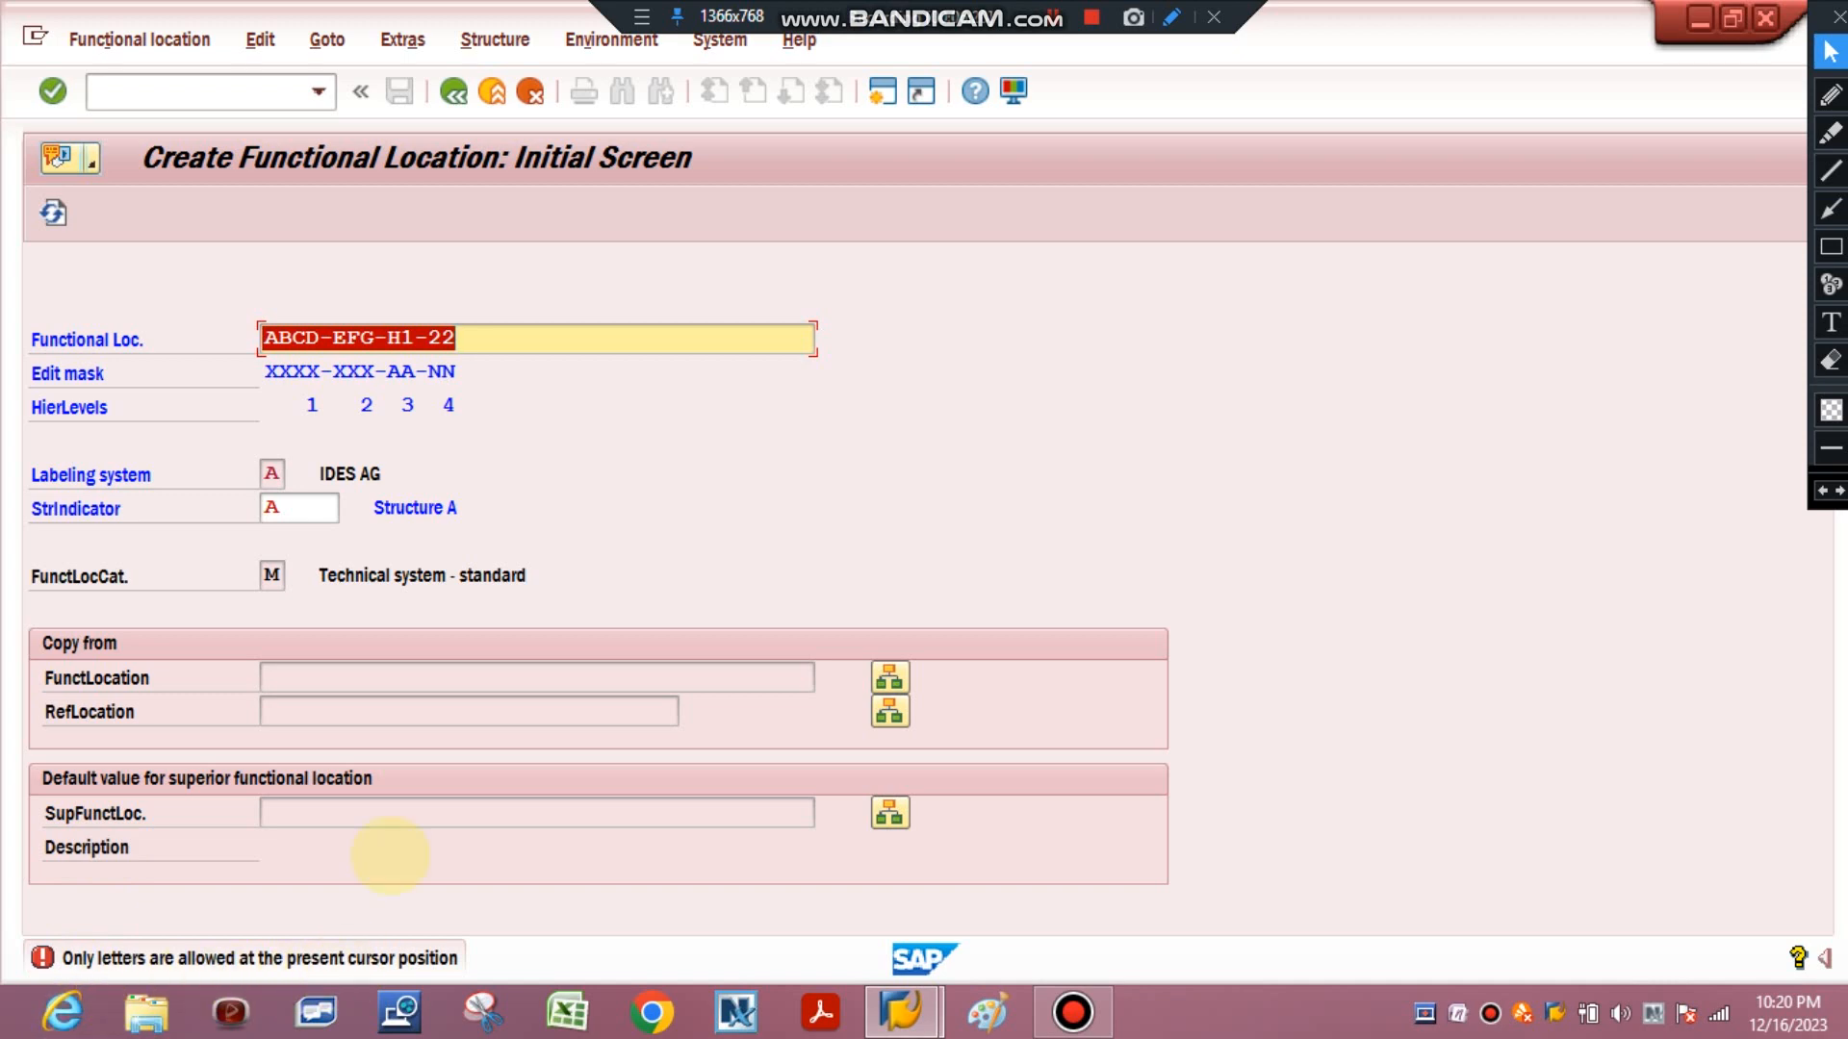
Change the entry to ABC1-EFG-HI-22 and continue to the master data screen.
click(411, 337)
key(BackSpace)
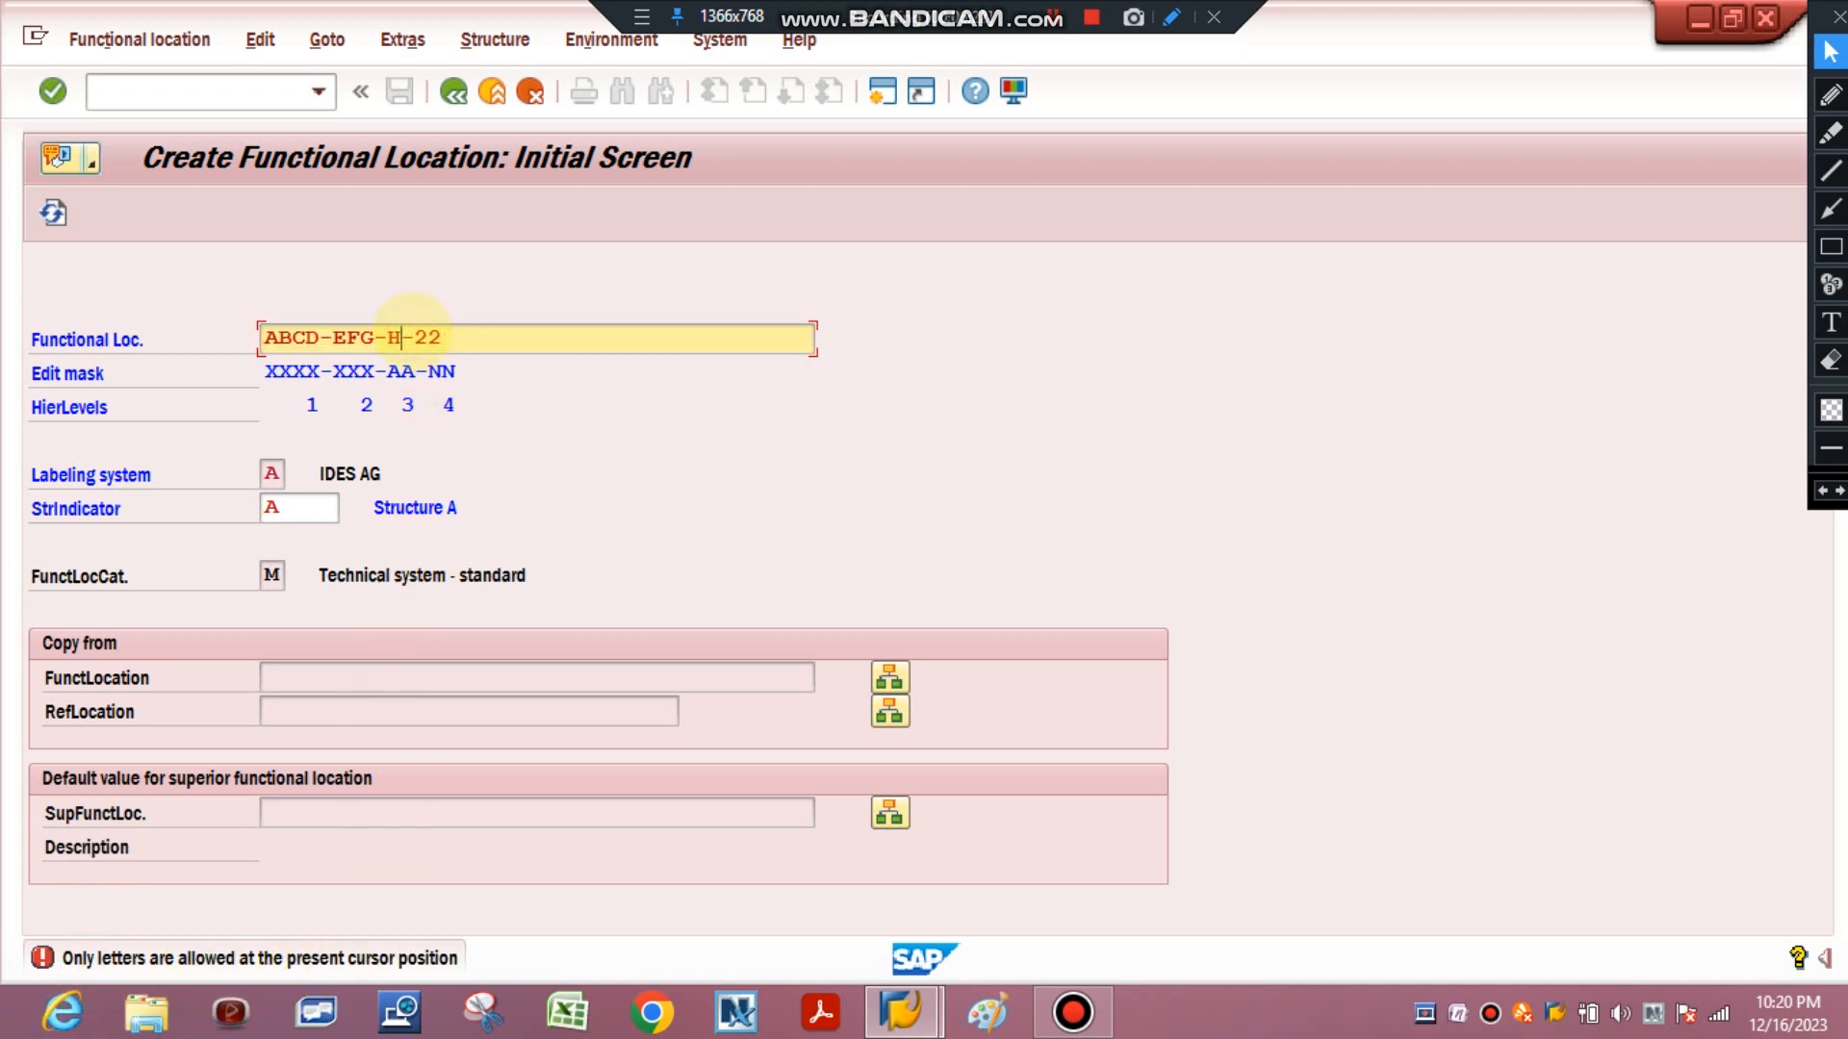
text(I)
click(318, 335)
key(BackSpace)
text(1)
key(Return)
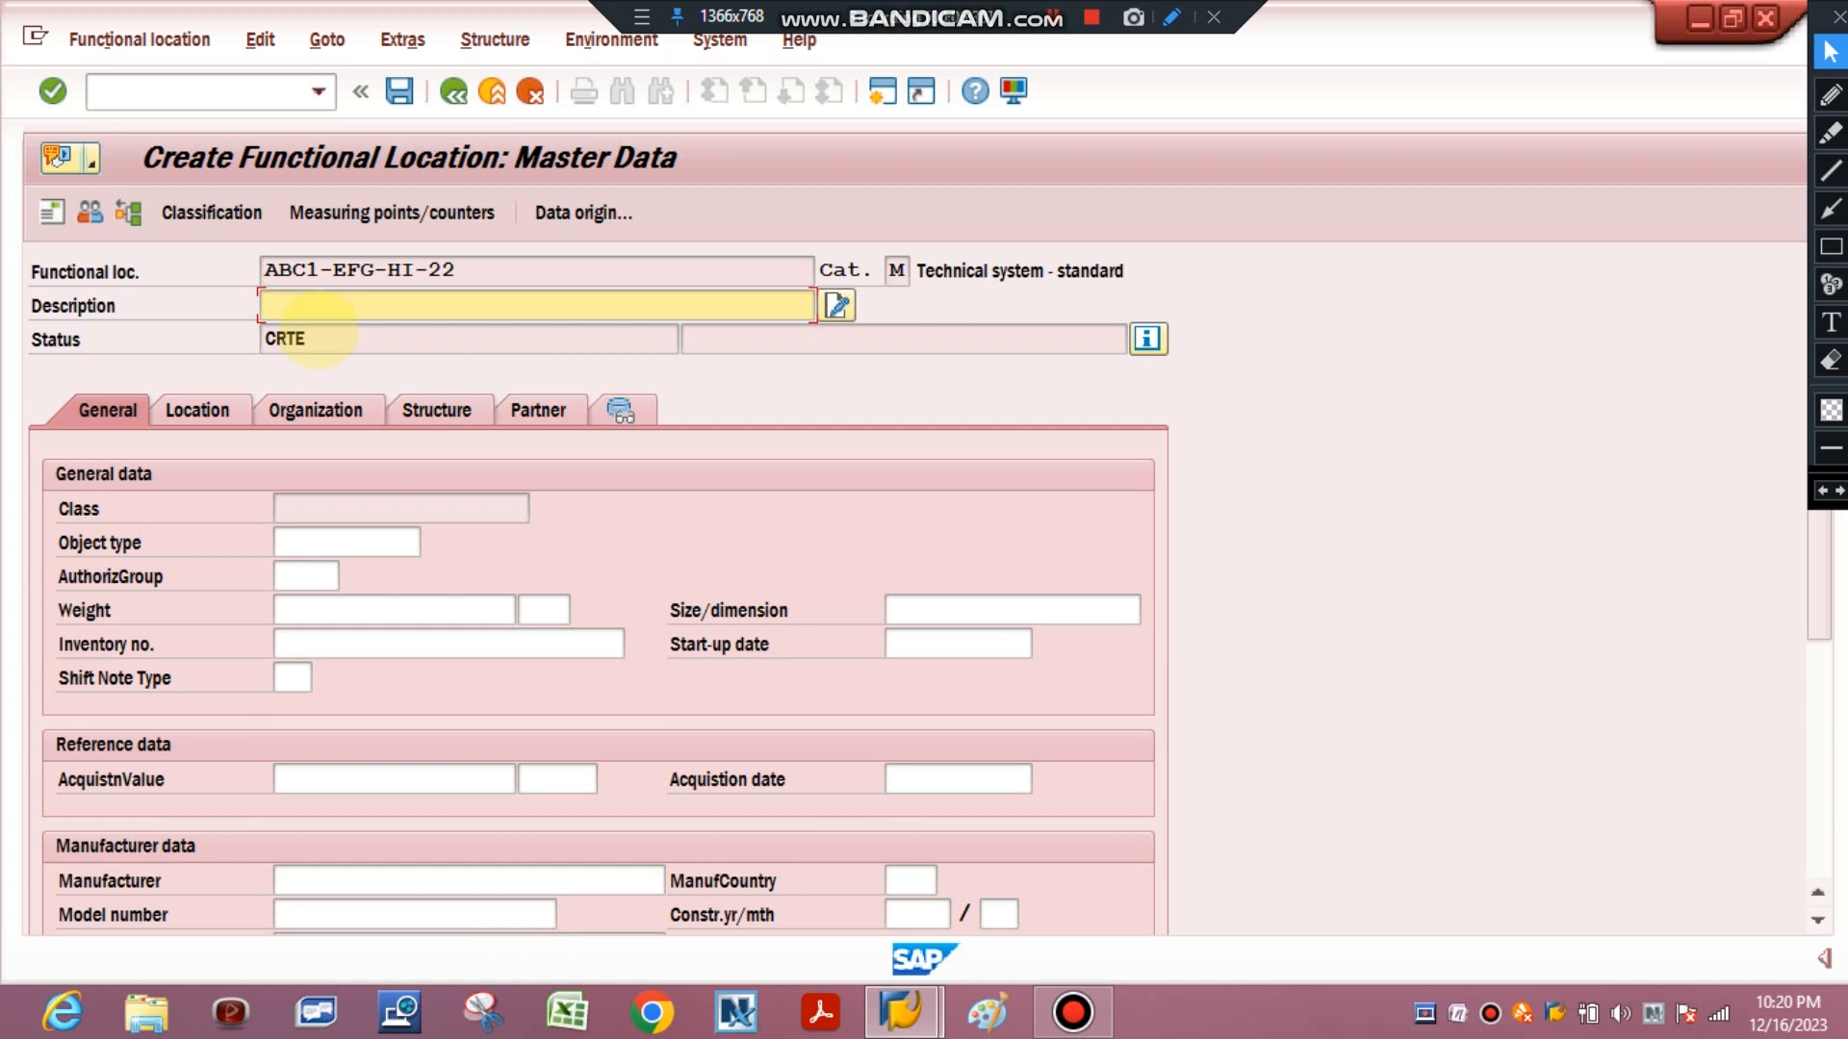
Leave the master data screen without saving to return to the initial screen.
click(453, 92)
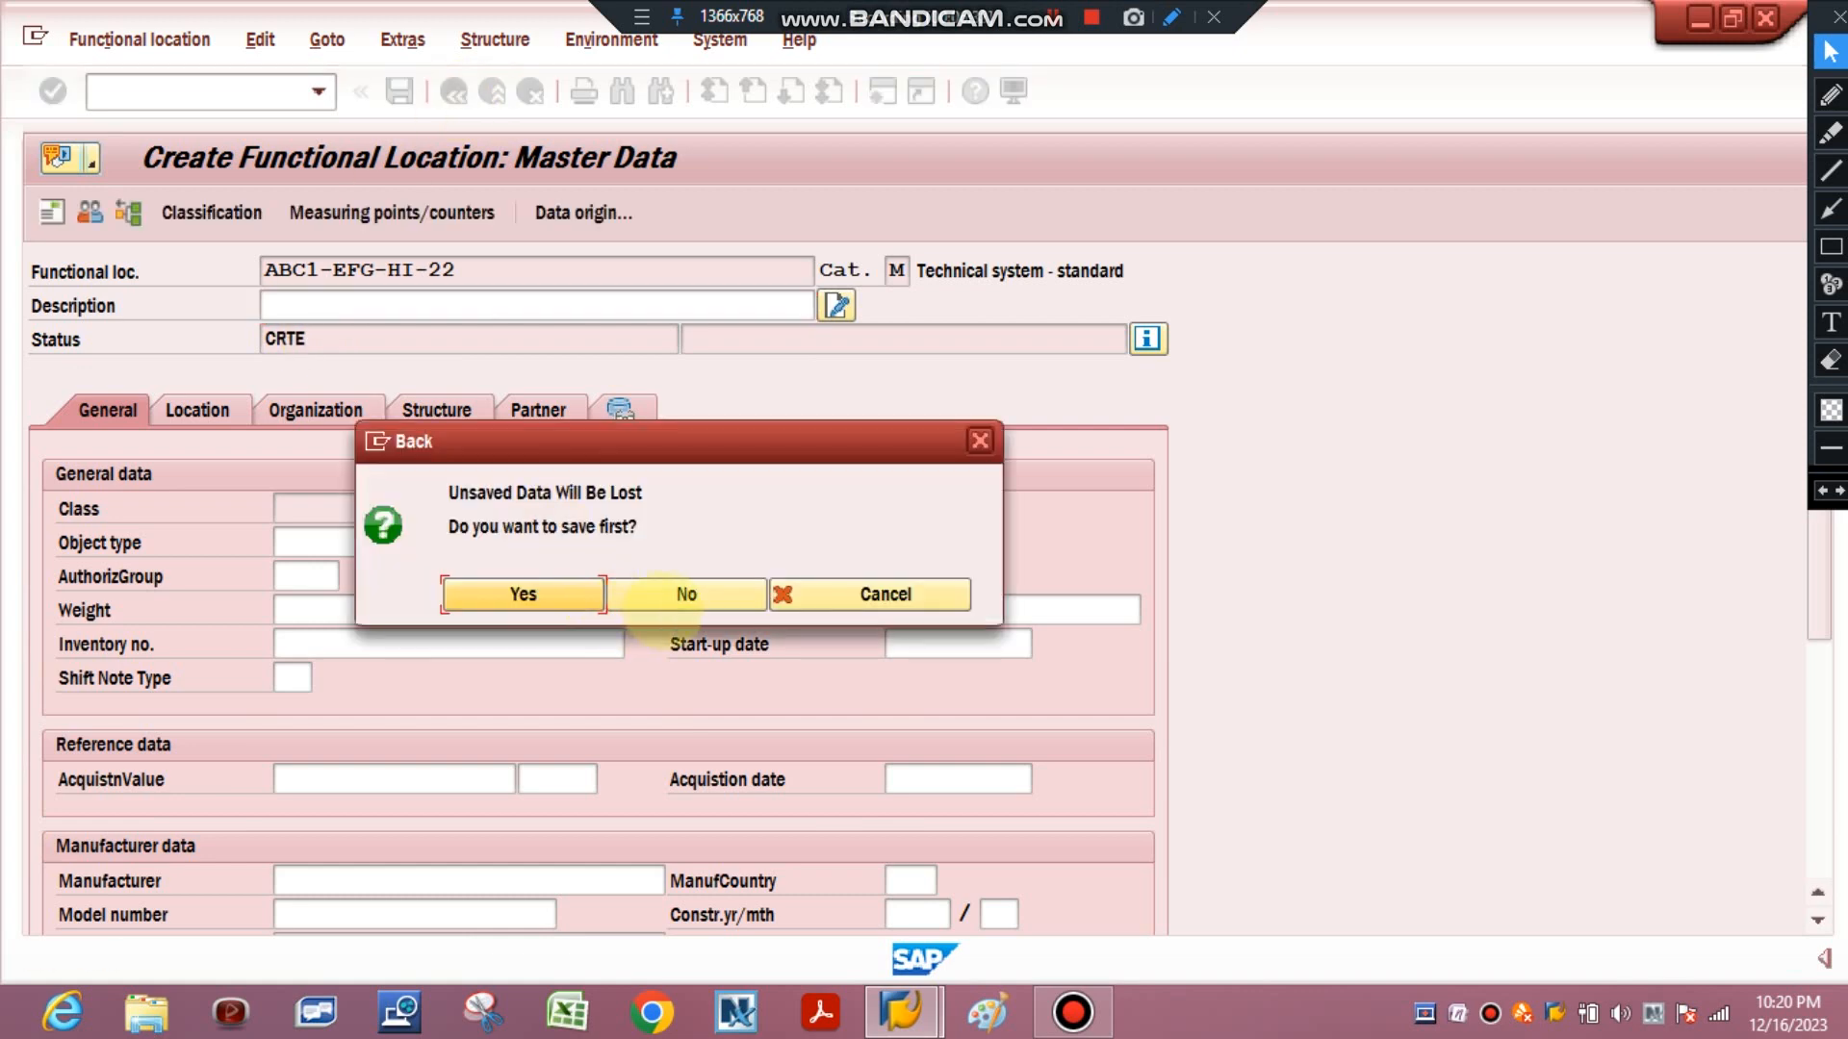
click(678, 594)
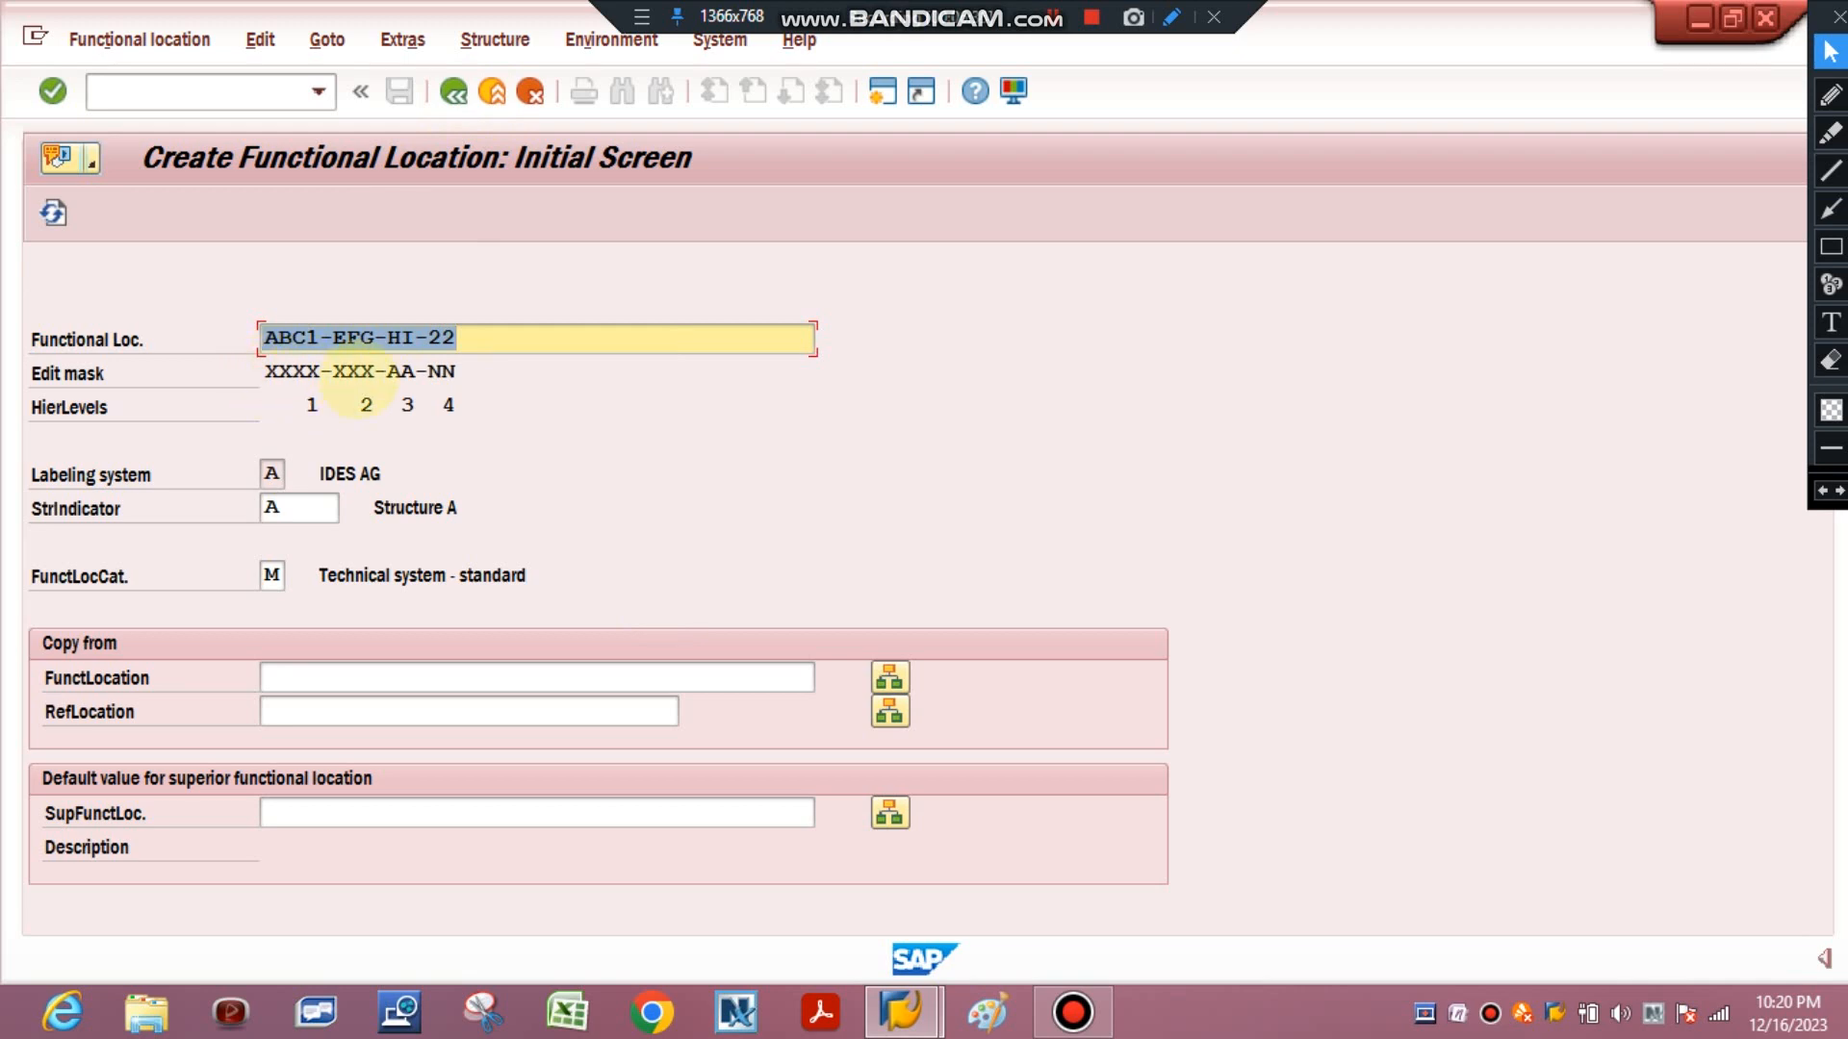
click(1831, 322)
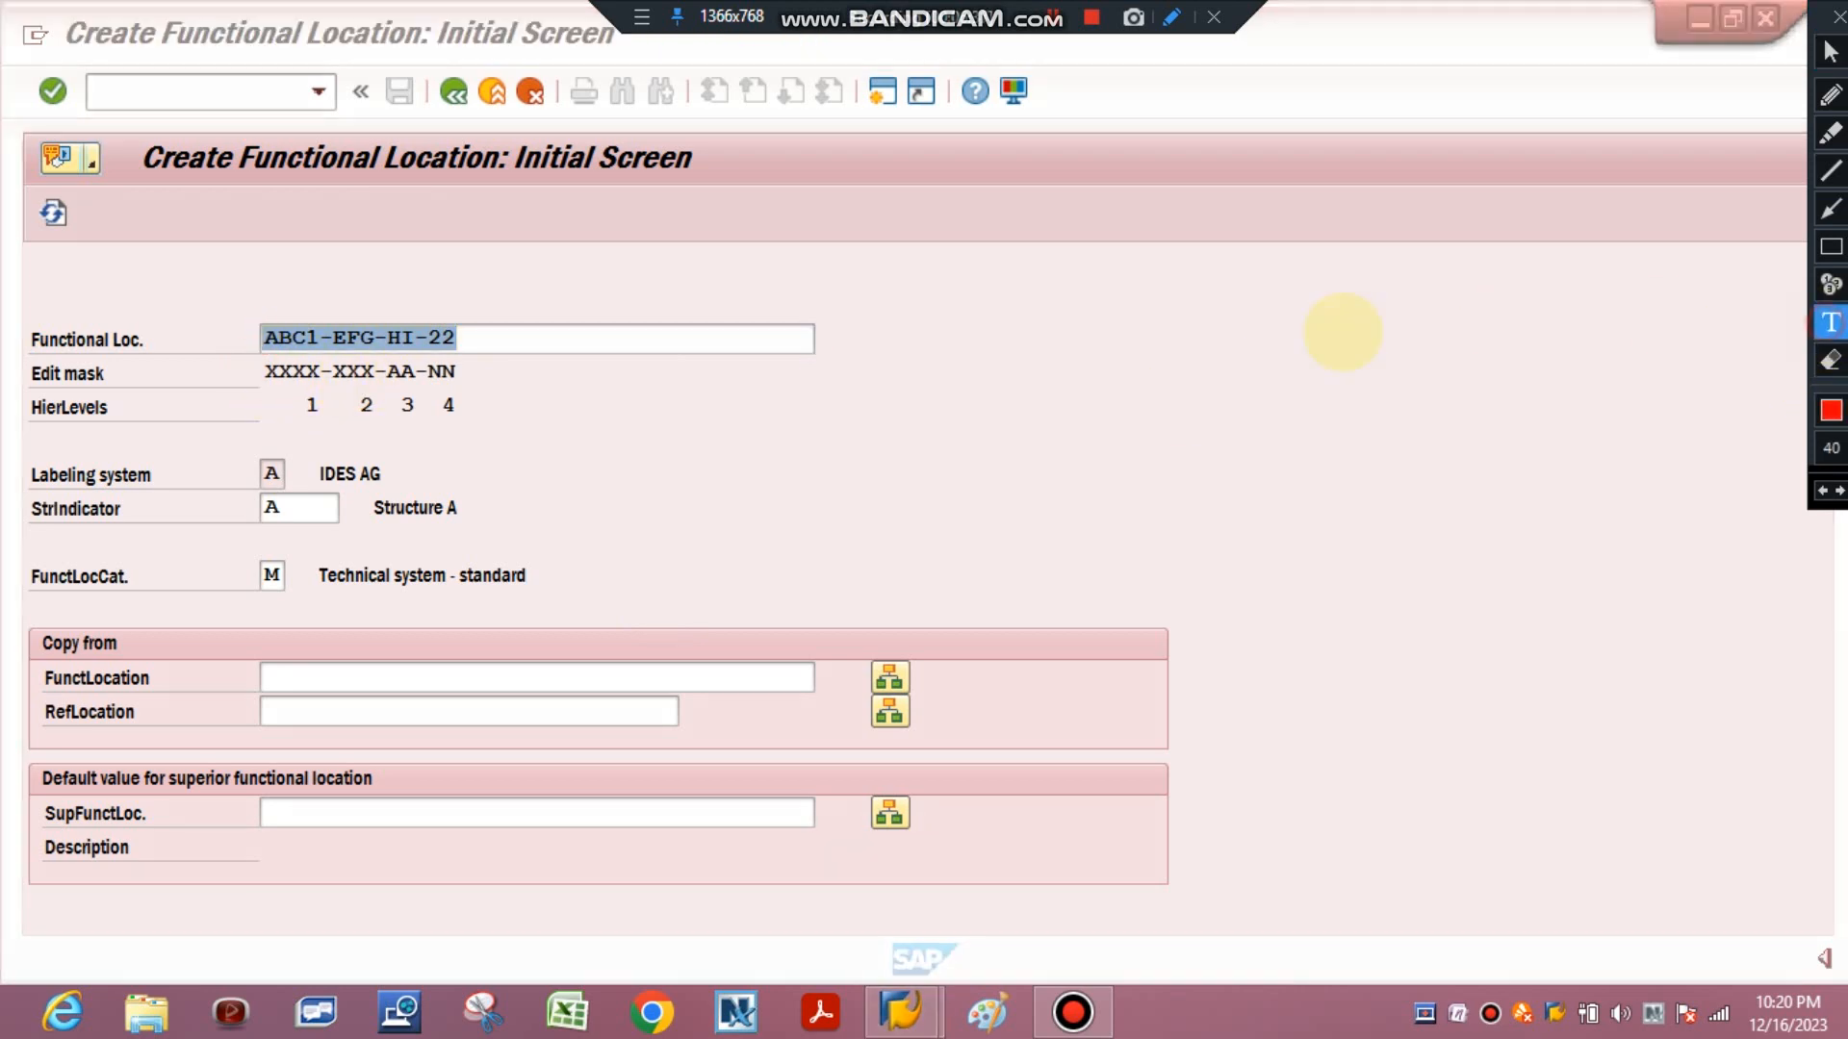
click(1058, 353)
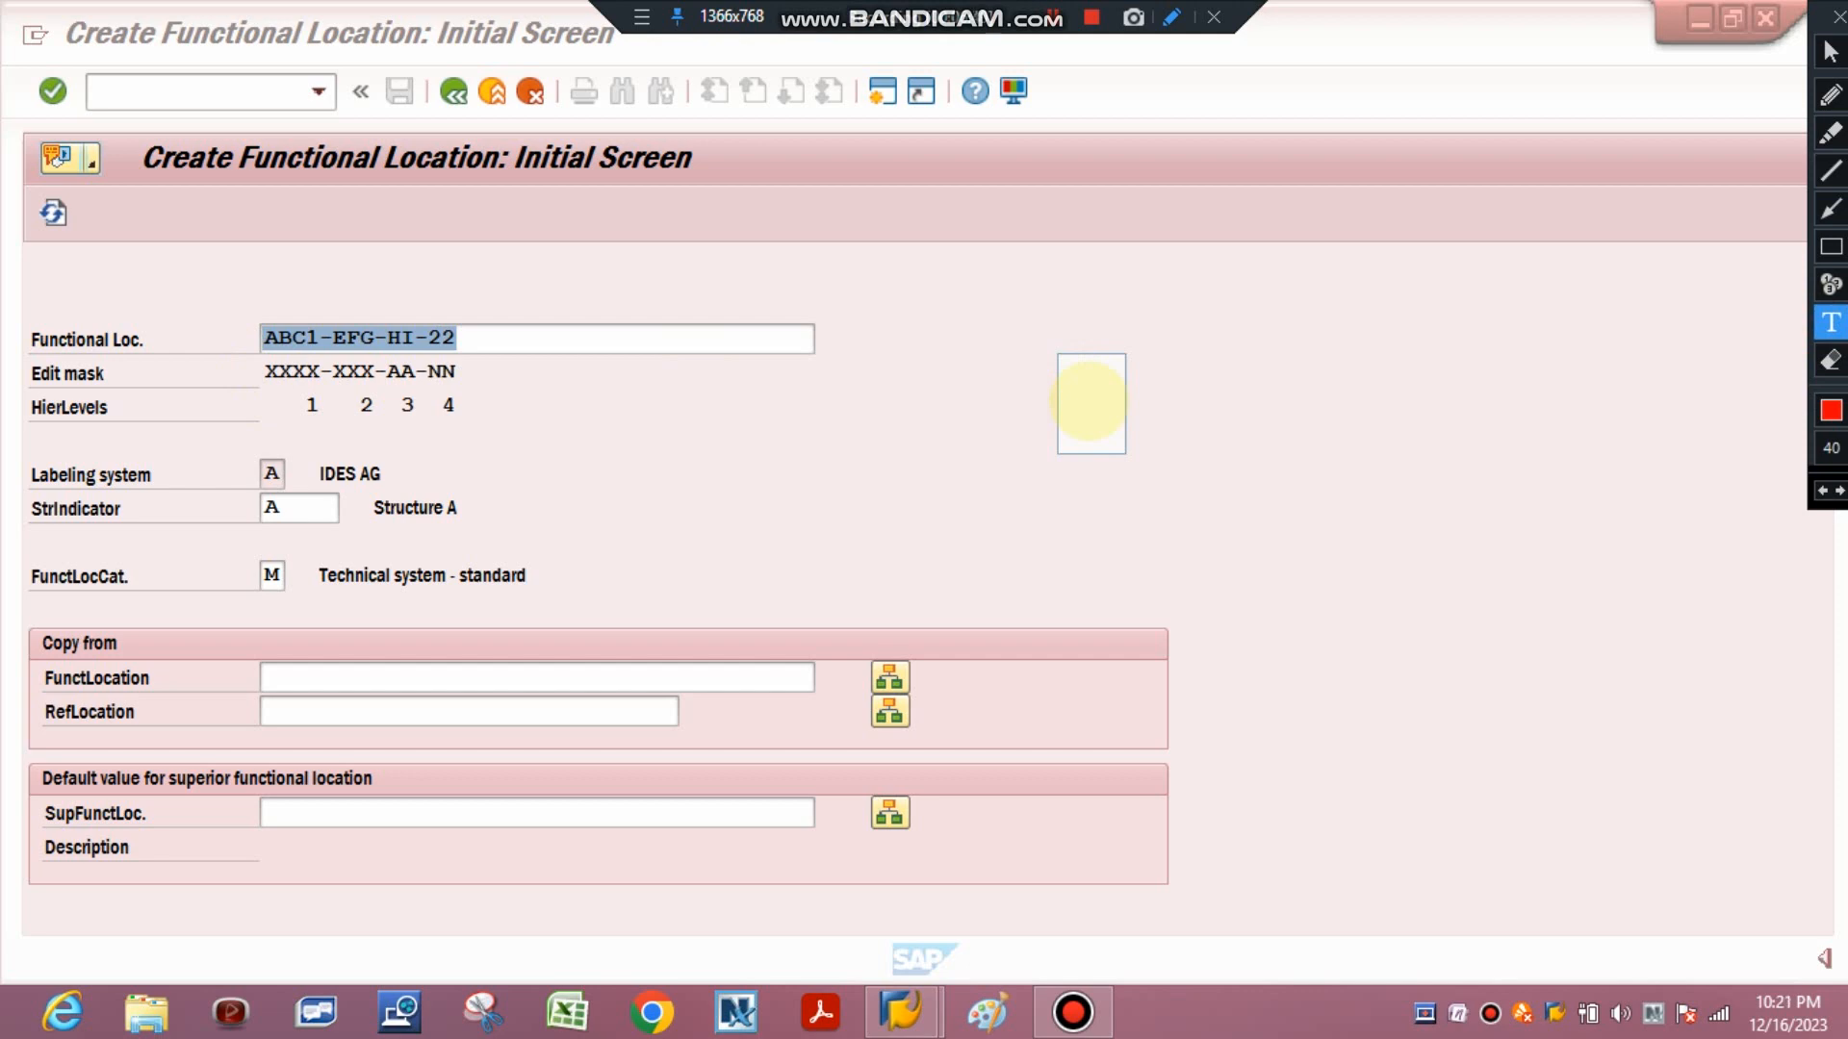
text(X-)
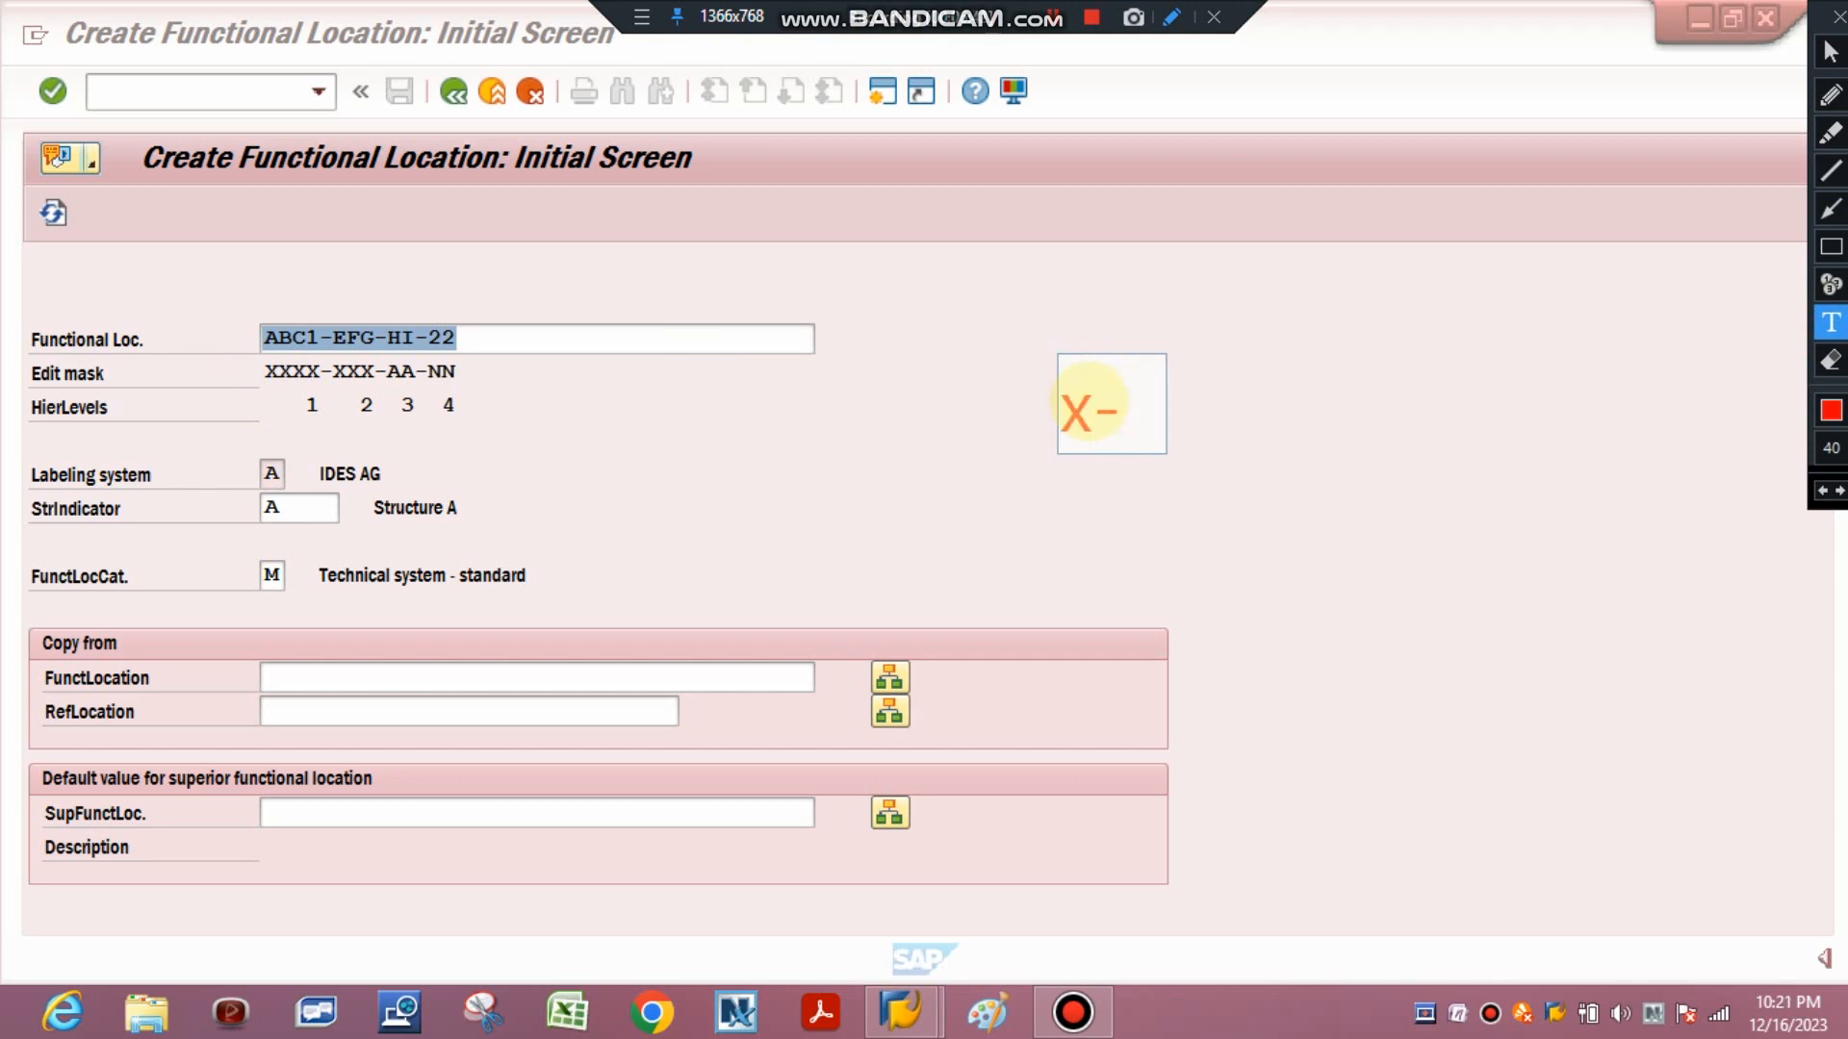
text(LETTER)
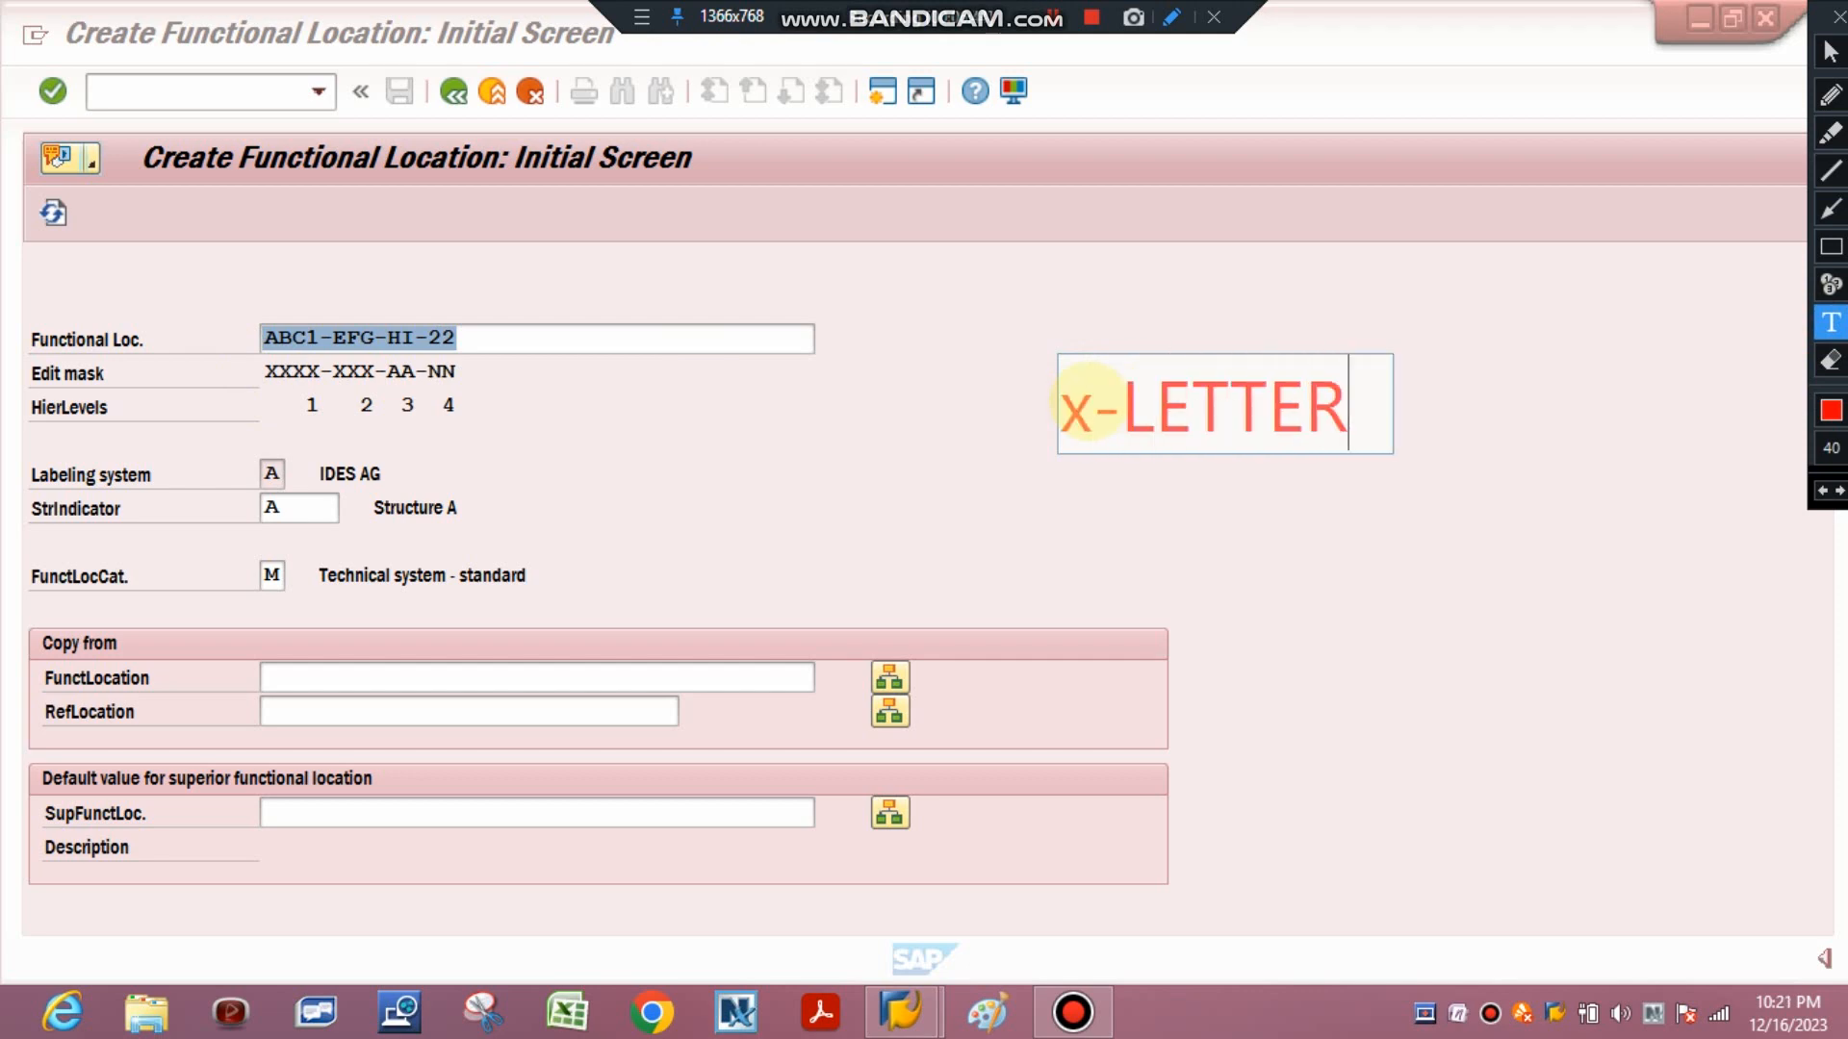
text( 26)
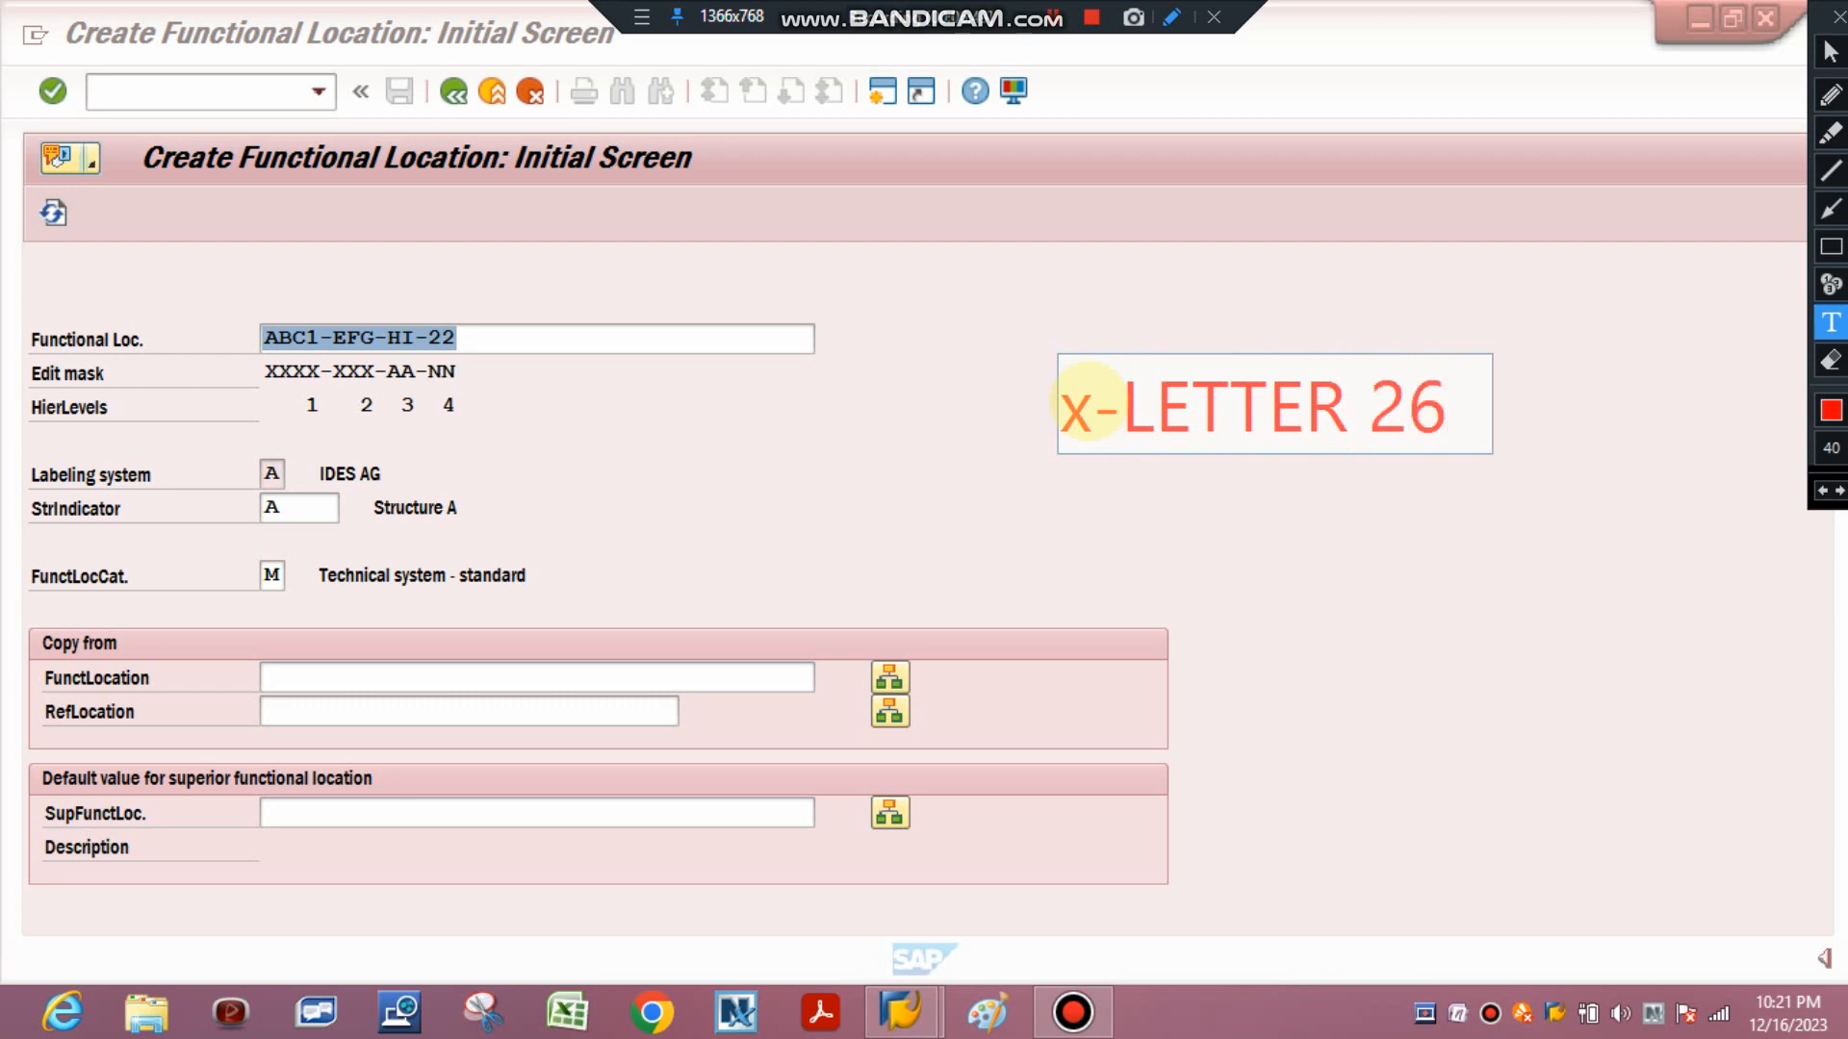
key(Return)
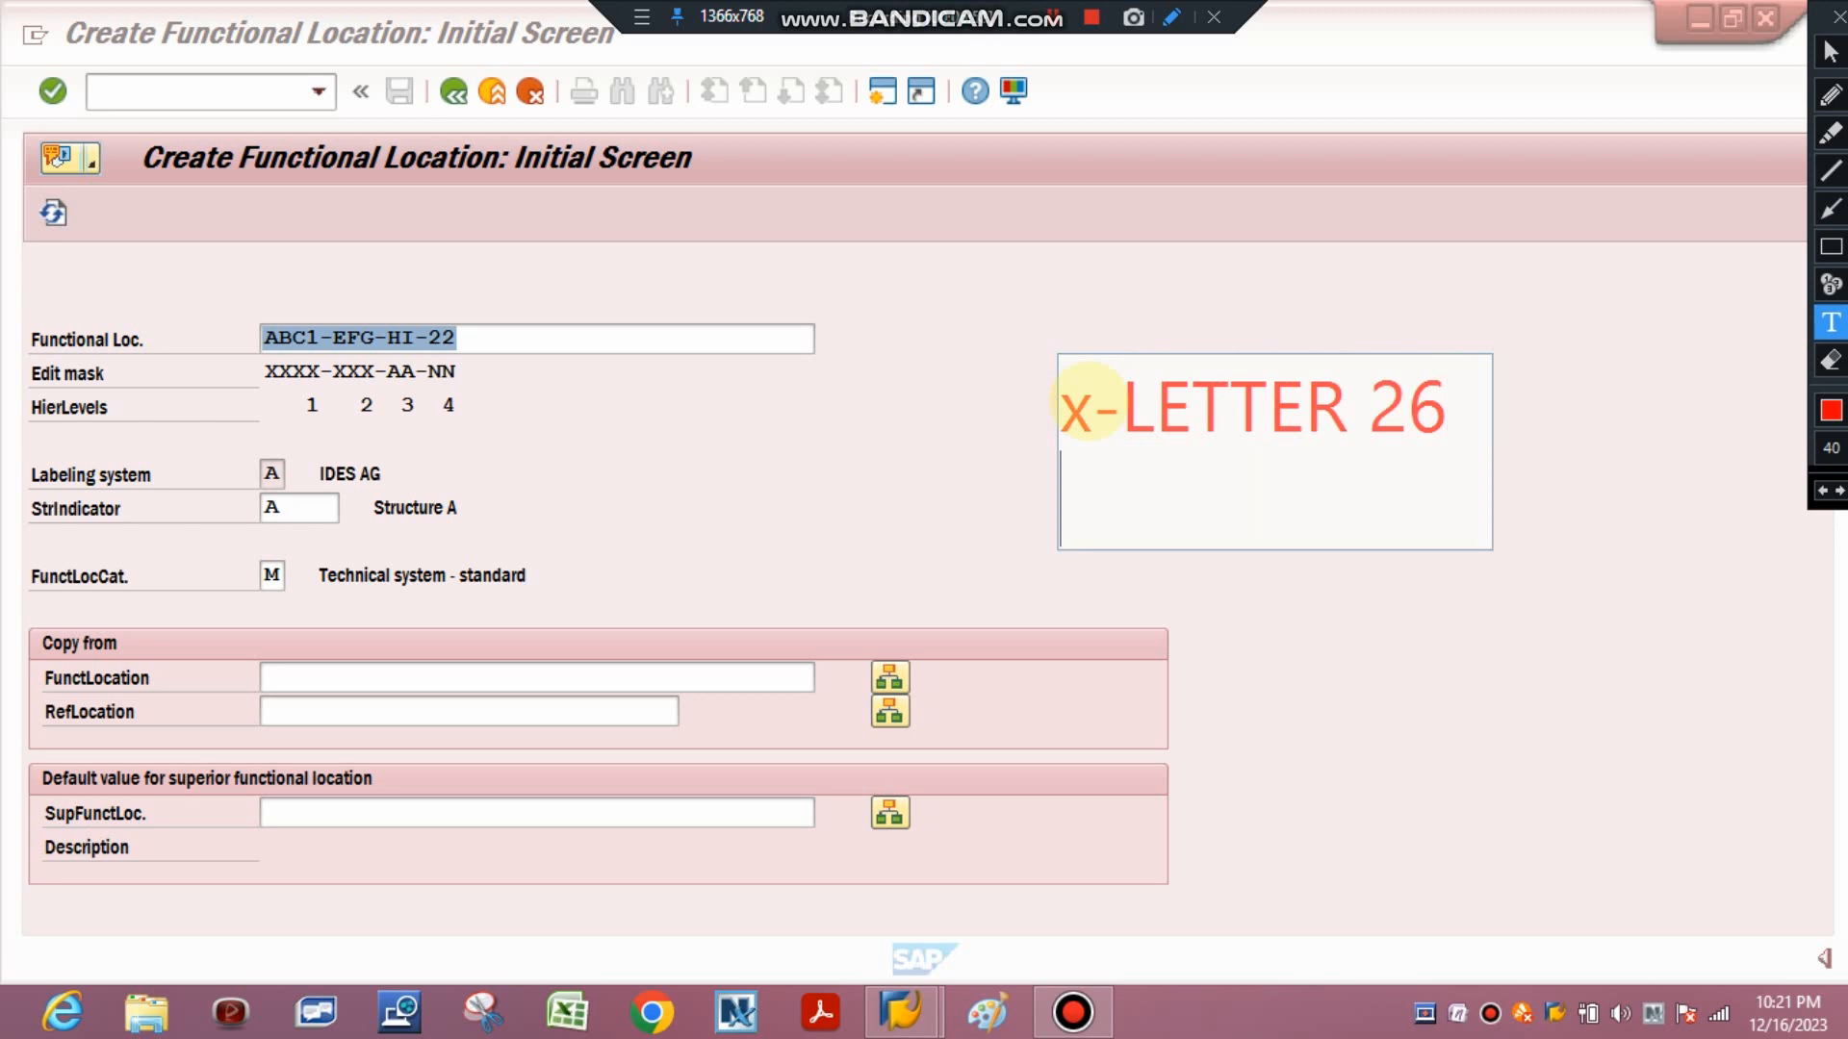
text(n)
key(BackSpace)
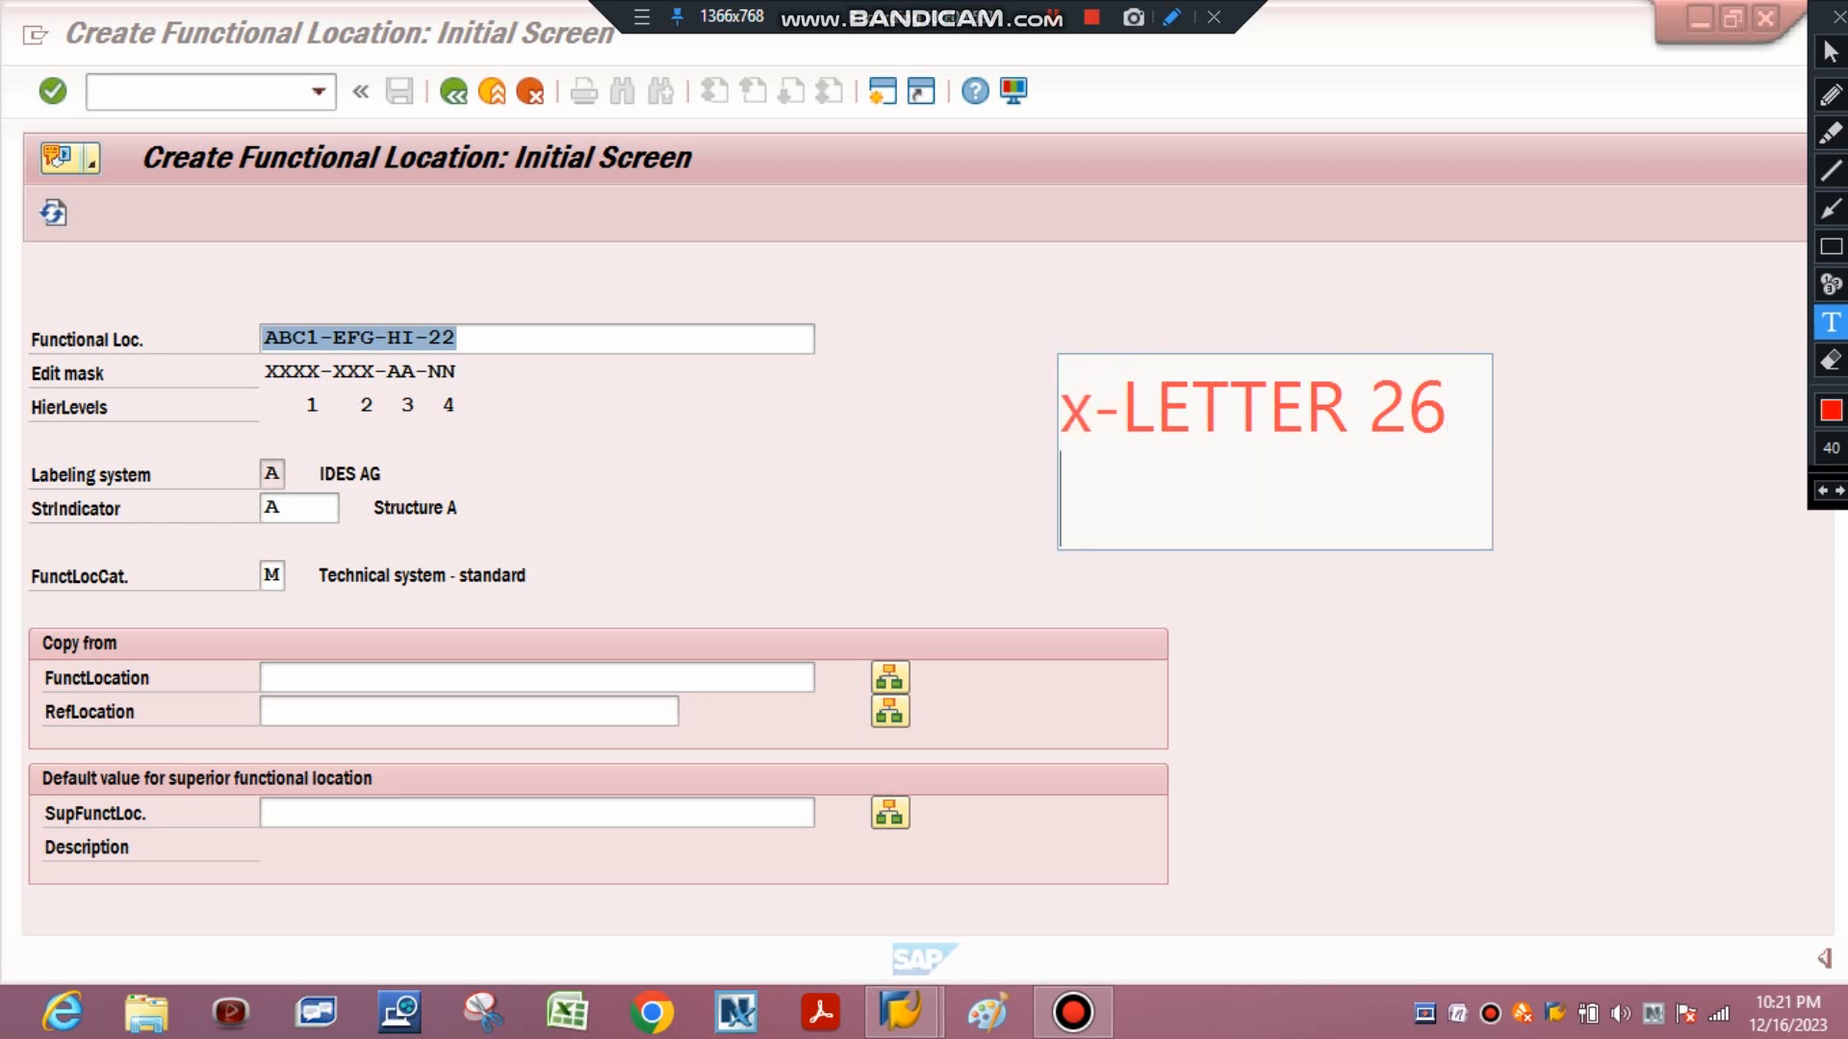
text(N-0-10)
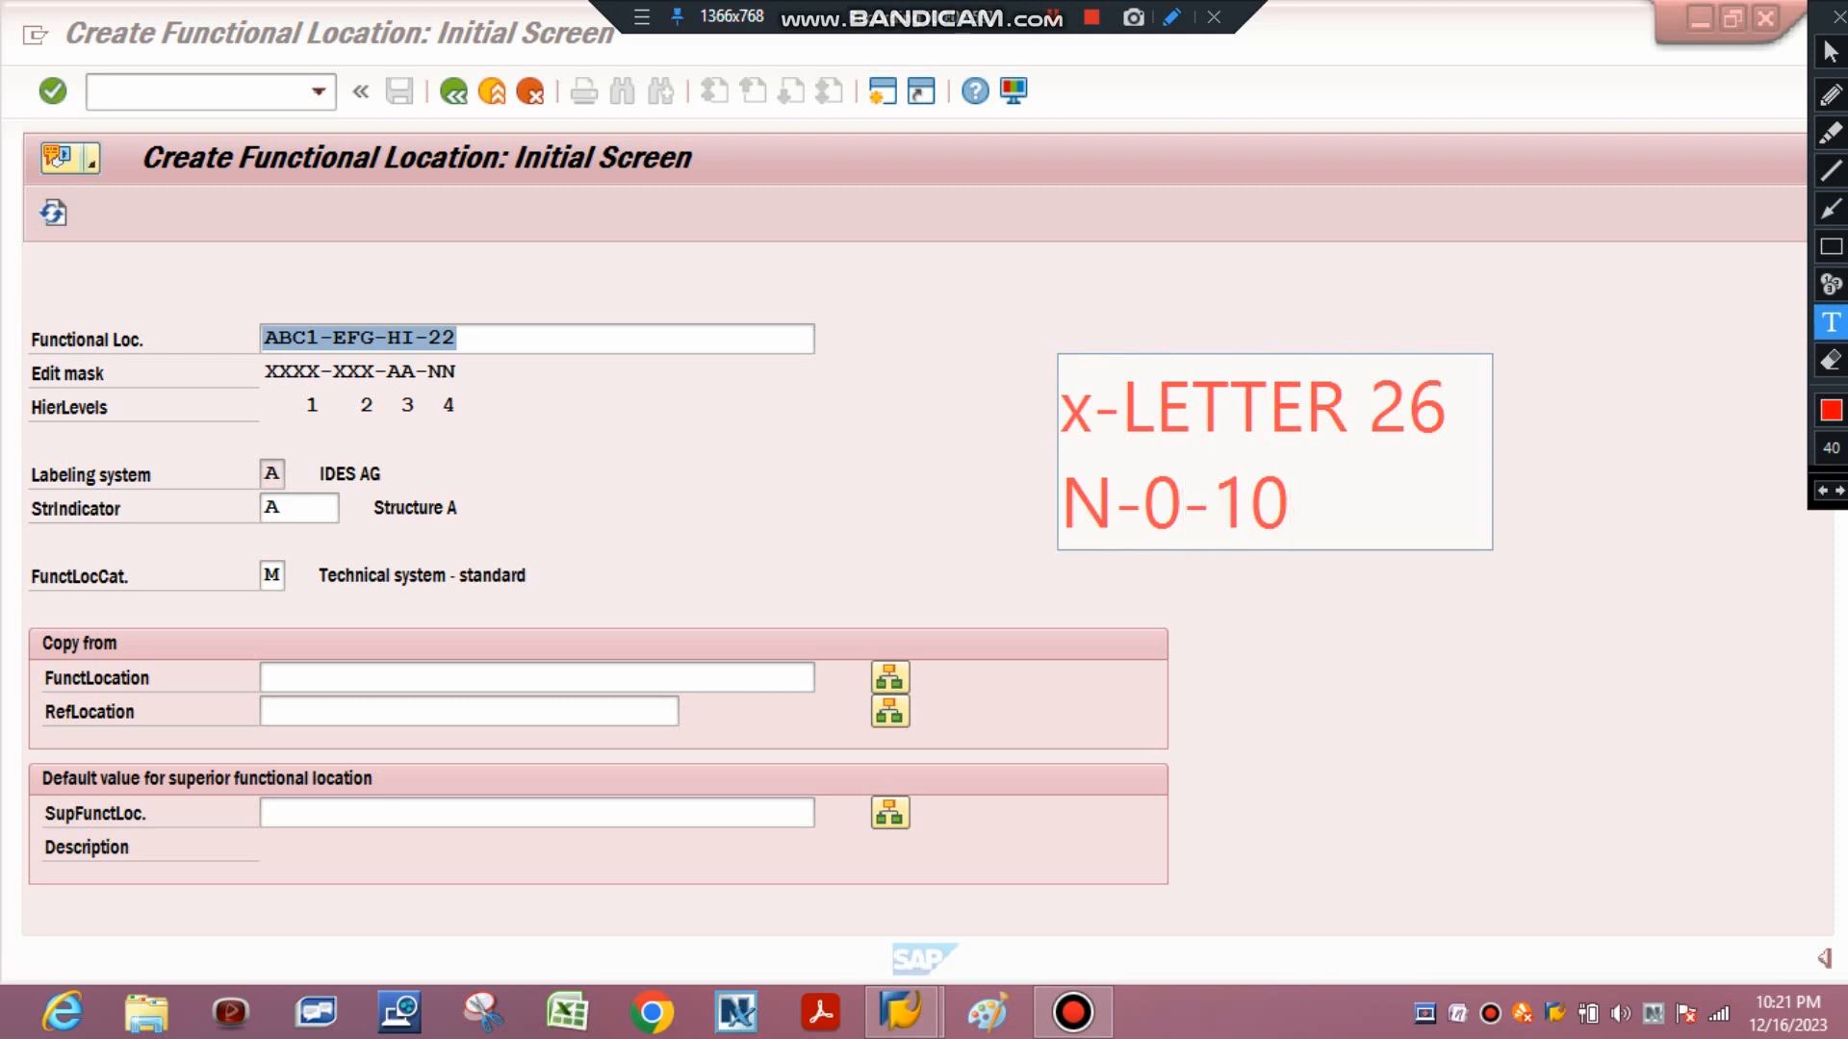
click(1245, 730)
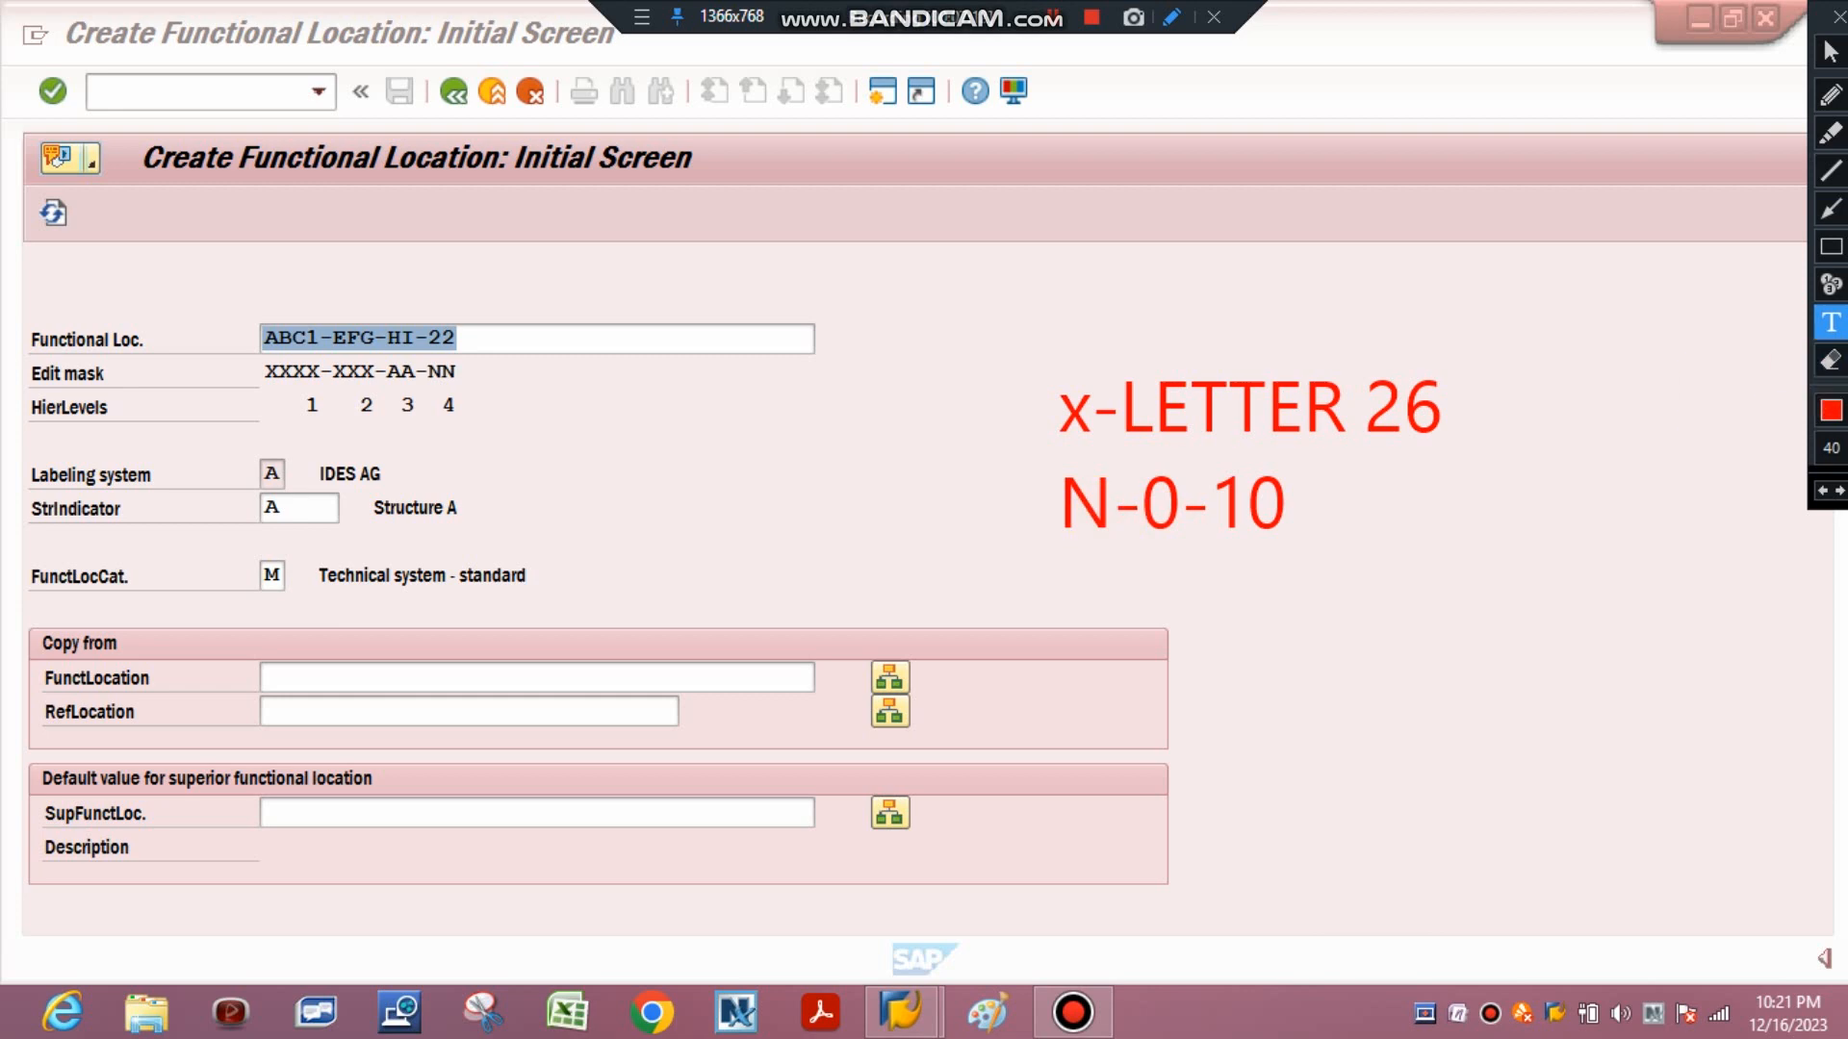
click(1832, 360)
mouse_move(1005, 350)
mouse_down()
mouse_move(1452, 516)
mouse_move(1615, 600)
mouse_up()
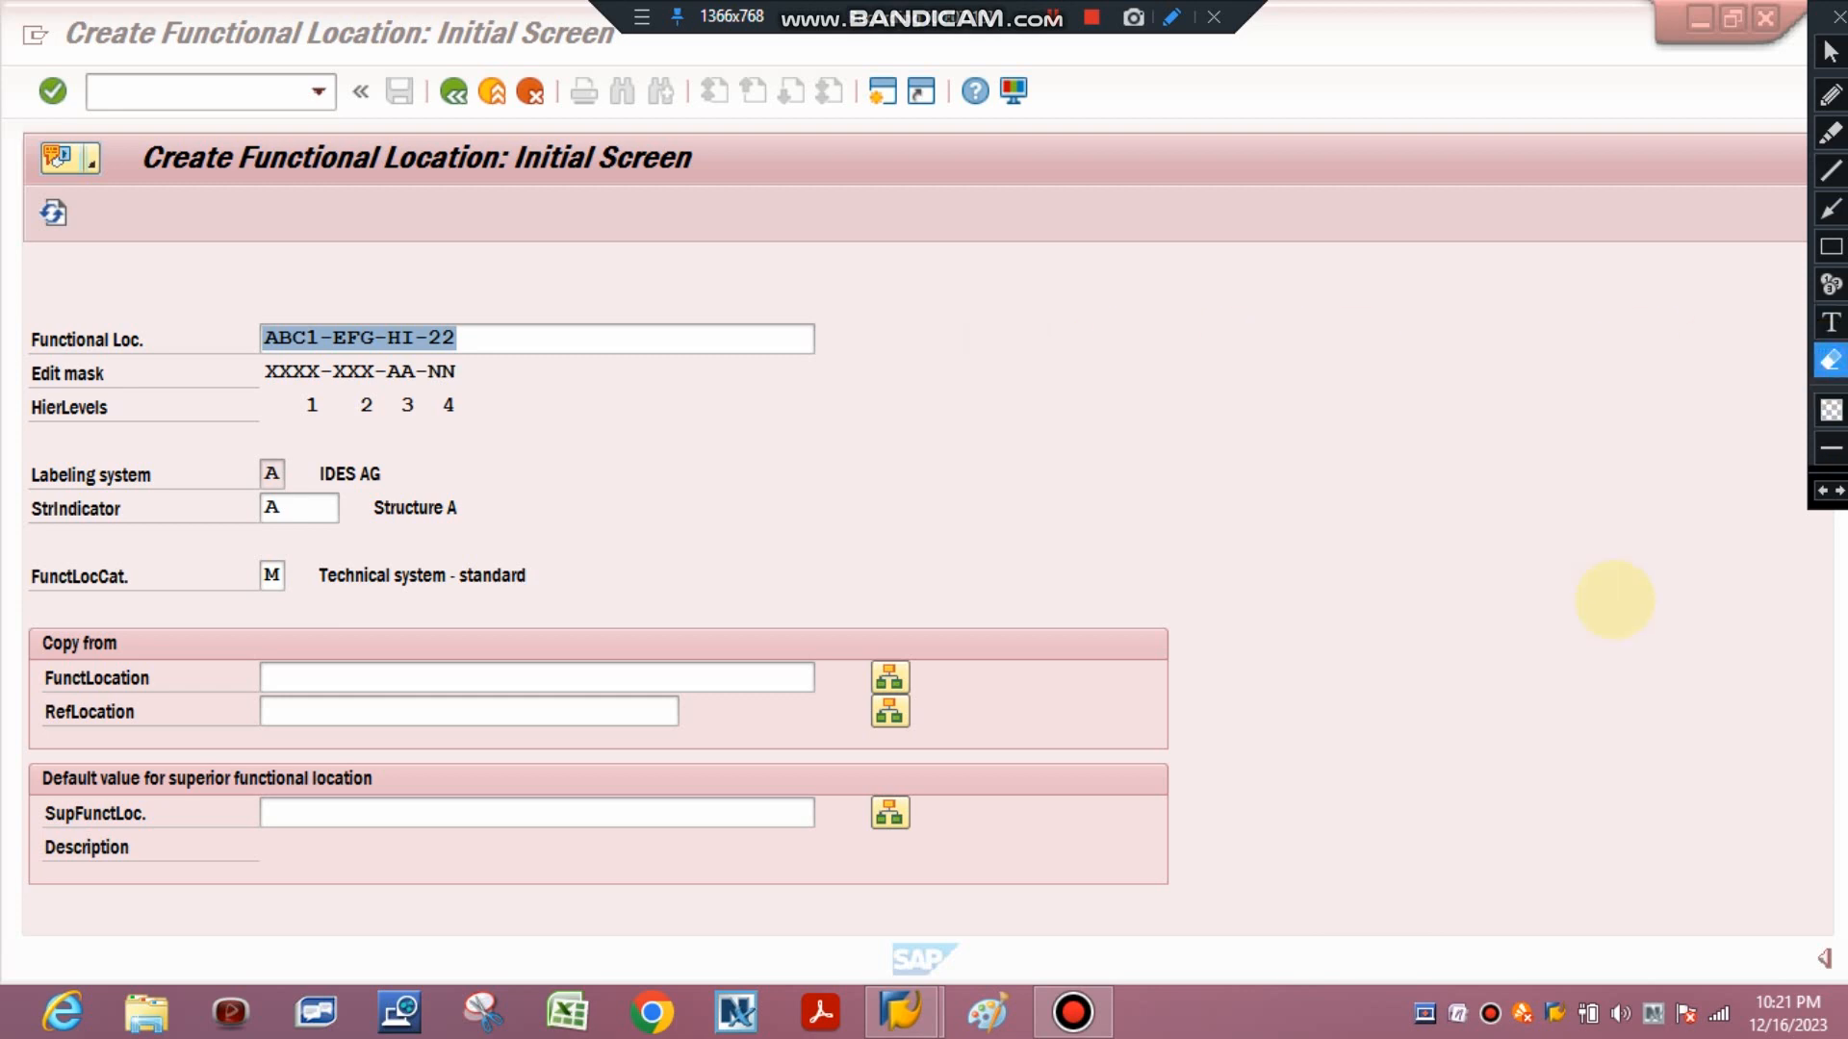
click(1831, 246)
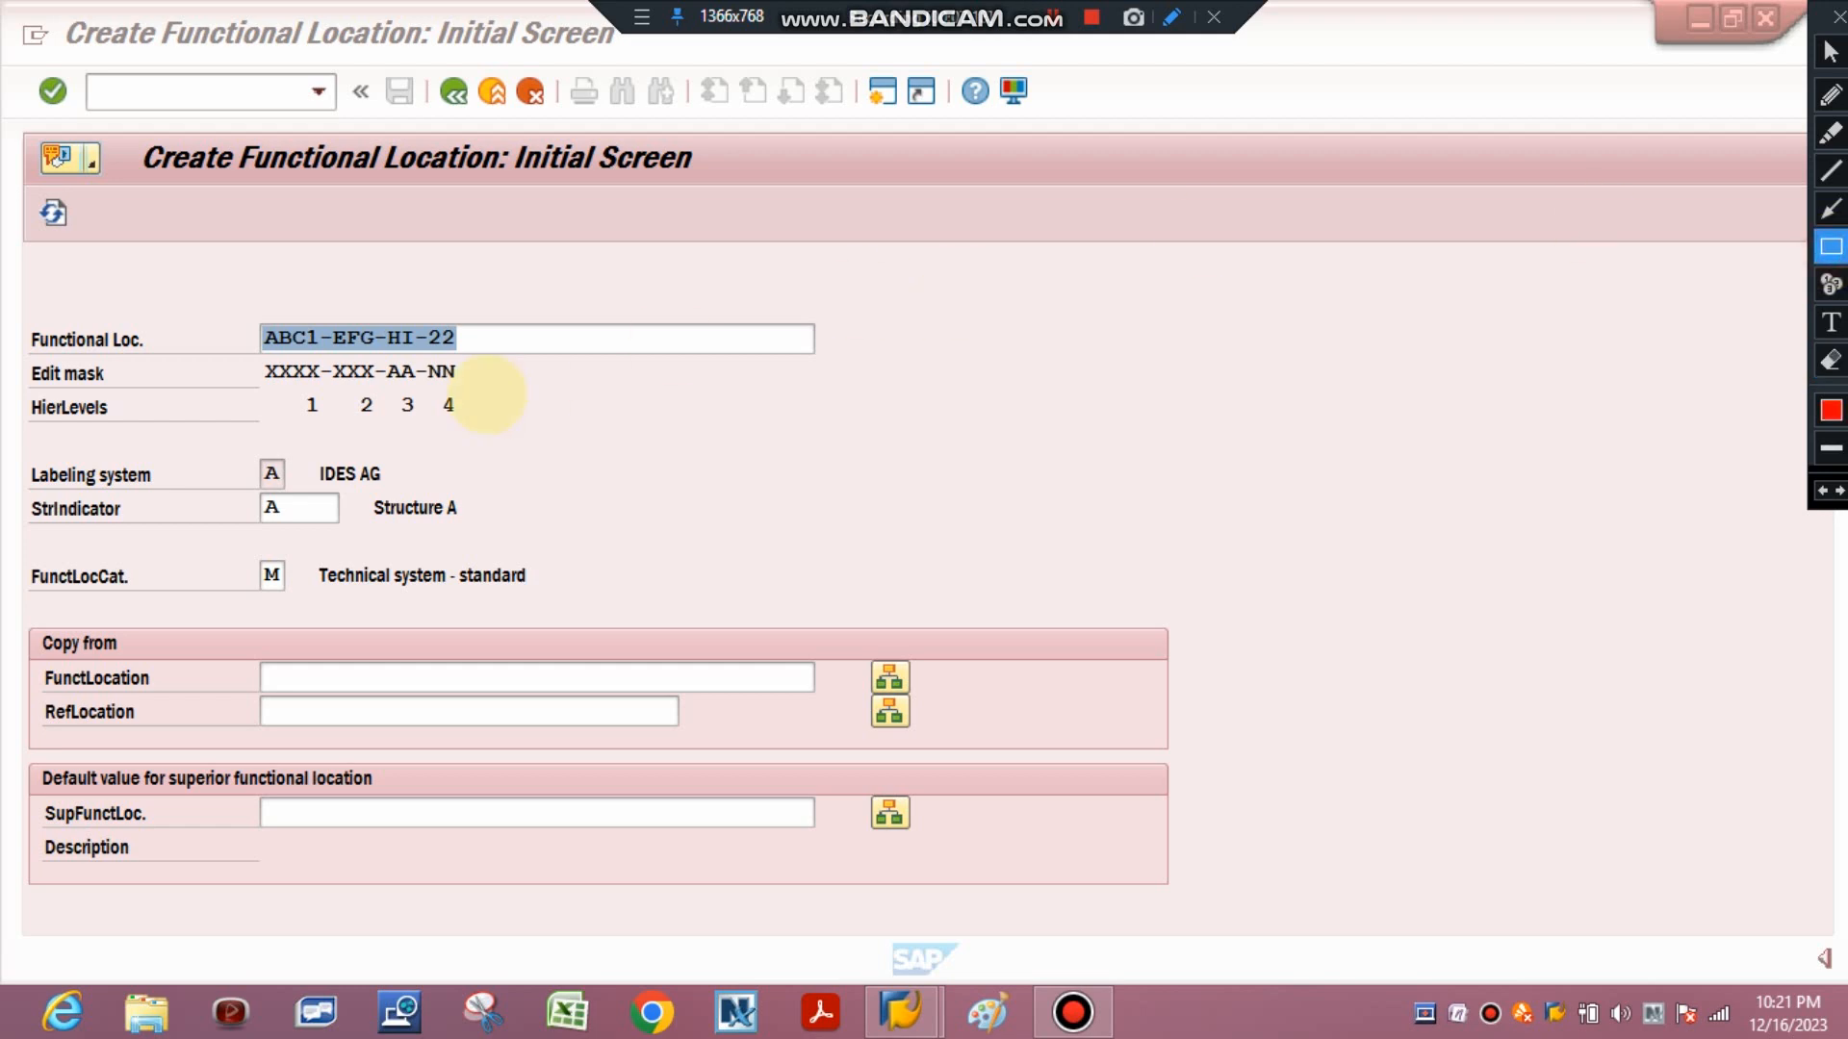
click(1831, 51)
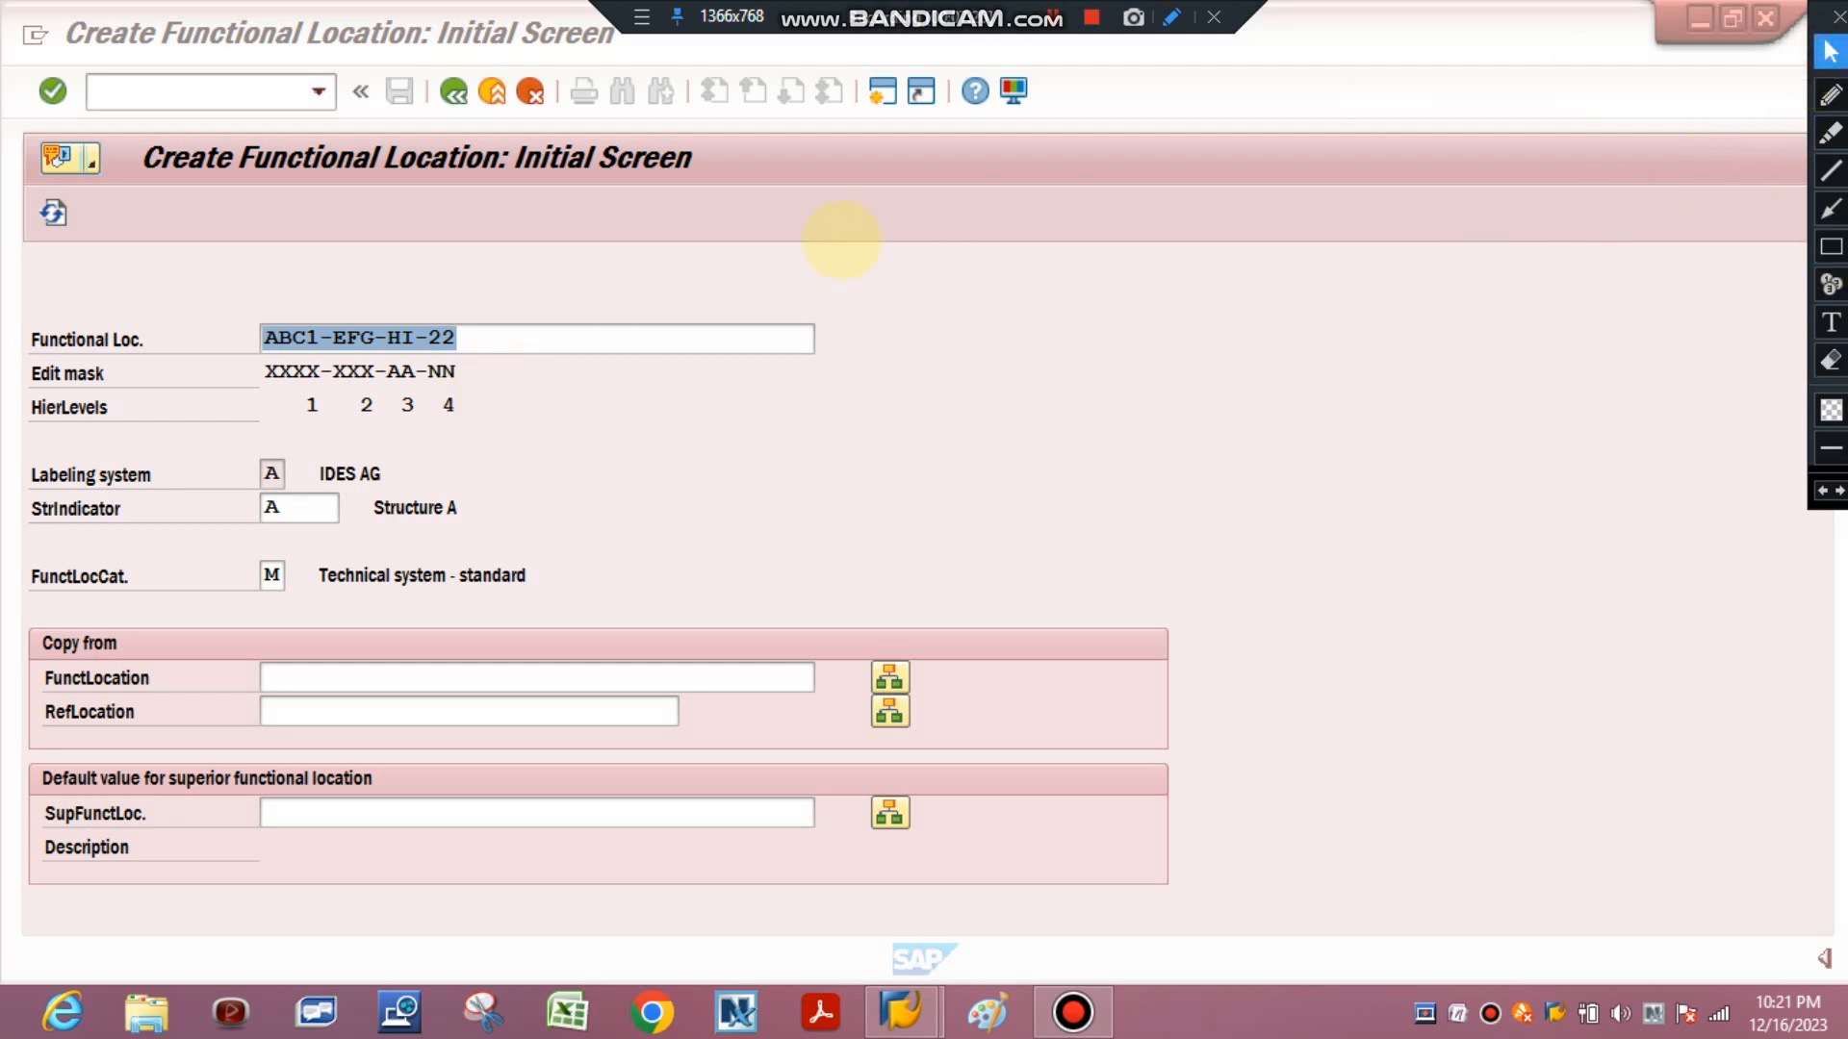
Try functional location ABCDE-FGHI-JK-235, longer than the XXXX-XXX-AA-NN edit mask allows.
click(486, 348)
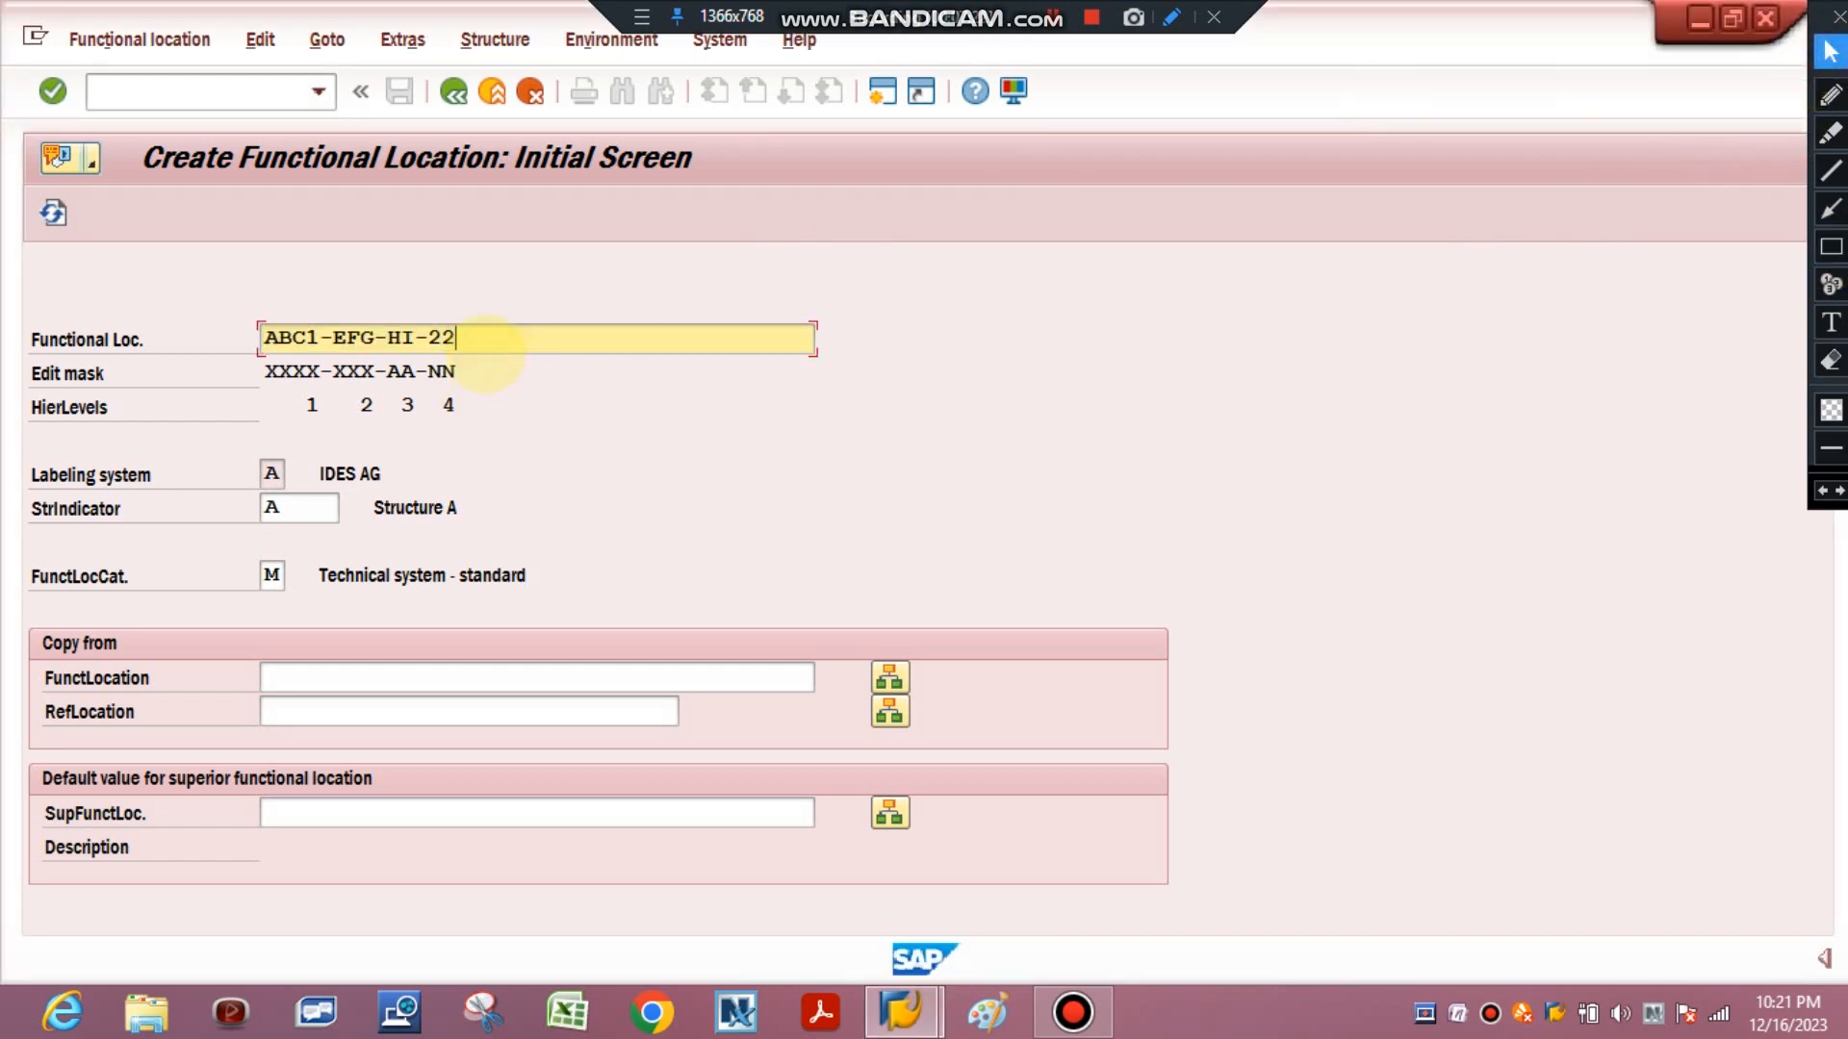
key(BackSpace)
key(BackSpace)
key(BackSpace)
key(BackSpace)
key(BackSpace)
key(BackSpace)
key(BackSpace)
key(BackSpace)
key(BackSpace)
key(BackSpace)
key(BackSpace)
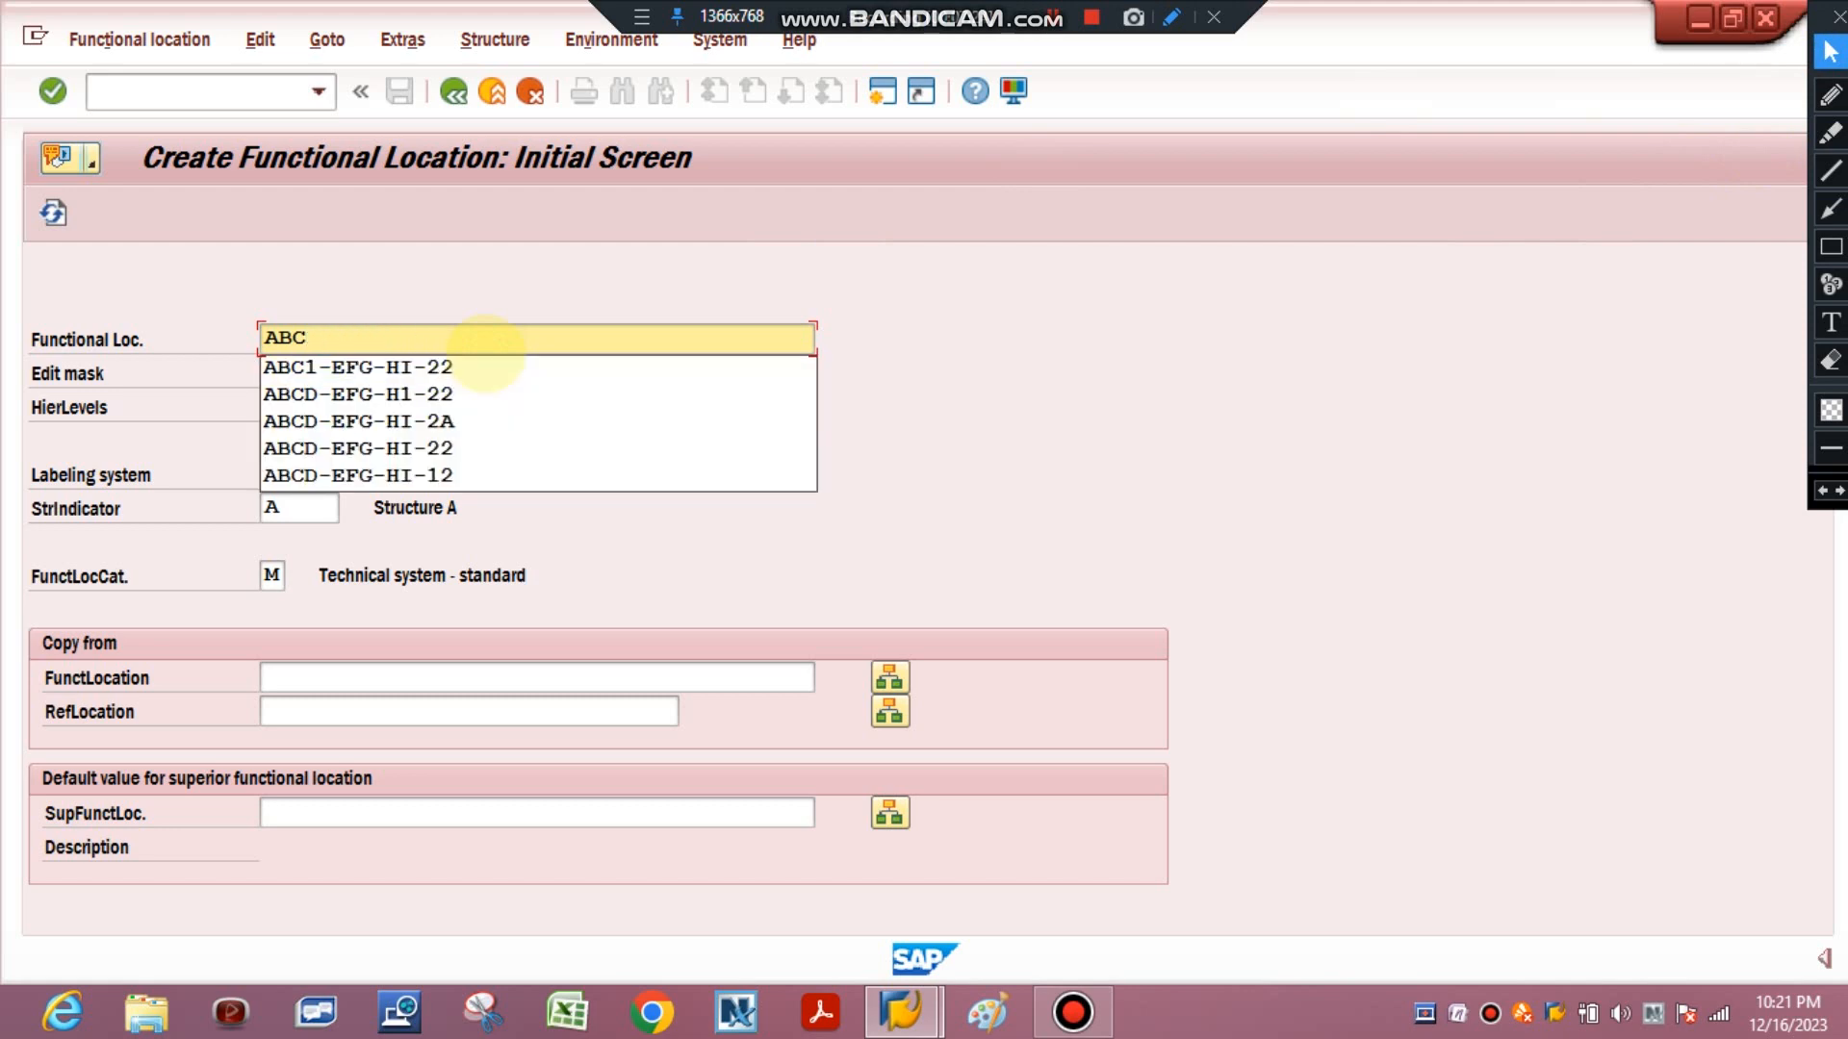
text(DE=)
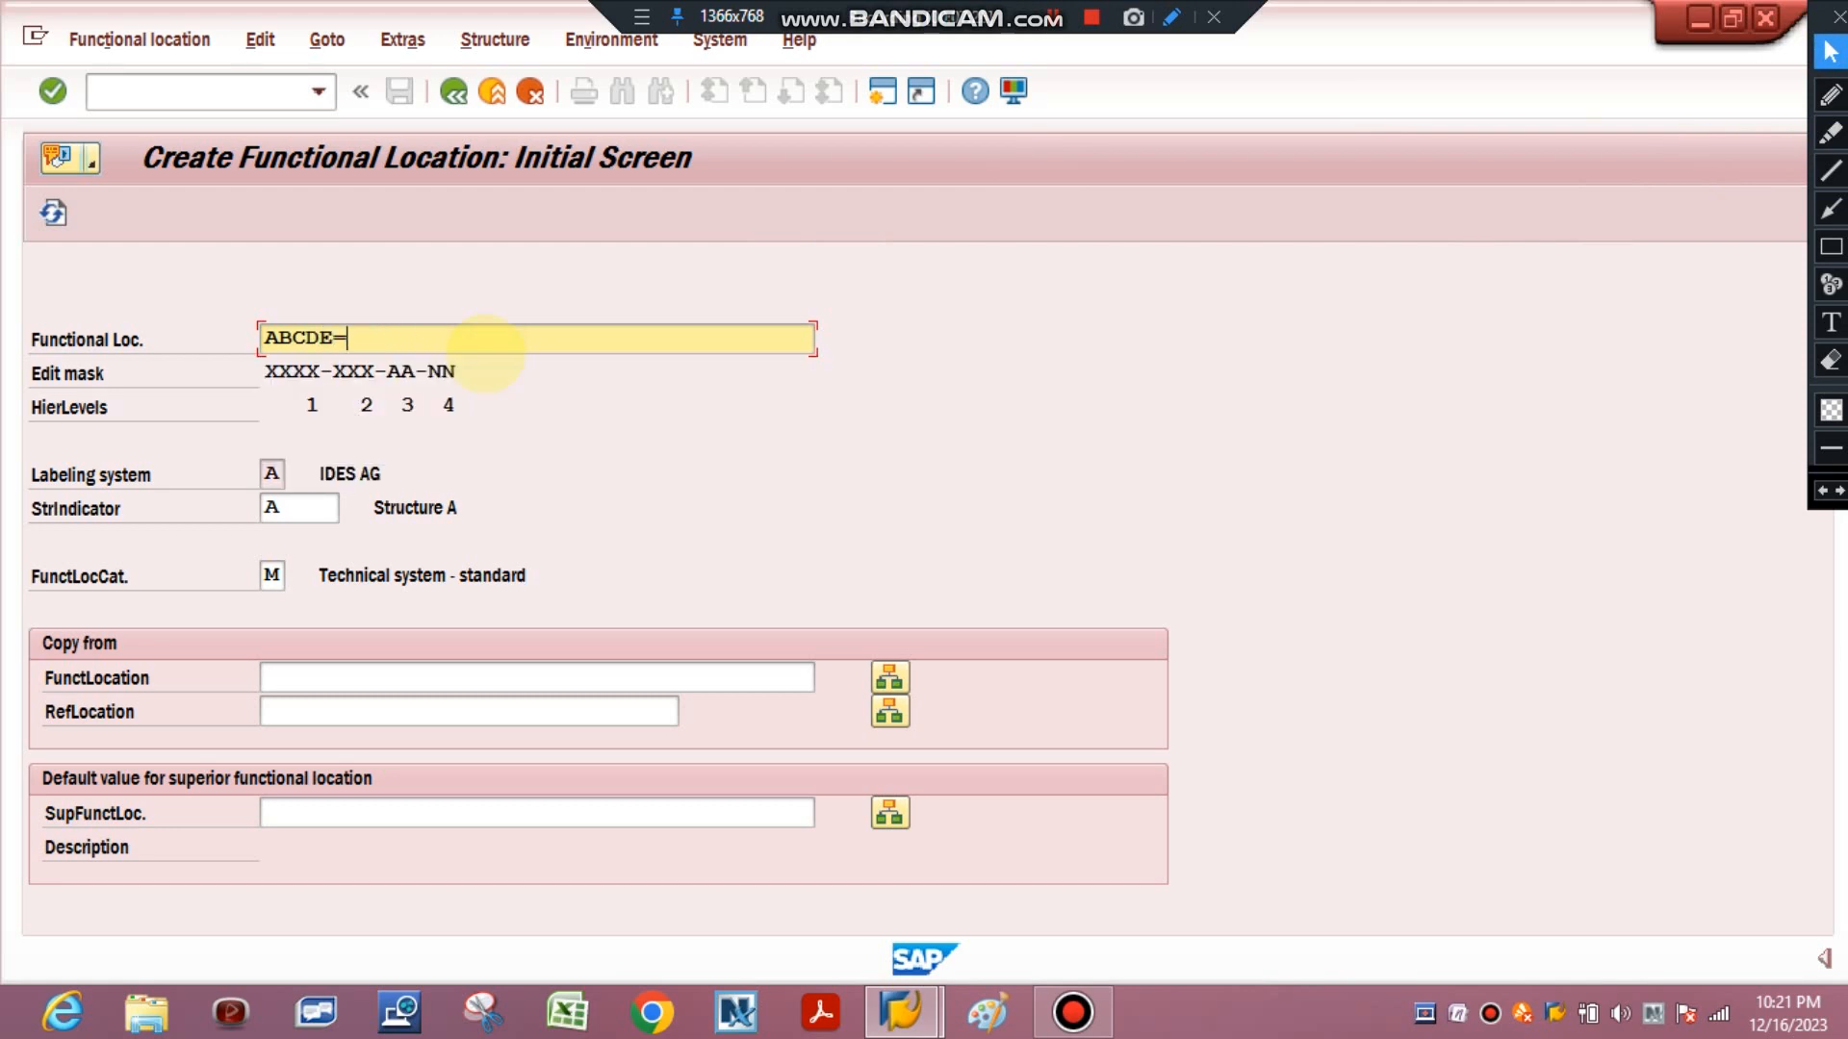
key(BackSpace)
text(-FGHI-JK-235)
key(Return)
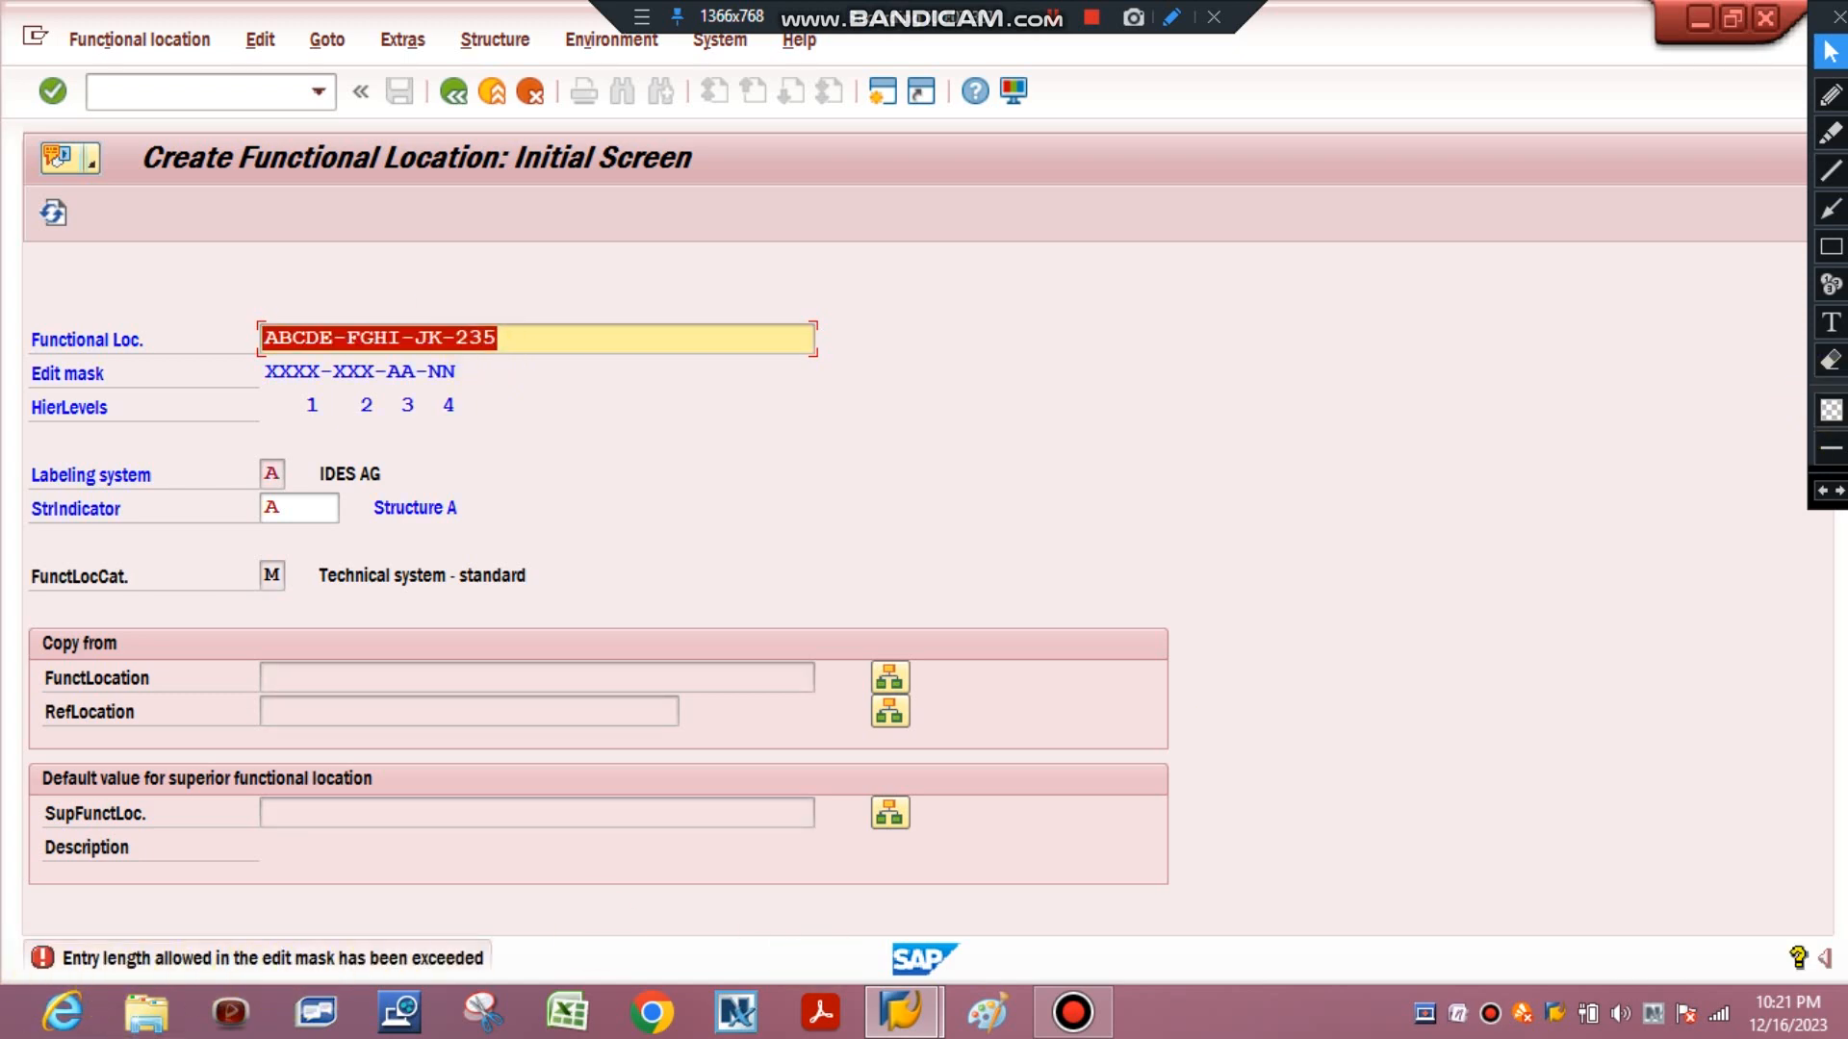
click(1831, 246)
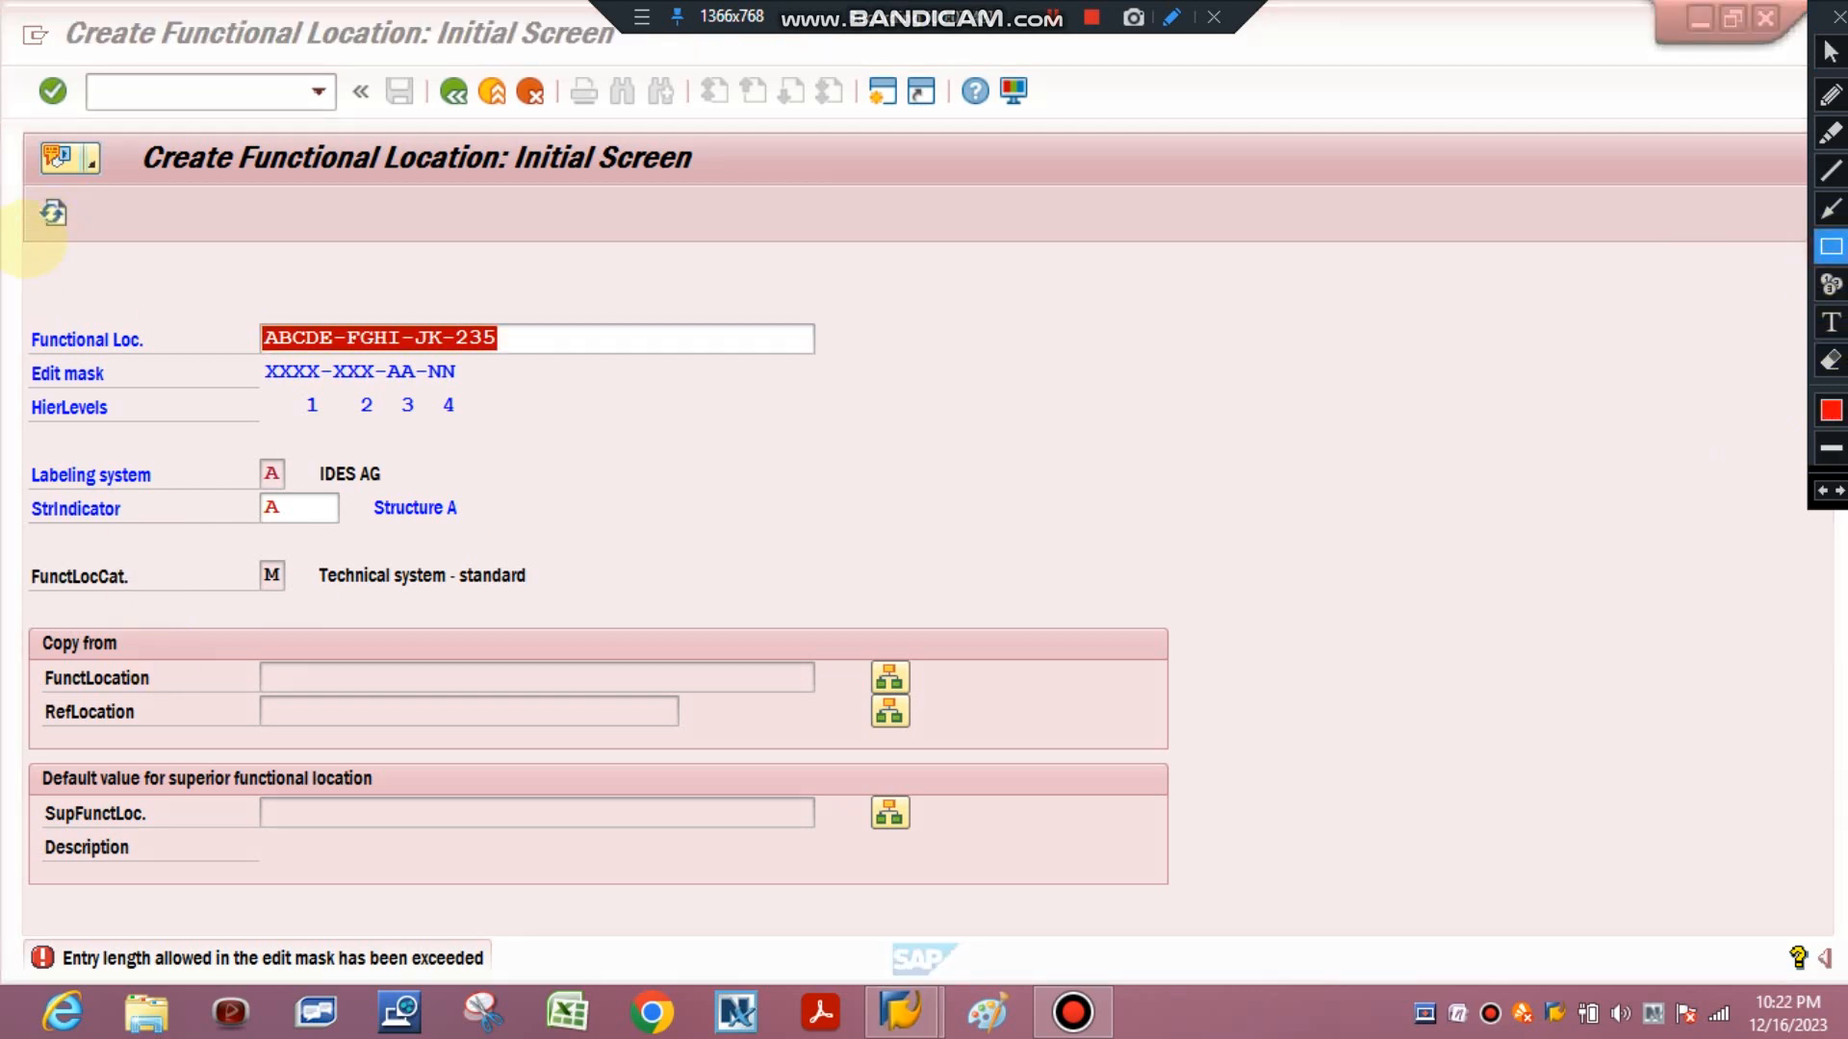
drag(29, 241, 960, 978)
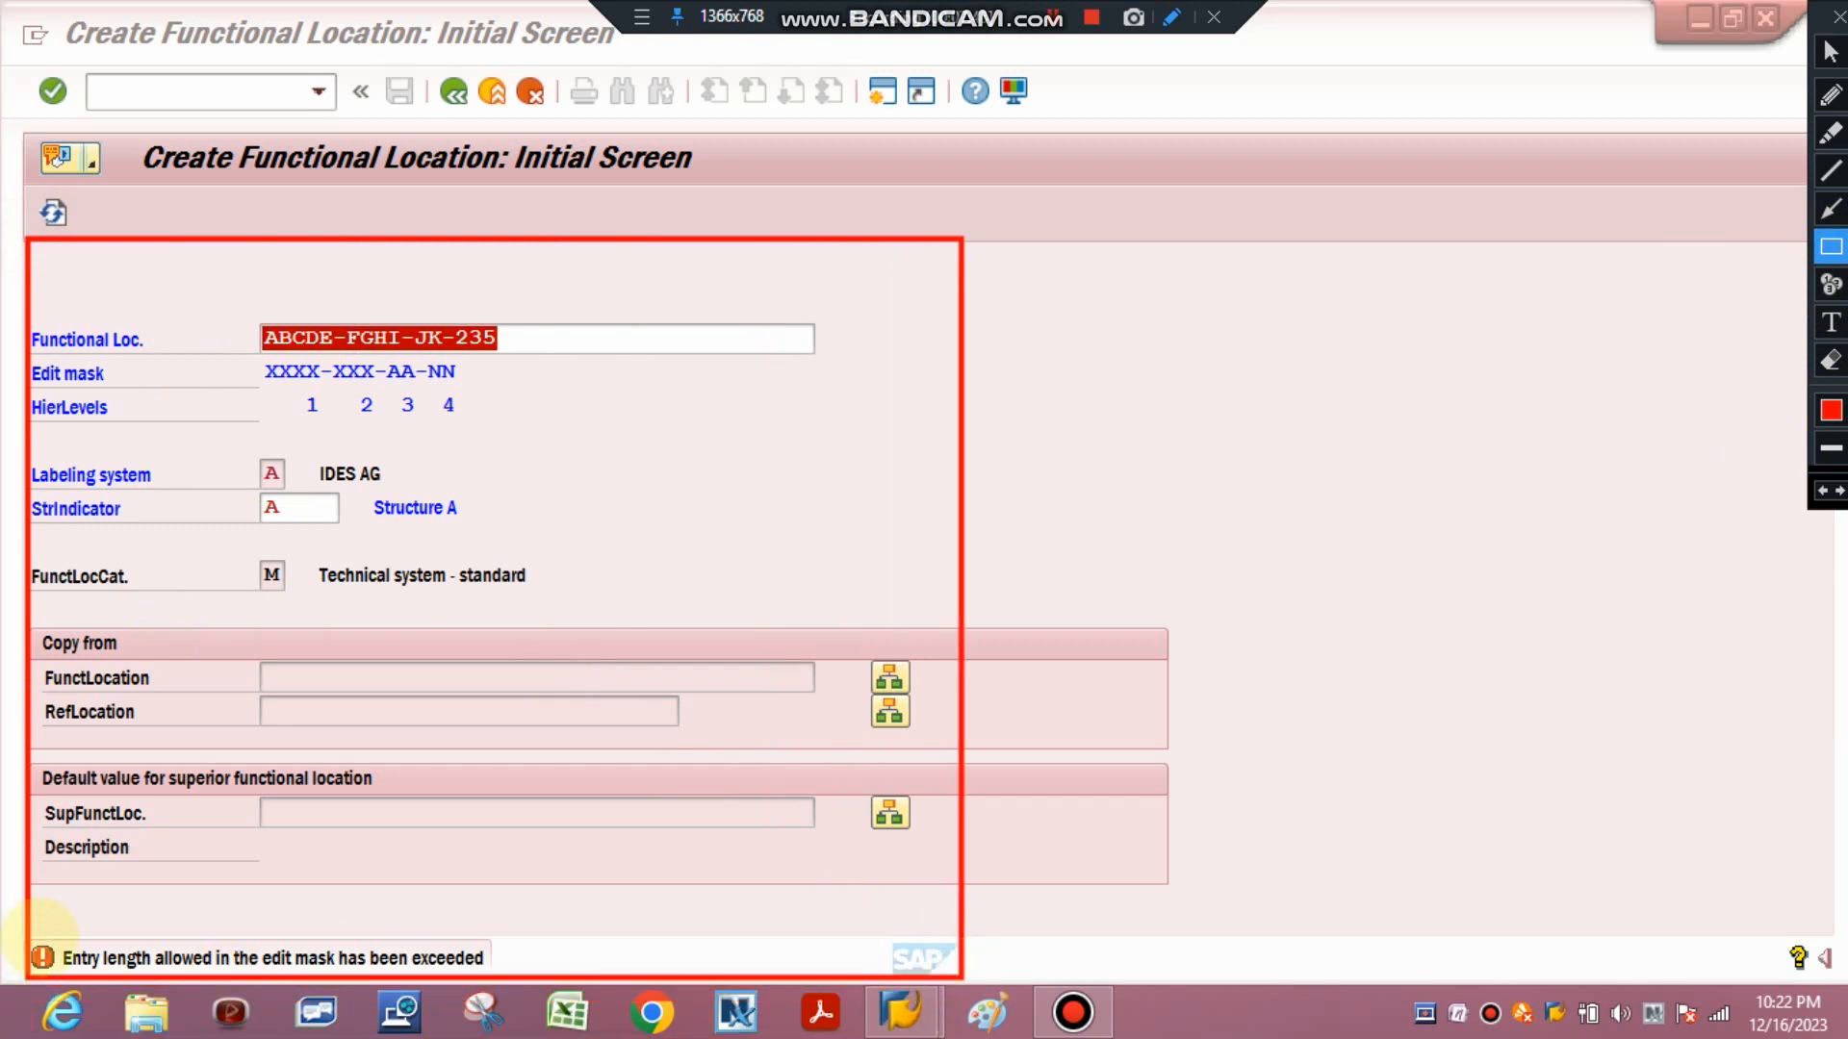
drag(28, 937, 598, 980)
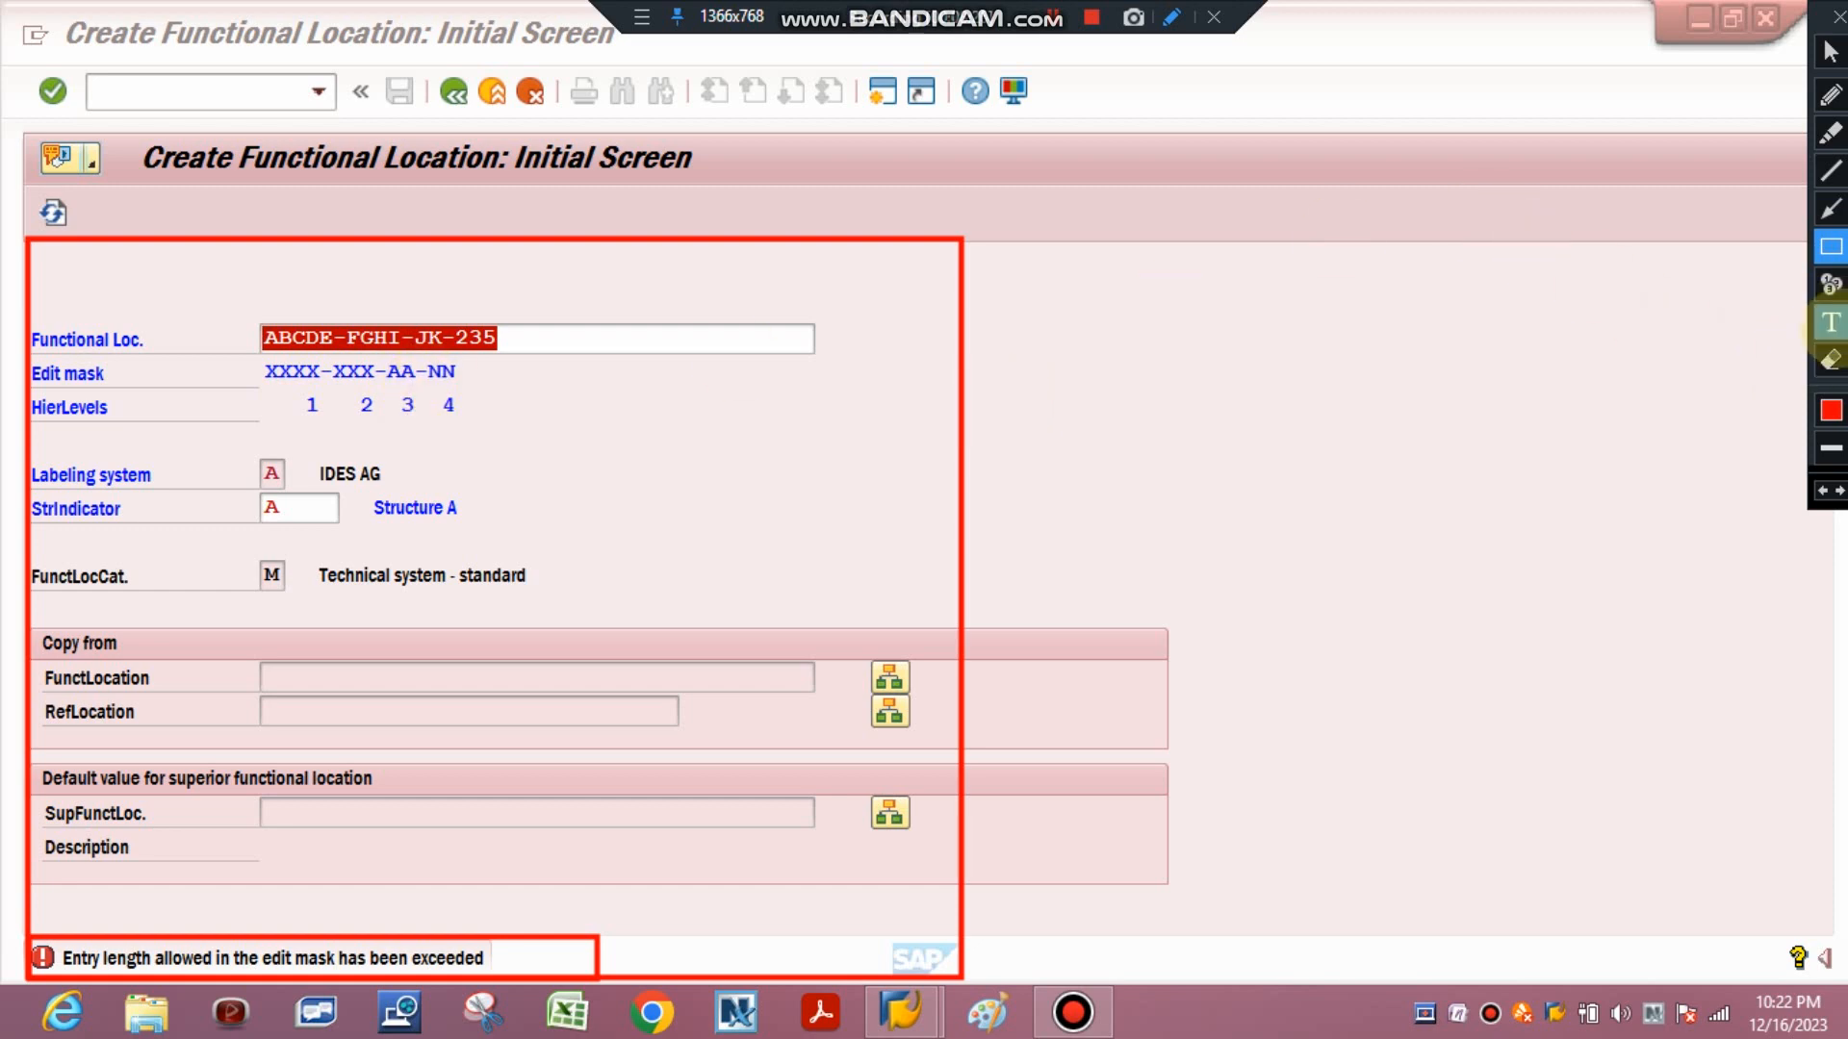
click(1831, 361)
mouse_move(14, 191)
mouse_down()
mouse_move(338, 519)
mouse_move(597, 673)
mouse_move(874, 974)
mouse_move(1044, 1006)
mouse_move(1034, 986)
mouse_up()
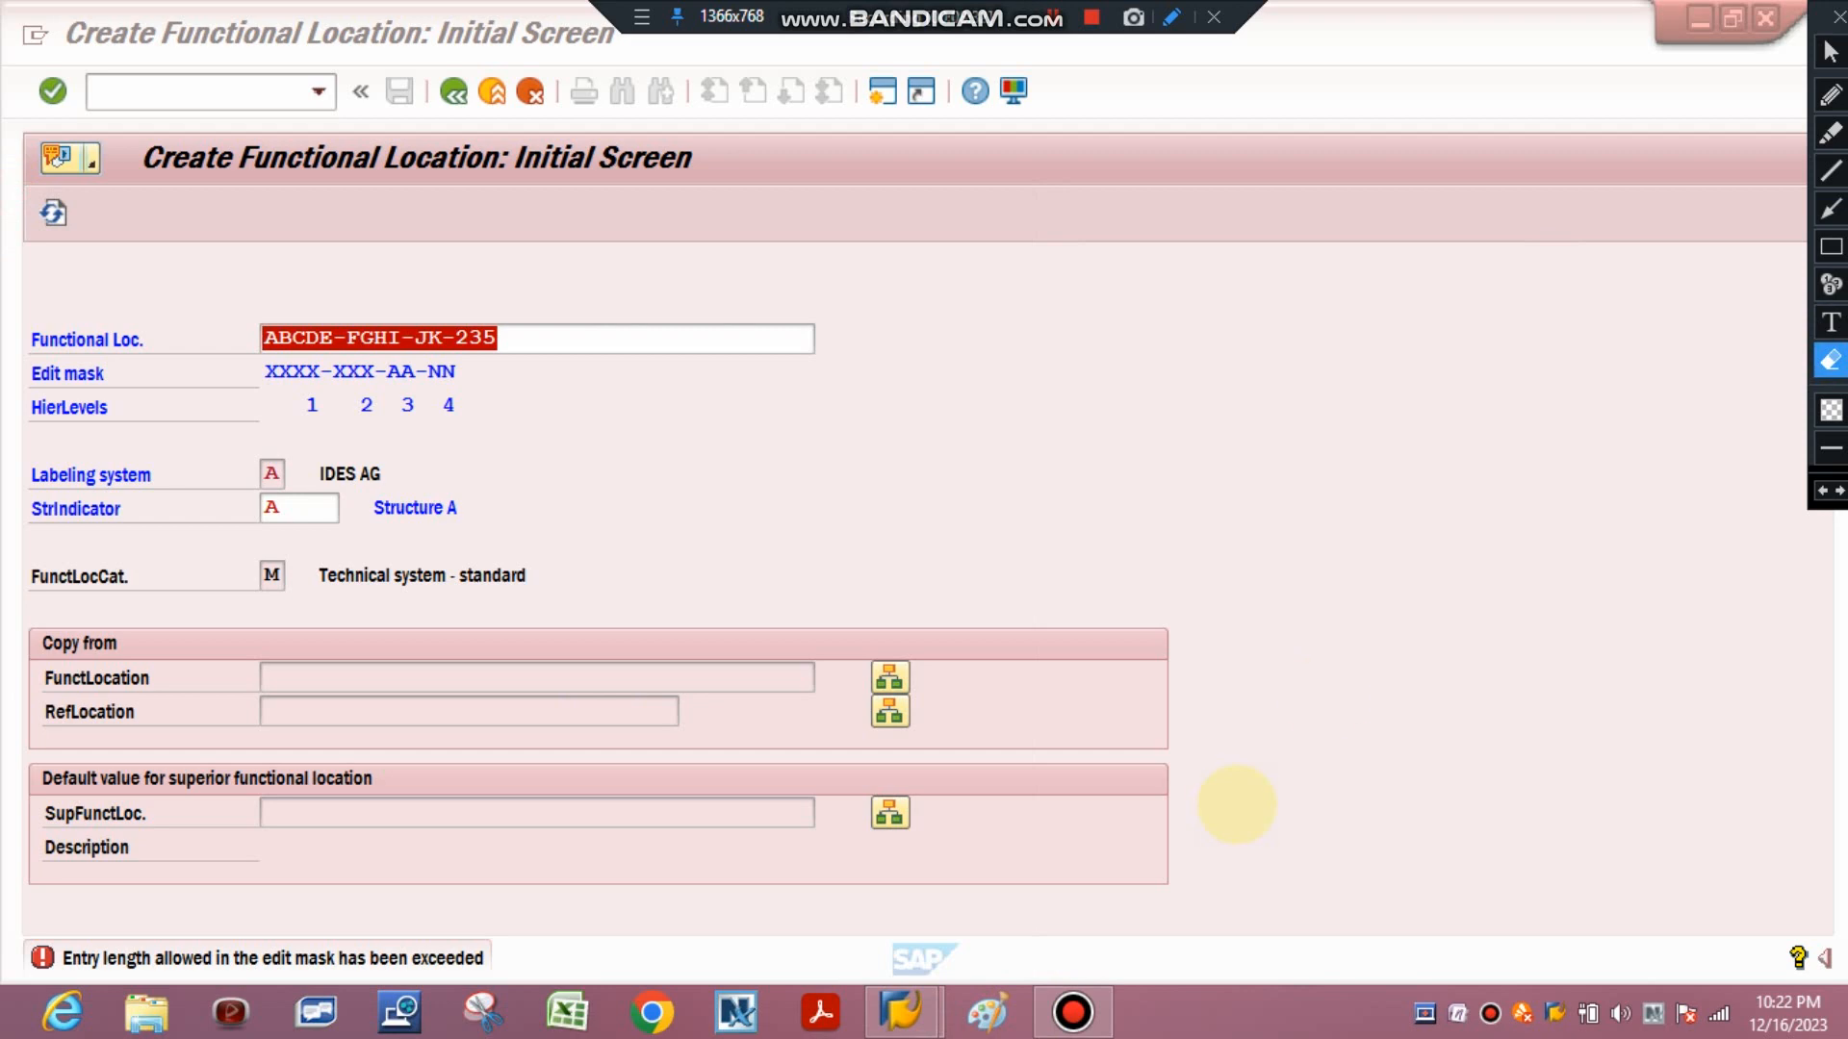
click(1830, 94)
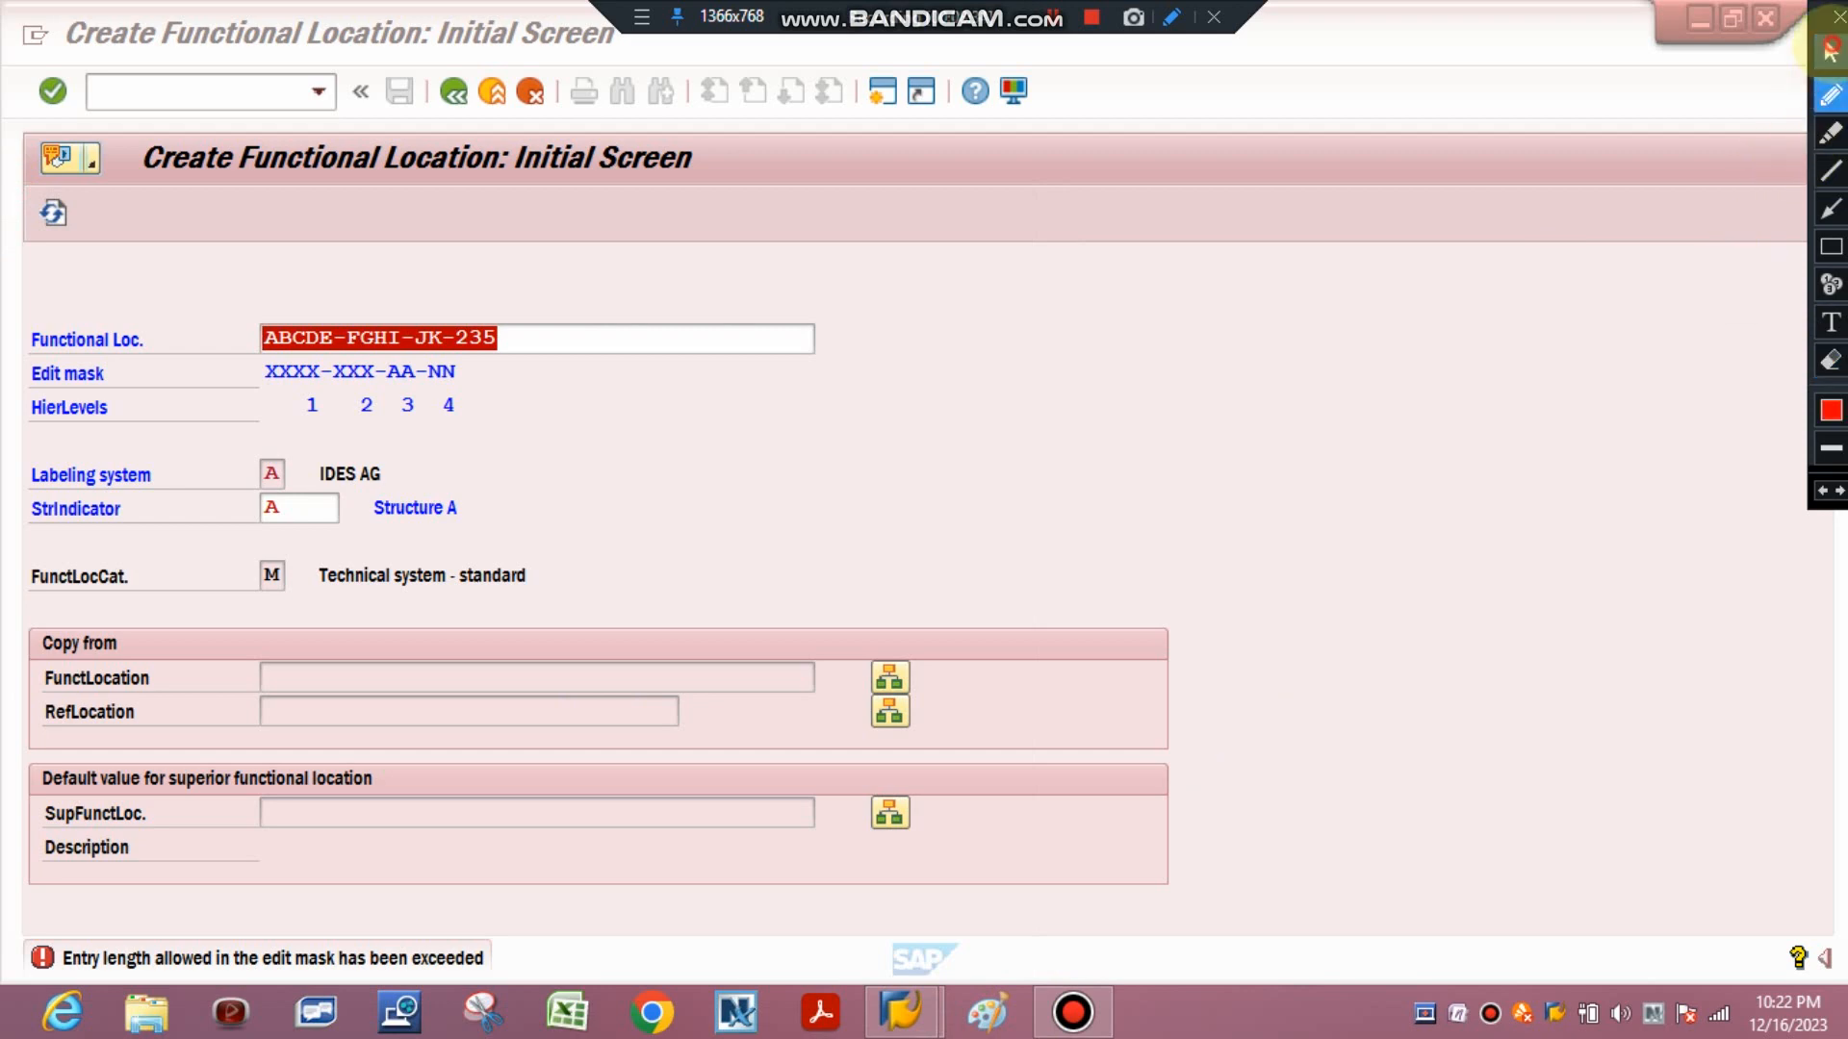
click(1830, 50)
Clear the functional location, pick ABC1-EFG-HI-22 from the entry history, and continue to the master data screen.
click(524, 336)
key(BackSpace)
key(BackSpace)
key(BackSpace)
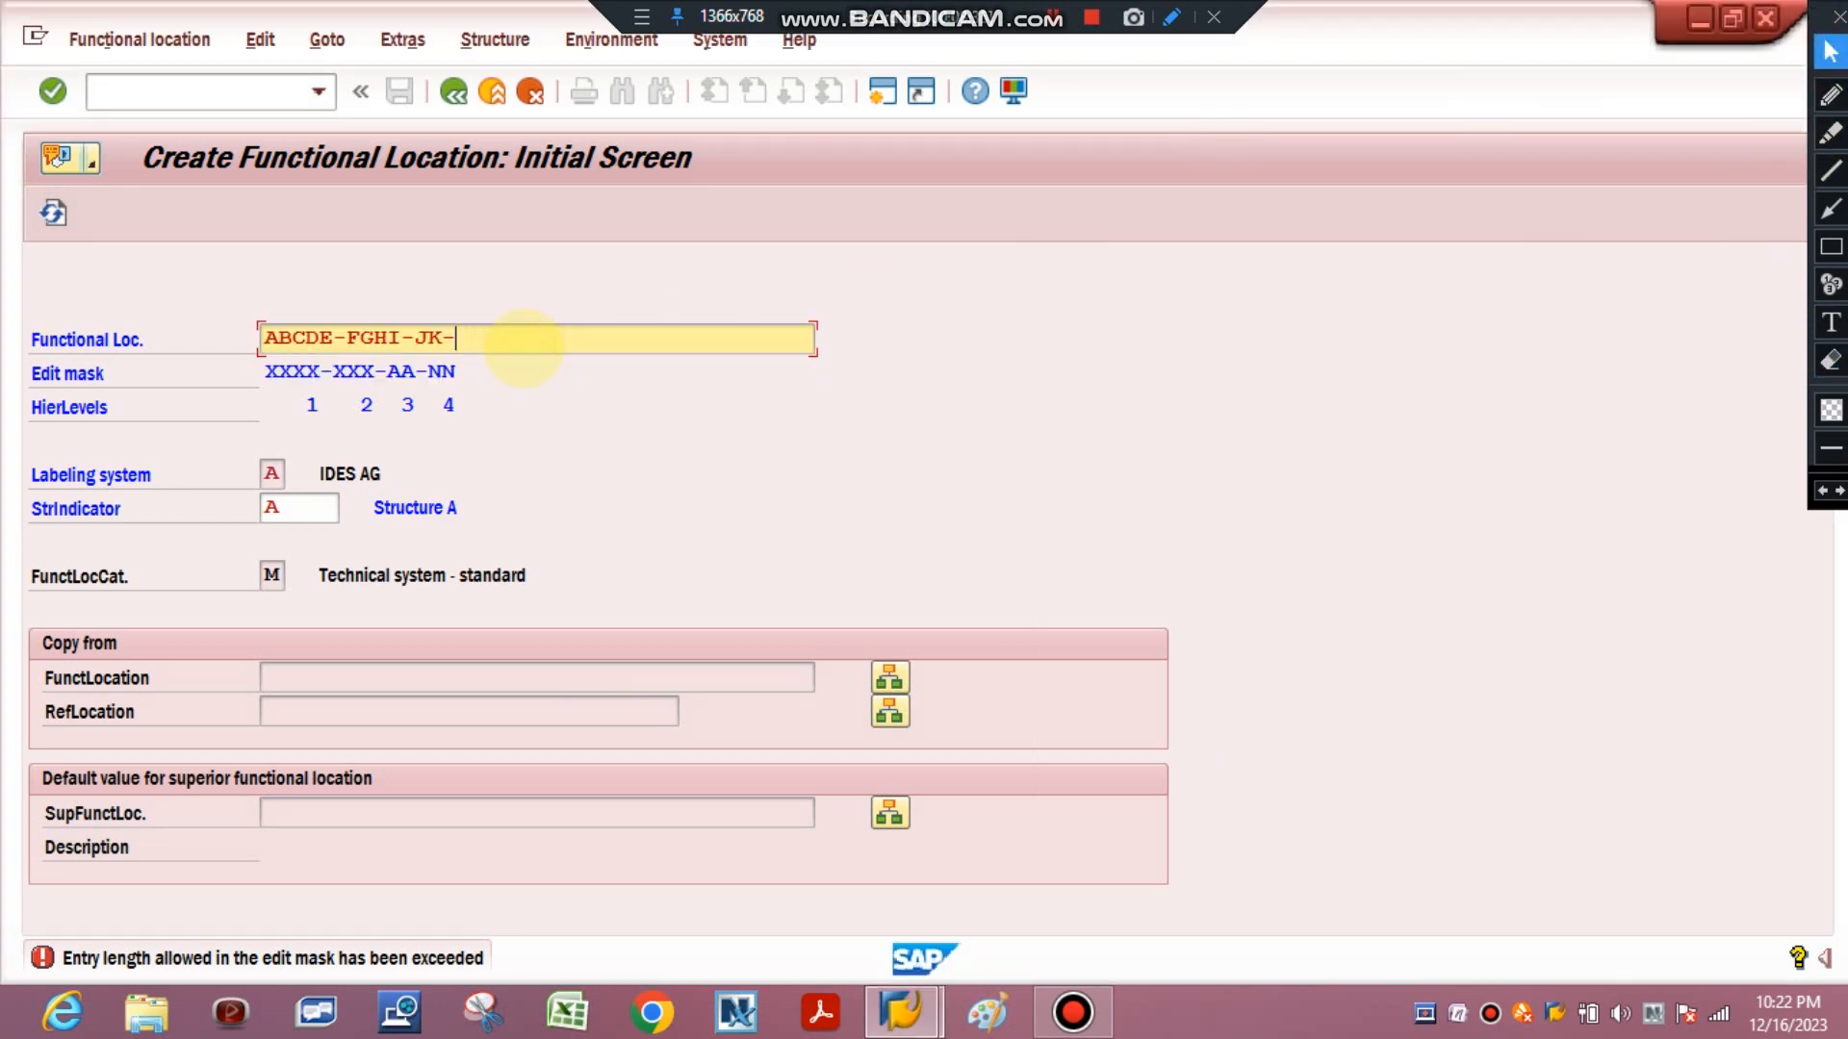
key(BackSpace)
key(BackSpace)
key(BackSpace)
key(BackSpace)
key(BackSpace)
key(BackSpace)
key(BackSpace)
key(BackSpace)
key(BackSpace)
key(BackSpace)
key(BackSpace)
key(BackSpace)
key(BackSpace)
key(BackSpace)
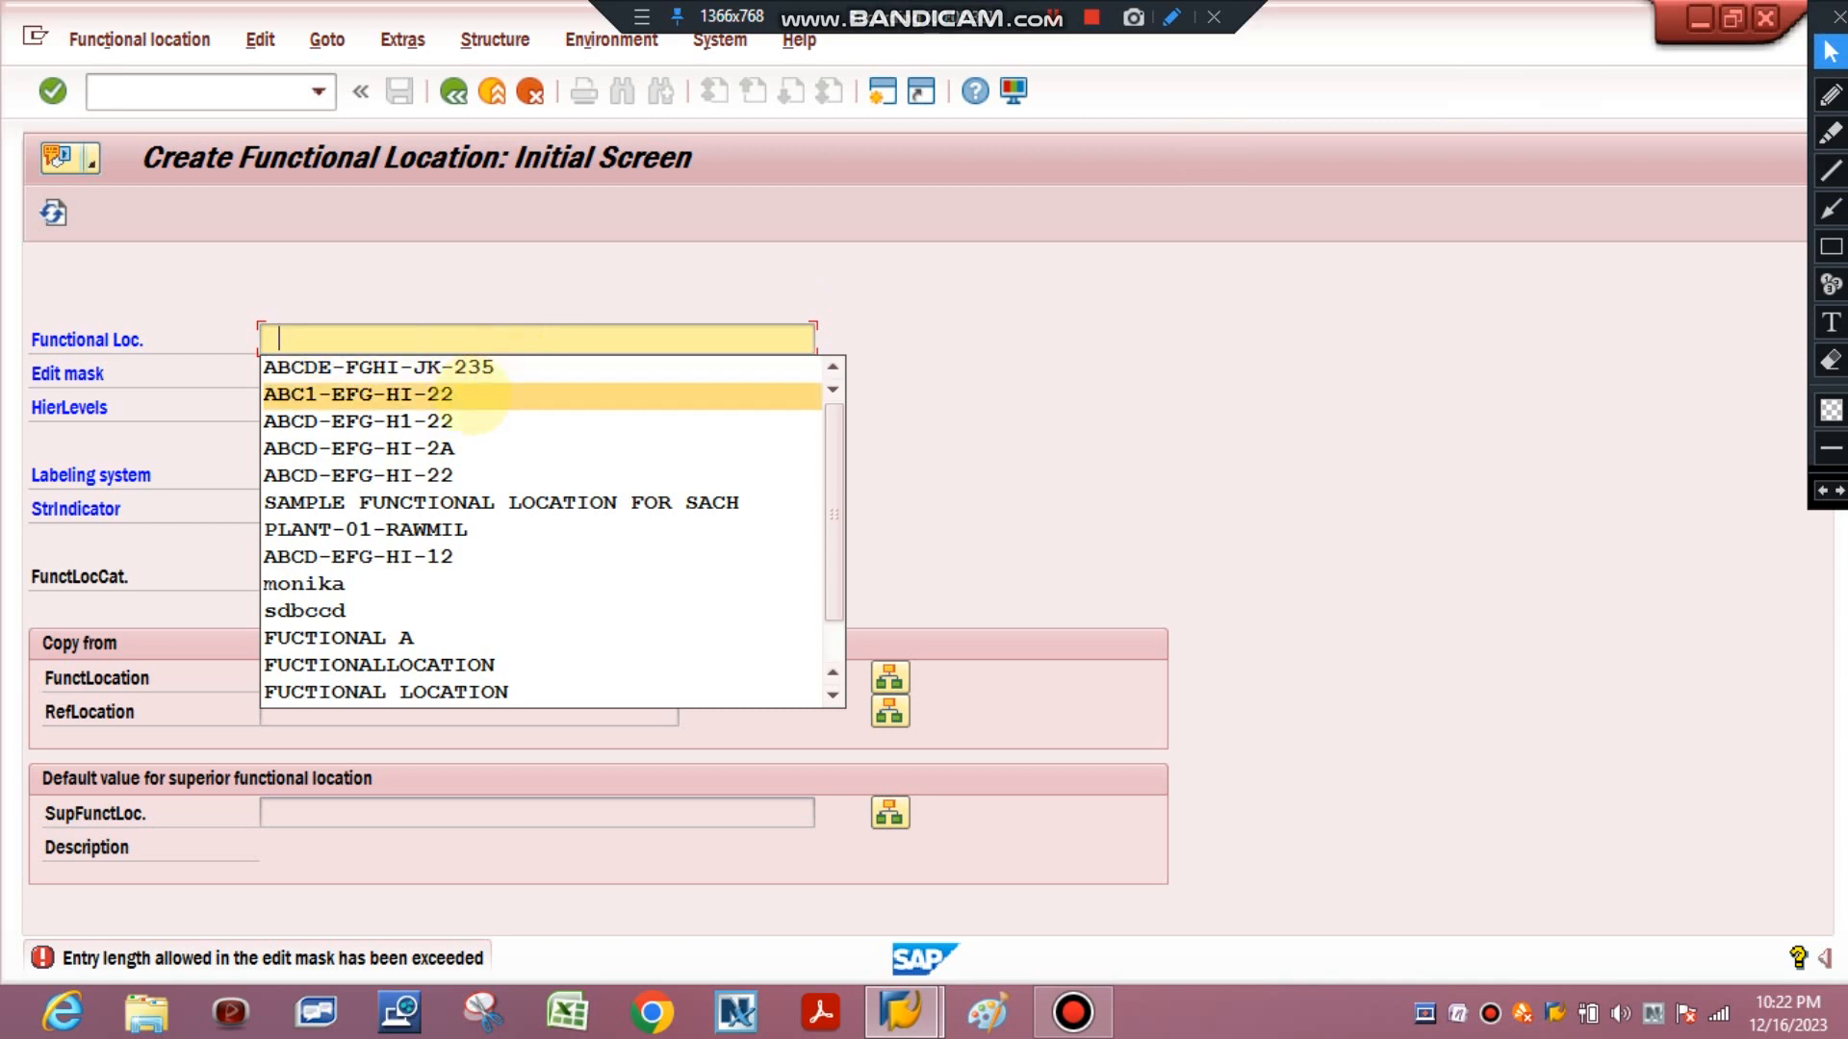
click(474, 395)
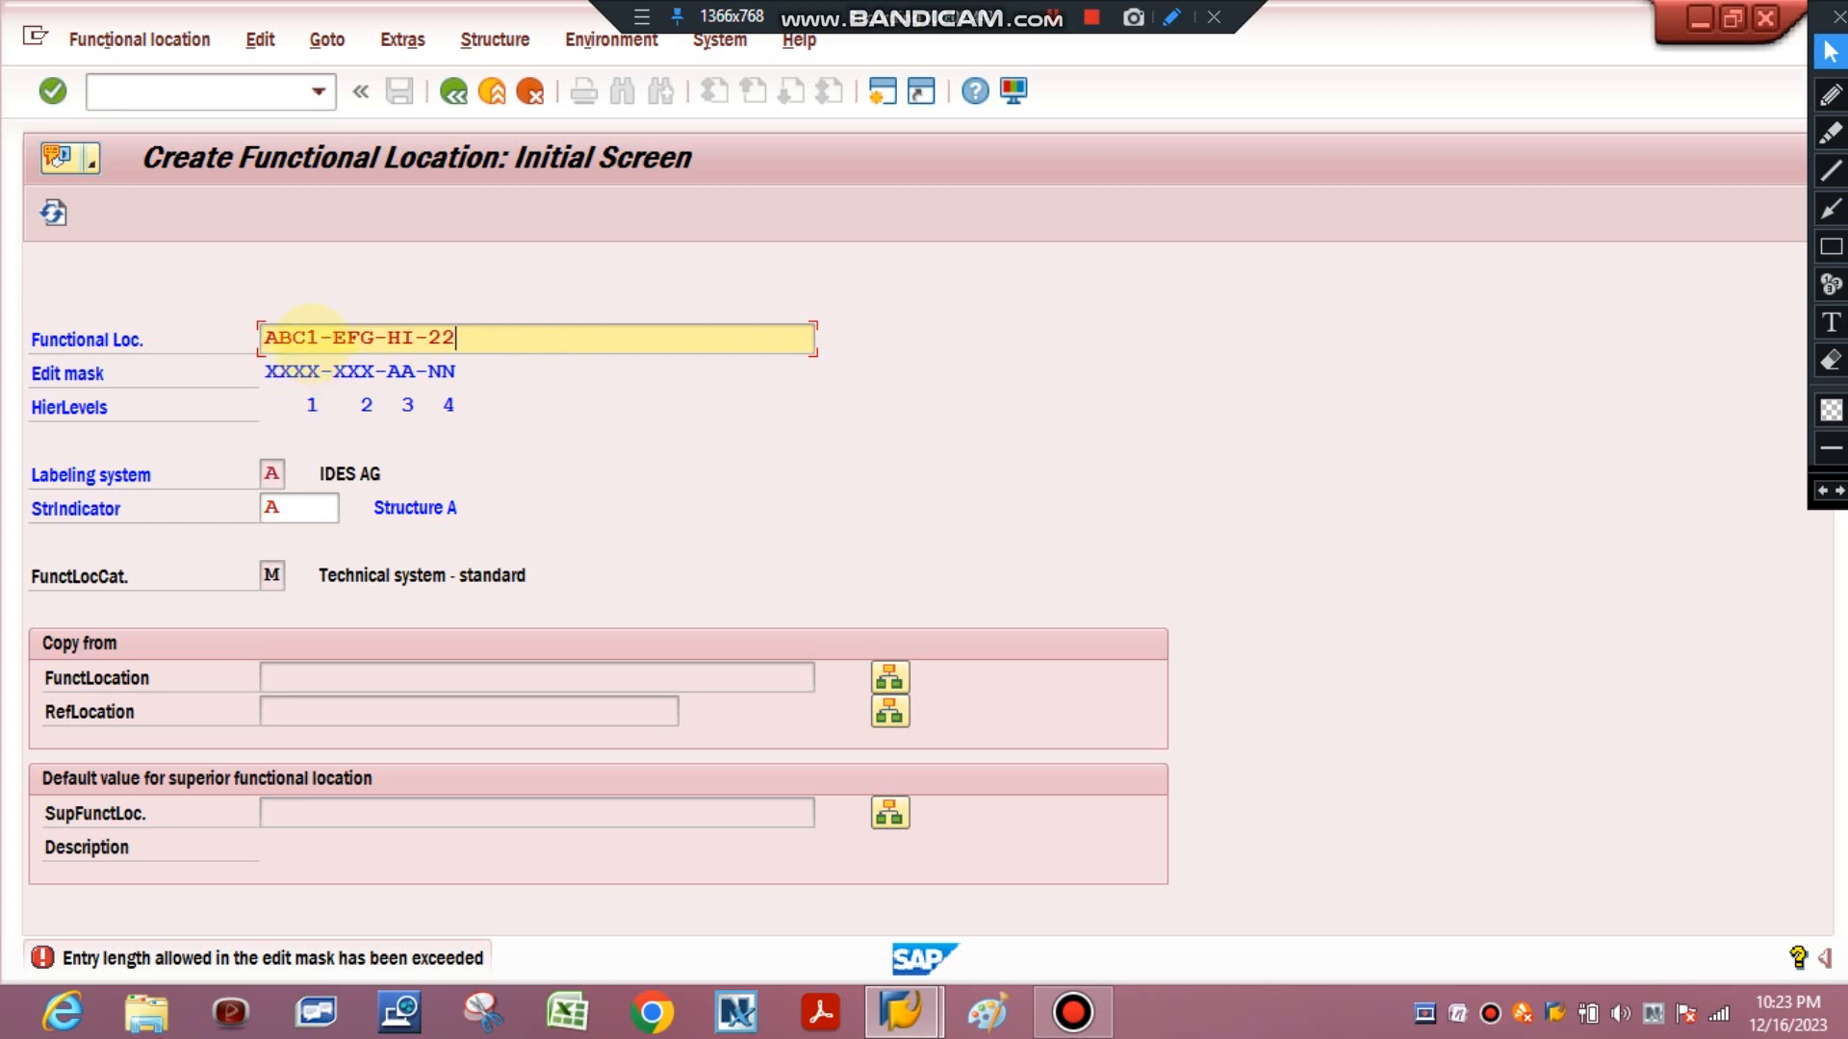
key(Return)
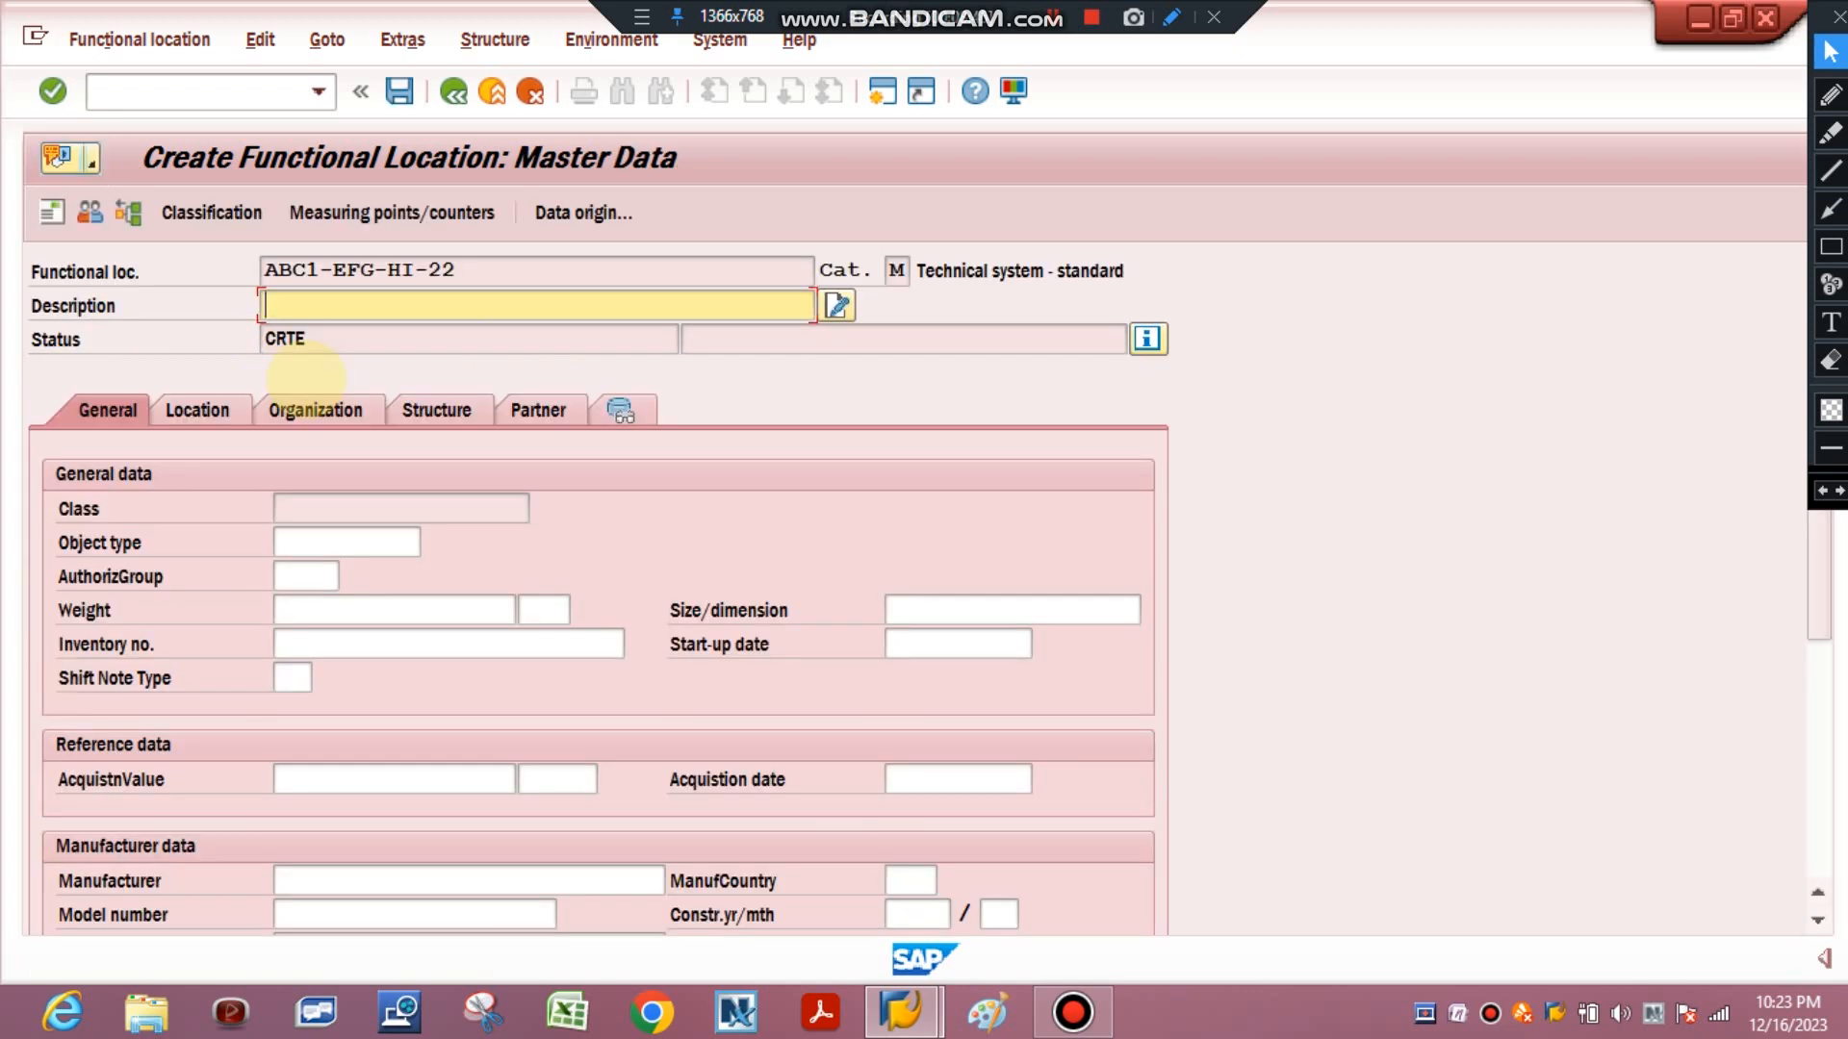
Enter the description SAMPLE FOR YOUTUBE CHANNEL for the functional location.
click(314, 304)
text(SAMPLE FOR )
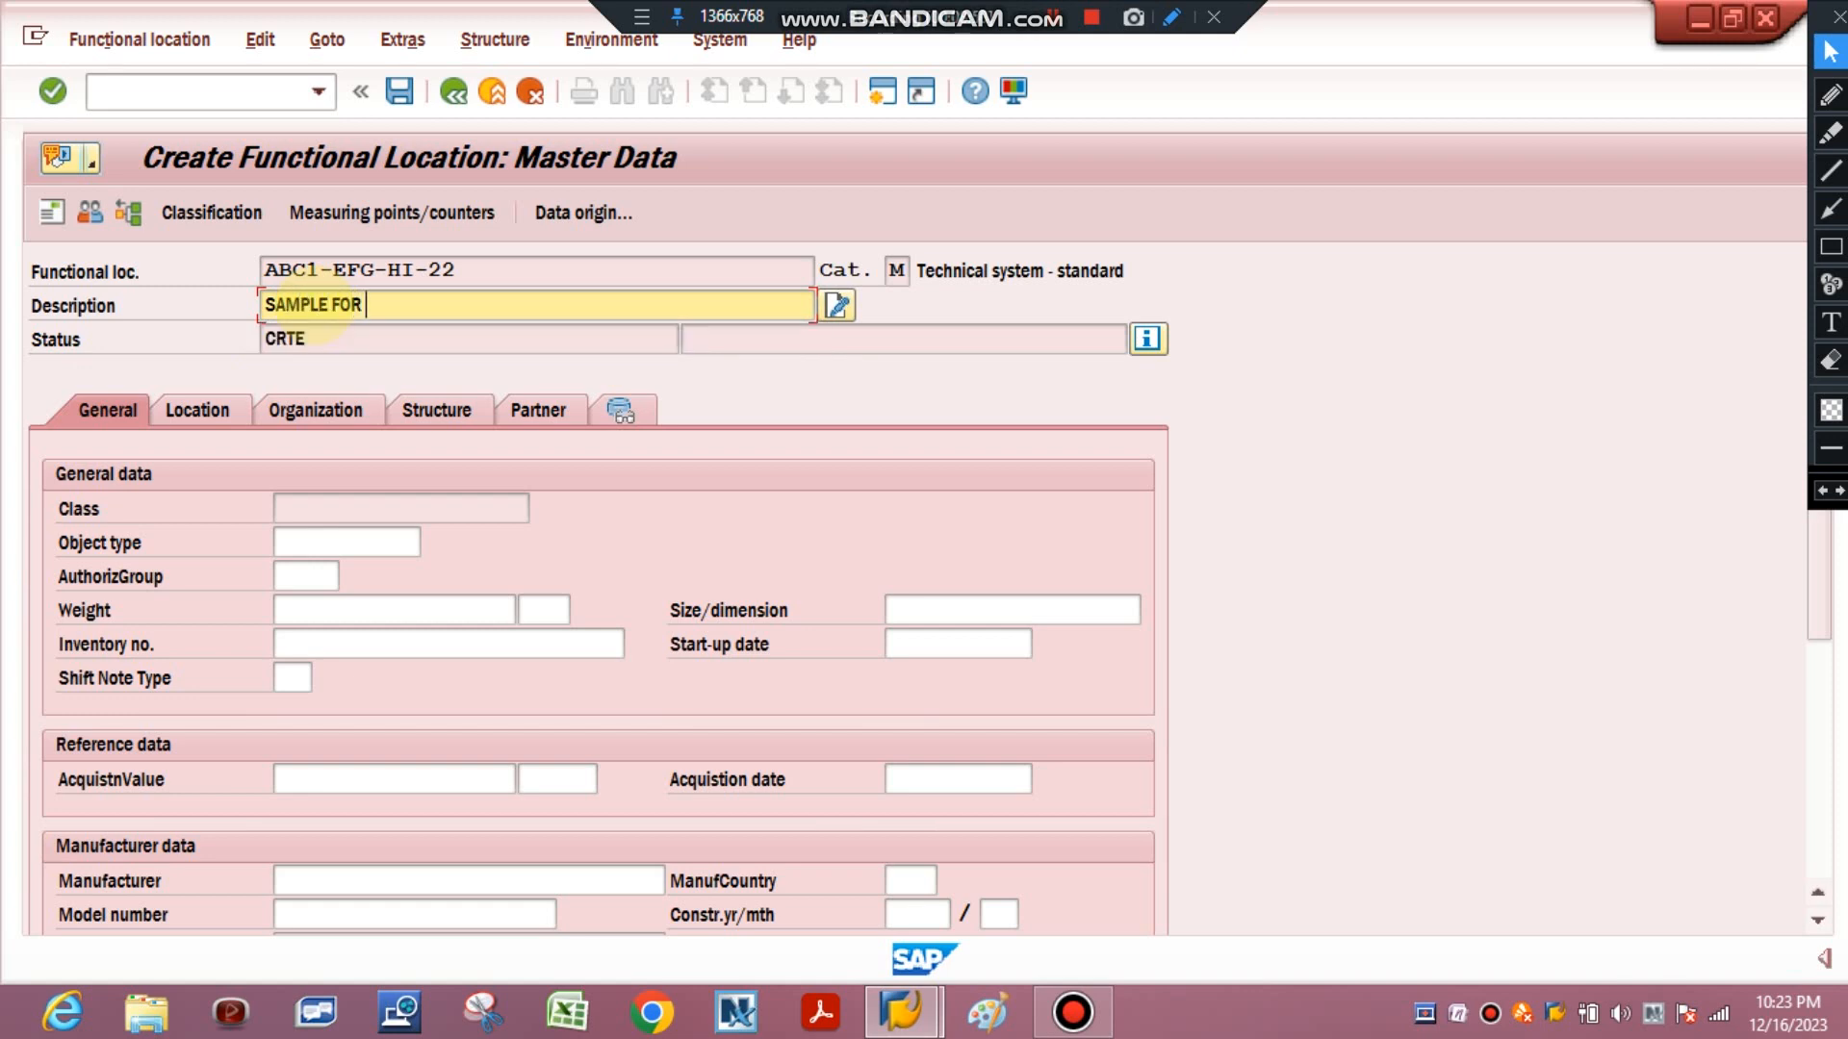
text(YOUTUBE CHANNEL)
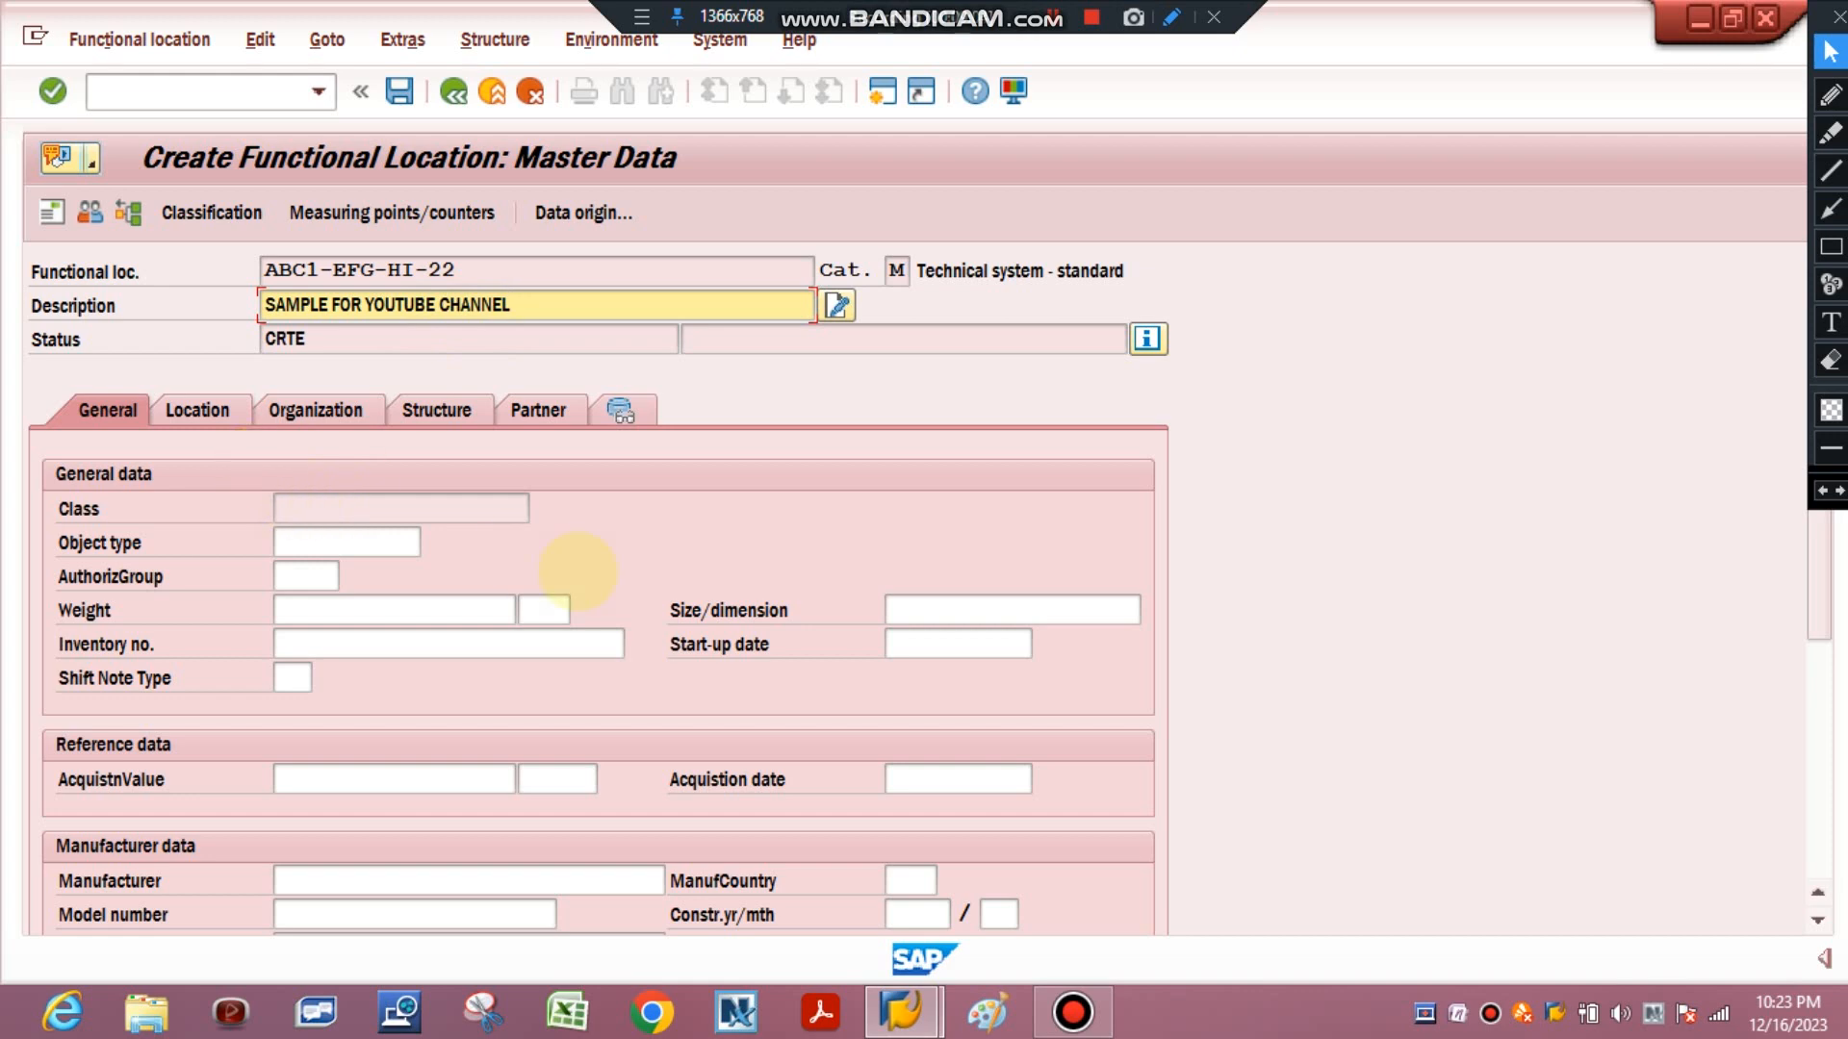
Set the start-up date to 16.12.2023 in the general data.
click(951, 644)
text(16)
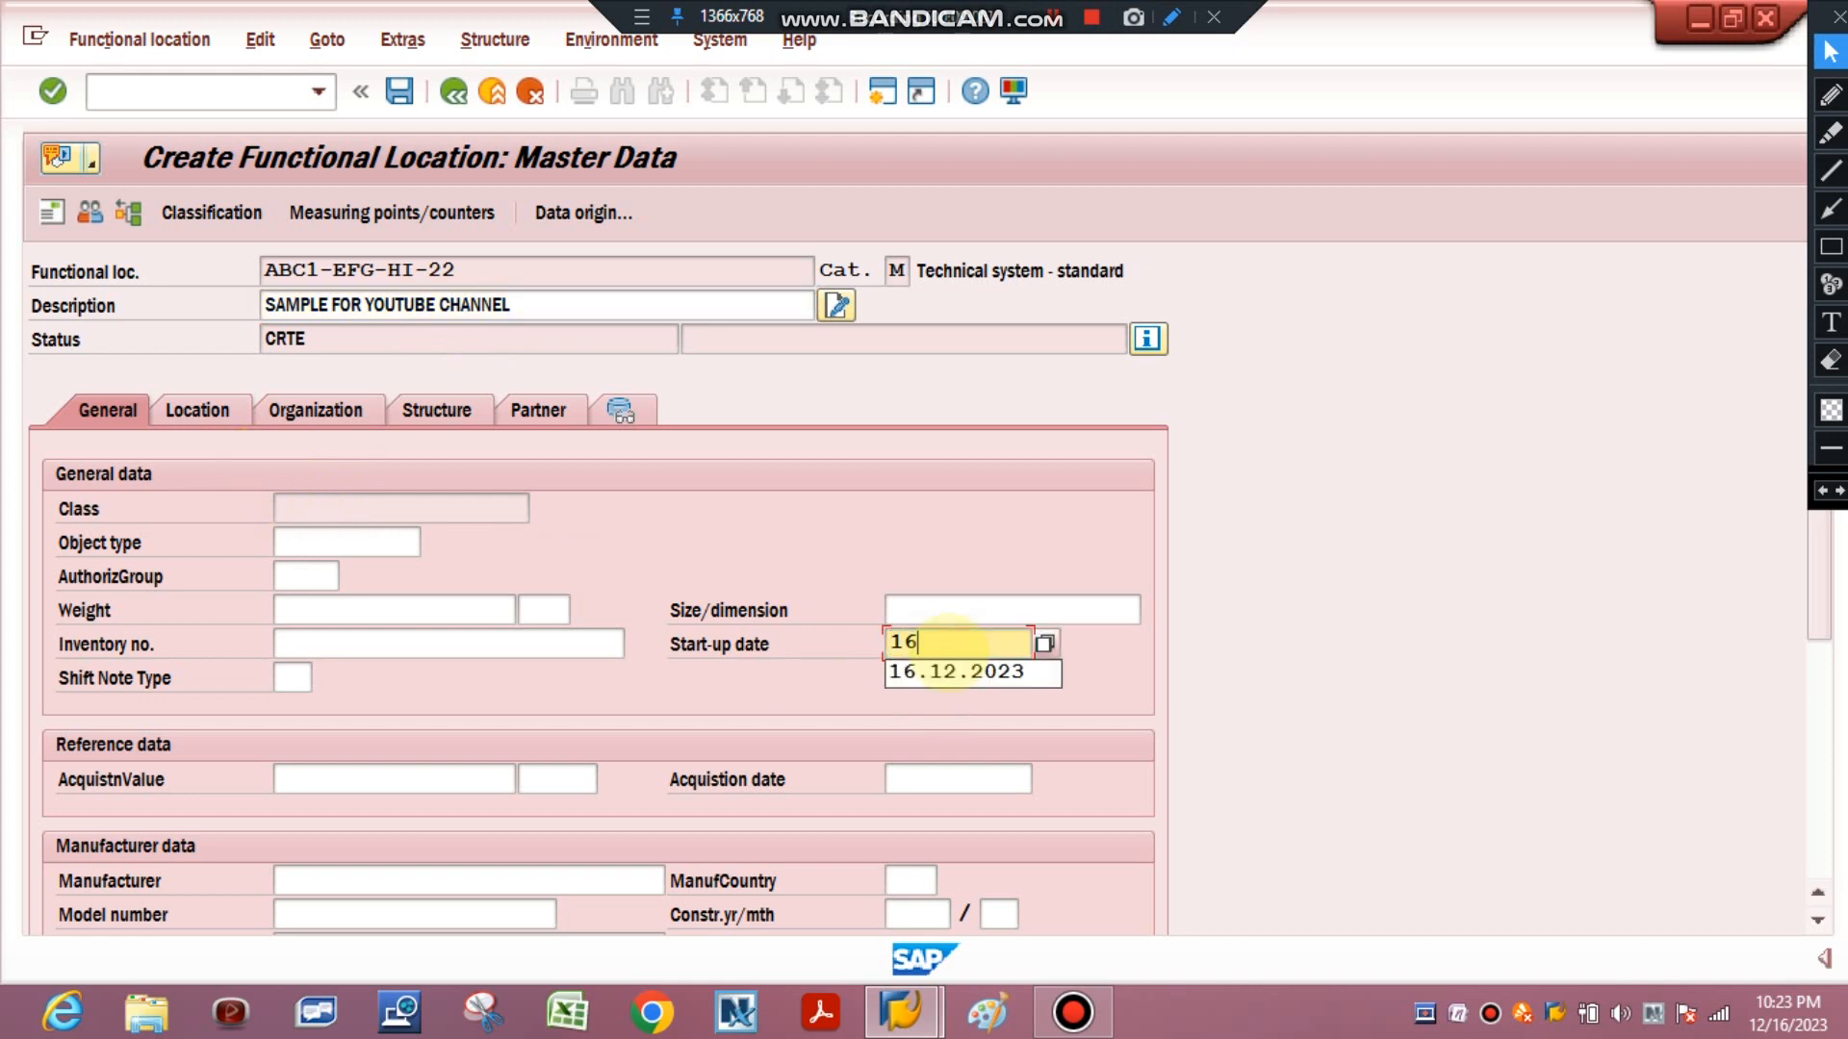
text(.12.2023)
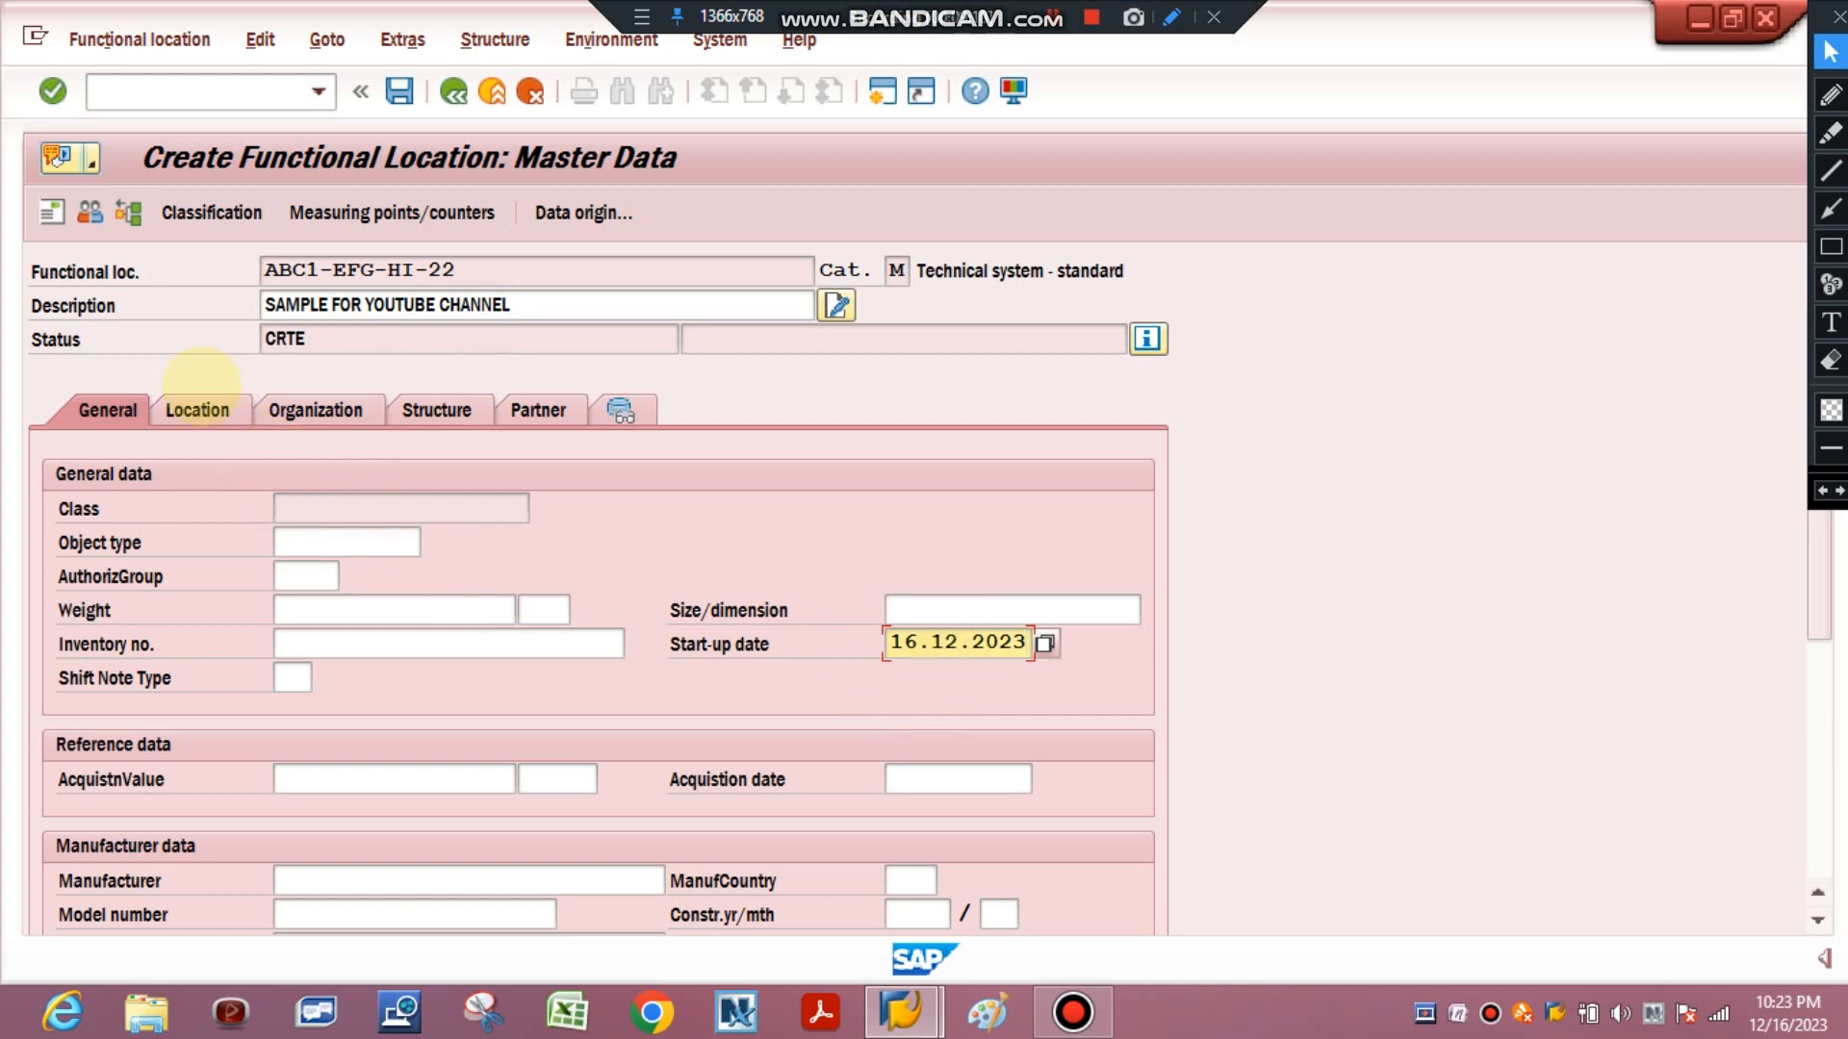
Set the maintenance plant to SACH in the location data, then save the functional location.
click(198, 404)
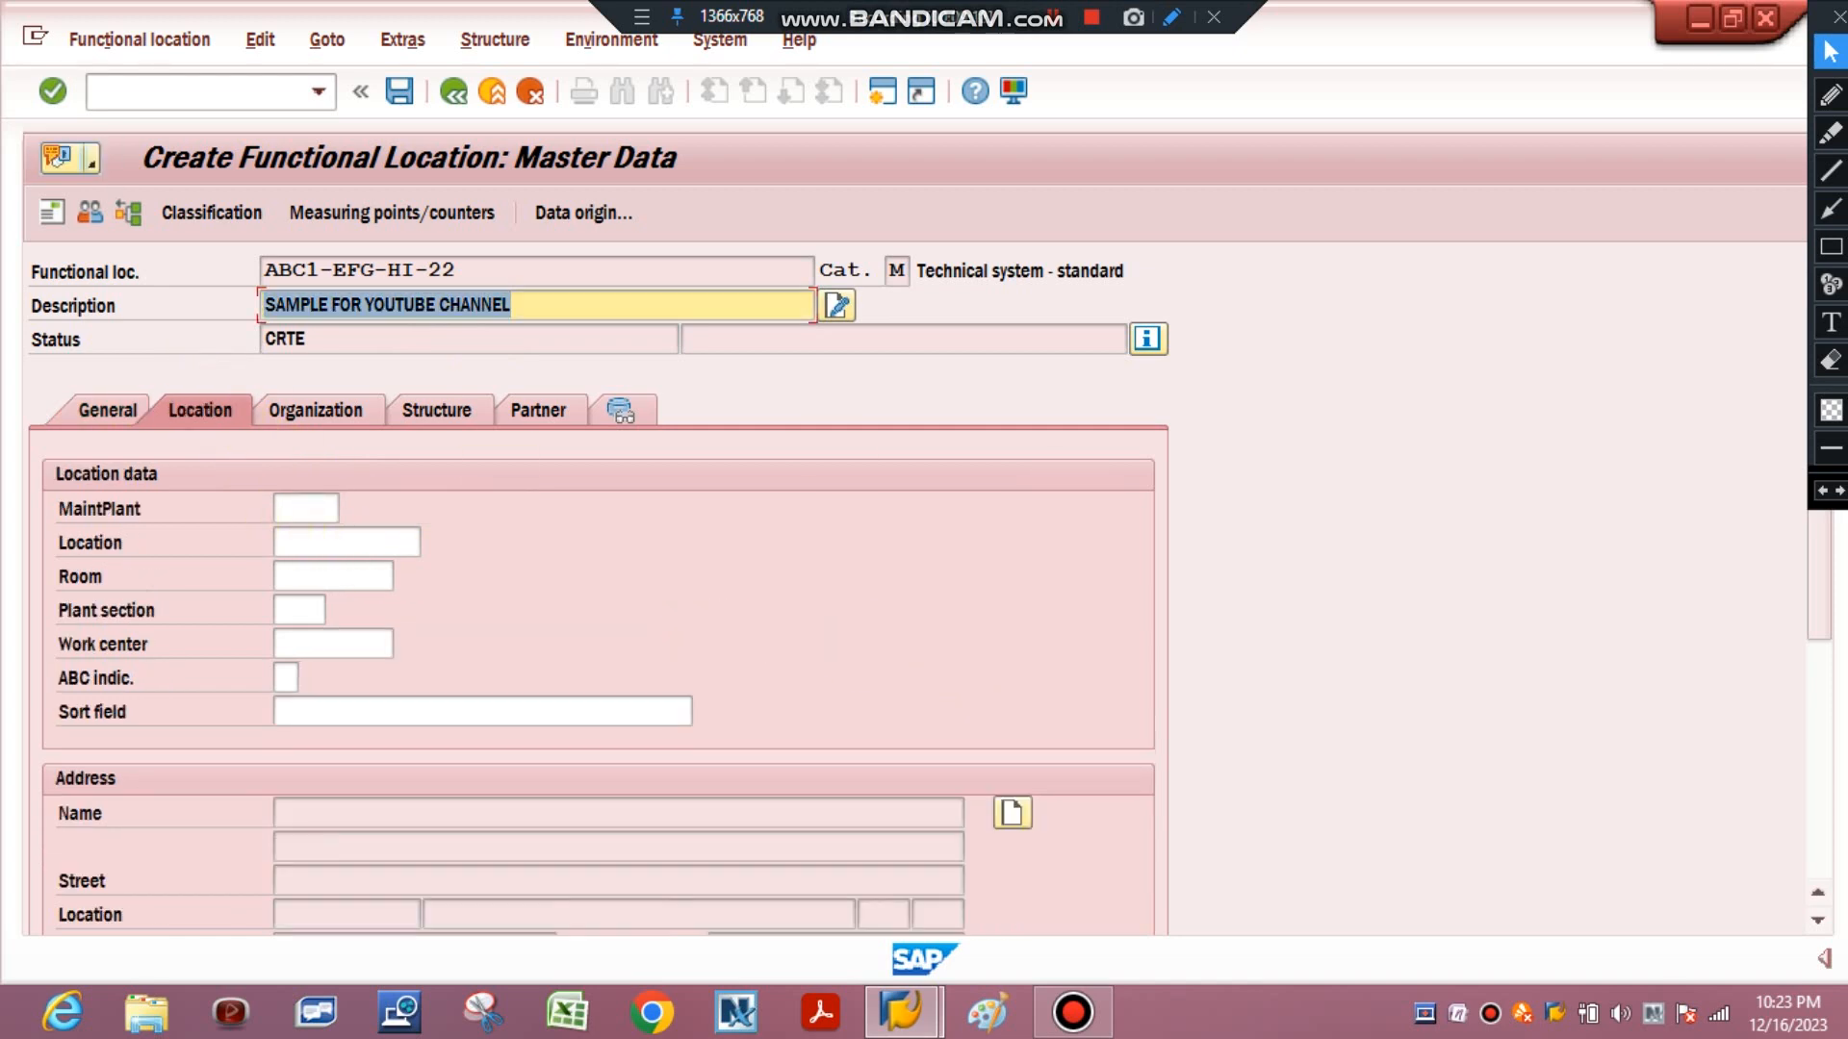
click(304, 506)
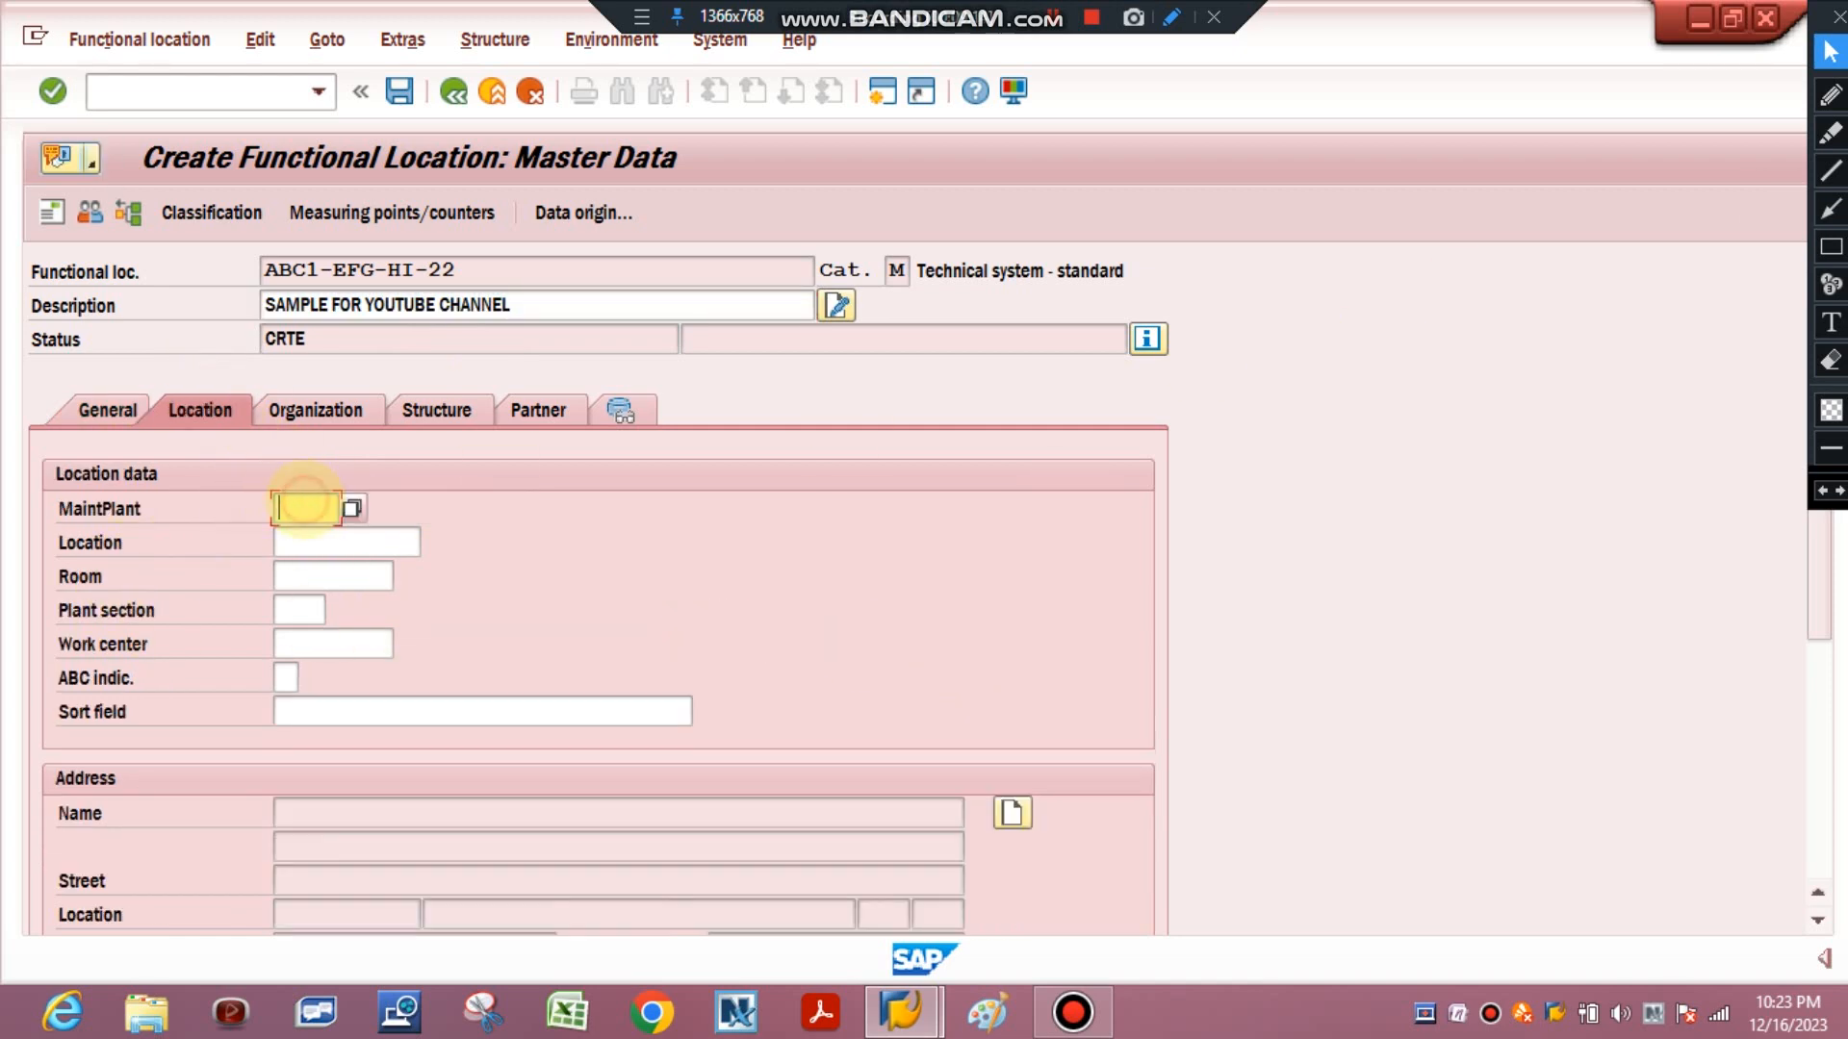
text(SACH)
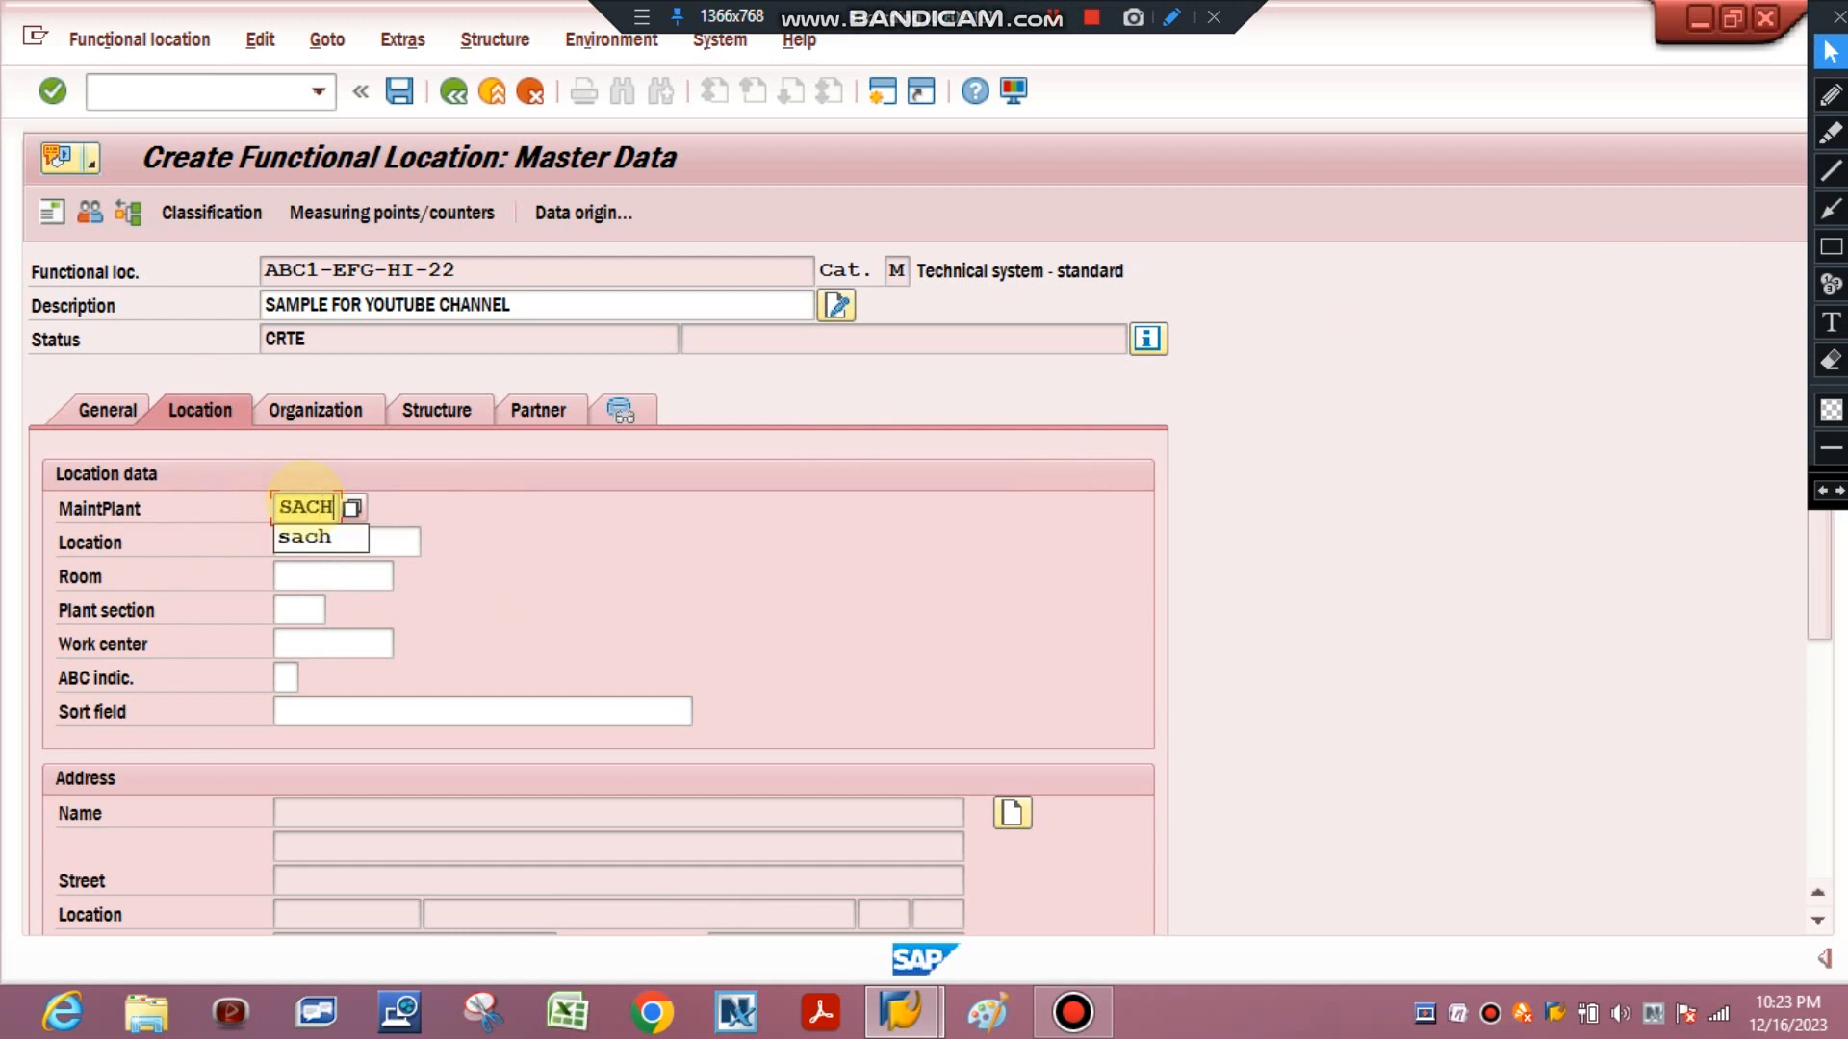
key(Return)
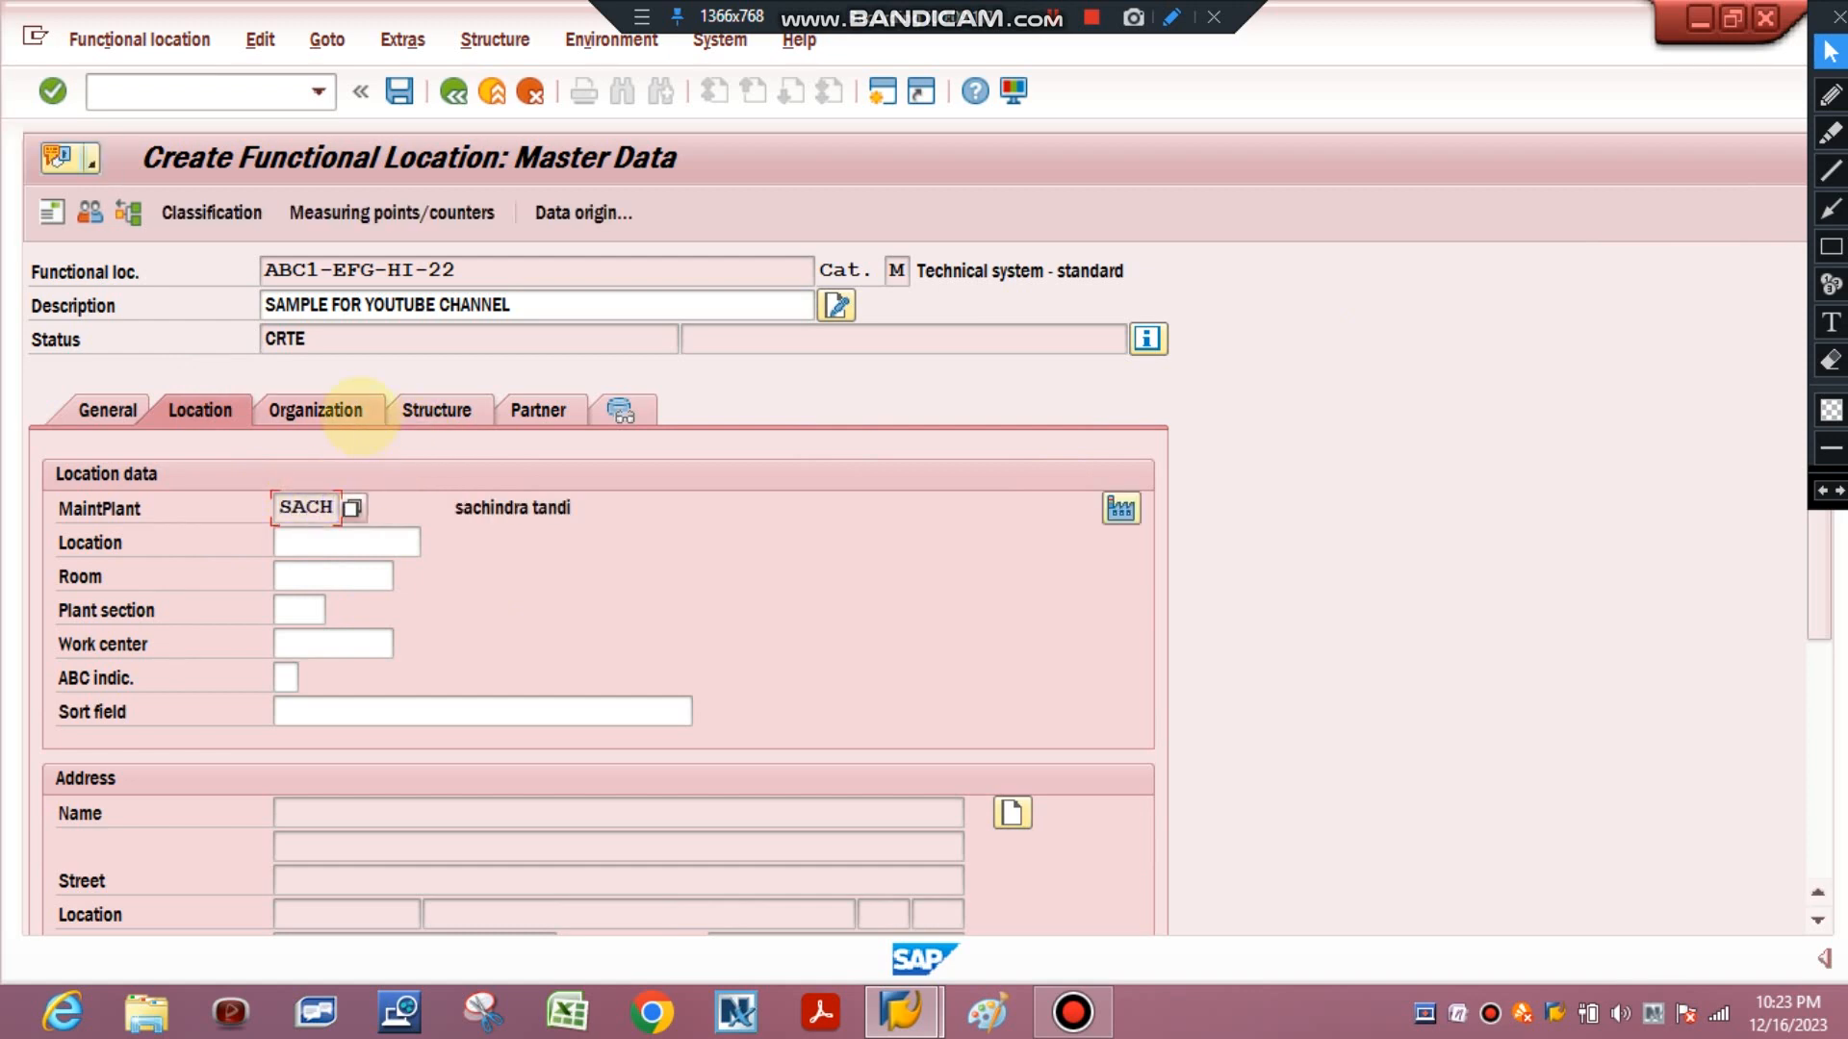
click(351, 412)
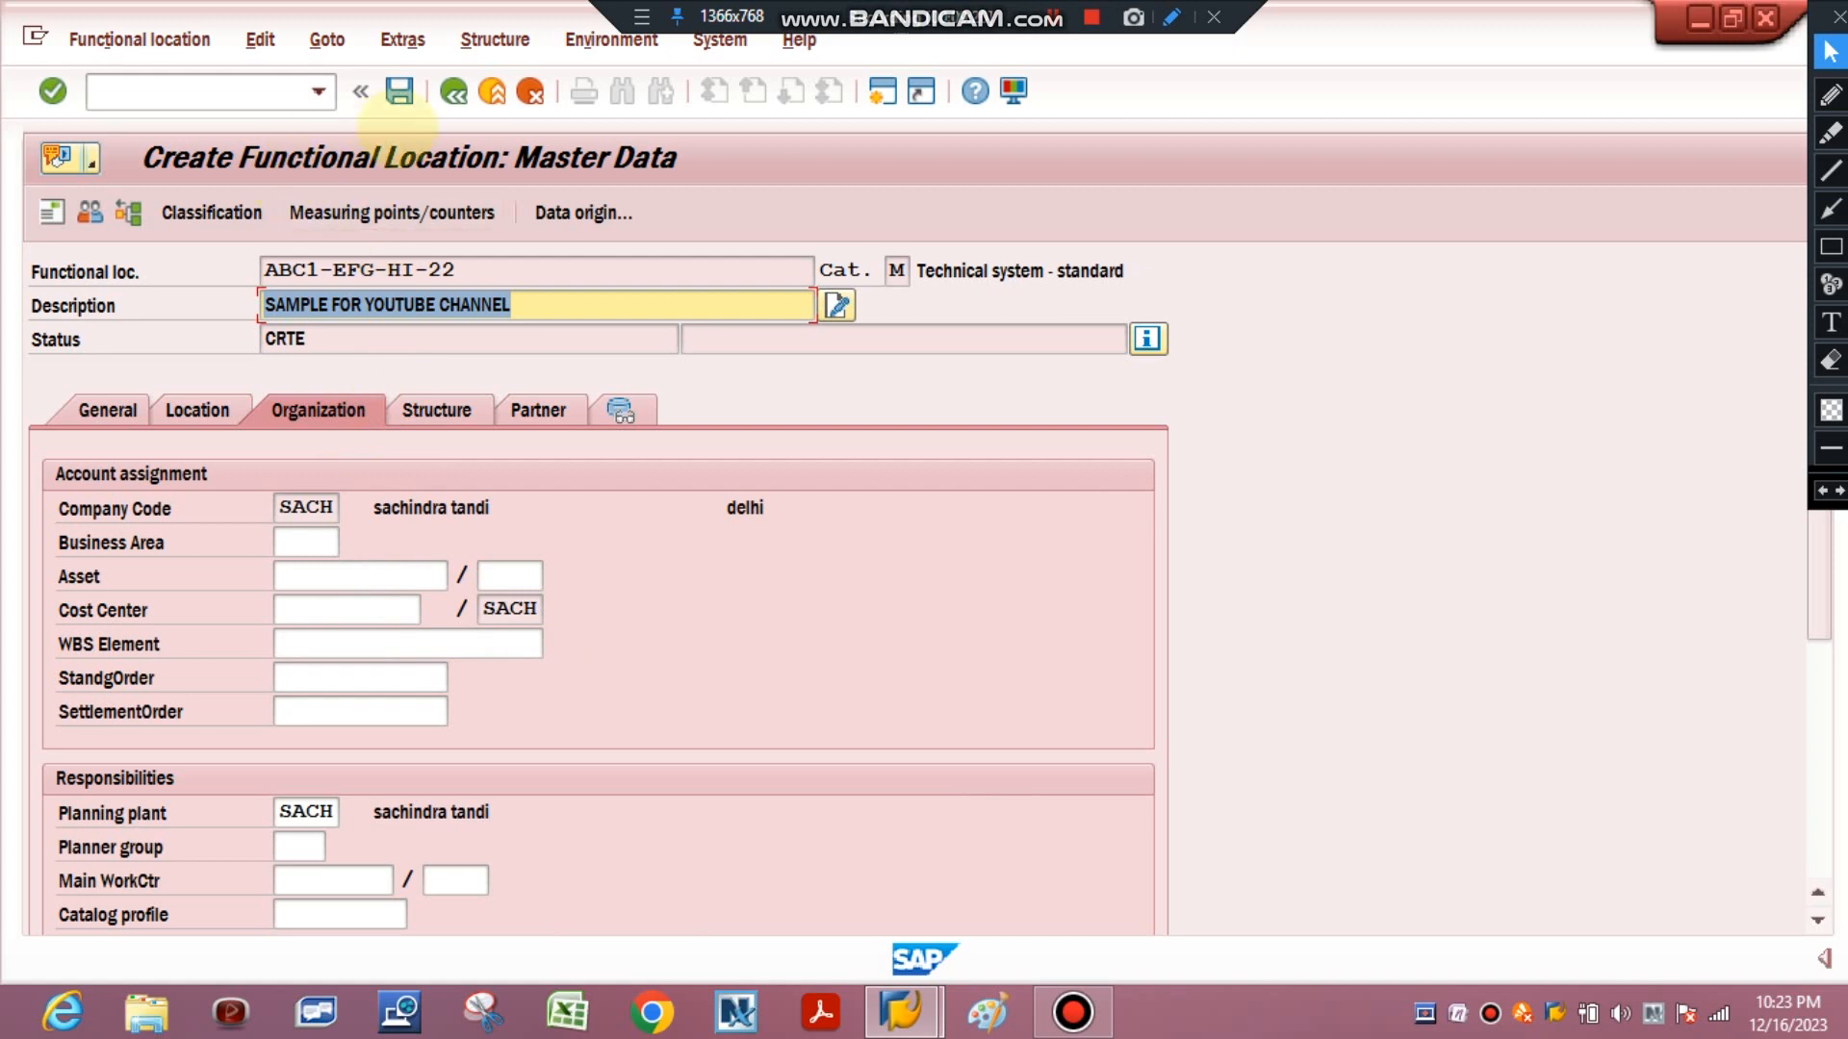
click(399, 90)
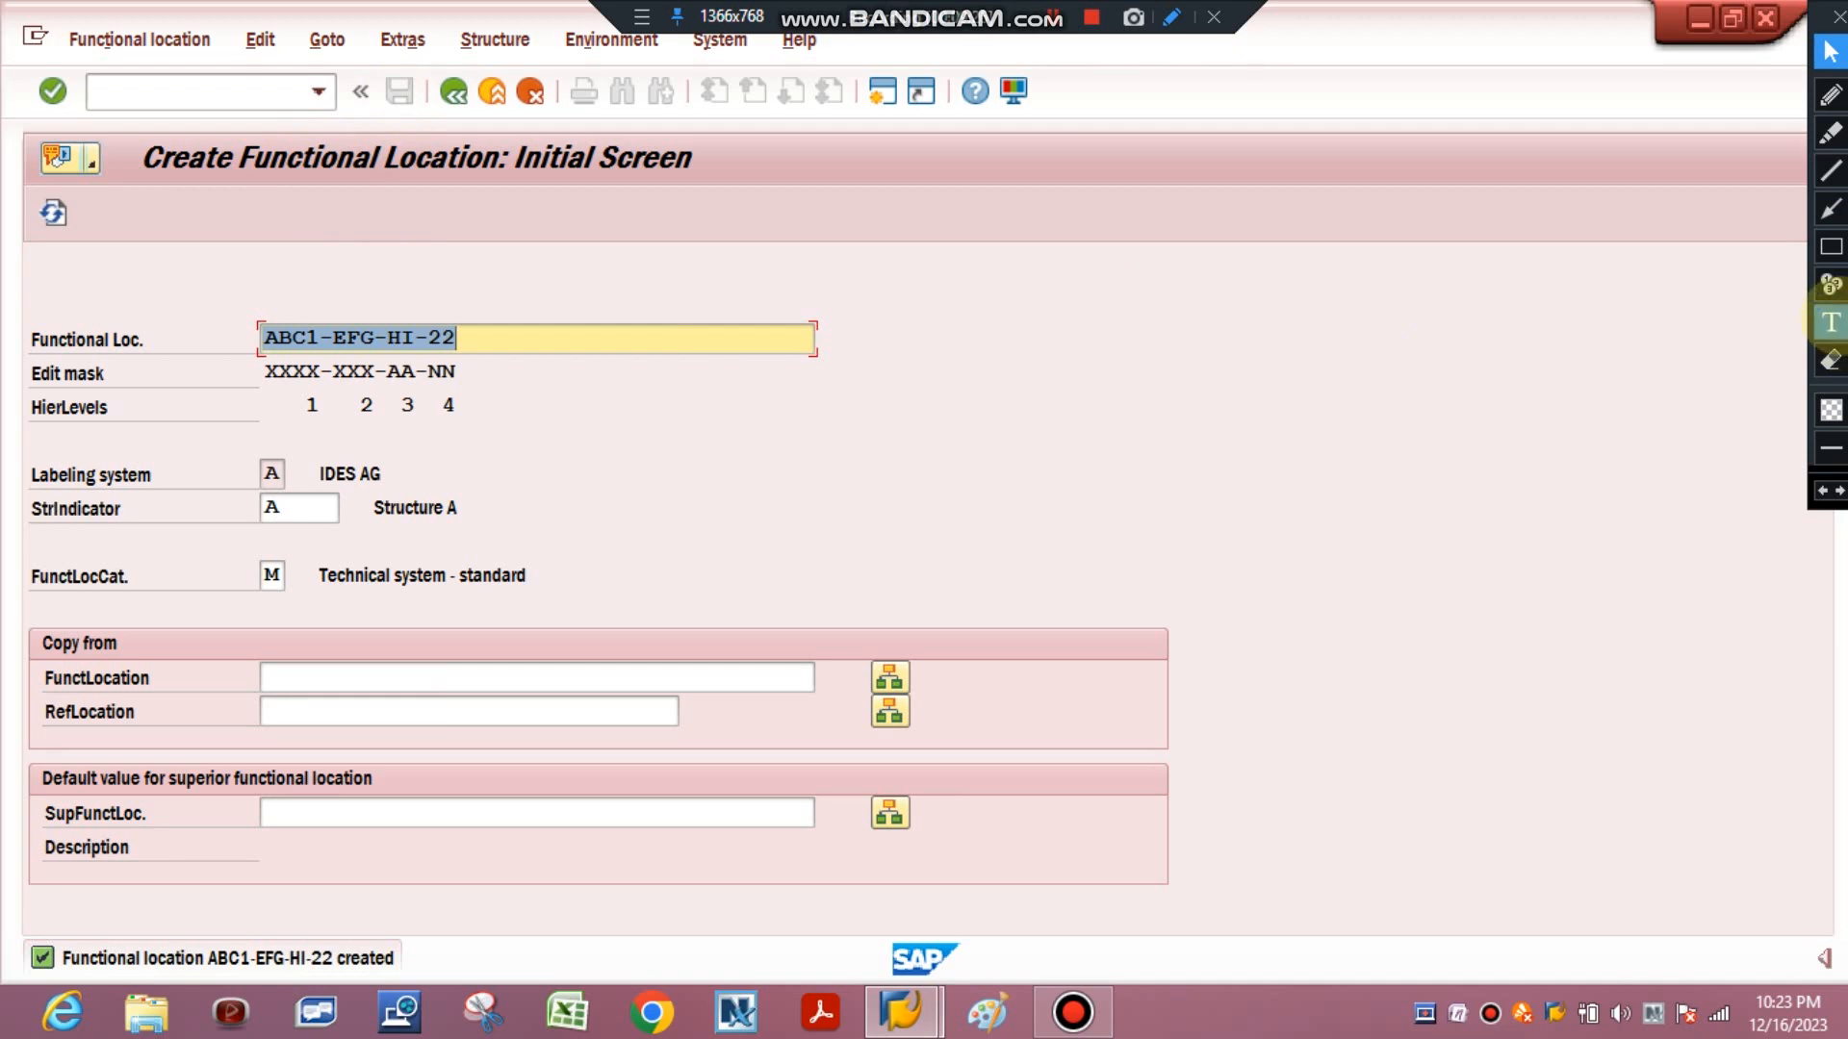
click(1831, 246)
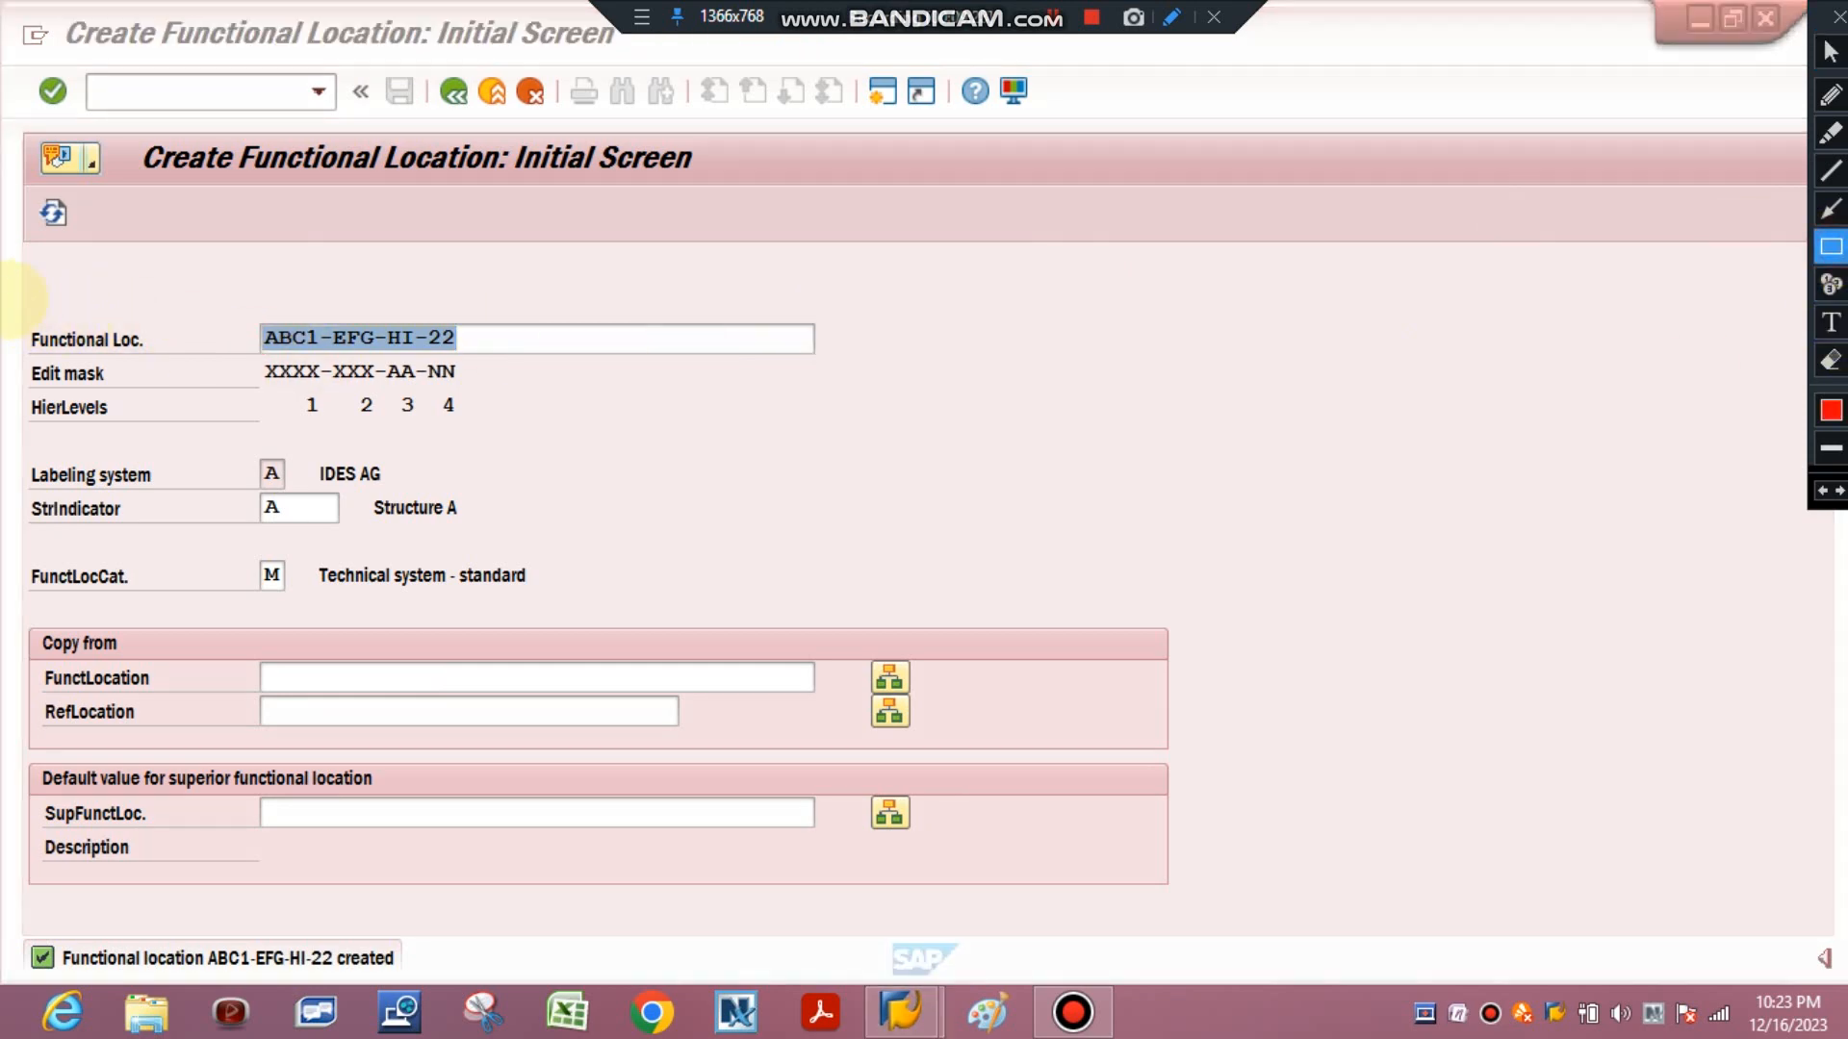
drag(9, 293, 869, 428)
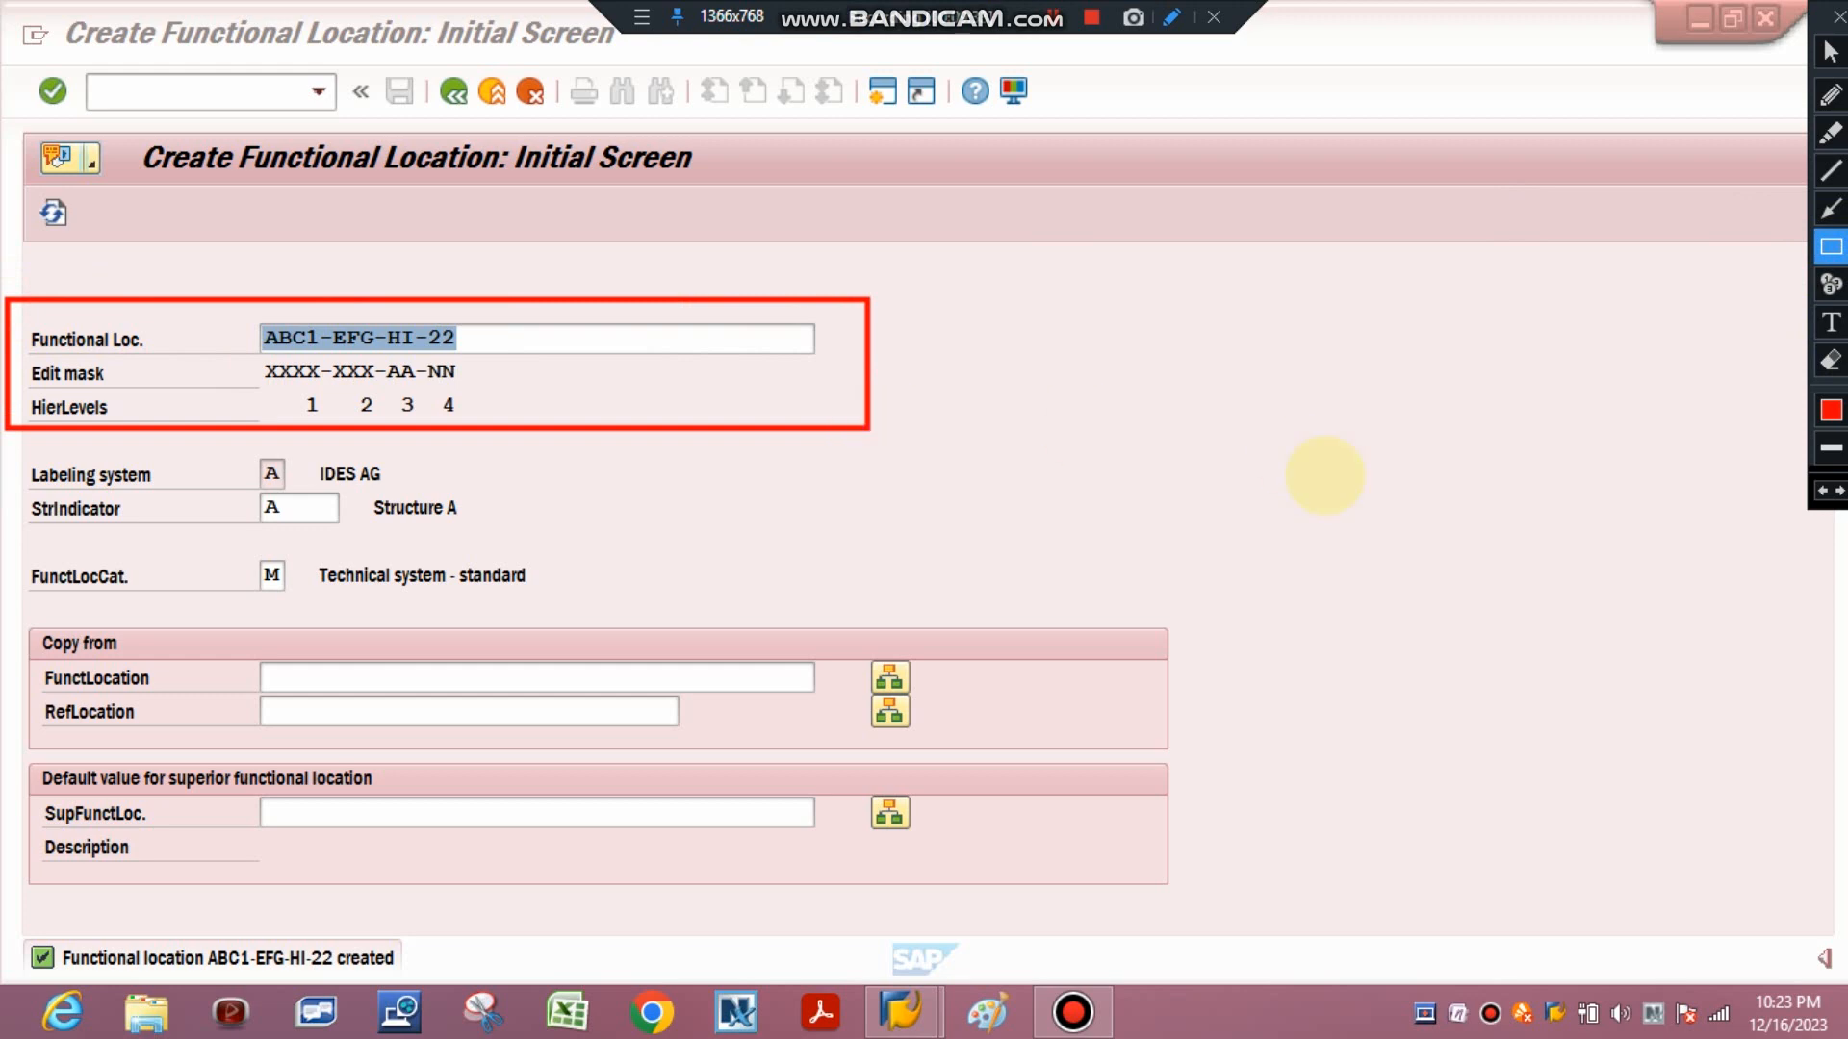
click(1830, 361)
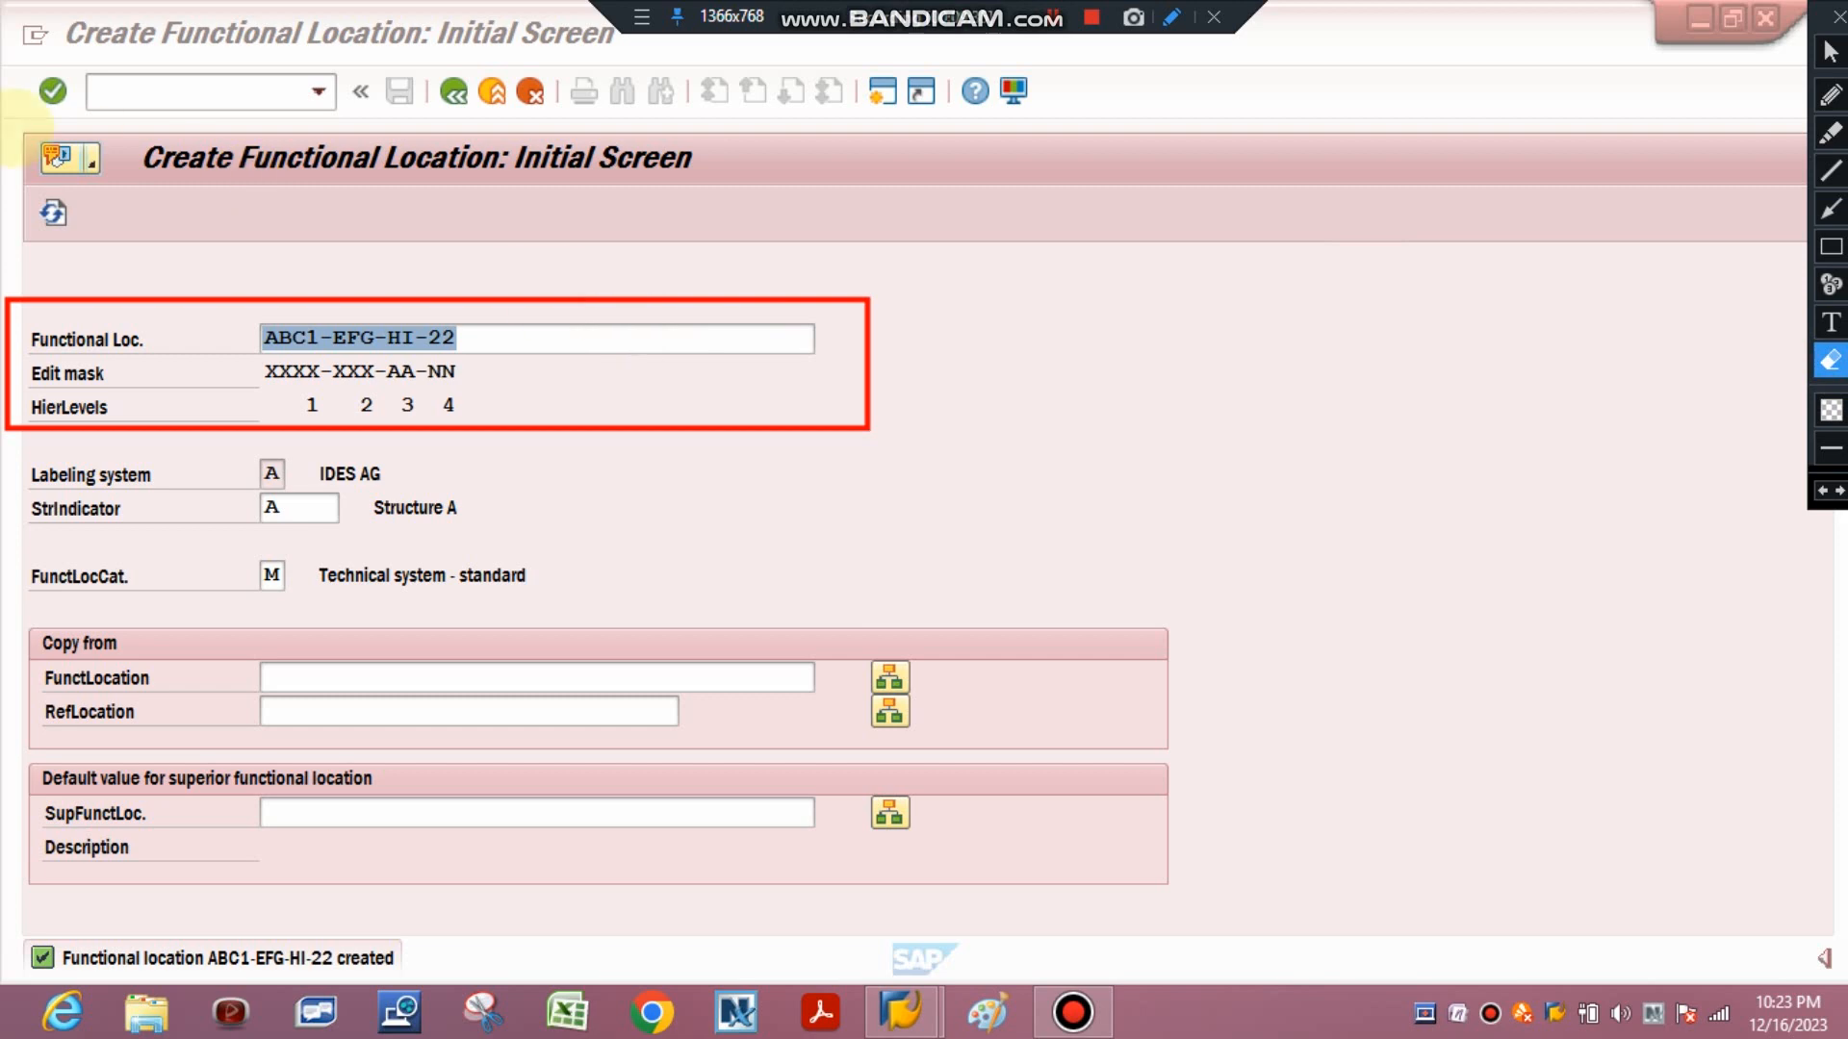
mouse_move(2, 266)
mouse_down()
mouse_move(555, 498)
mouse_move(871, 511)
mouse_up()
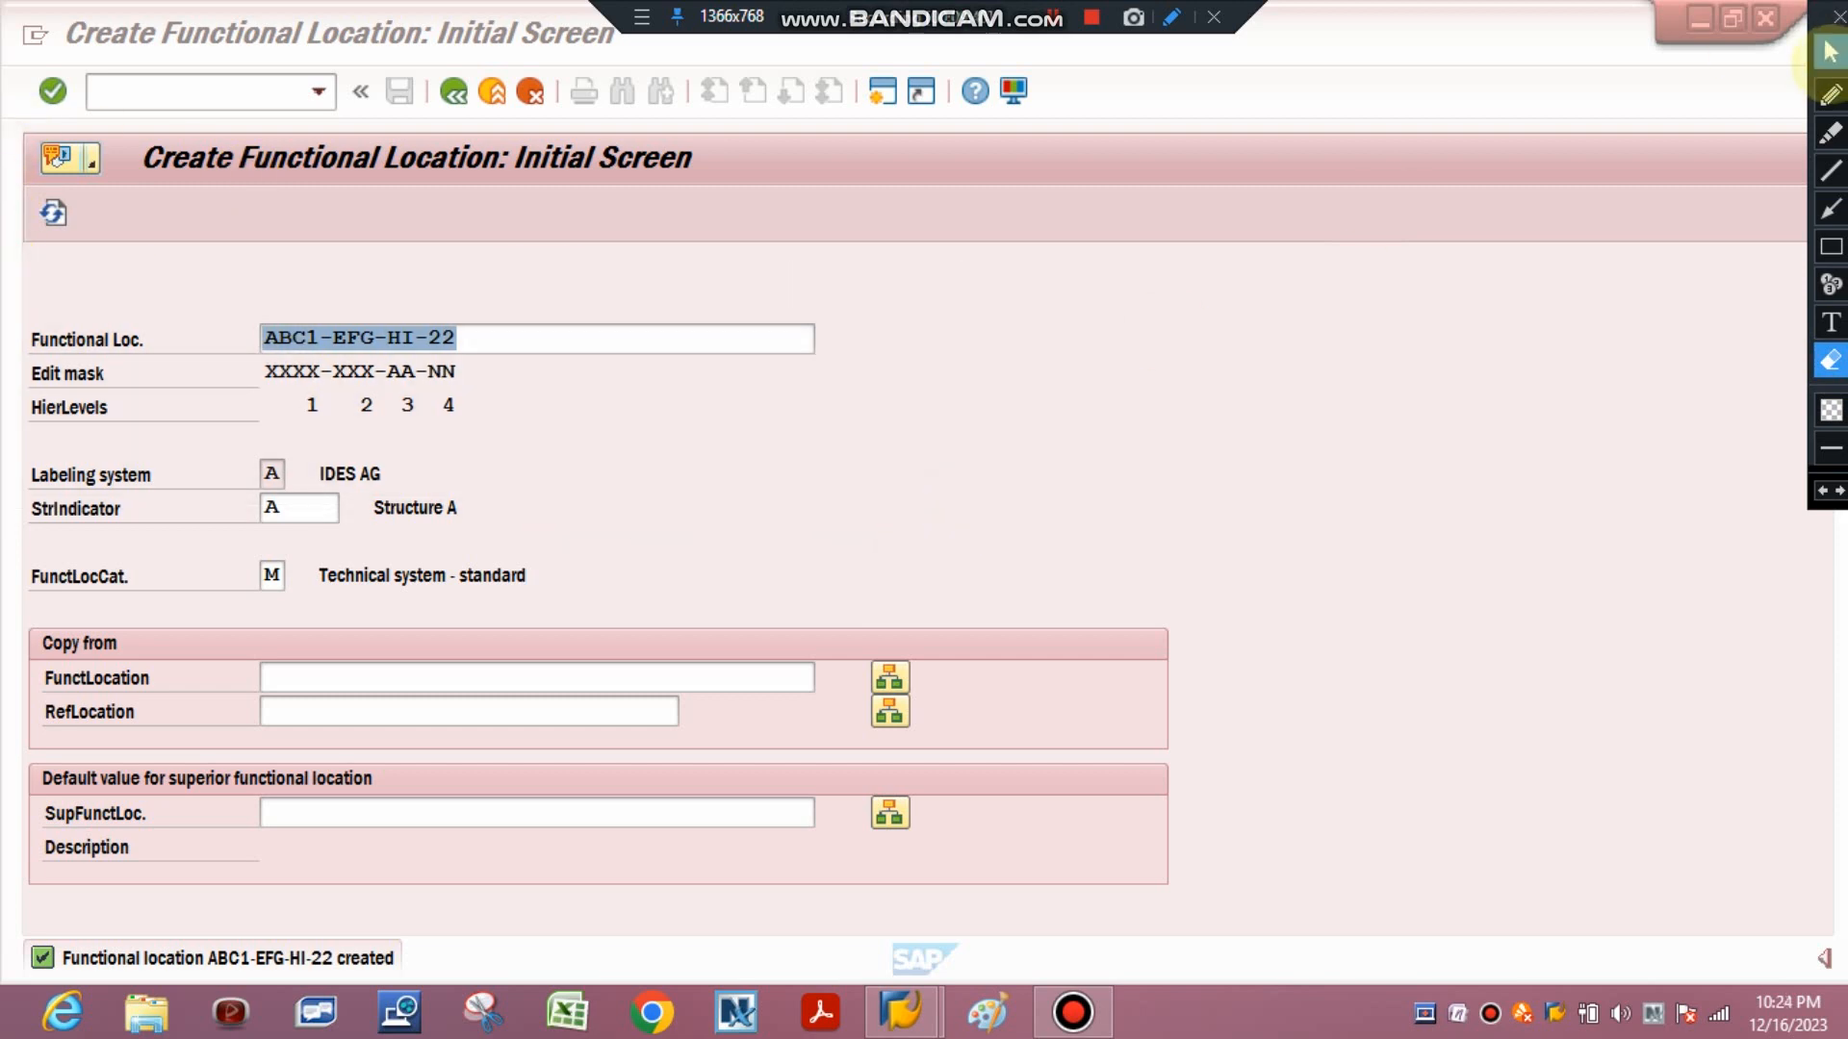
click(1830, 51)
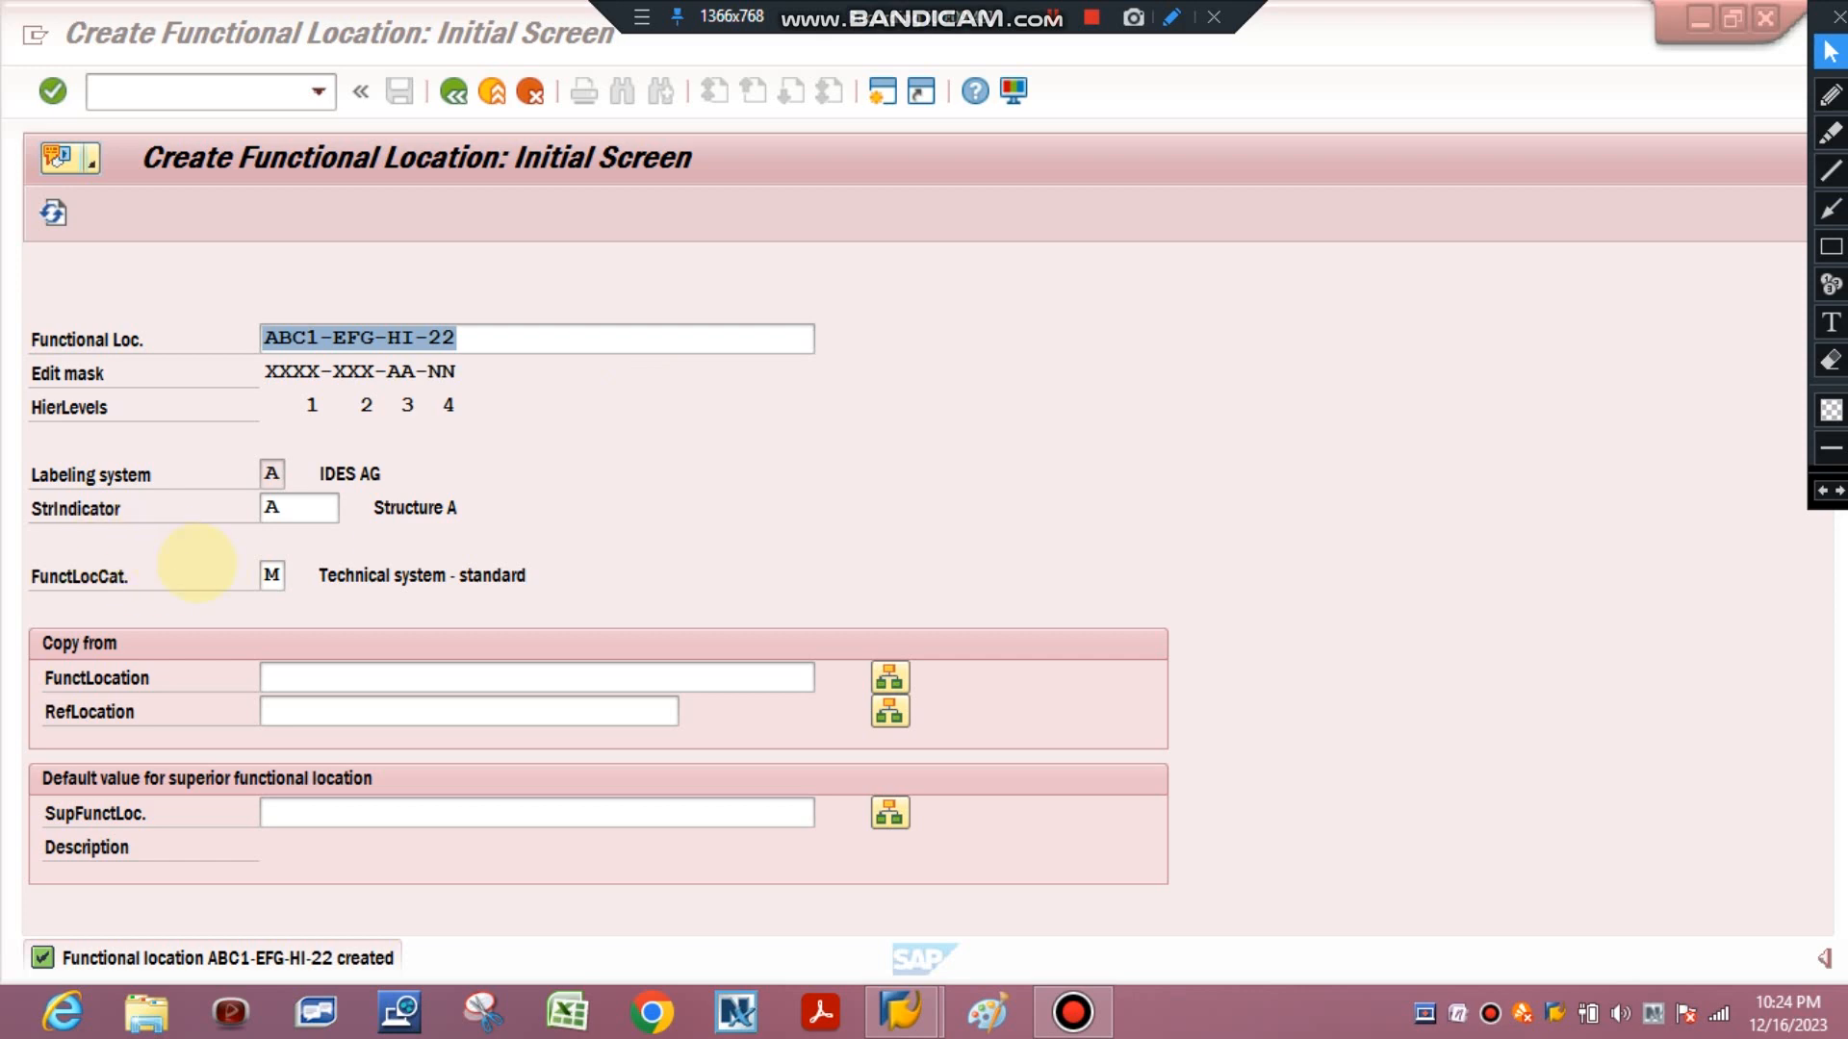
Open the labeling system value help to view the user profile entries, then close it.
click(271, 473)
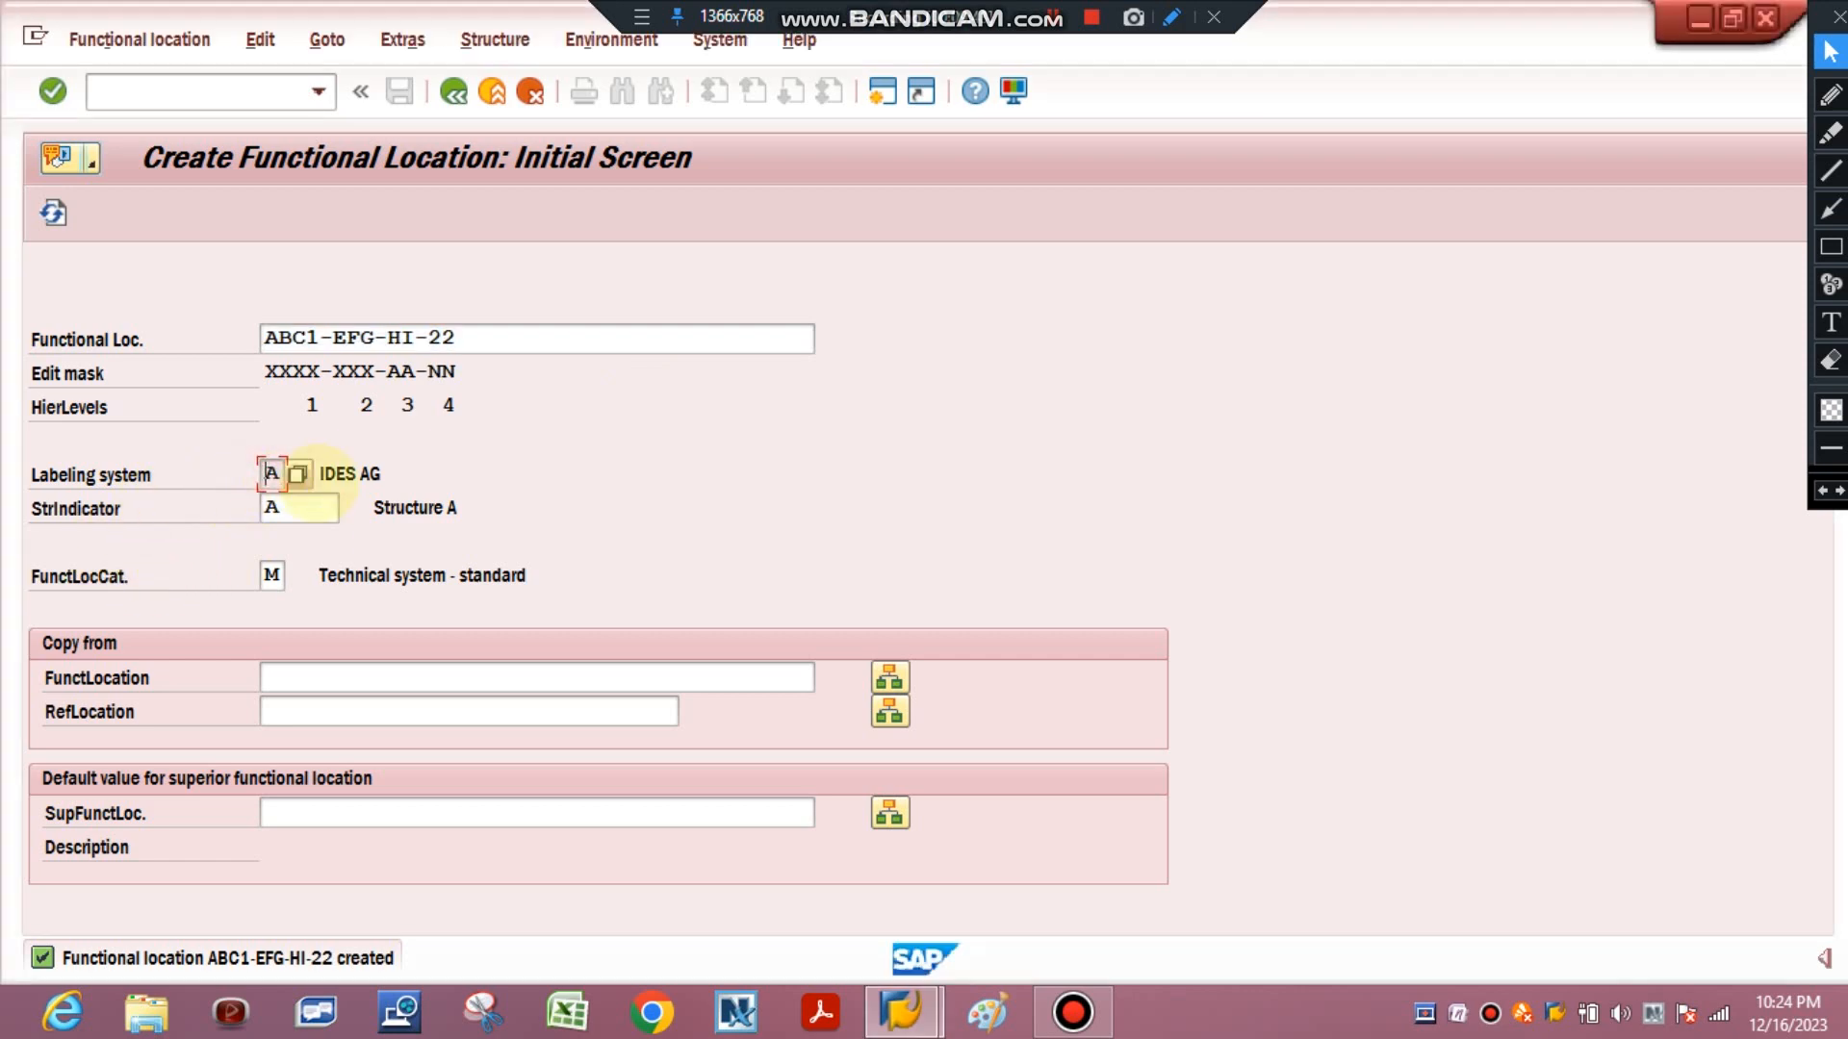
click(291, 474)
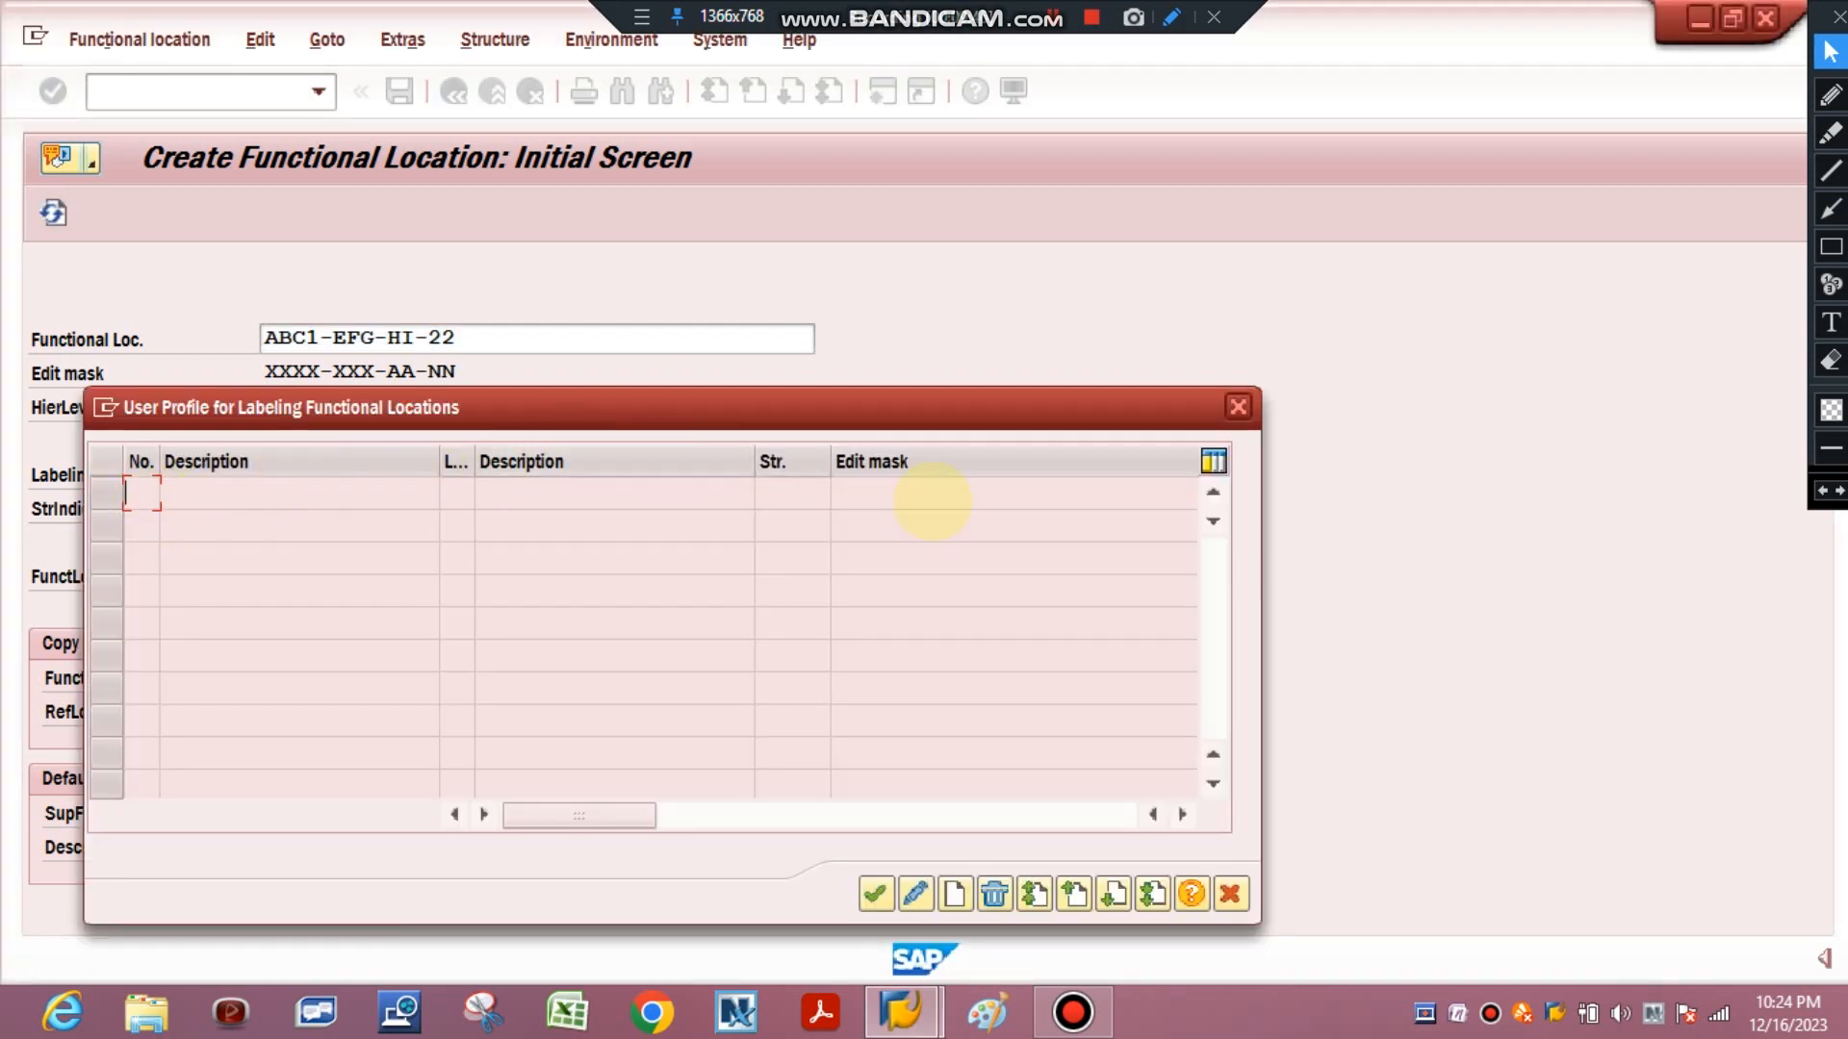
click(873, 895)
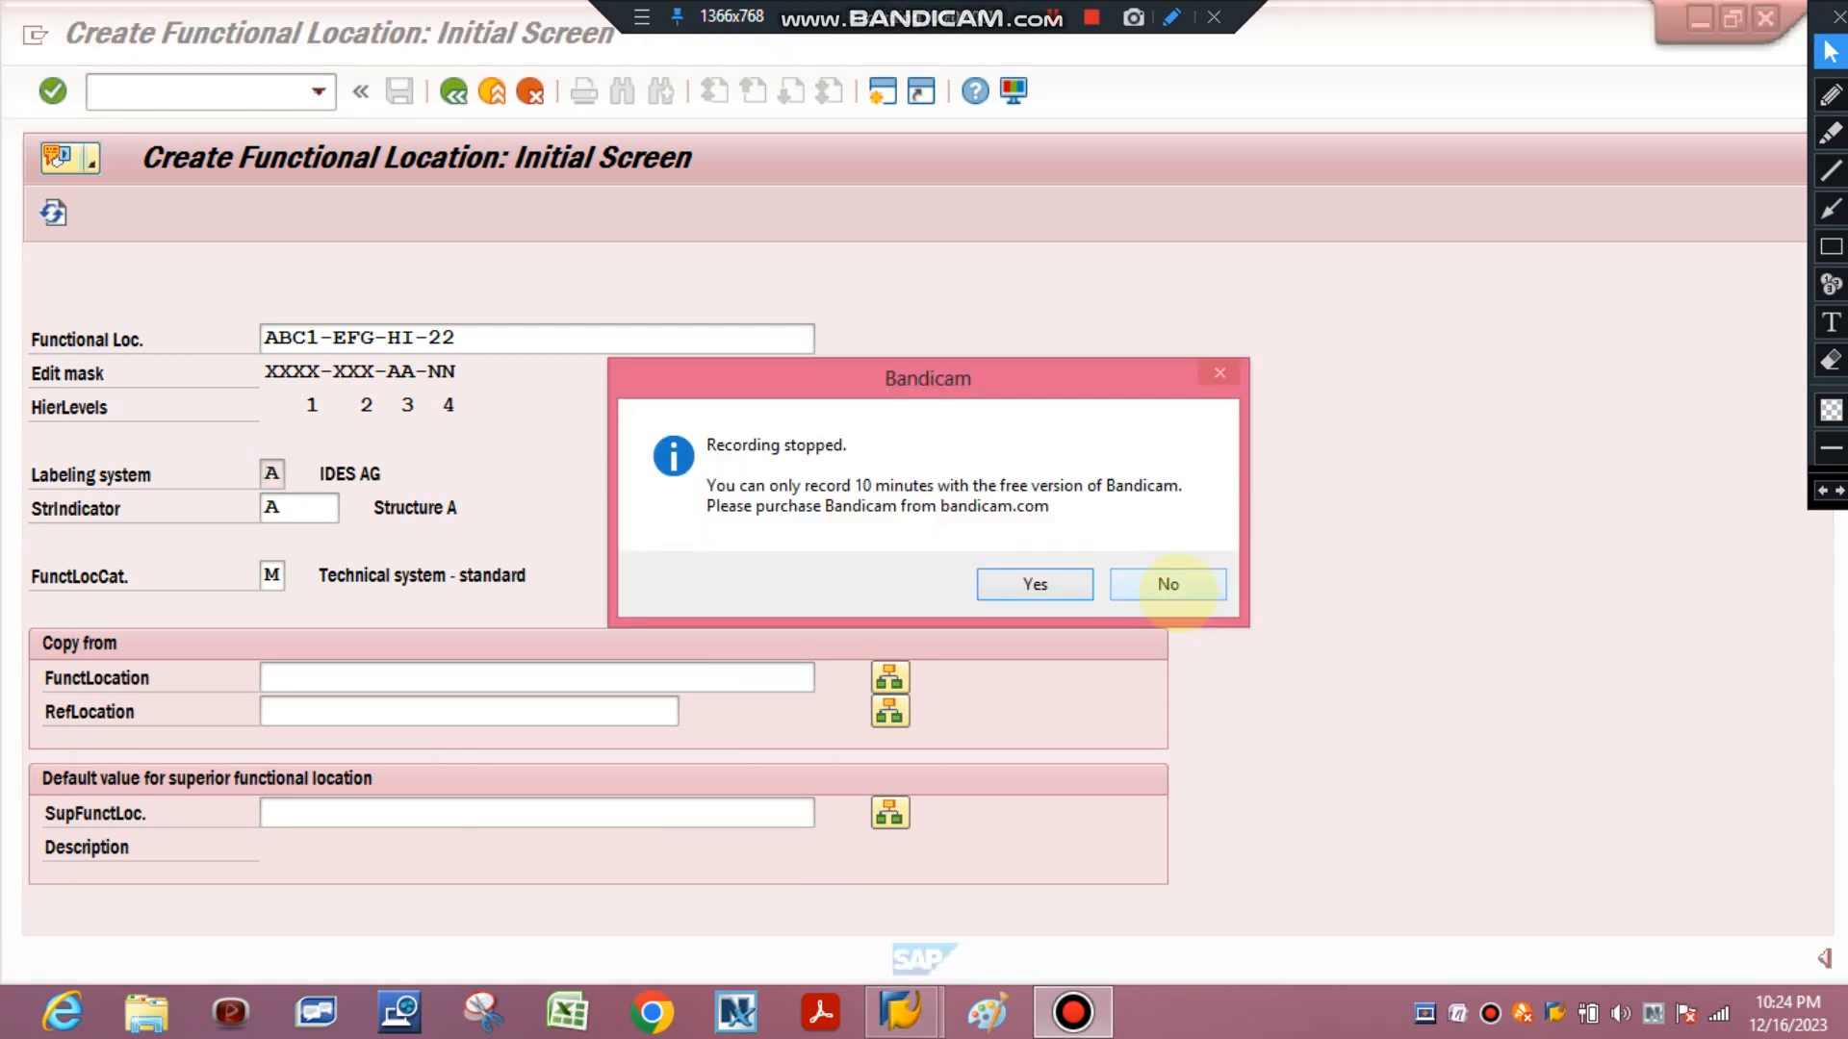
click(1176, 589)
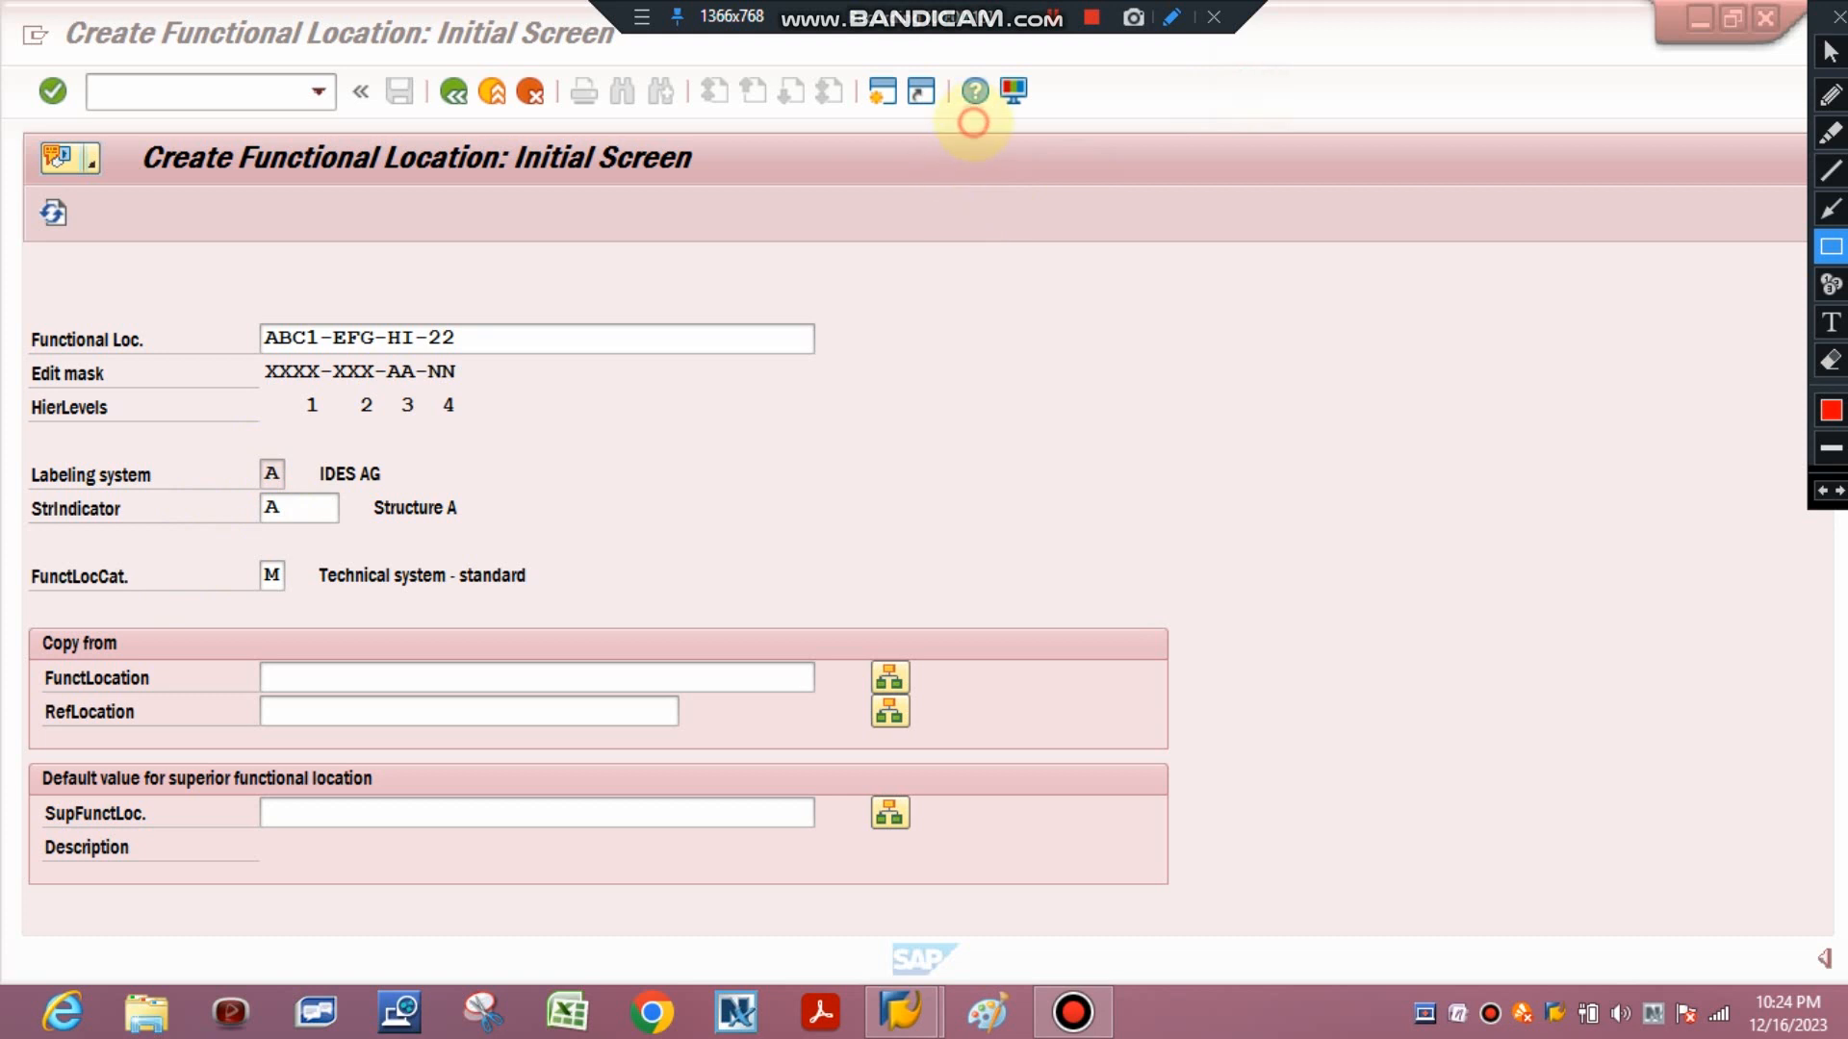
drag(972, 122, 1332, 265)
drag(1465, 311, 1522, 303)
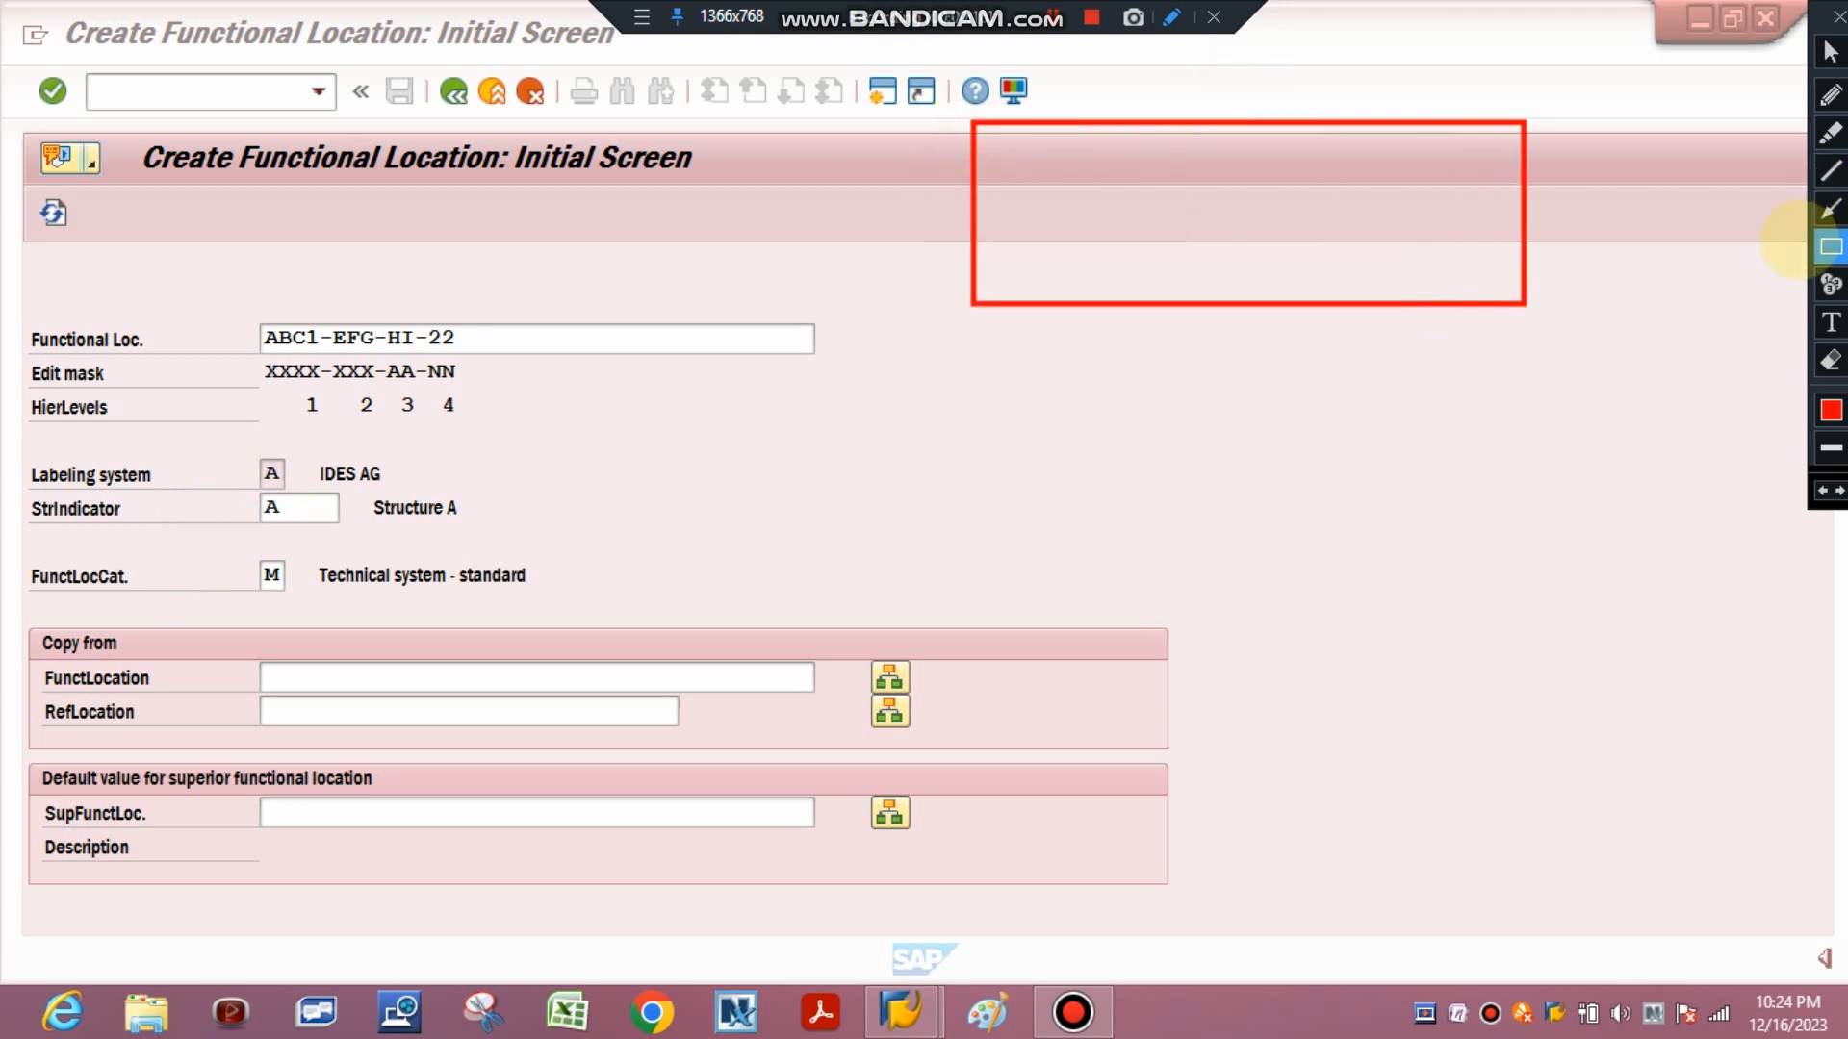
click(1832, 361)
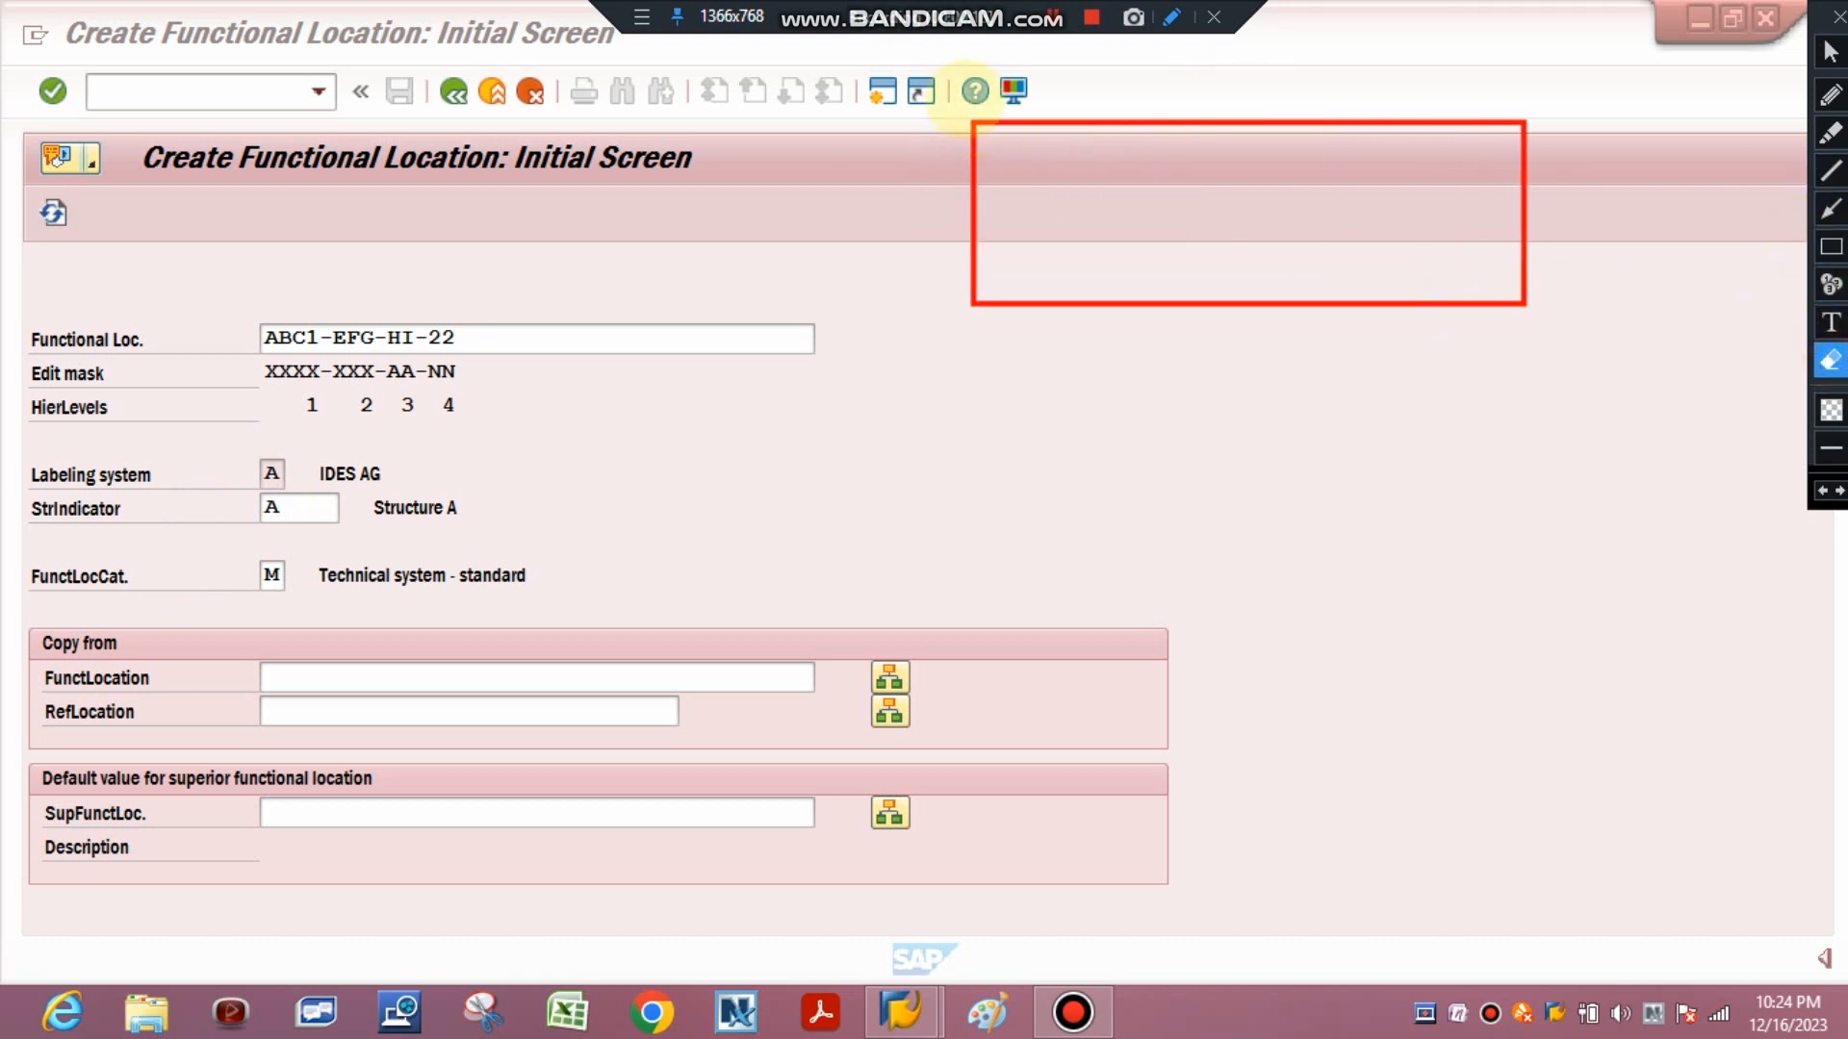
mouse_move(960, 112)
mouse_down()
mouse_move(1303, 259)
mouse_move(1490, 308)
mouse_move(1597, 397)
mouse_up()
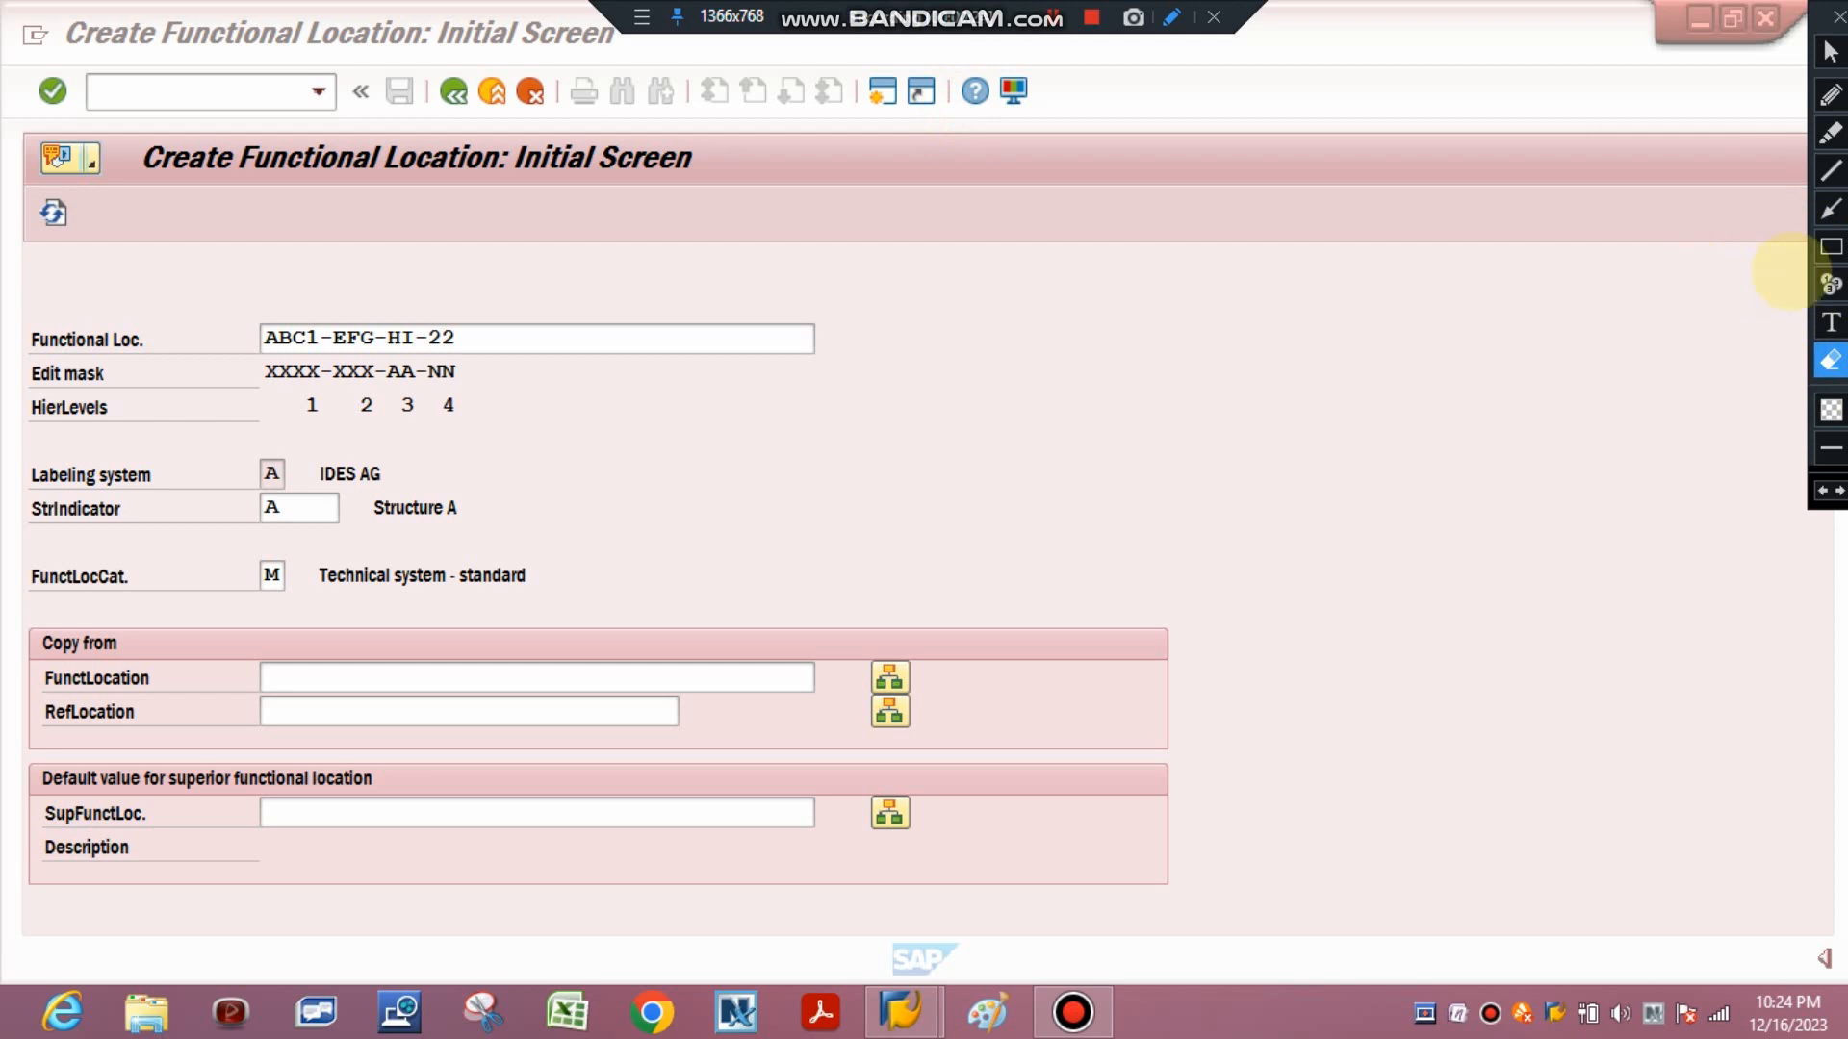
click(1831, 51)
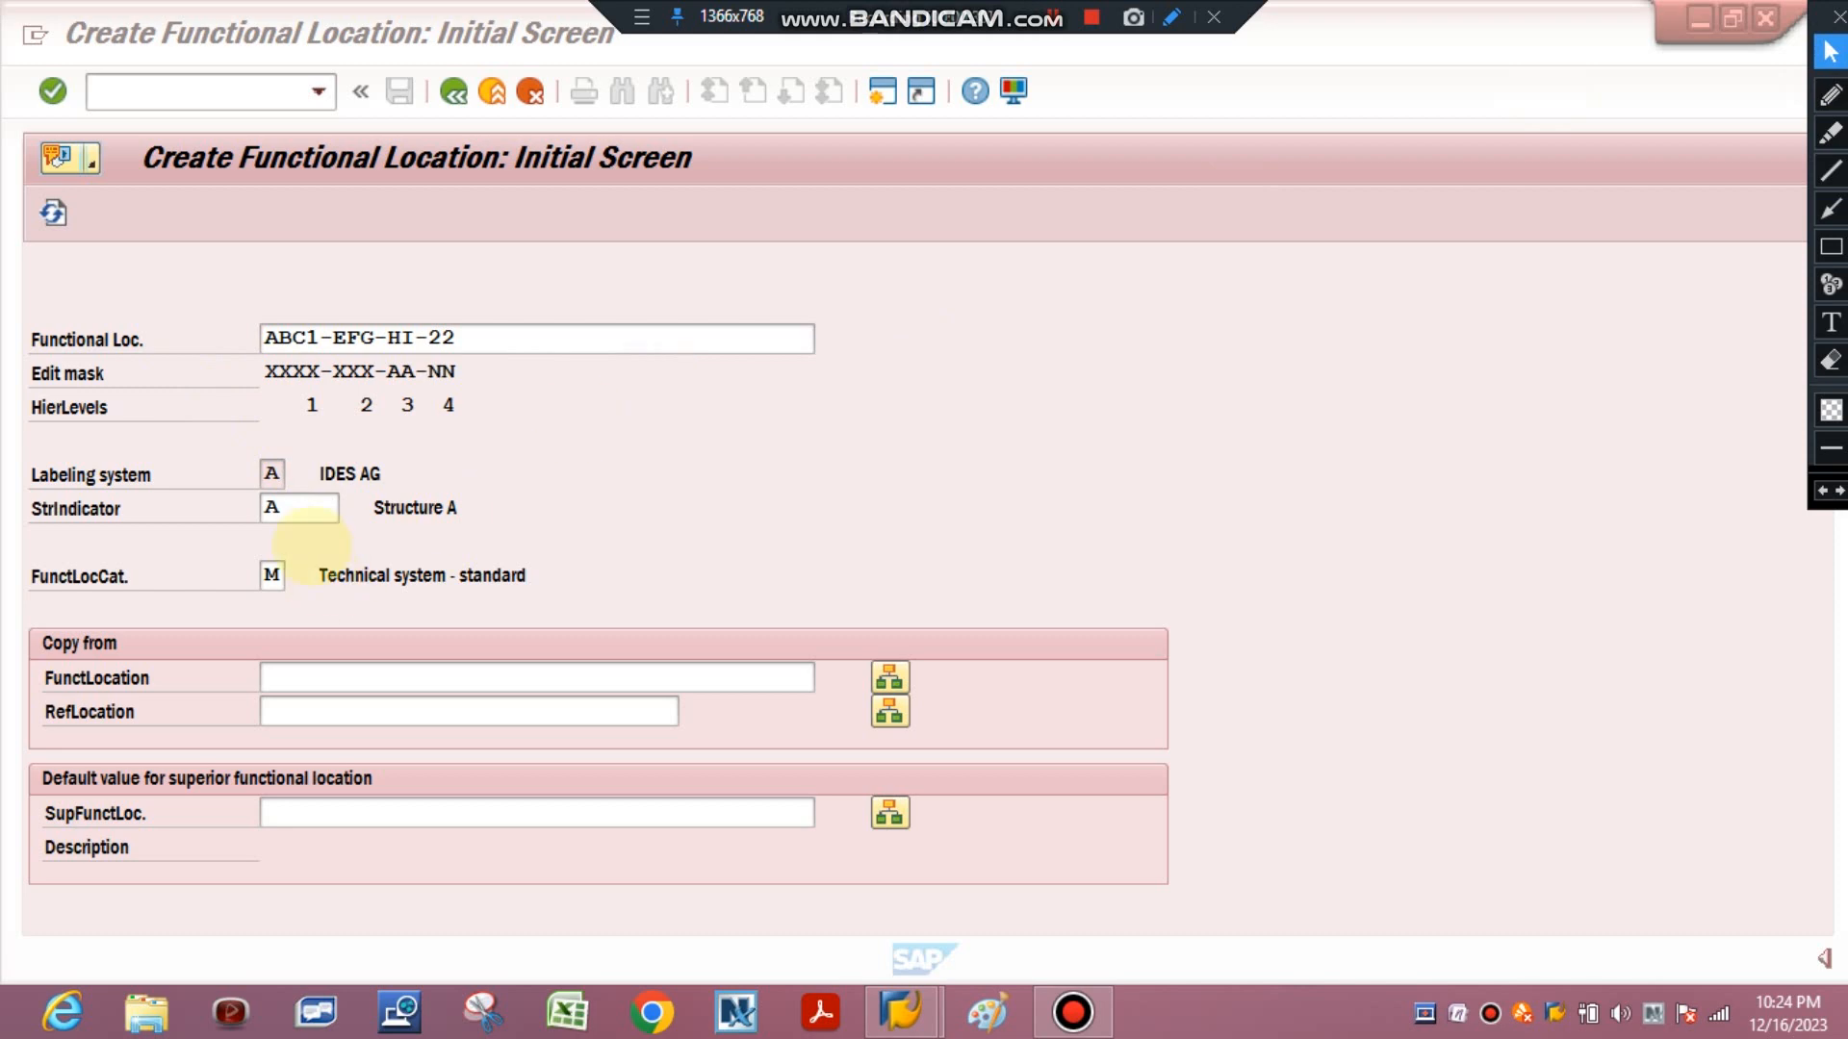
Change the structure indicator to C (Structure C) using its value list and confirm.
click(353, 507)
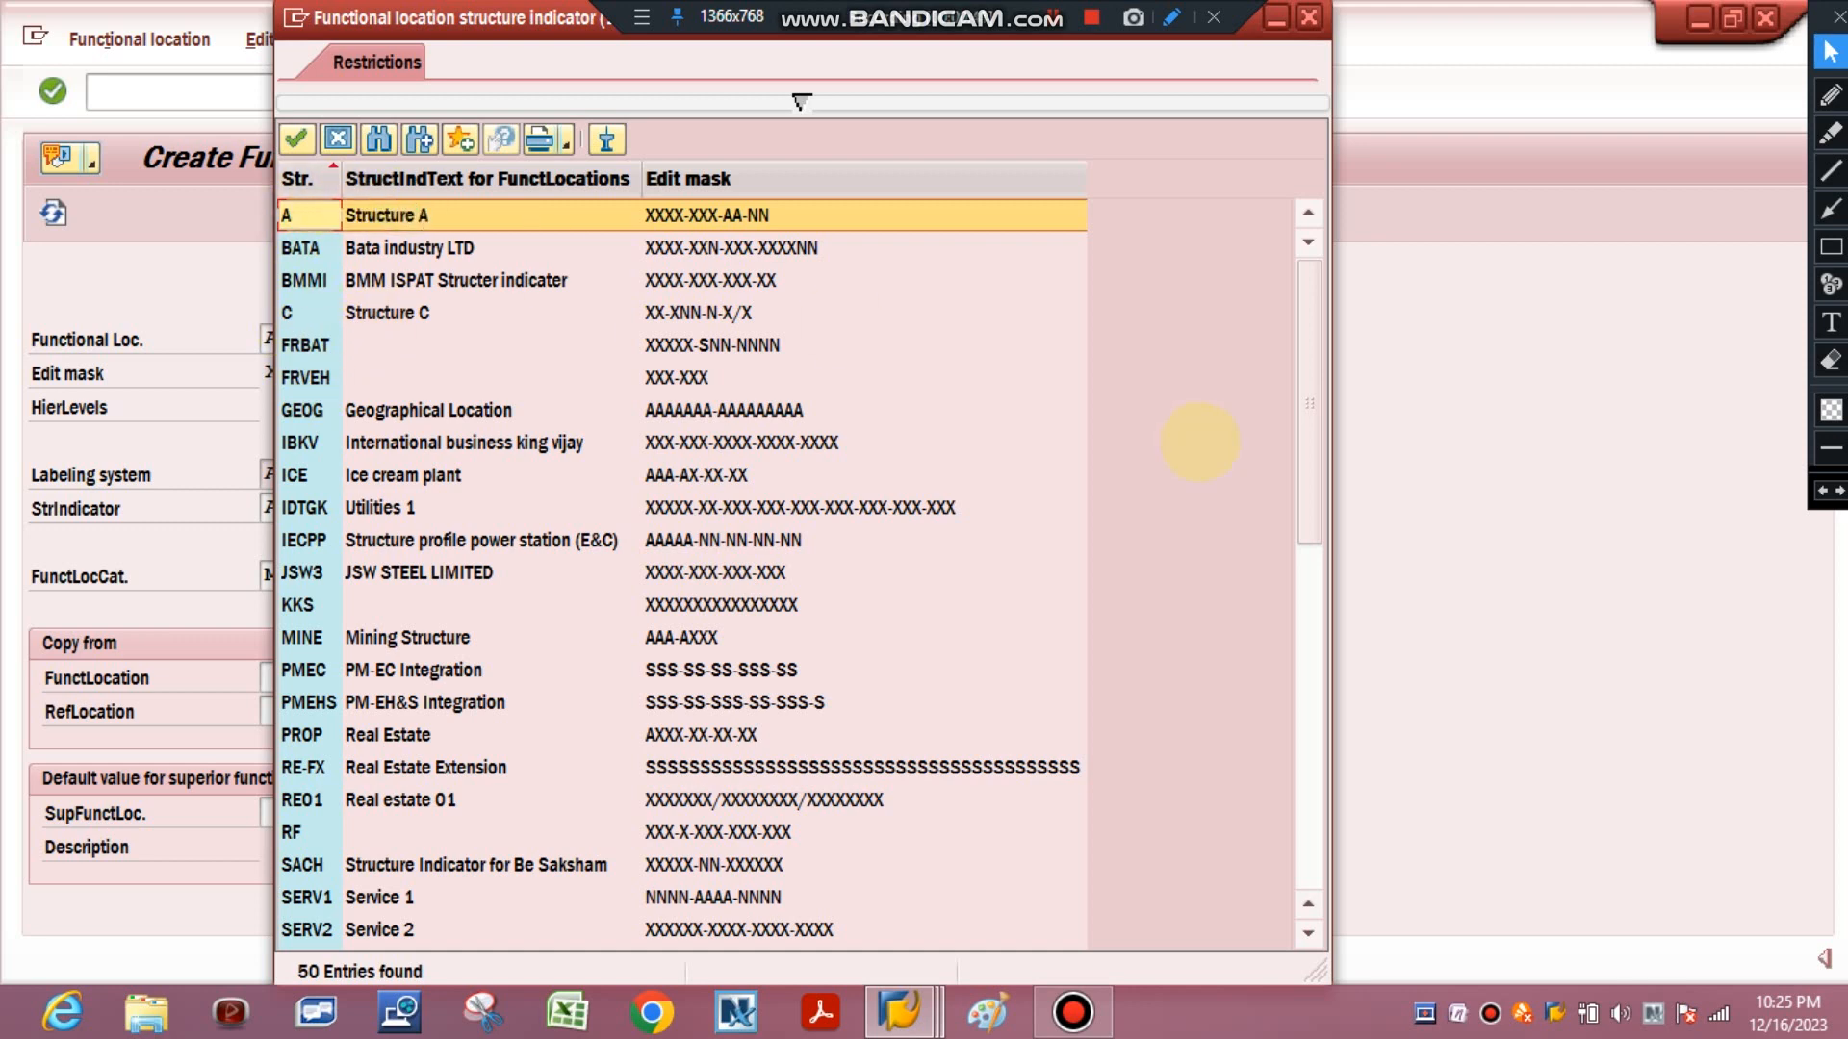
mouse_move(1309, 474)
mouse_down()
mouse_move(1258, 858)
mouse_move(1280, 919)
mouse_move(1320, 481)
mouse_up()
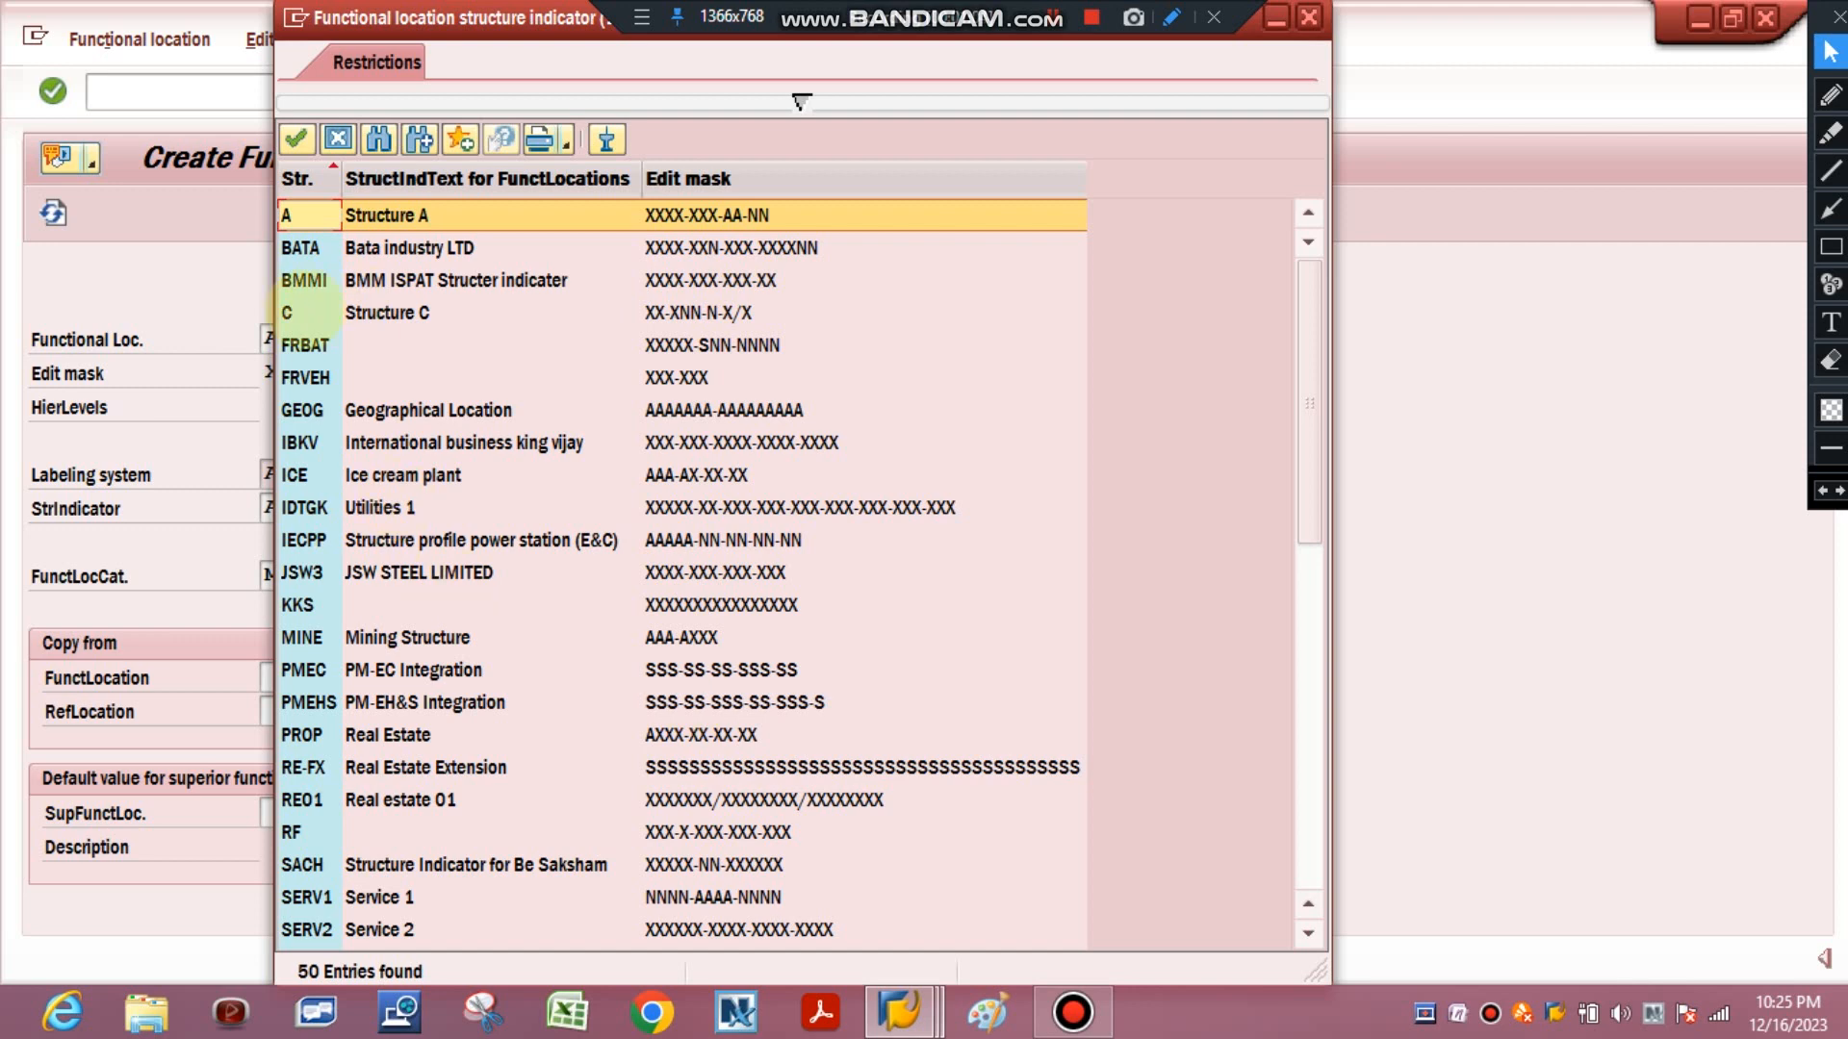
double_click(301, 309)
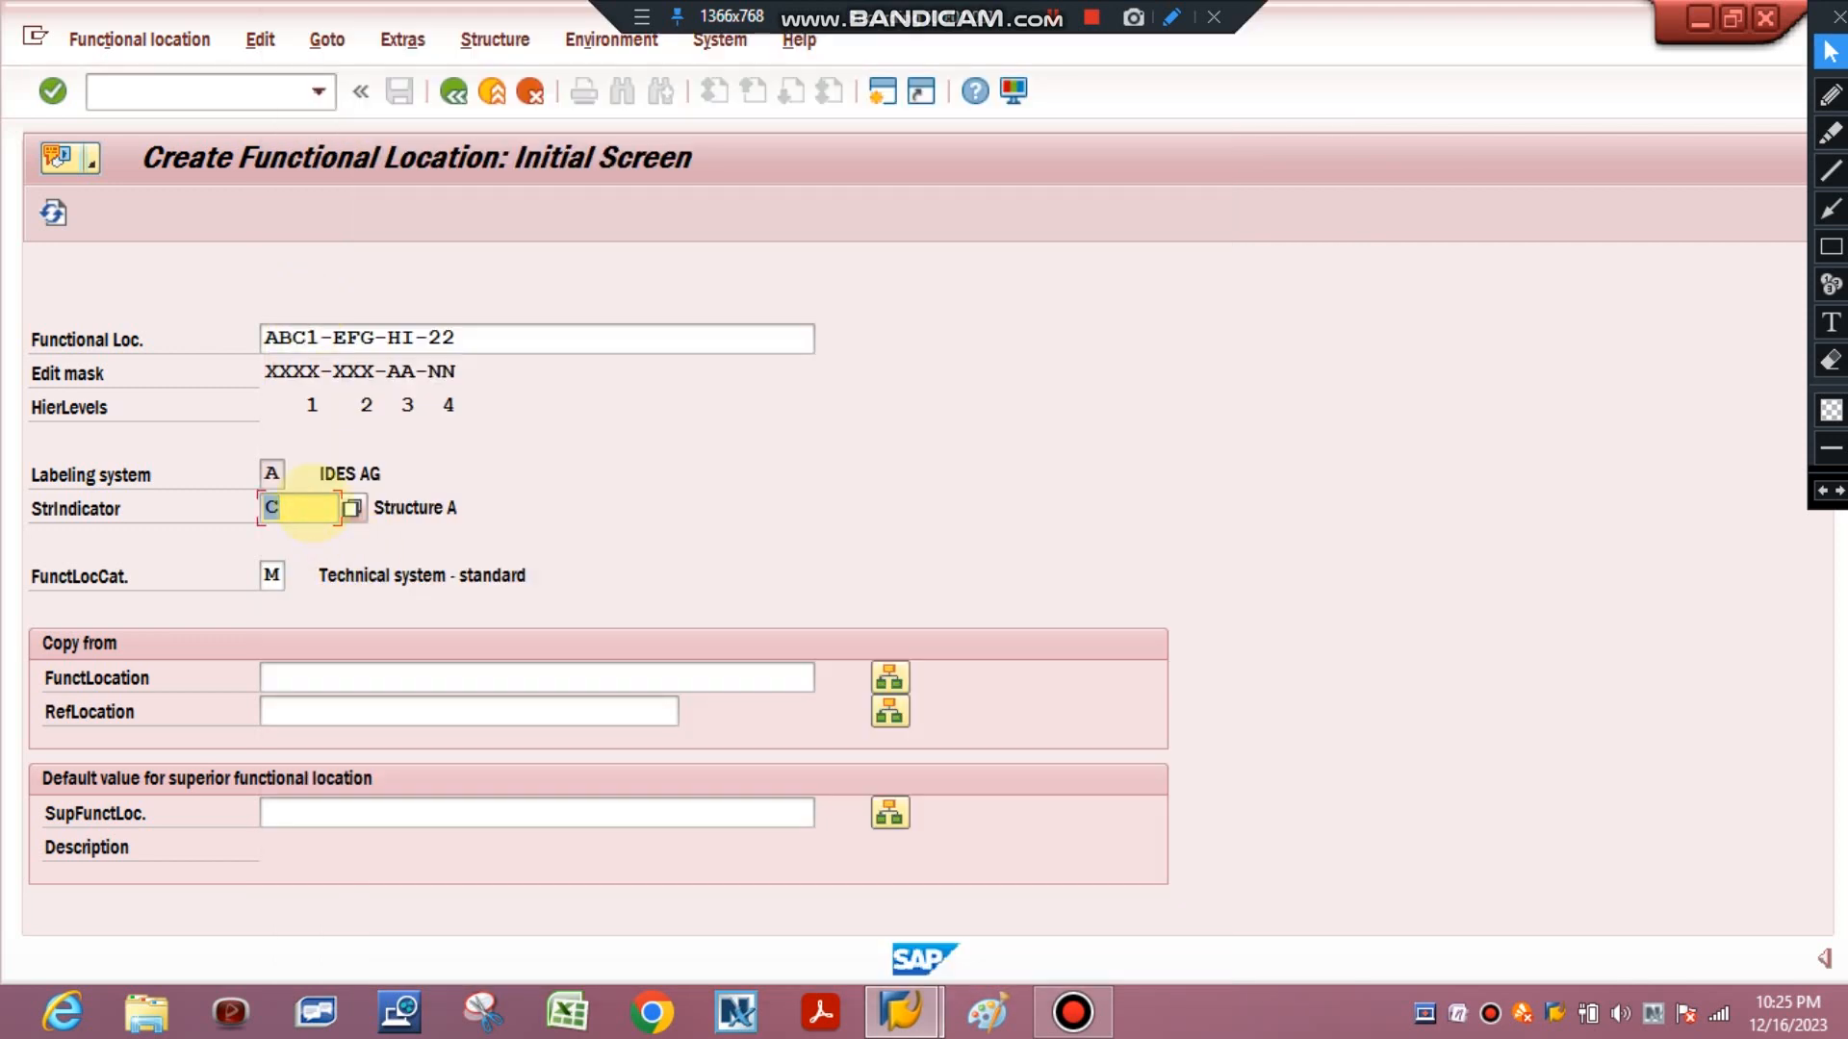
key(Return)
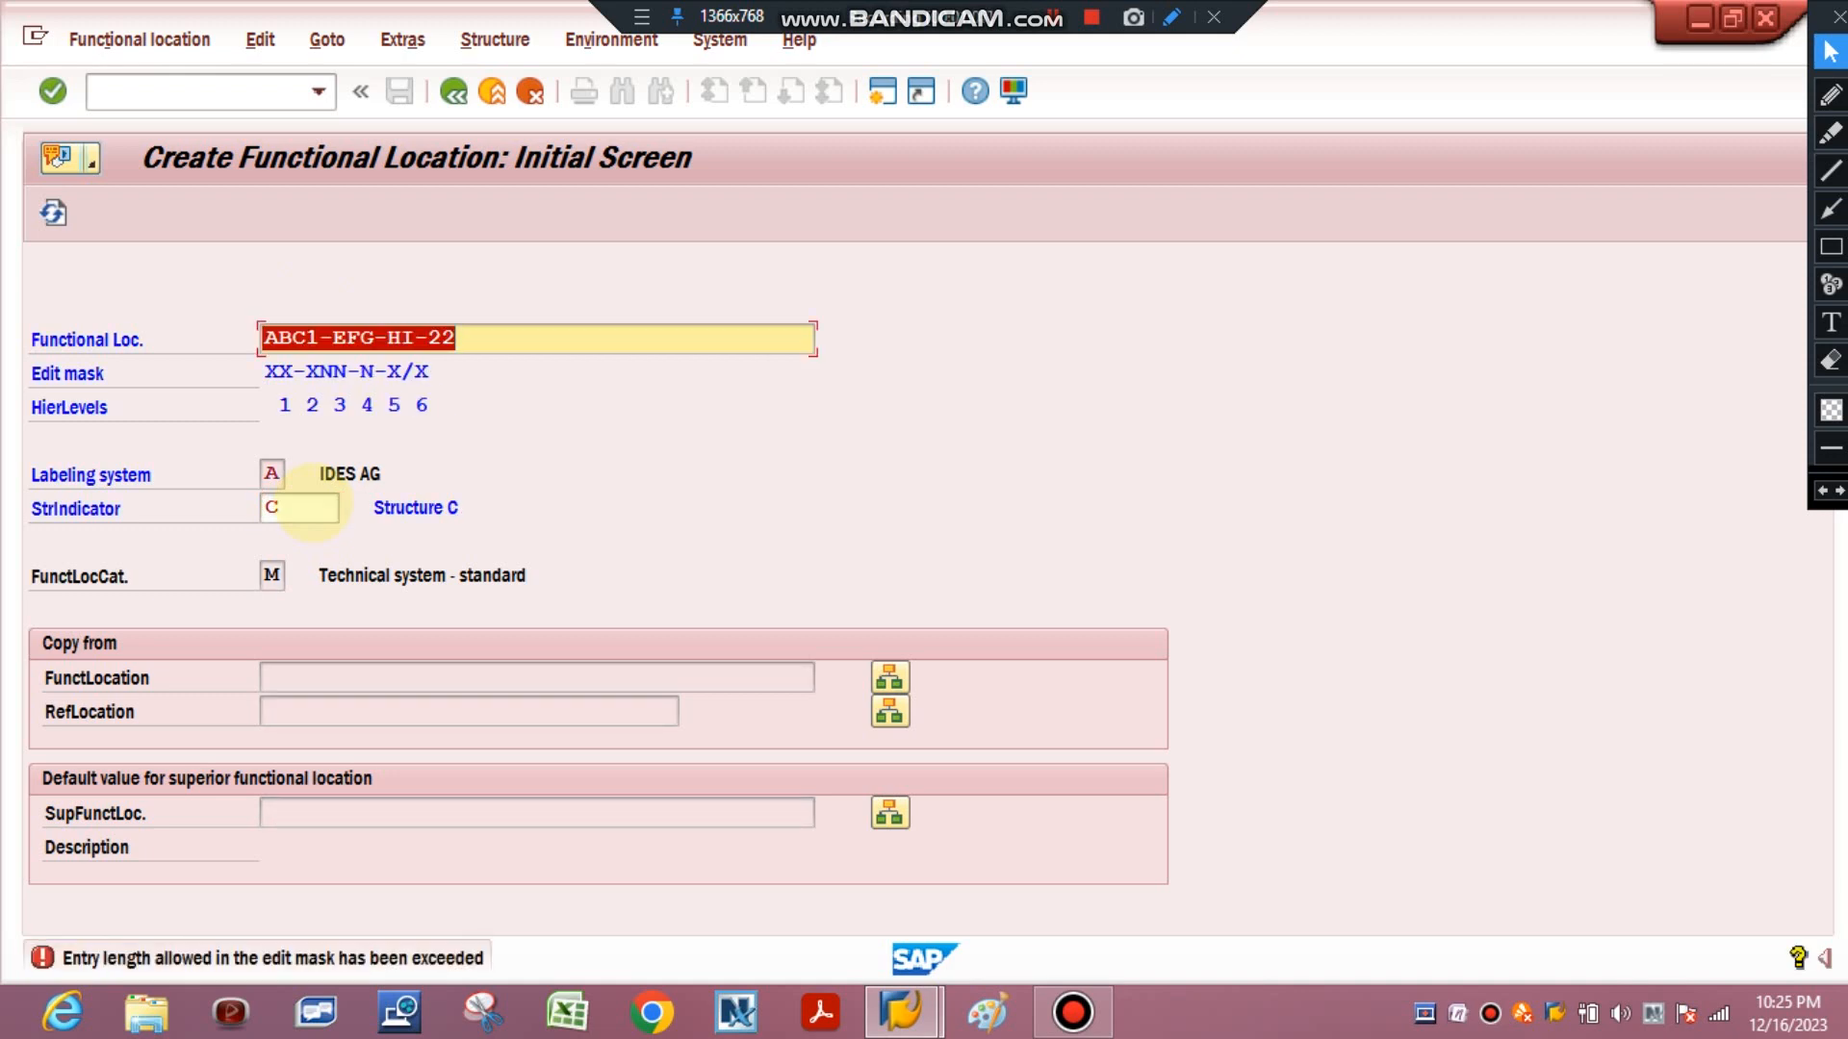
Enter functional location 1A-A22-2-1/2 matching the XX-XNN-N-X/X mask and continue to the master data screen.
key(BackSpace)
key(Return)
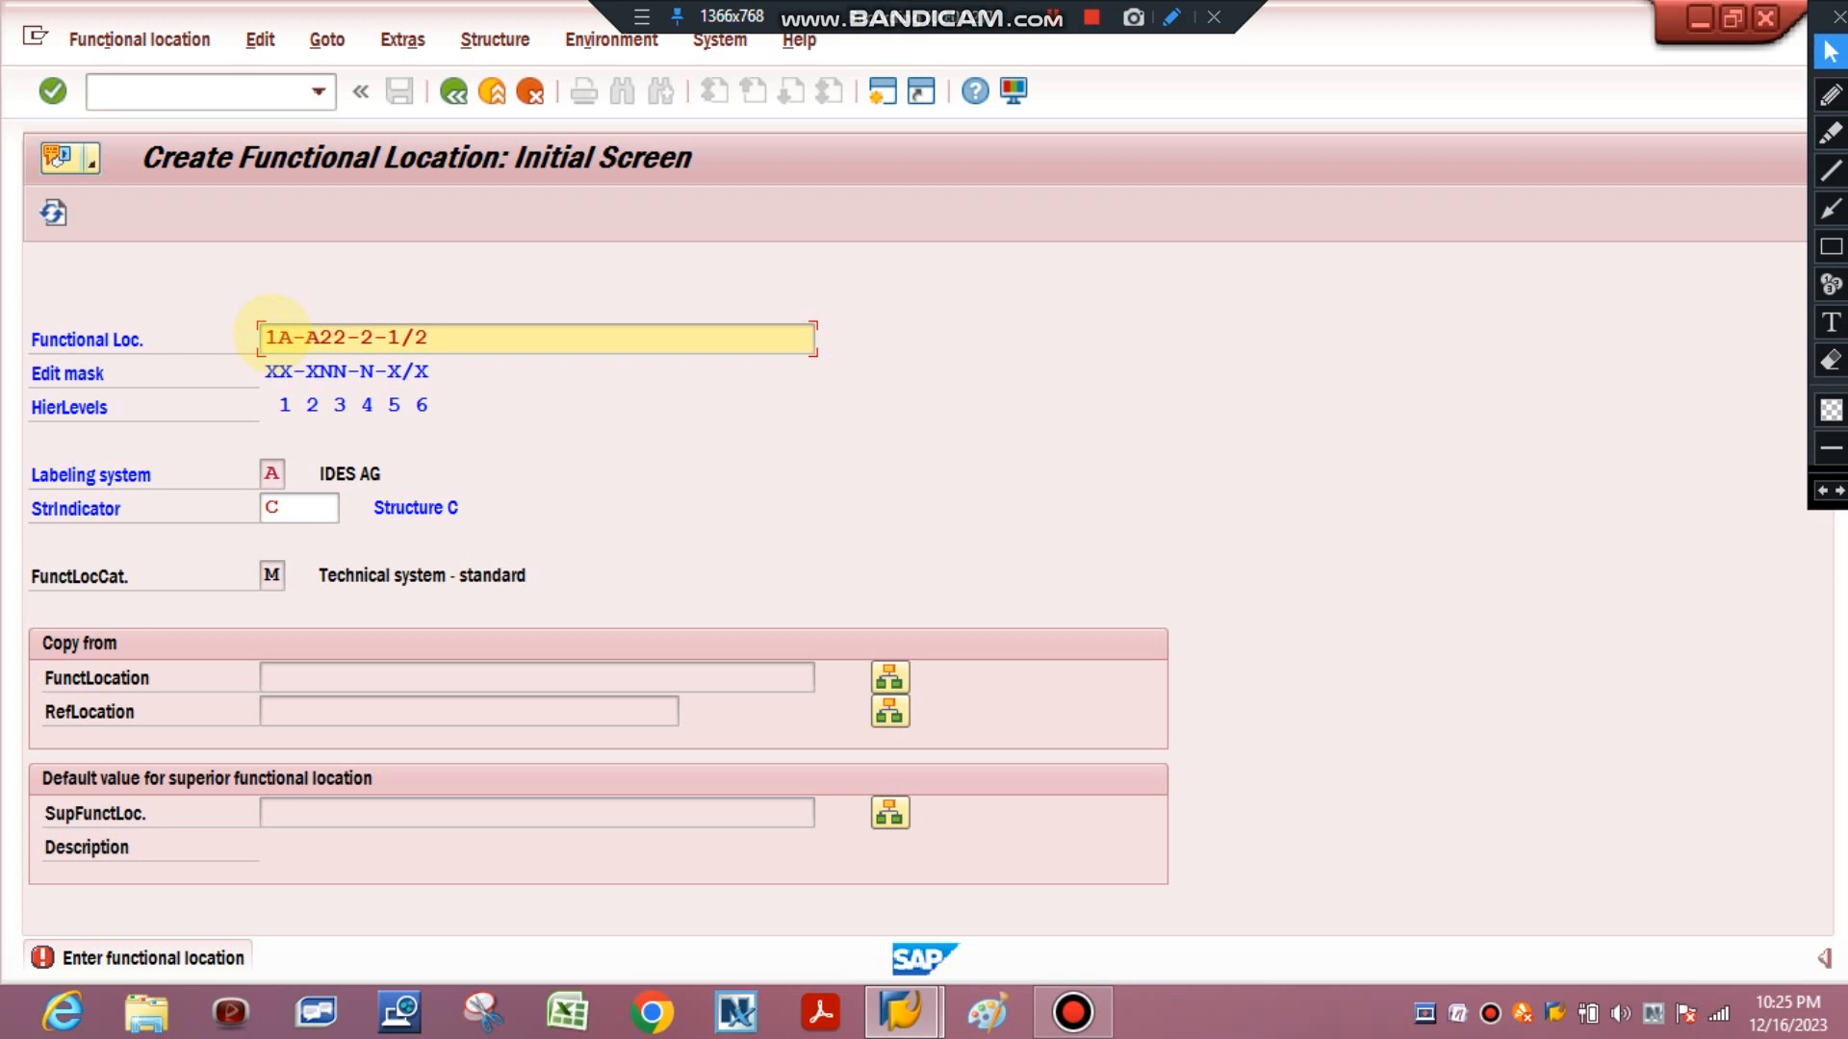
key(Return)
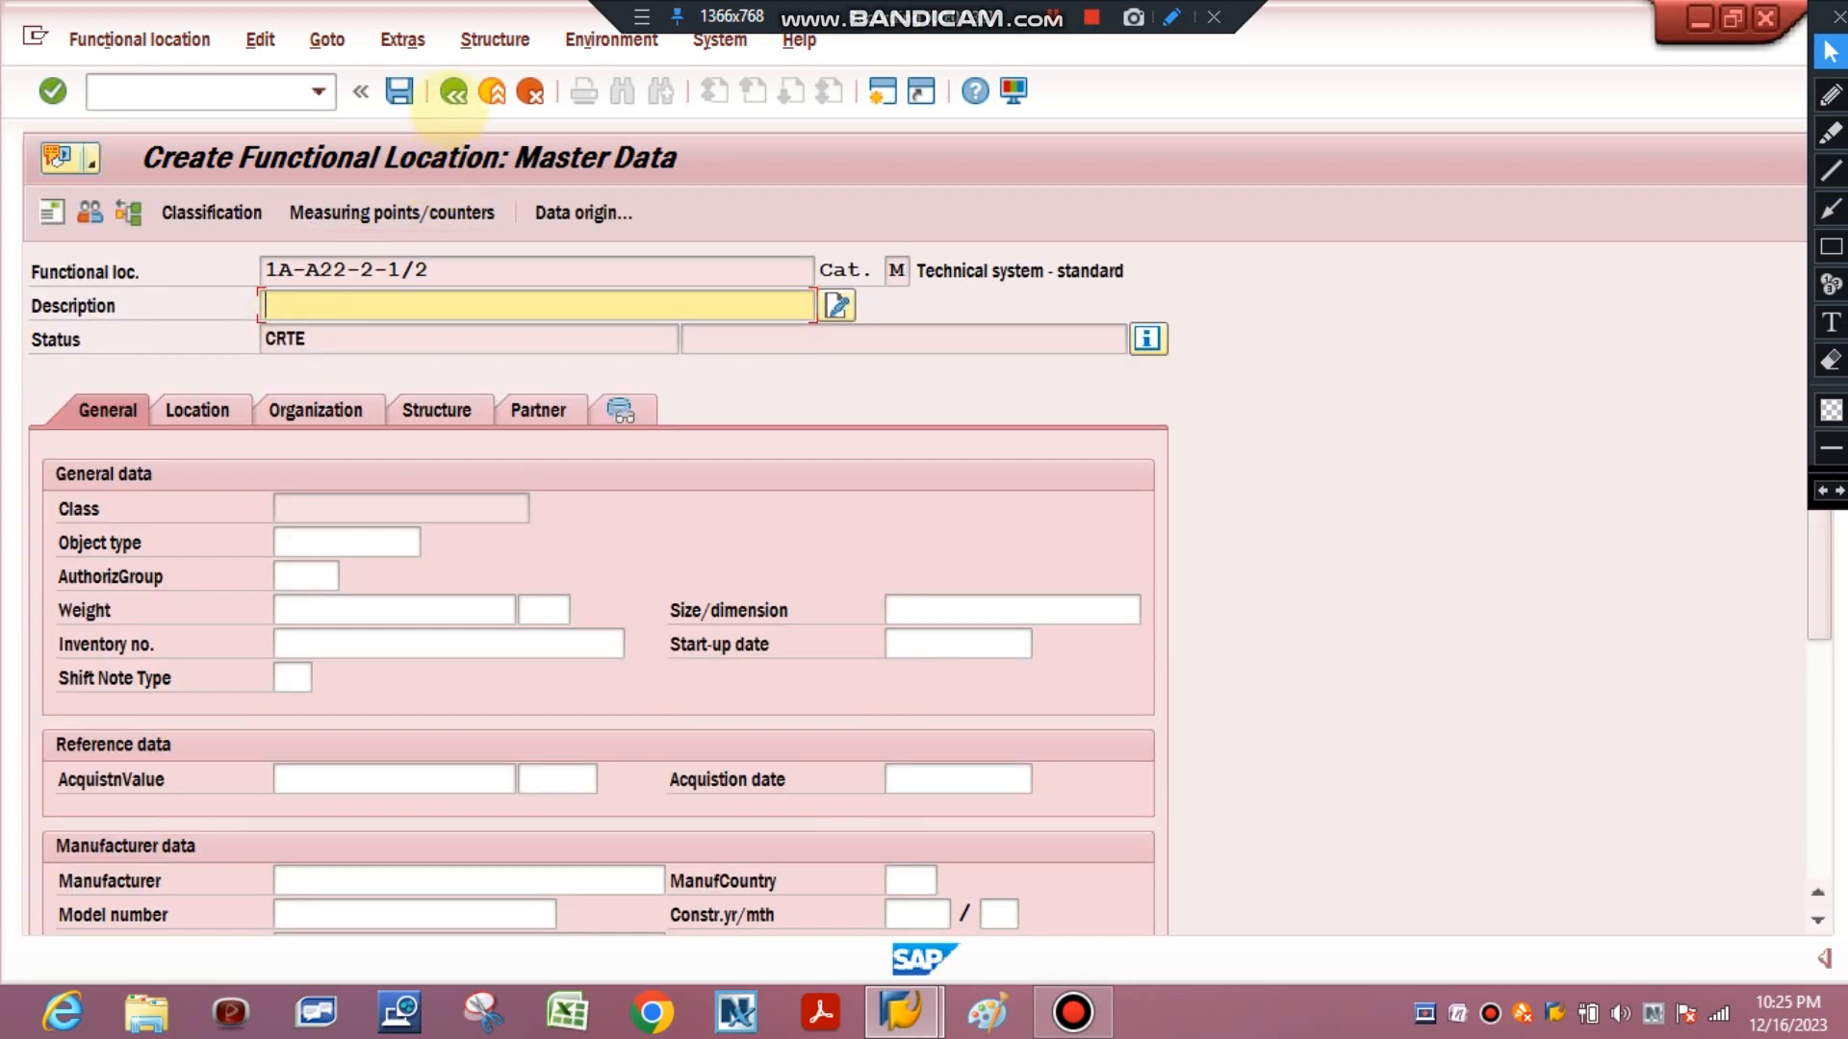
Leave the master data screen without saving to return to the initial screen.
click(452, 92)
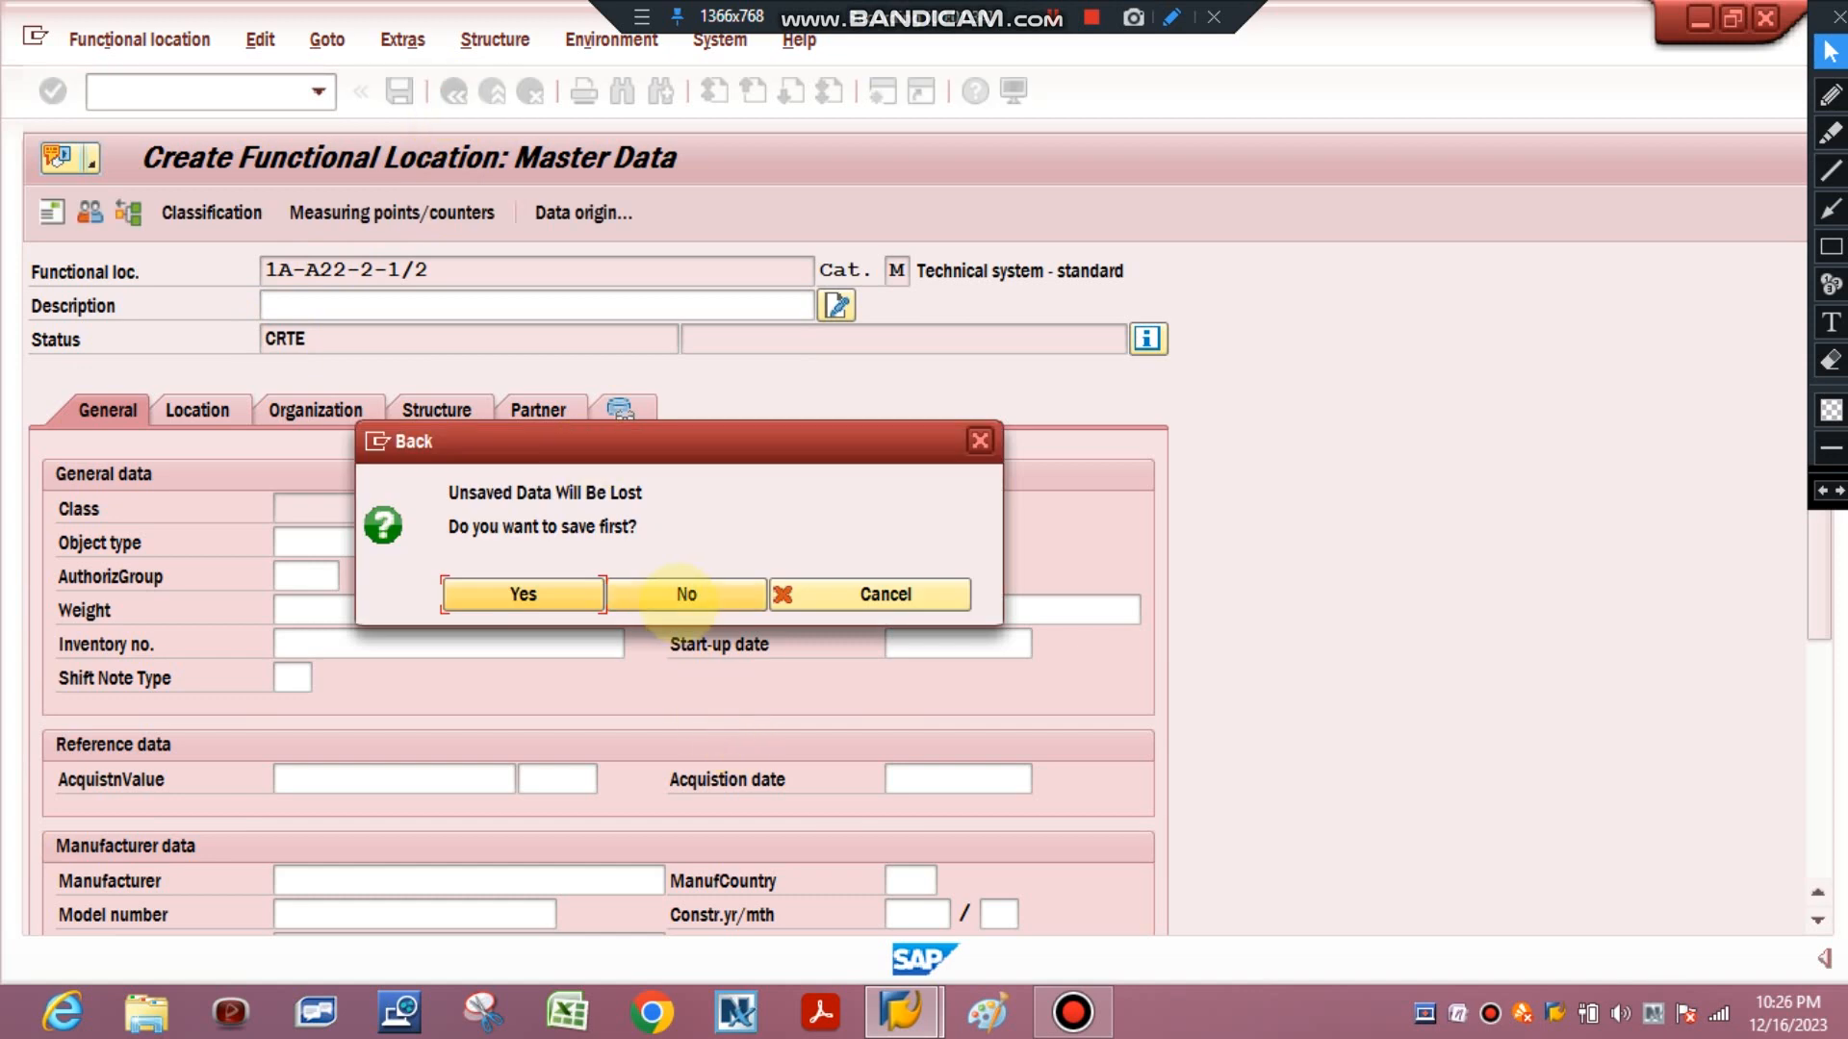
click(686, 594)
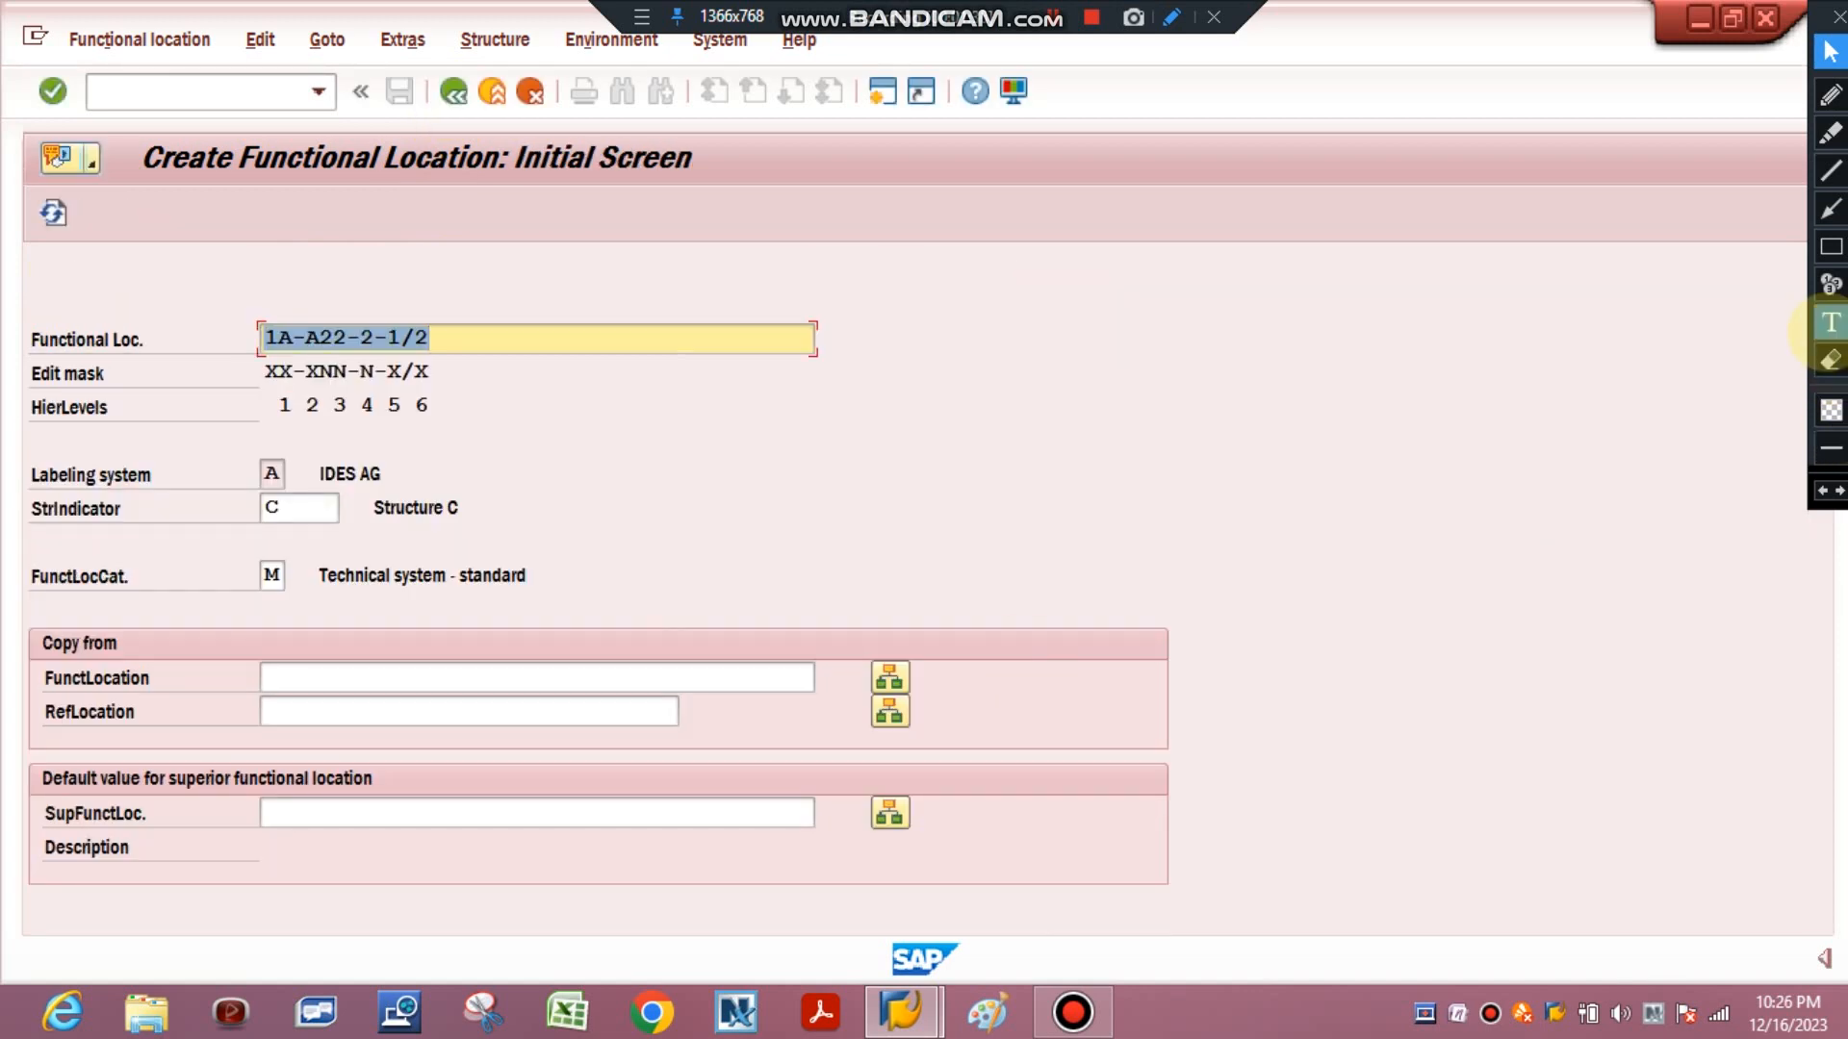
click(1830, 246)
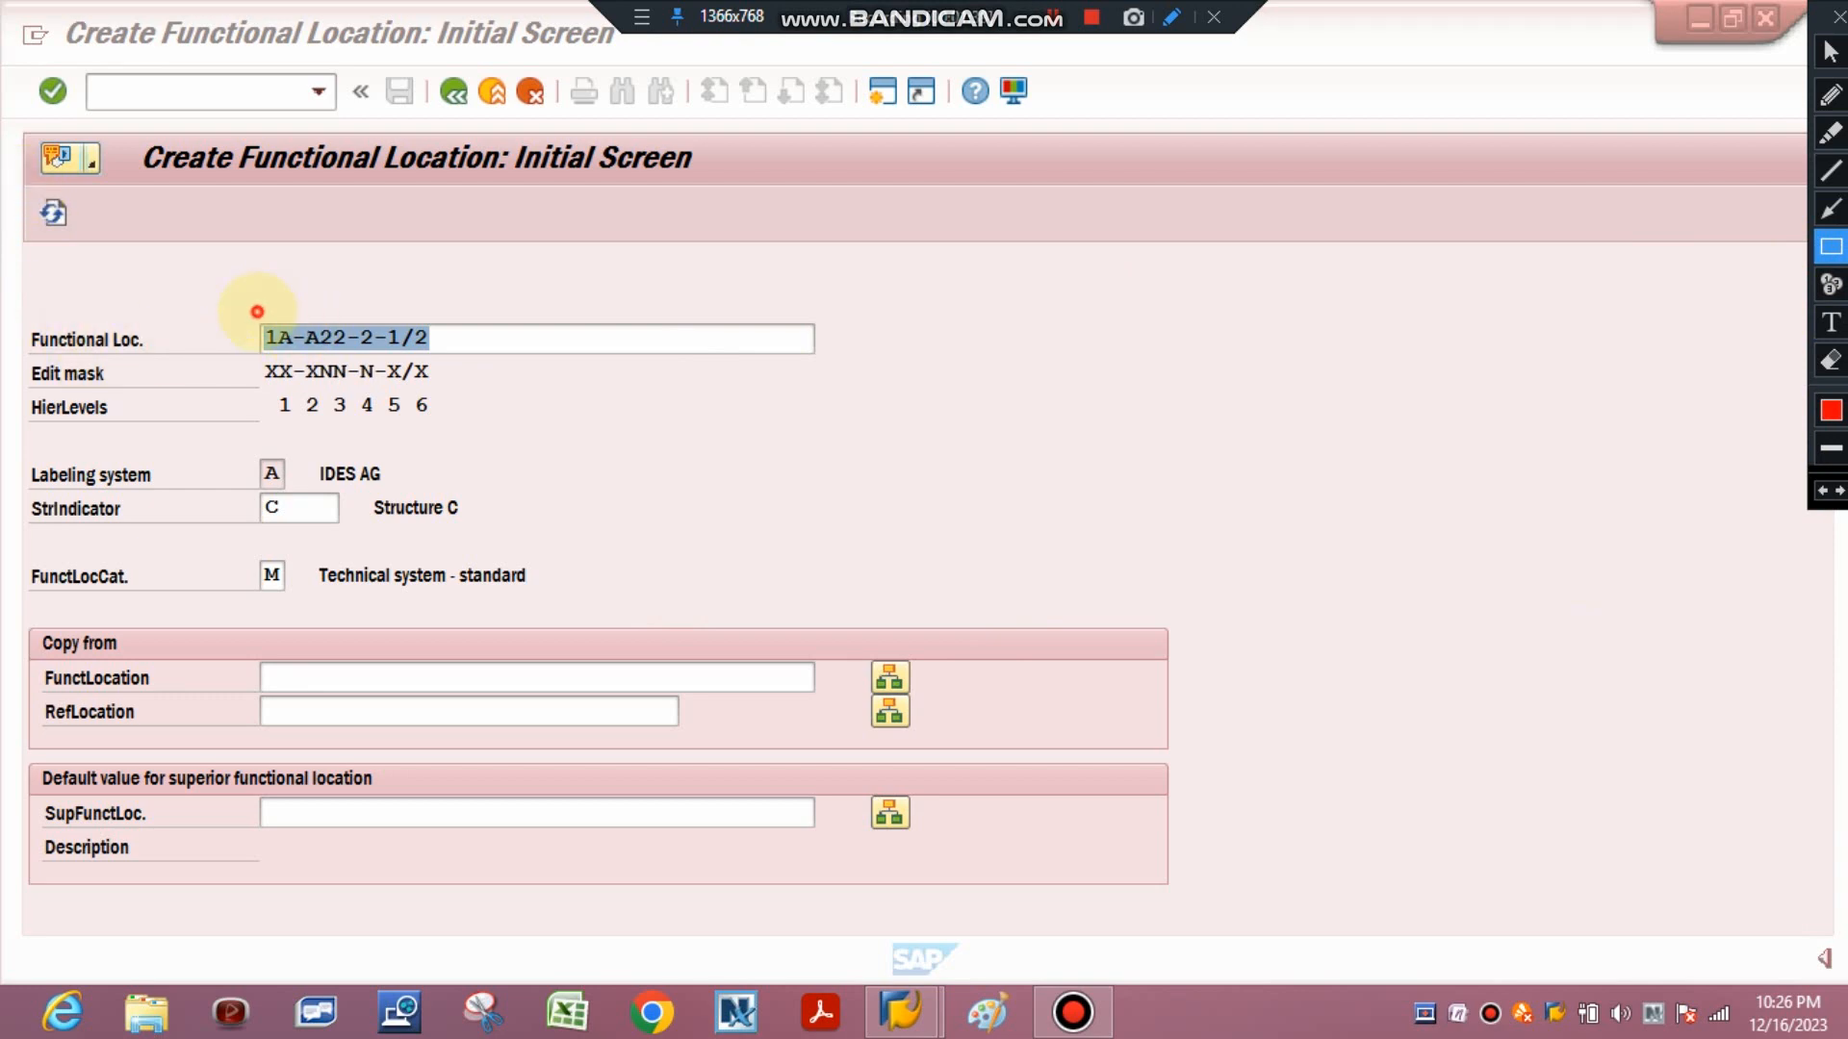
mouse_move(257, 311)
mouse_down()
mouse_move(371, 377)
mouse_move(443, 358)
mouse_up()
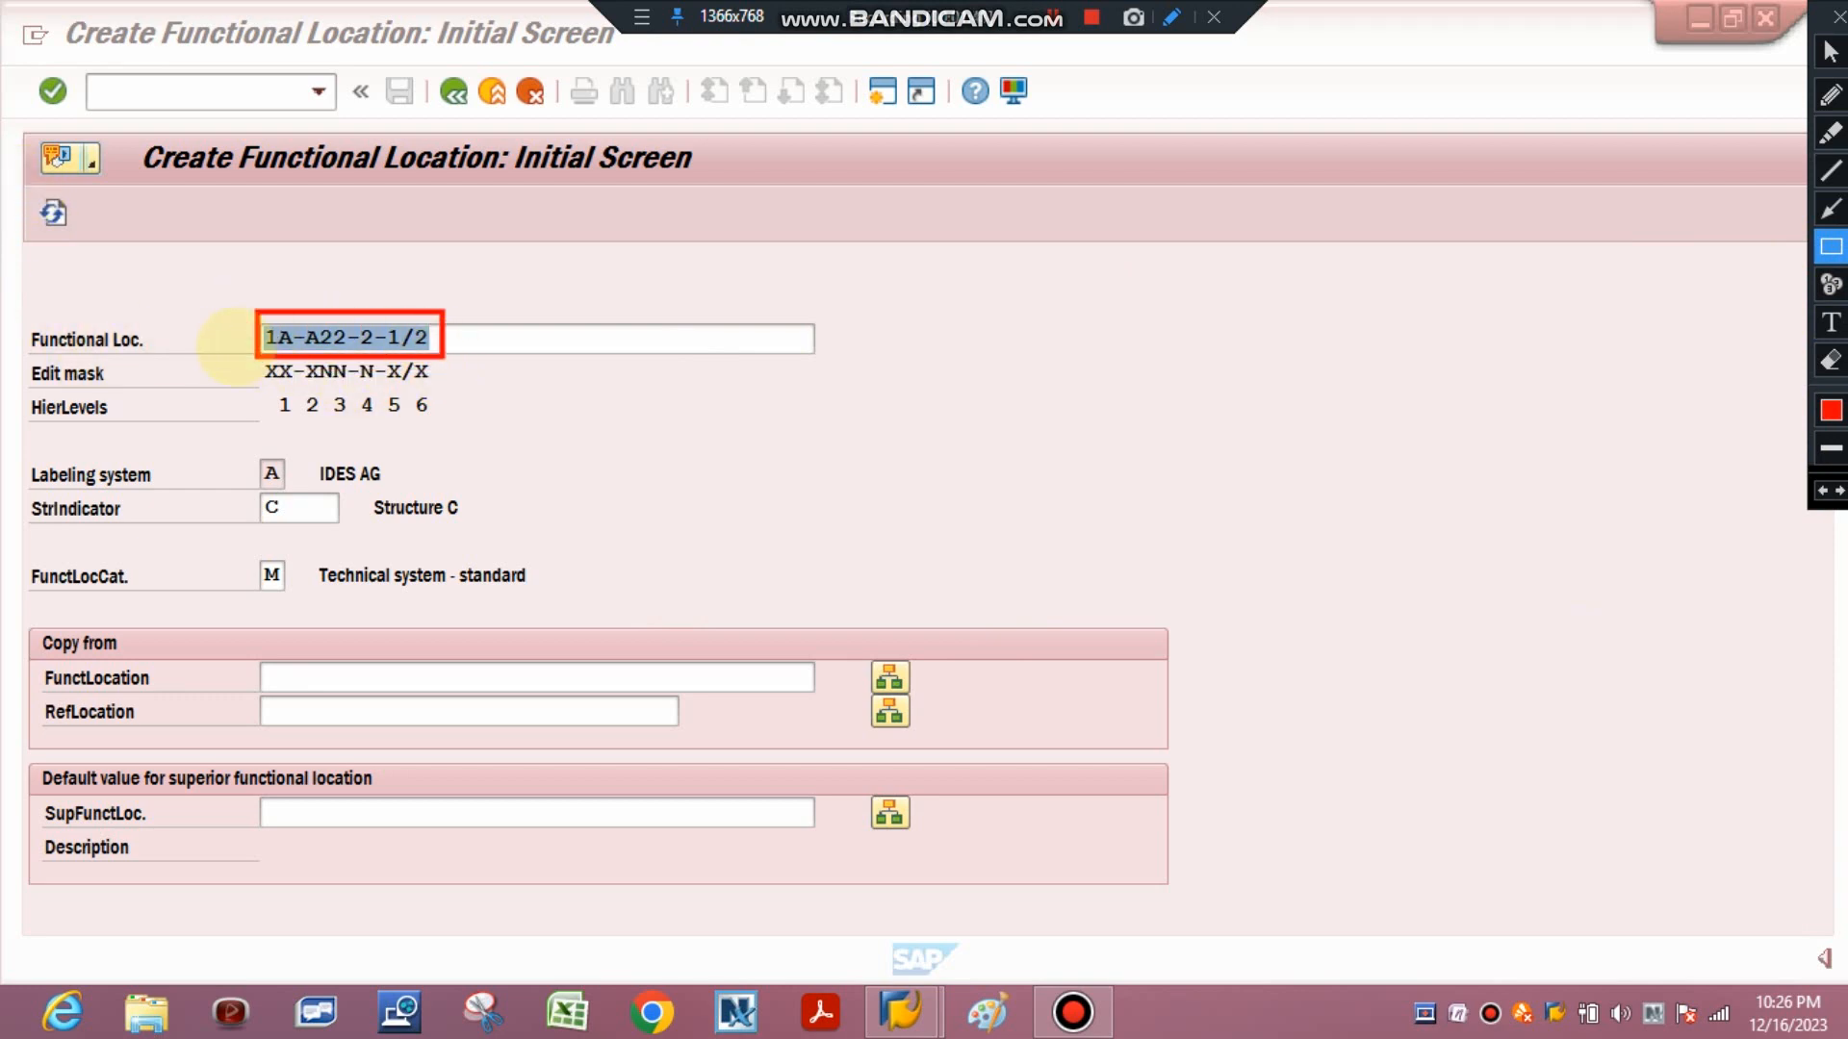
mouse_move(255, 356)
mouse_down()
mouse_move(455, 422)
mouse_move(445, 391)
mouse_up()
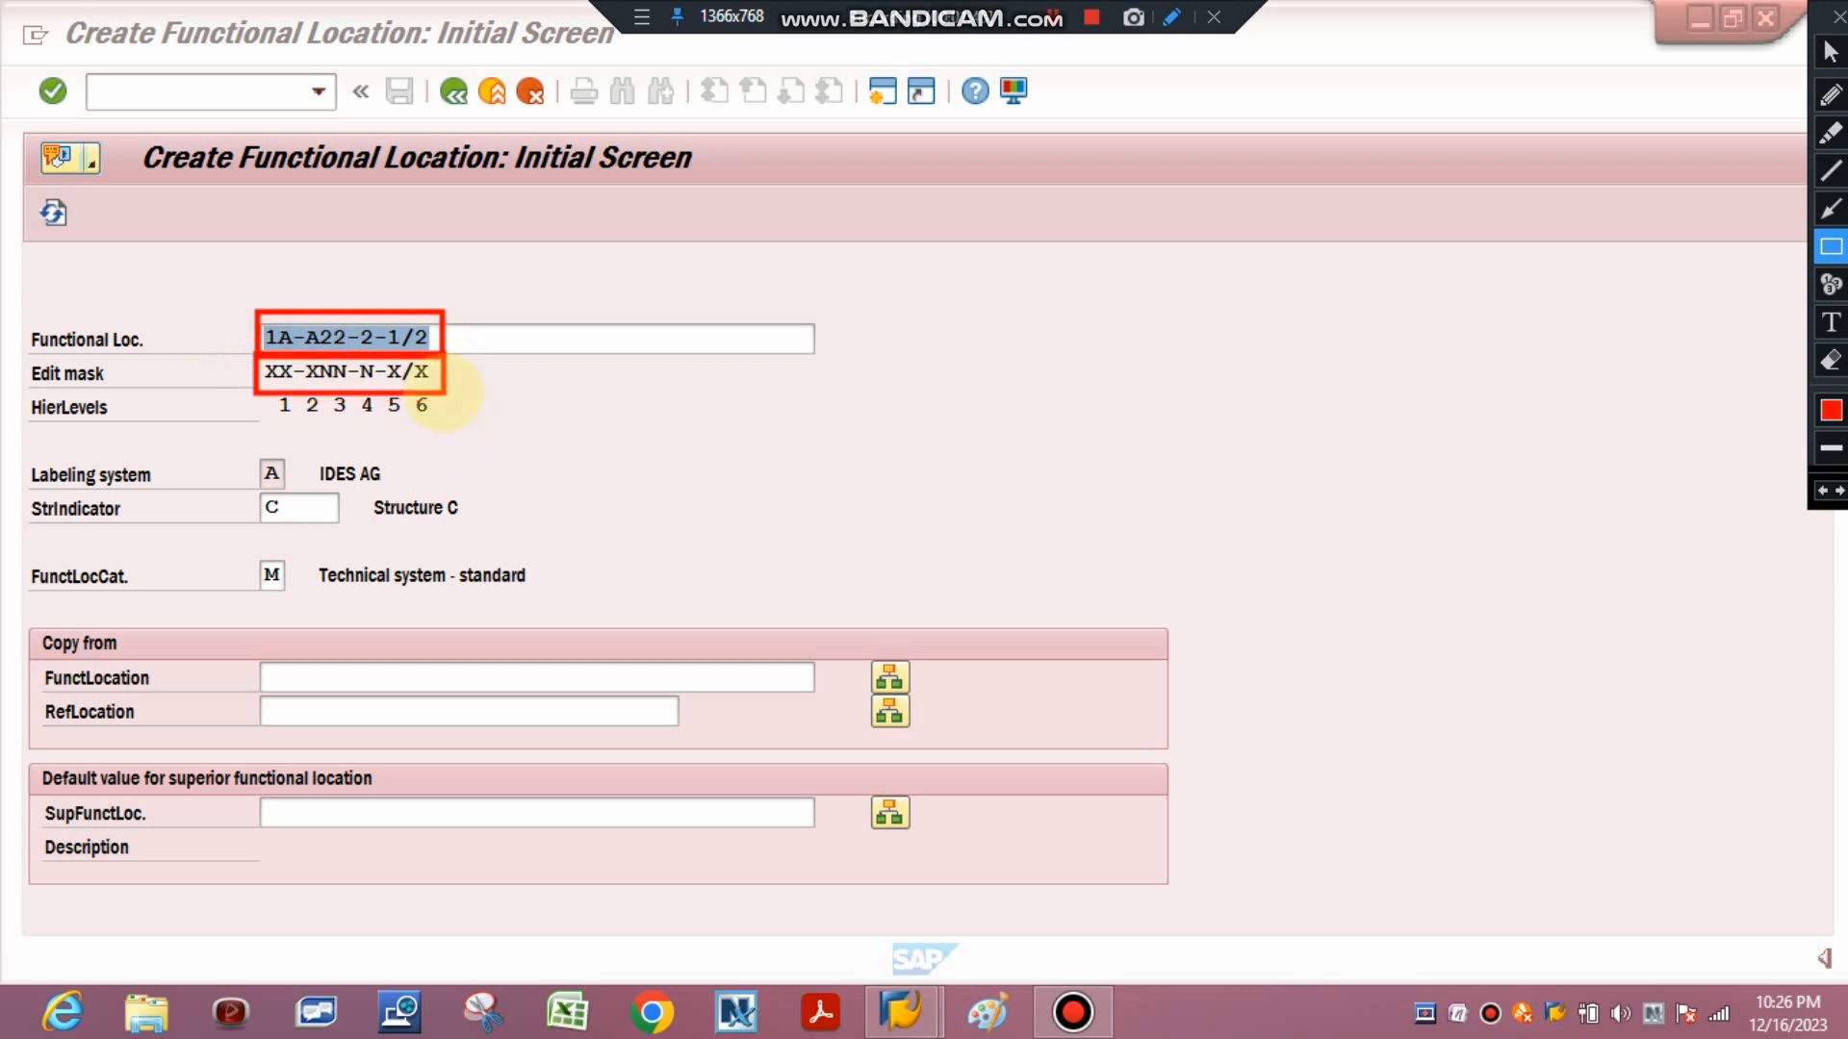
mouse_move(255, 389)
mouse_down()
mouse_move(301, 414)
mouse_move(445, 416)
mouse_move(439, 431)
mouse_up()
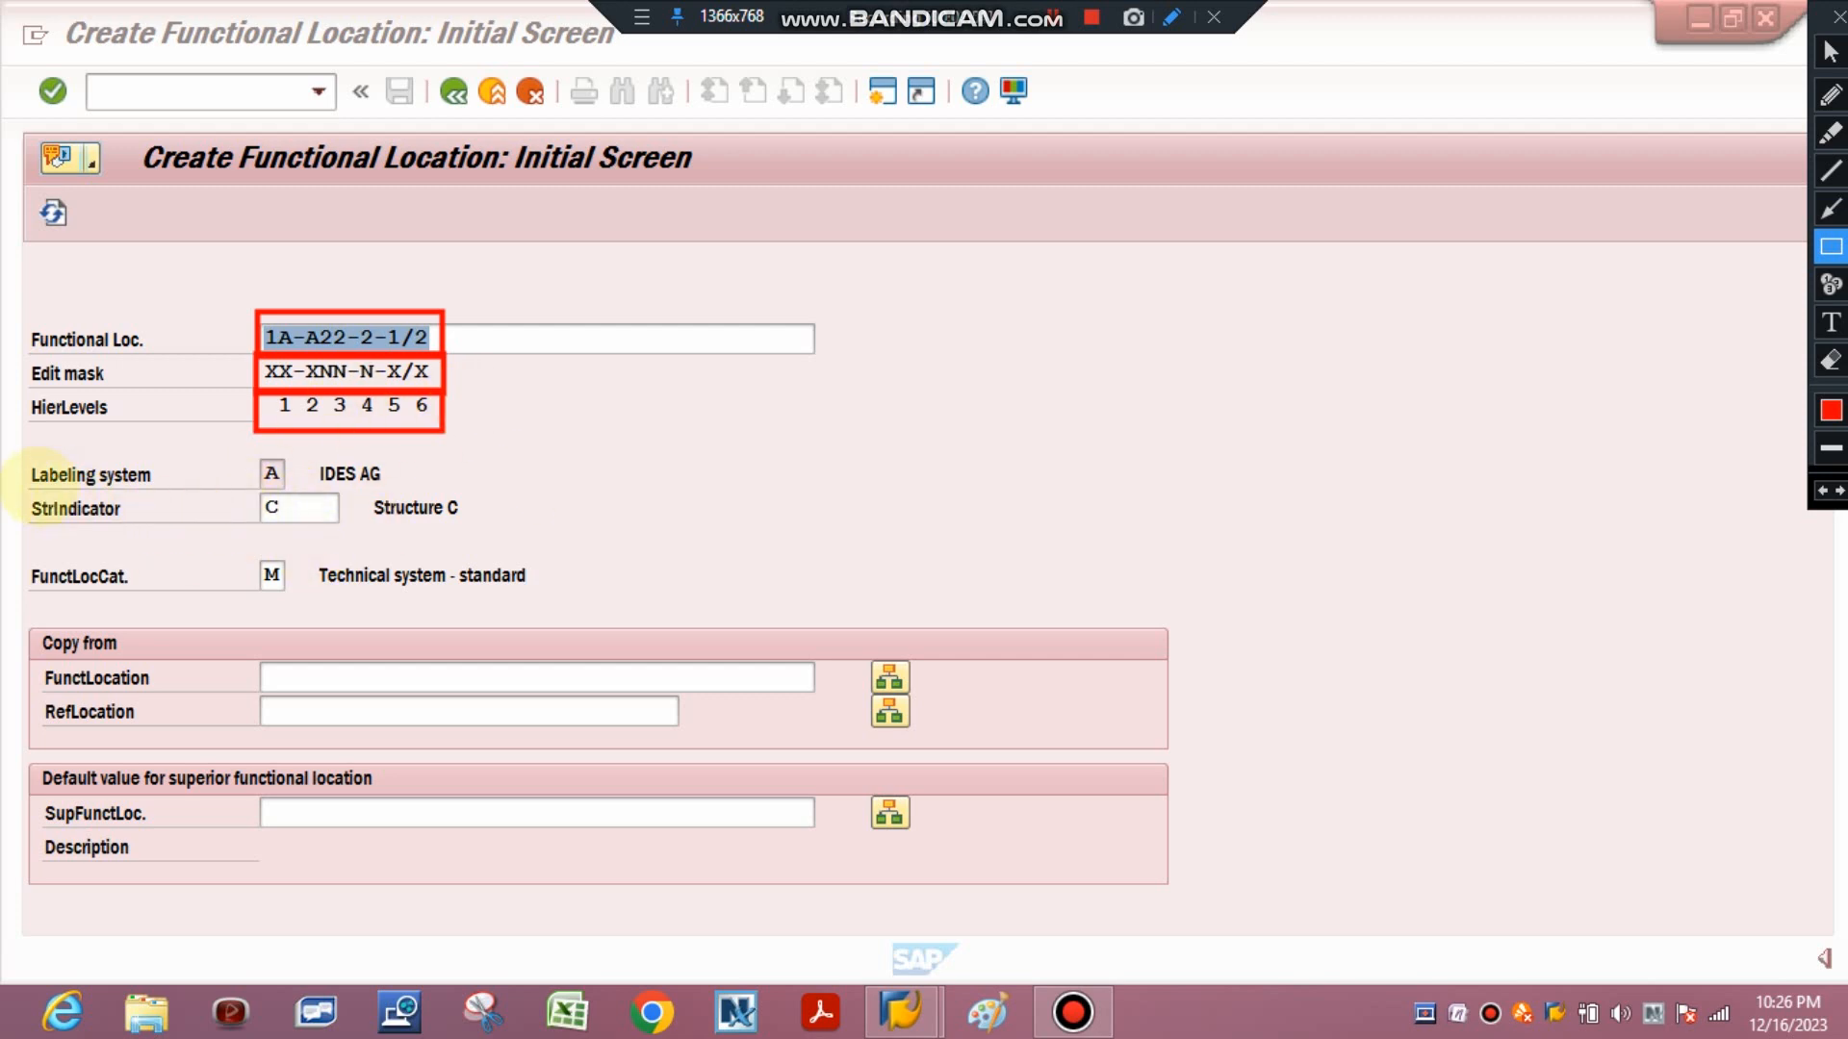
mouse_move(29, 484)
mouse_down()
mouse_move(351, 577)
mouse_move(535, 583)
mouse_move(474, 531)
mouse_up()
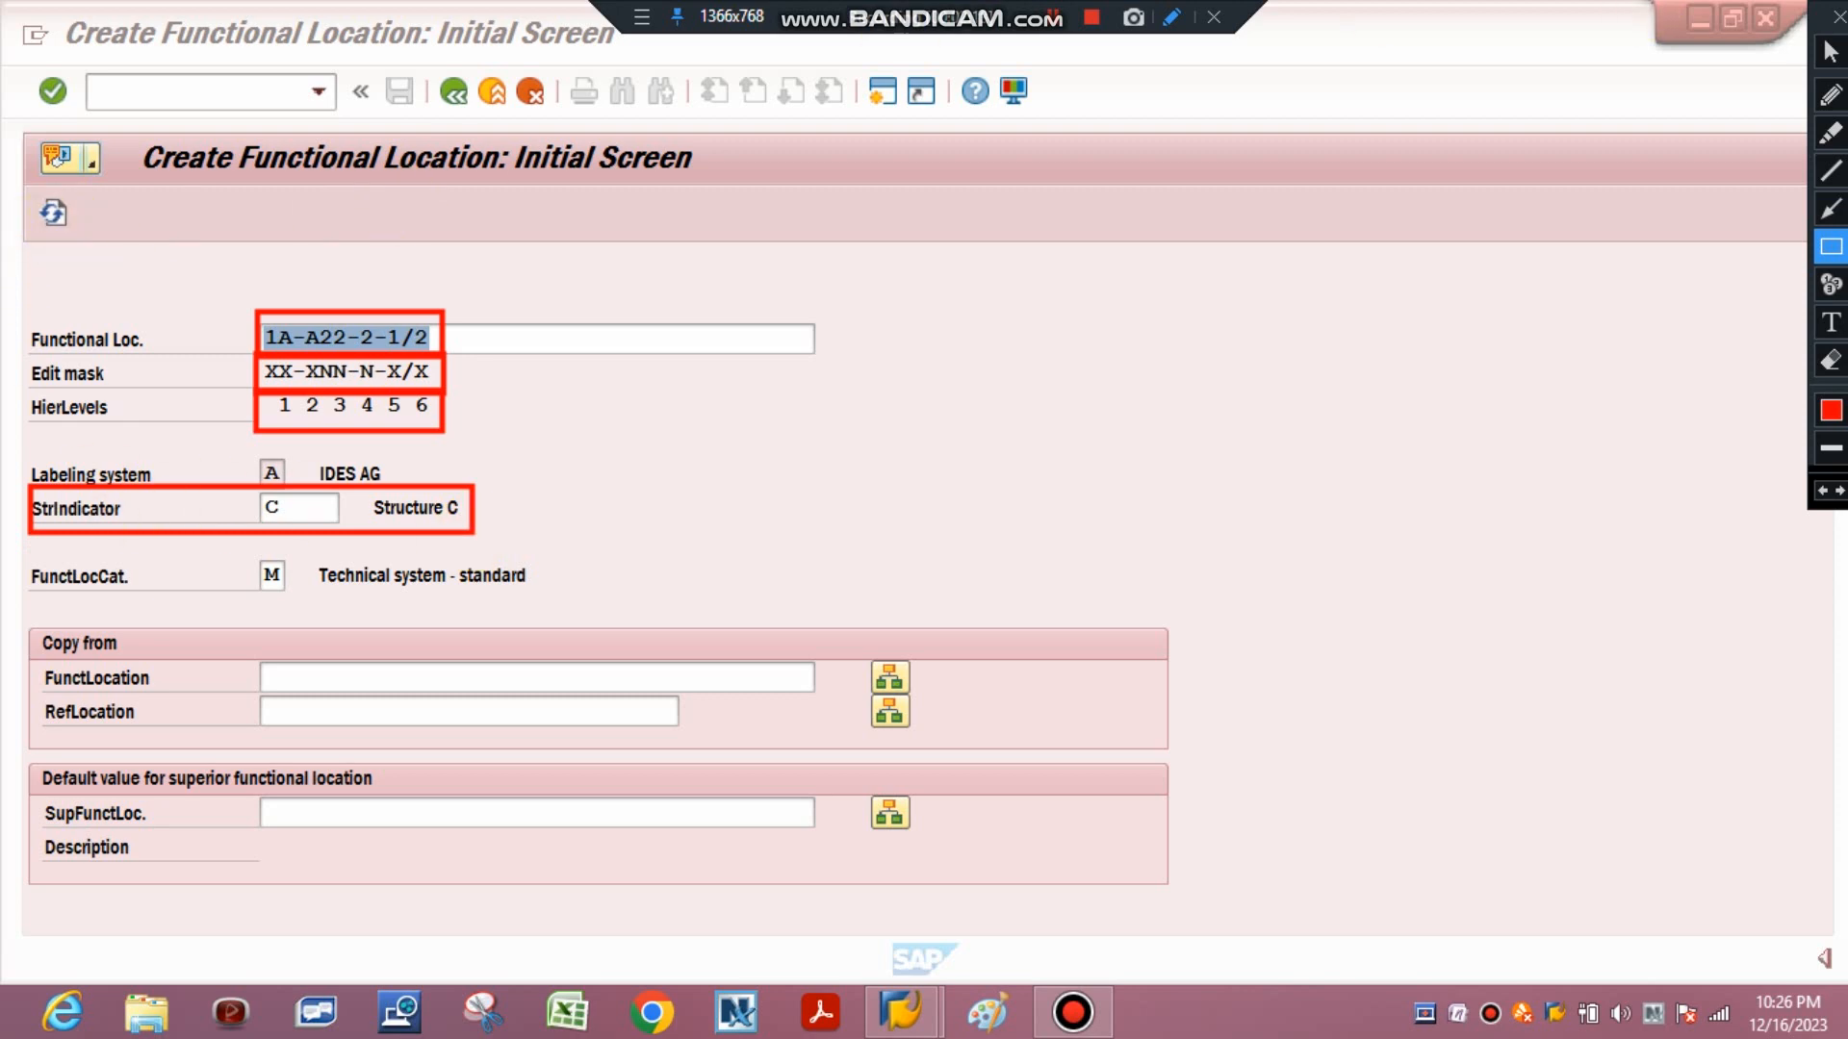
click(1831, 51)
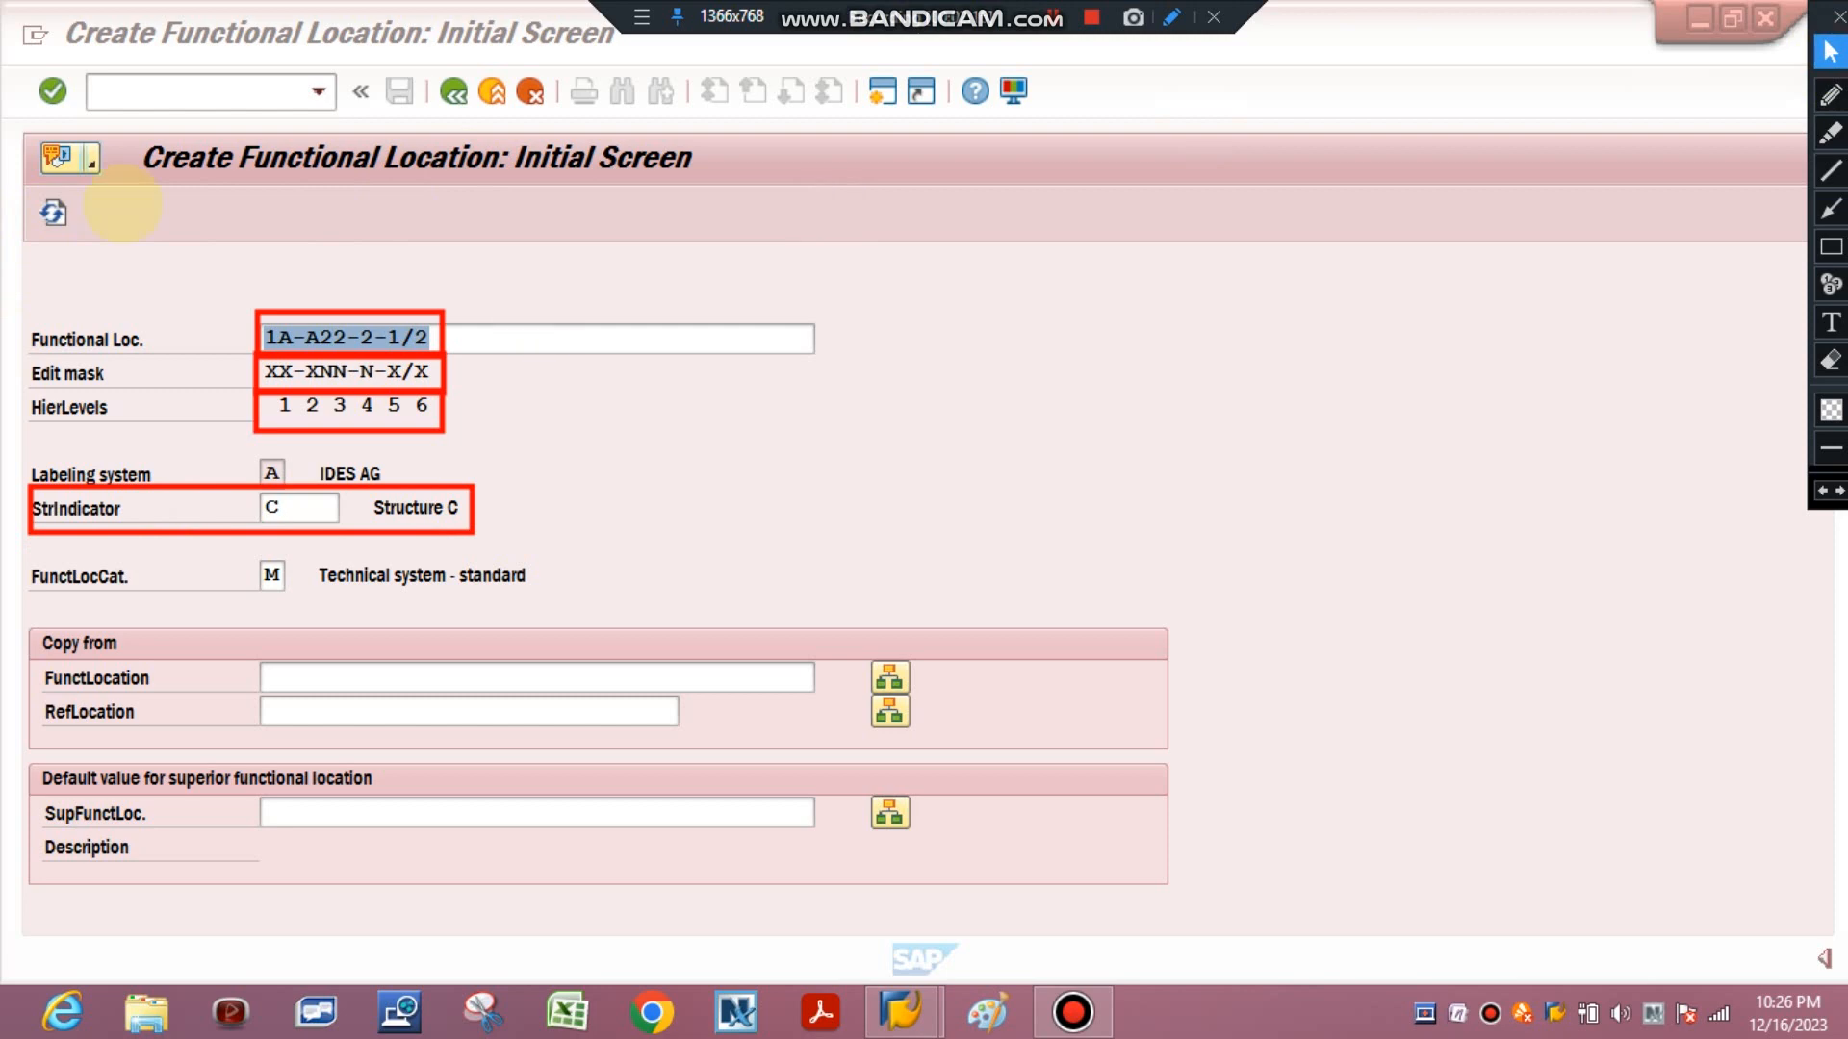
click(48, 213)
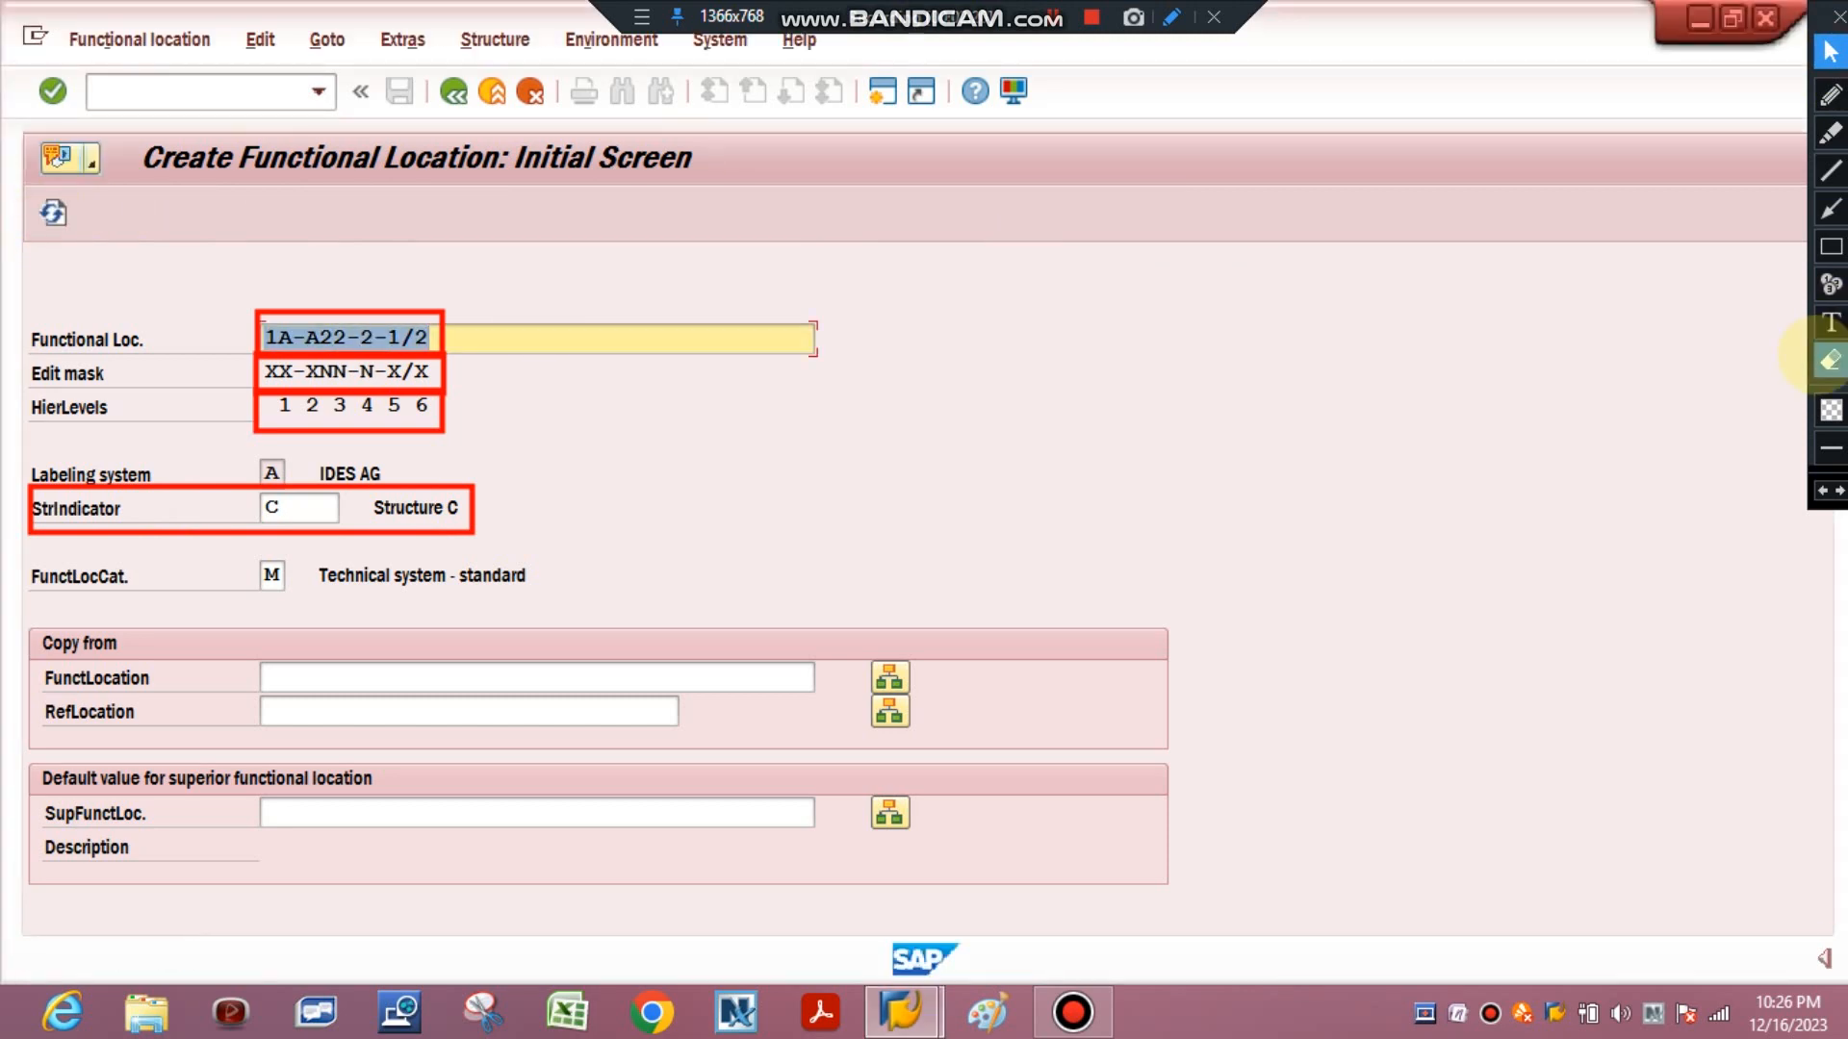
click(1831, 359)
click(1830, 359)
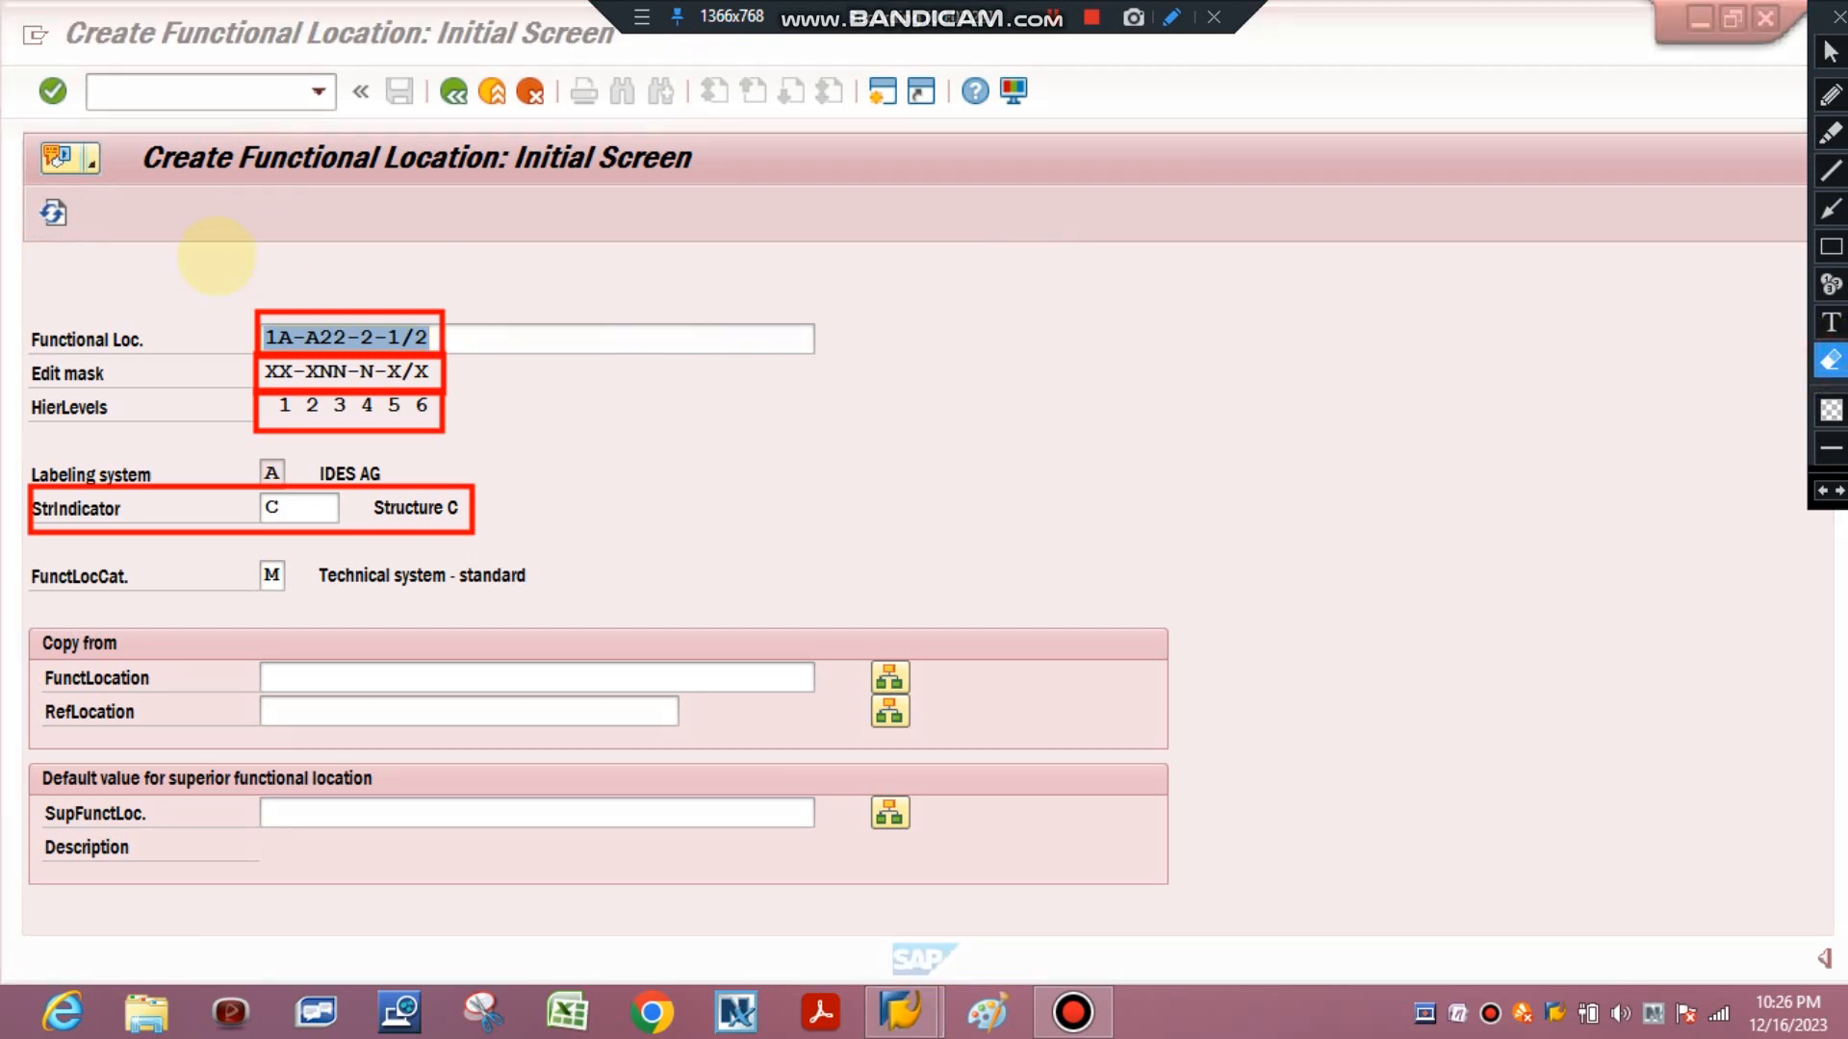
mouse_move(19, 247)
mouse_down()
mouse_move(564, 513)
mouse_move(763, 729)
mouse_move(904, 664)
mouse_up()
click(1830, 322)
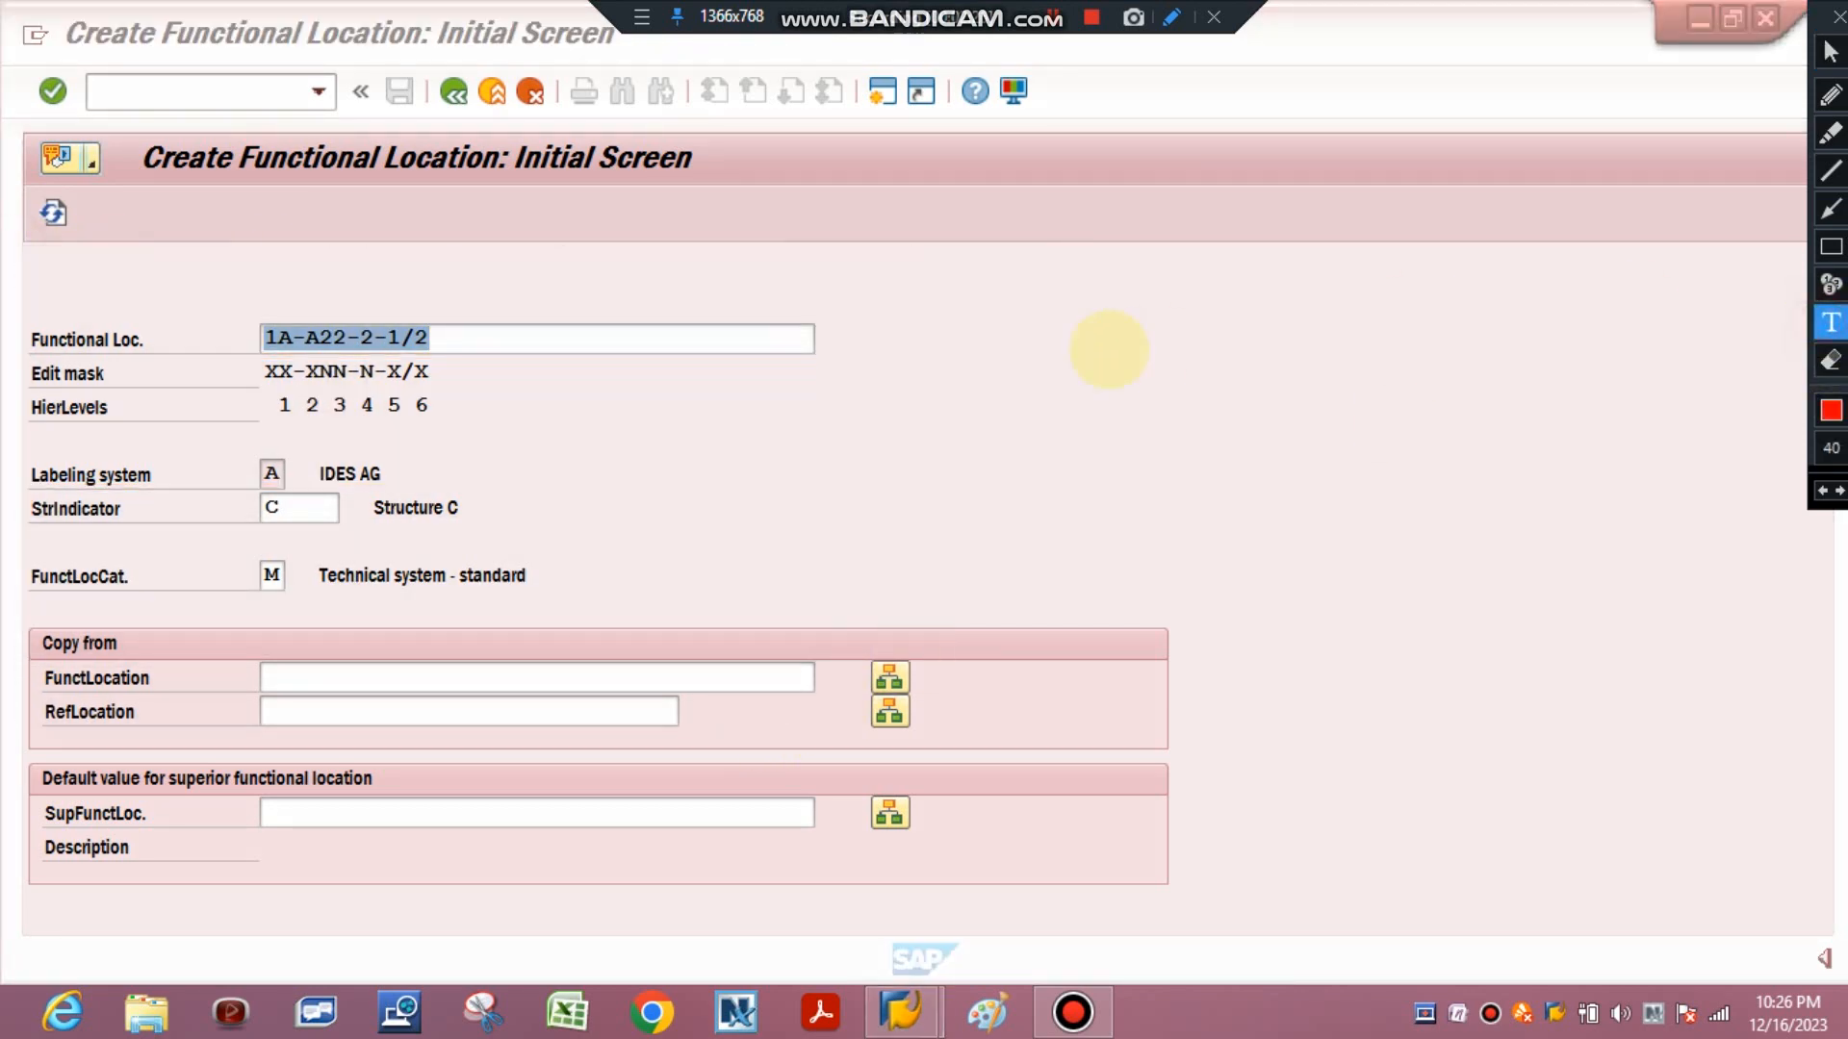
click(1089, 347)
text(CUTOMIZE)
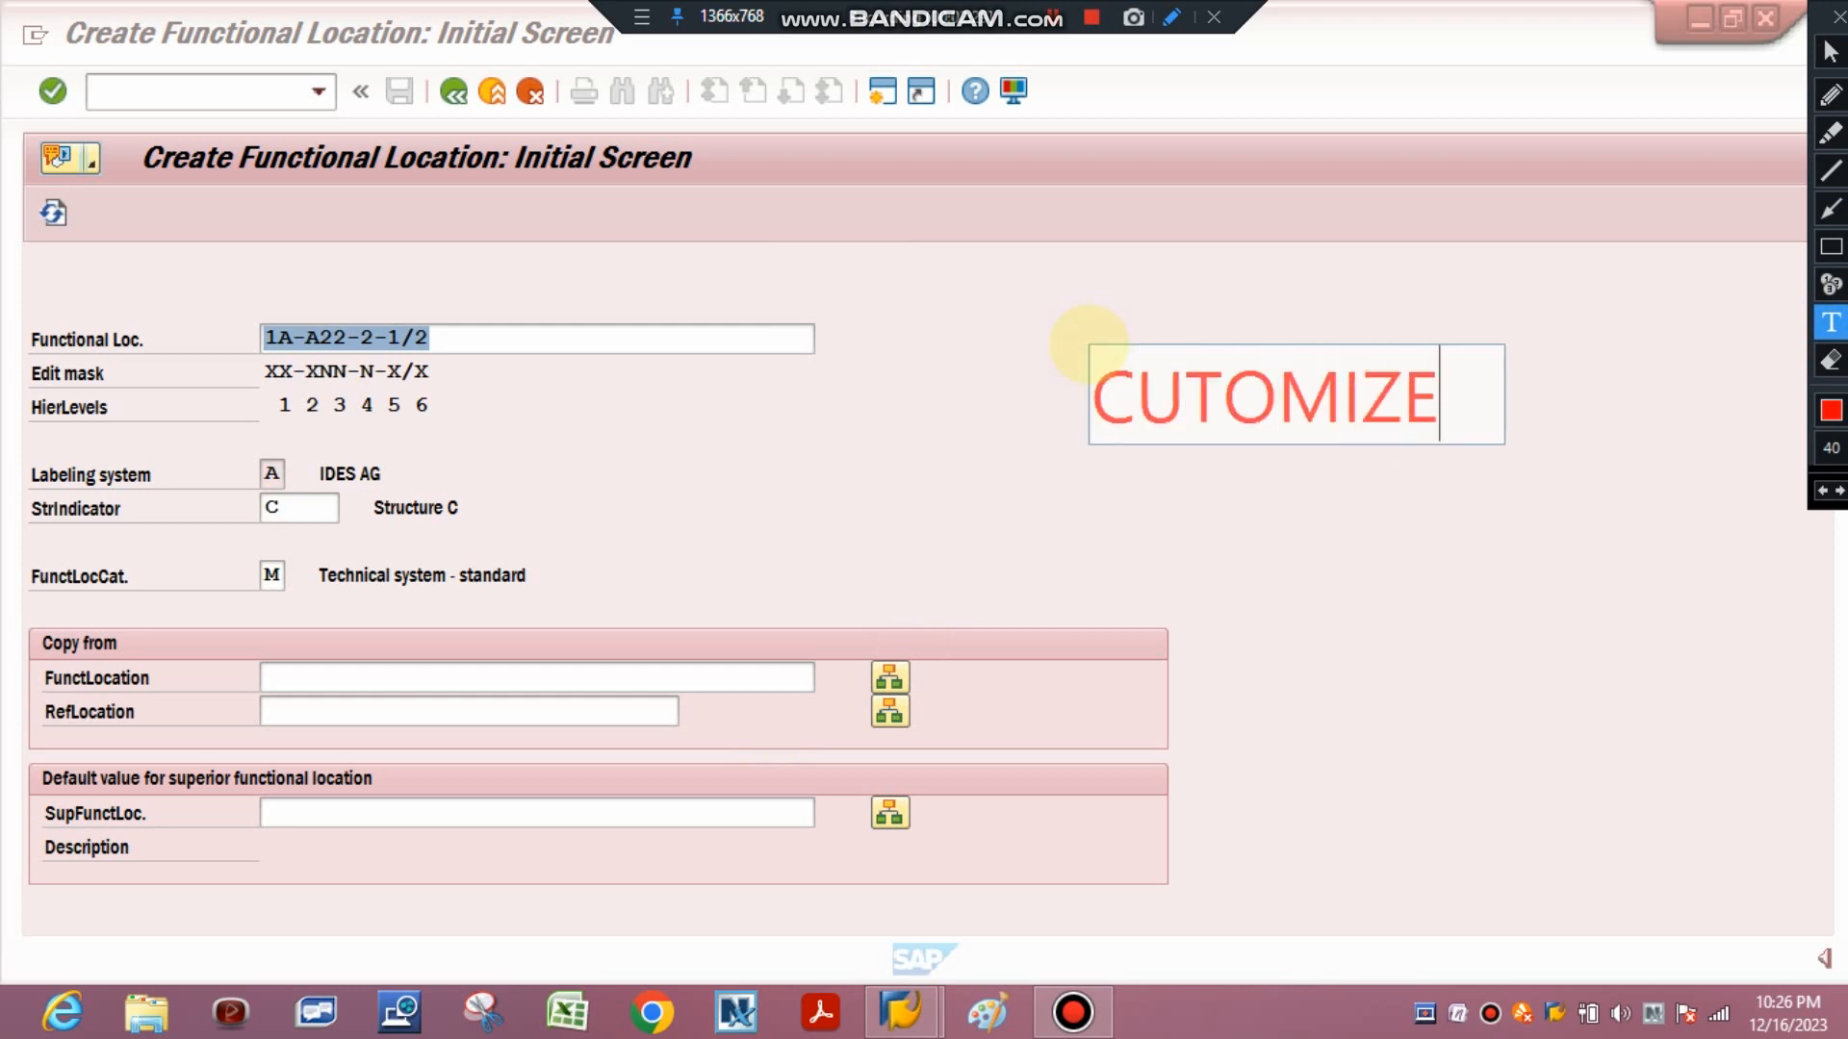
key(BackSpace)
key(BackSpace)
key(BackSpace)
key(BackSpace)
key(BackSpace)
key(BackSpace)
text(STO)
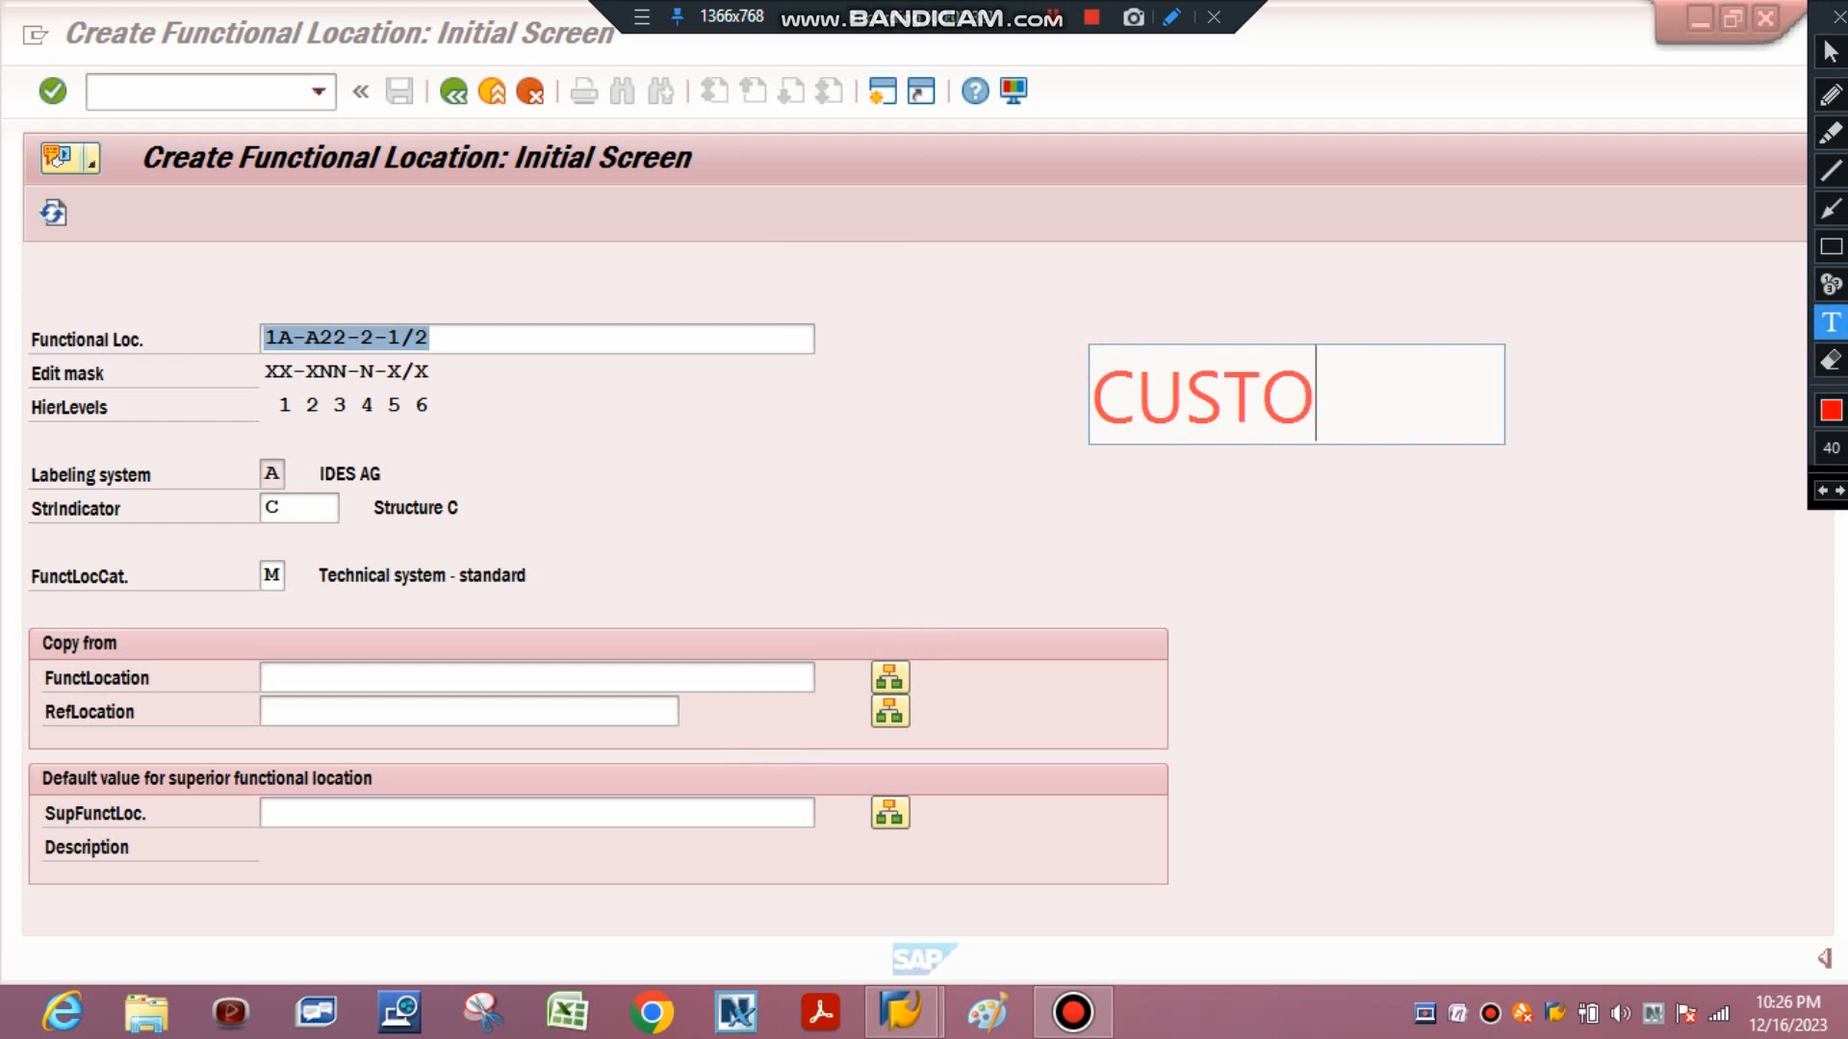
text(MIZE FUN)
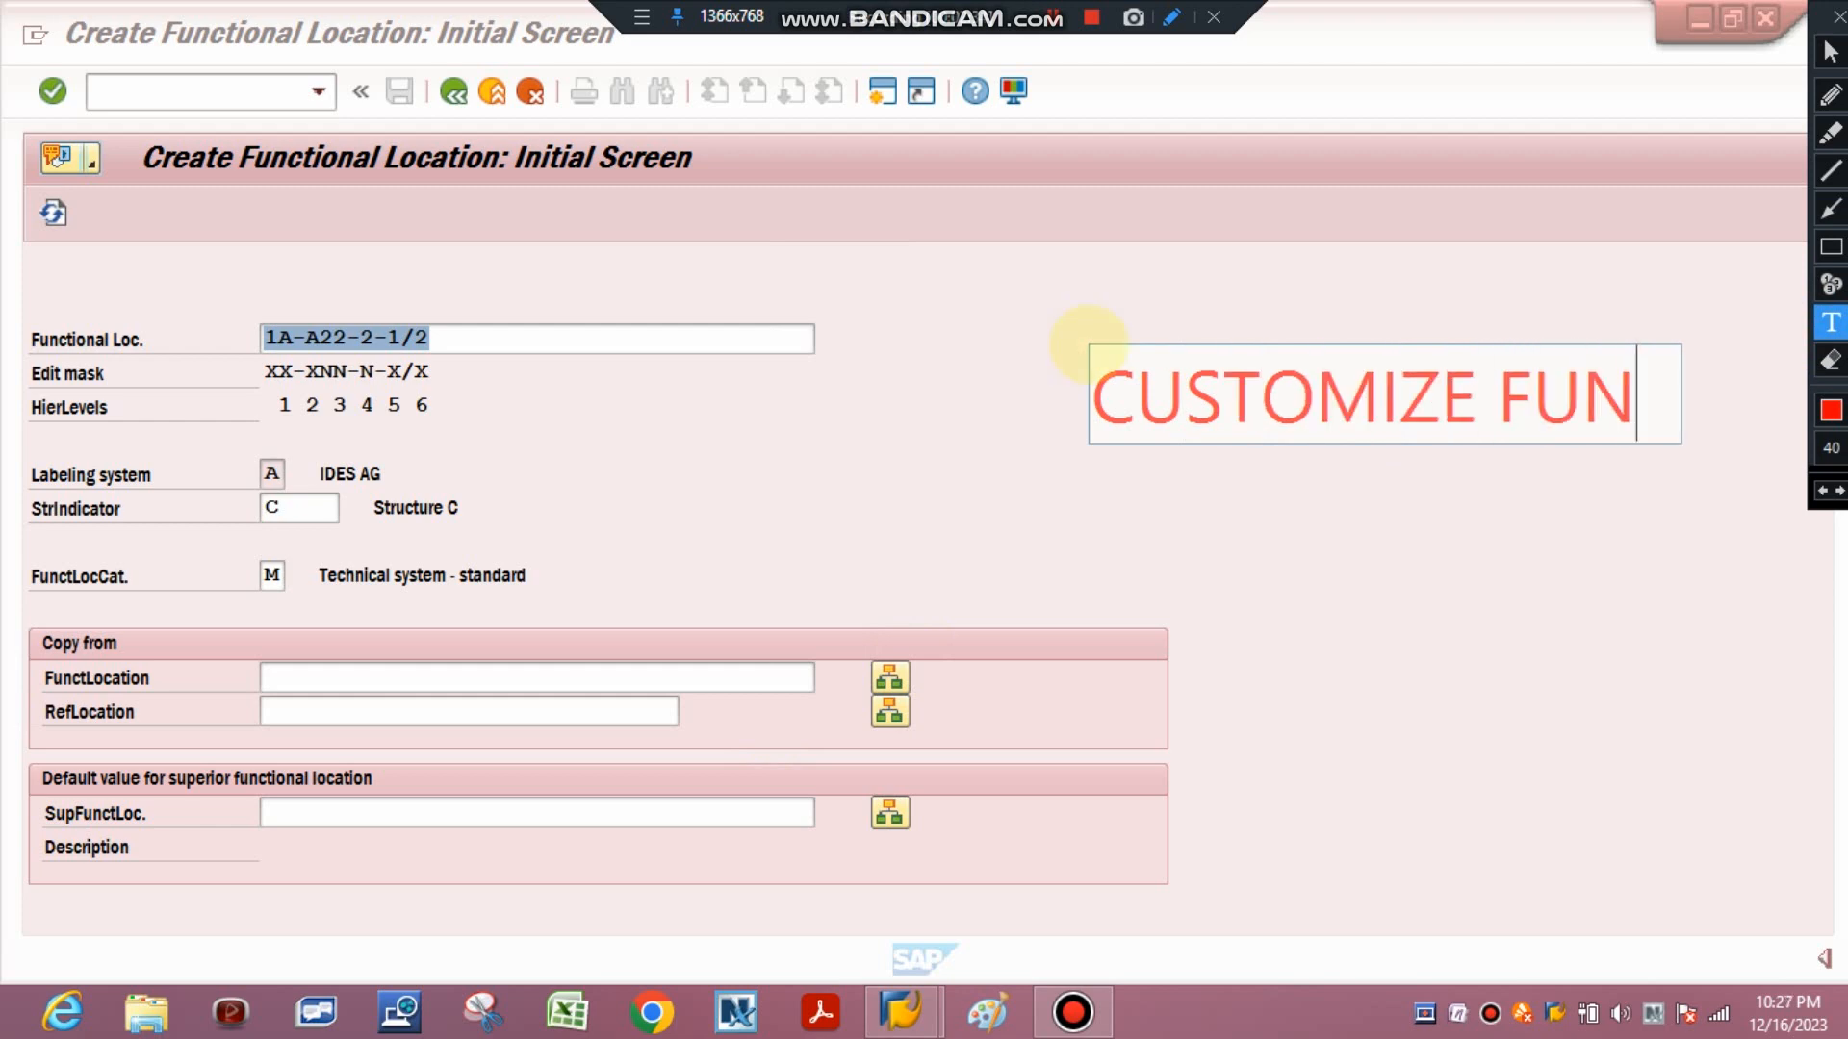
text(CTIONLA LO)
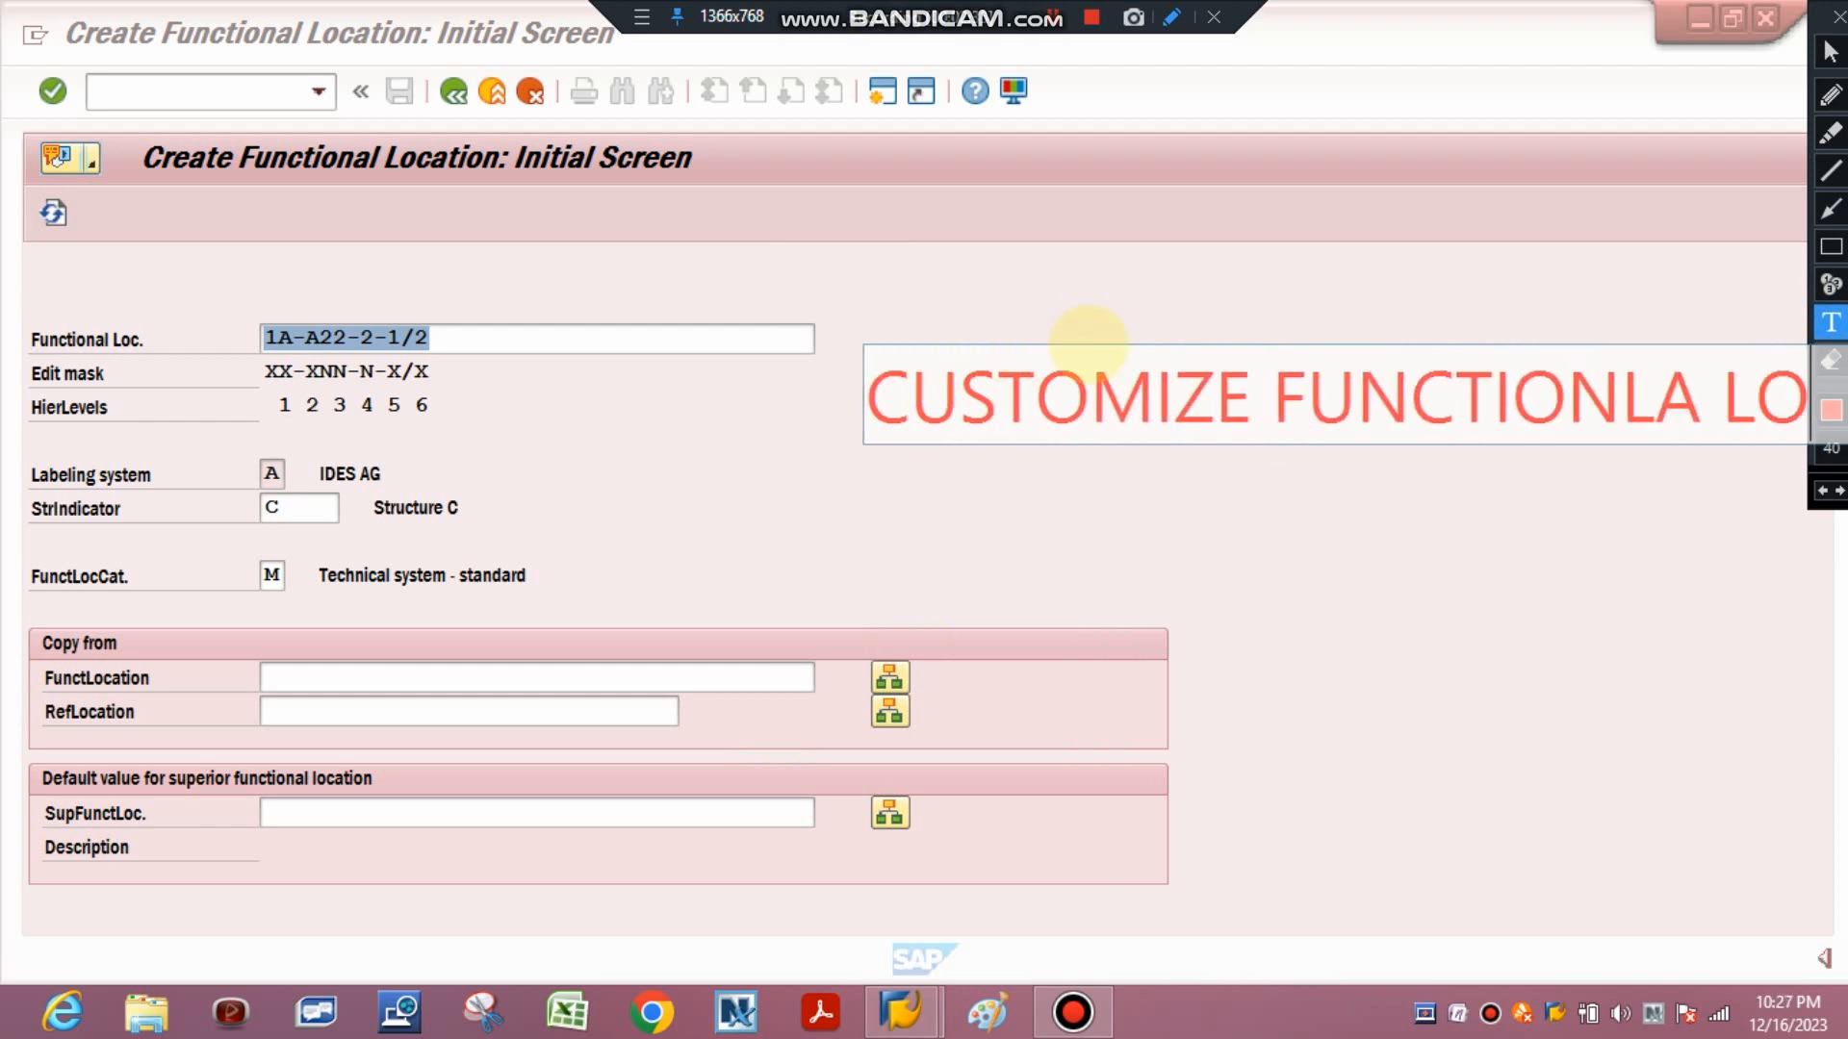
text(CATION)
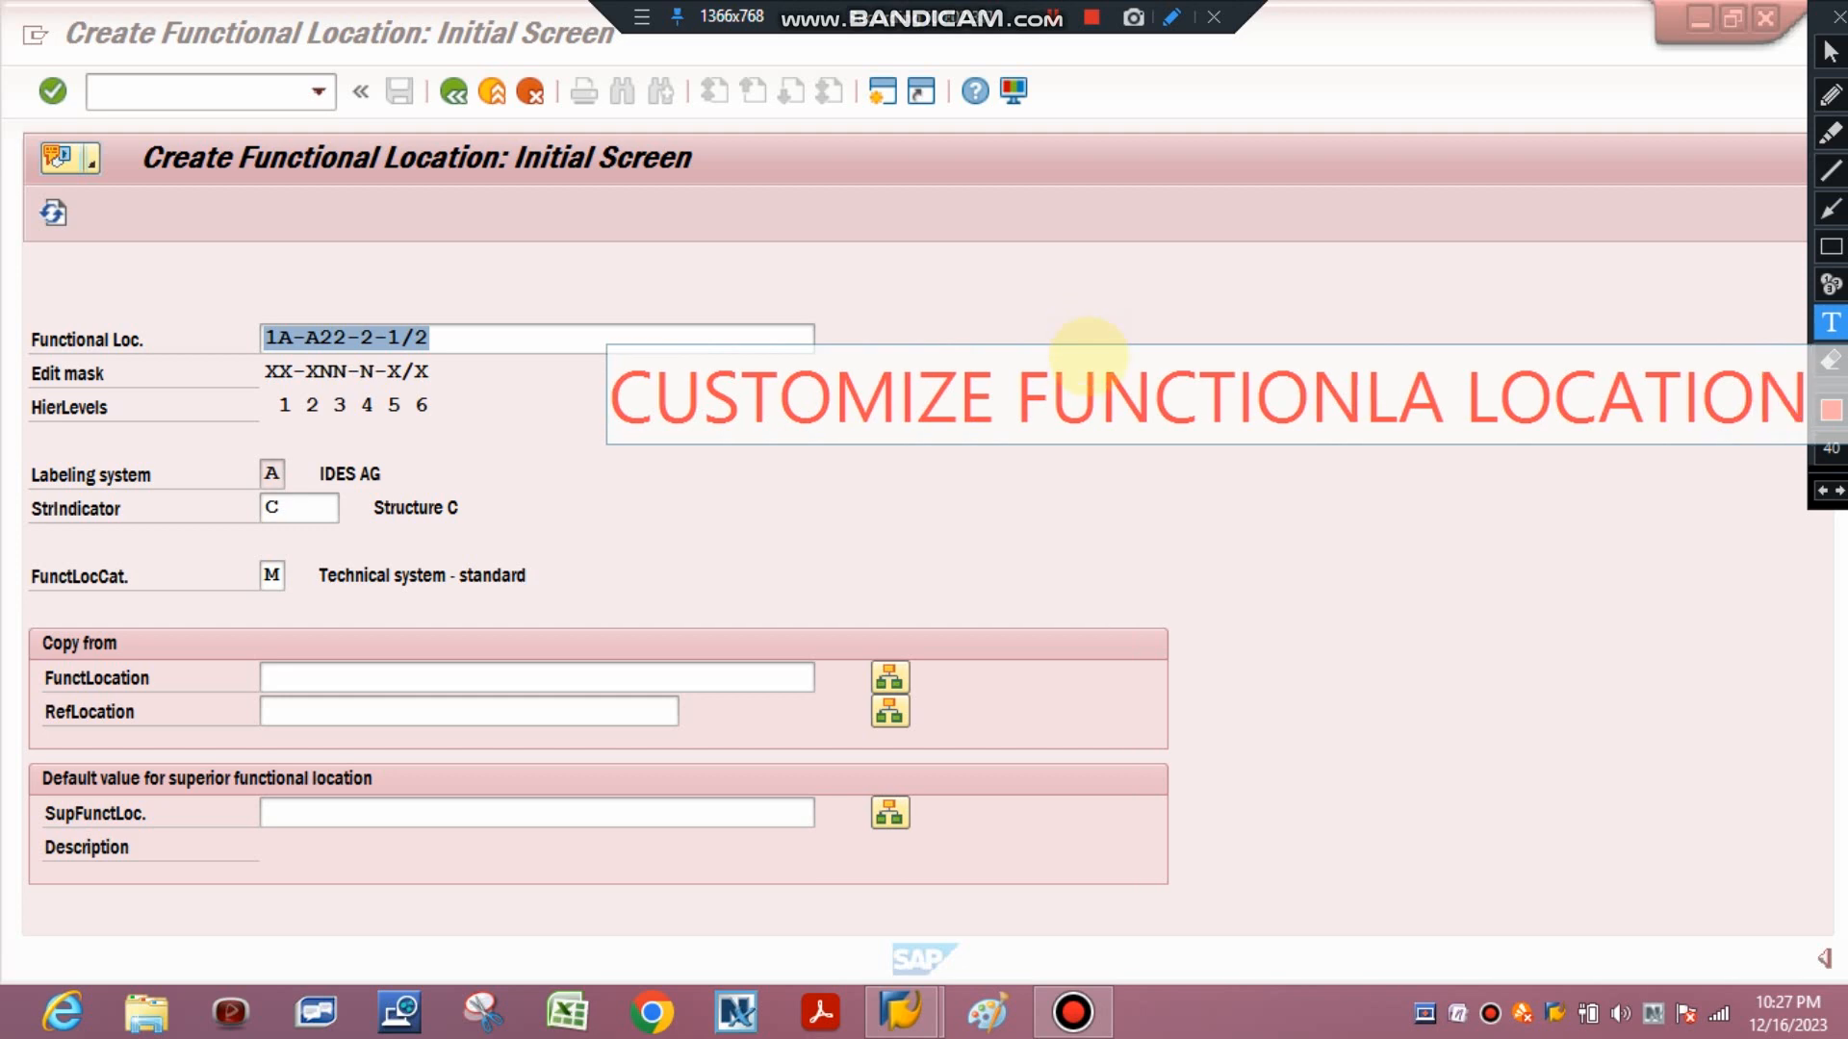
click(1140, 661)
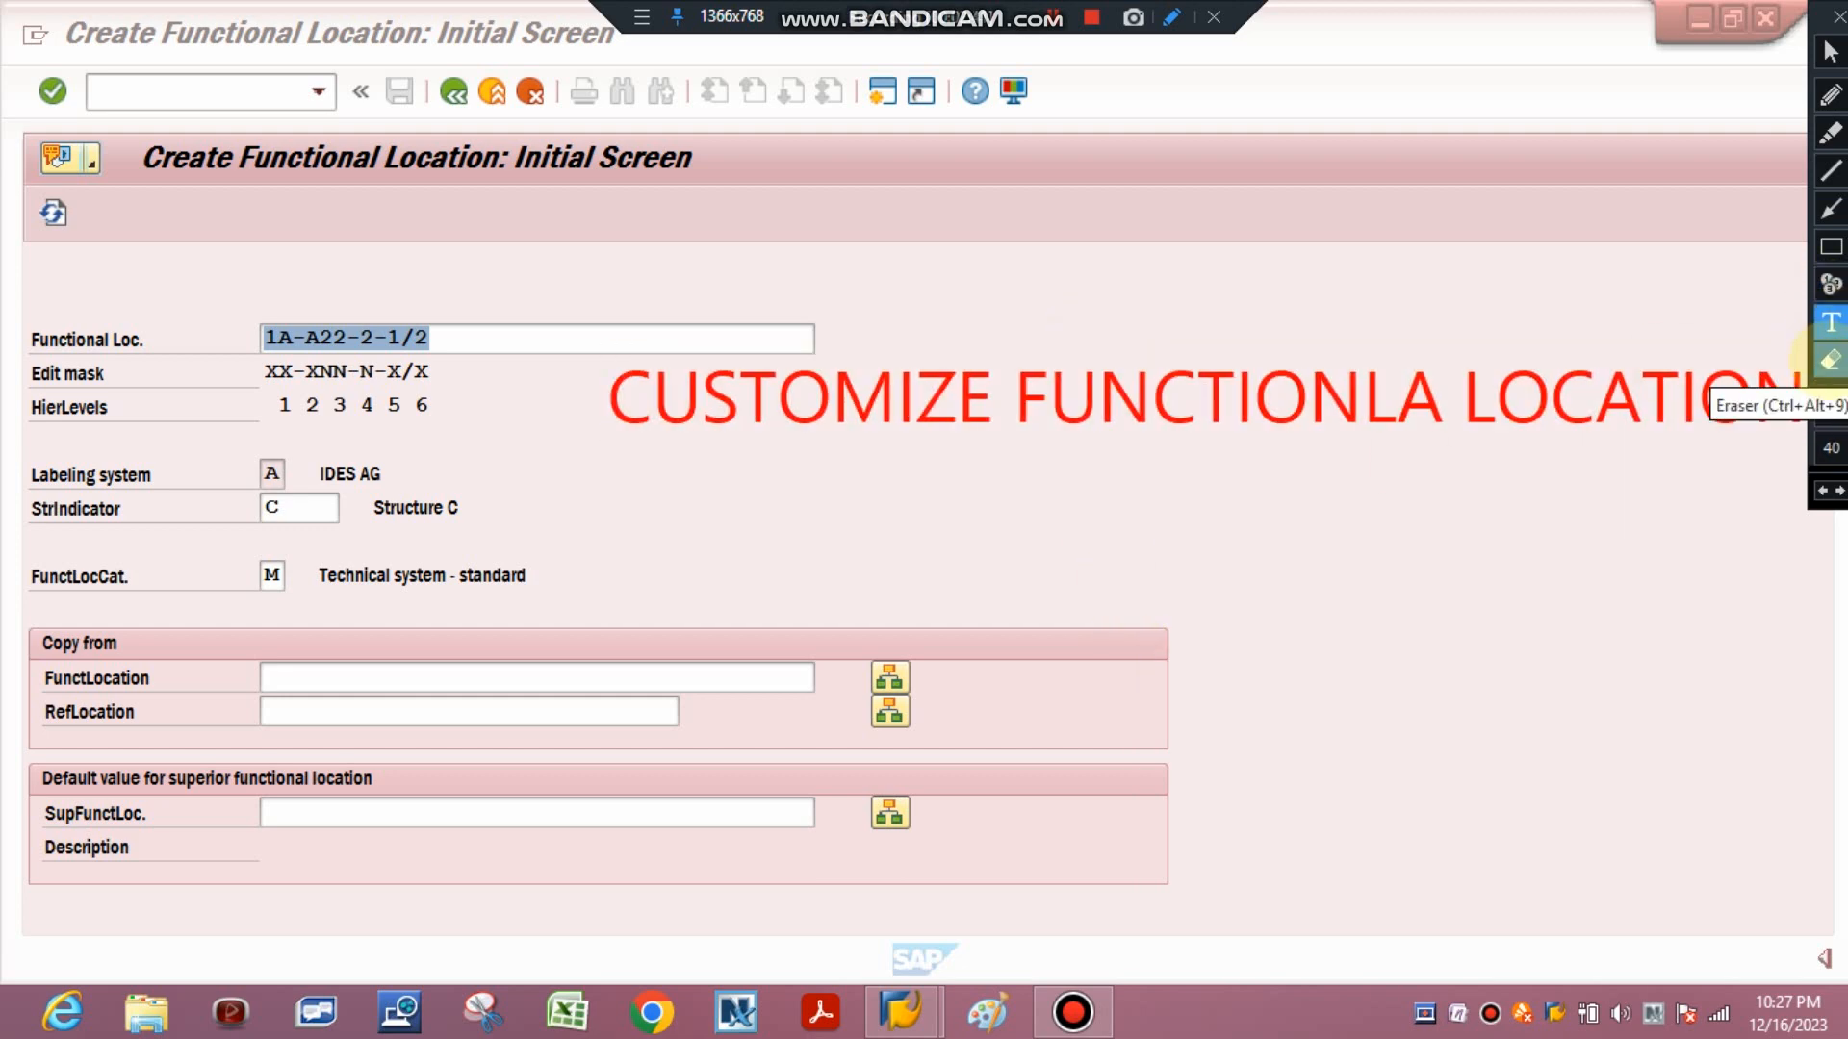
click(1828, 361)
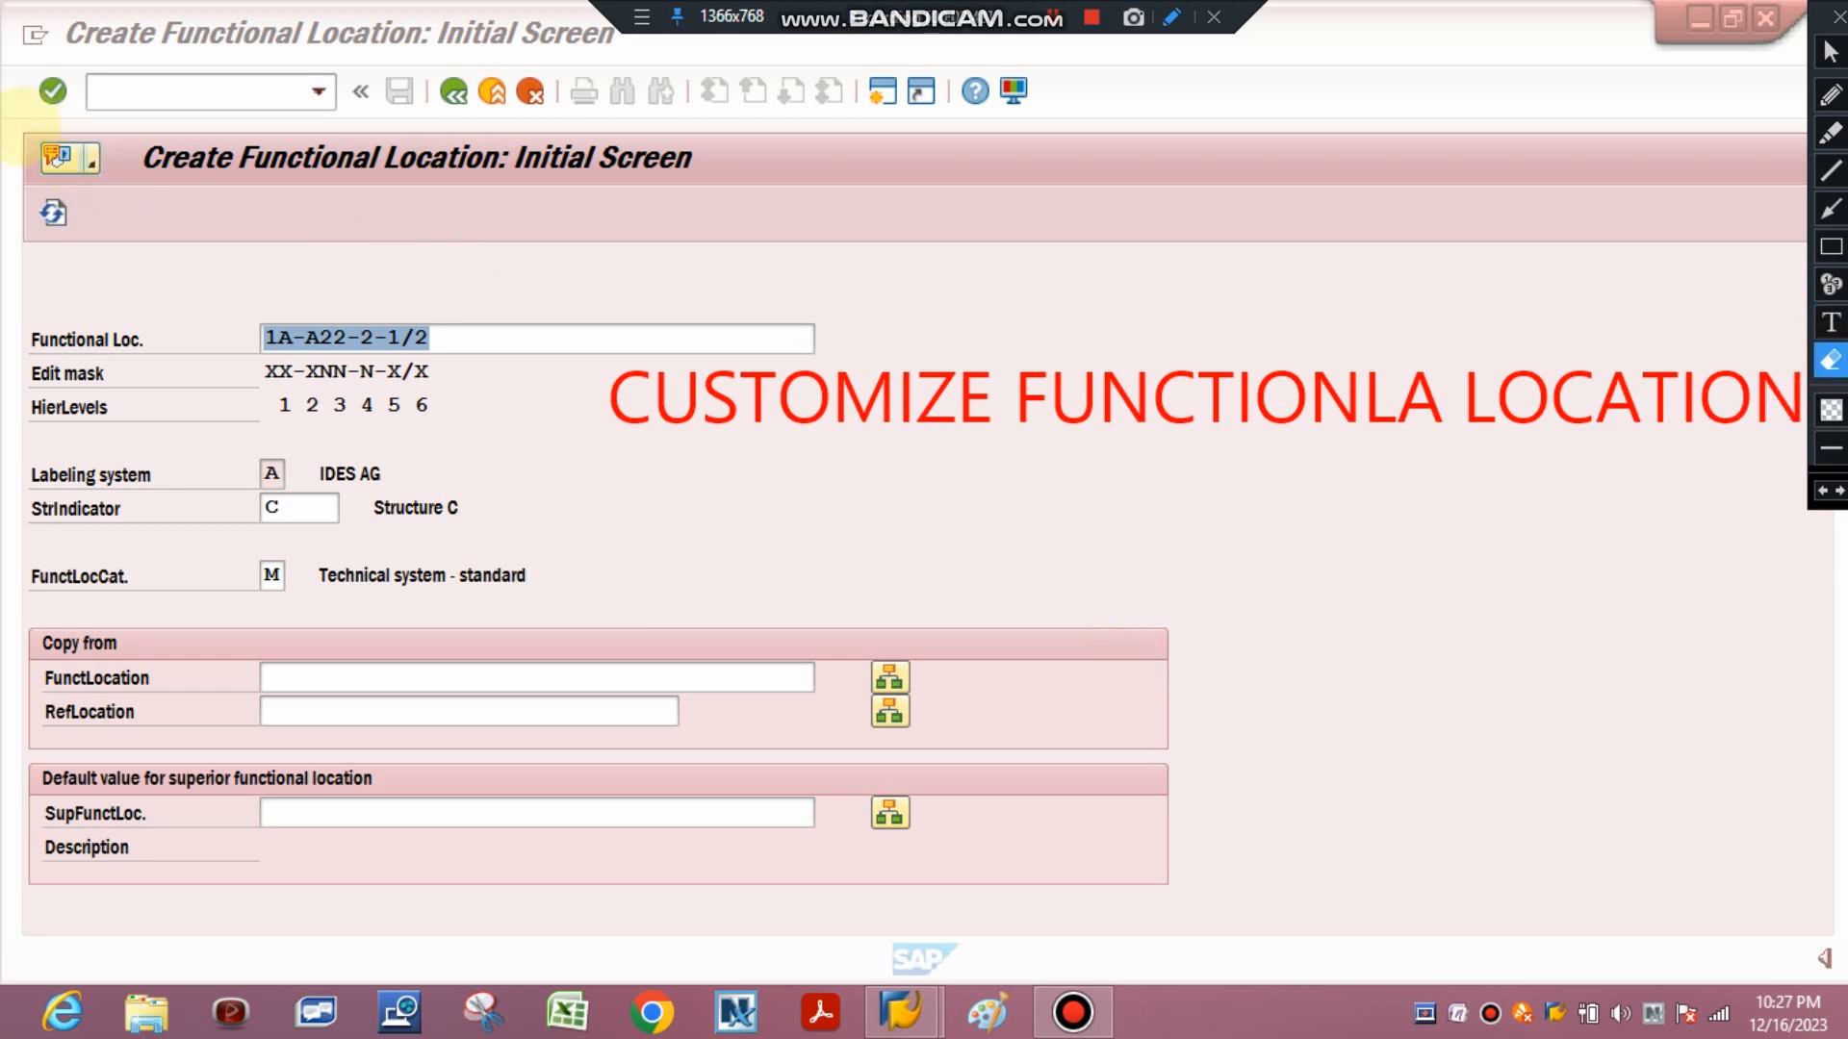
mouse_move(20, 127)
mouse_down()
mouse_move(395, 308)
mouse_move(1116, 423)
mouse_move(1804, 500)
mouse_up()
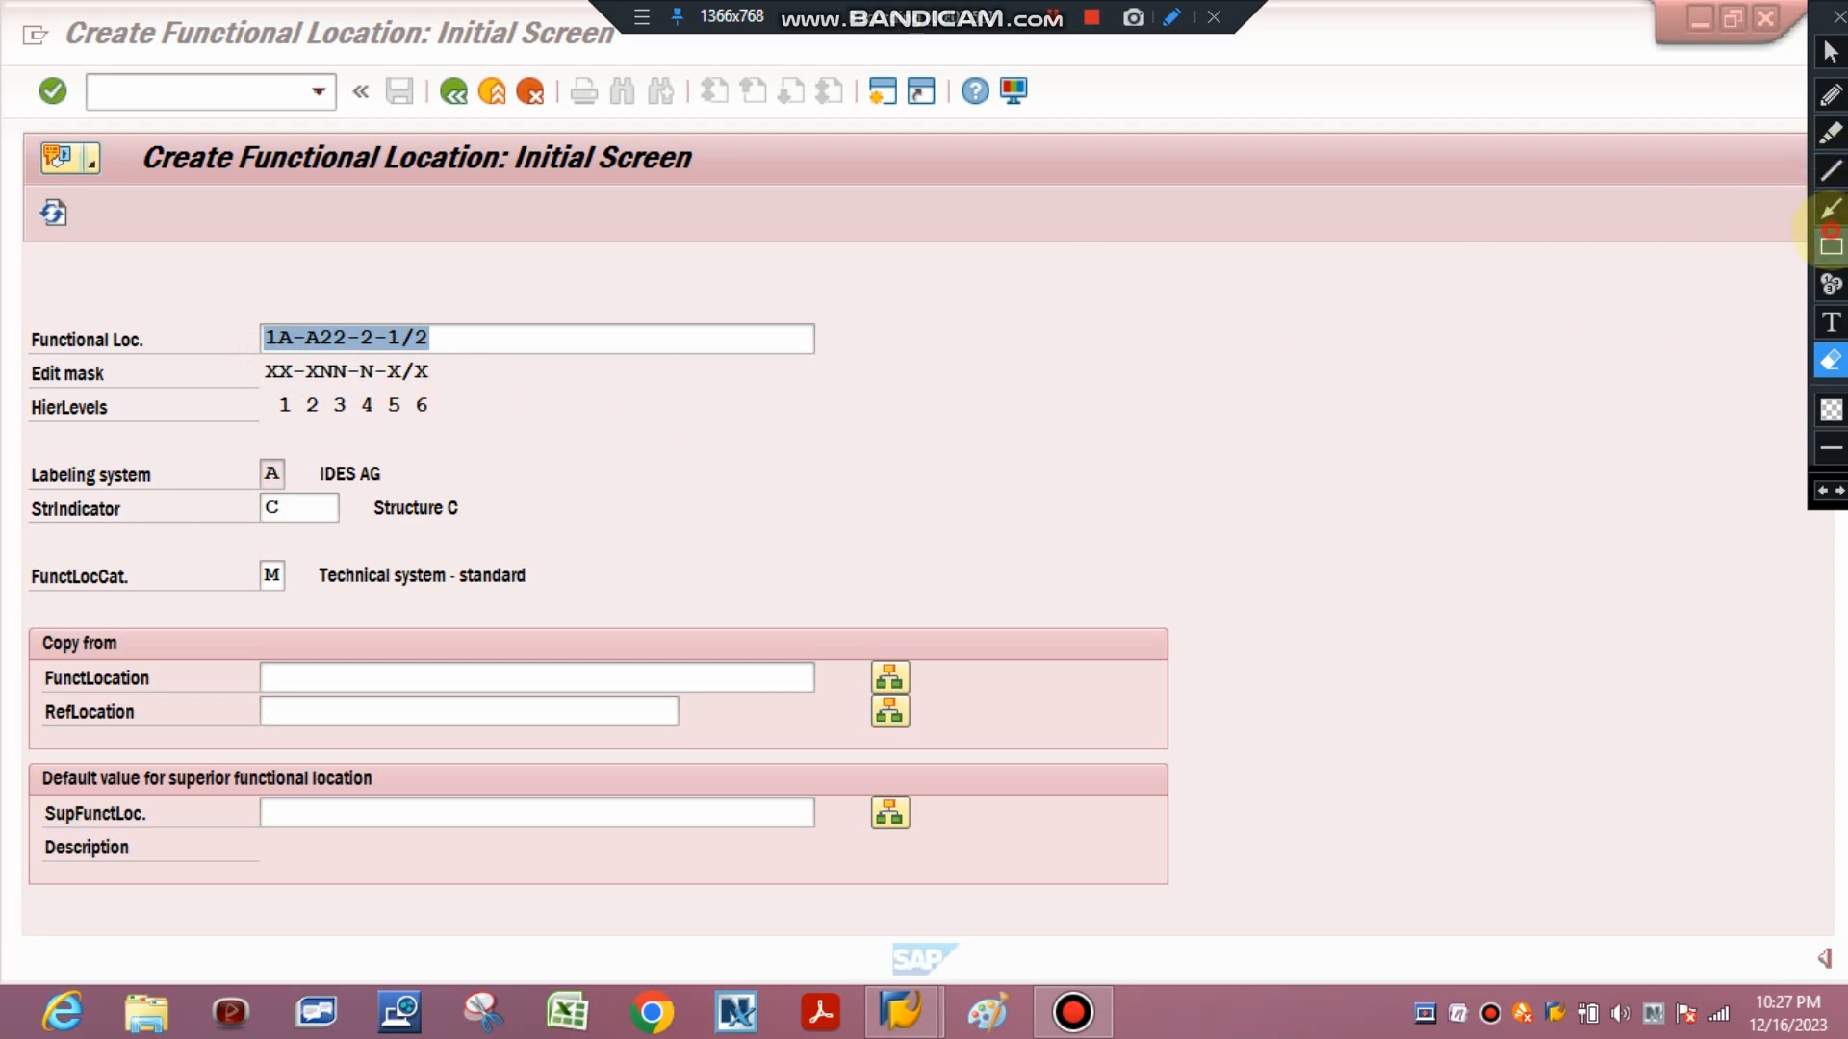
click(1831, 247)
mouse_move(260, 351)
mouse_down()
mouse_move(481, 410)
mouse_move(477, 387)
mouse_up()
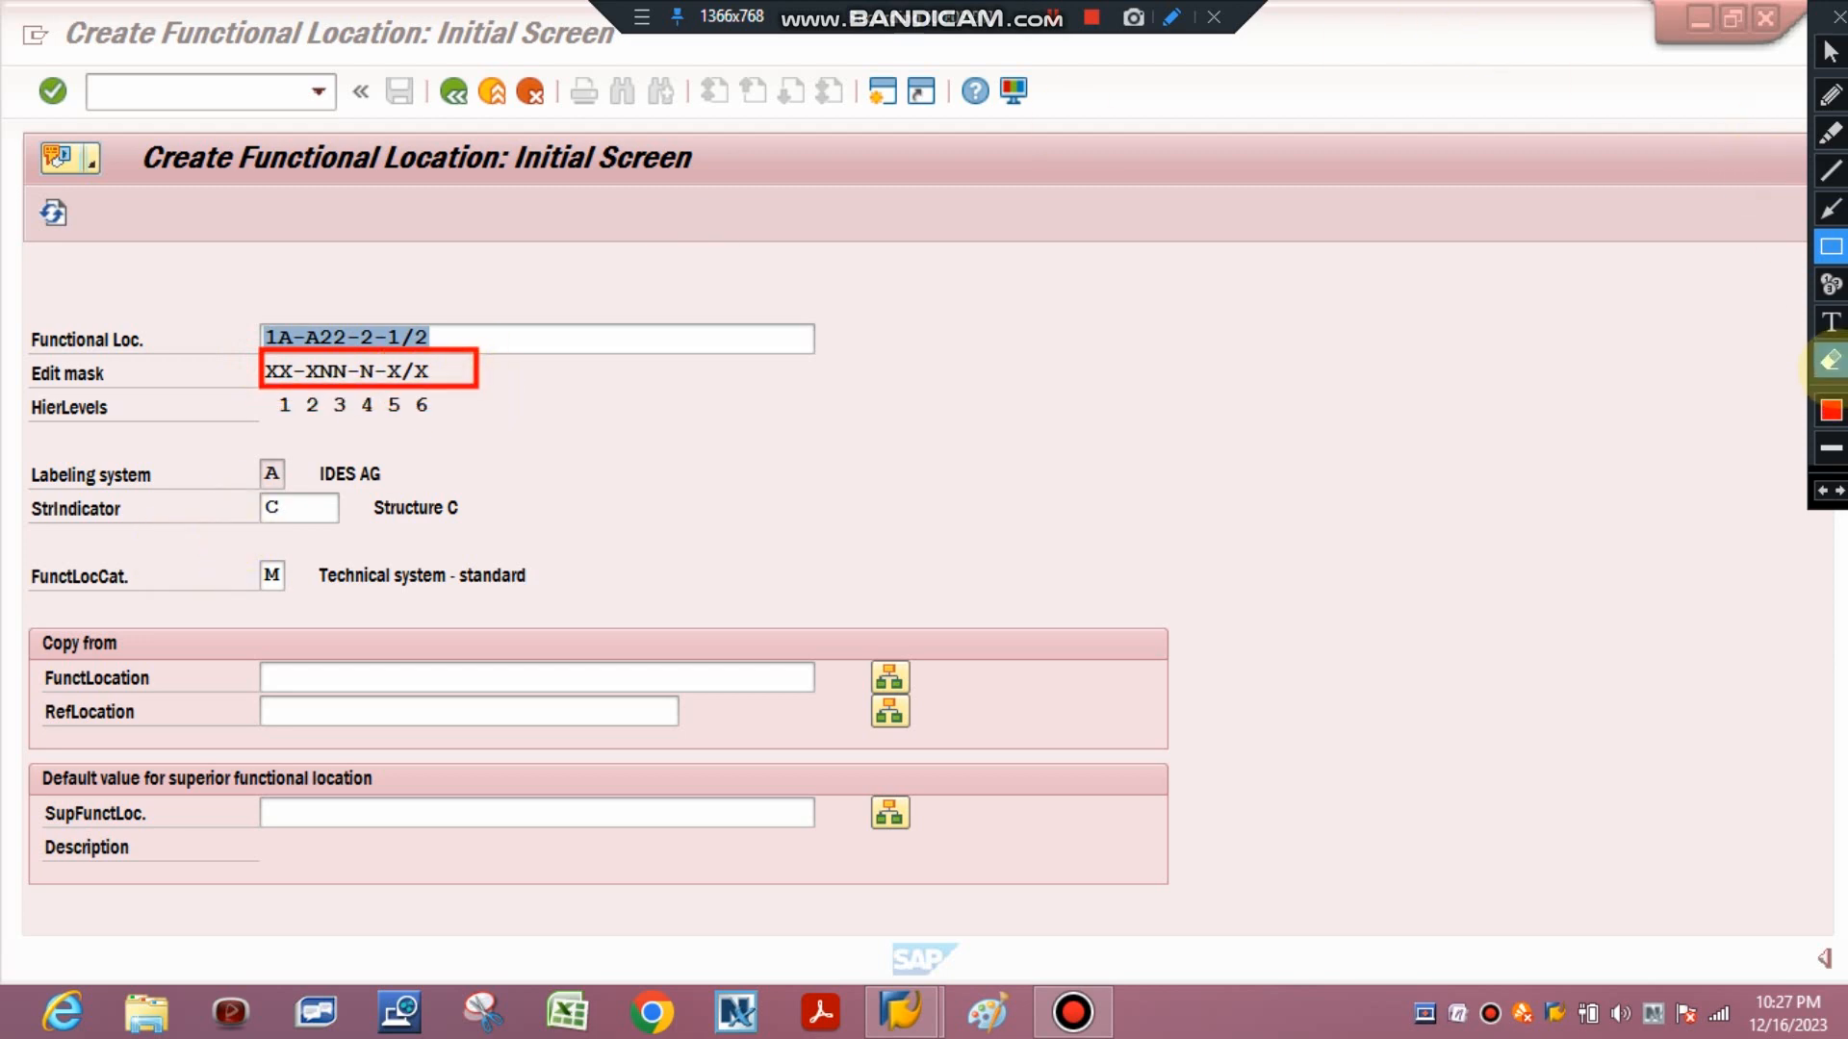
click(1835, 368)
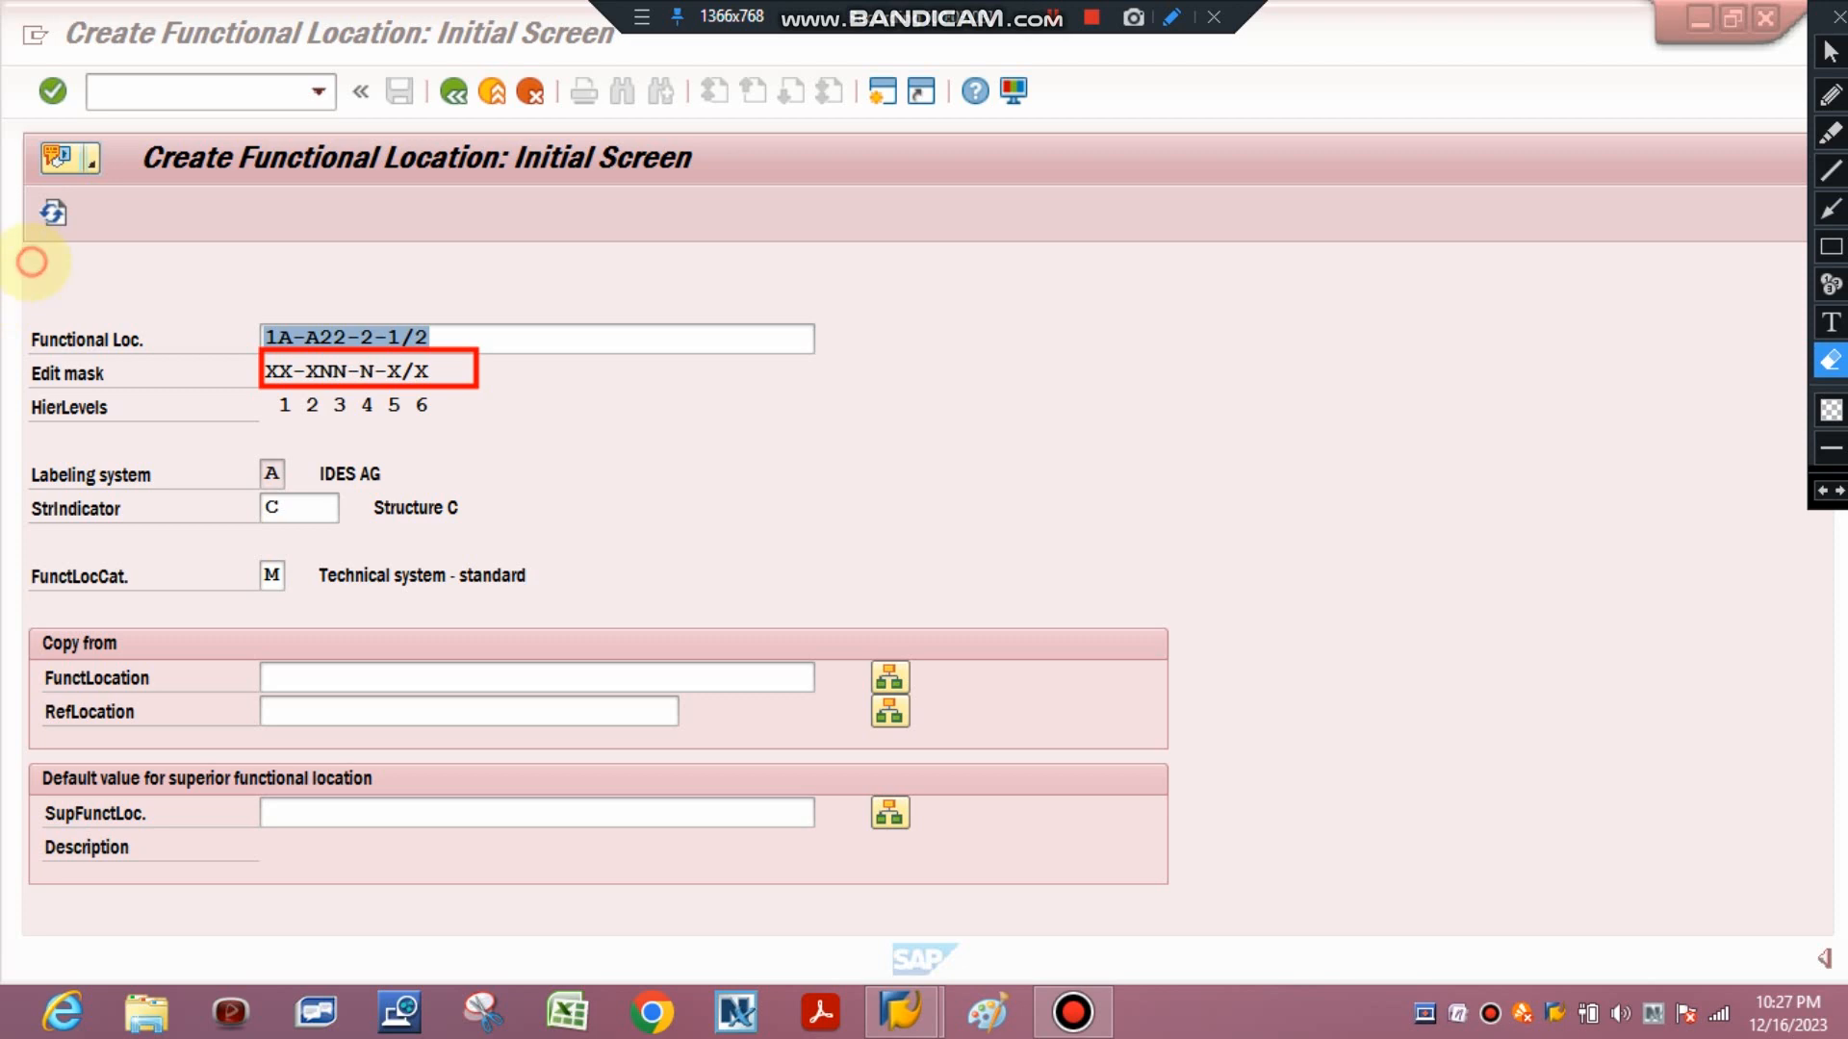
drag(32, 260, 667, 503)
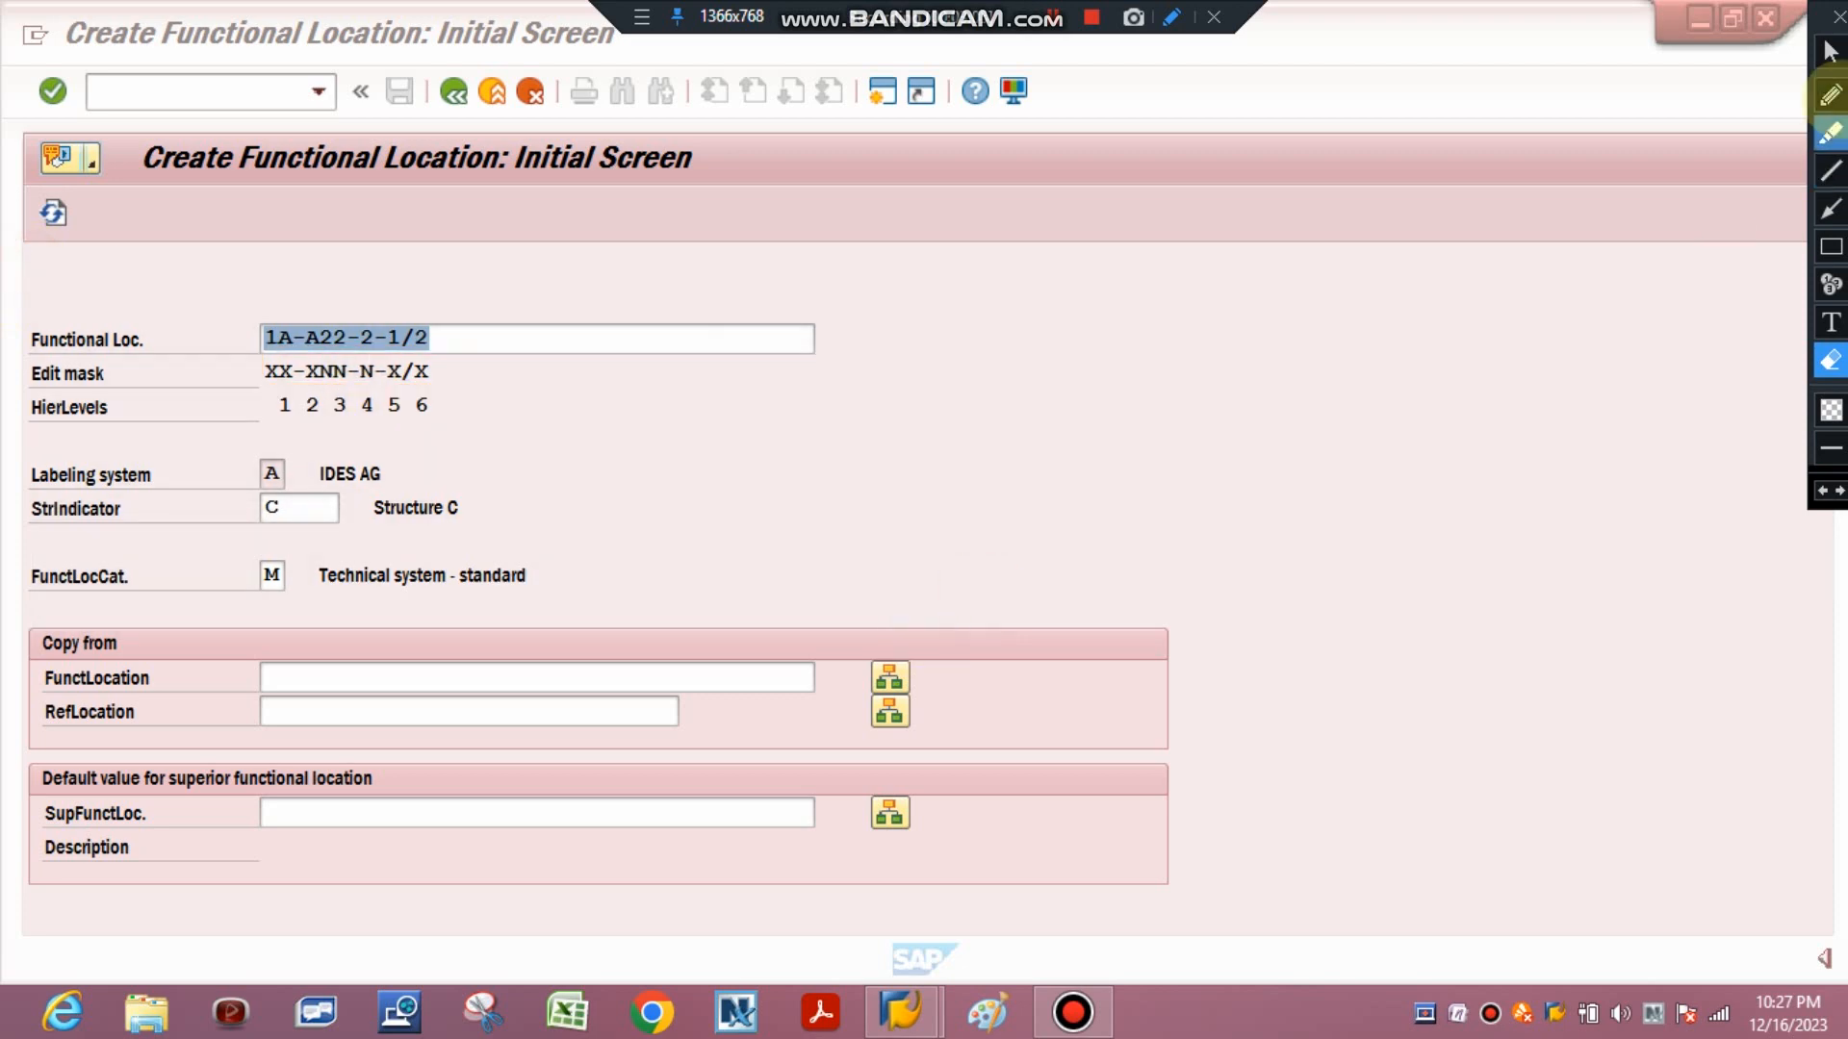
click(1830, 51)
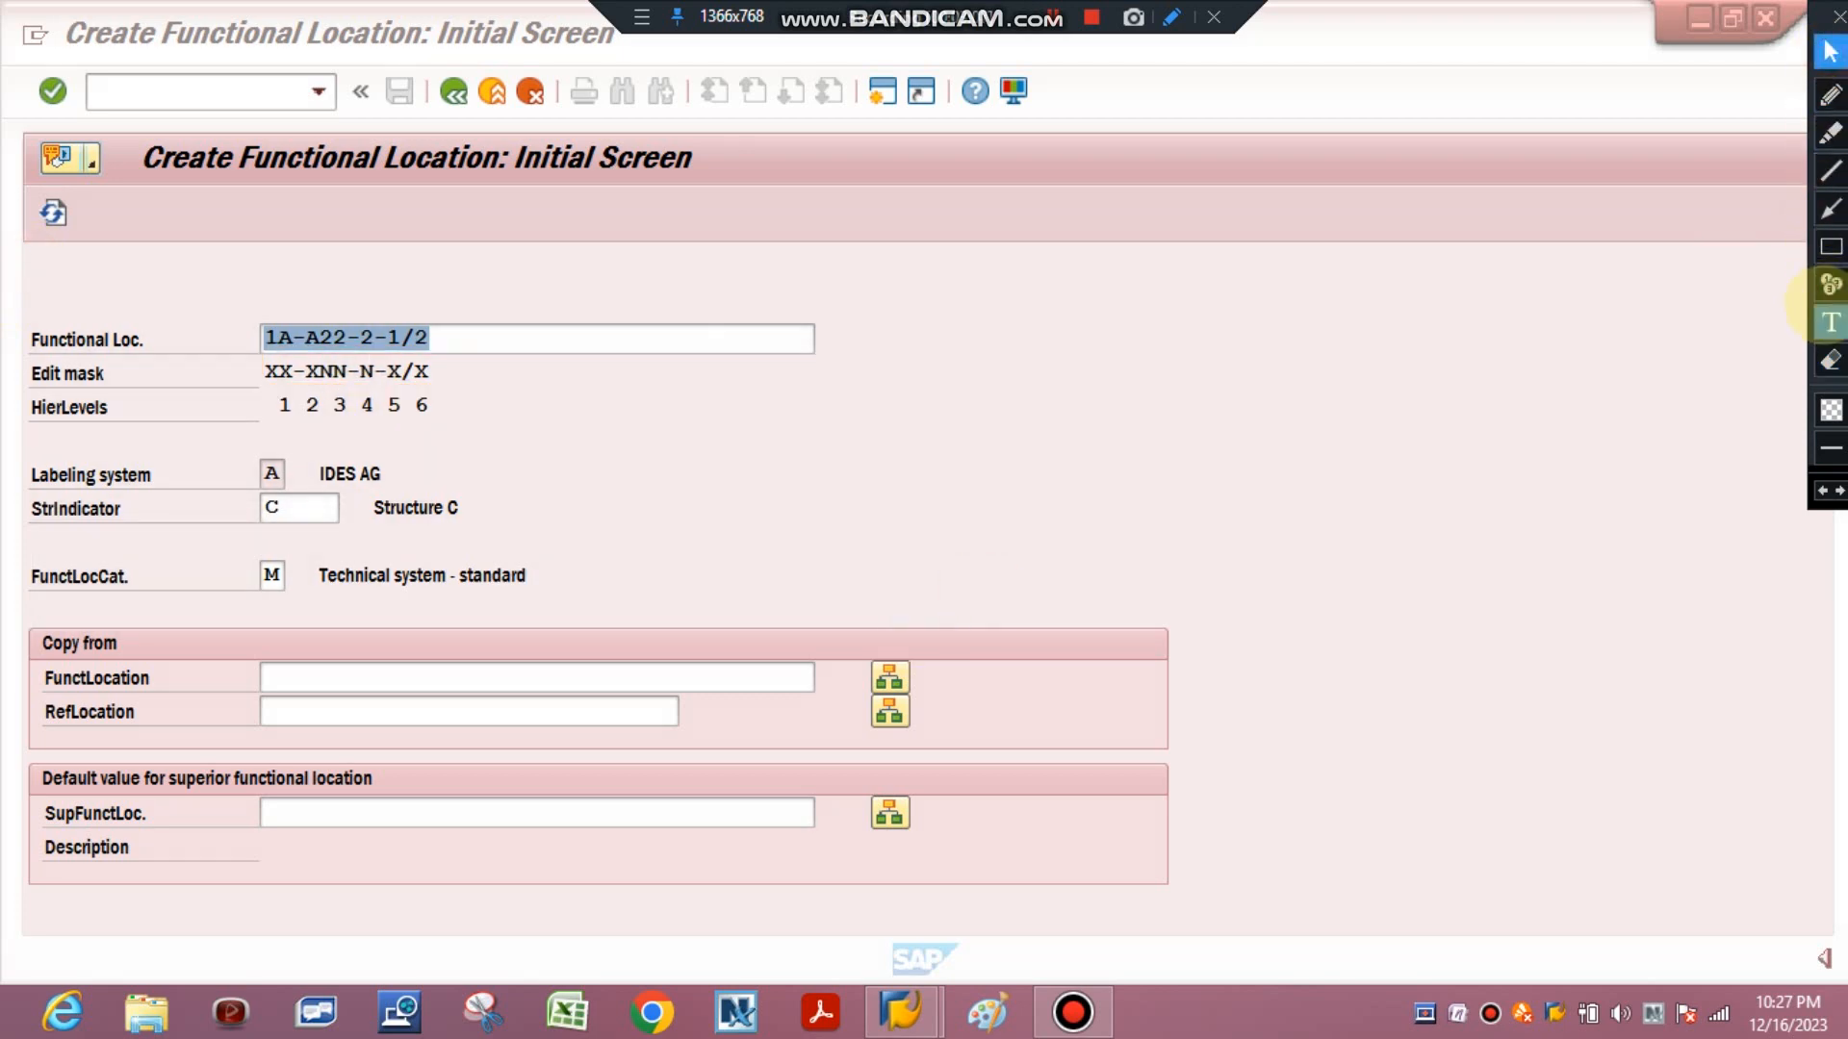
click(1830, 322)
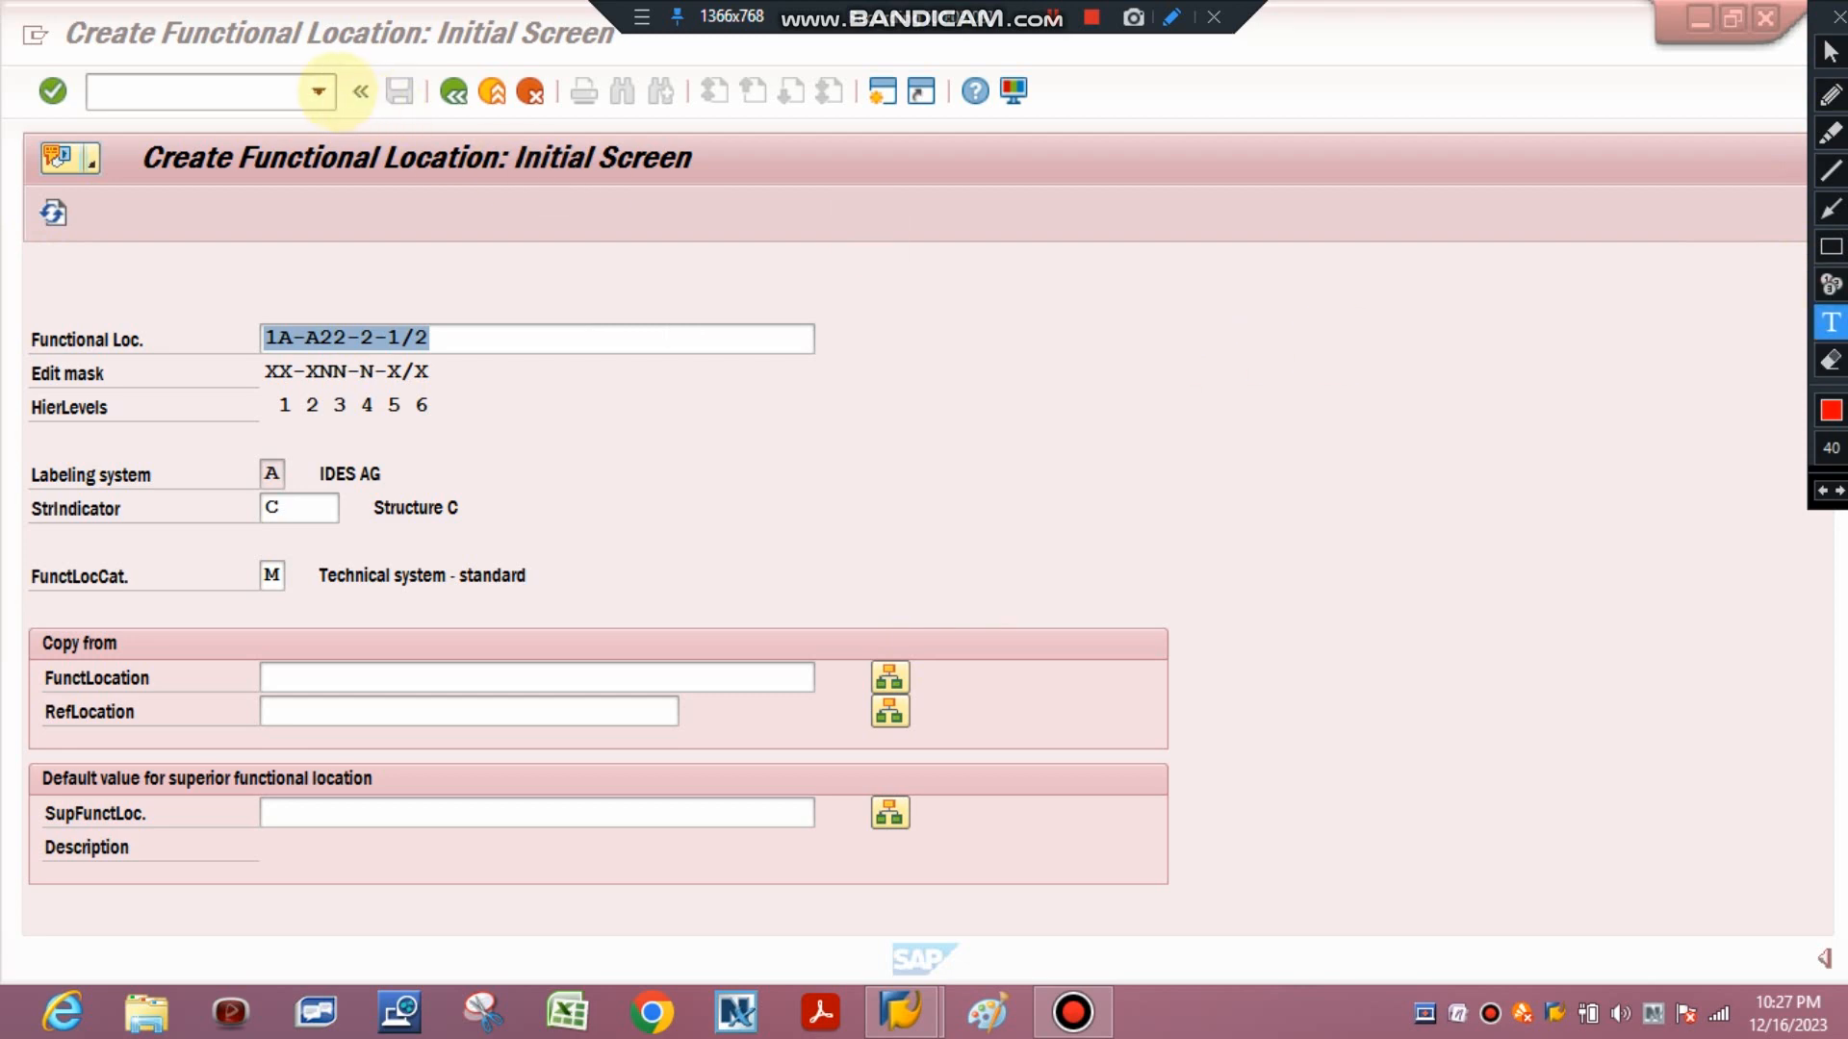
click(332, 93)
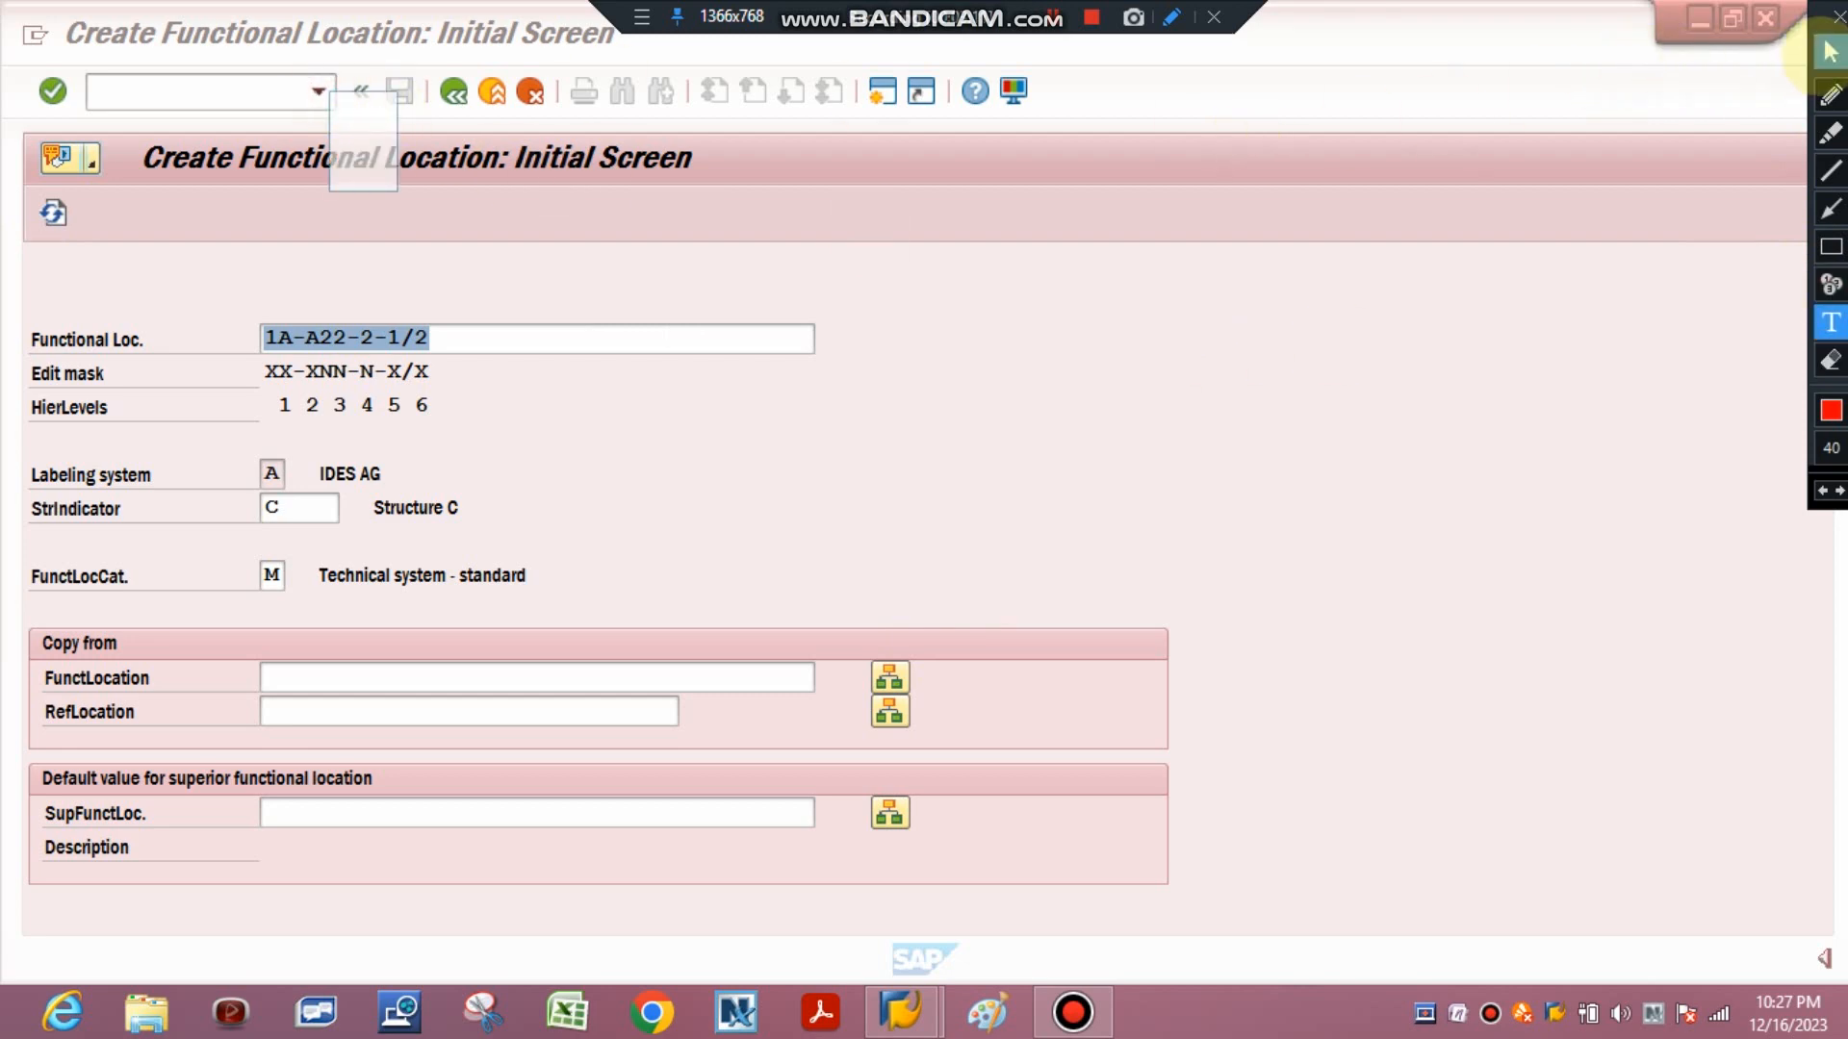
click(1831, 51)
click(319, 92)
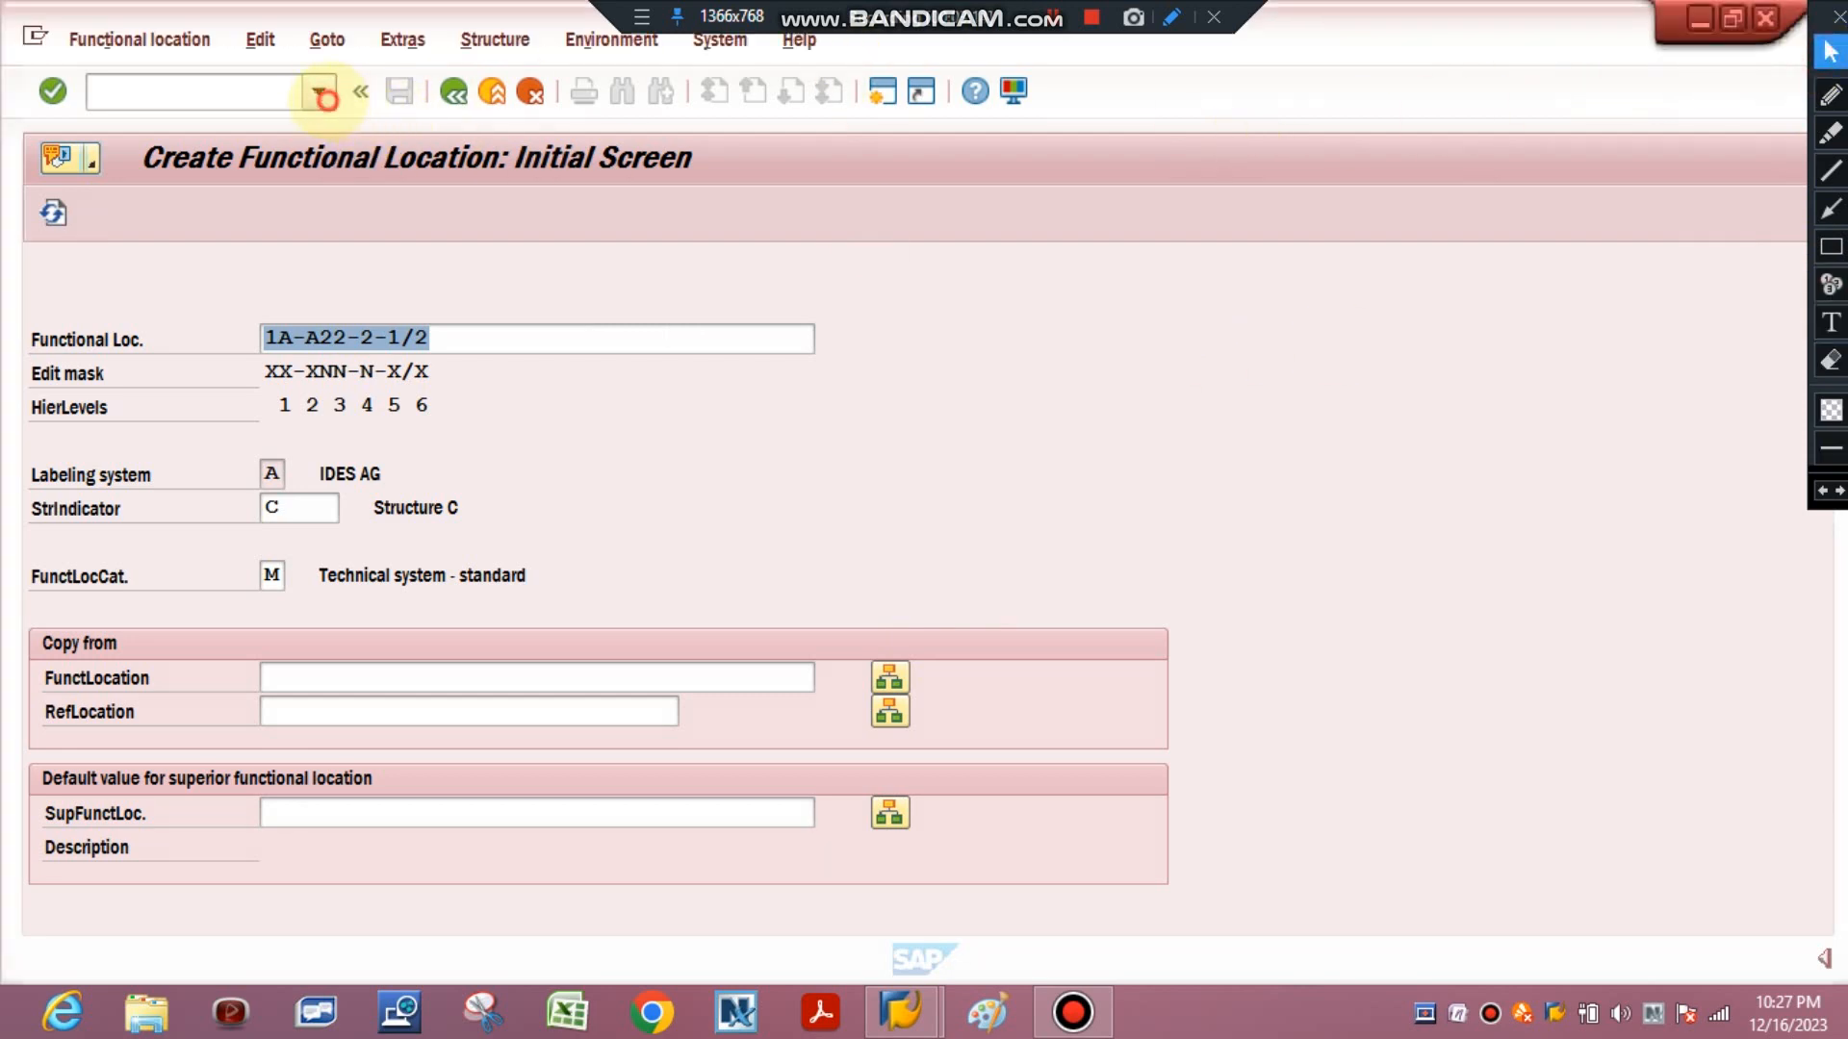
click(323, 96)
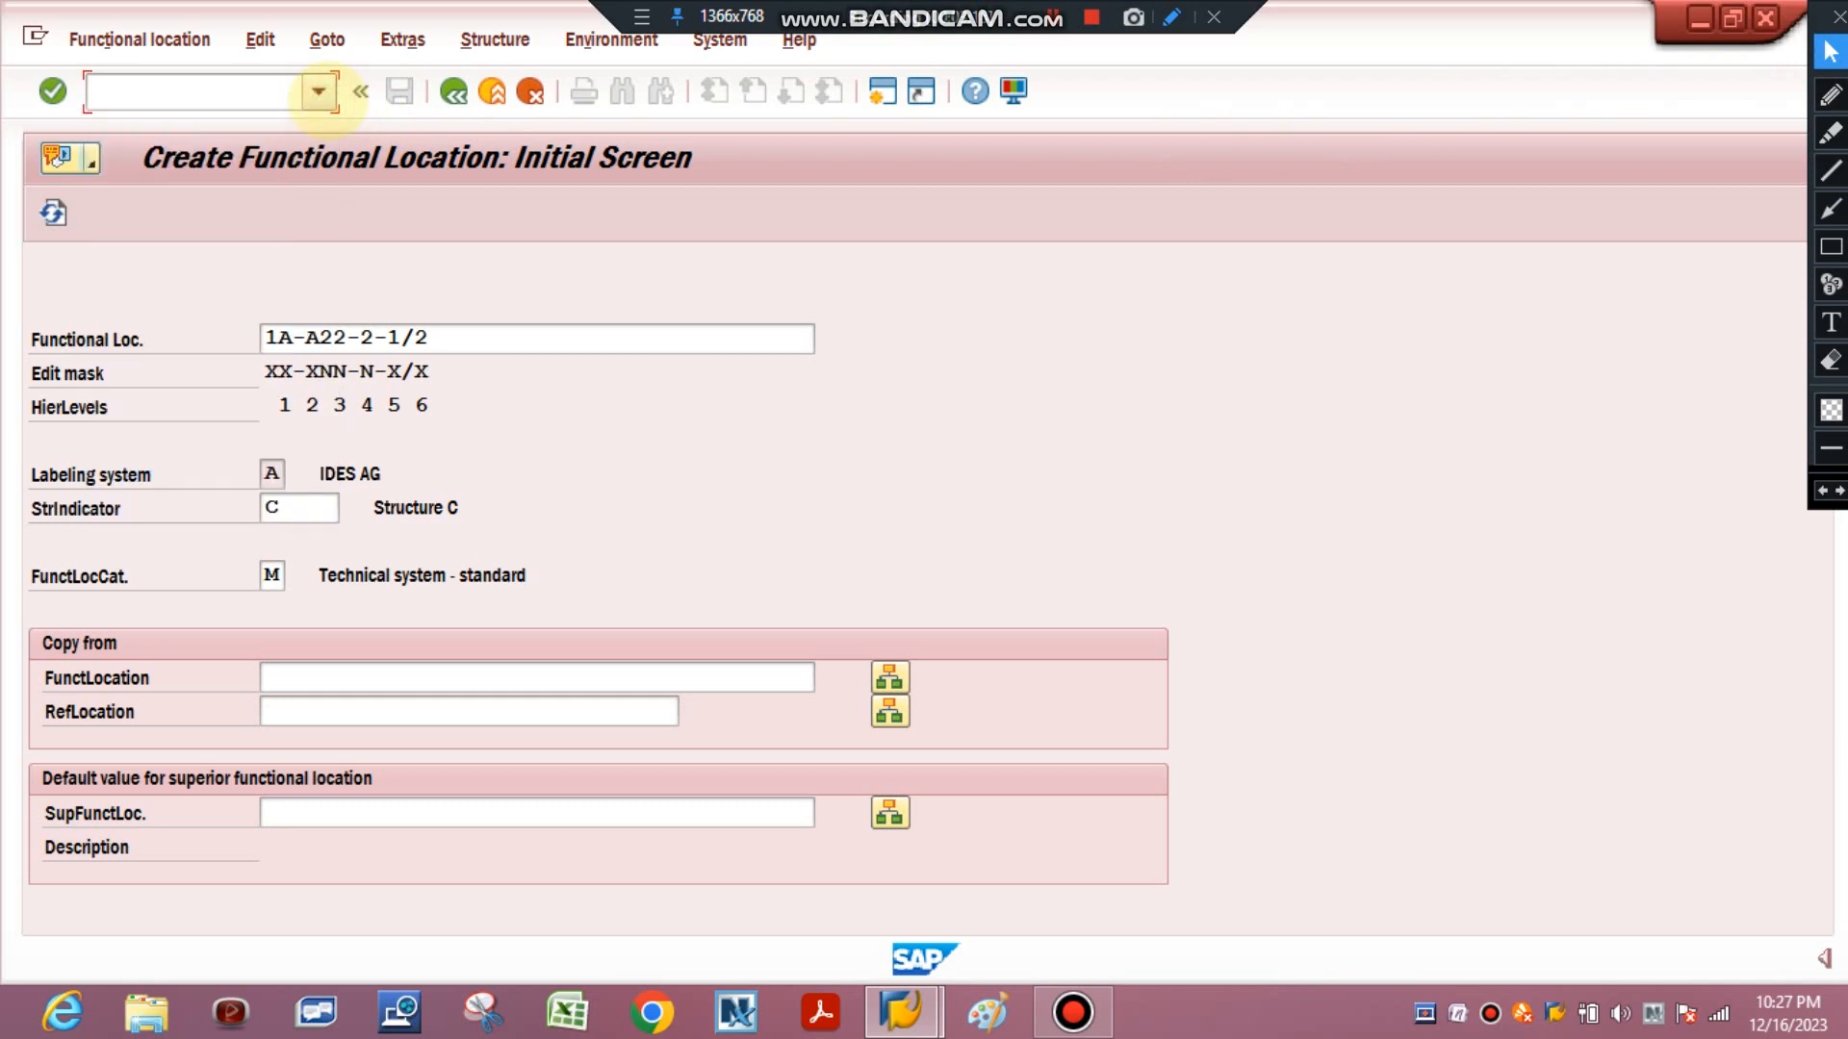
click(1830, 322)
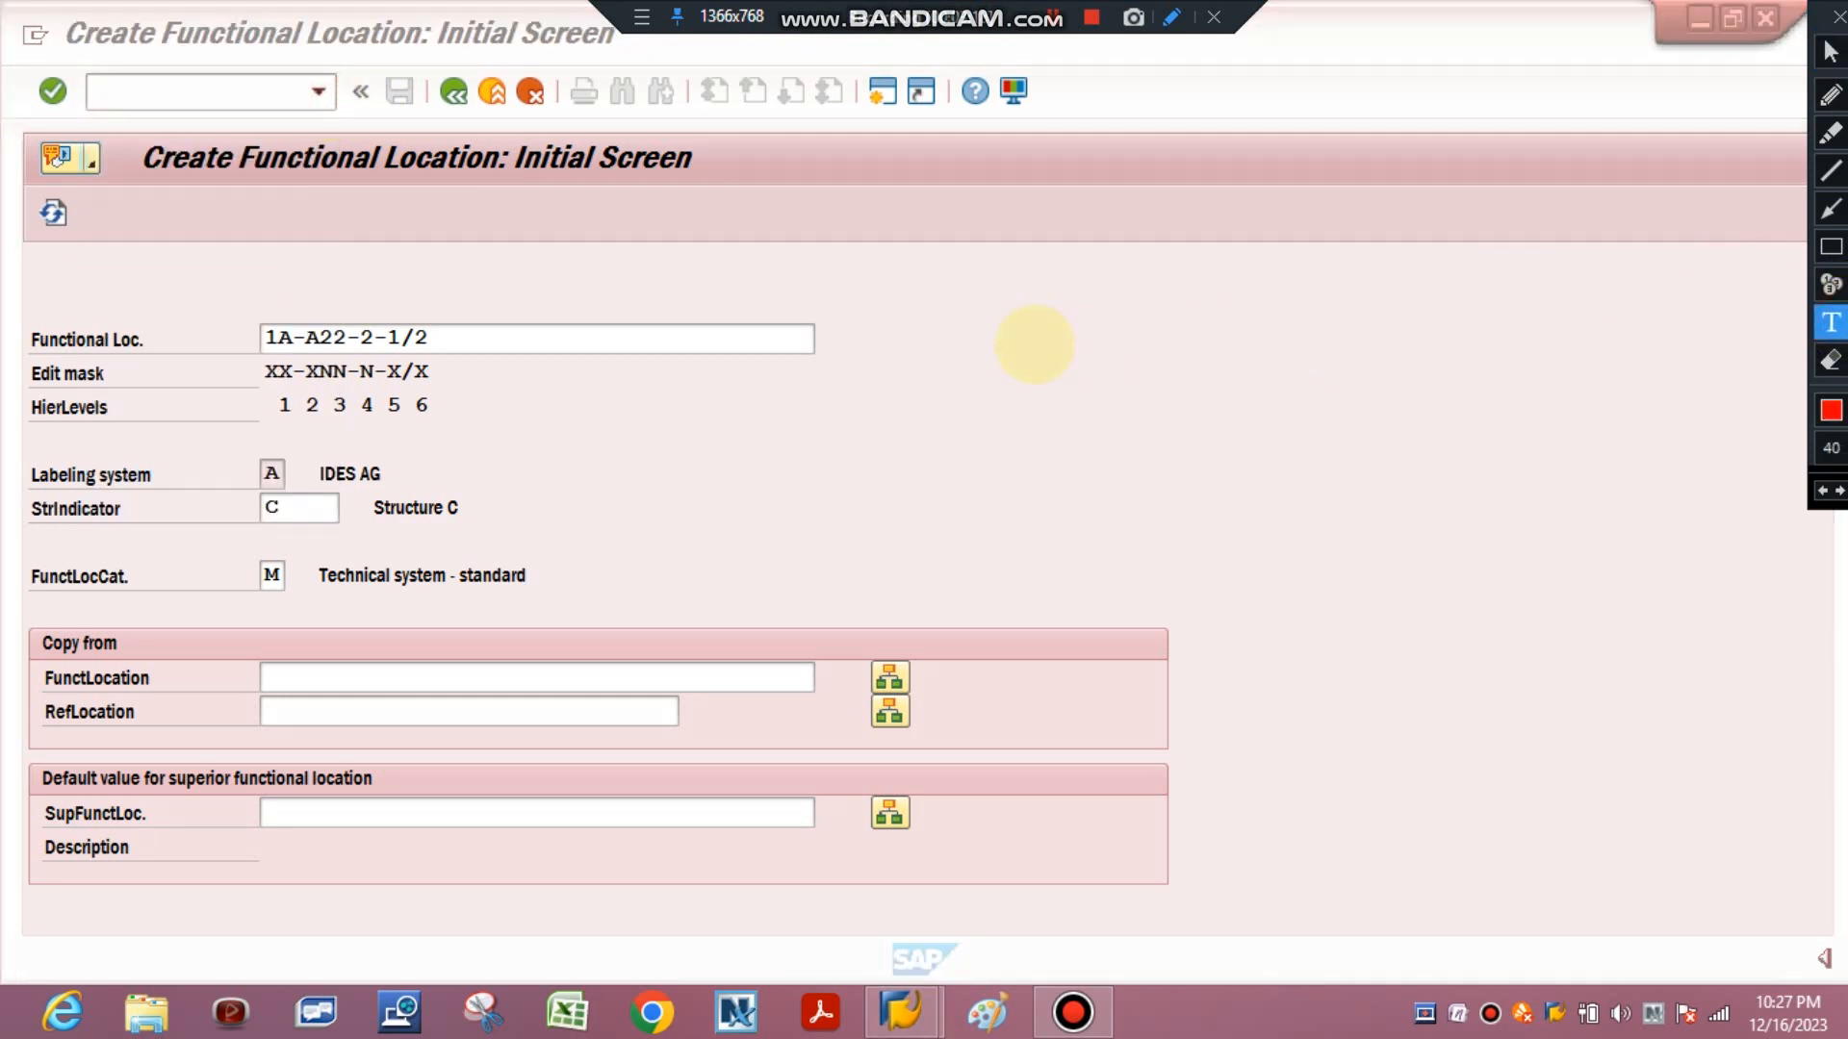
click(1034, 343)
text(OIP)
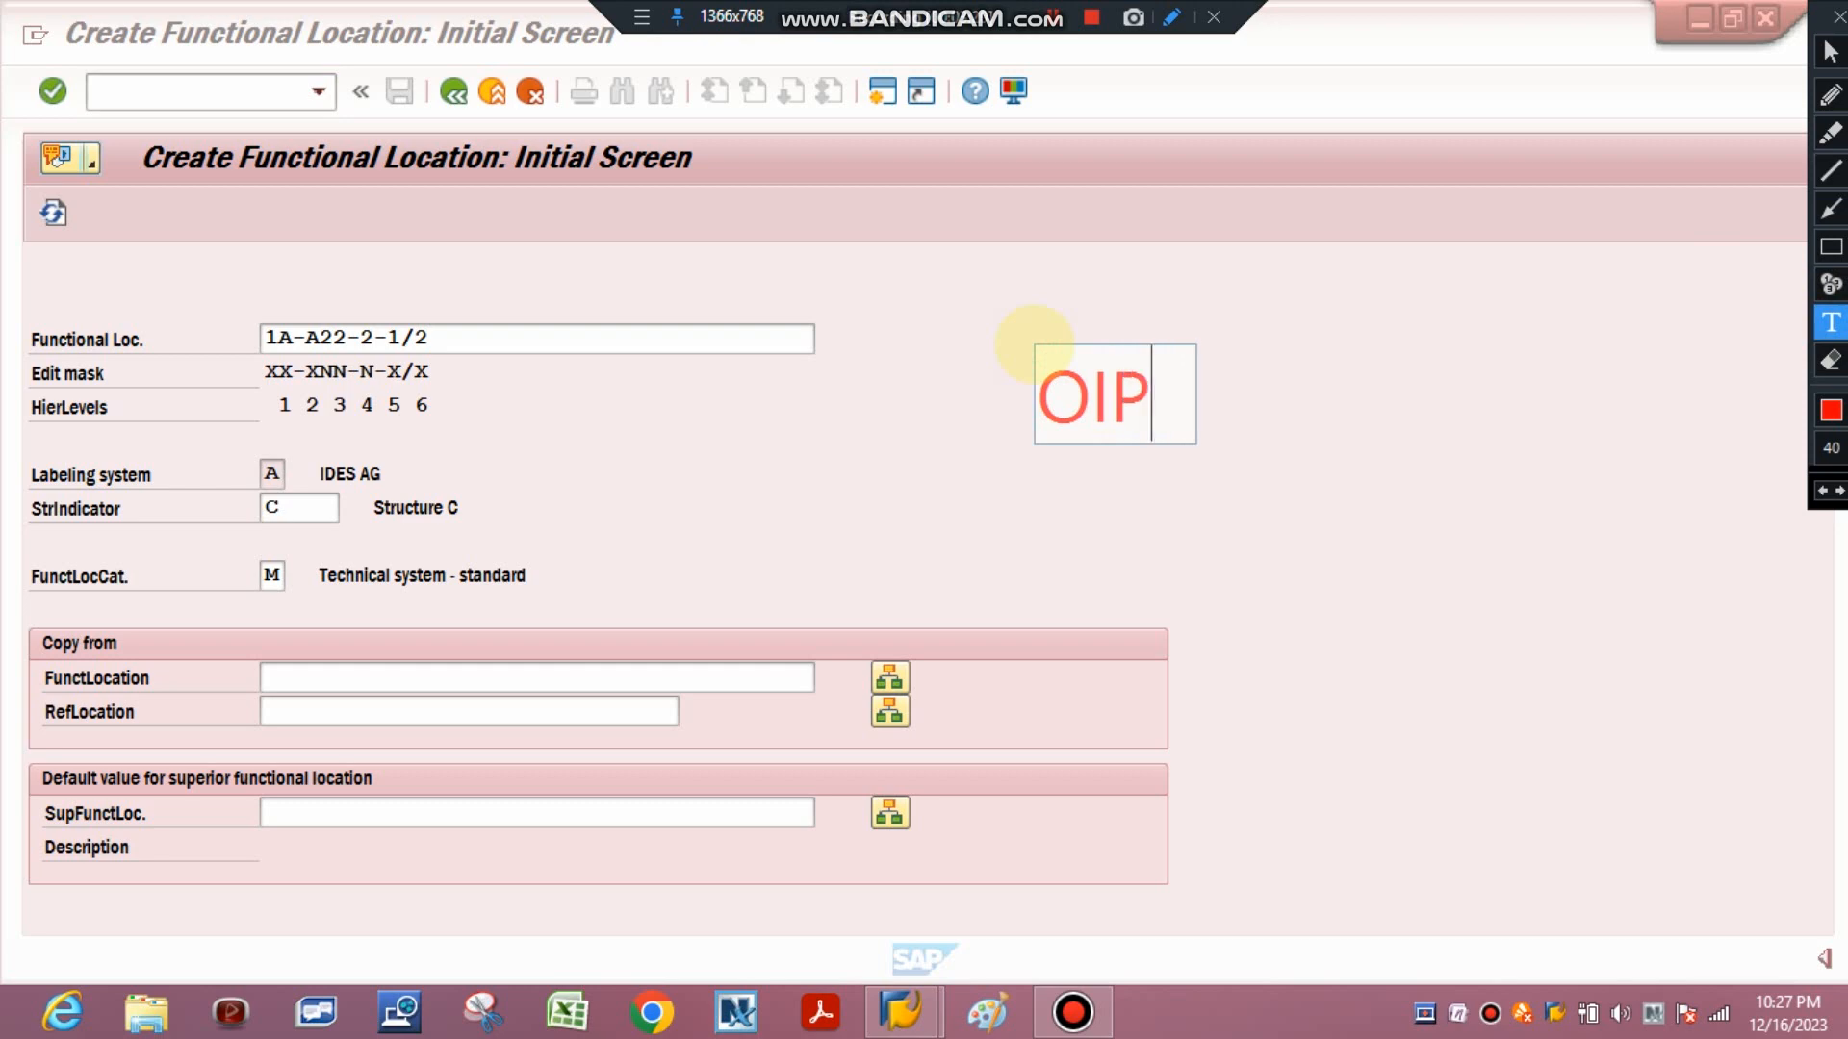
text(K)
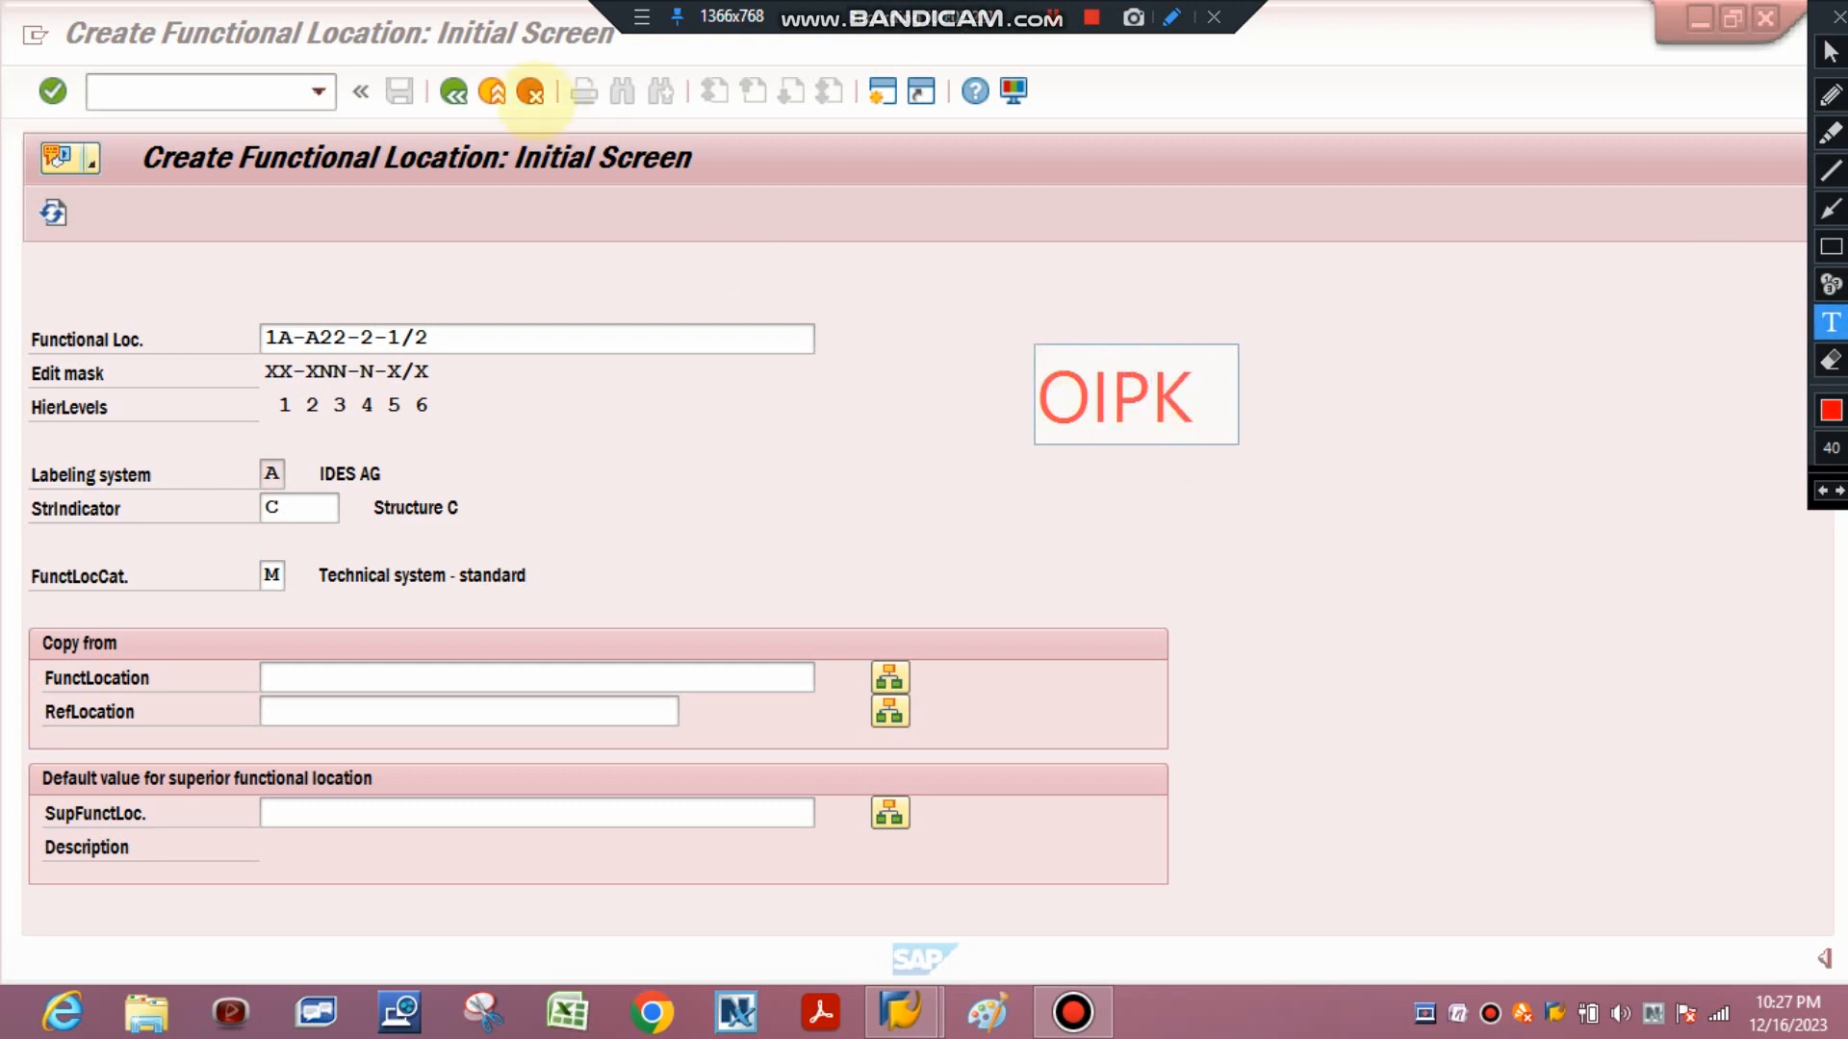
click(541, 98)
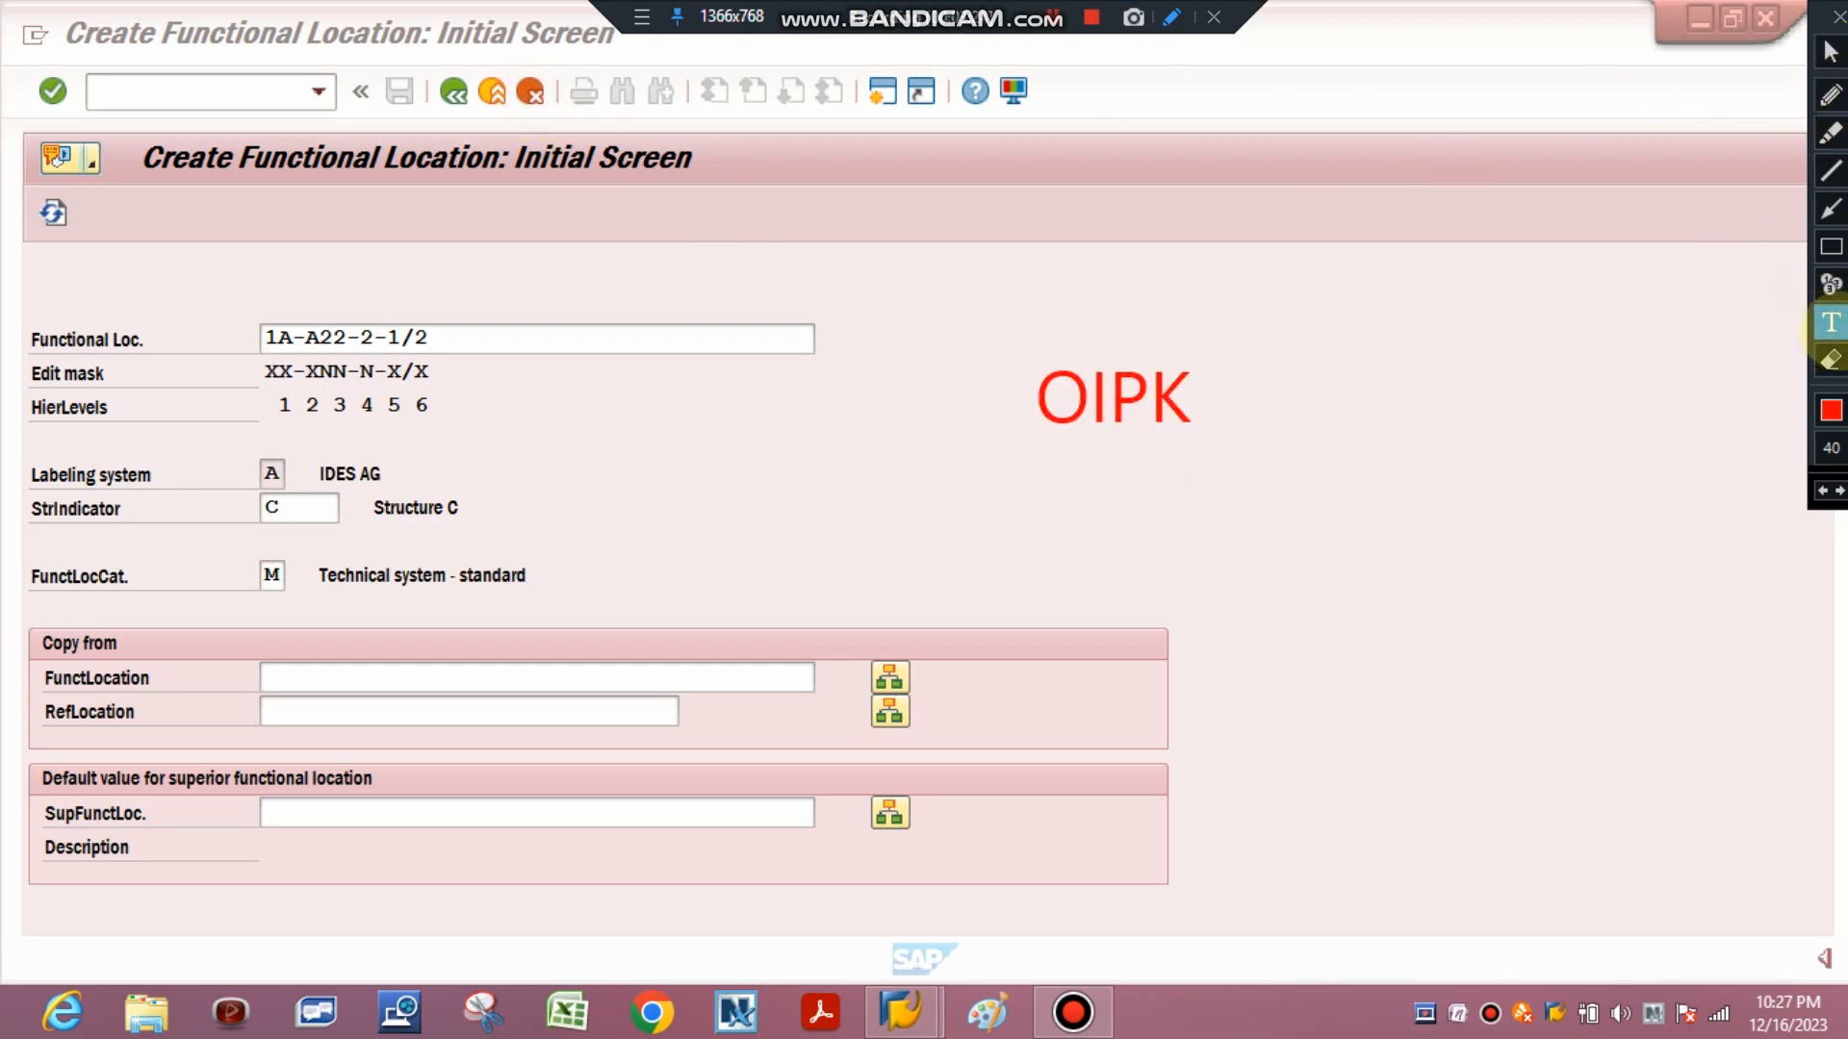
click(1831, 247)
drag(1019, 342, 1354, 507)
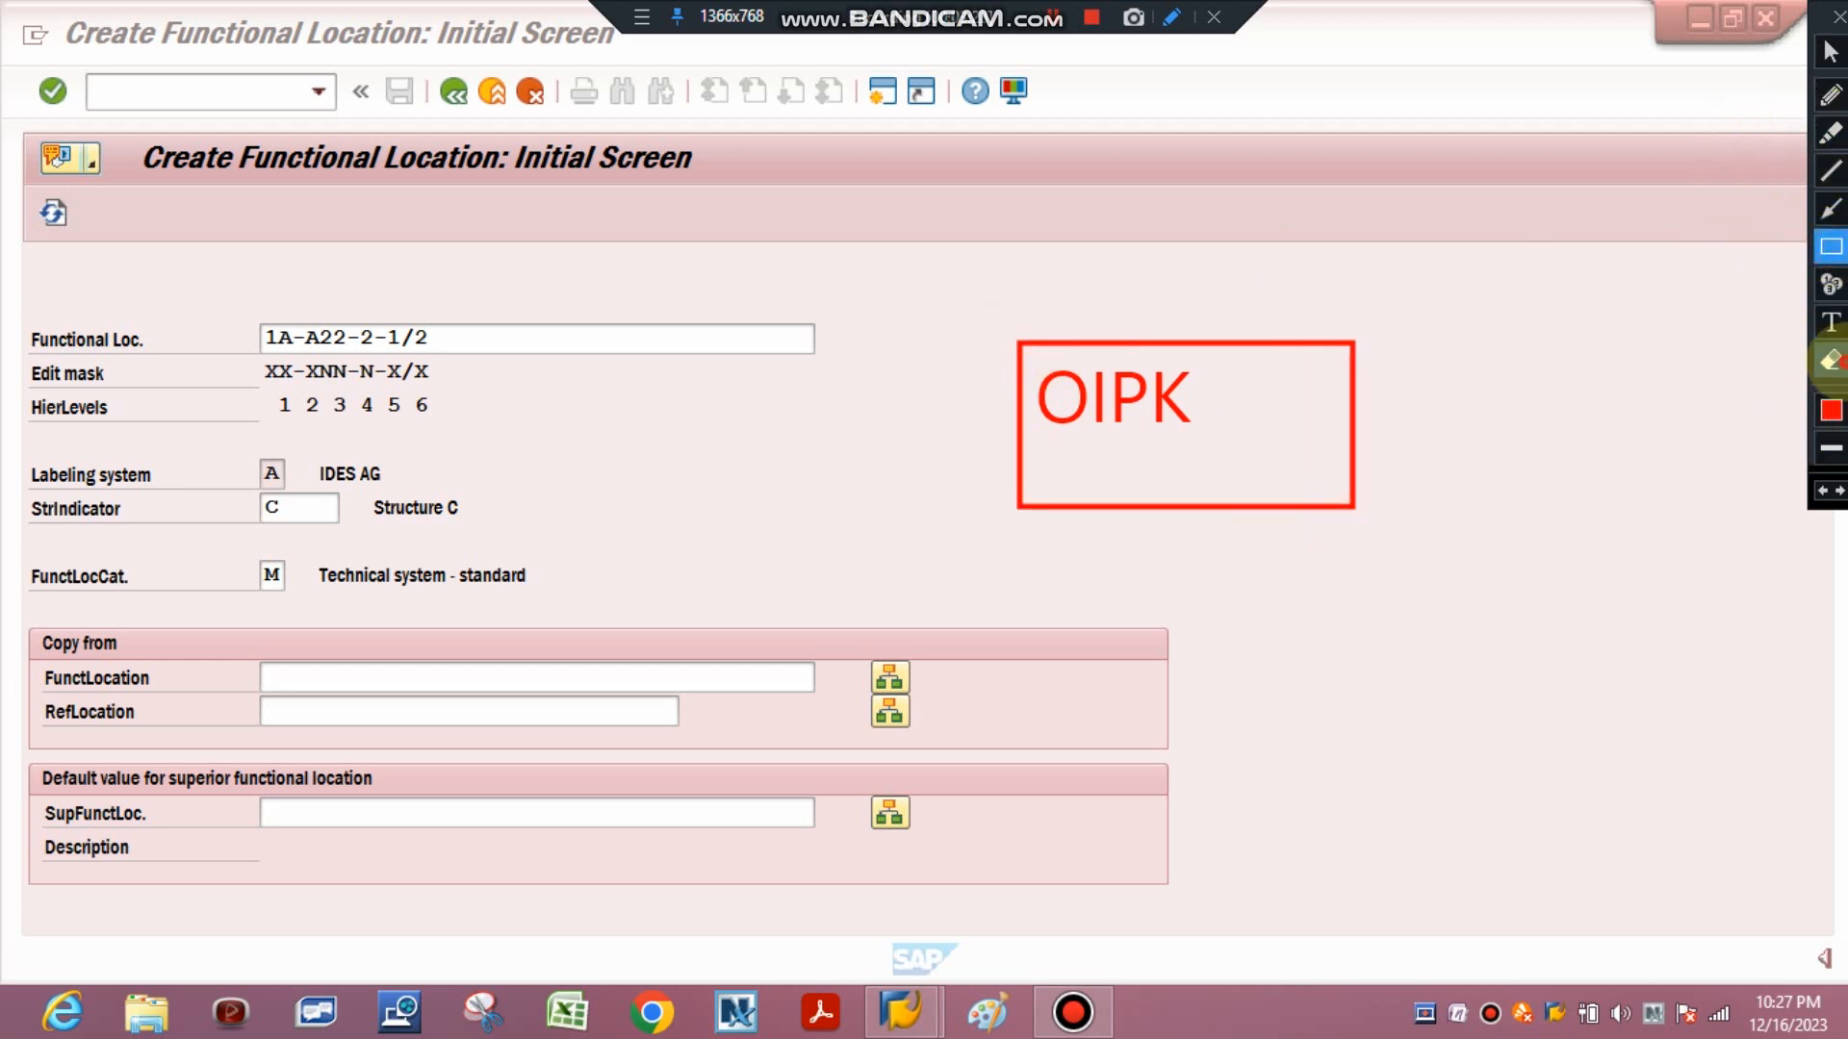
click(1830, 361)
drag(896, 250, 1288, 668)
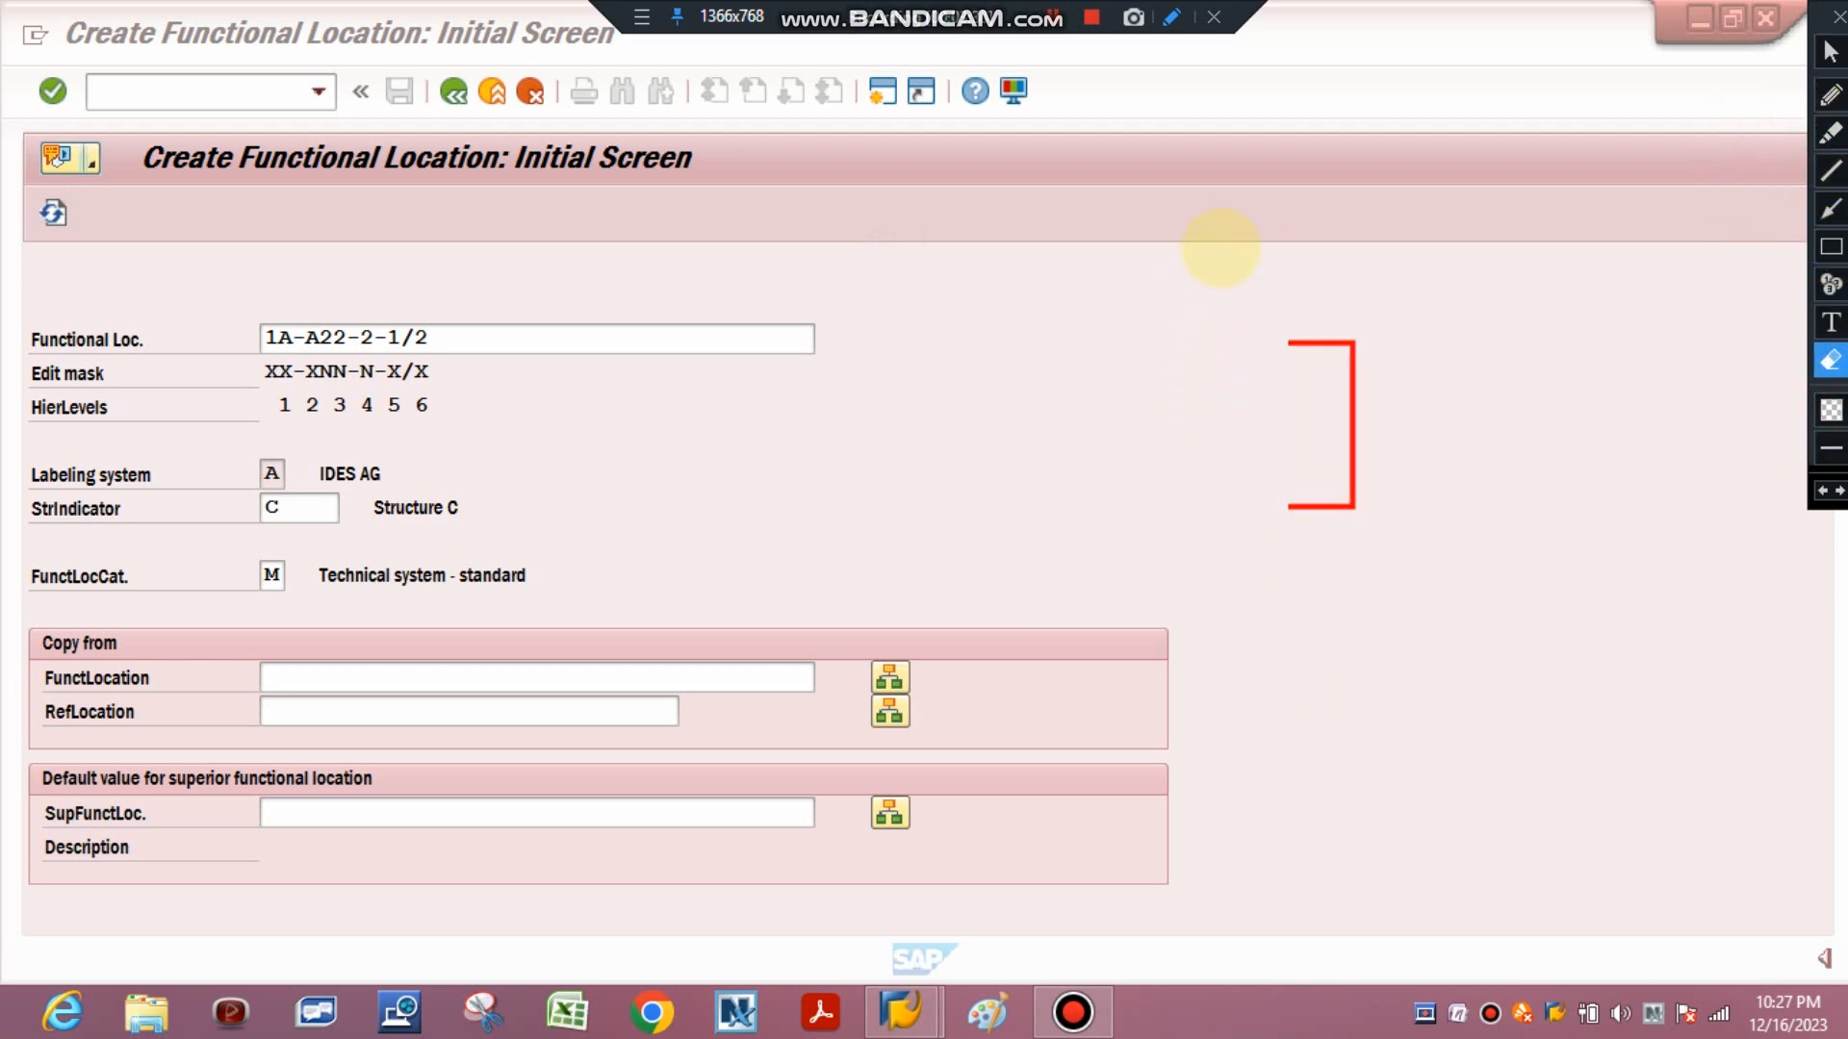
drag(1221, 248, 1521, 705)
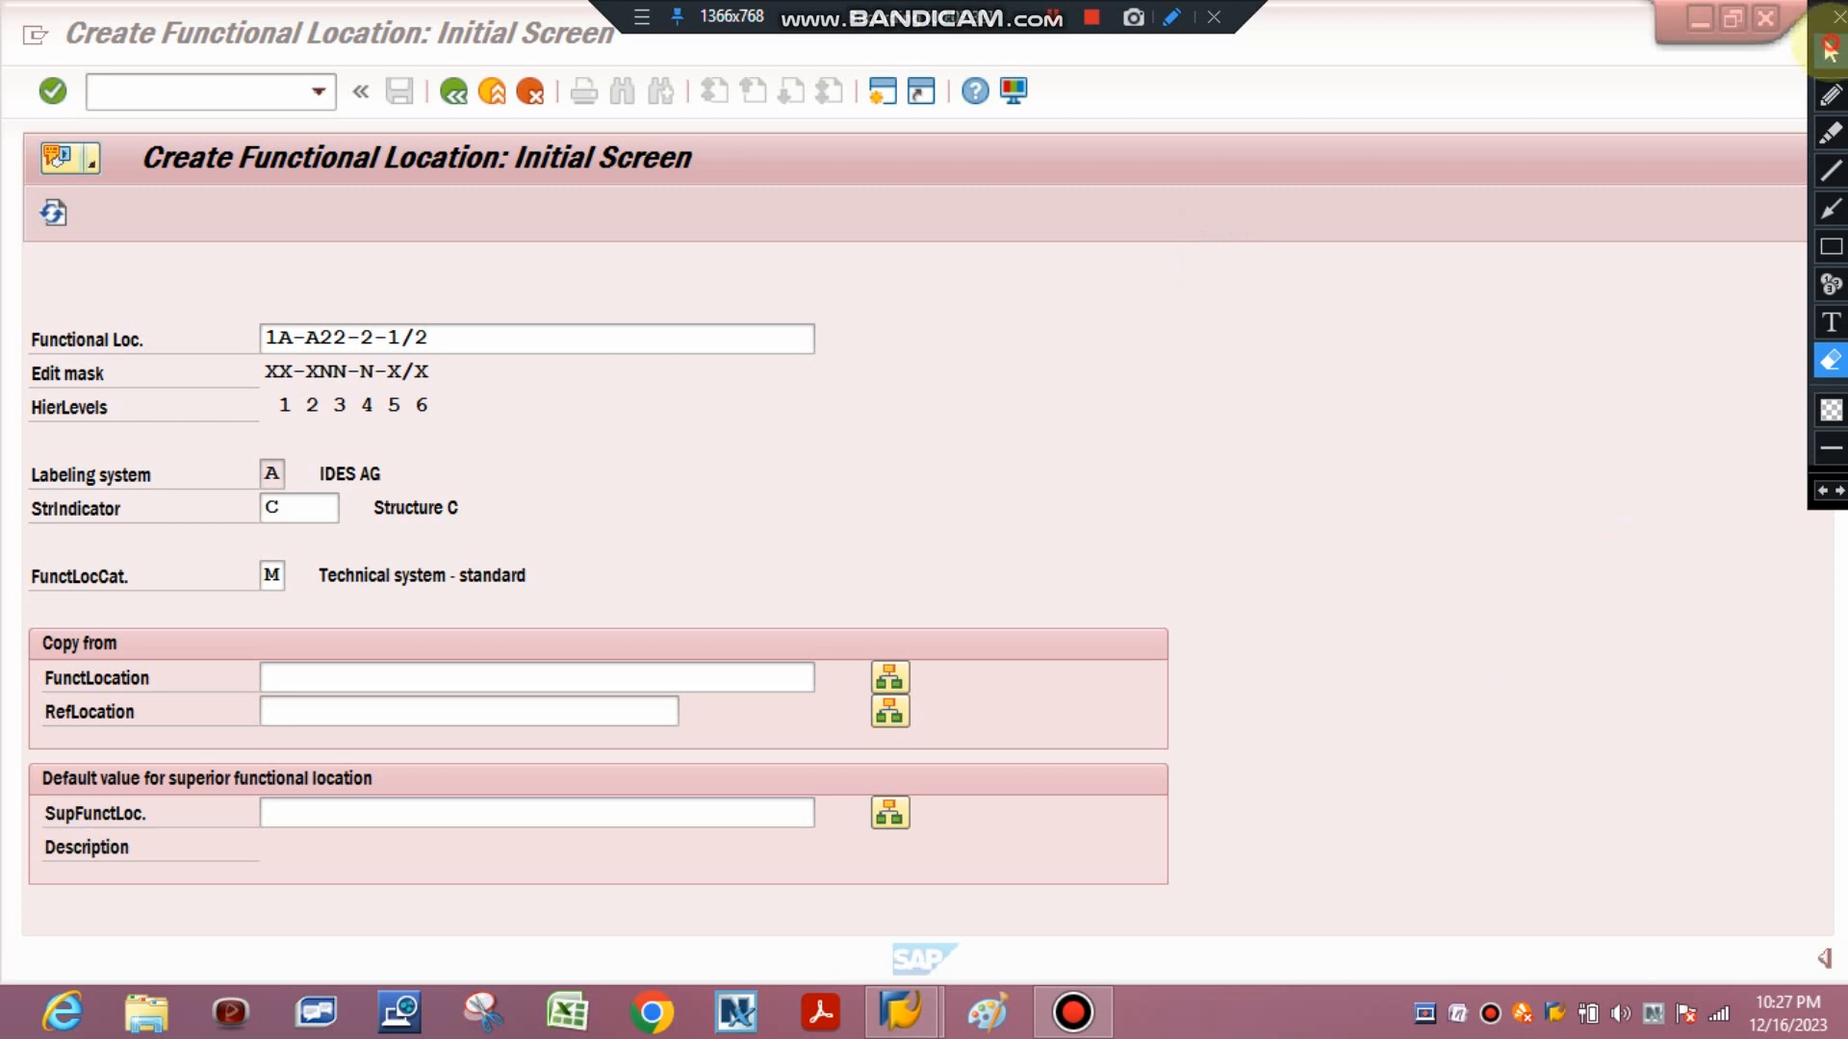
click(1831, 50)
Leave the initial screen and open transaction OIPK to view the functional location structure indicators.
click(530, 91)
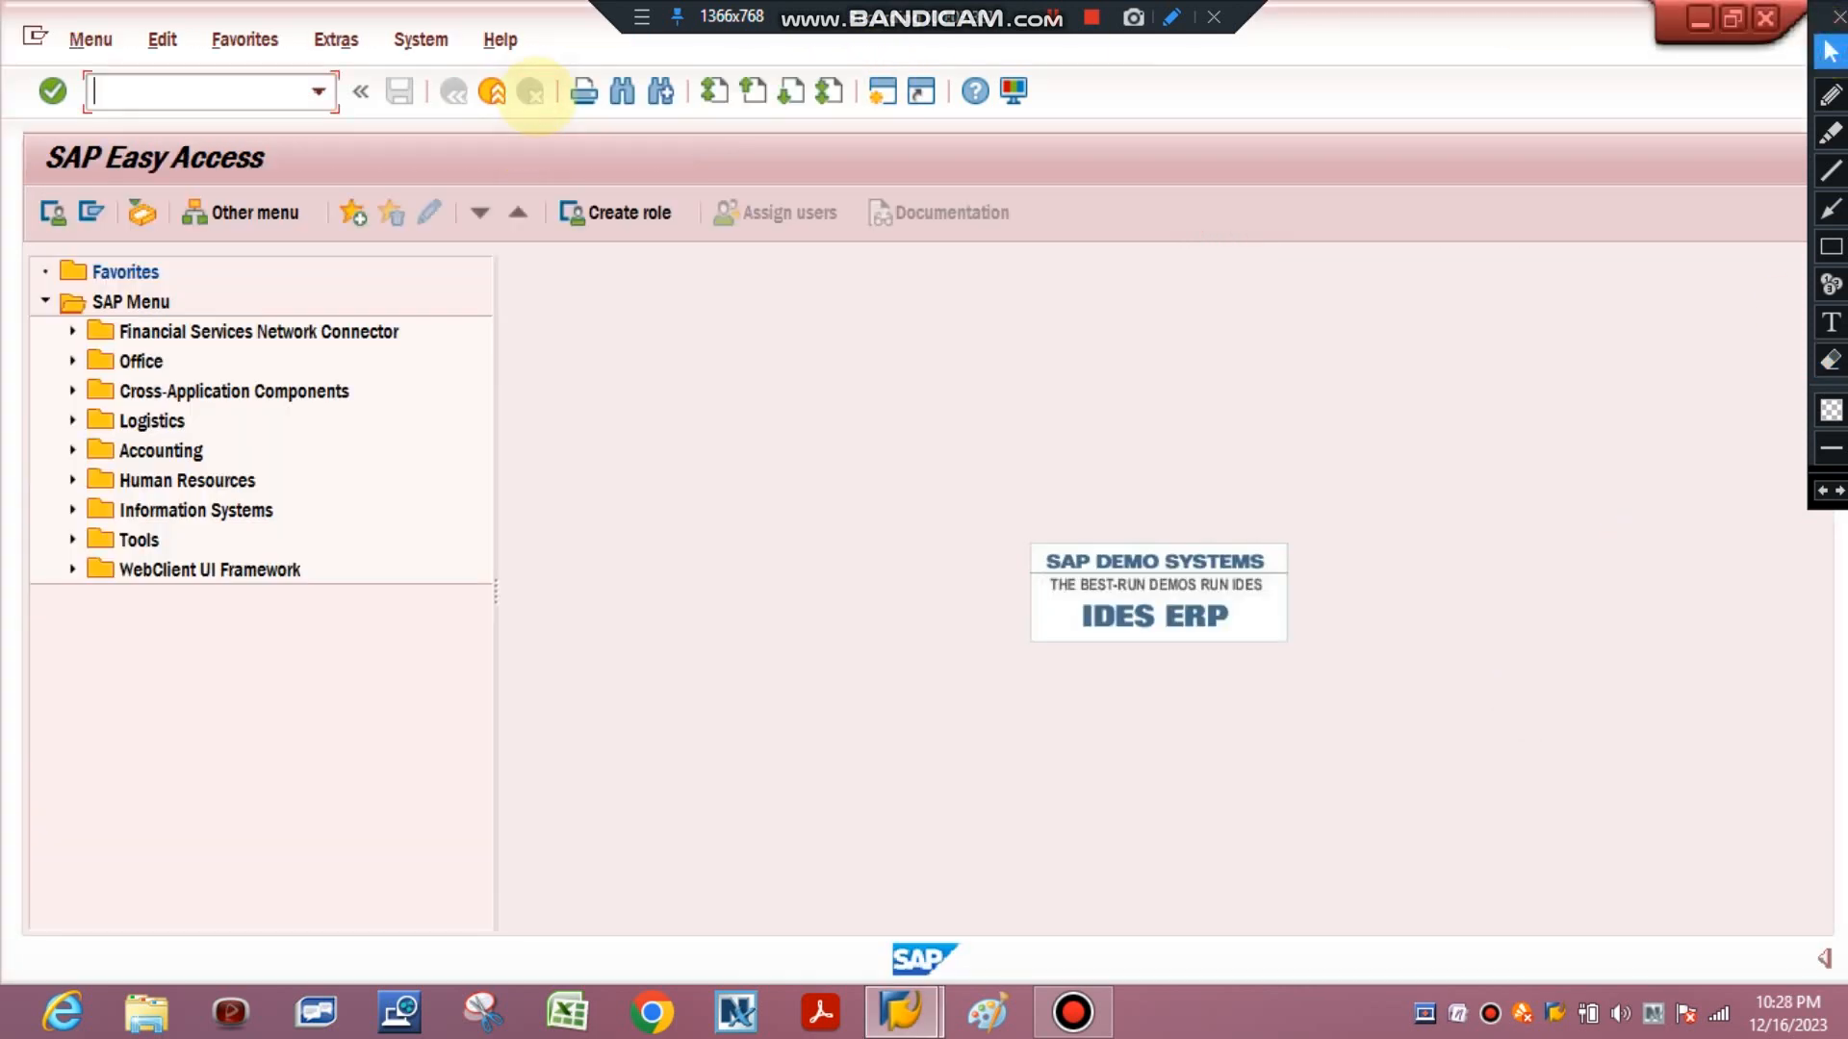
click(214, 80)
text(0)
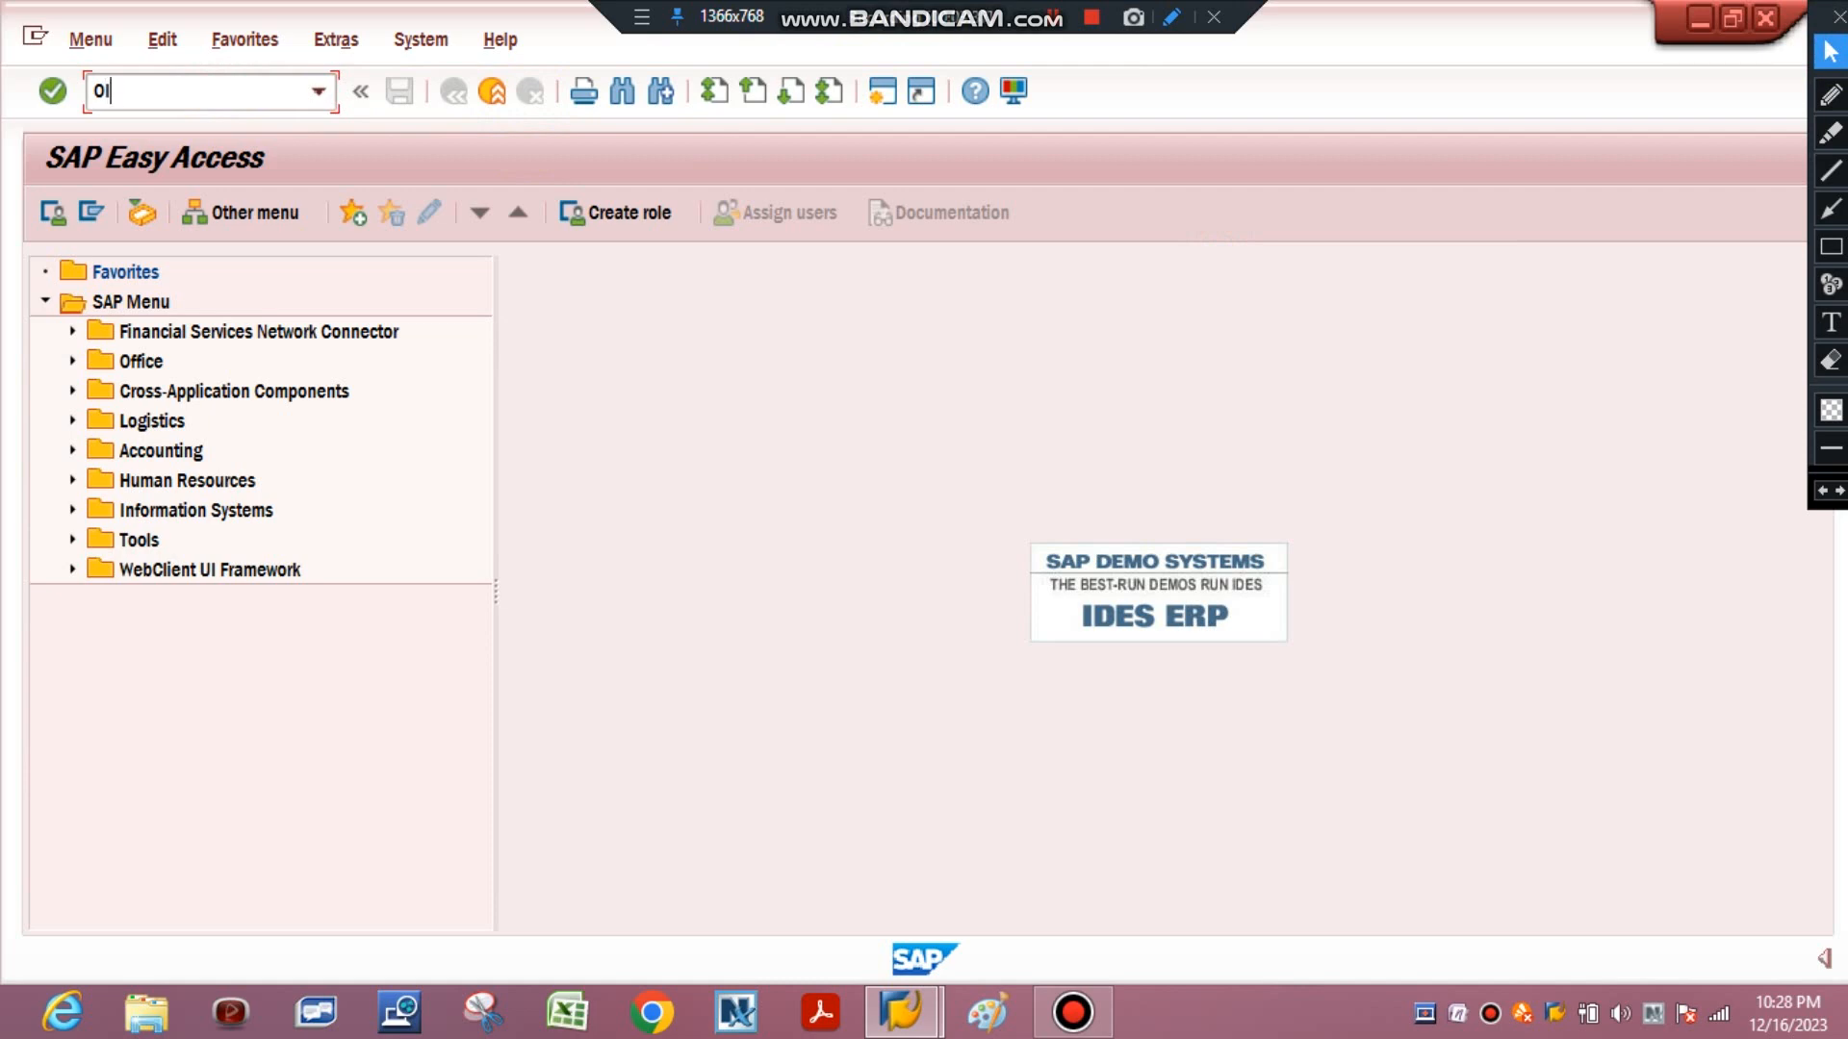
key(Return)
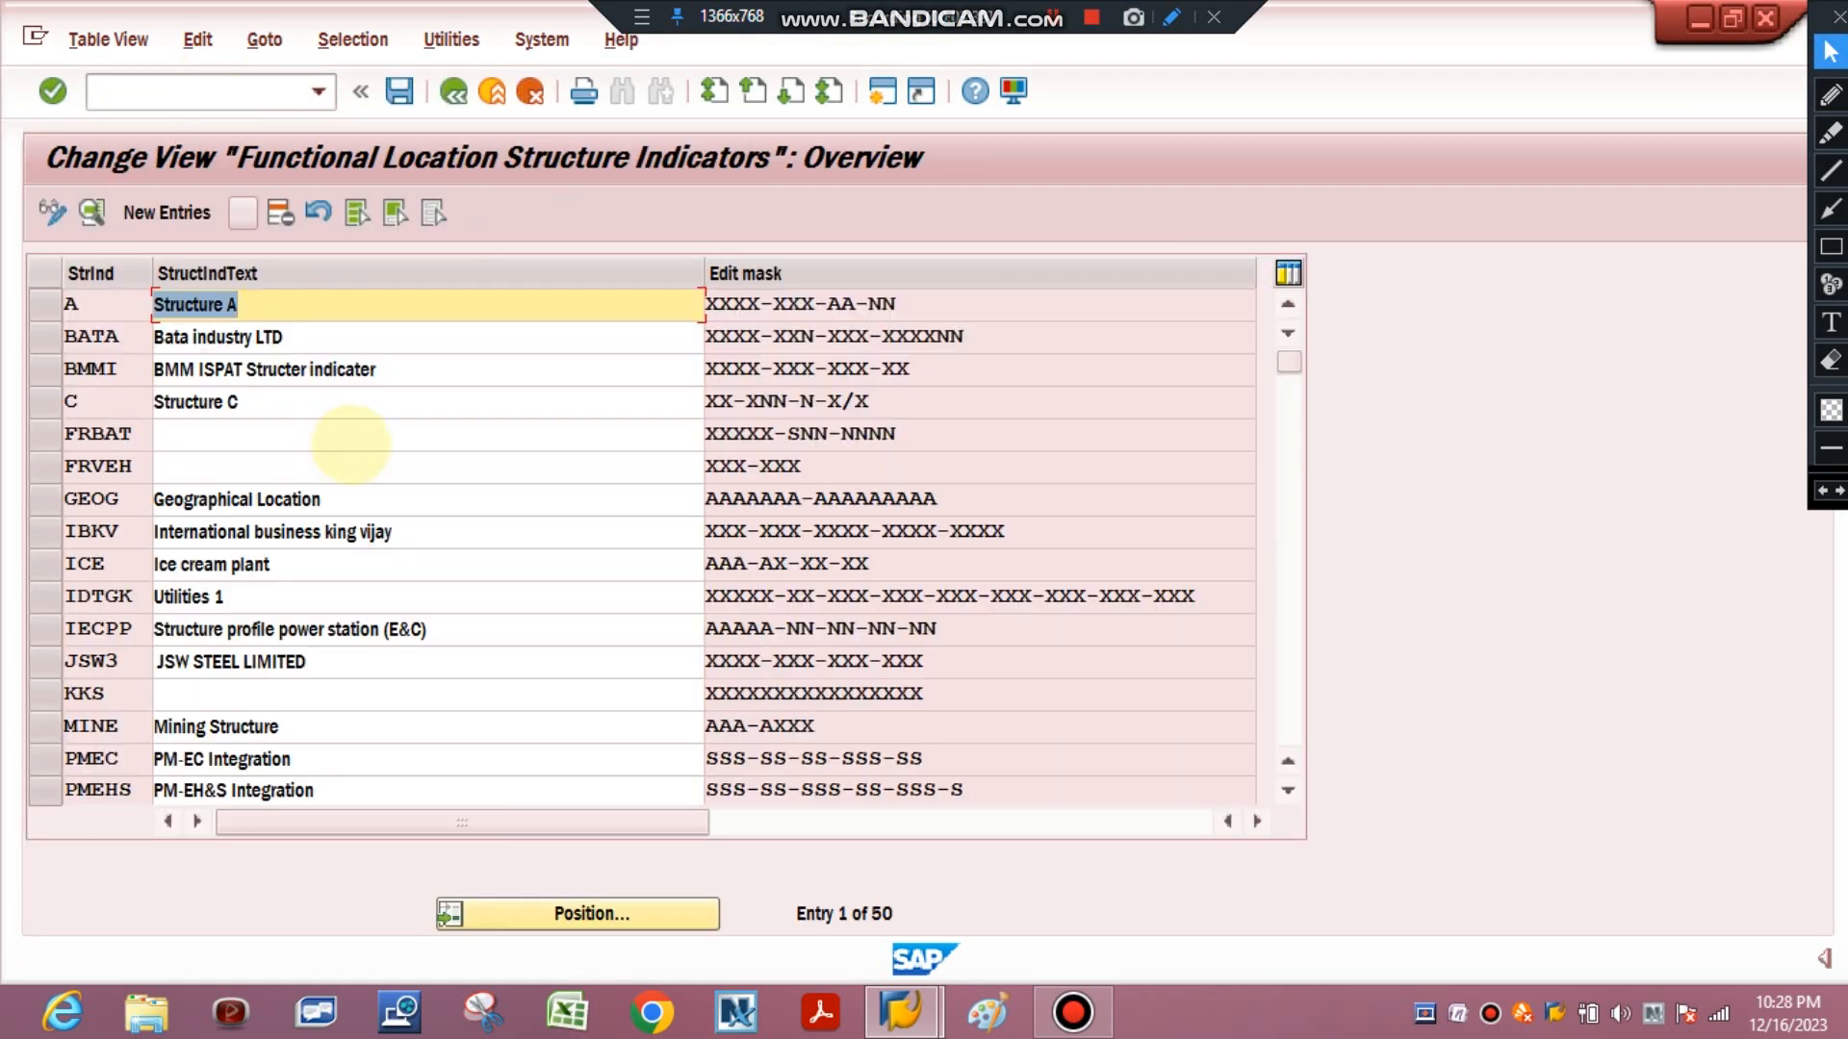
click(1831, 246)
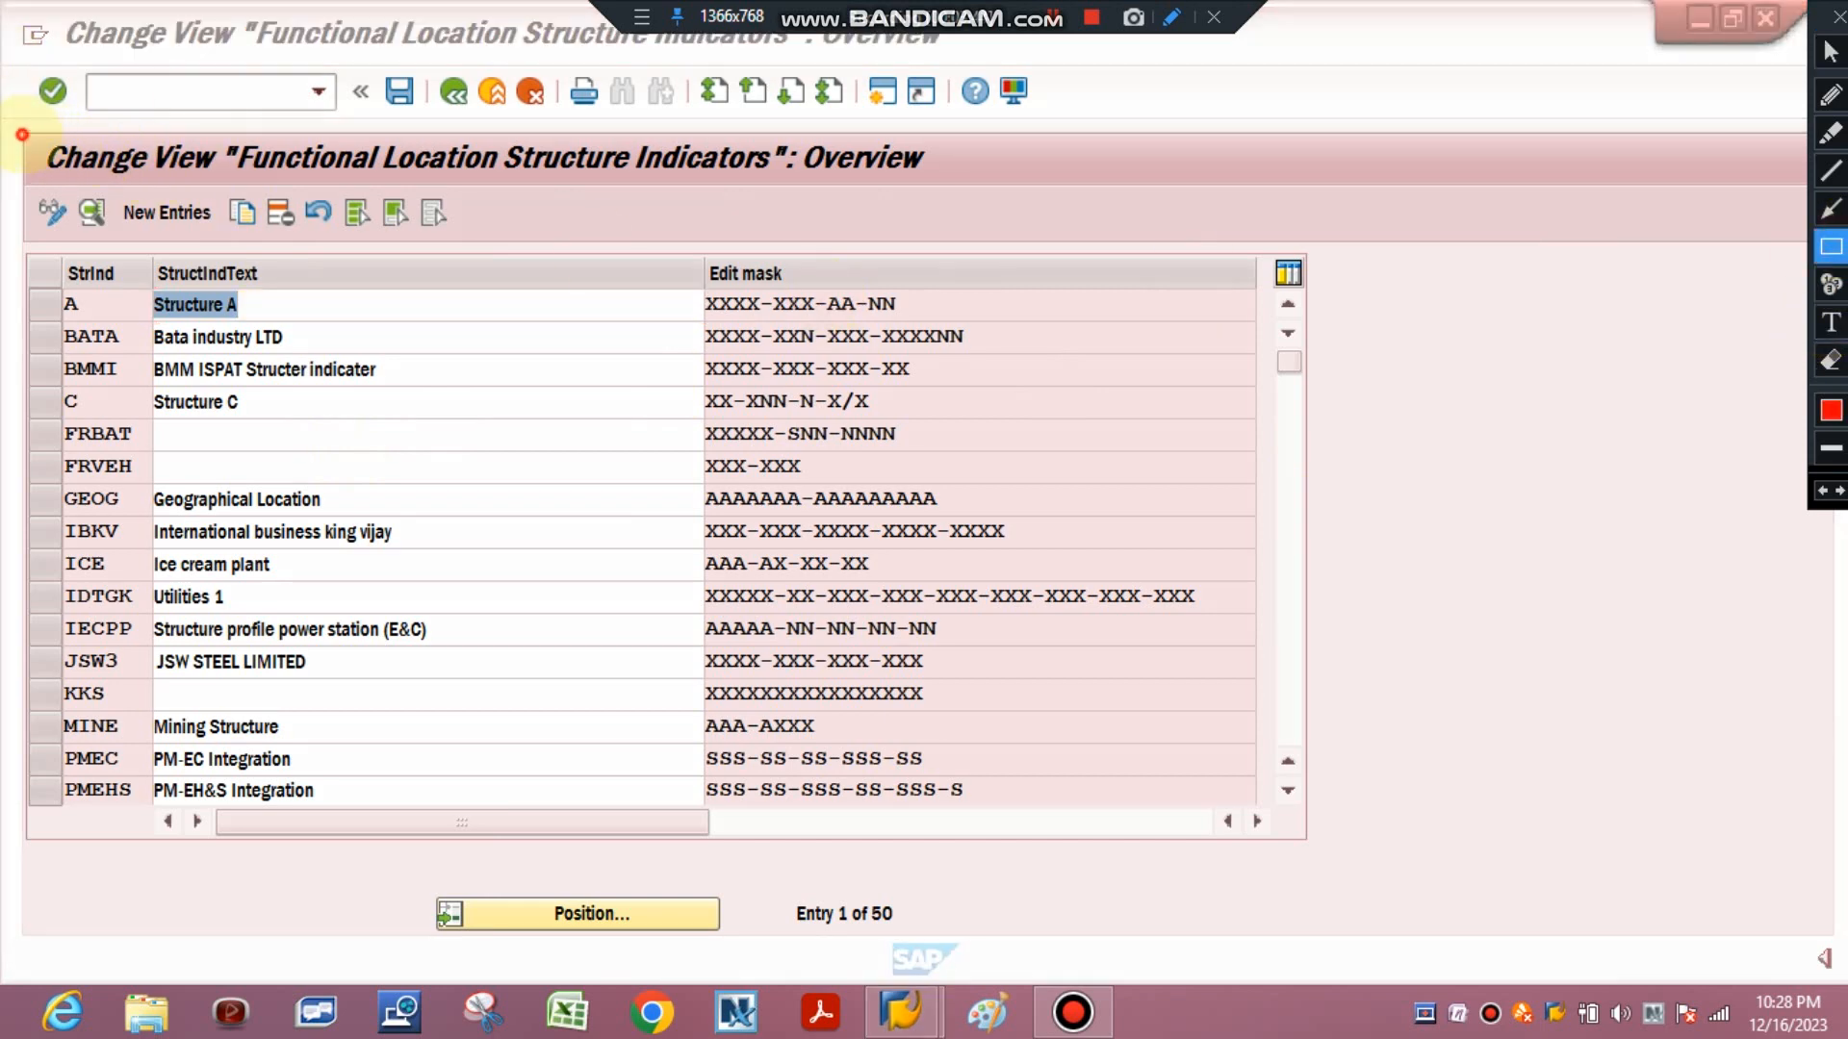
mouse_move(21, 135)
mouse_down()
mouse_move(660, 228)
mouse_move(1042, 190)
mouse_up()
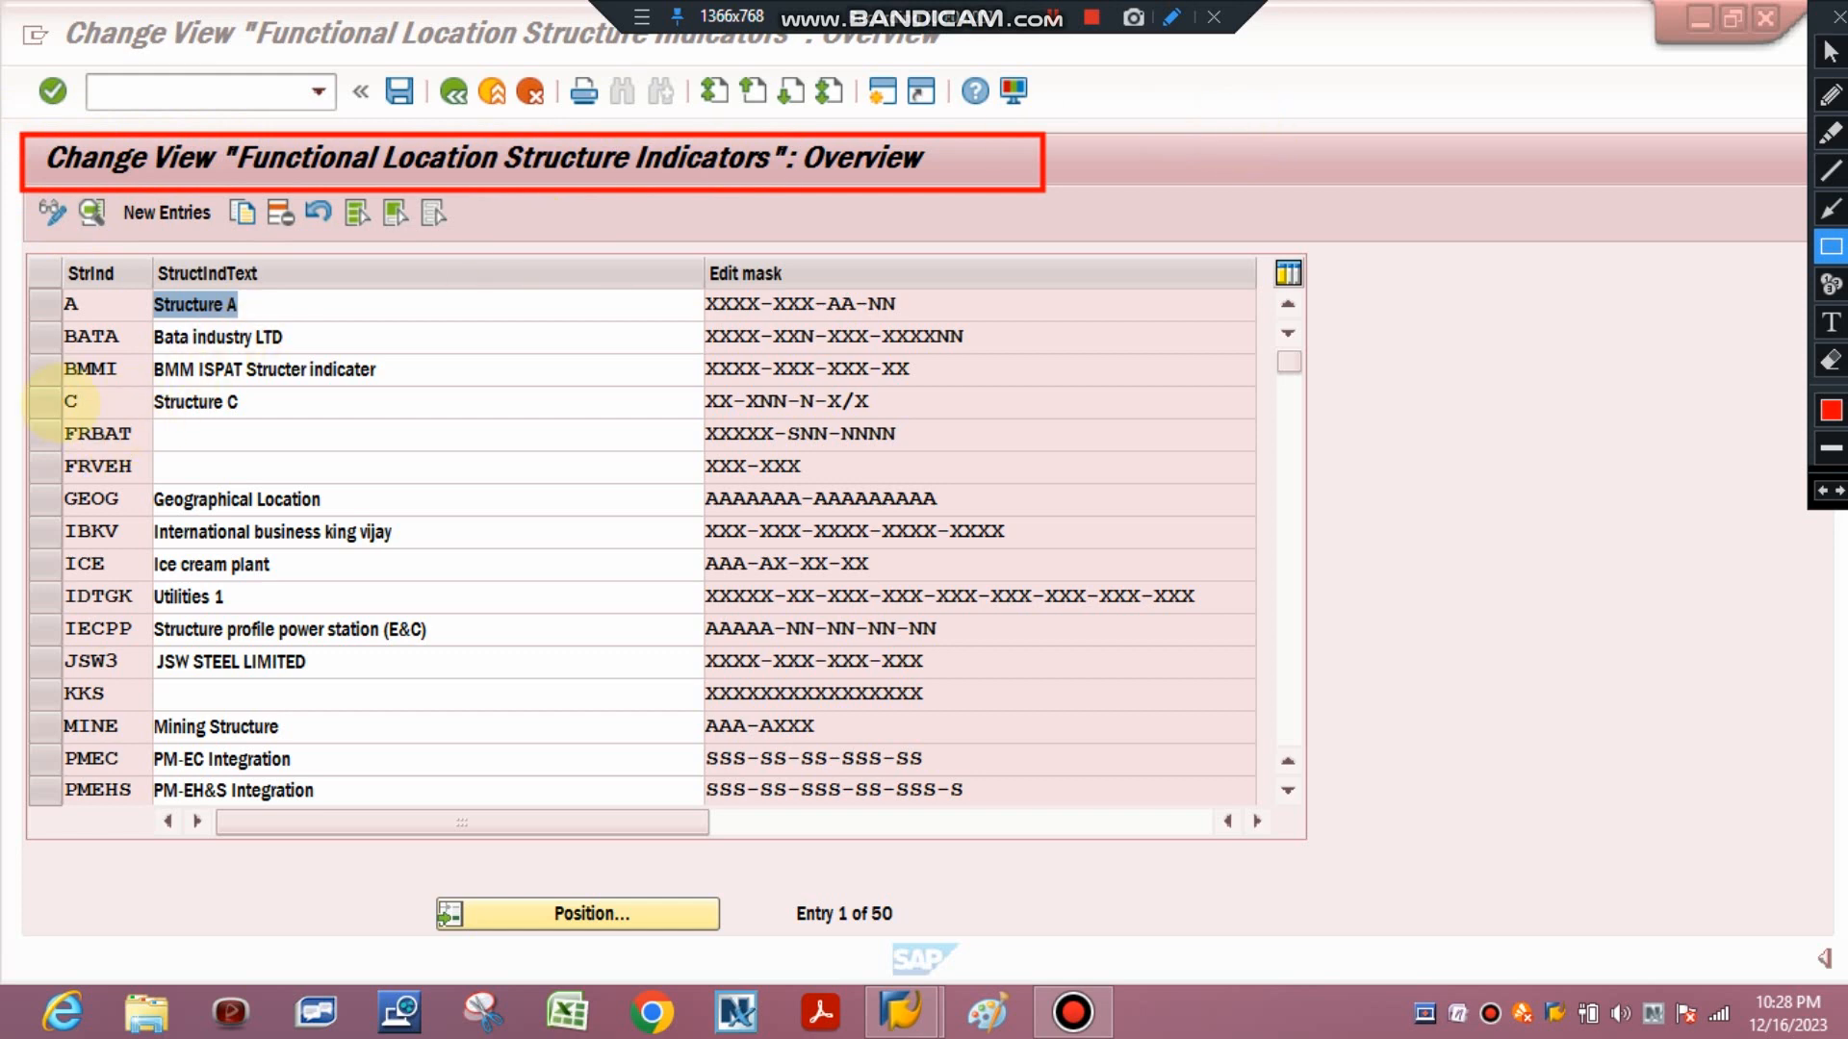
mouse_move(59, 389)
mouse_down()
mouse_move(310, 424)
mouse_move(961, 420)
mouse_up()
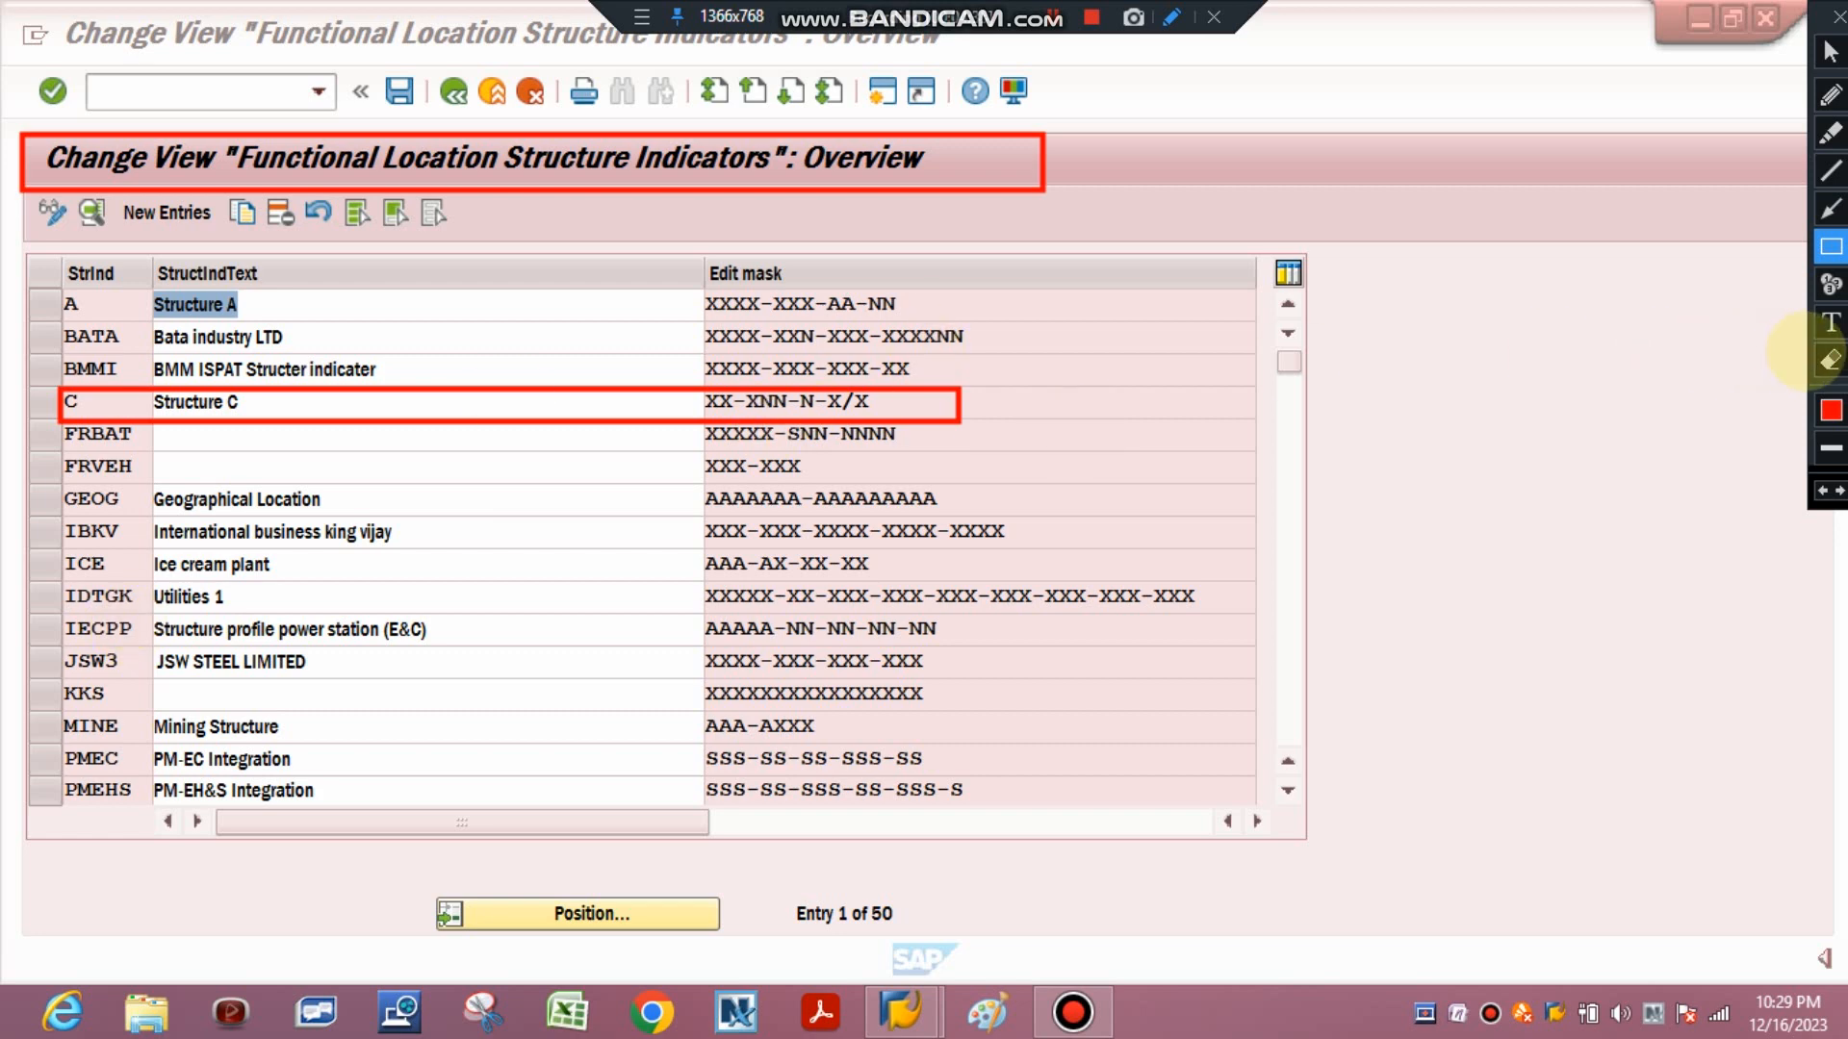
click(1829, 361)
mouse_move(7, 98)
mouse_down()
mouse_move(247, 362)
mouse_move(1354, 558)
mouse_up()
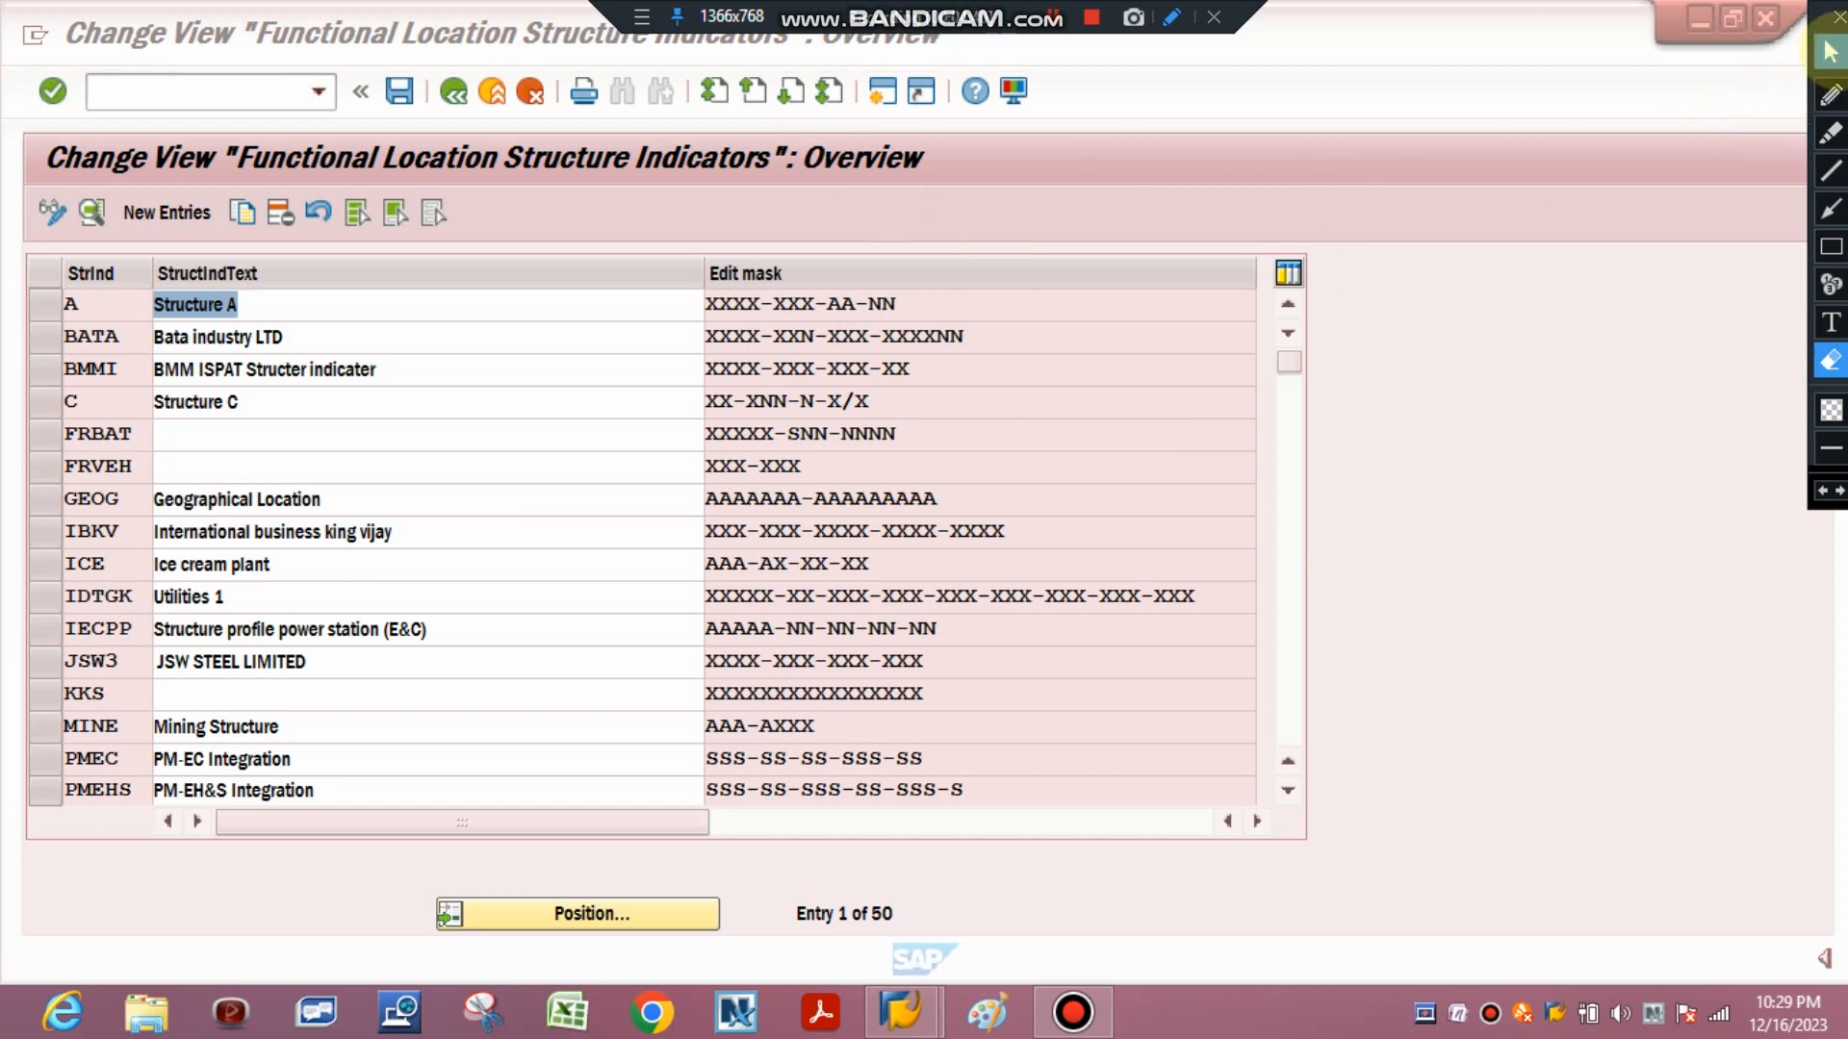
click(1829, 50)
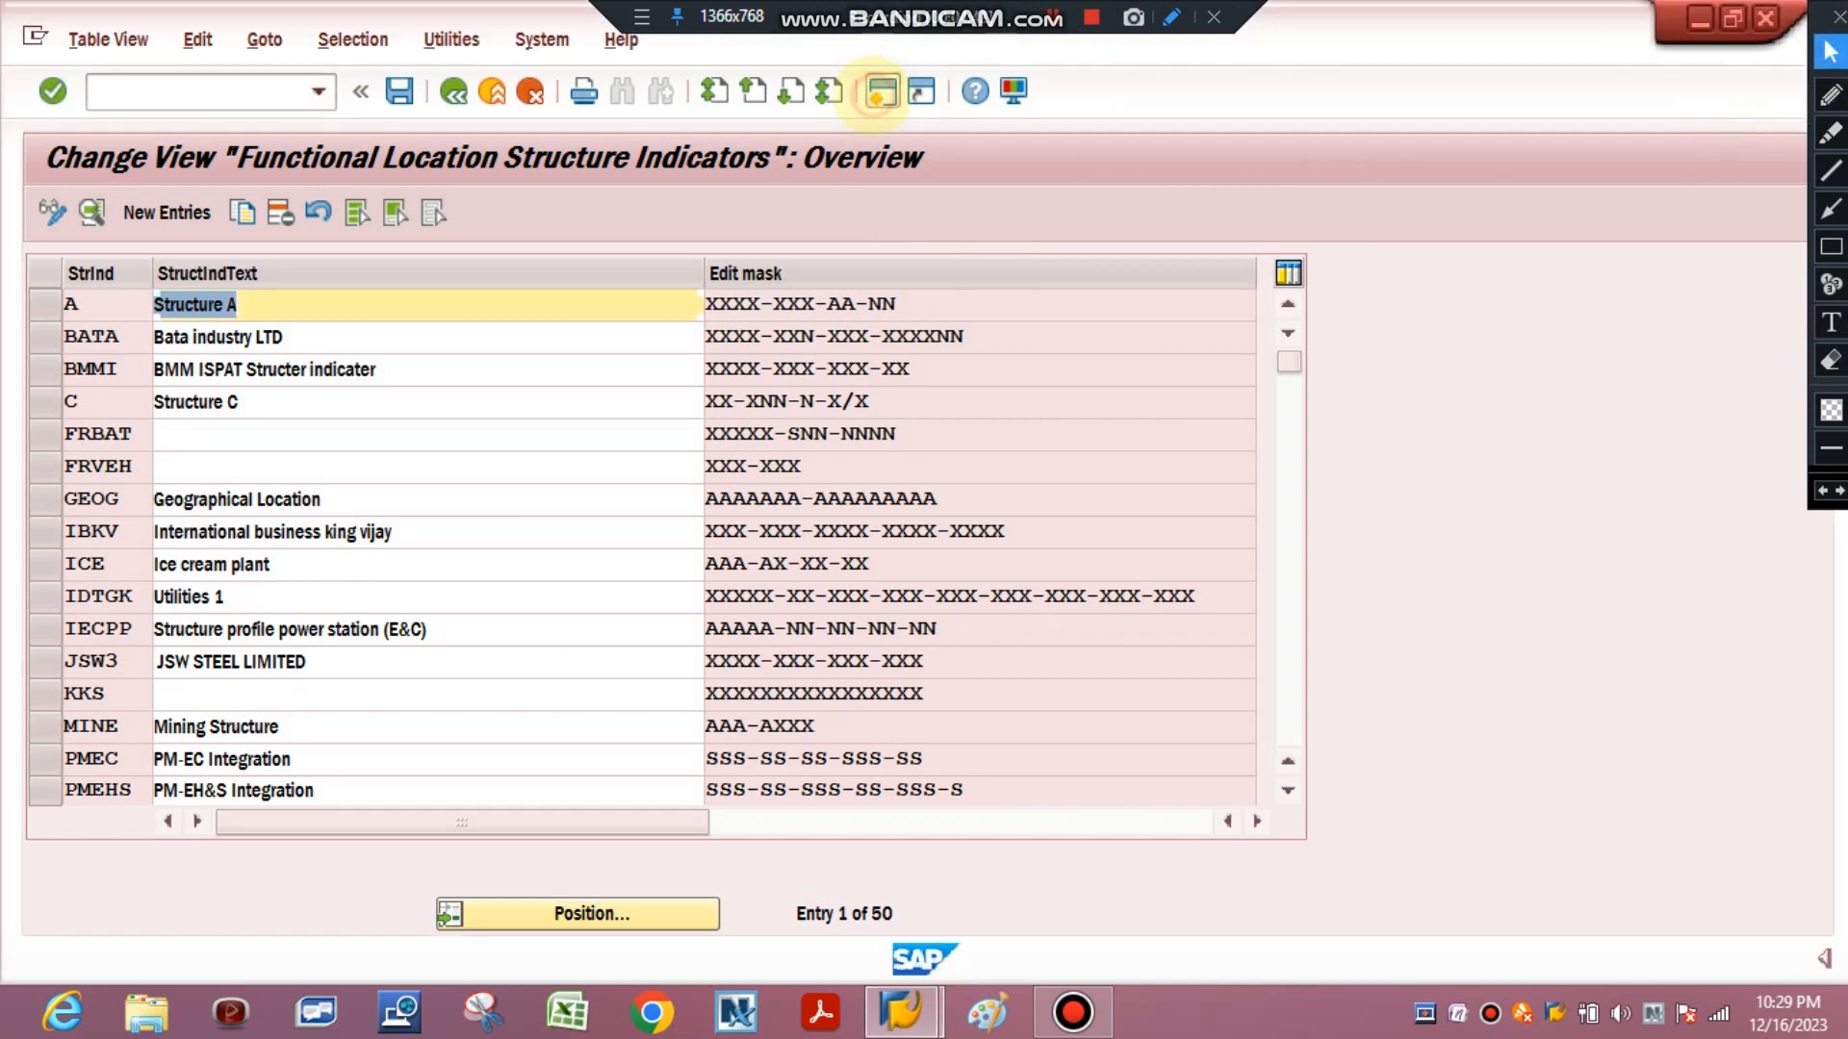
Open transaction IL01 to create a functional location.
click(220, 86)
text(IL01)
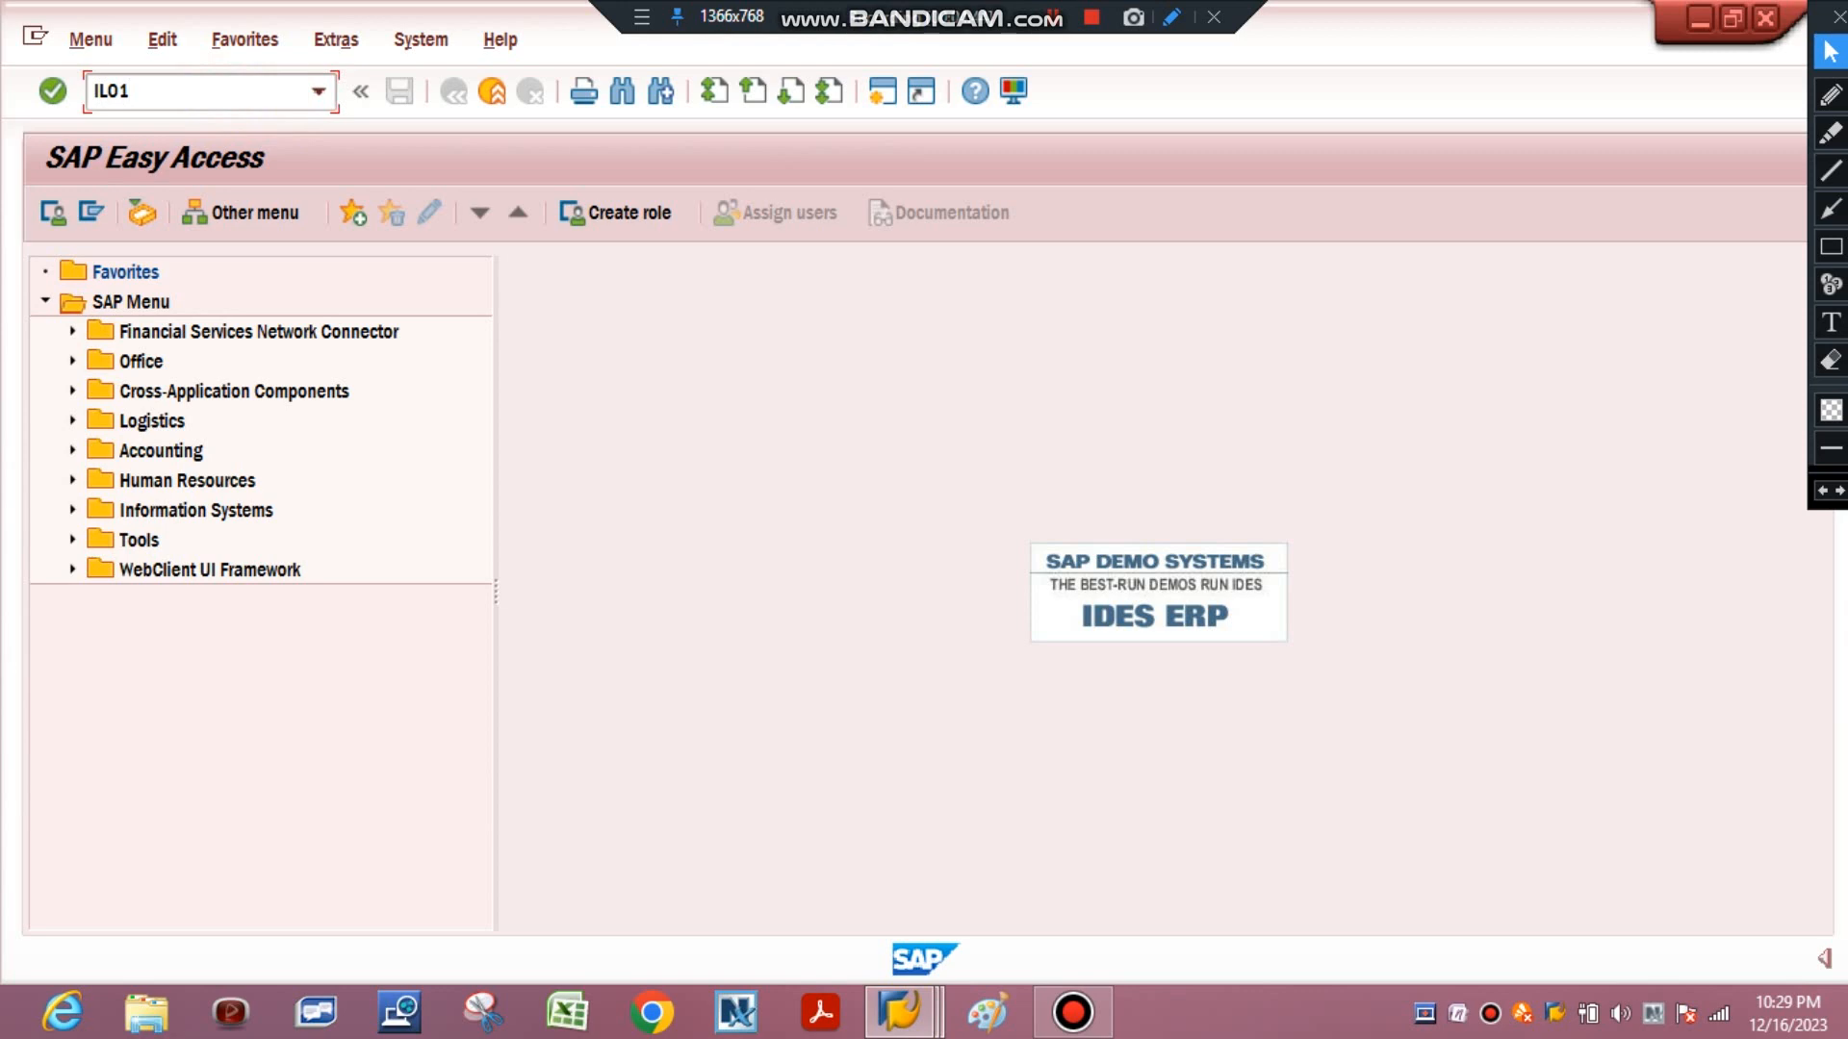
key(Return)
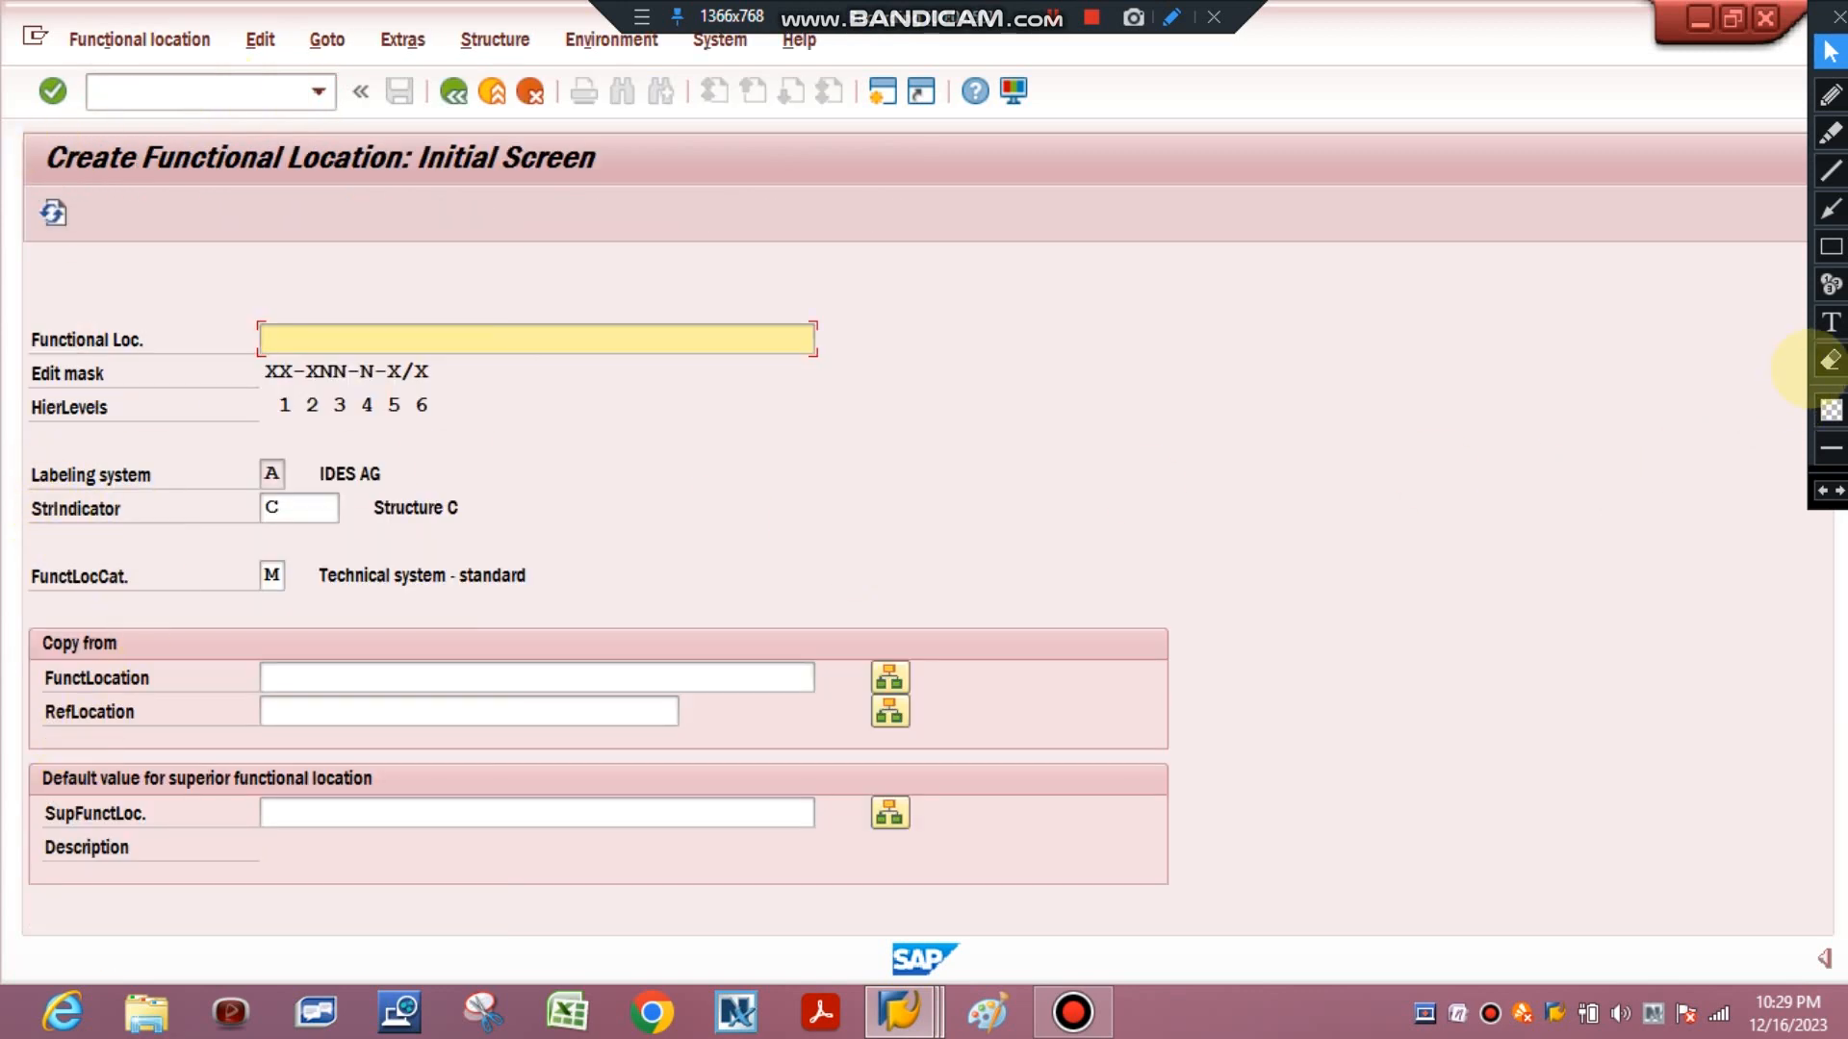
click(1830, 322)
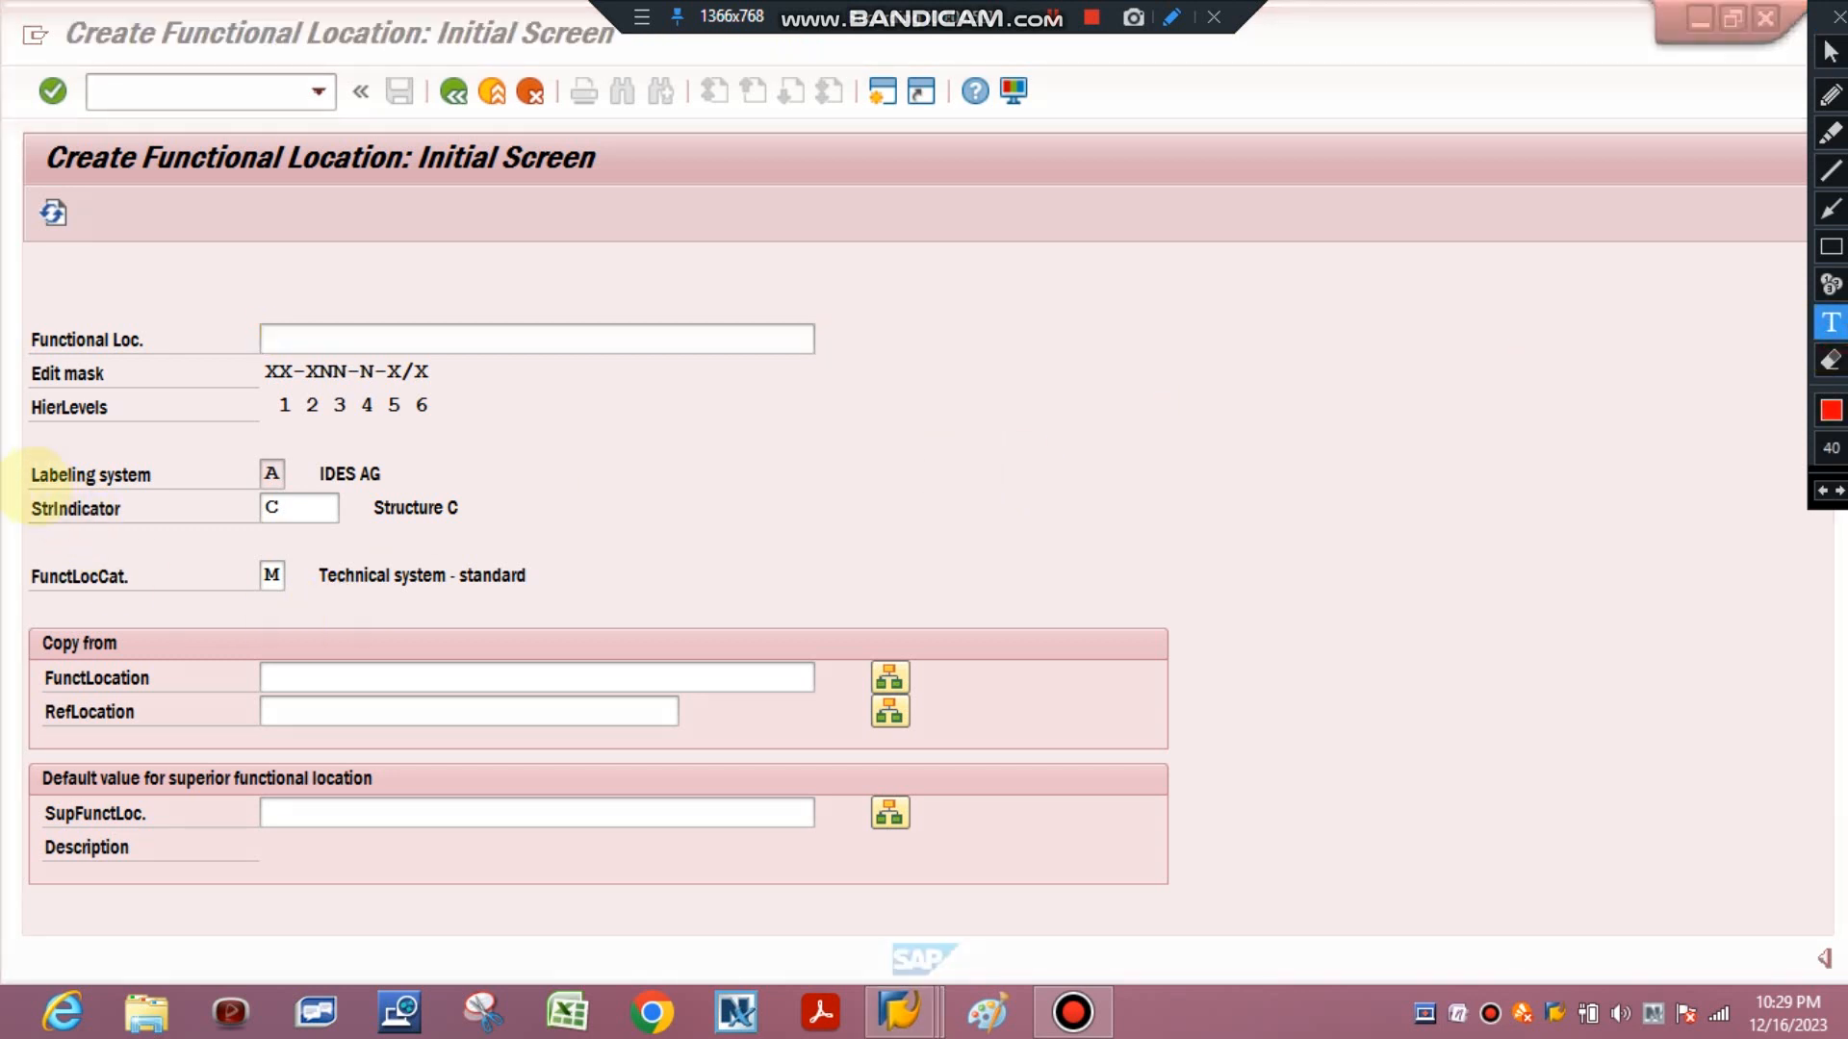
click(1832, 247)
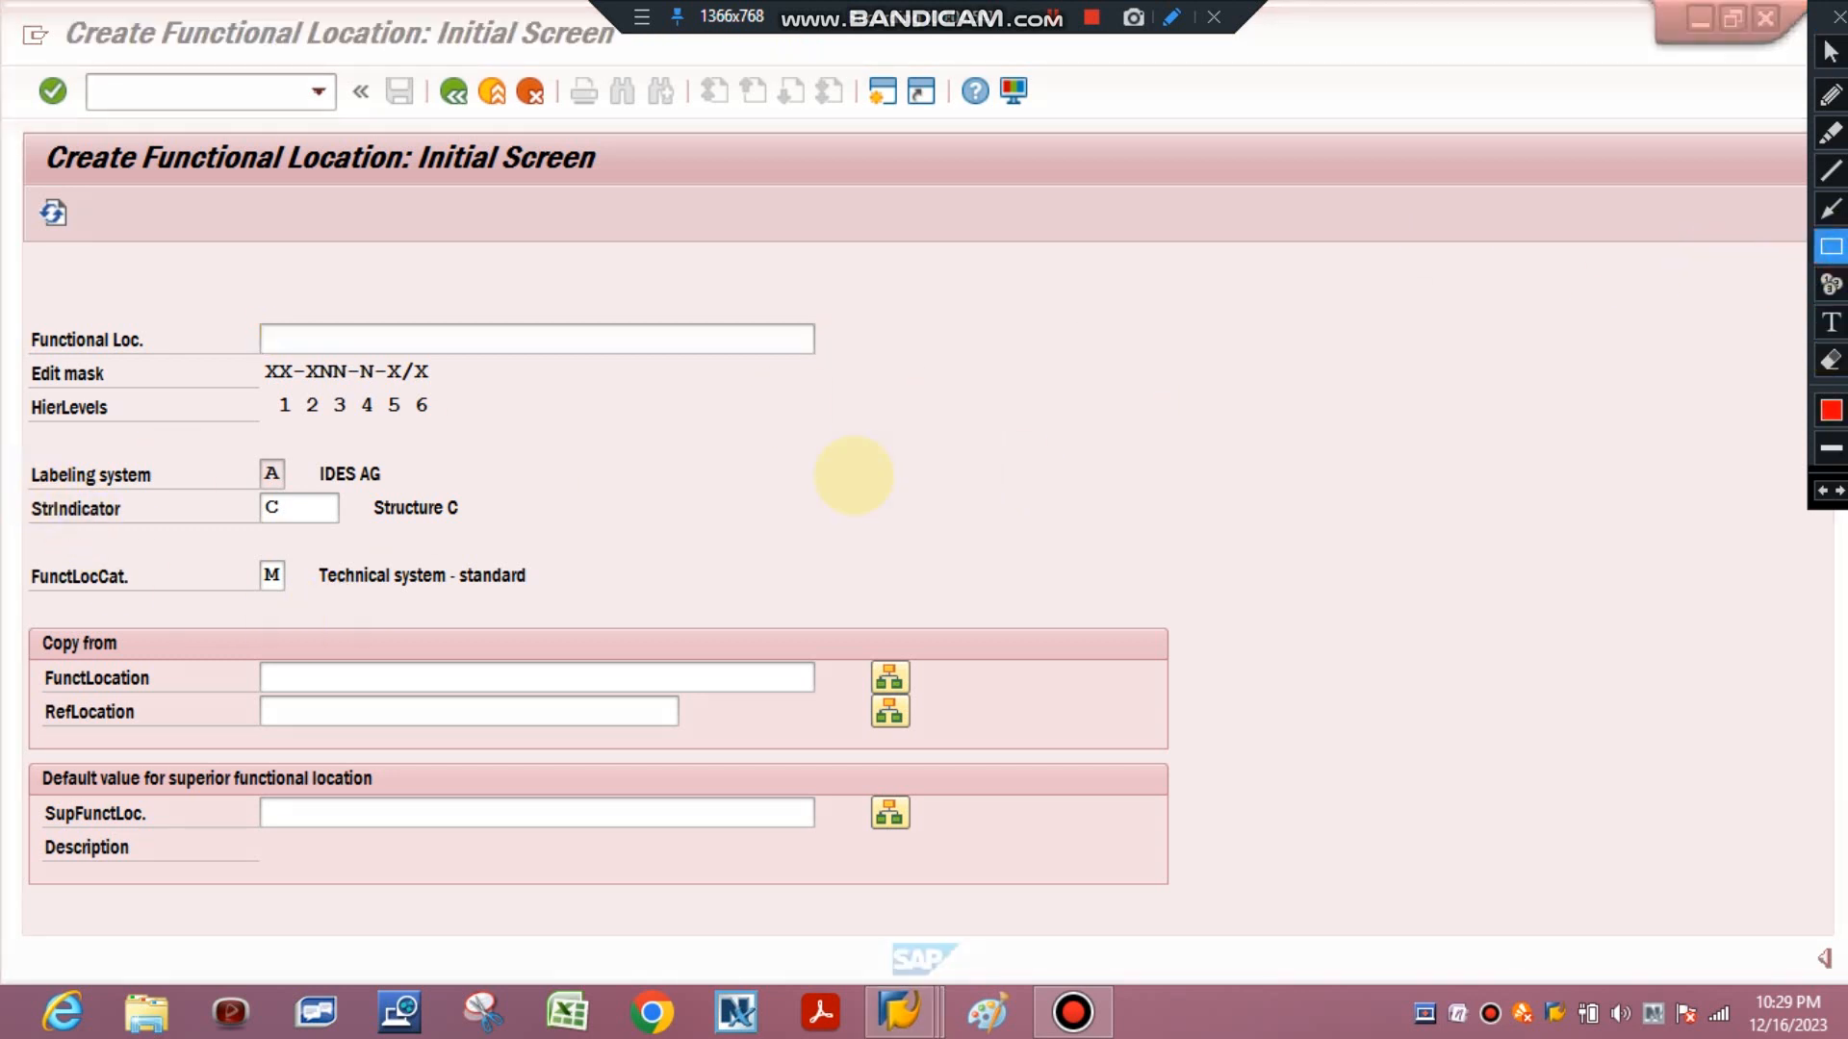
drag(27, 488, 488, 530)
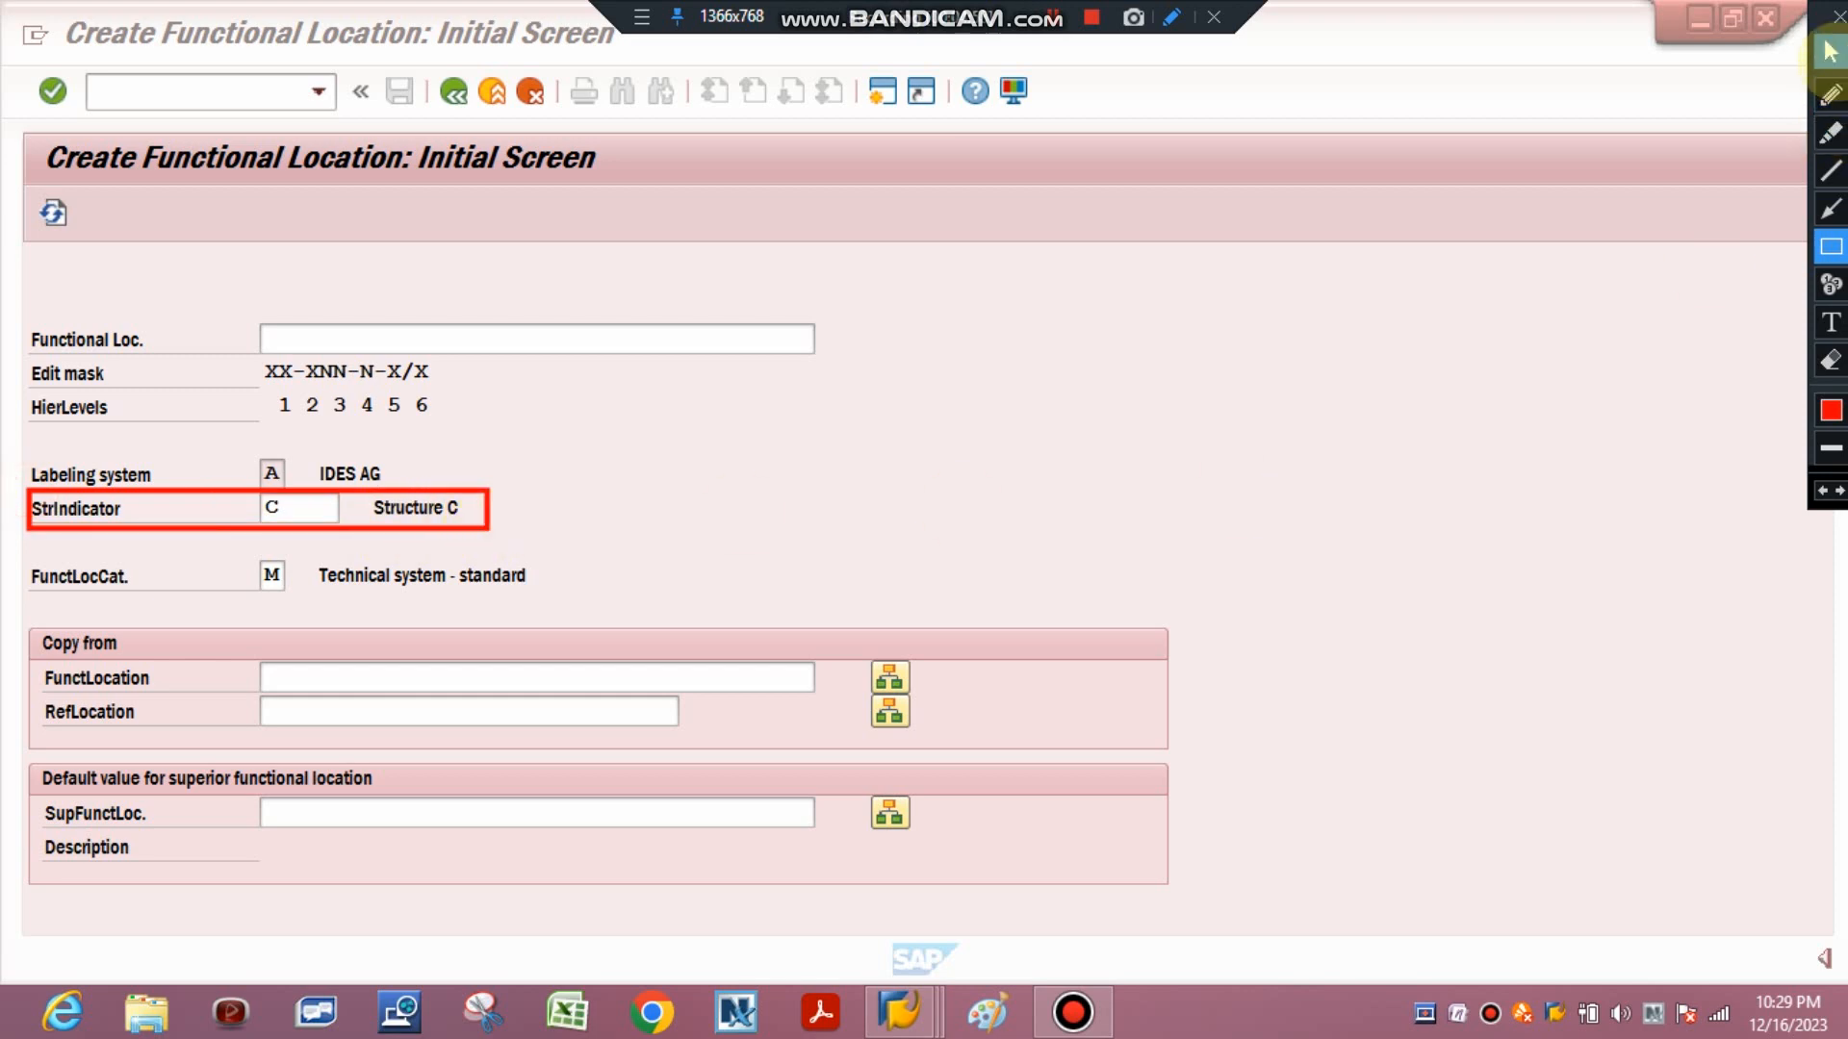
click(1832, 51)
click(1832, 360)
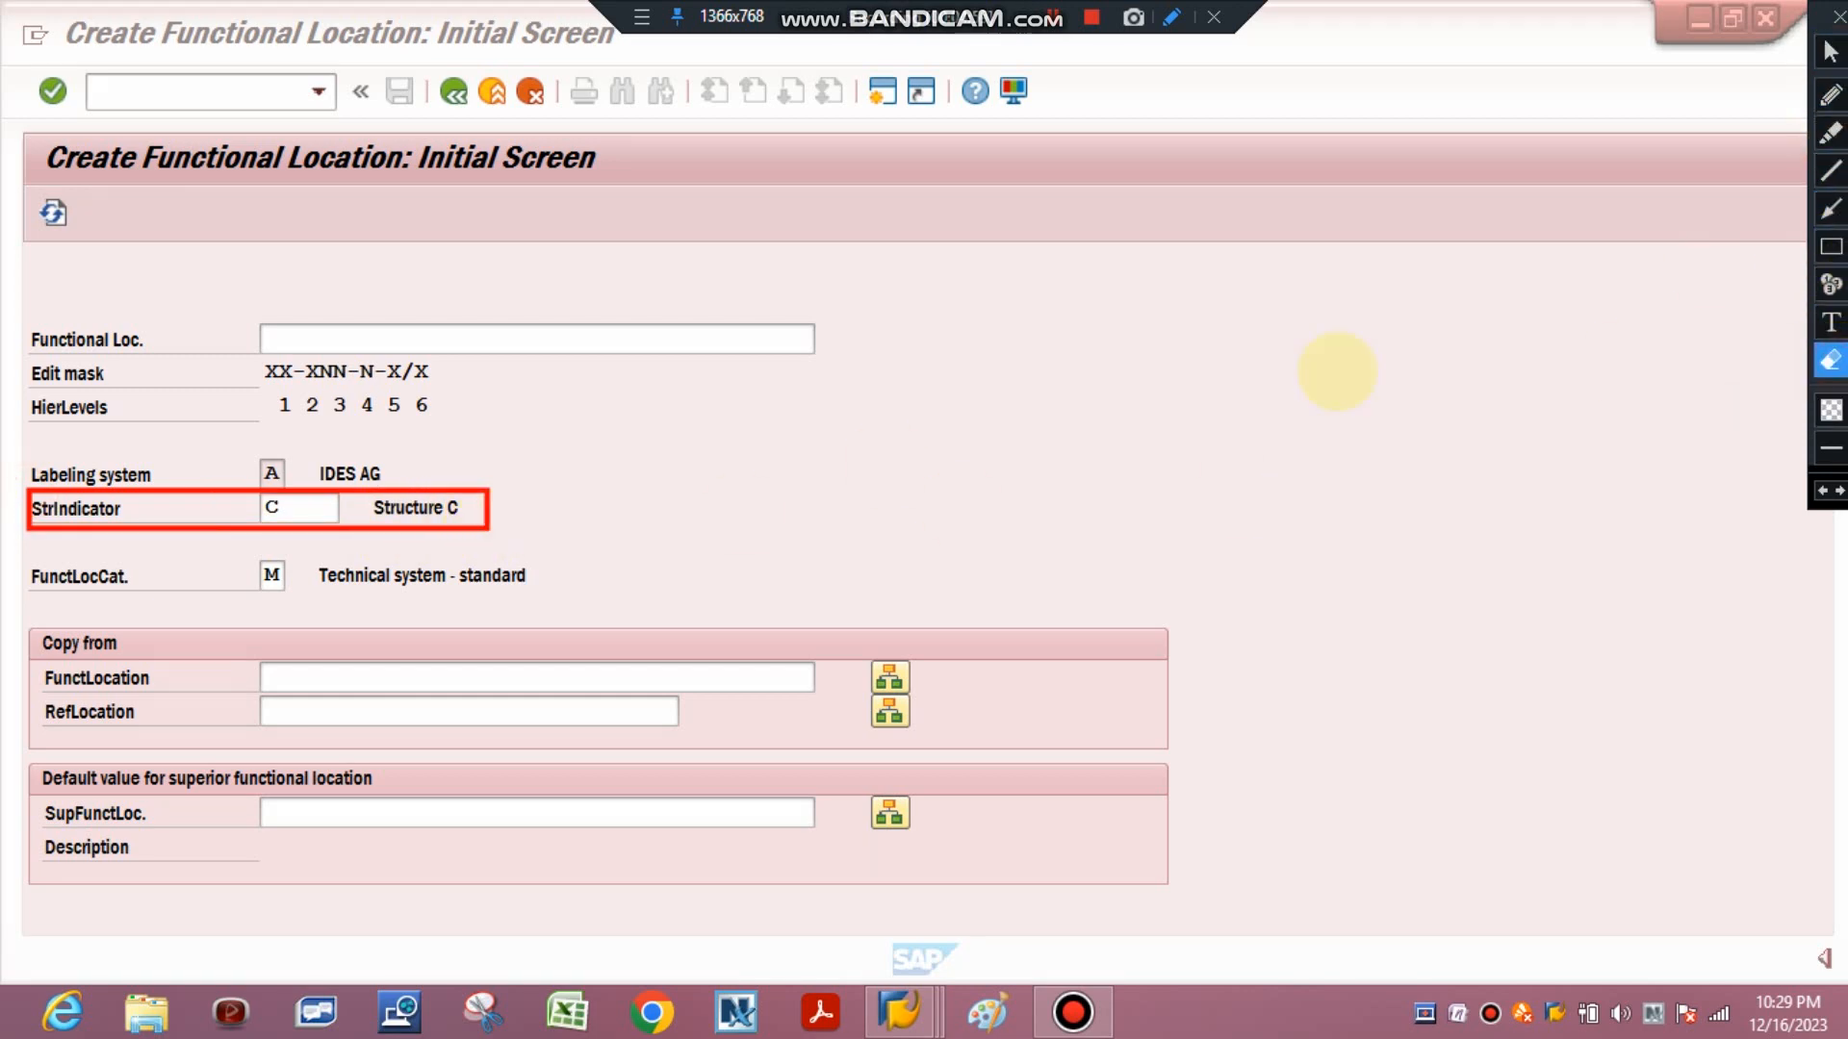
click(281, 532)
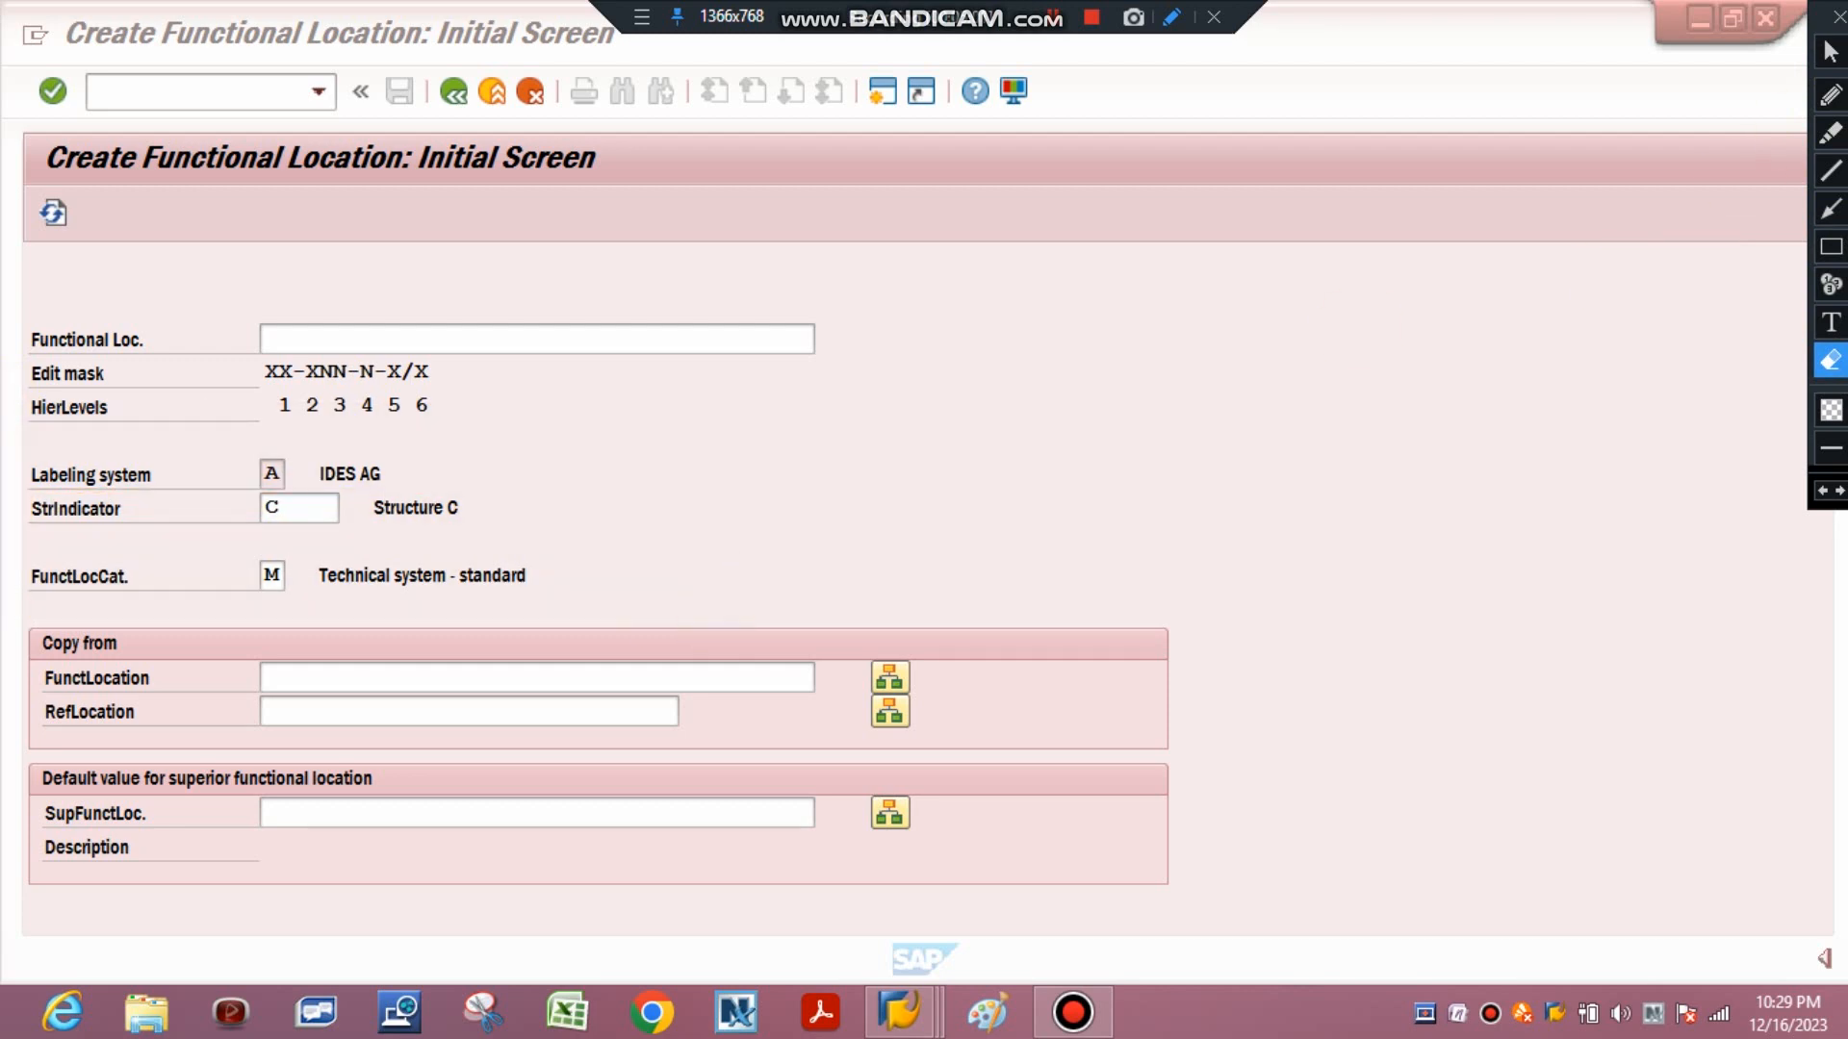
click(1831, 51)
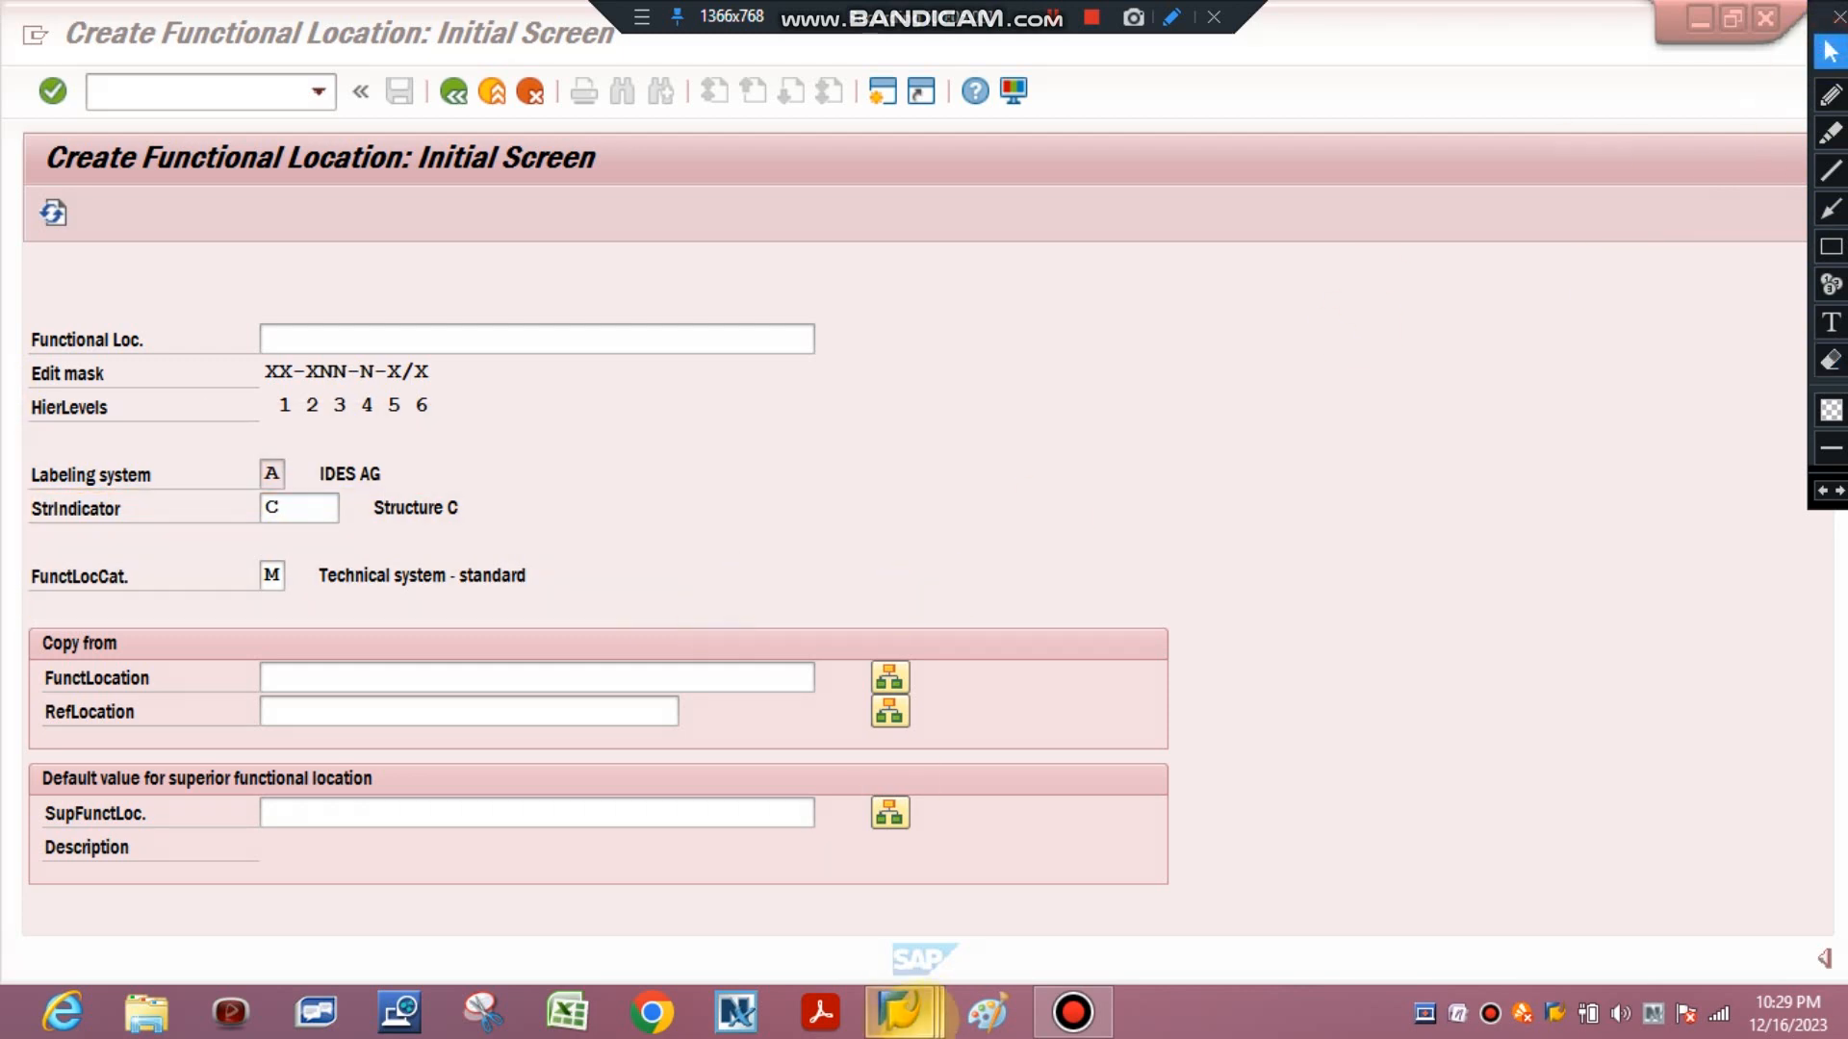
Return to the Functional Location Structure Indicators overview window.
mouse_move(900, 1011)
click(924, 798)
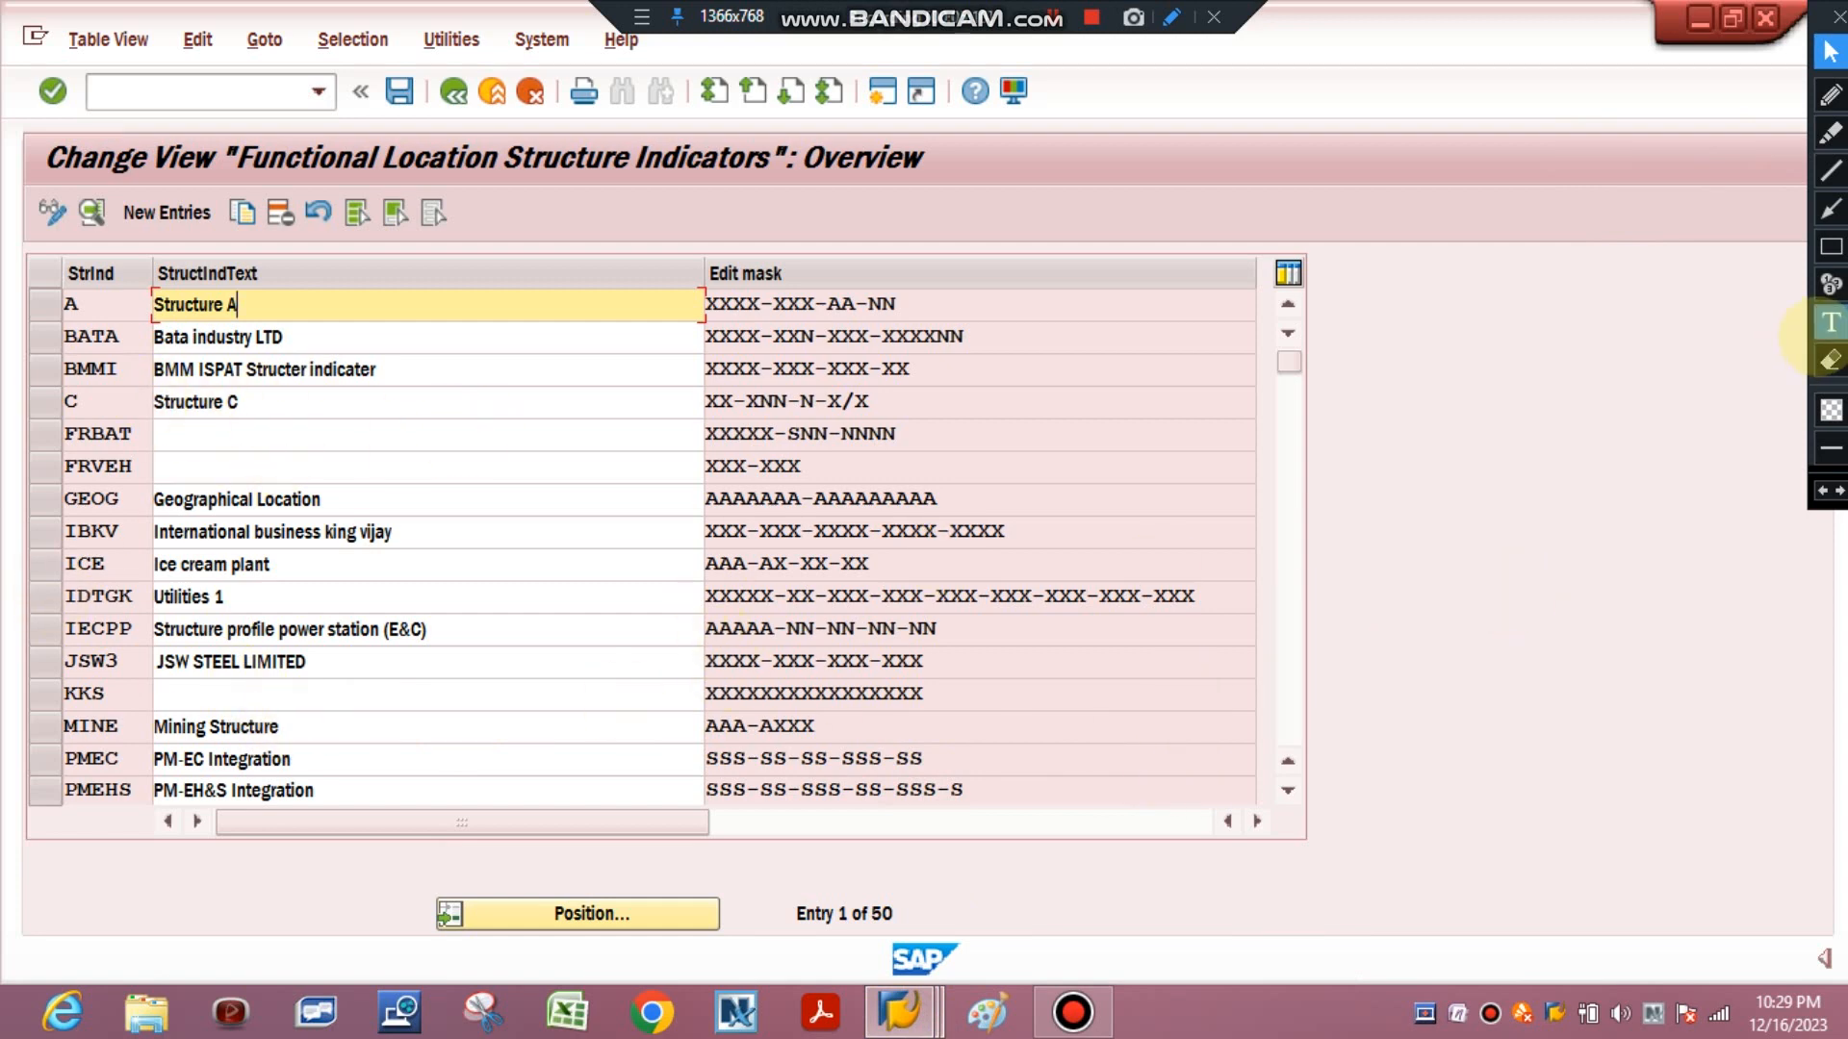
click(1832, 246)
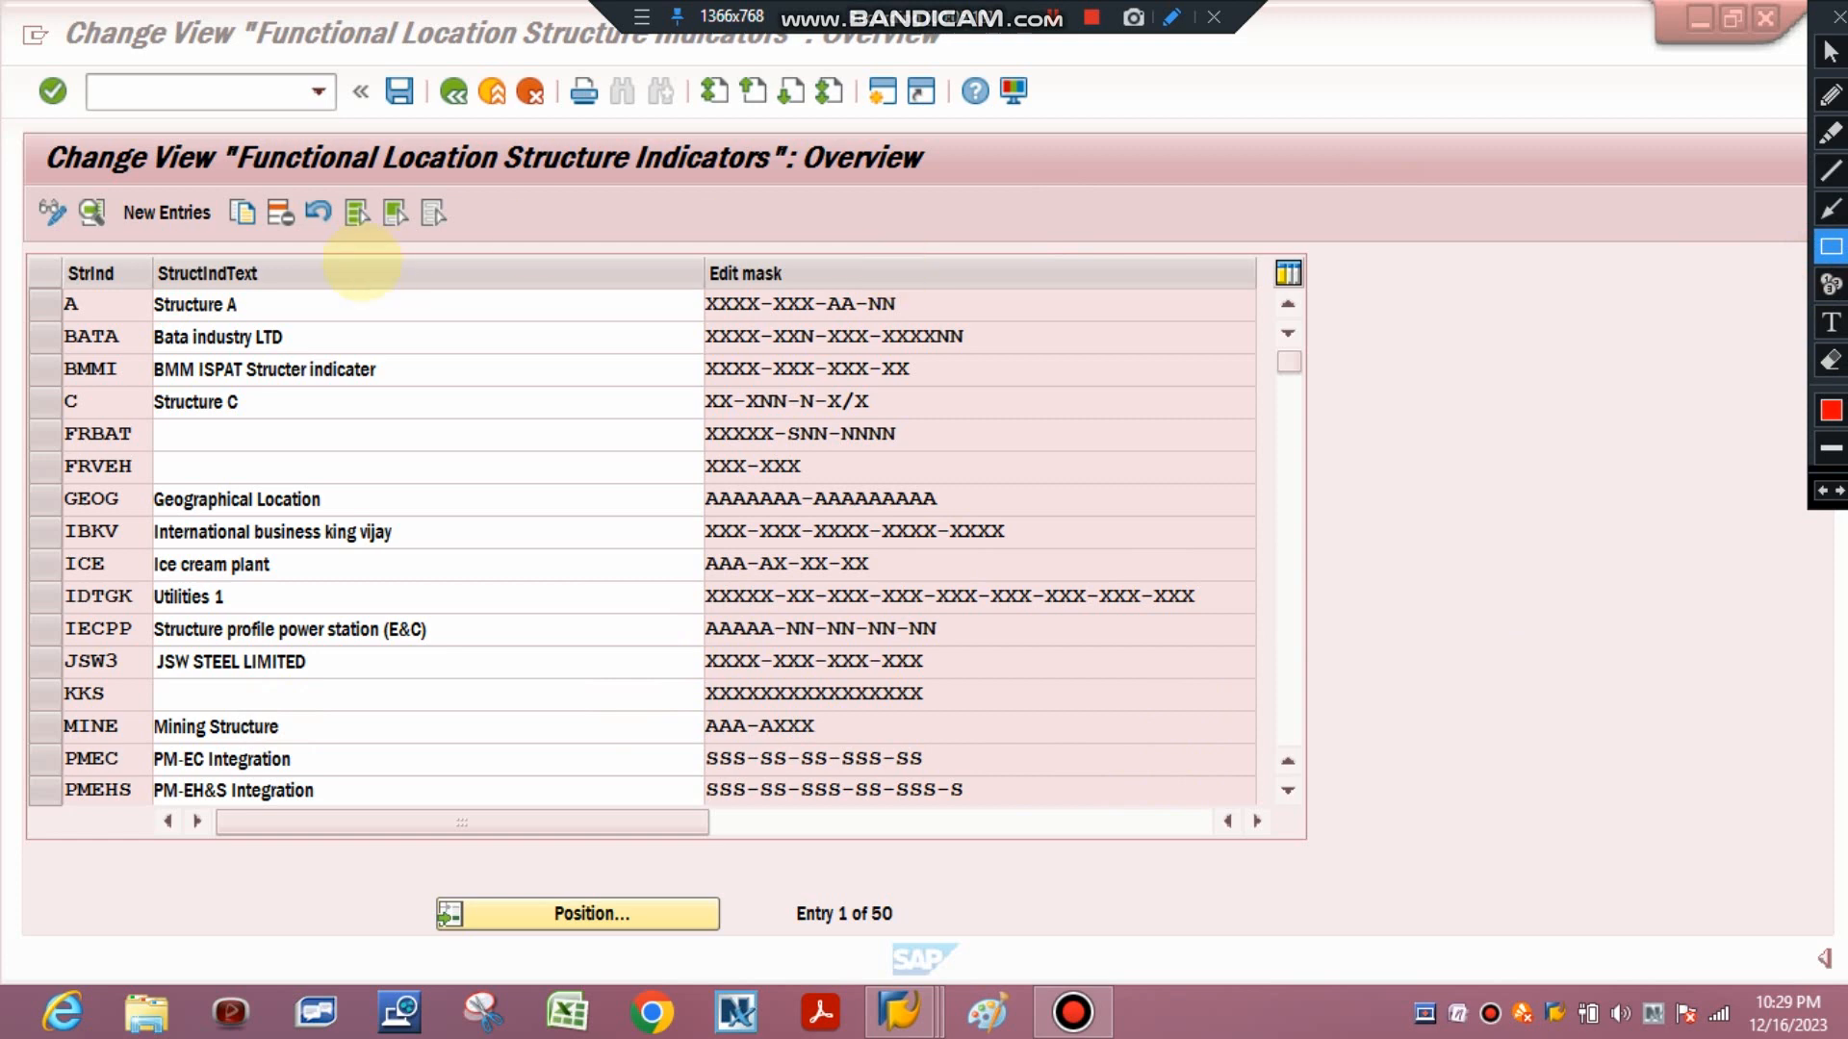
mouse_move(29, 189)
mouse_down()
mouse_move(69, 242)
mouse_move(214, 237)
mouse_move(262, 209)
mouse_move(262, 237)
mouse_move(307, 218)
mouse_move(306, 241)
mouse_move(459, 241)
mouse_up()
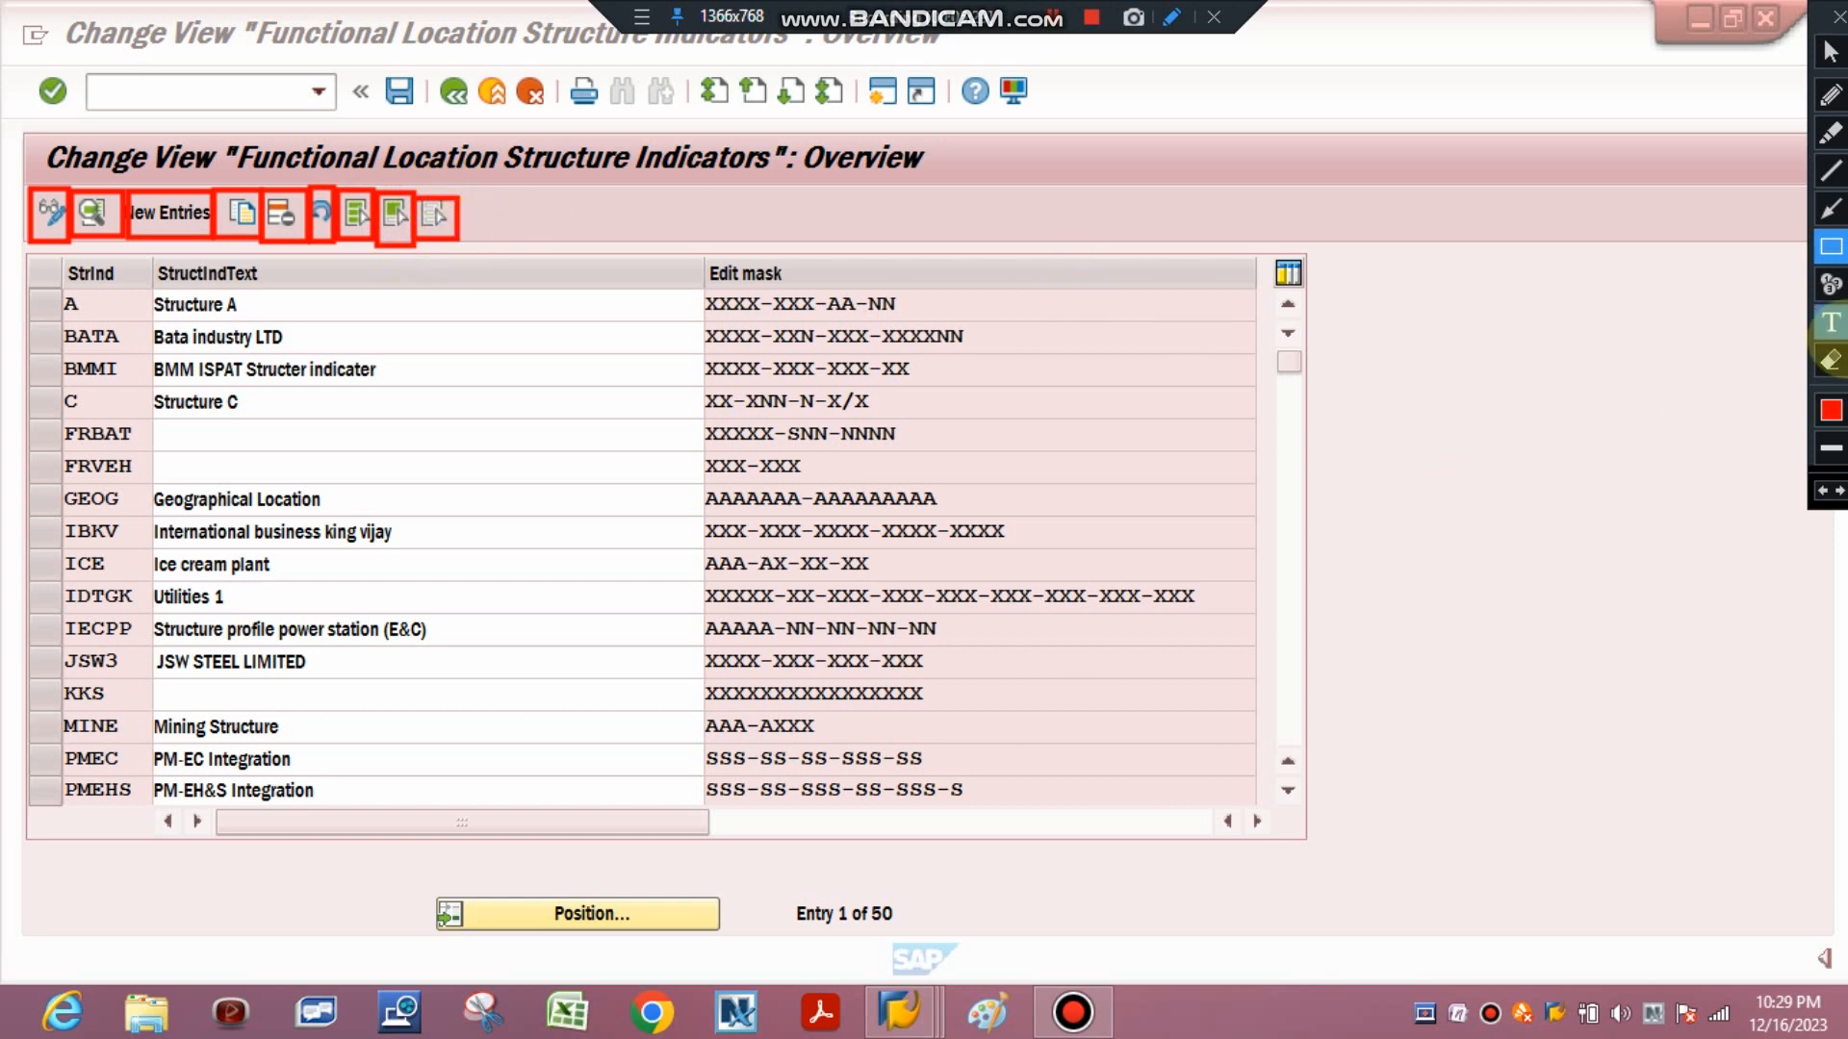
click(1830, 360)
mouse_move(13, 164)
mouse_down()
mouse_move(290, 280)
mouse_move(491, 280)
mouse_up()
click(1828, 50)
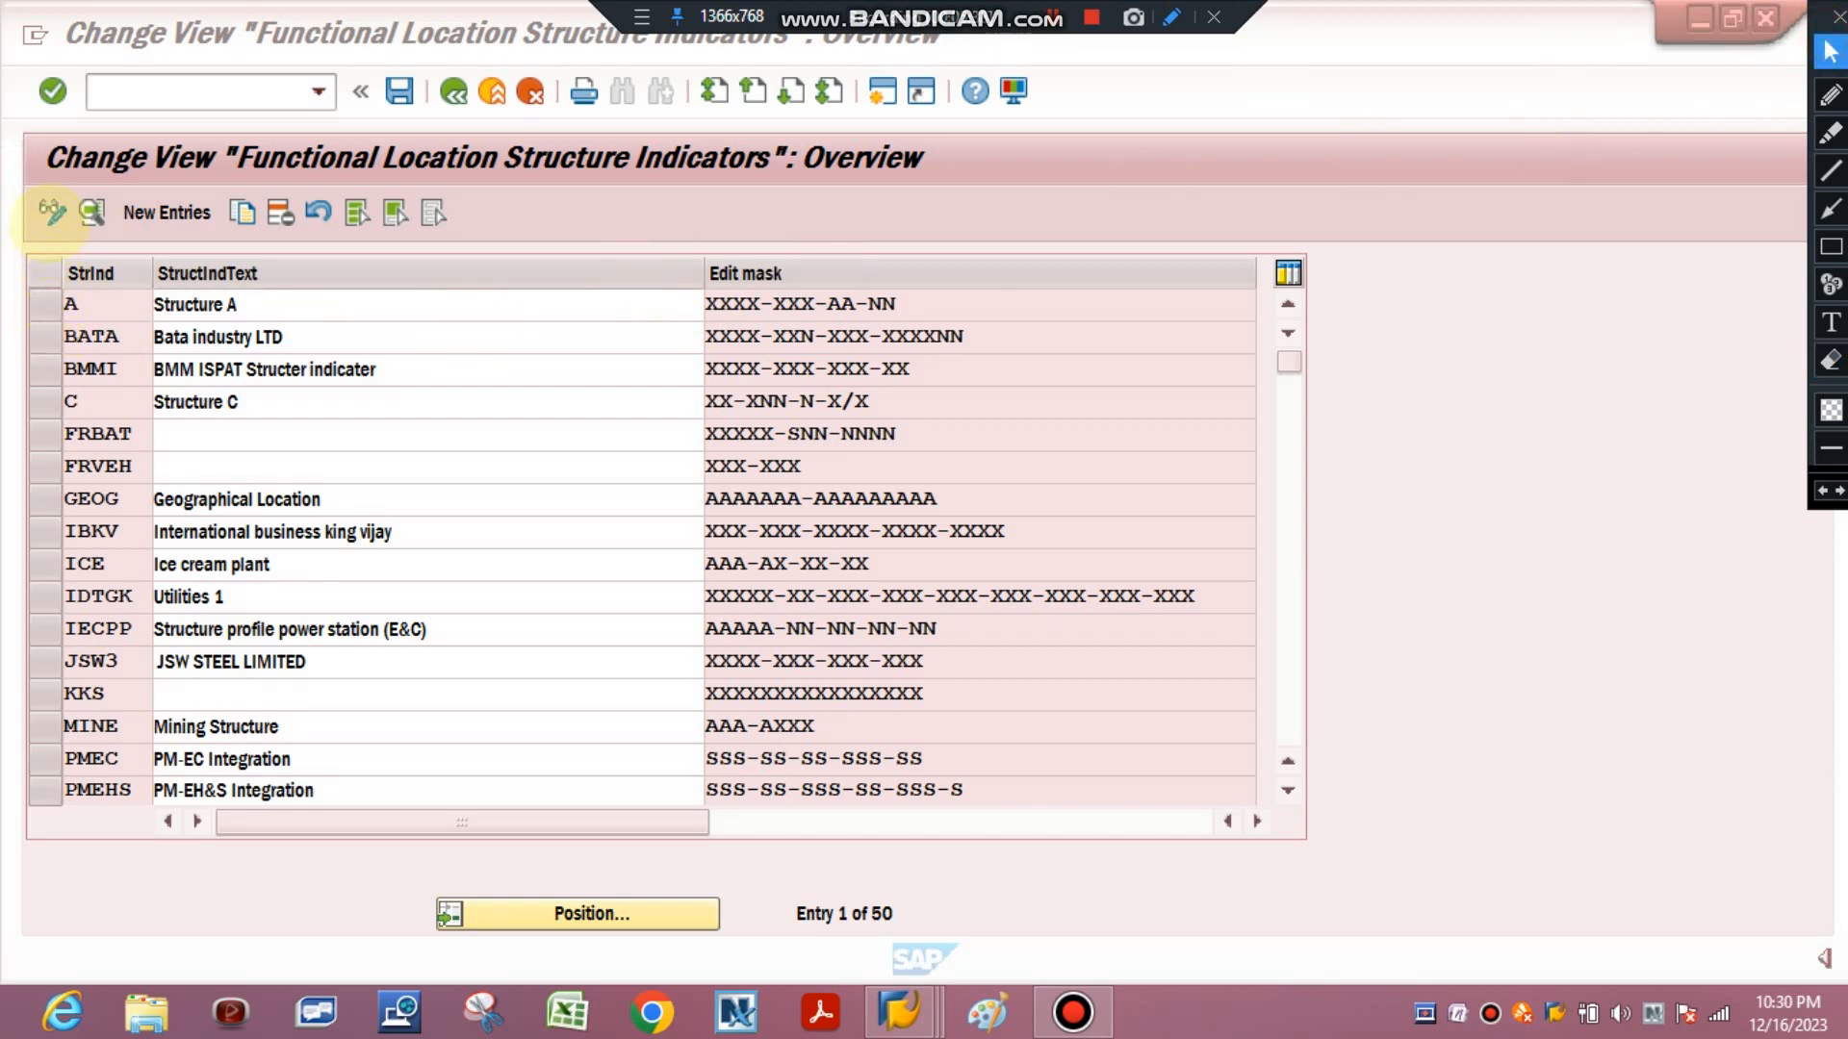
click(523, 214)
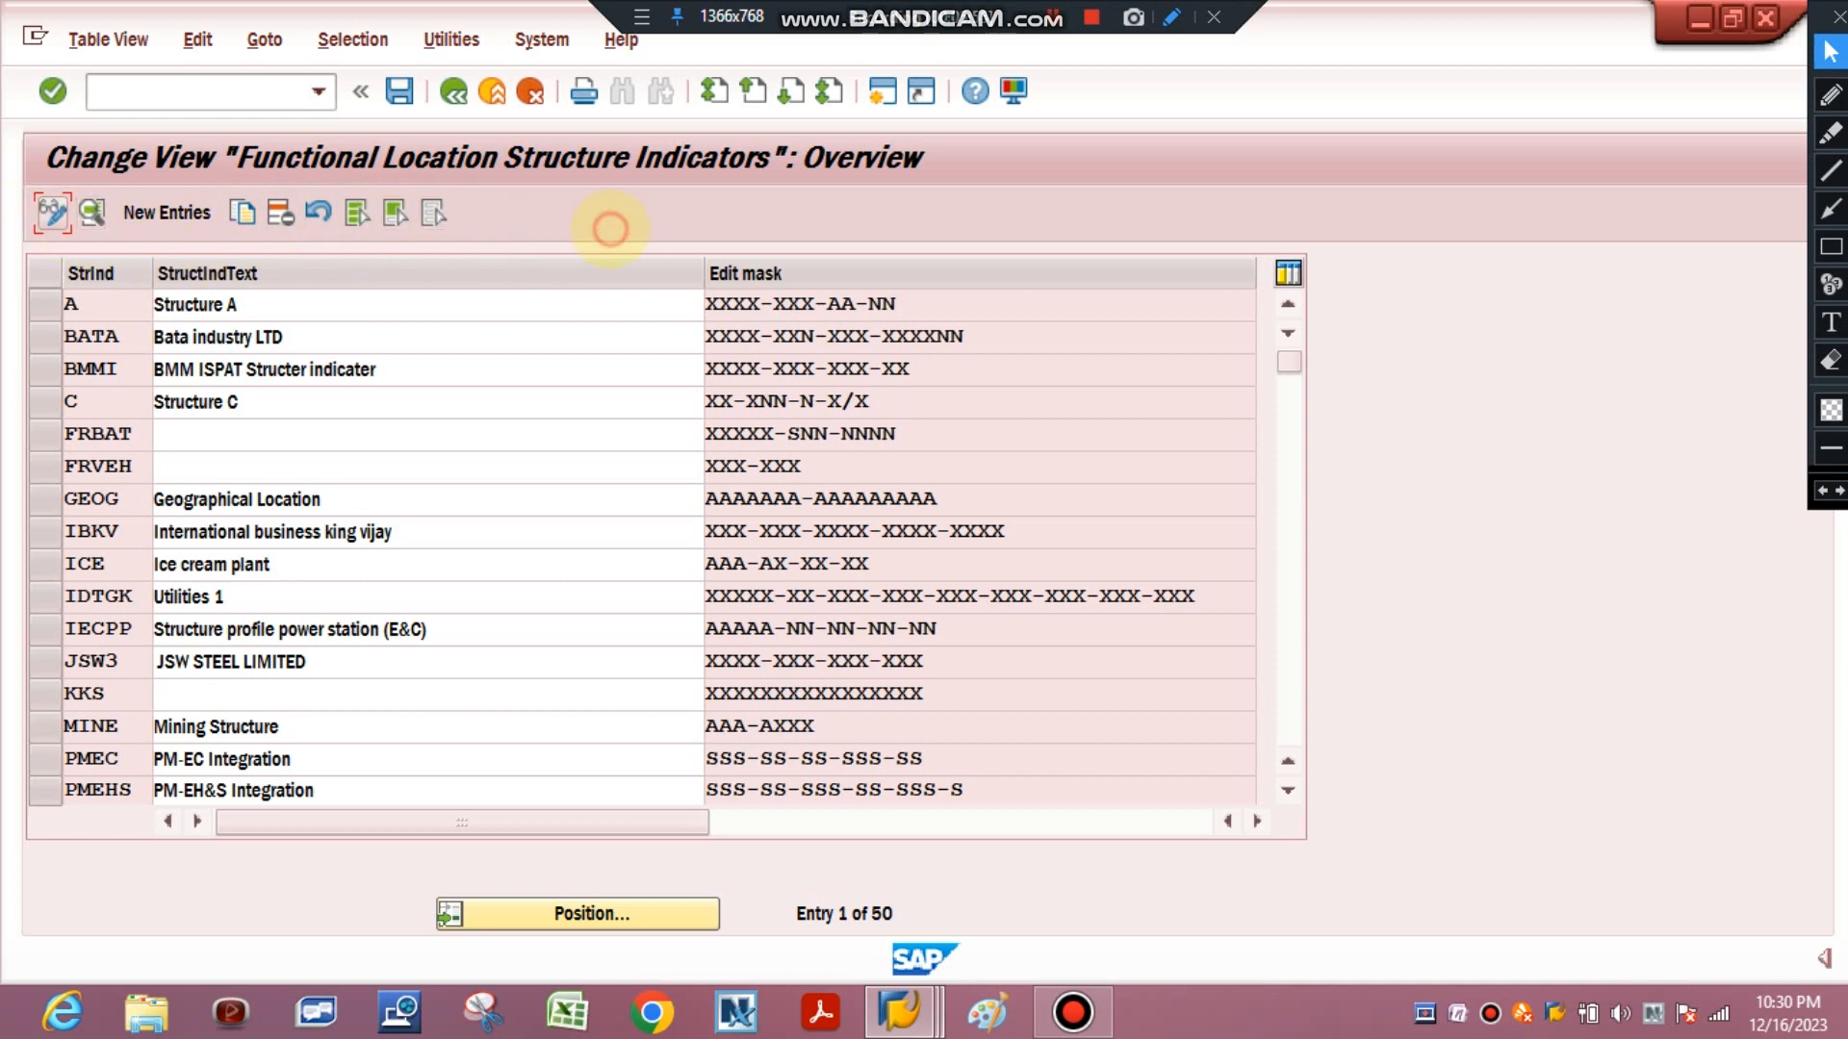
click(173, 212)
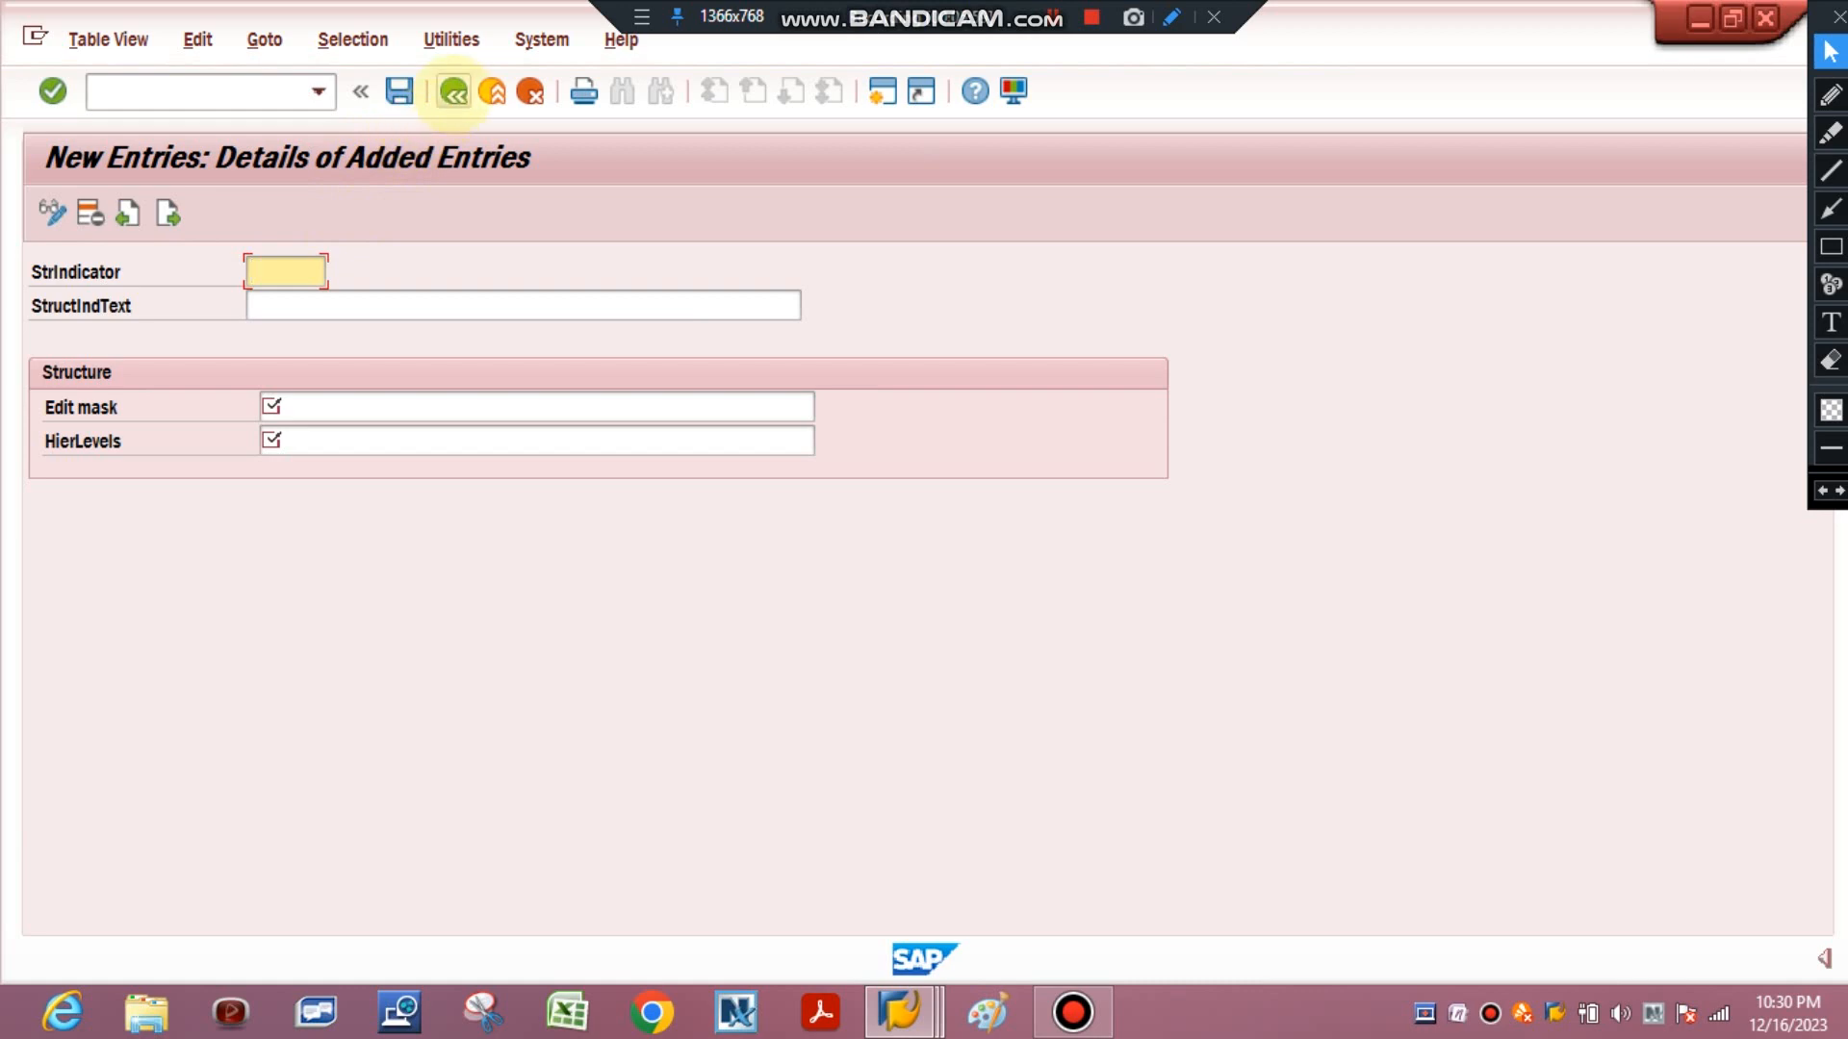
click(452, 91)
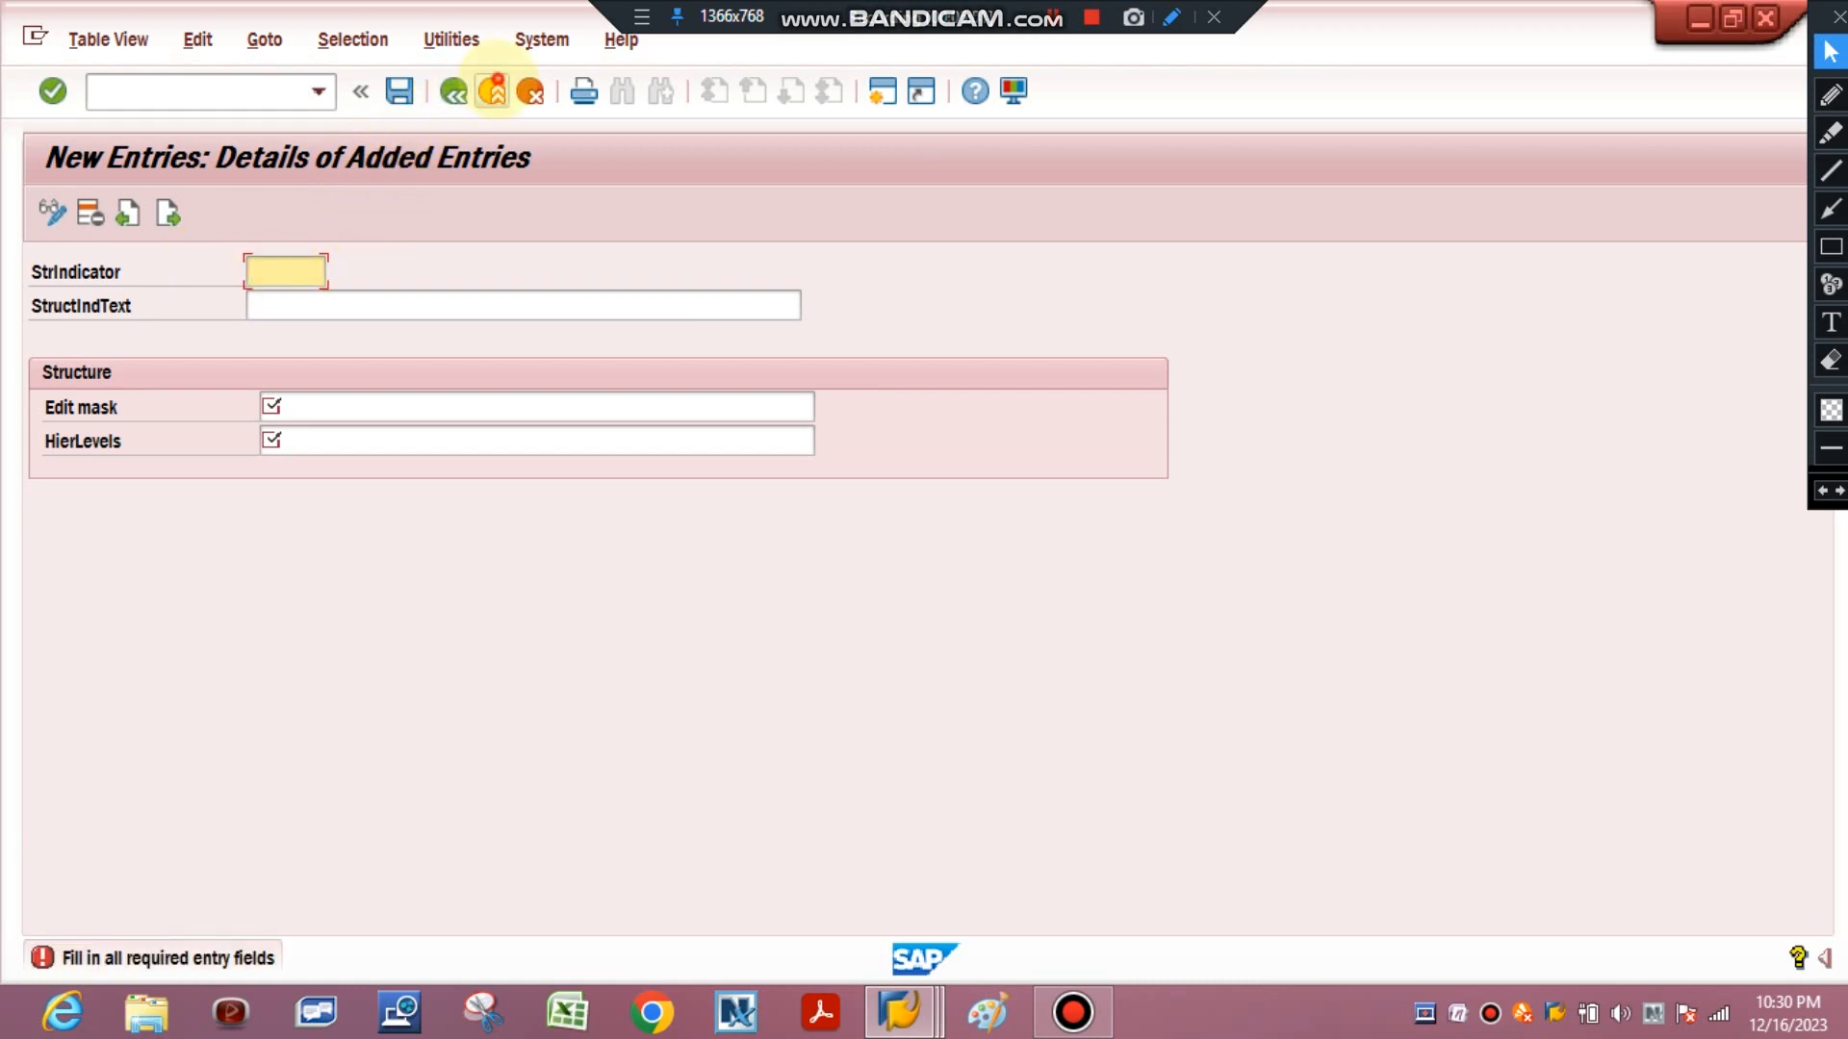
click(530, 91)
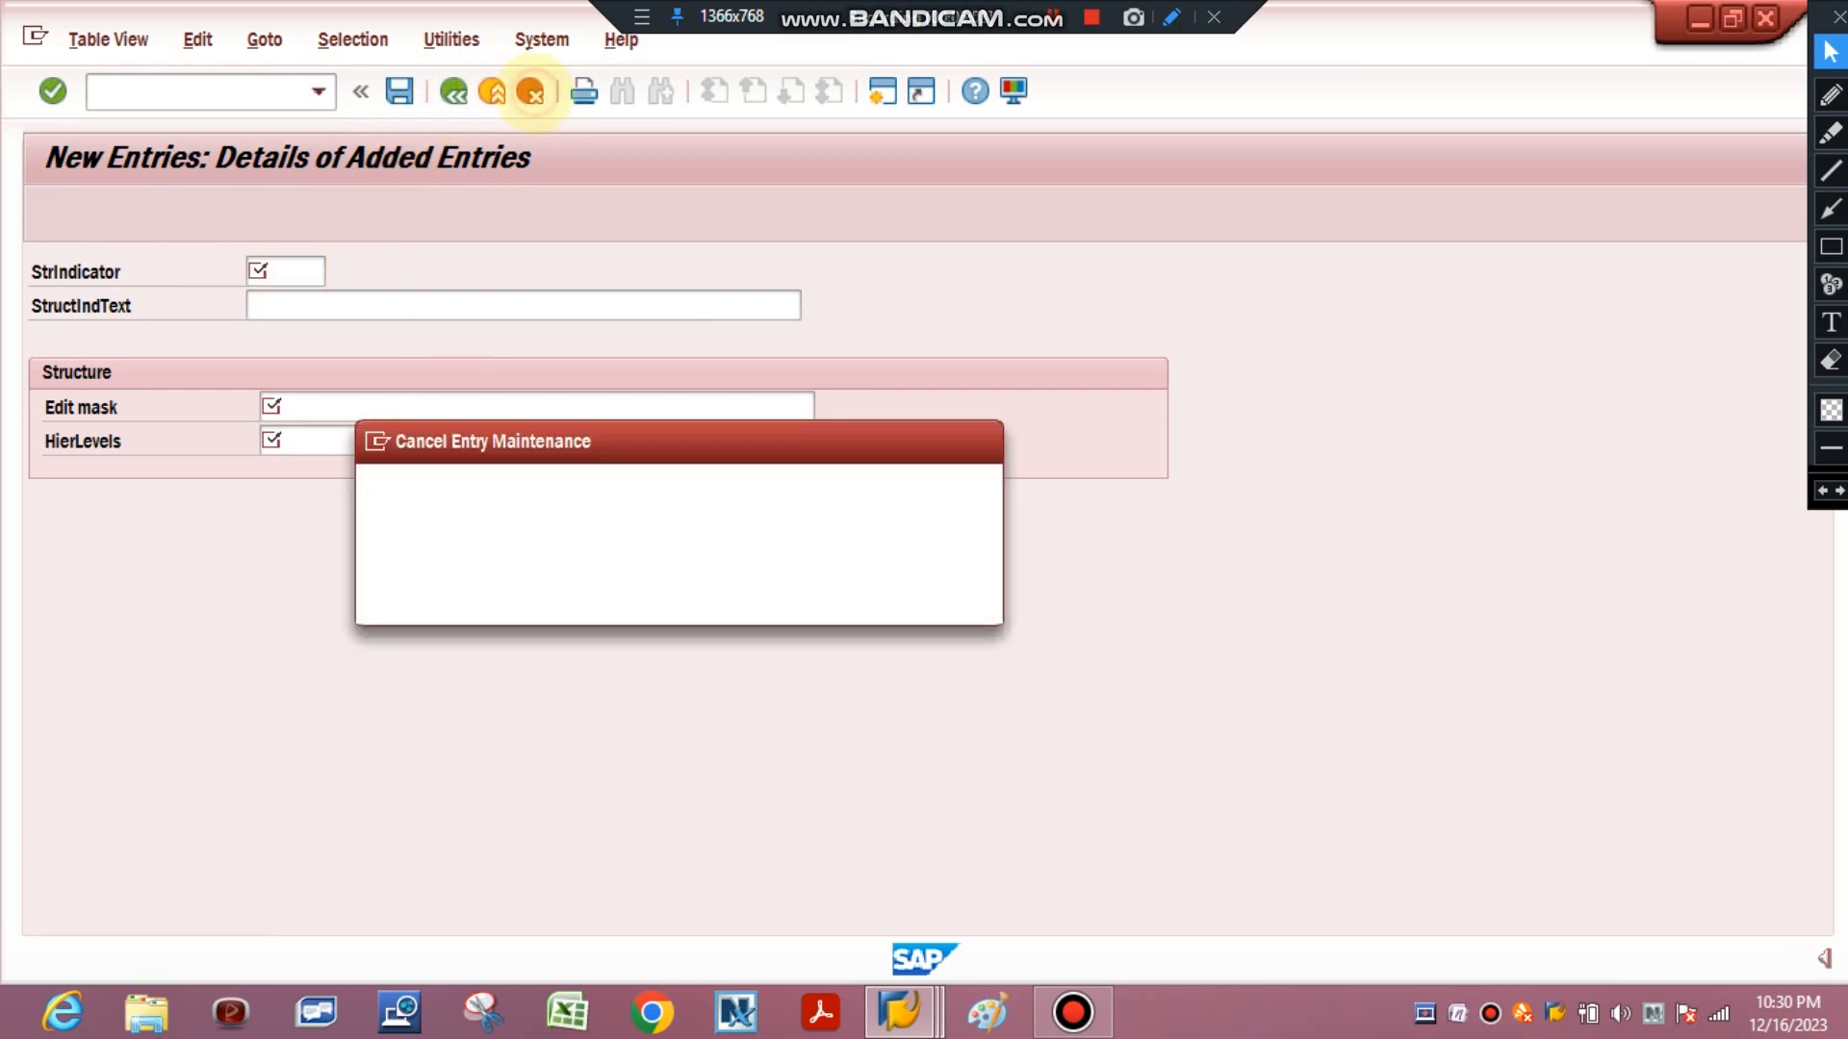
click(523, 594)
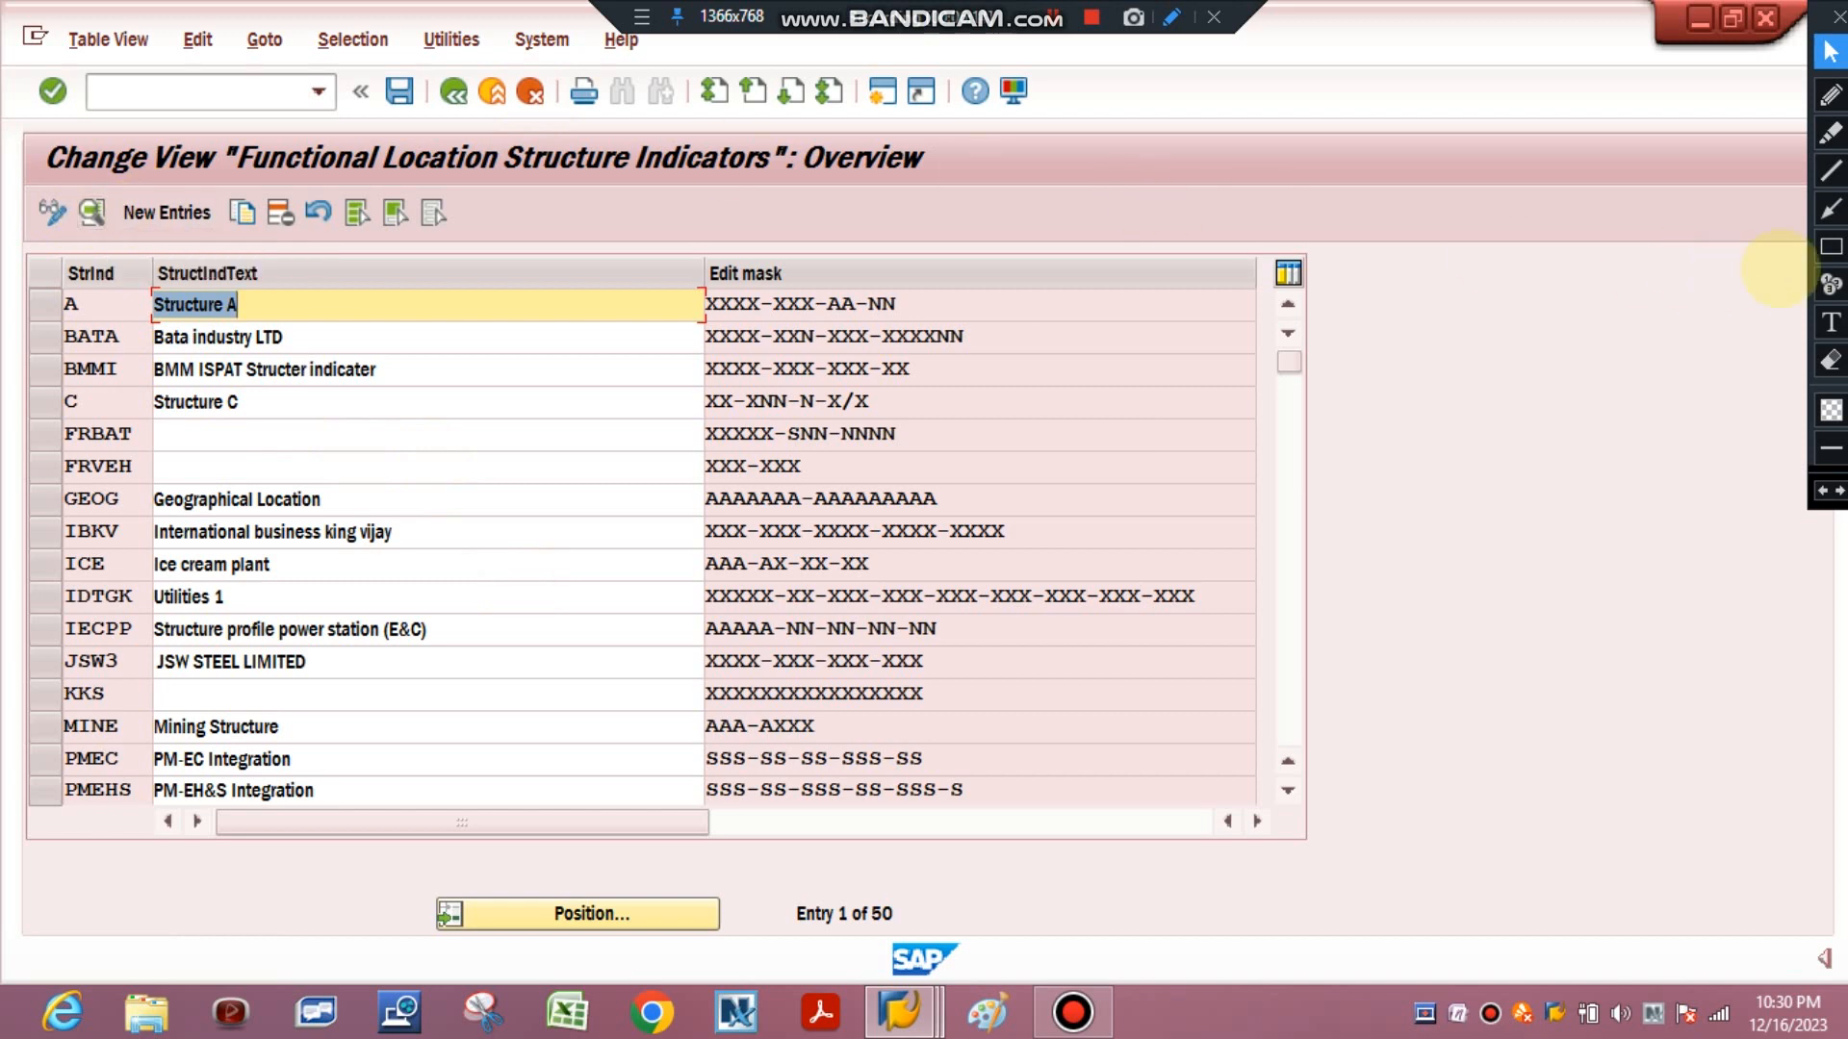
click(1831, 246)
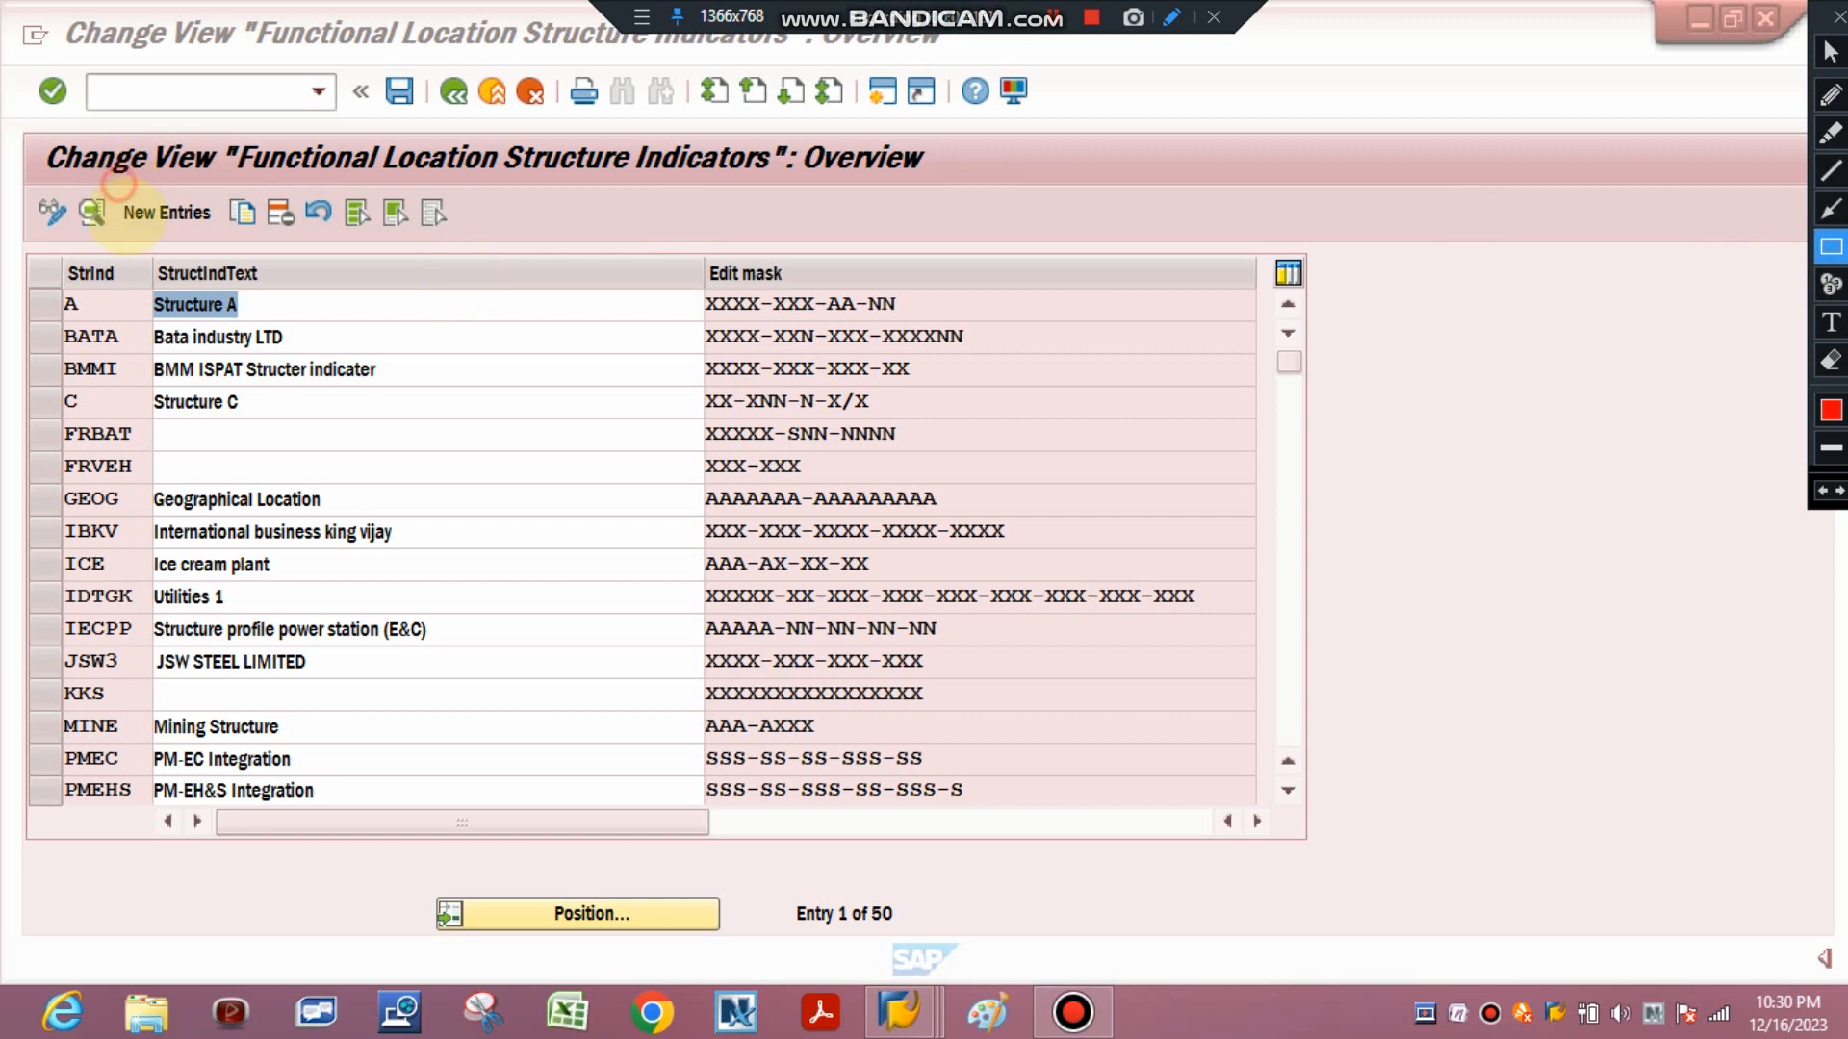
drag(117, 184, 226, 242)
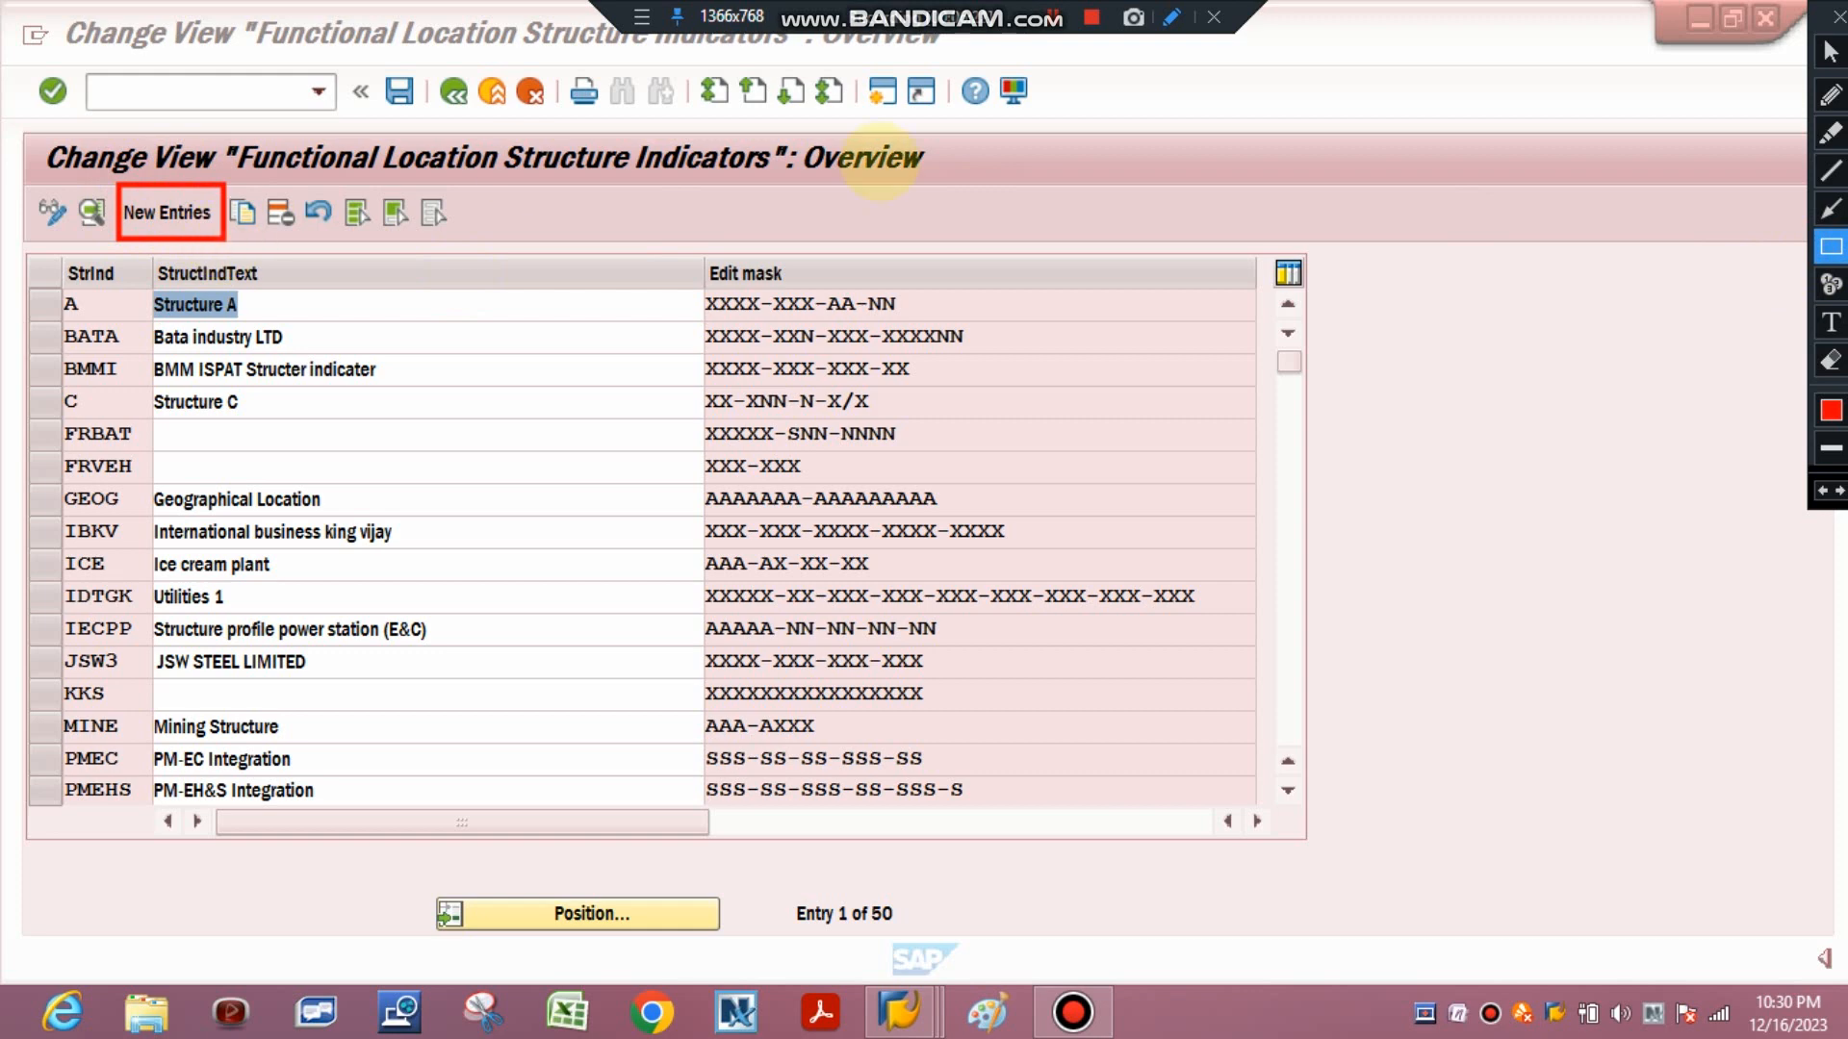
click(1831, 359)
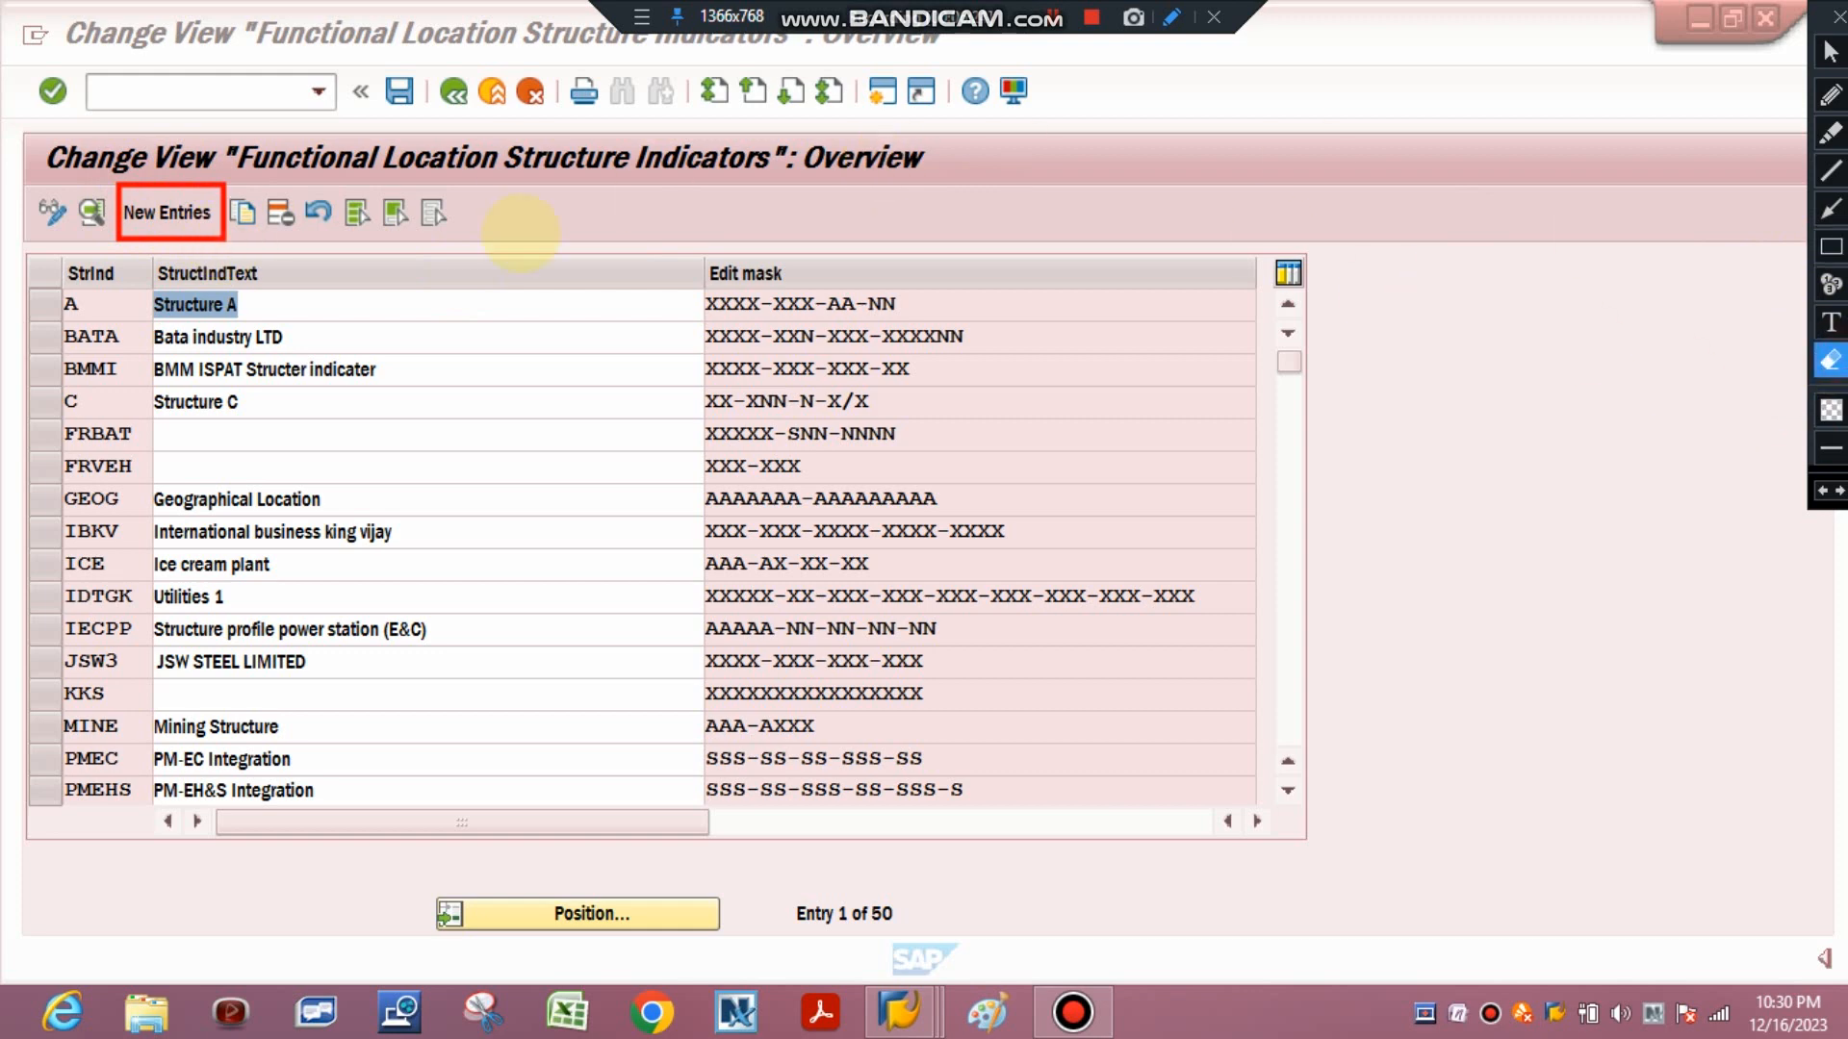
click(118, 207)
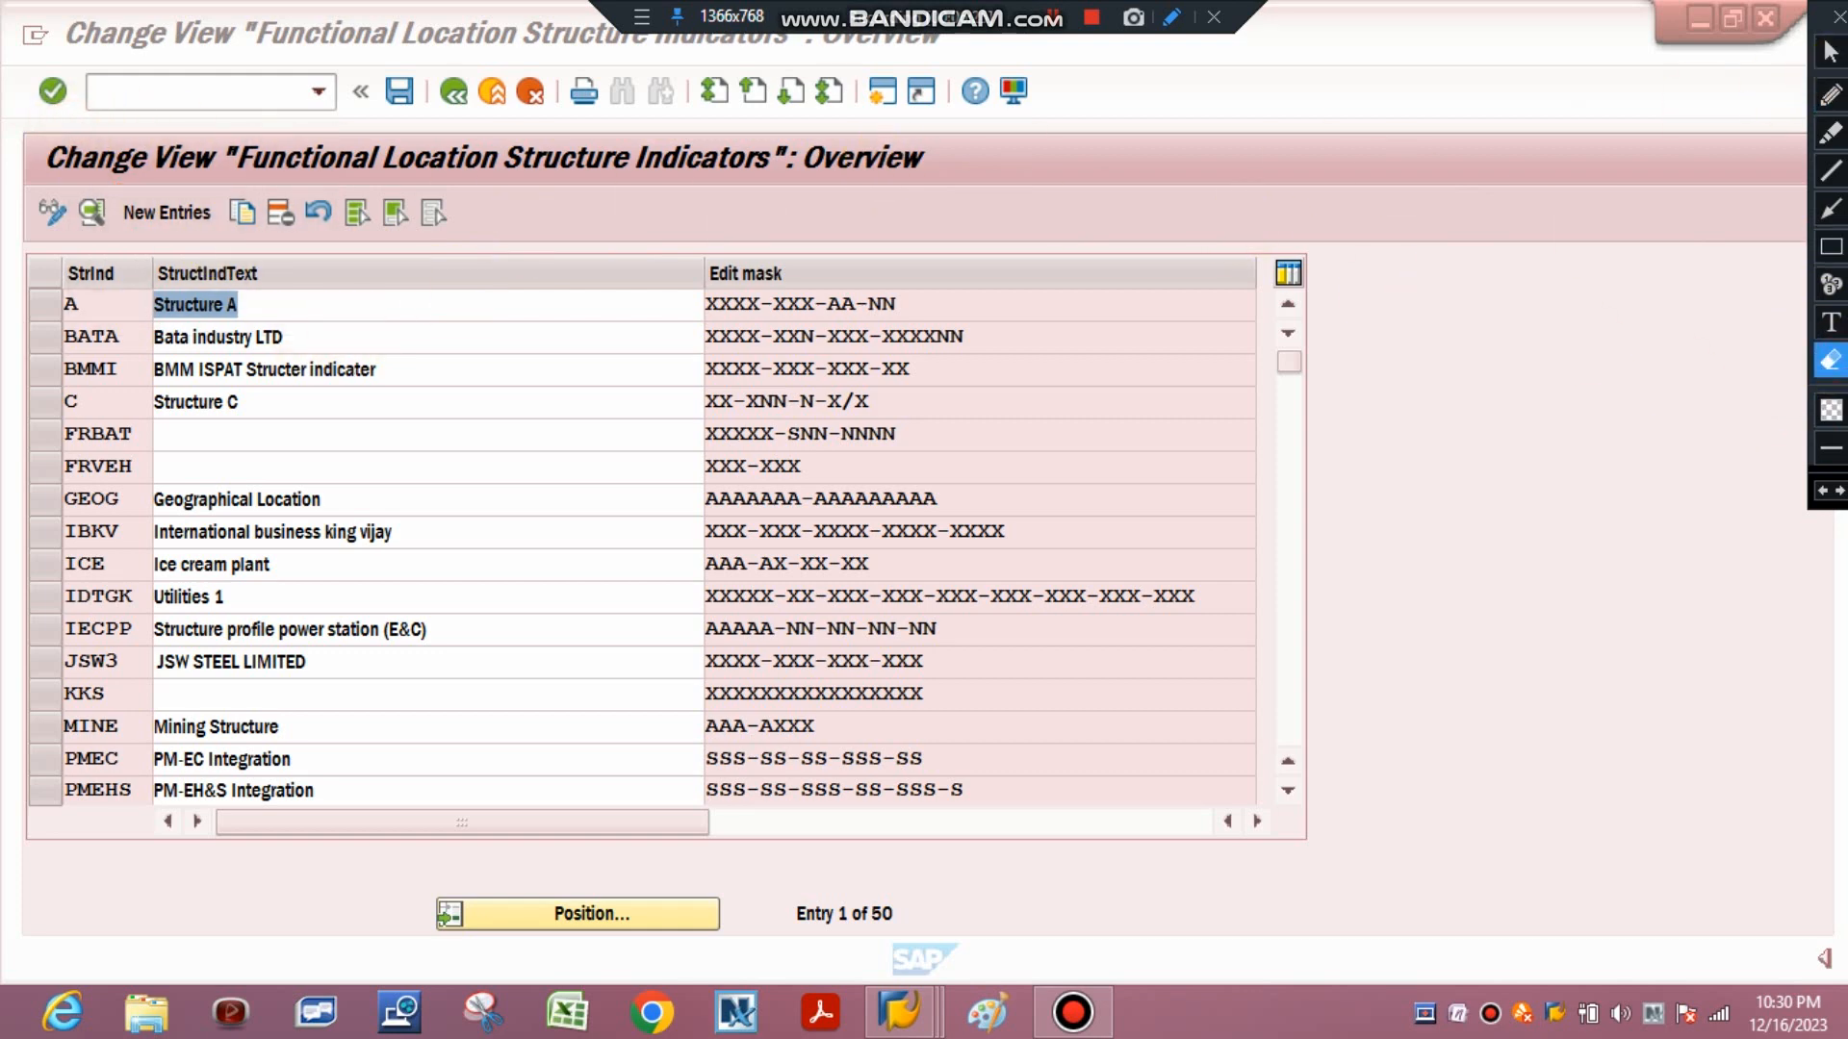
click(1831, 51)
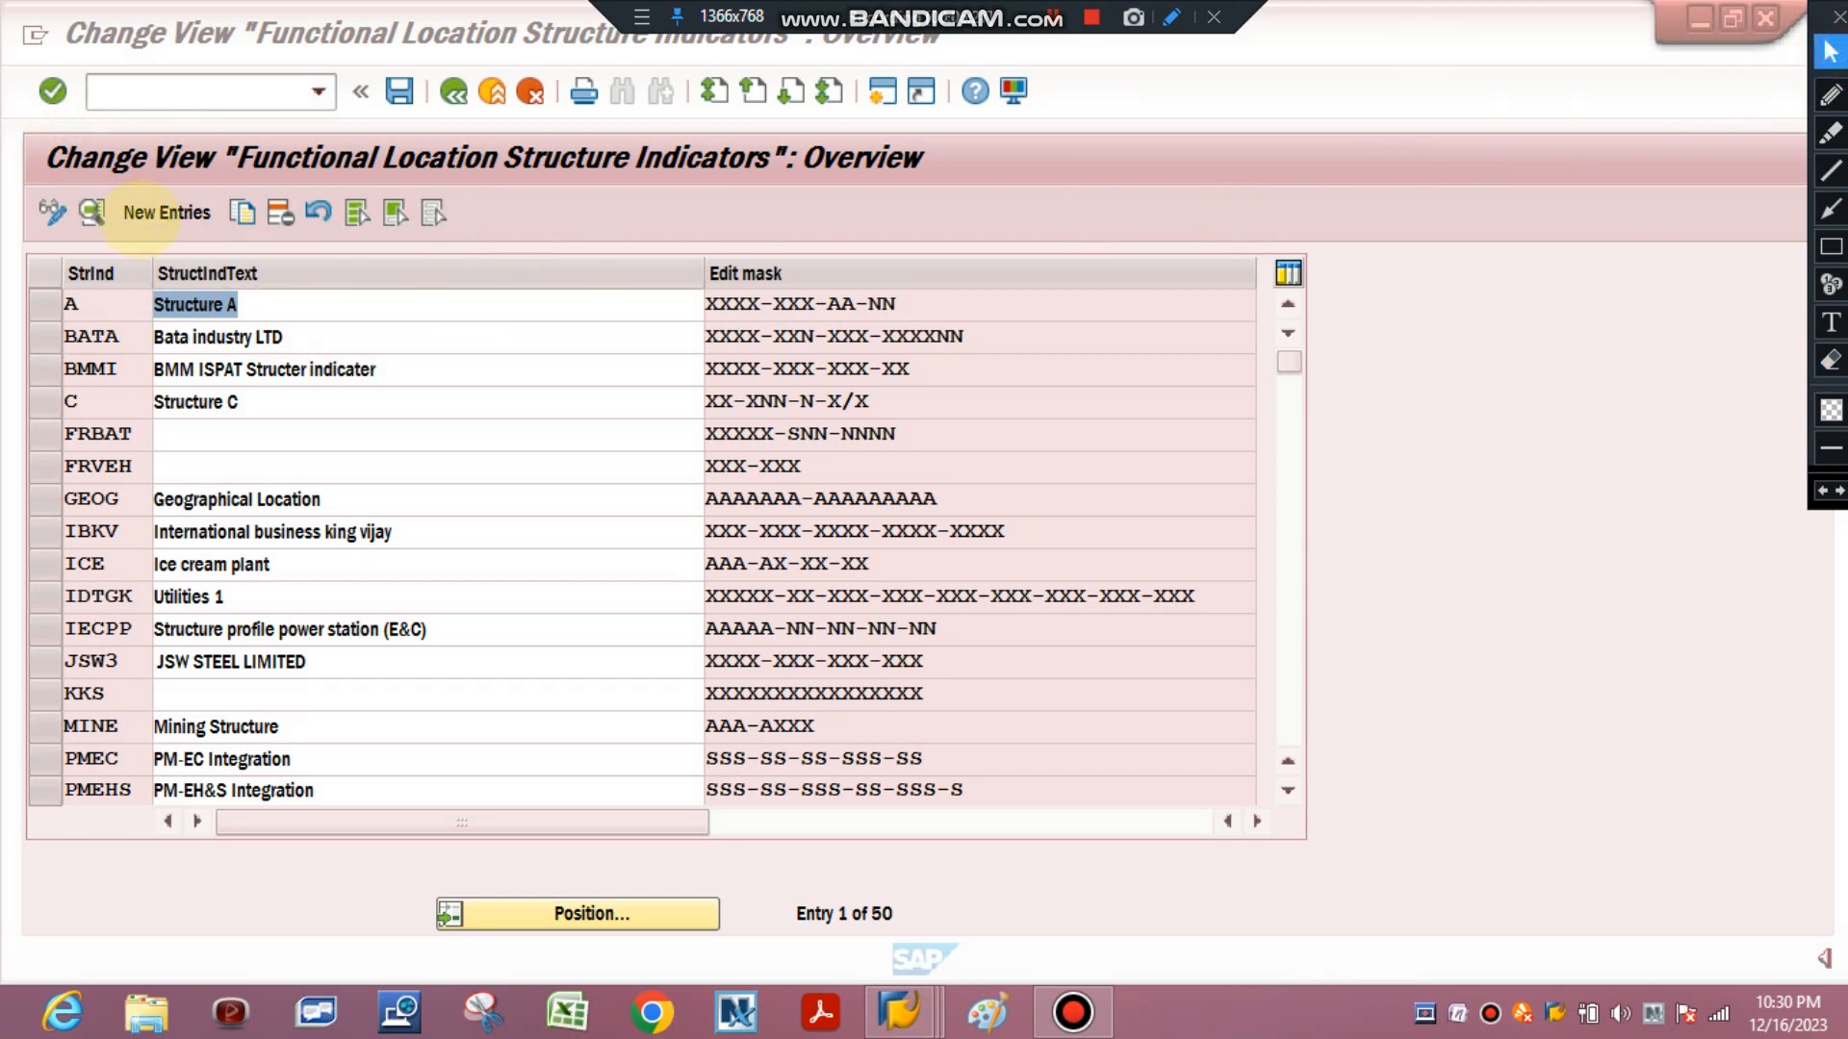
Add a new structure indicator entry with the key BSSM.
click(139, 214)
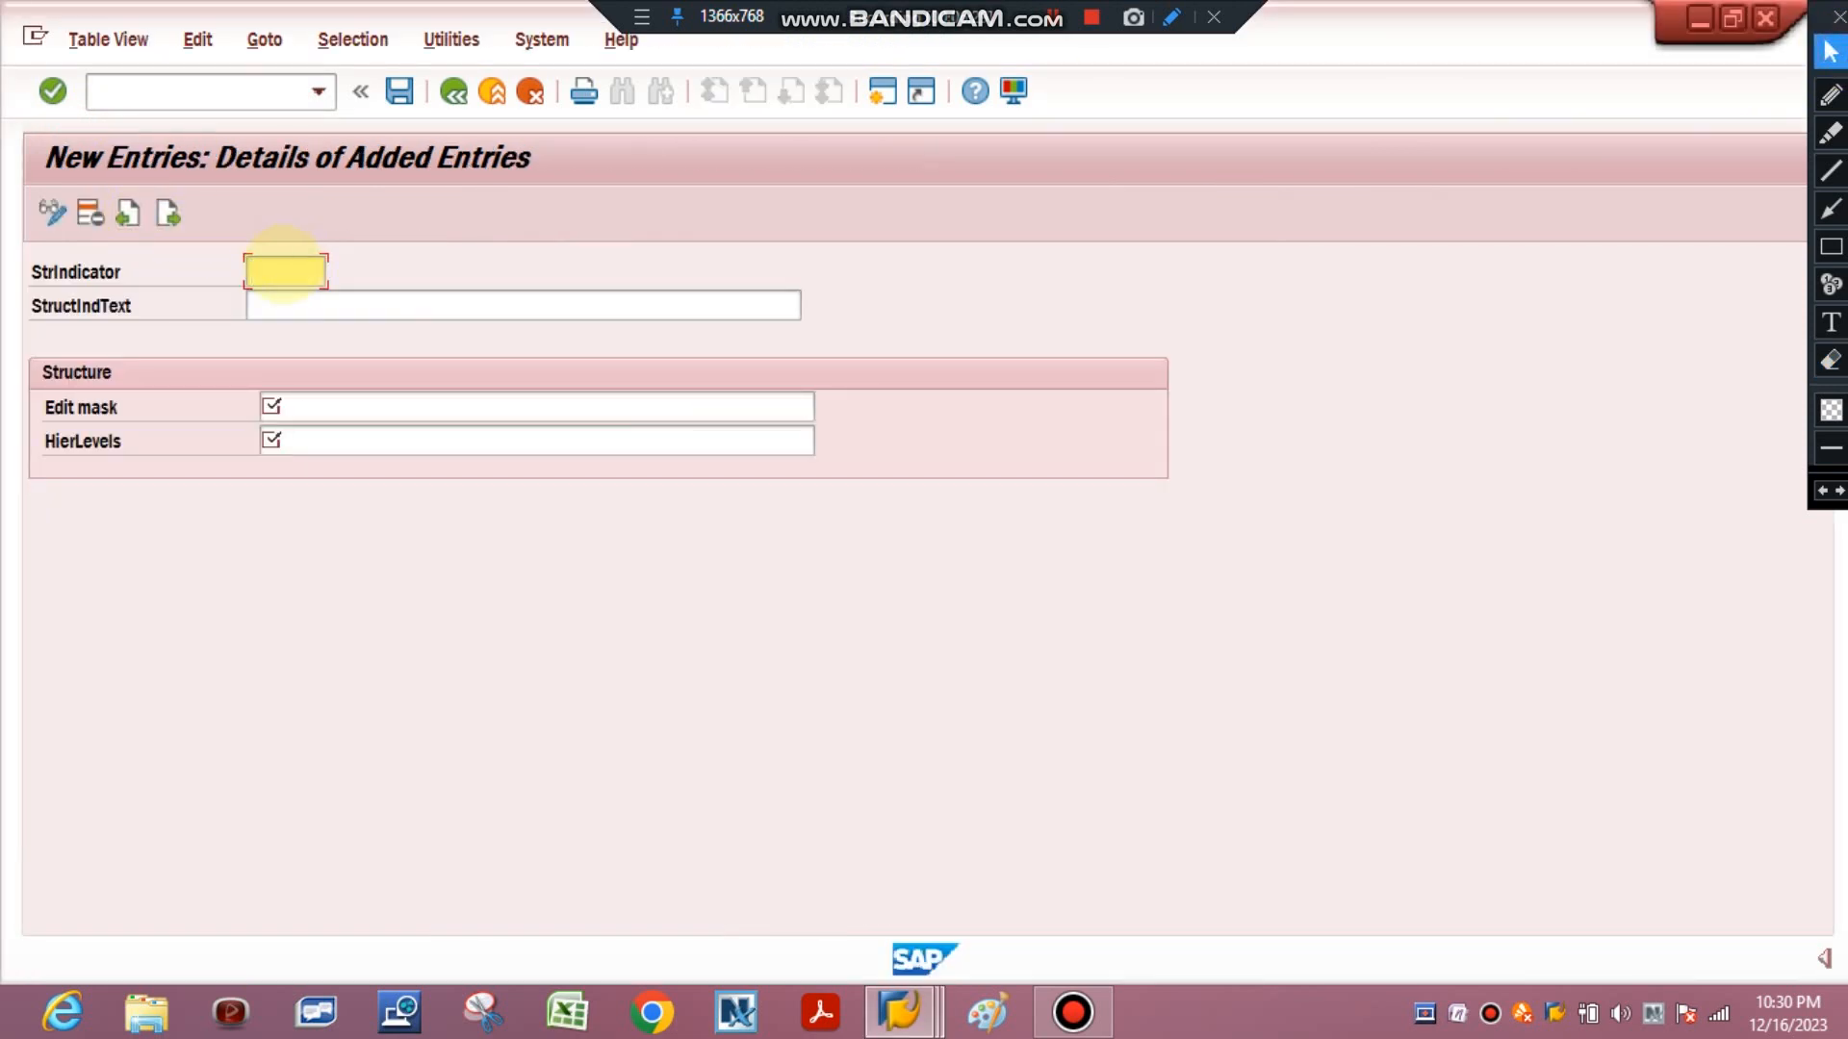
click(284, 265)
text(BSSM)
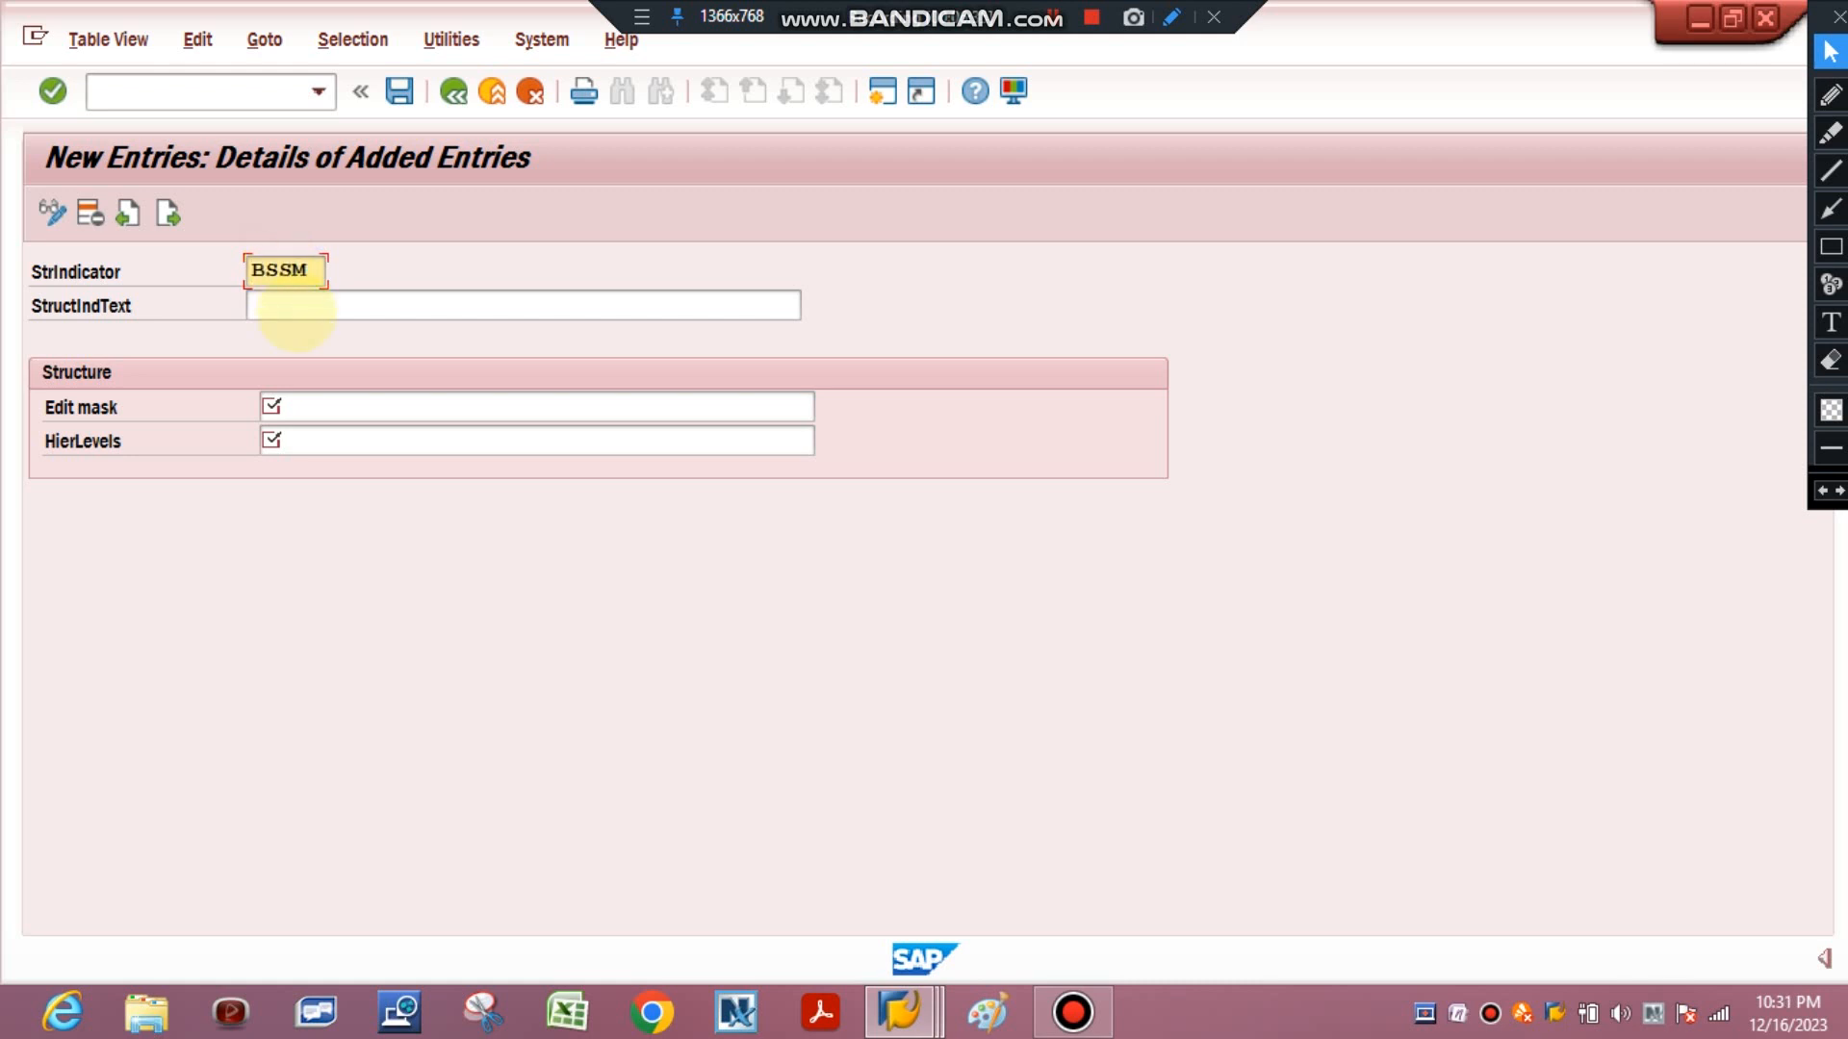
Enter the structure indicator description BE SAKSHAM IN SAP PM & OTHER MODULE.
click(296, 308)
text(bE)
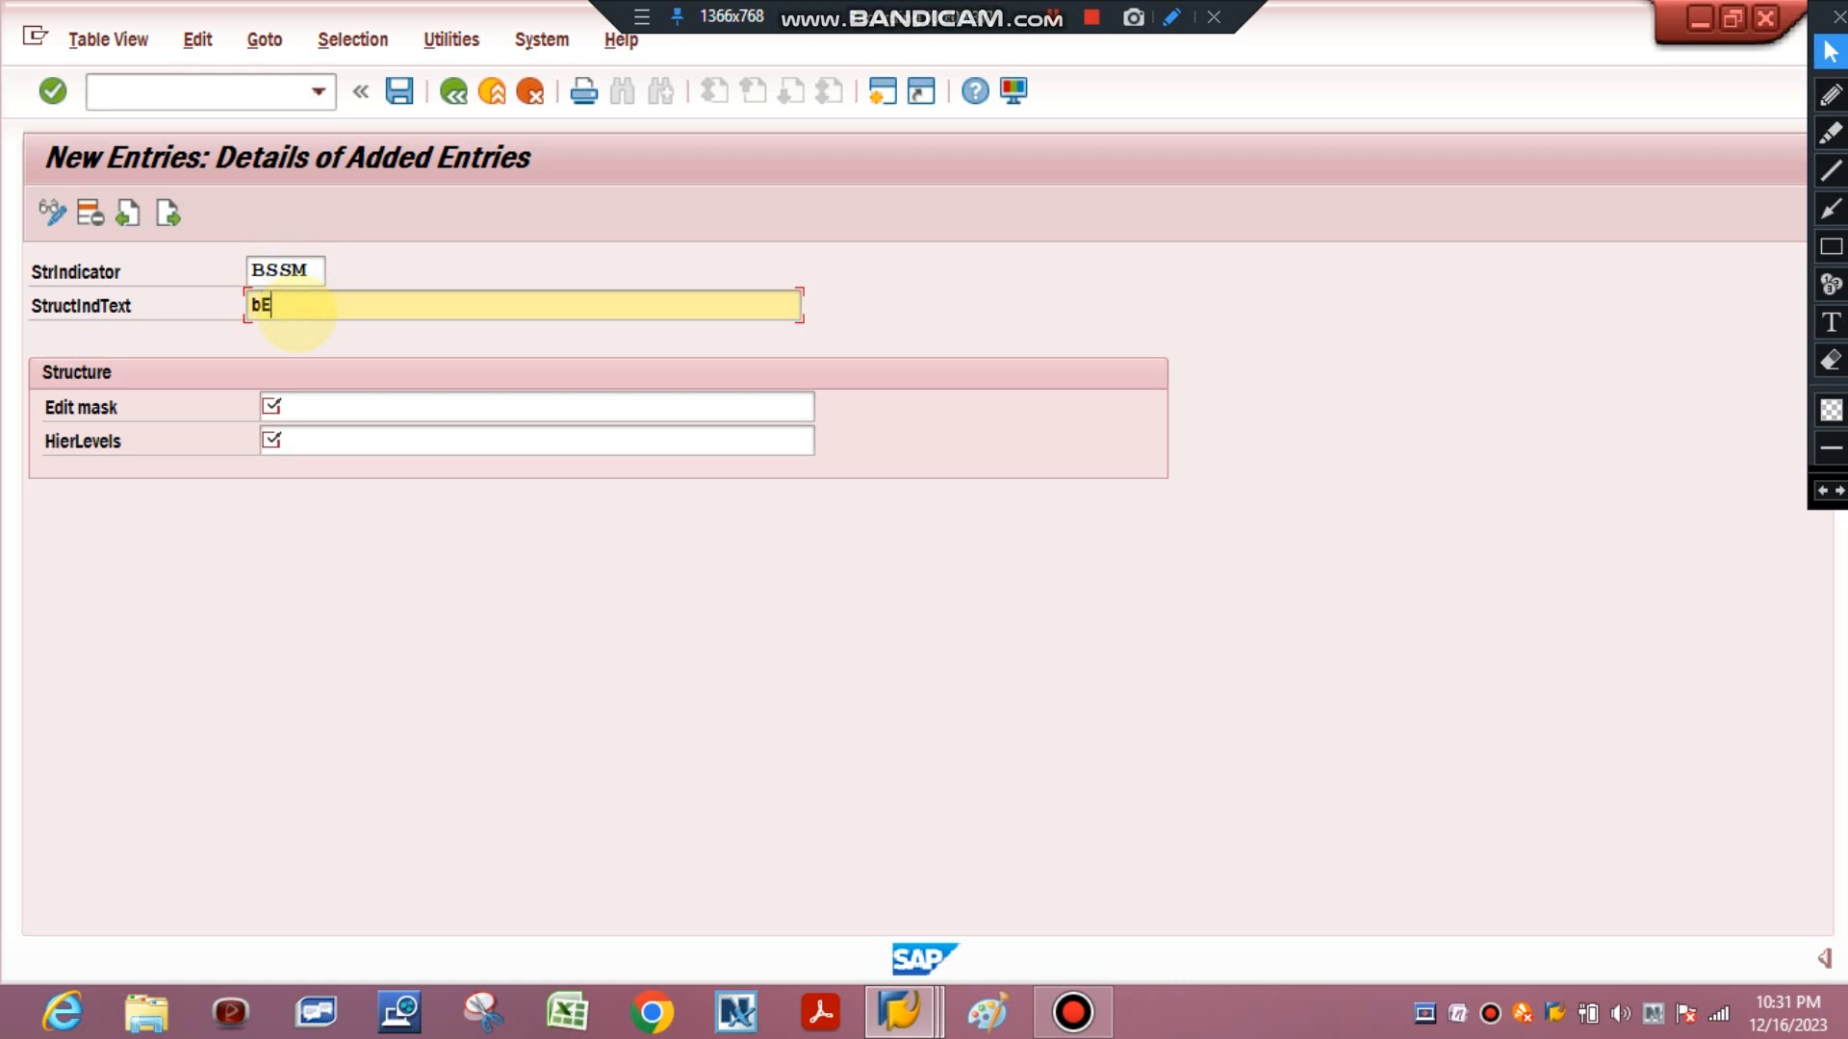
key(BackSpace)
key(BackSpace)
text(BE SAKSHAM IN SAP PM M)
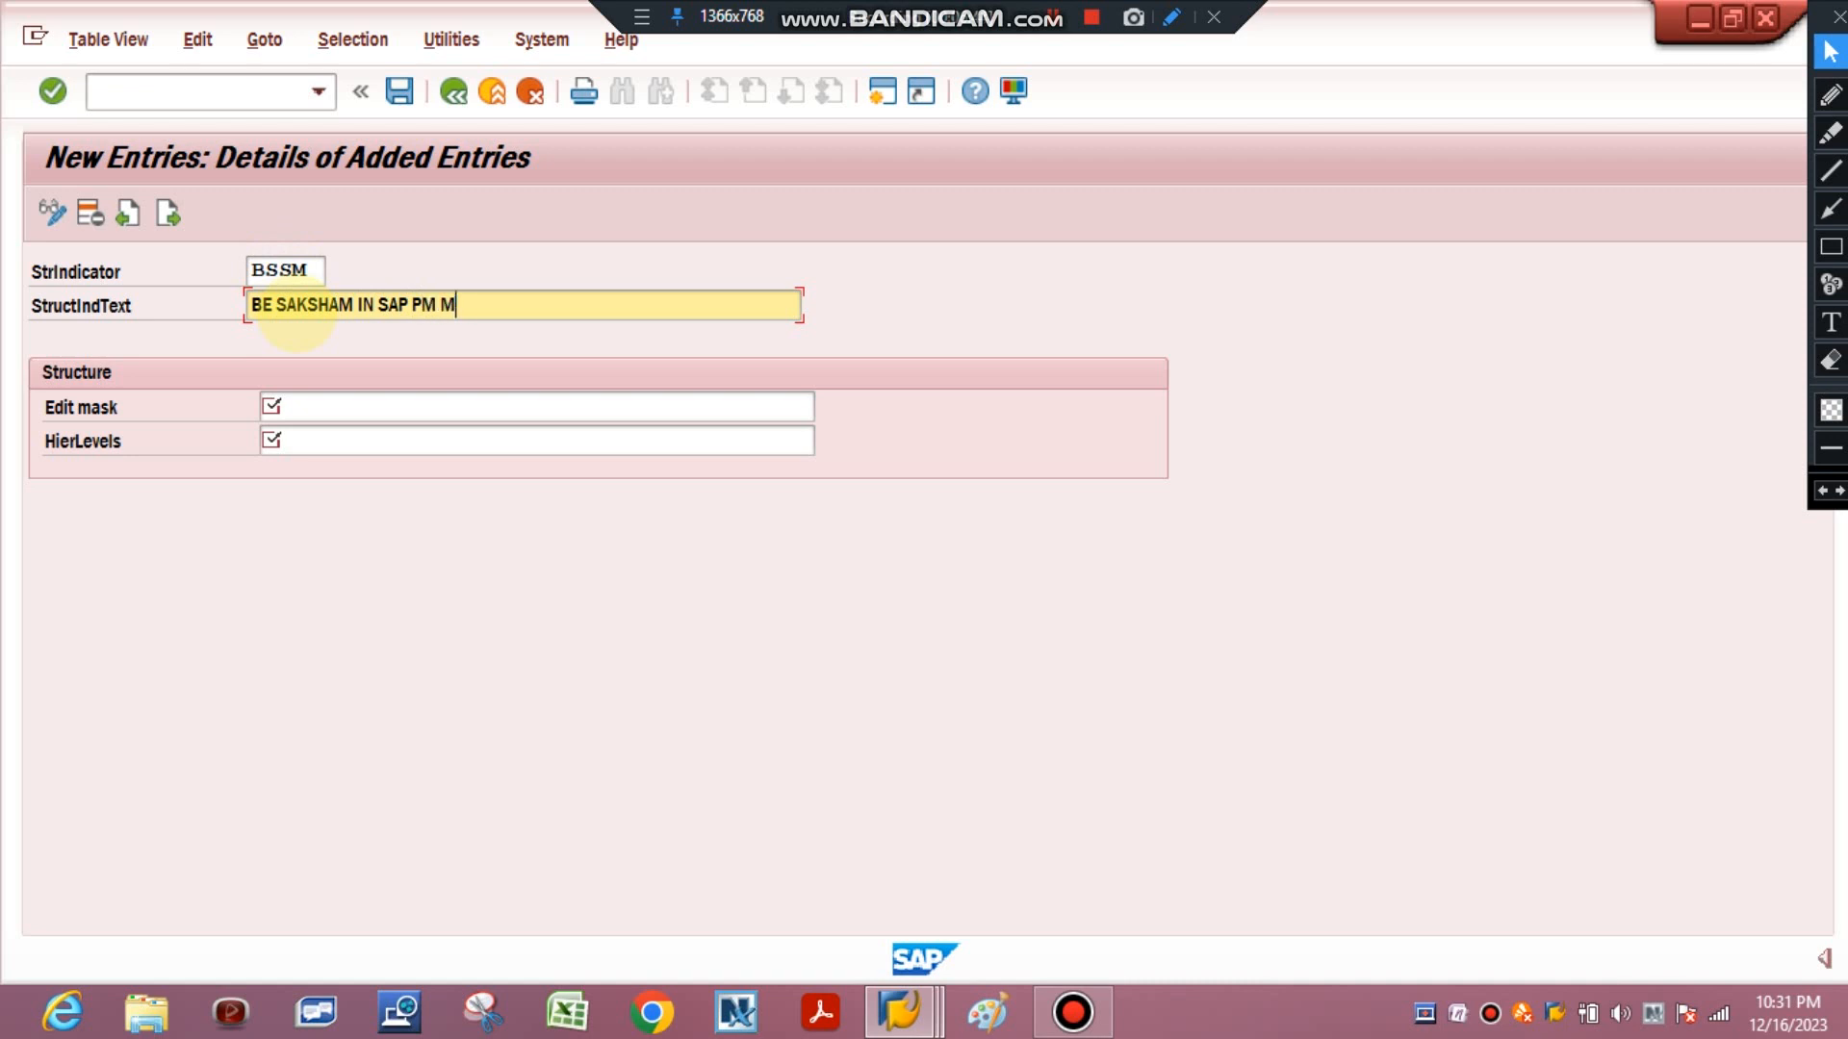
key(BackSpace)
text(& OTHER MODULE)
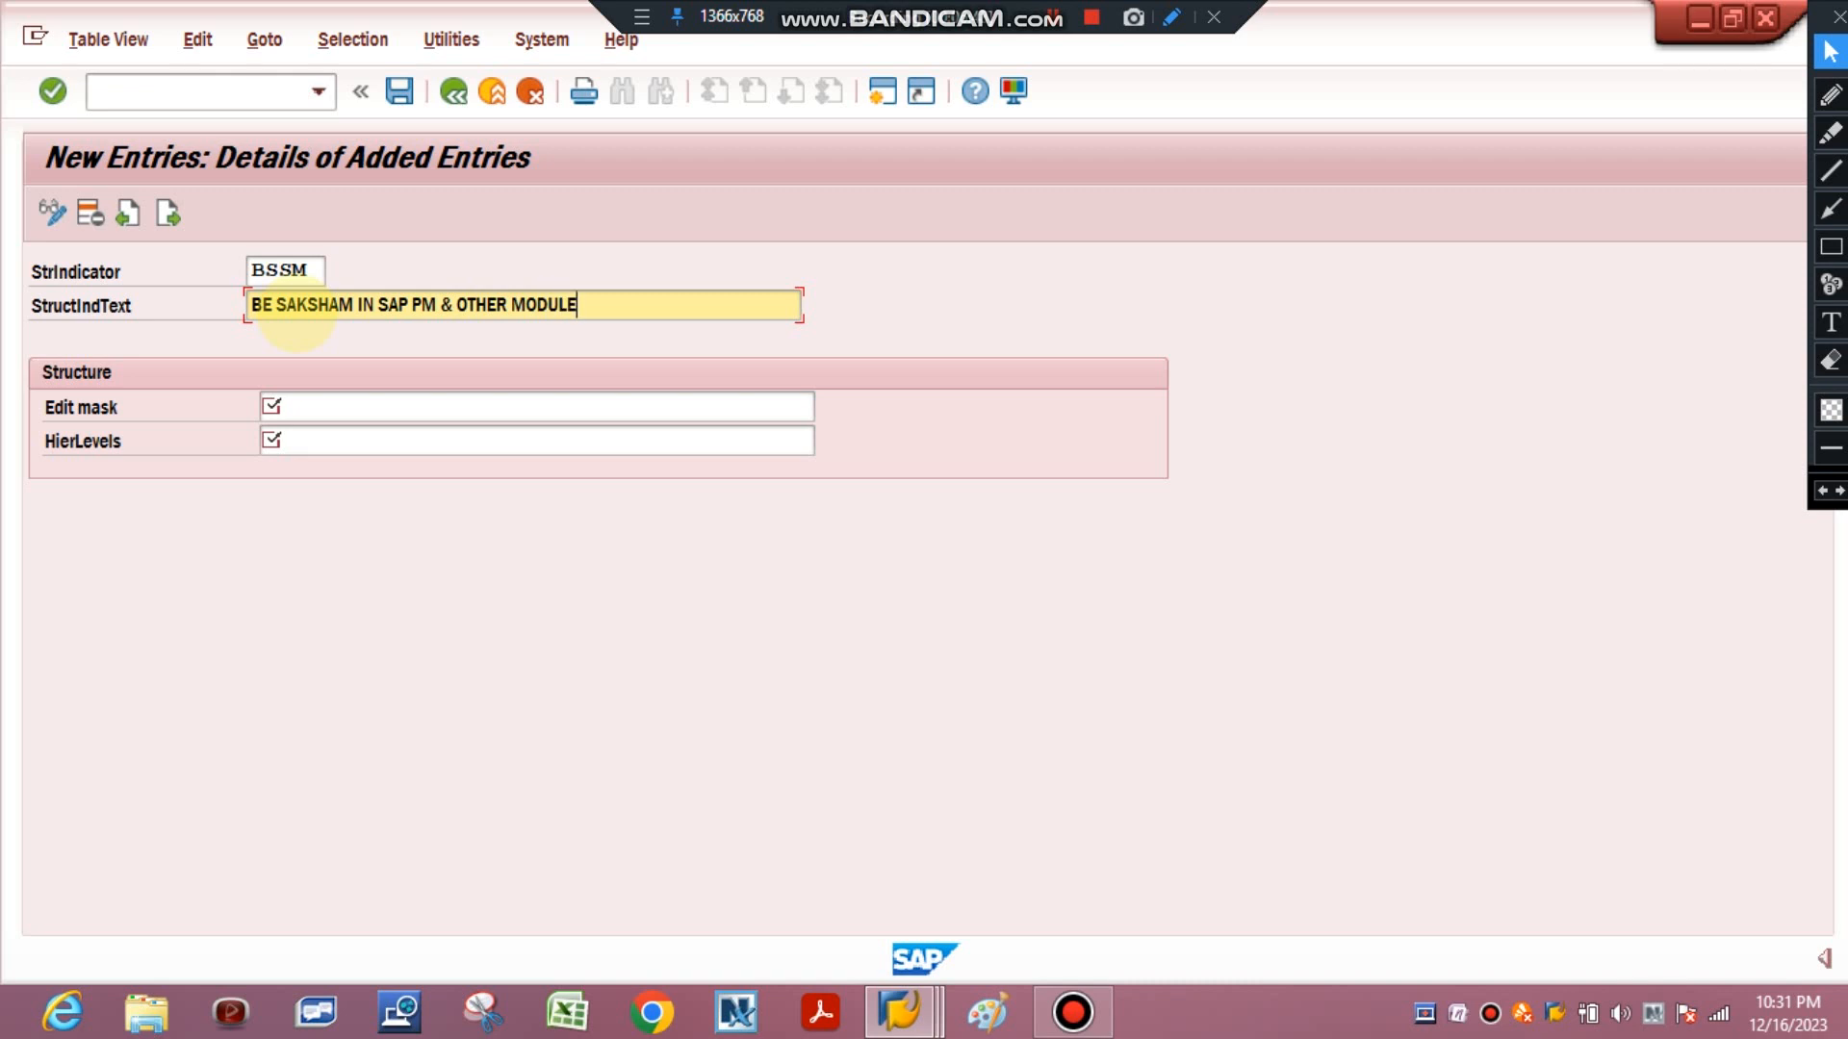
Set the edit mask of the new structure indicator to XXXXX-NNN-XXXX.
click(299, 397)
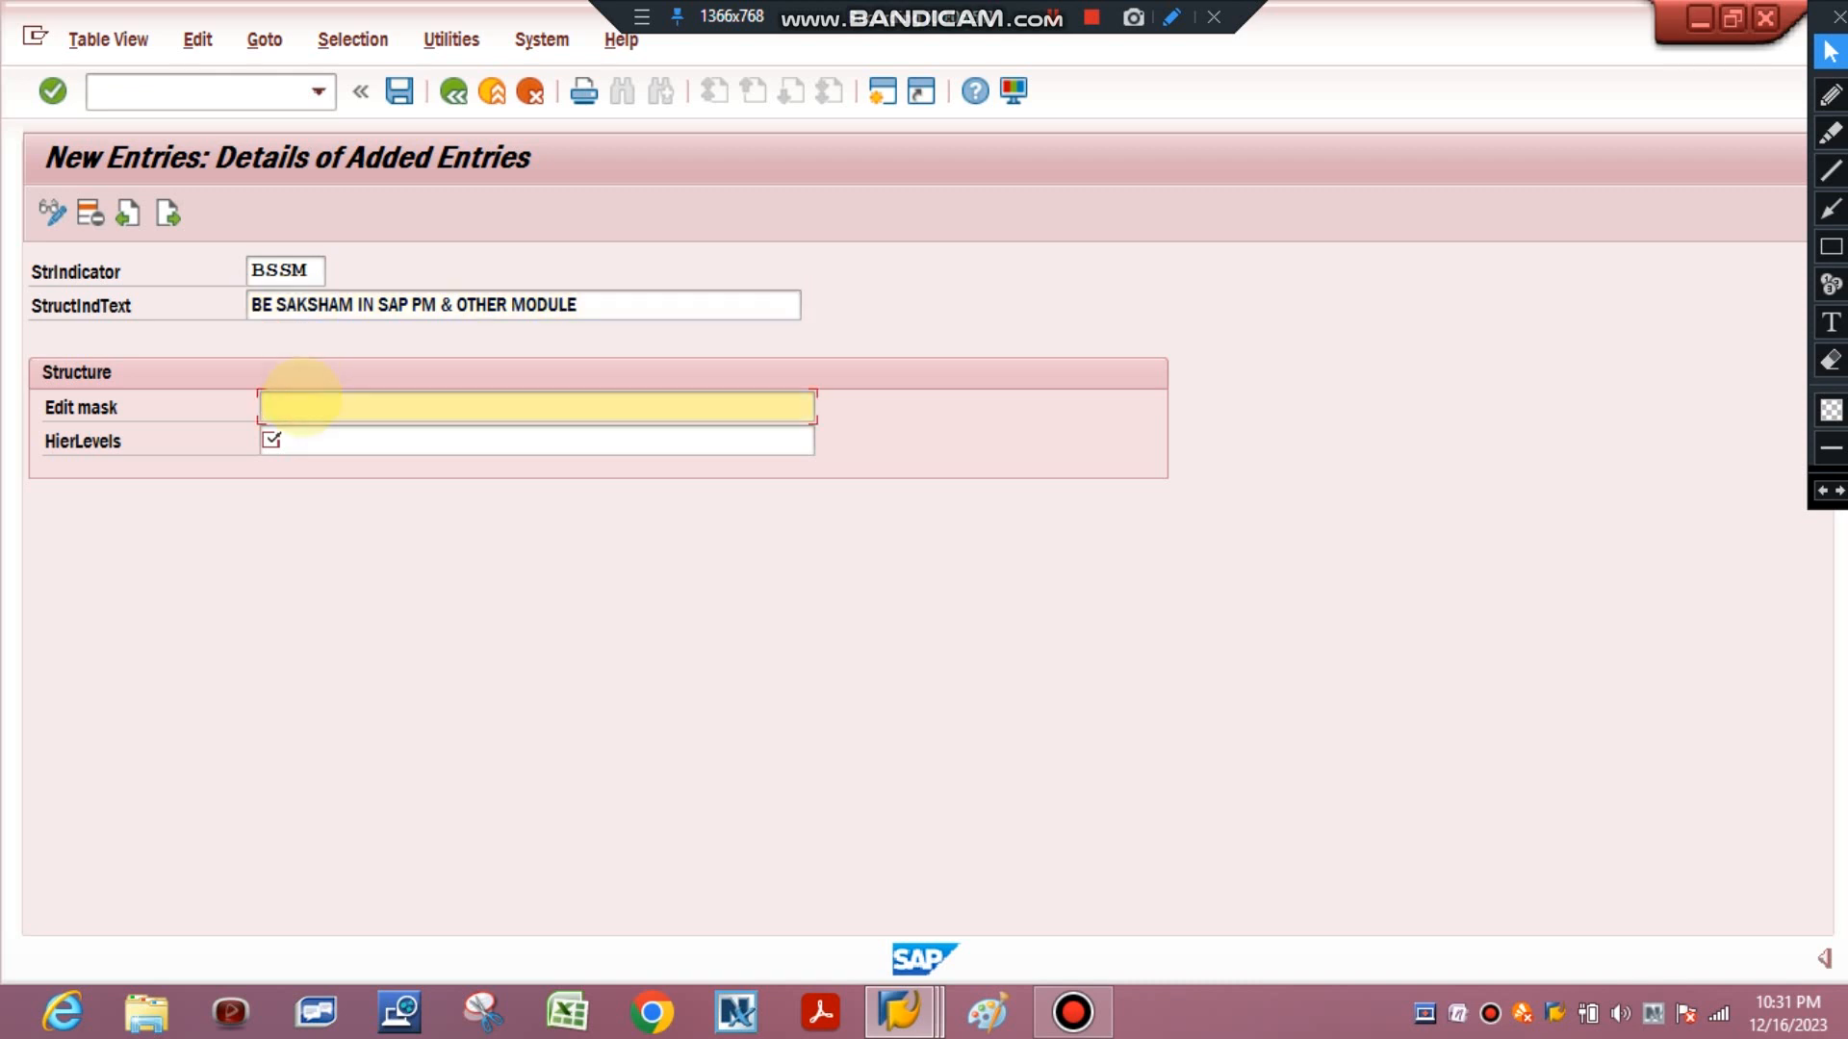
text(XXXXX-)
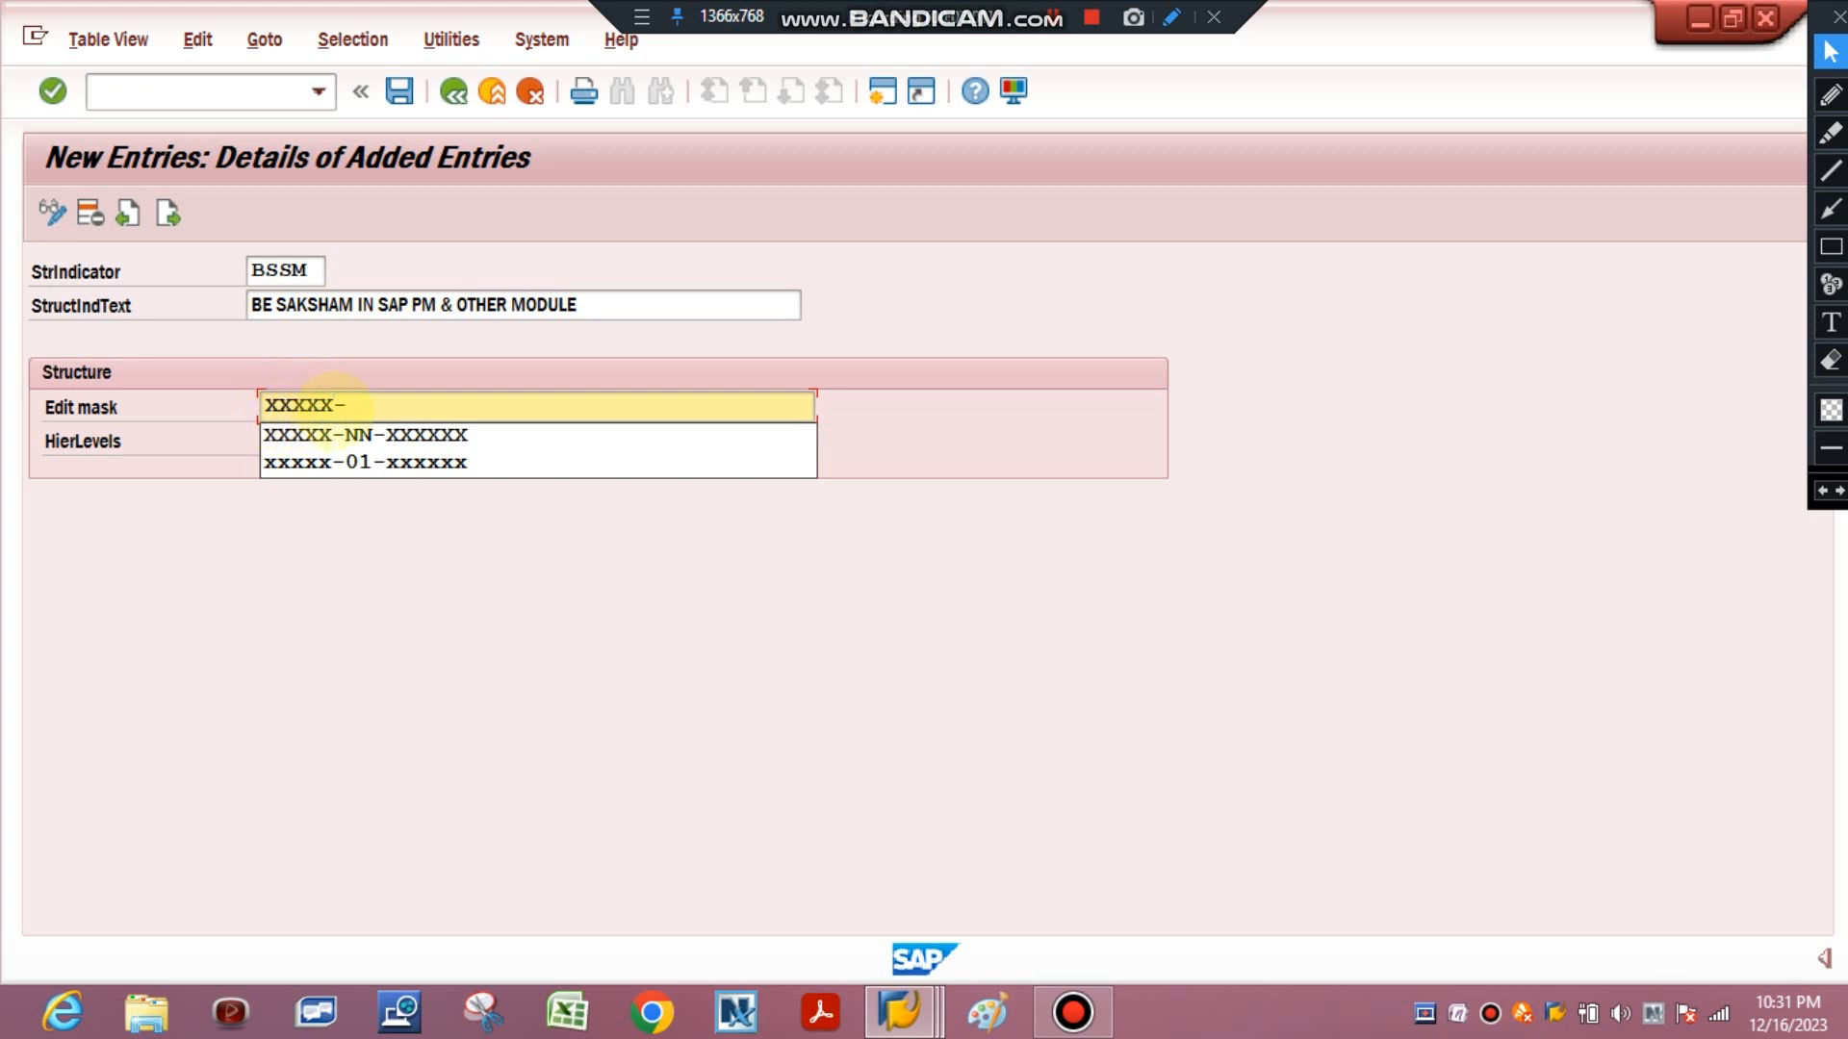
text(NNN)
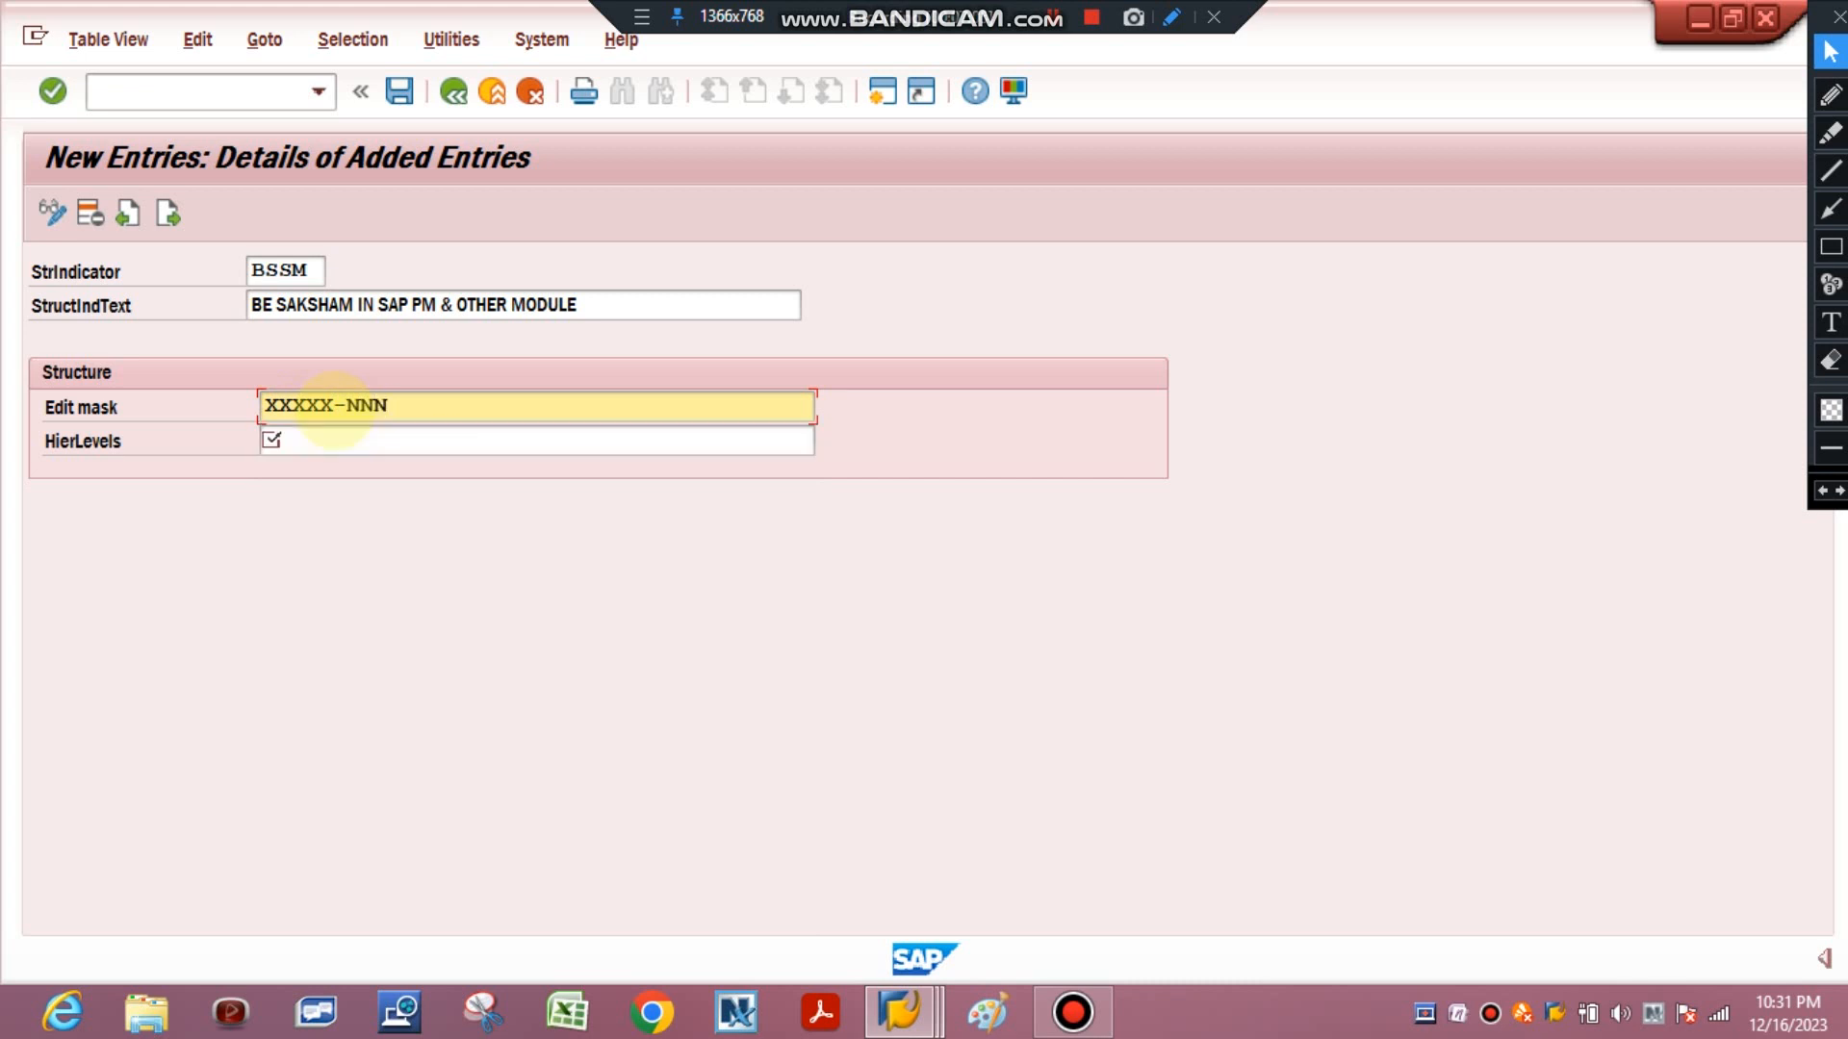
text(-)
text(XXXX)
Enter hierarchy levels 1, 1 and 1 beneath the mask blocks and confirm the entry.
click(322, 440)
text(1)
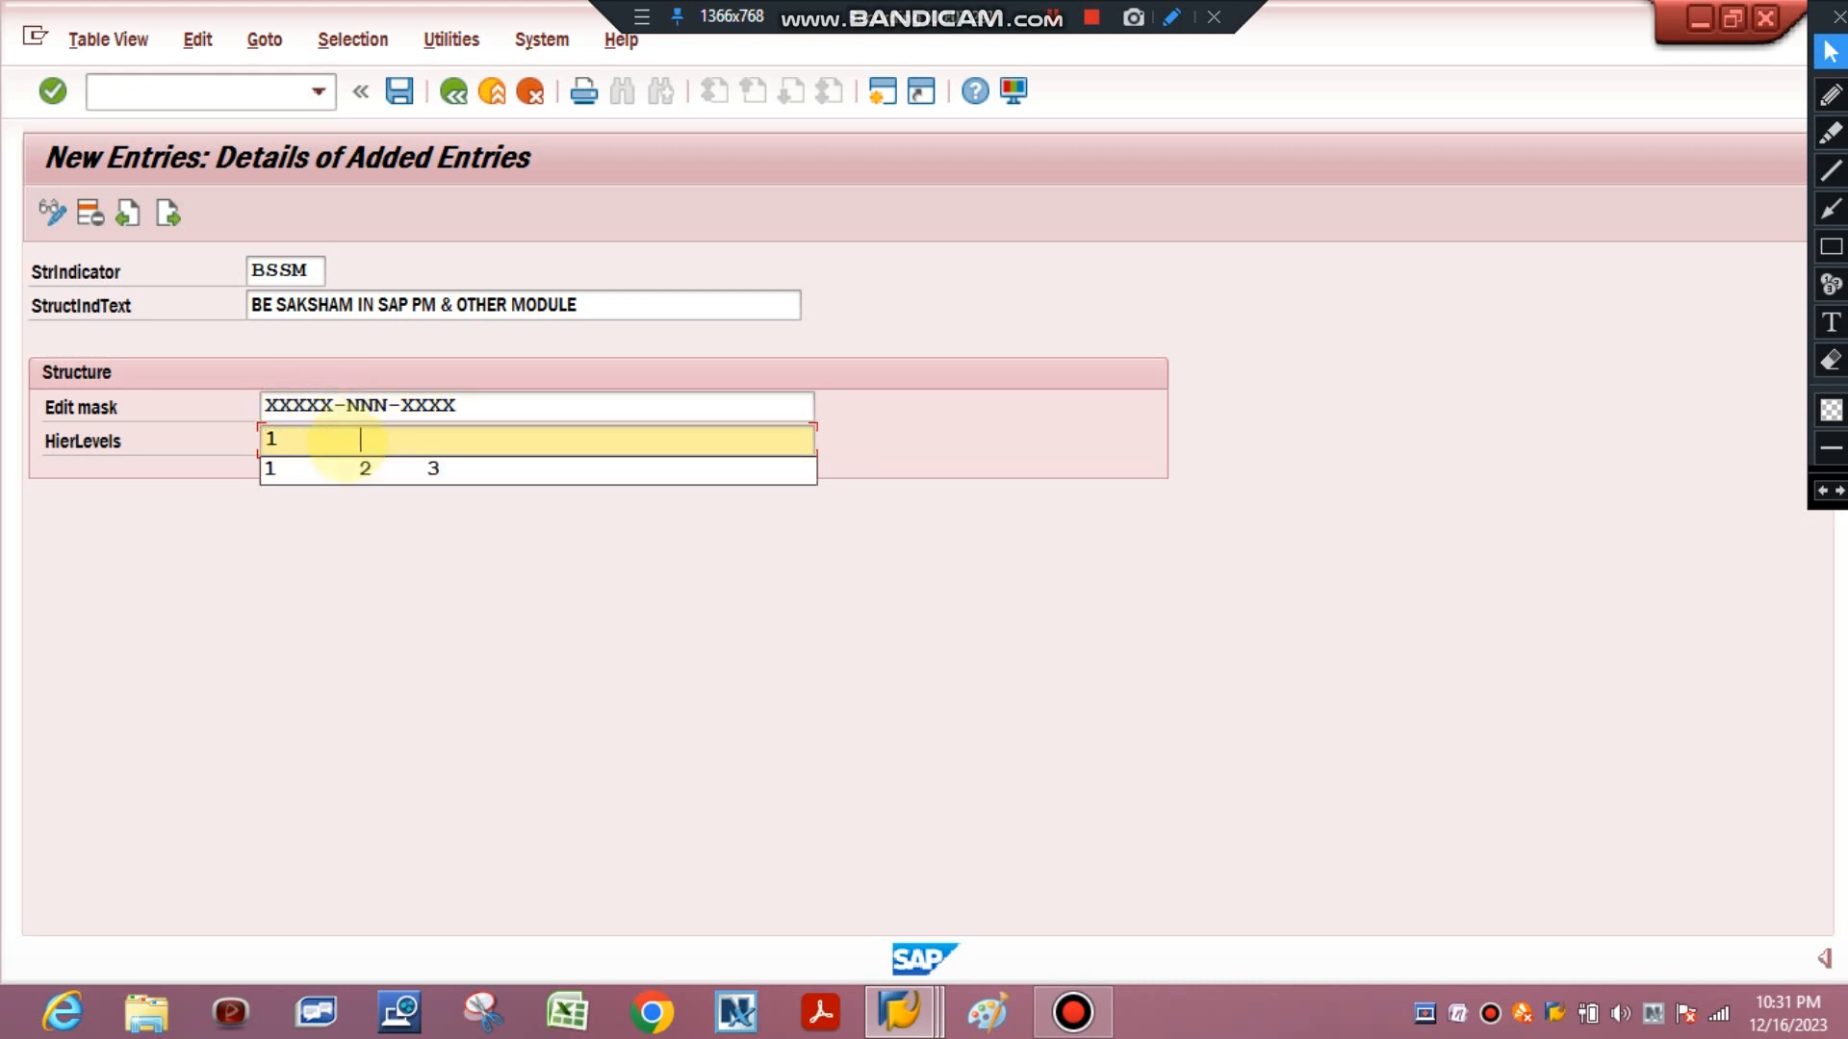
text(      1    1)
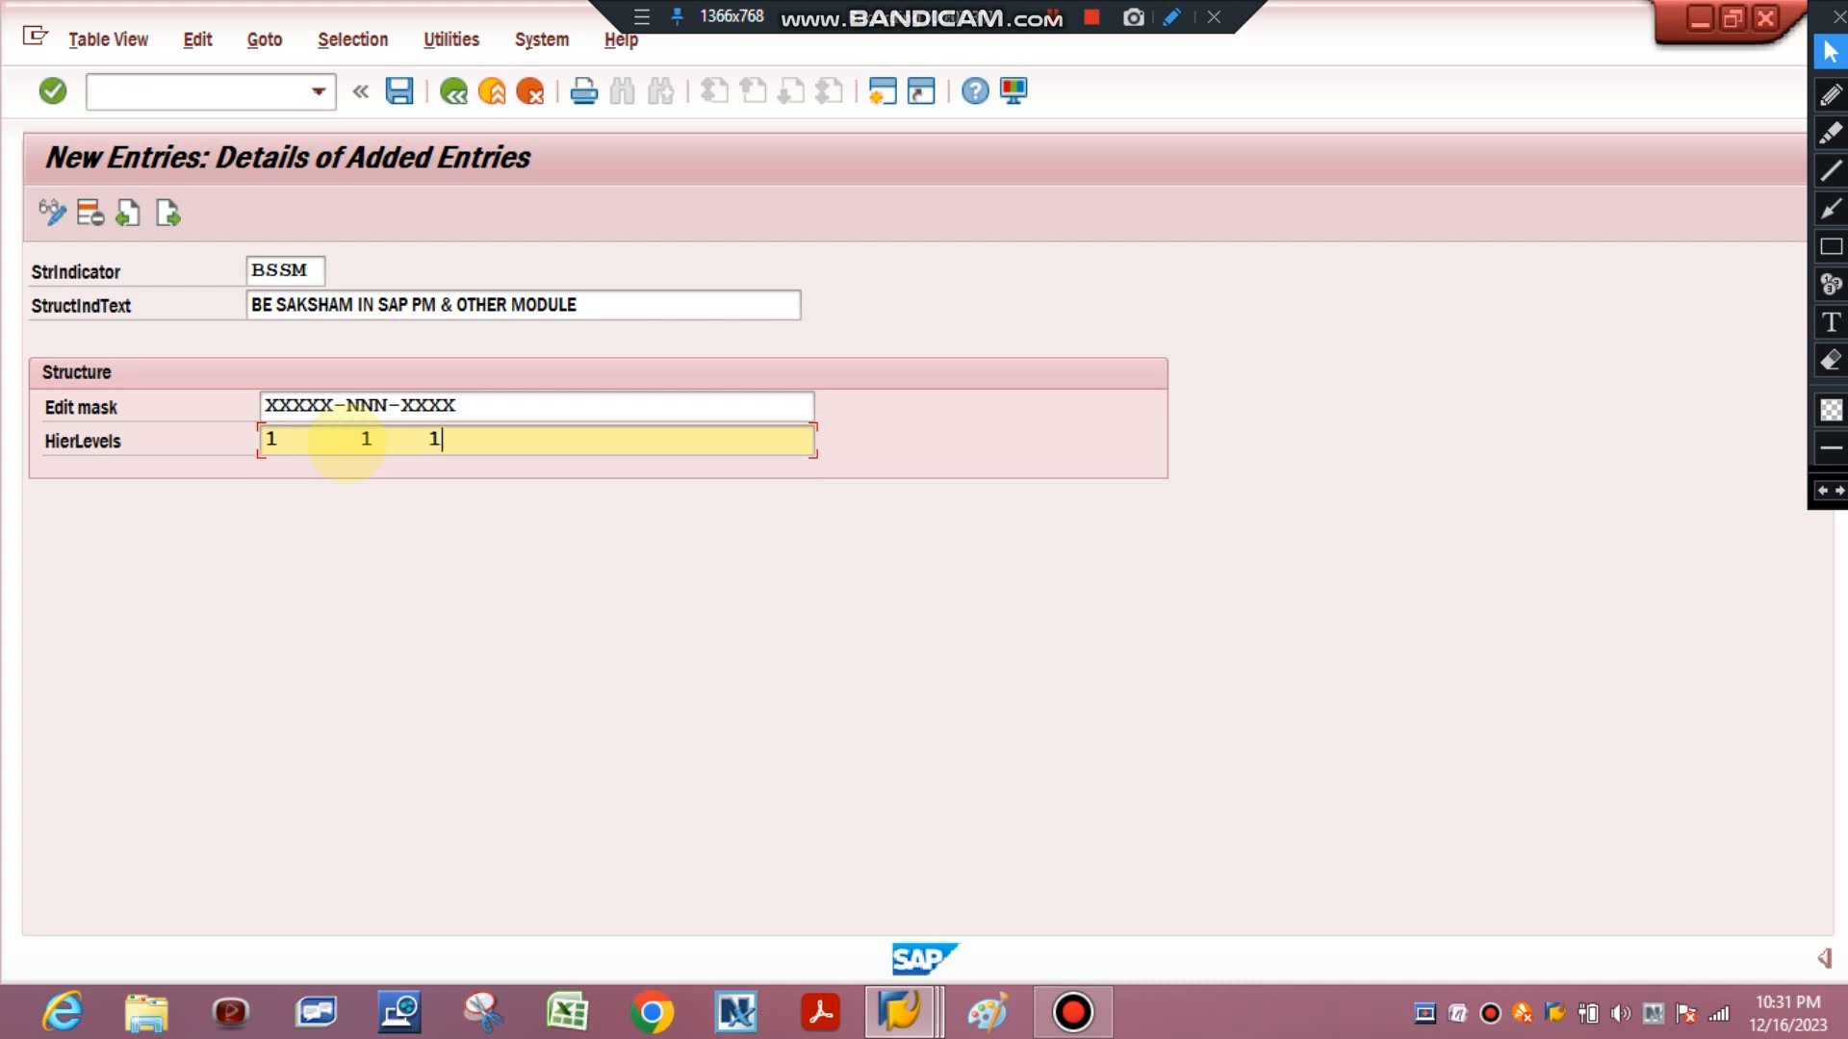
key(Return)
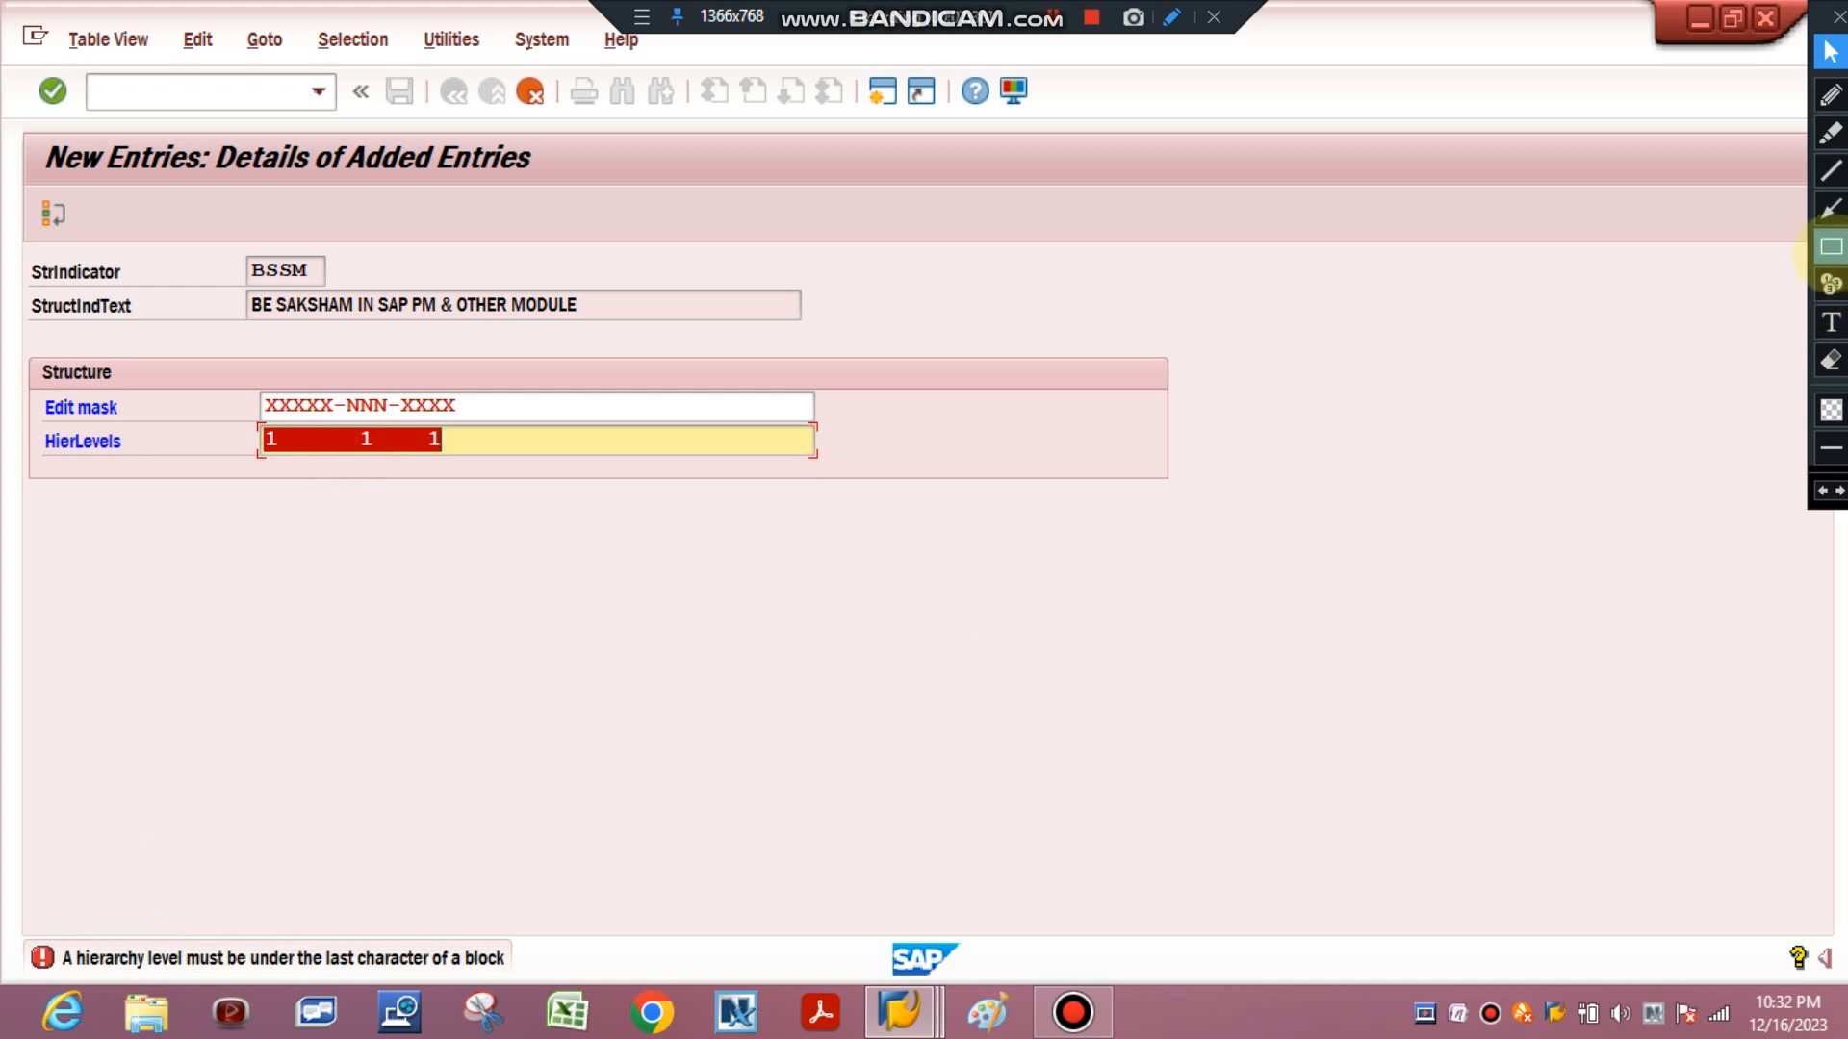
click(1831, 246)
drag(6, 930, 547, 981)
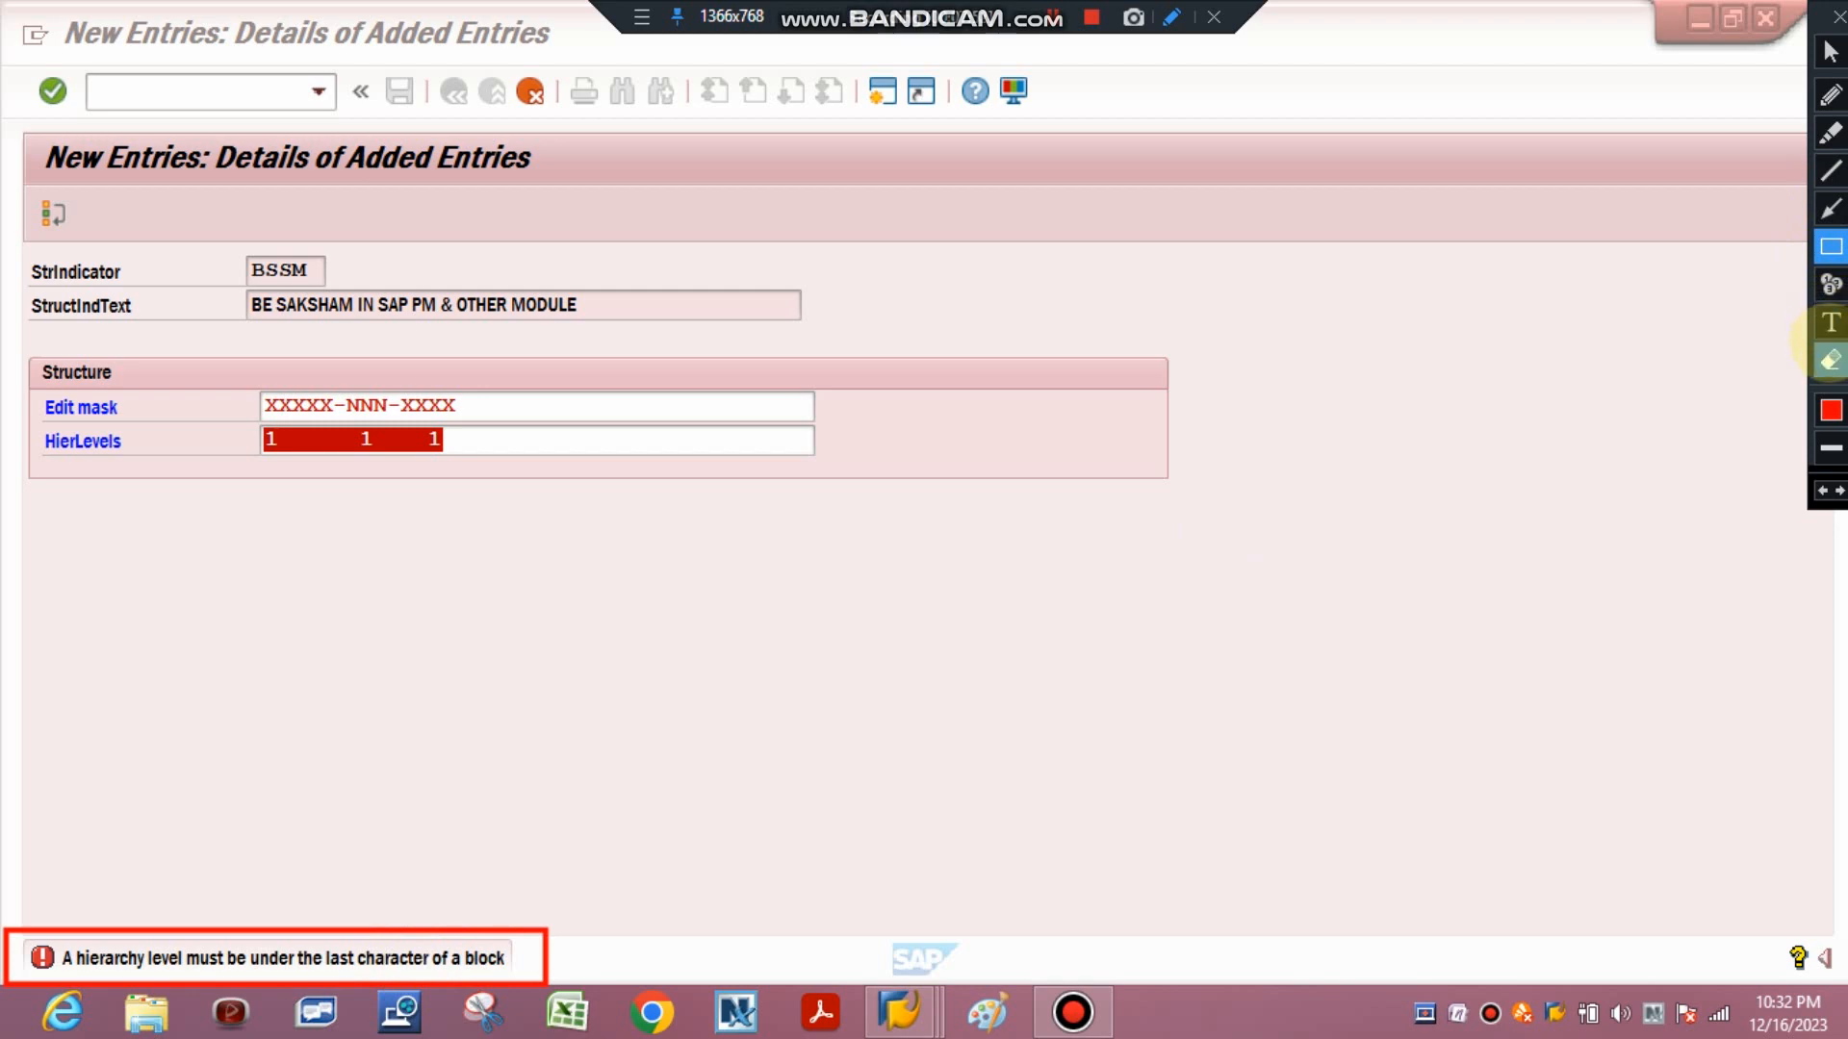
click(1830, 360)
drag(2, 844, 636, 1032)
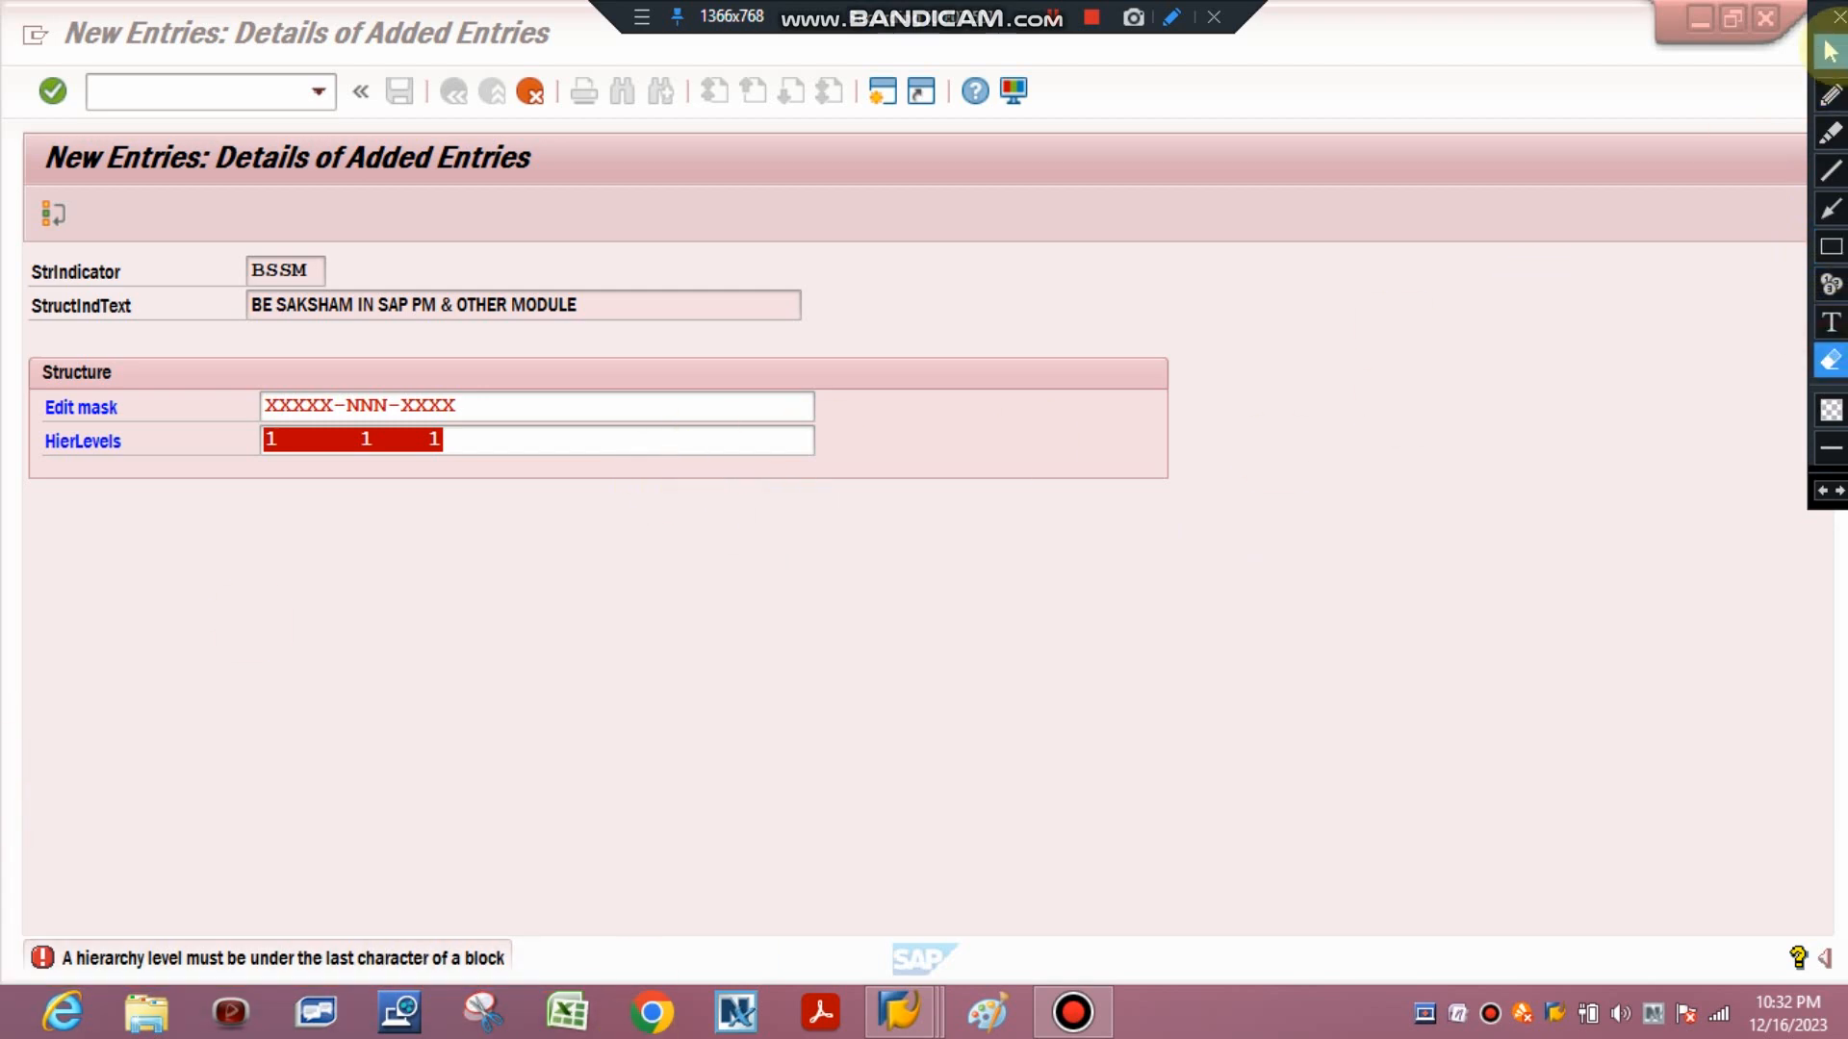
Replace the hierarchy levels with 1, 2 and 3 under the last character of each mask block and confirm.
click(1831, 51)
click(498, 442)
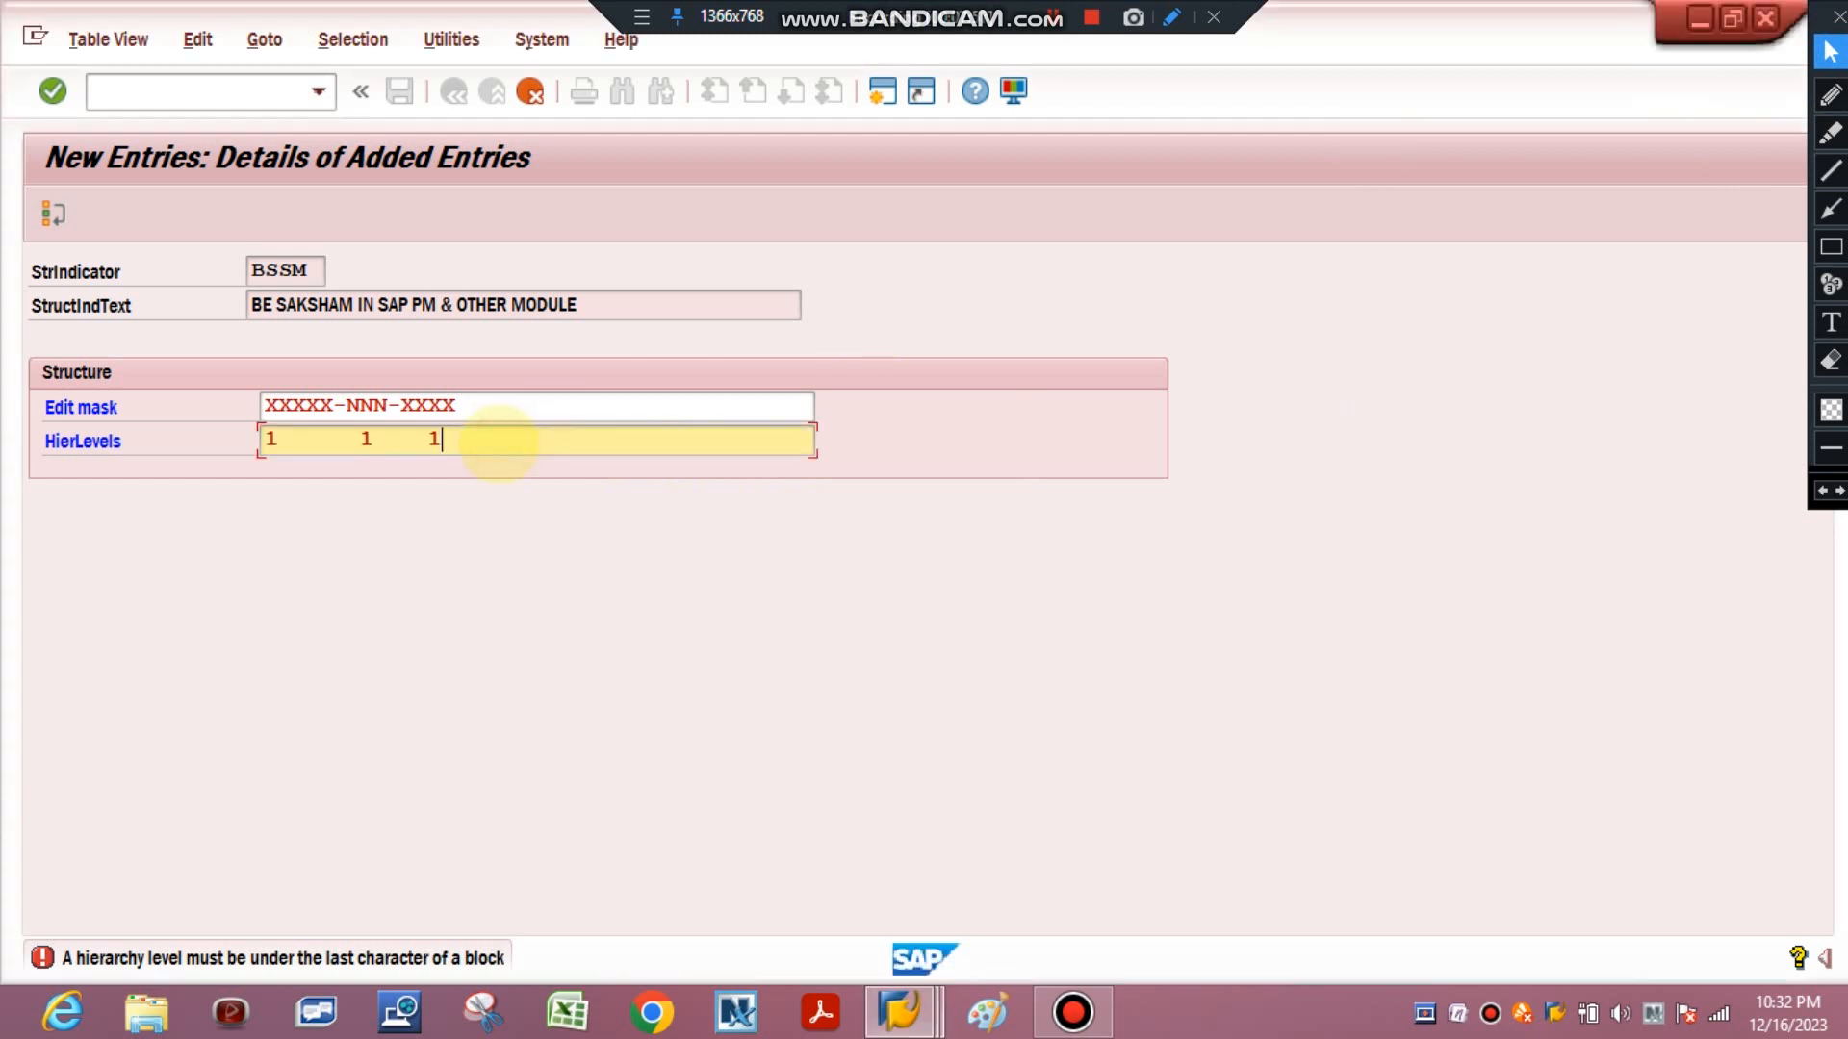
key(BackSpace)
key(BackSpace)
key(BackSpace)
key(BackSpace)
key(BackSpace)
key(BackSpace)
key(BackSpace)
key(BackSpace)
key(BackSpace)
key(BackSpace)
key(BackSpace)
key(BackSpace)
key(BackSpace)
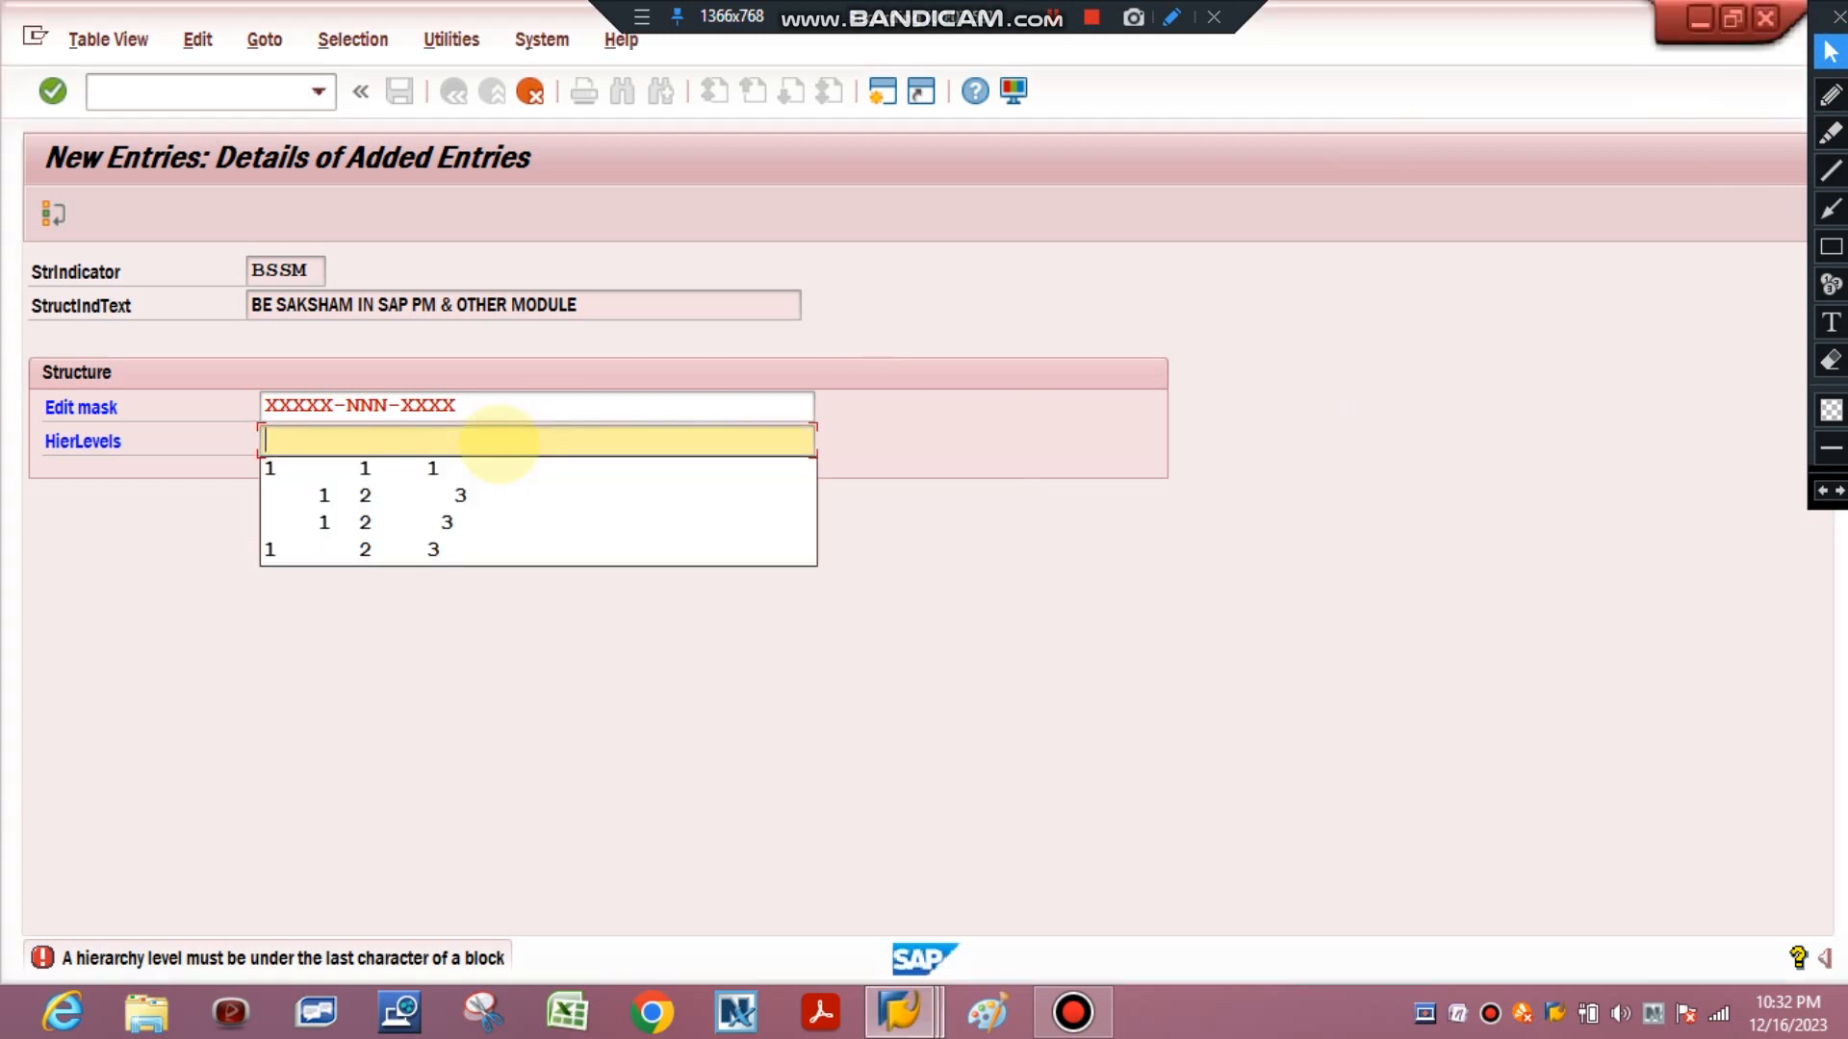
click(1831, 246)
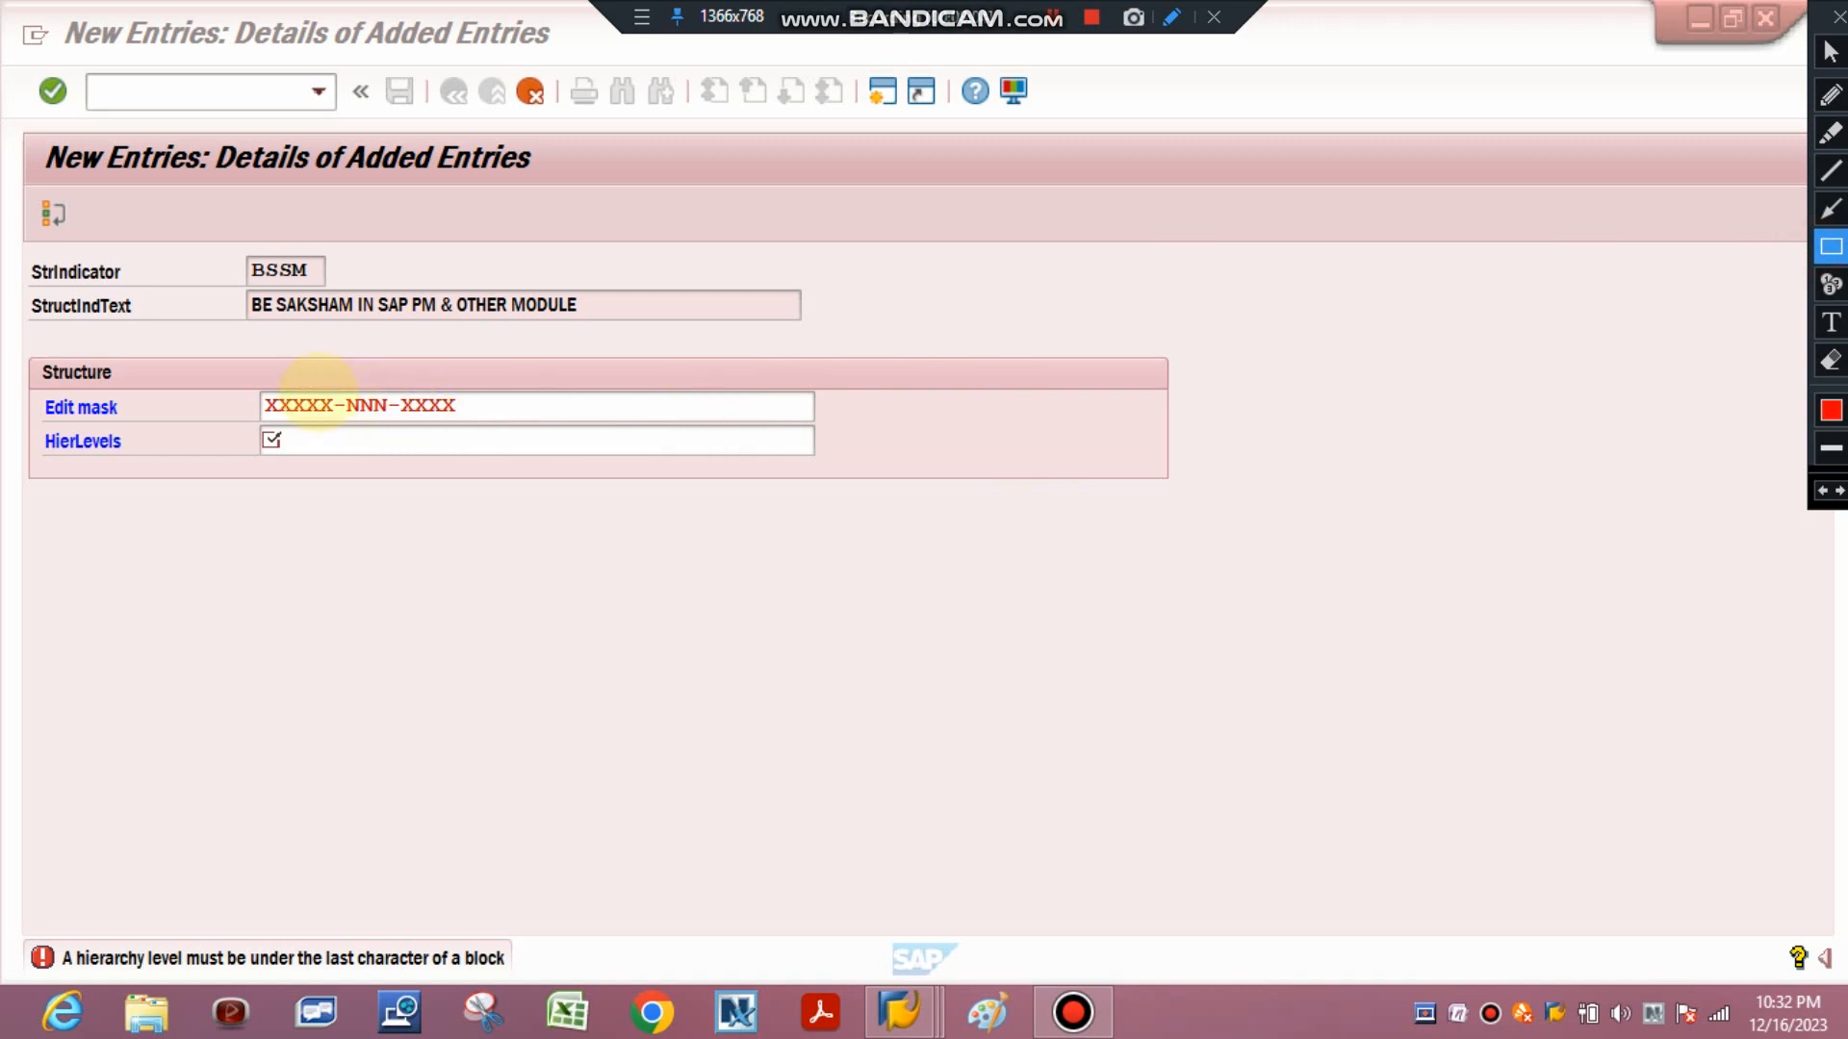
drag(315, 392, 337, 418)
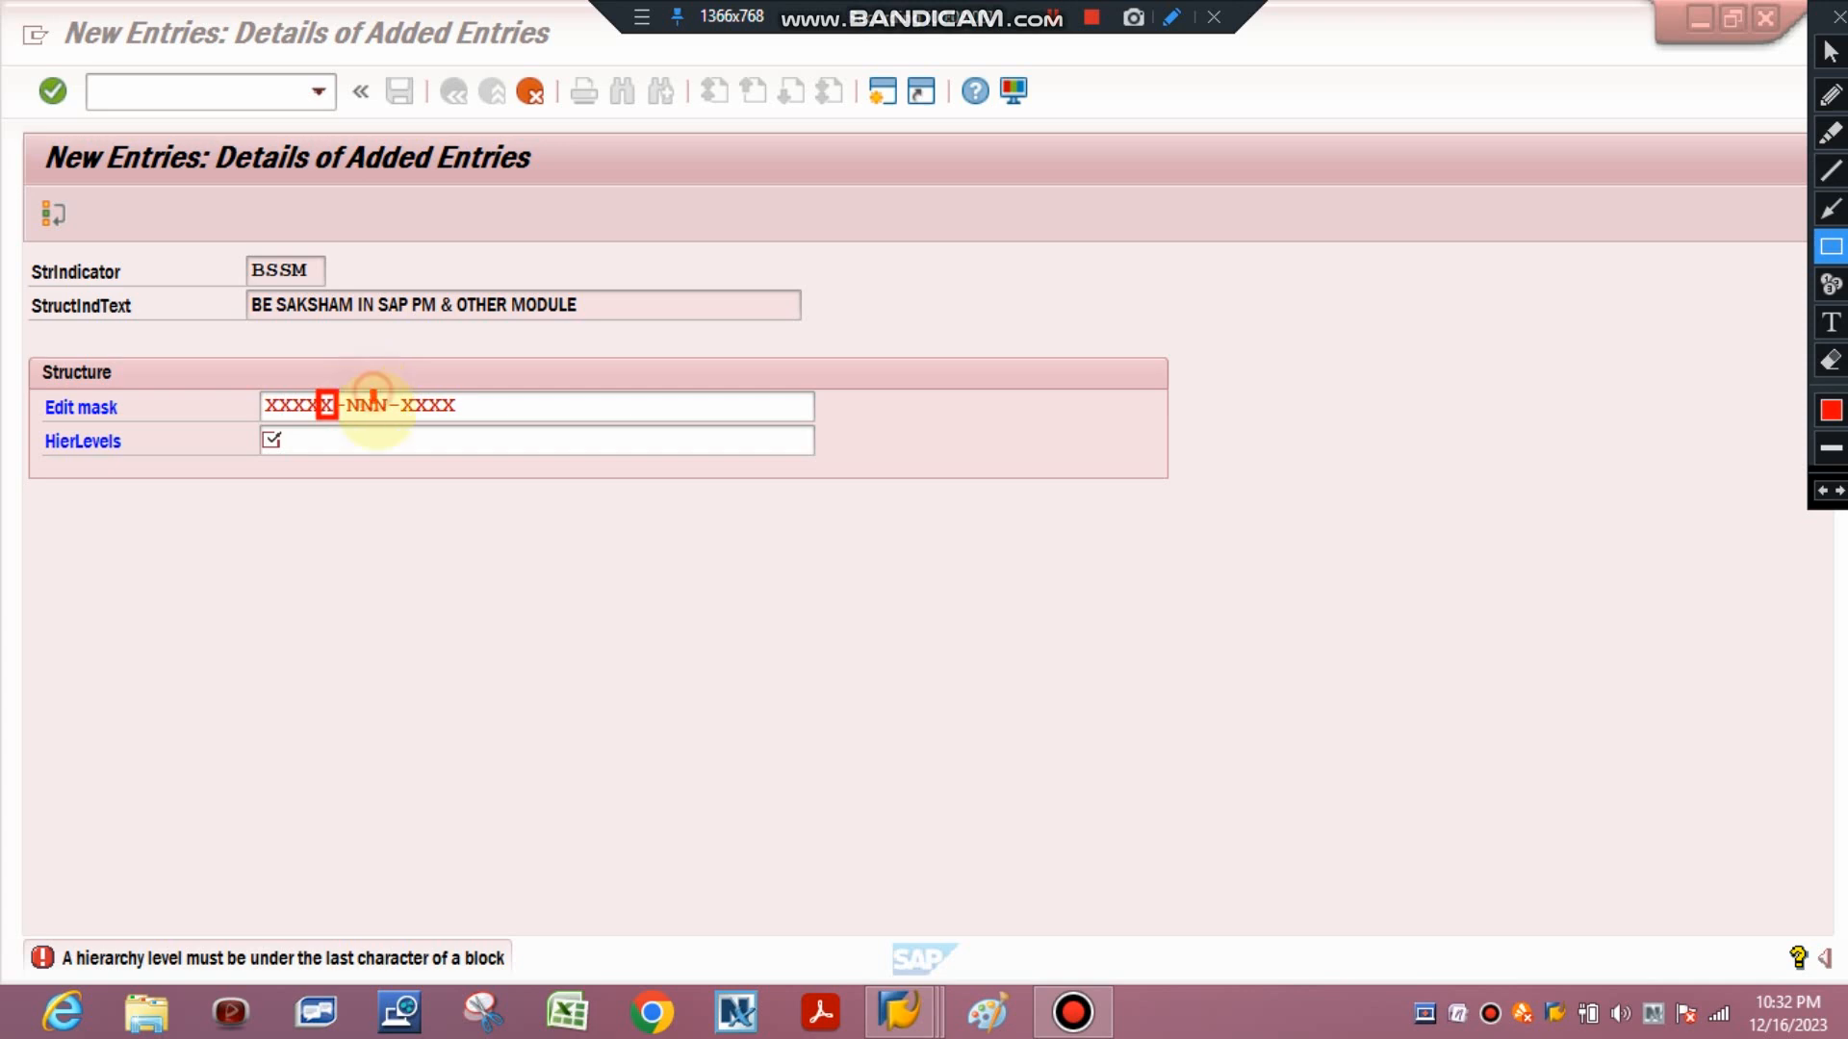
mouse_move(371, 393)
mouse_down()
mouse_move(392, 417)
mouse_move(460, 418)
mouse_up()
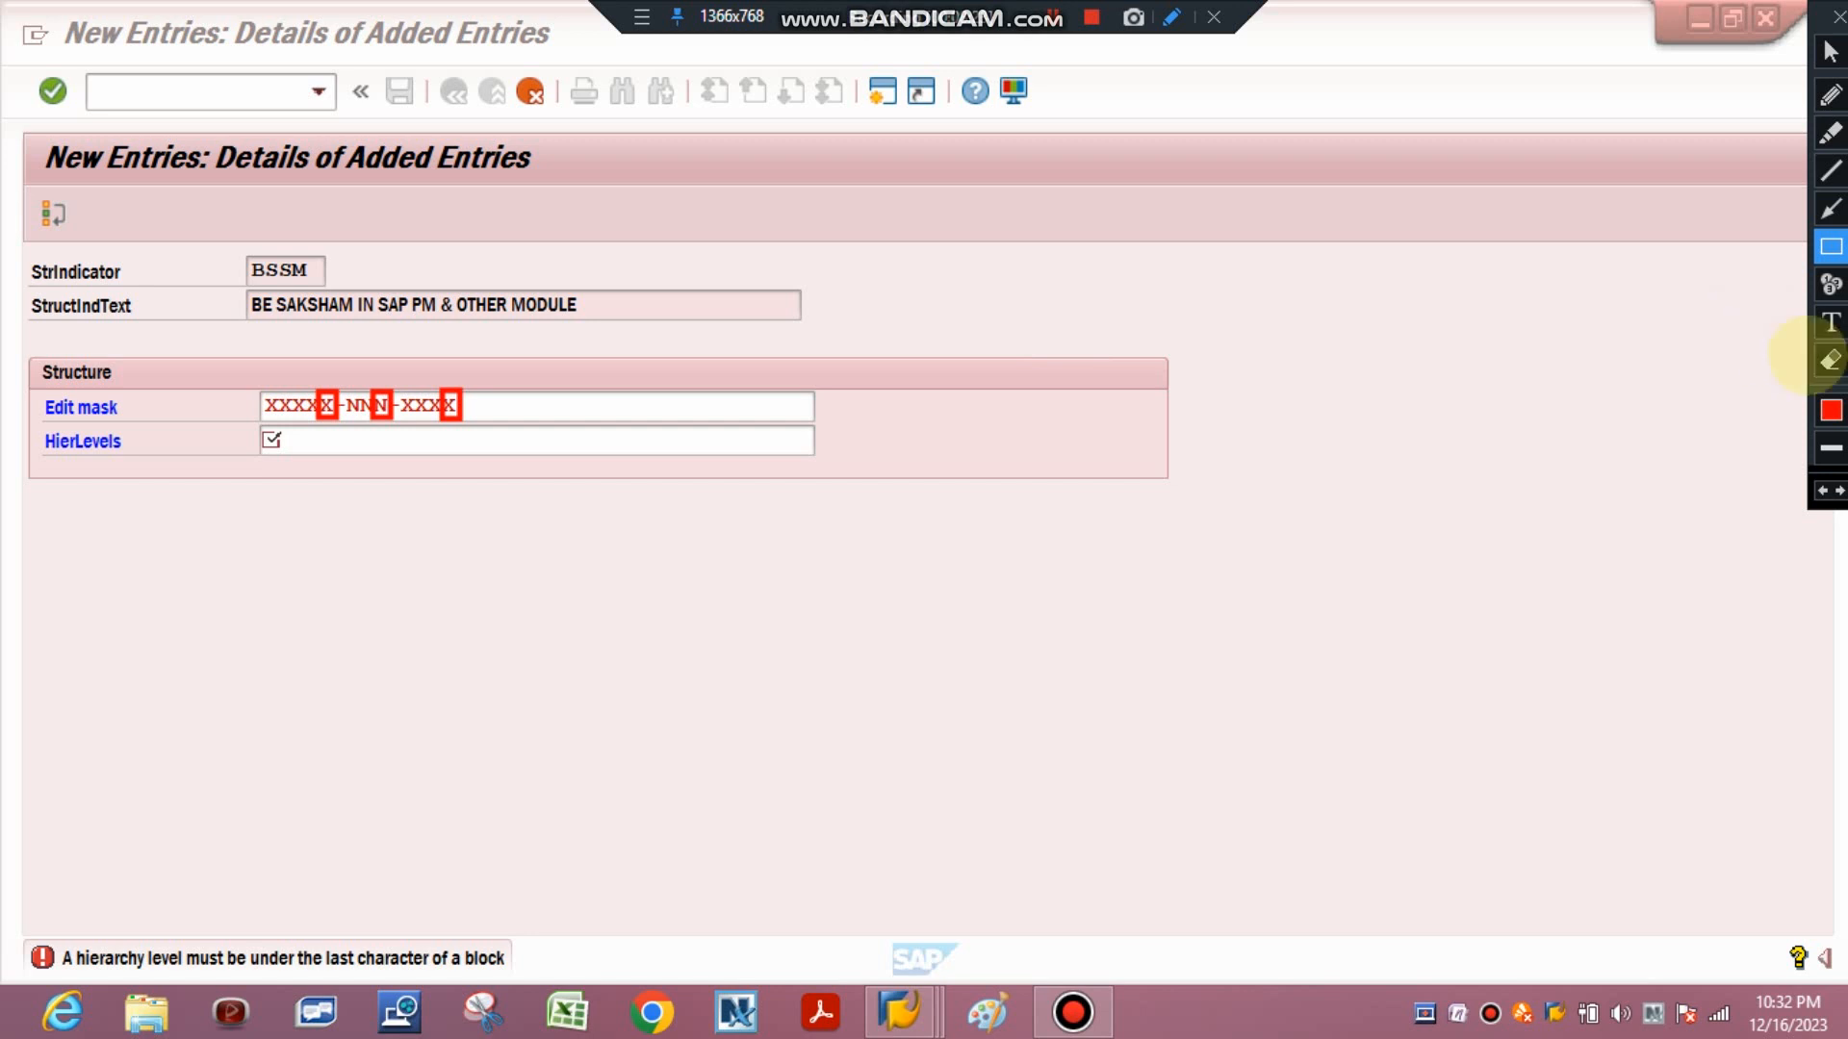
click(1830, 361)
drag(109, 335, 661, 499)
click(1838, 48)
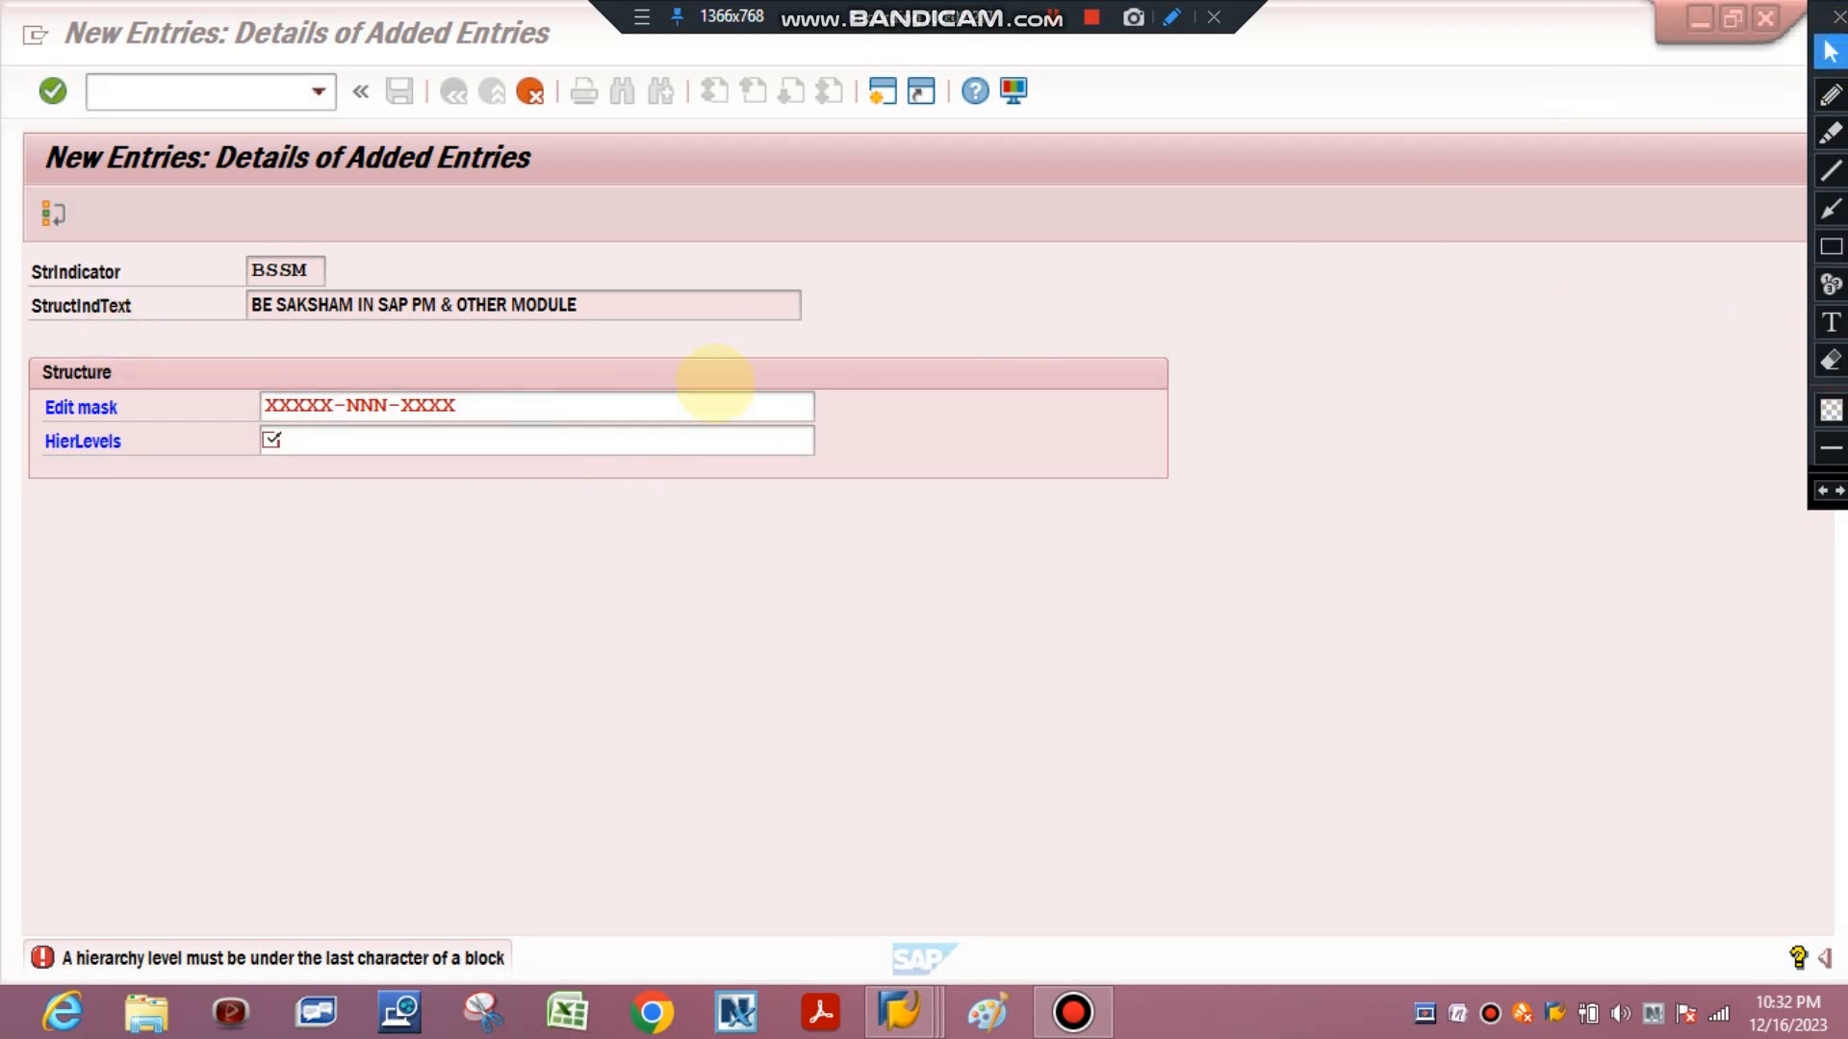
click(281, 439)
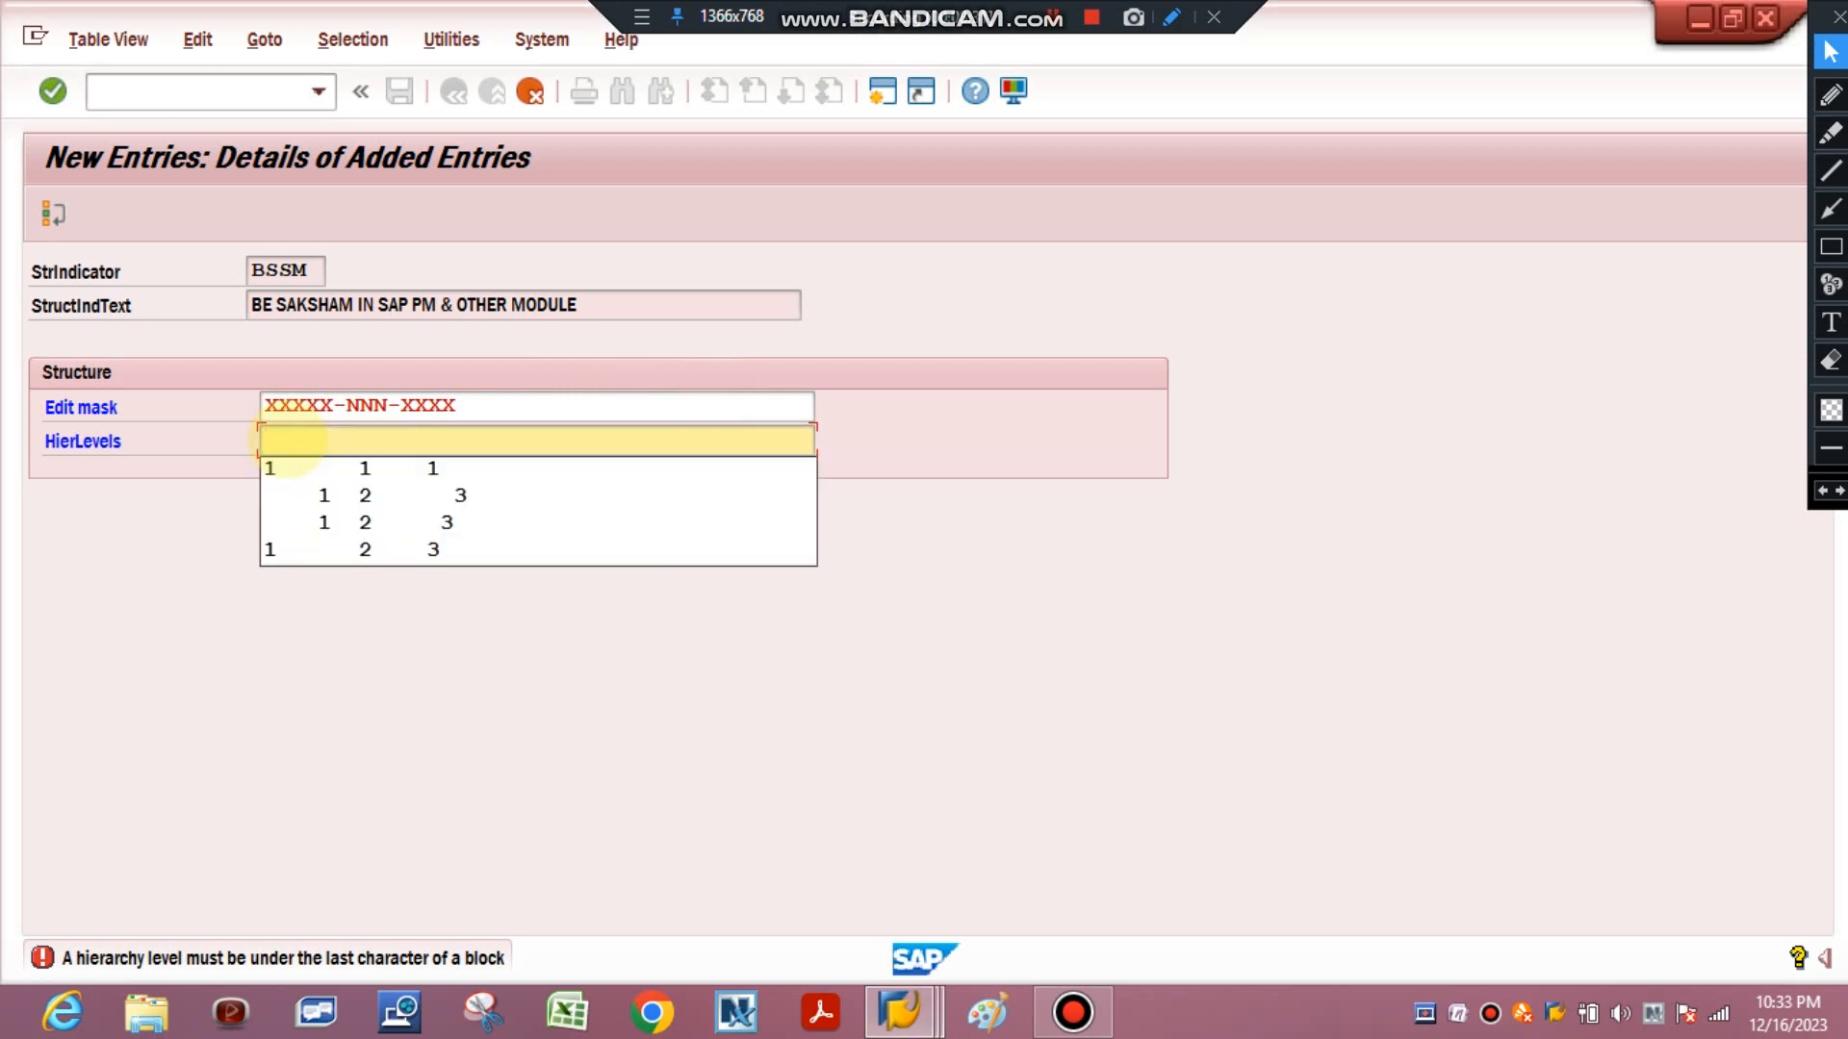
text(1)
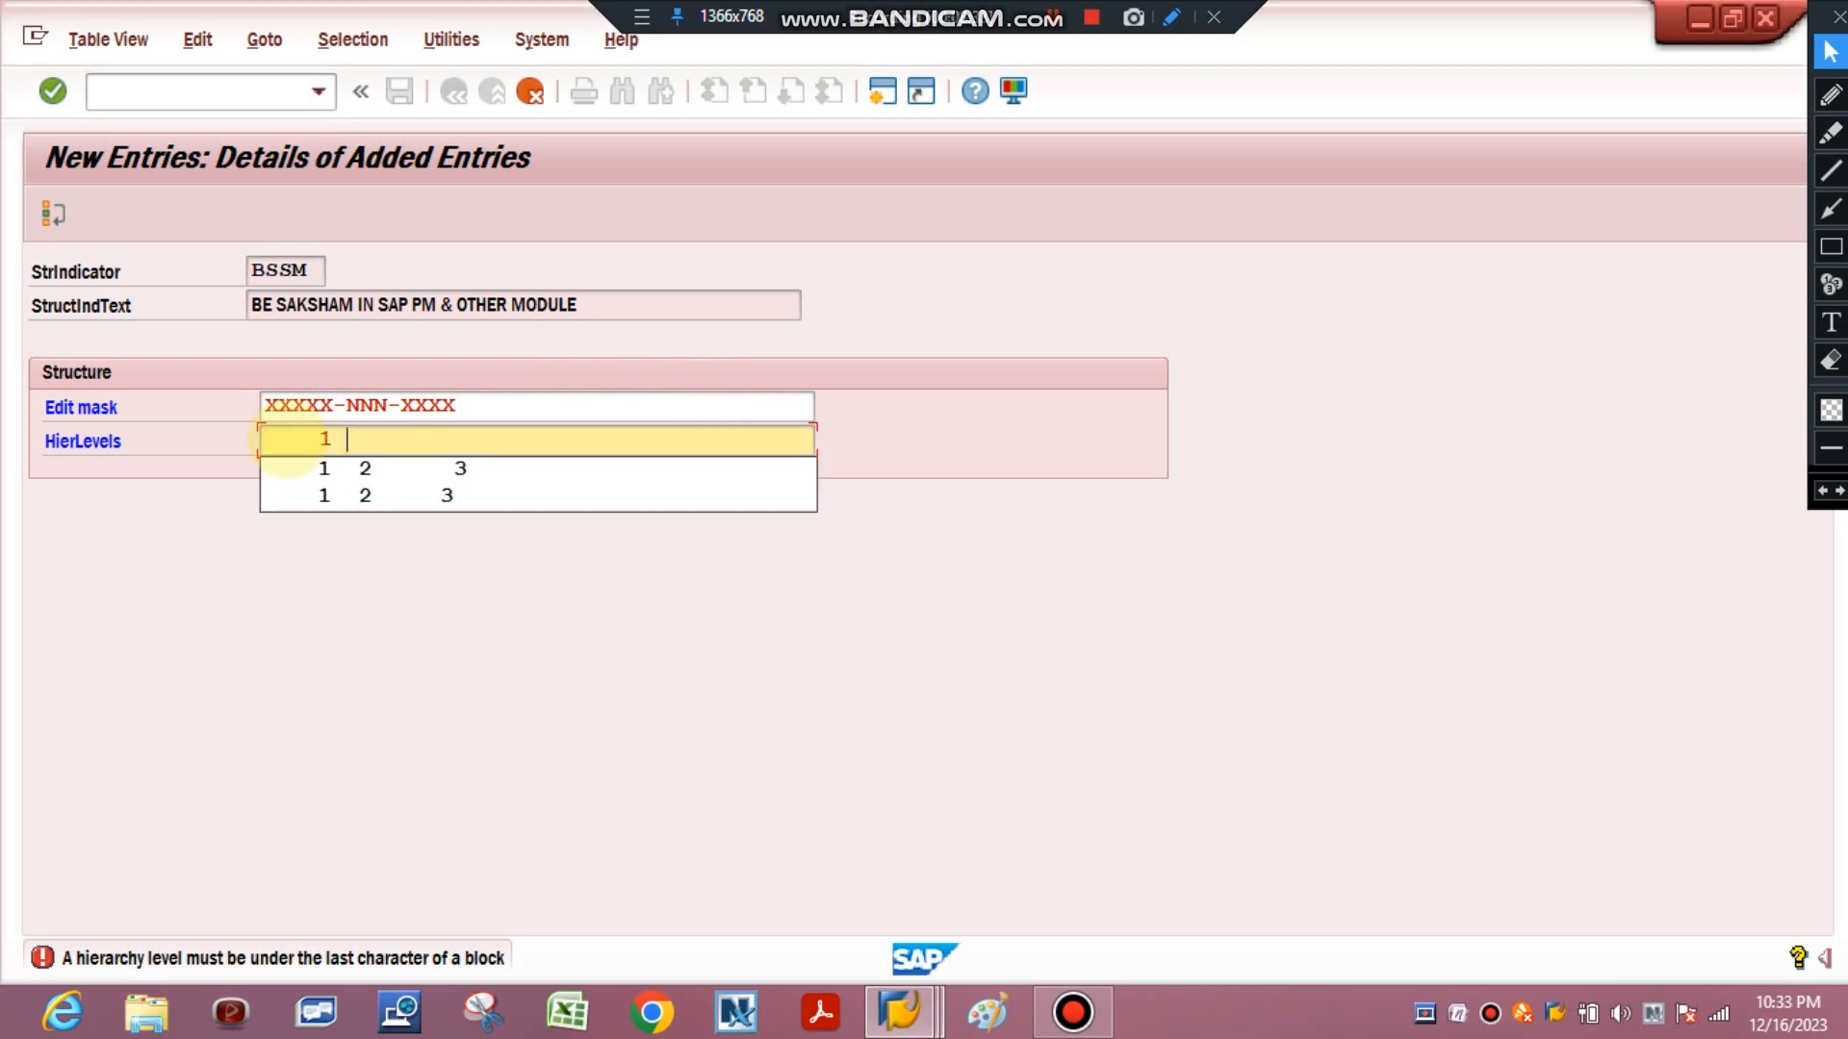
text(   2   )
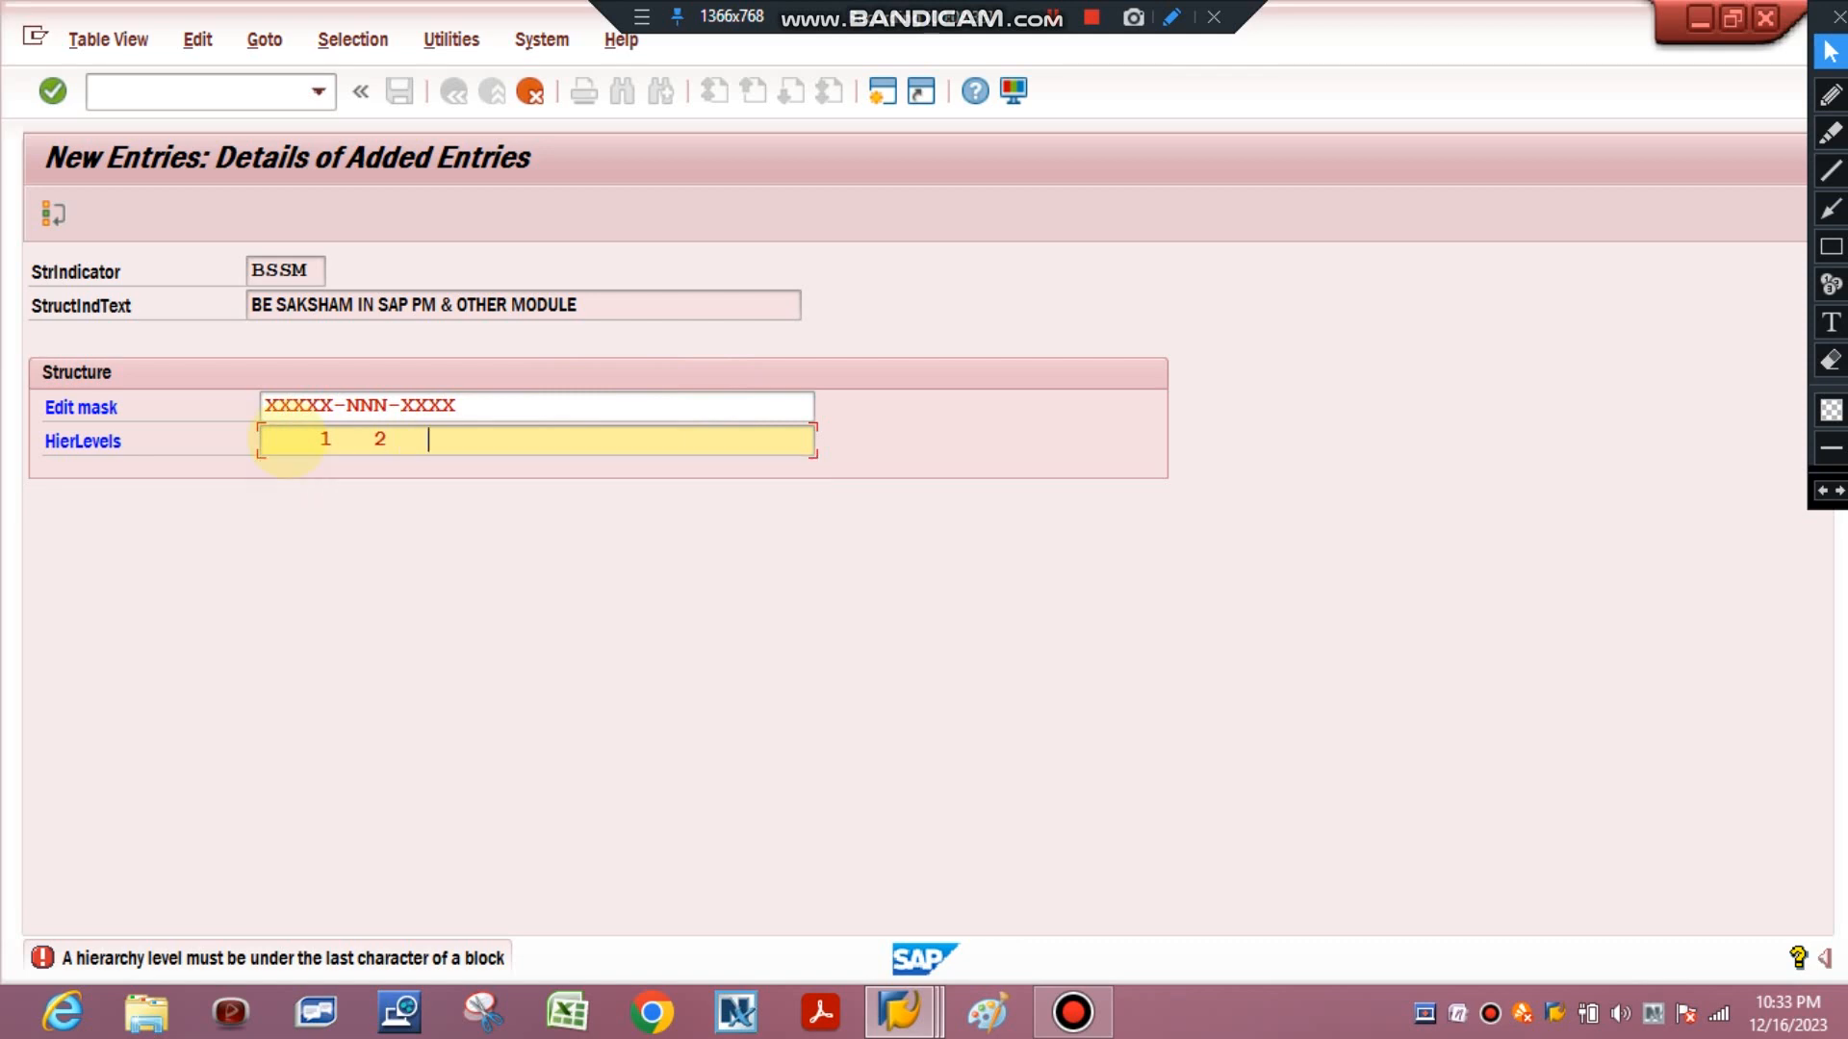
text( 3)
click(590, 693)
key(Return)
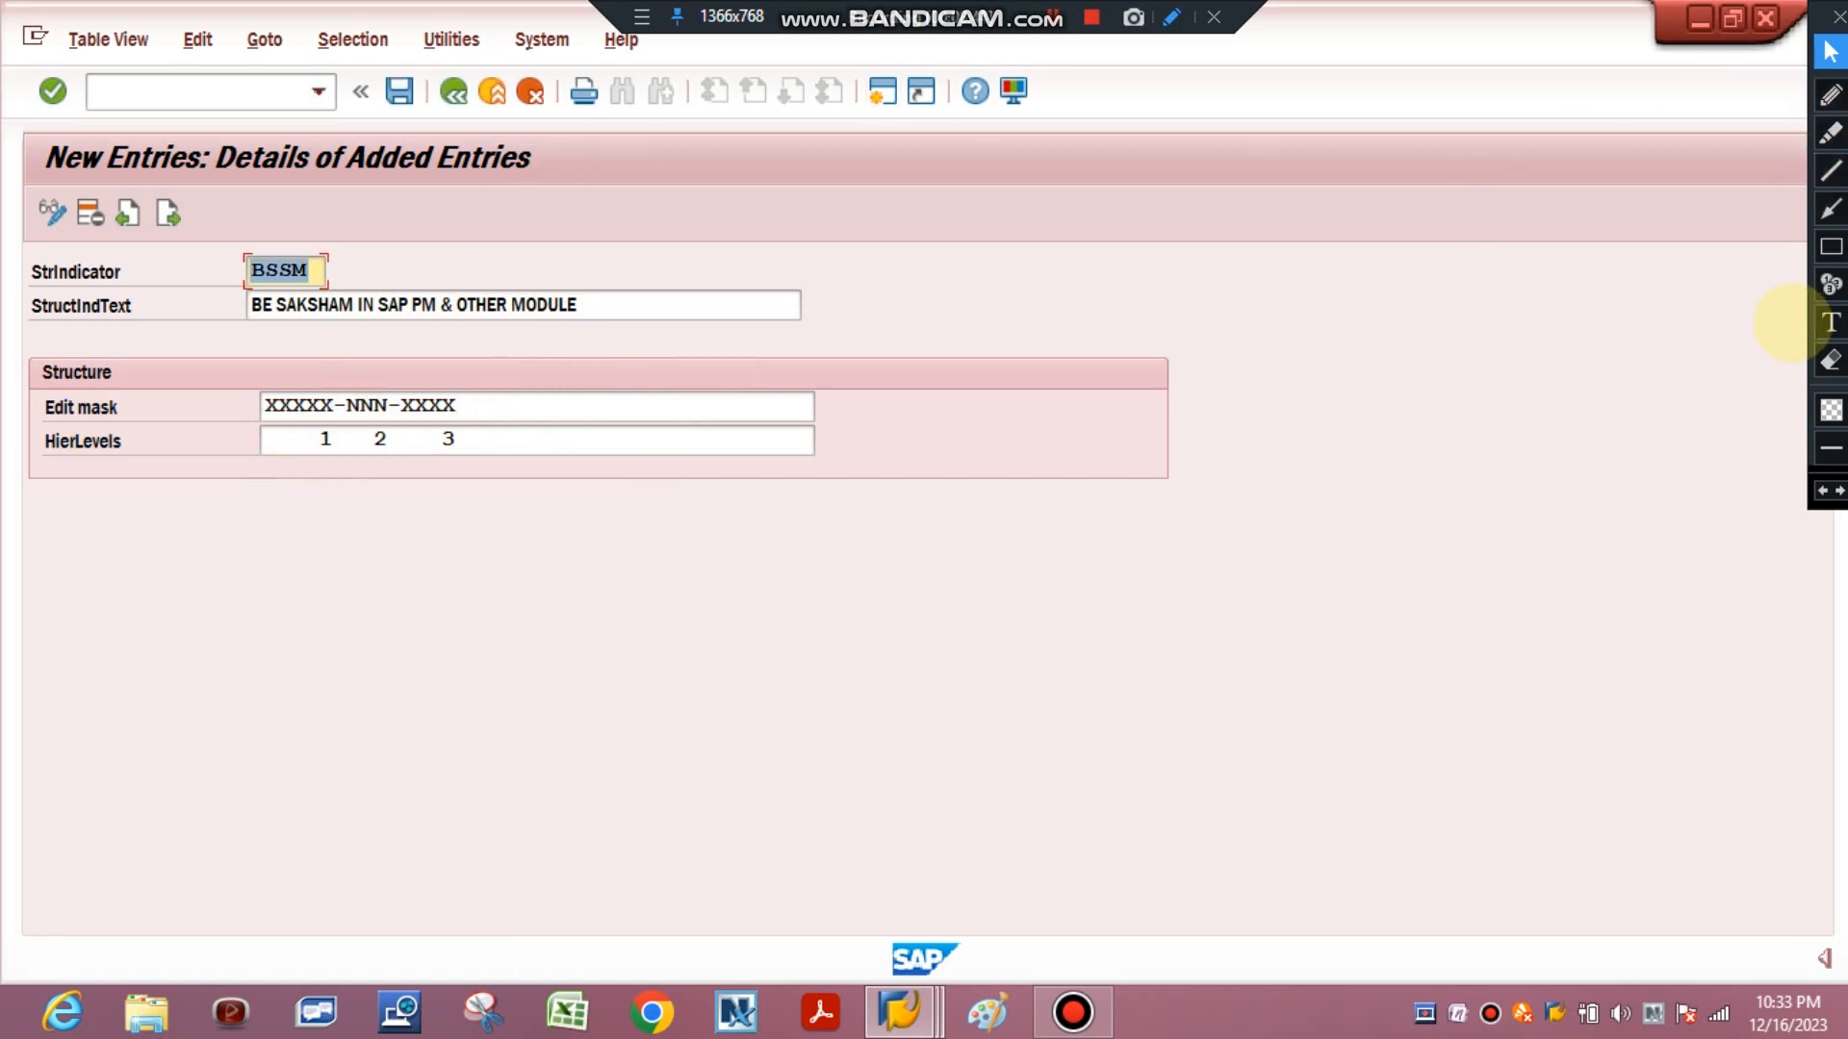
Save the new structure indicator entry, assigning it to the proposed customizing request.
click(1830, 247)
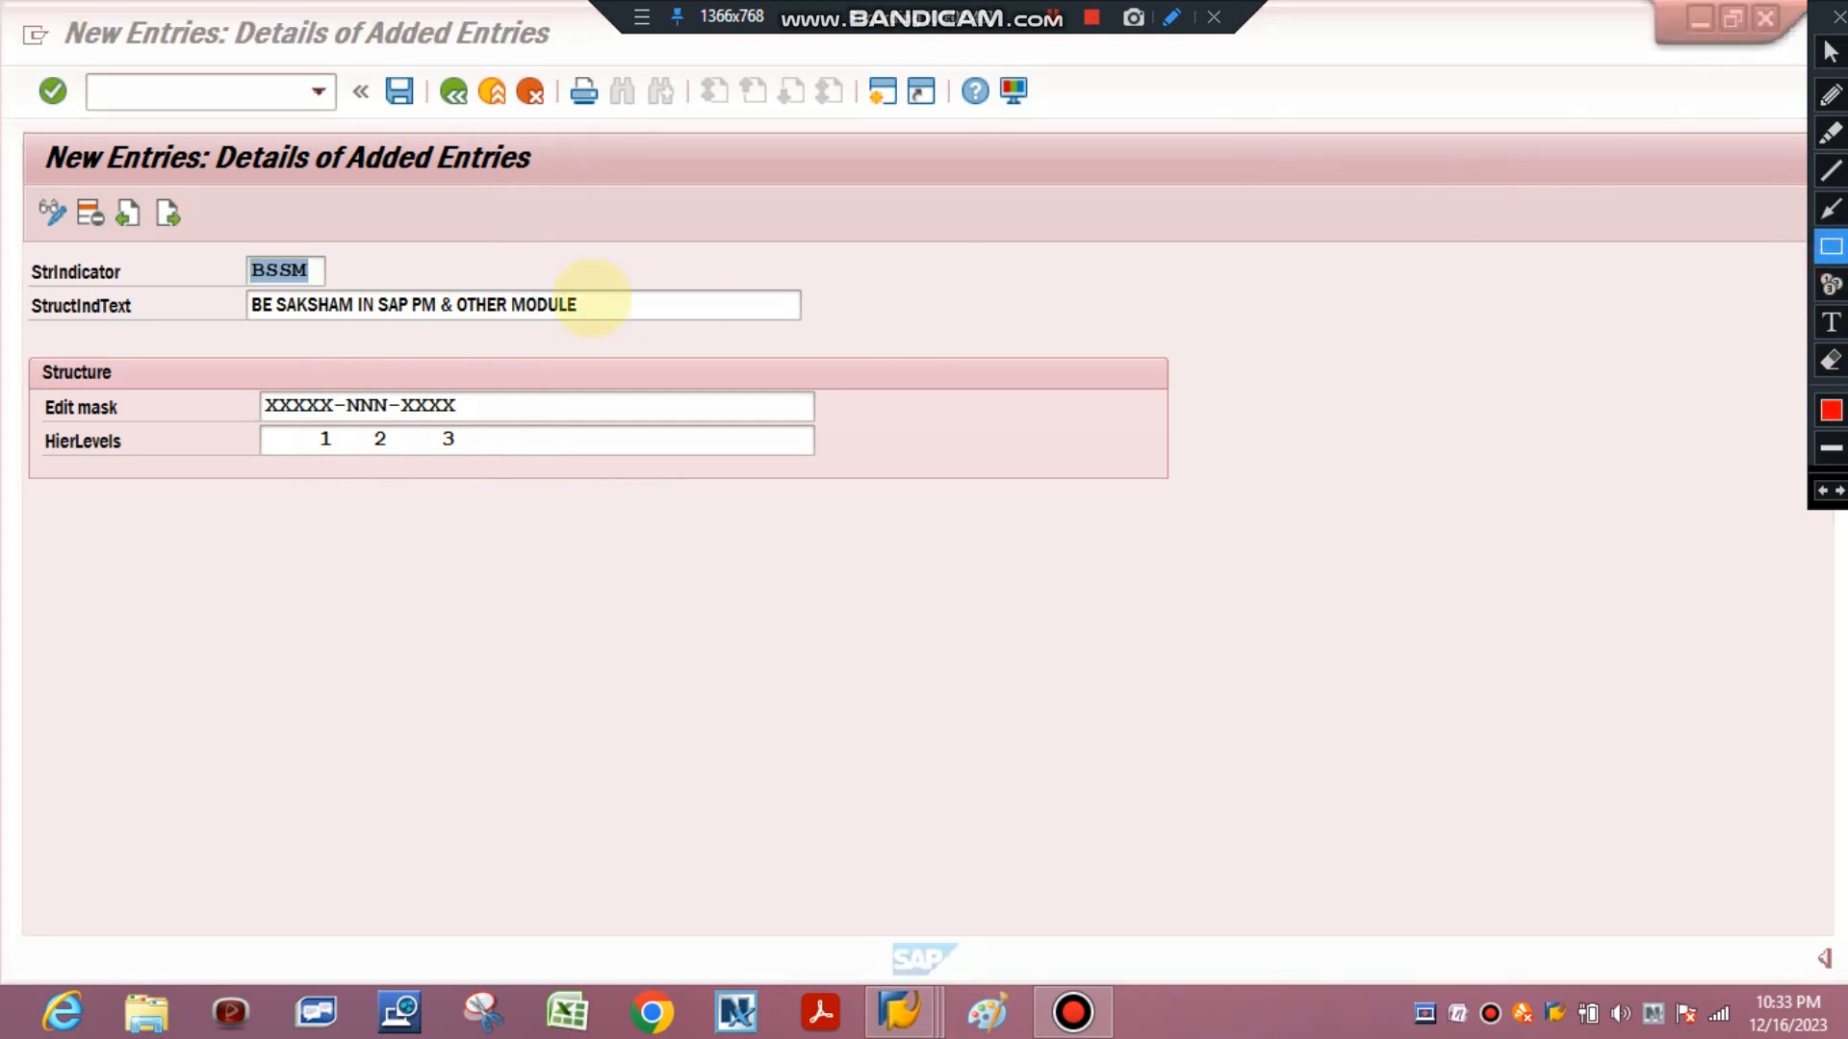
mouse_move(317, 389)
mouse_down()
mouse_move(318, 469)
mouse_move(334, 465)
mouse_up()
drag(371, 388, 390, 458)
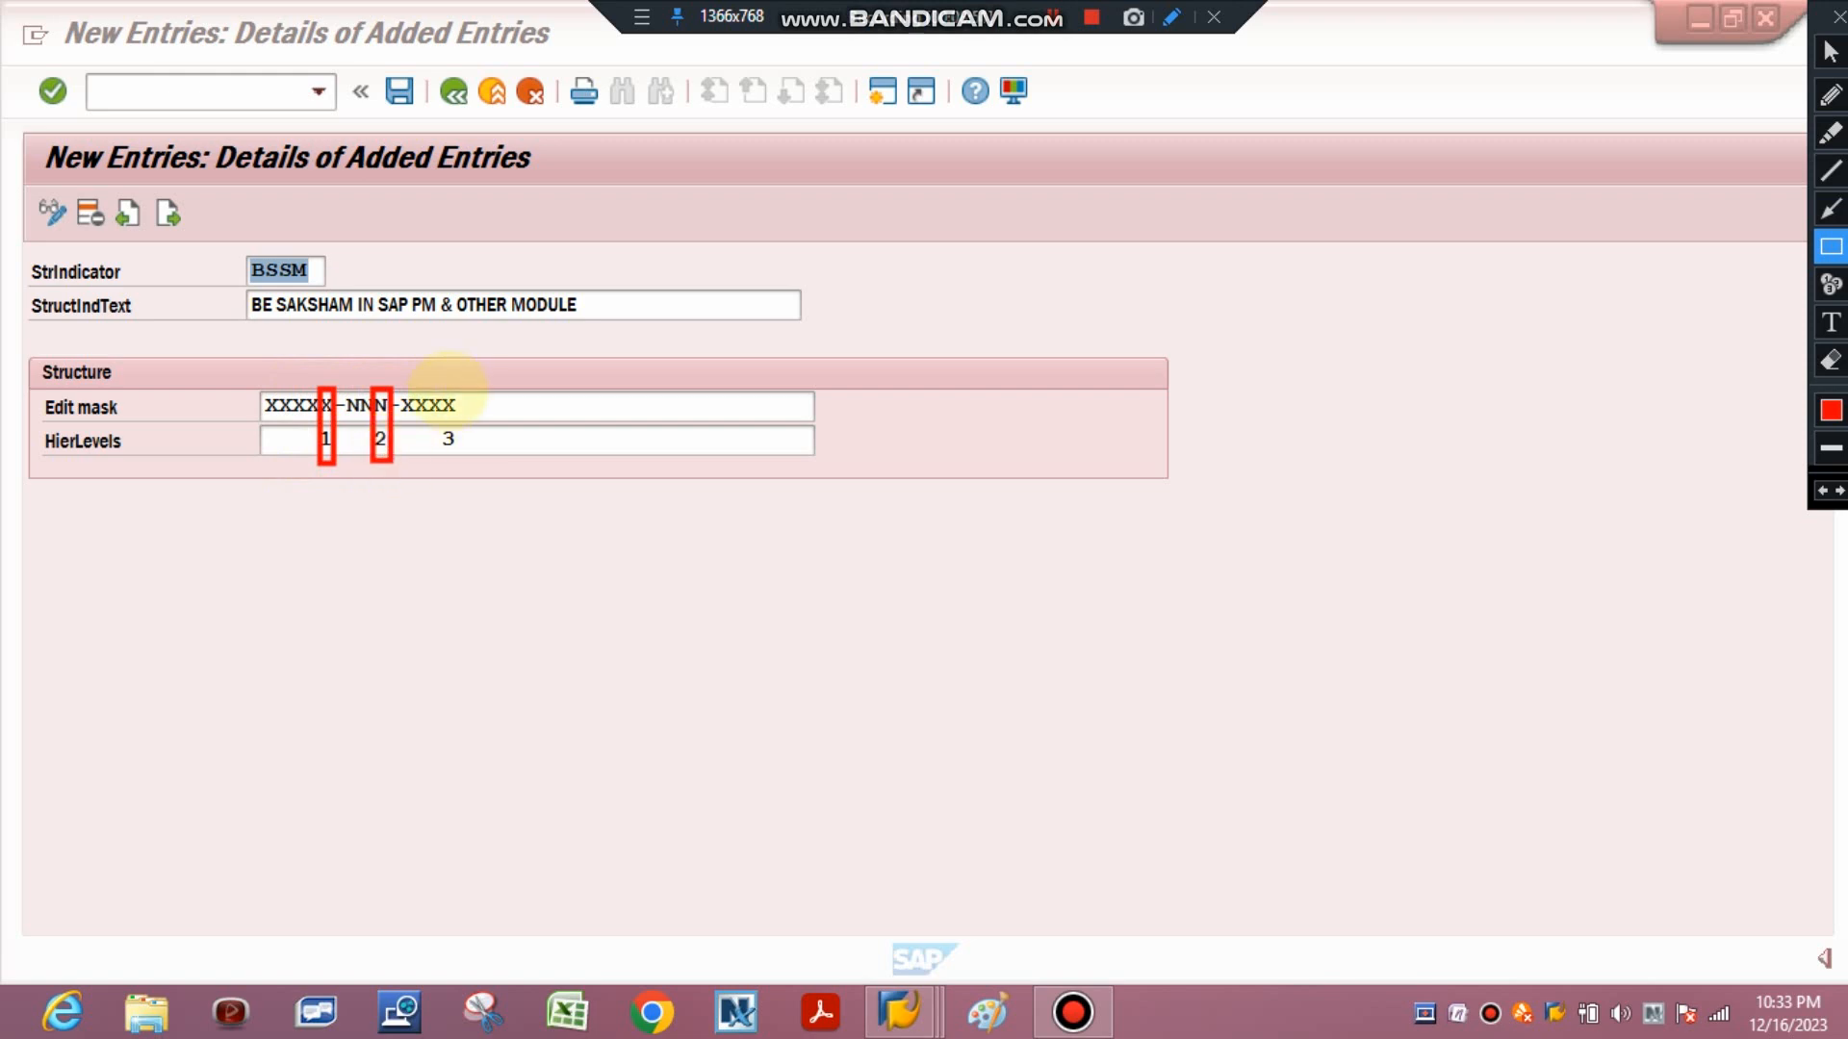
drag(440, 389, 461, 462)
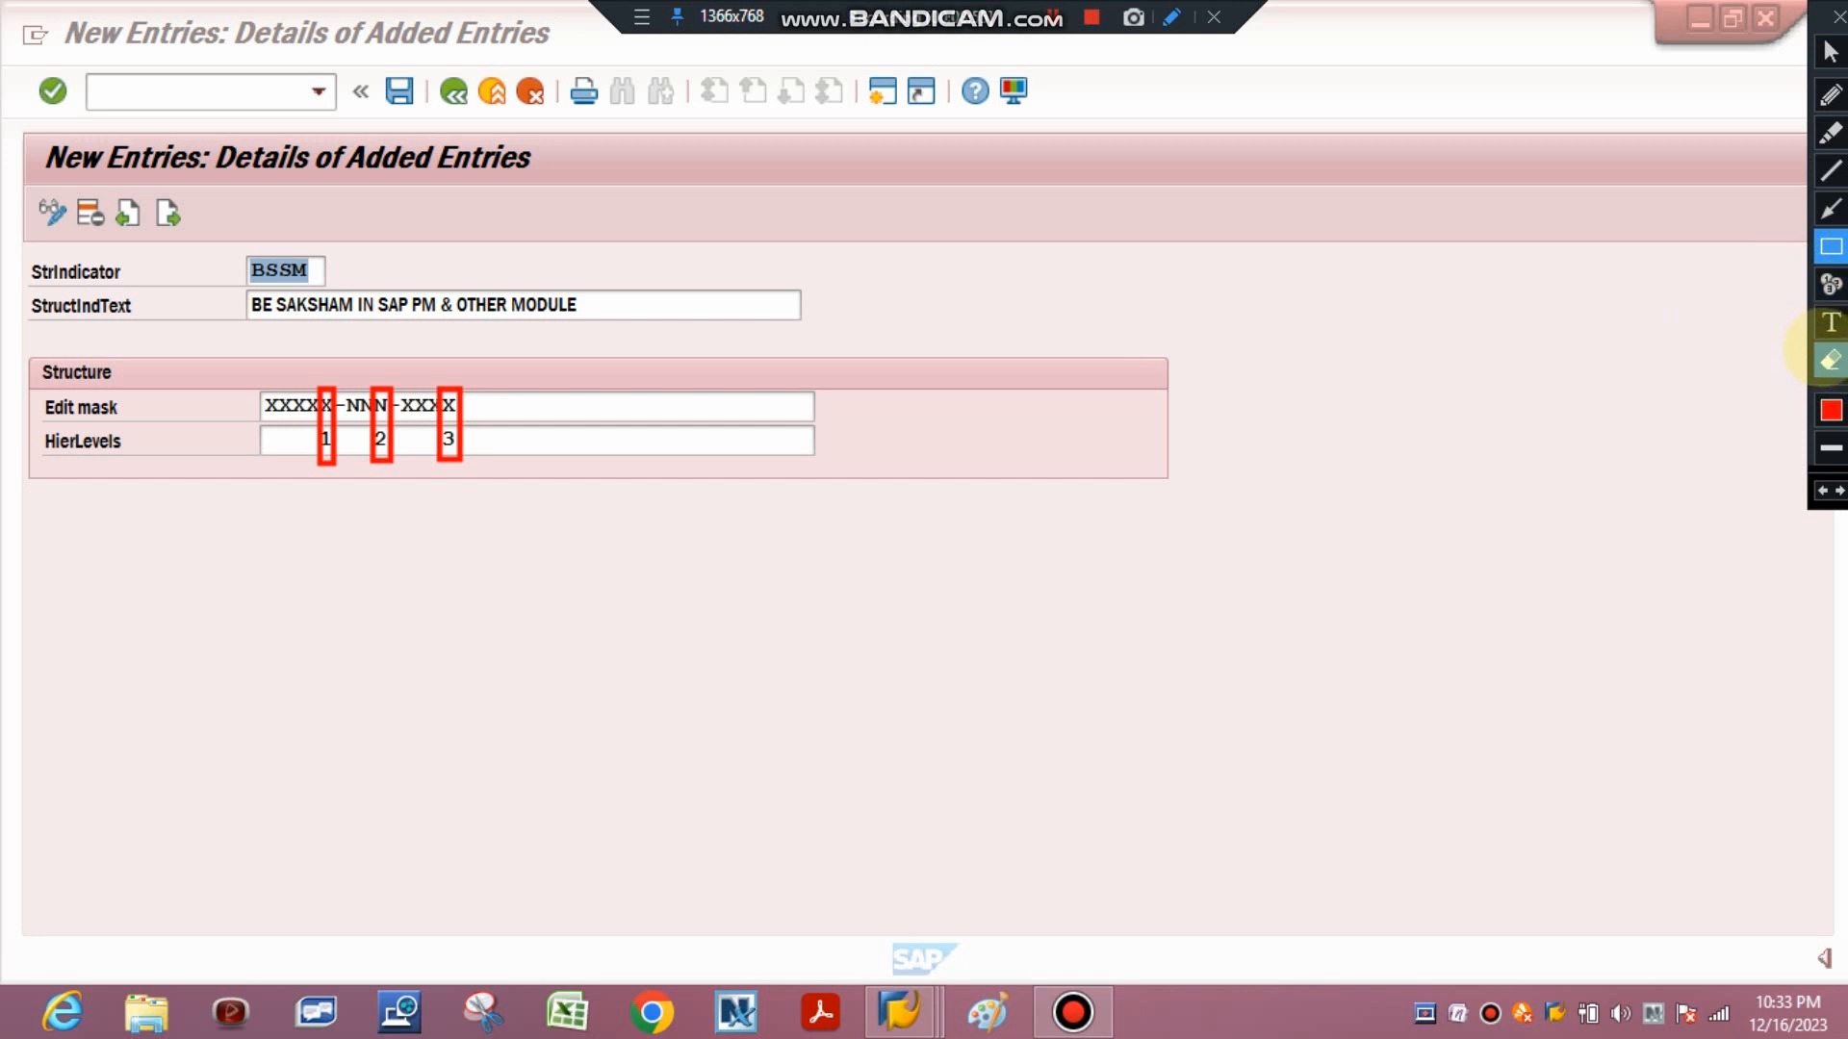
click(1829, 361)
drag(286, 334, 599, 596)
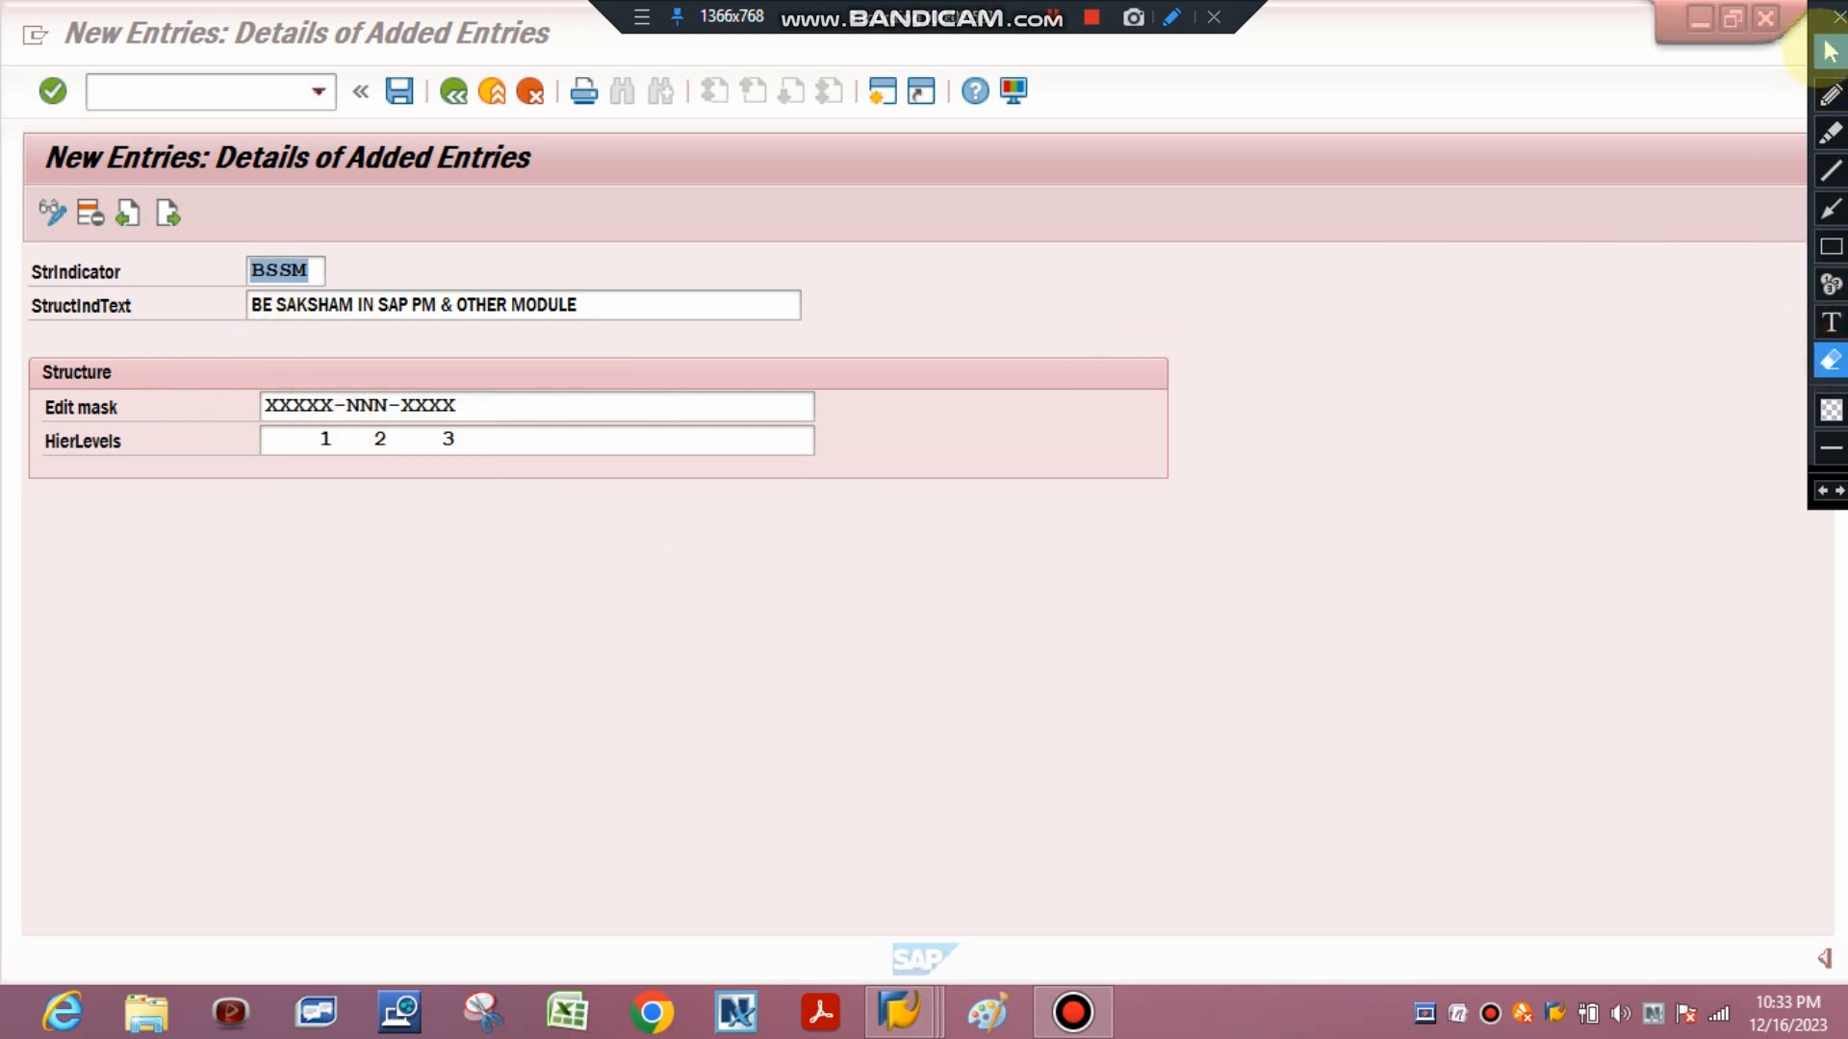
click(1830, 51)
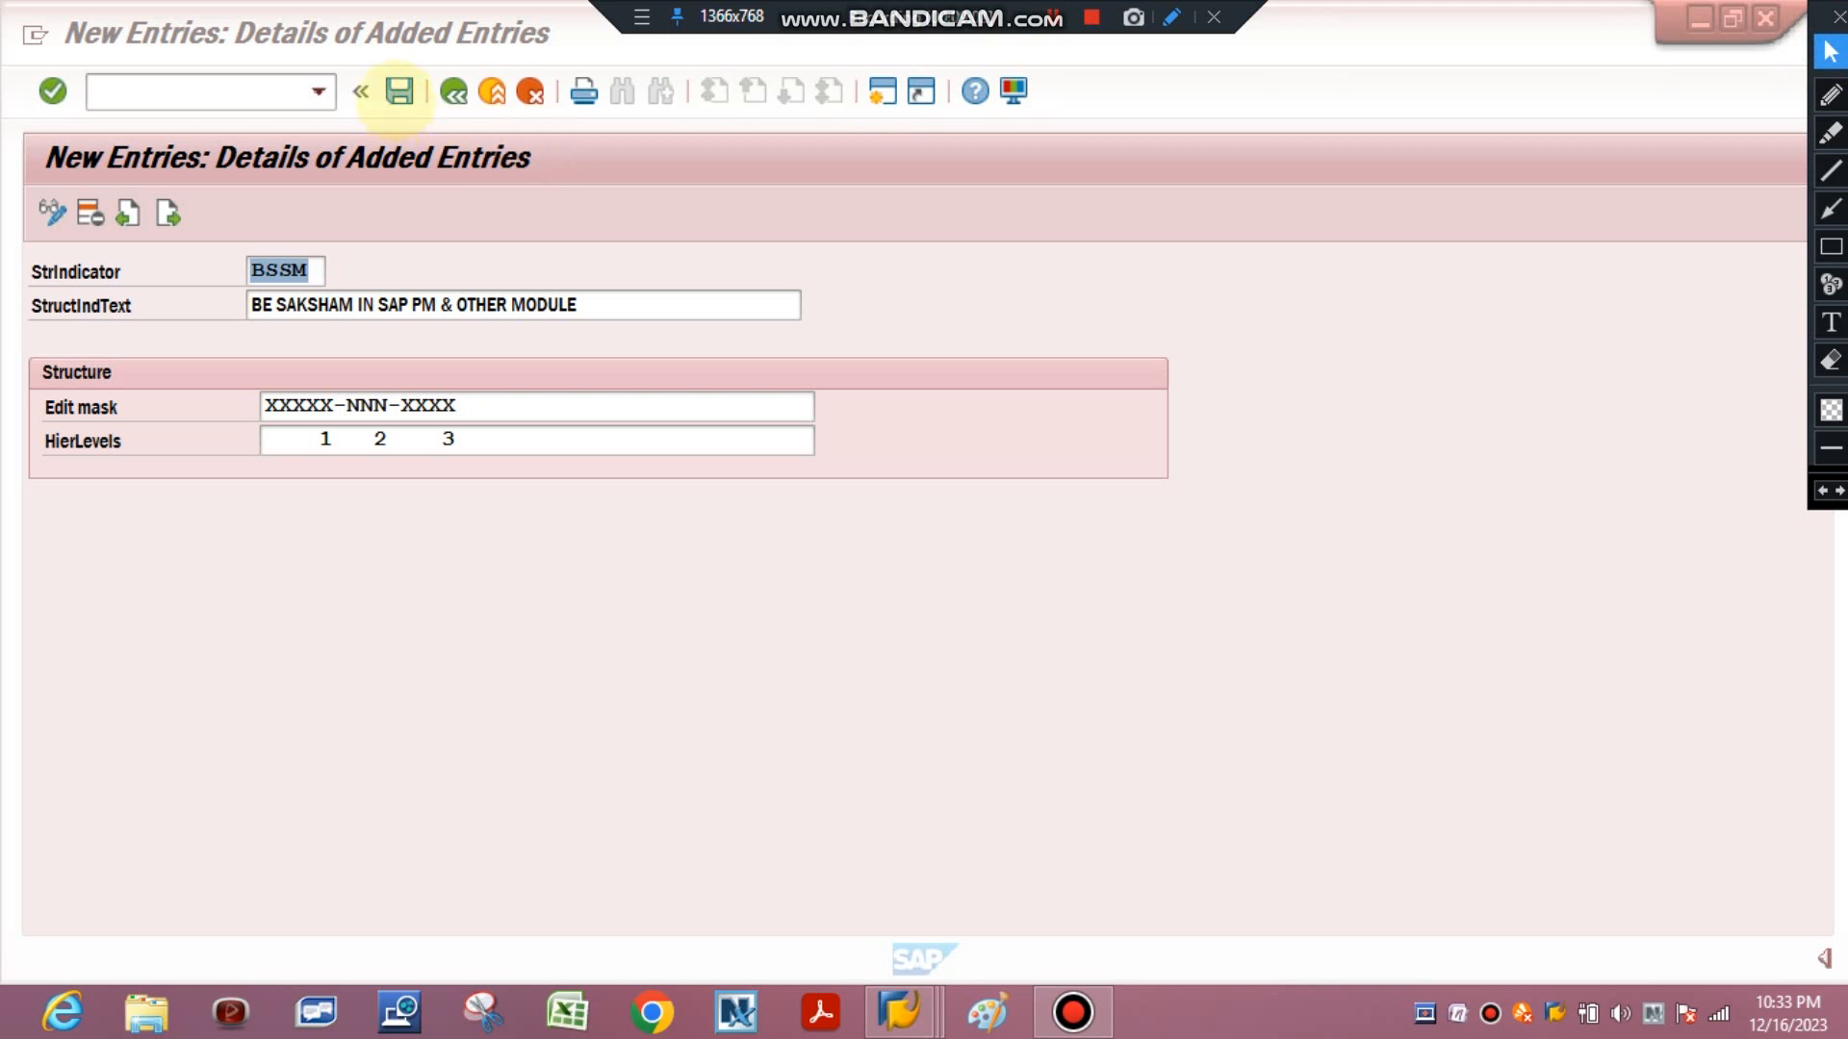
click(399, 90)
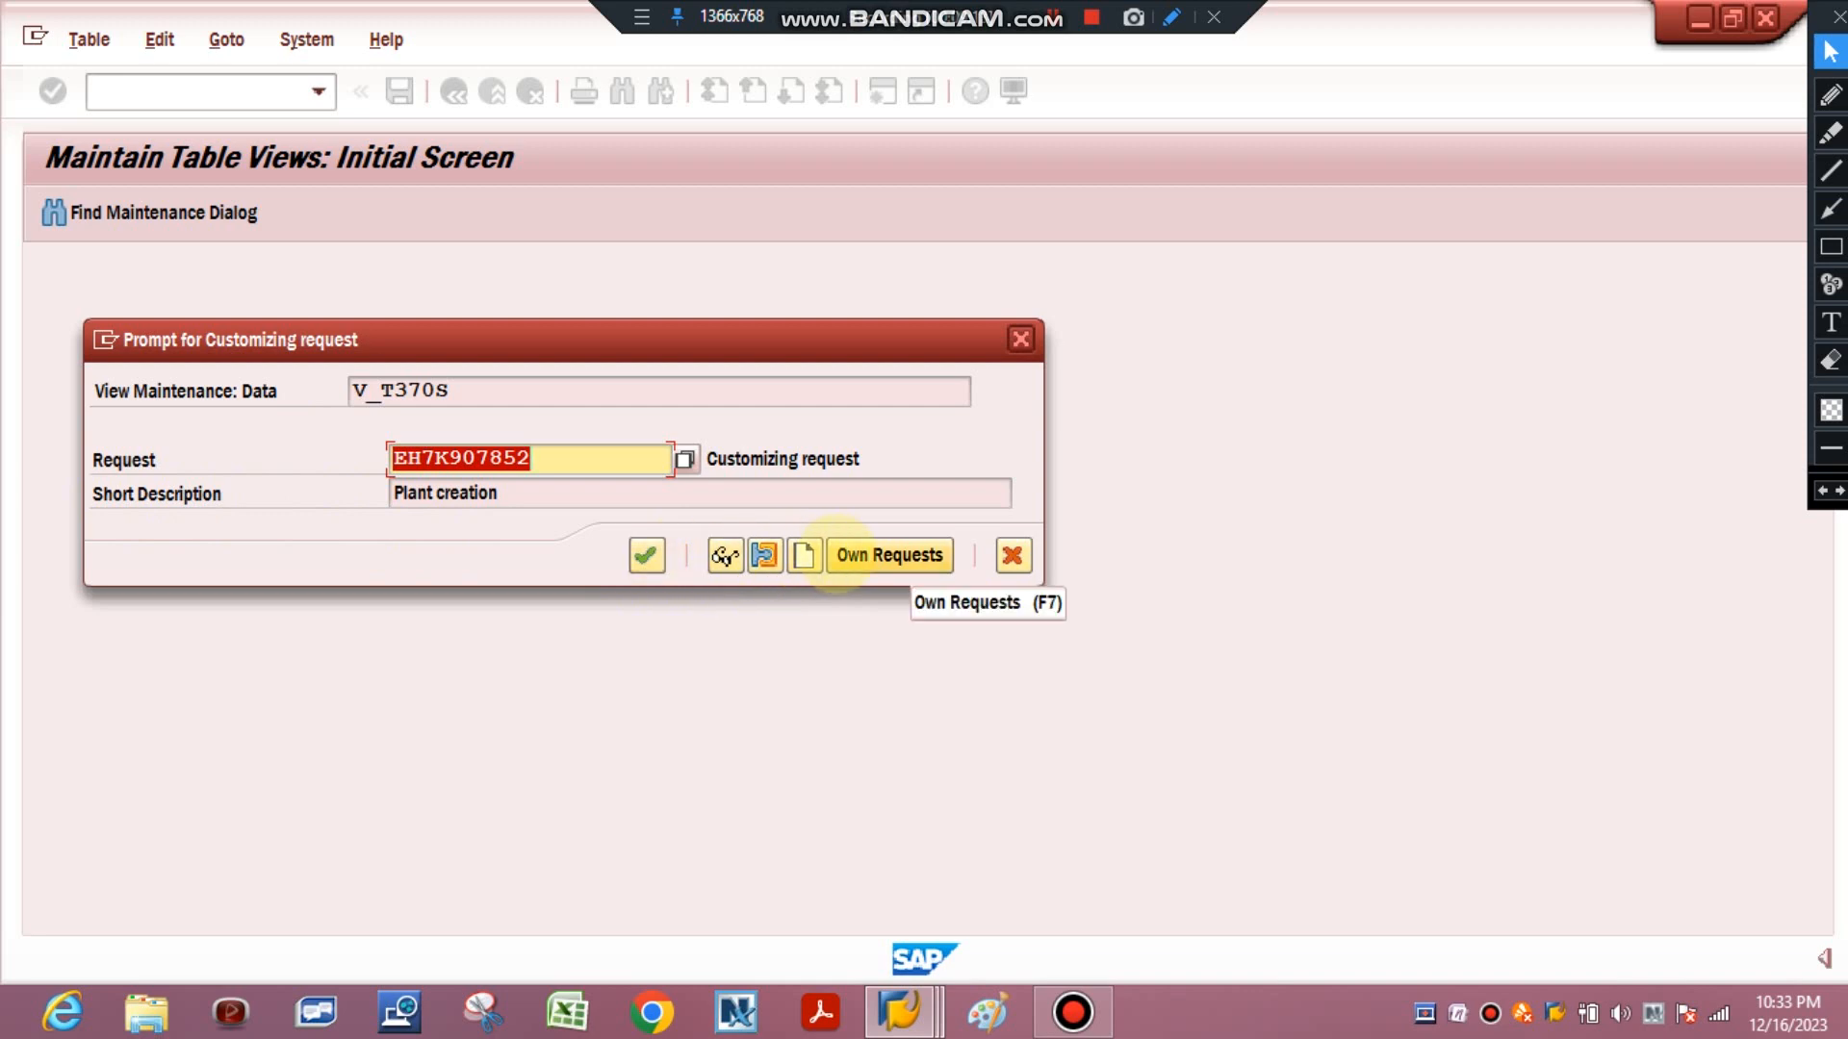
click(645, 555)
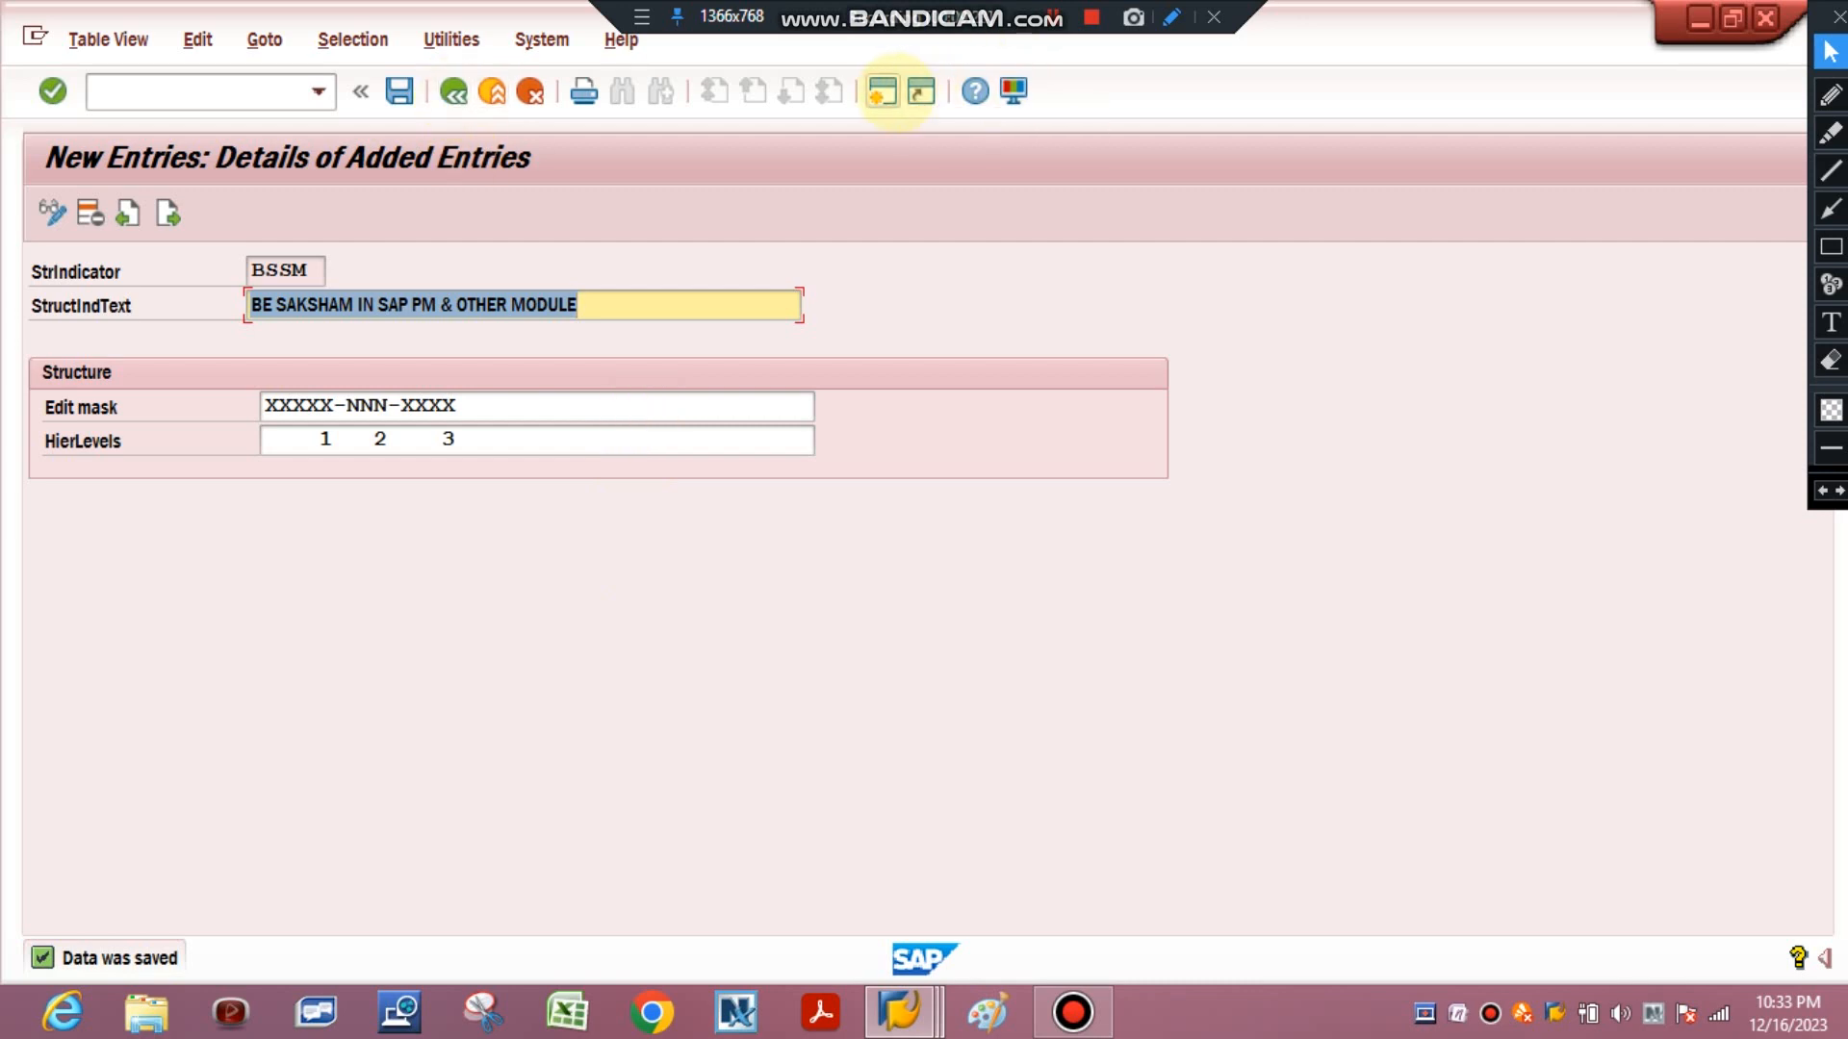
Close the earlier Create Functional Location session, open a new session and enter transaction code IL01.
click(900, 1011)
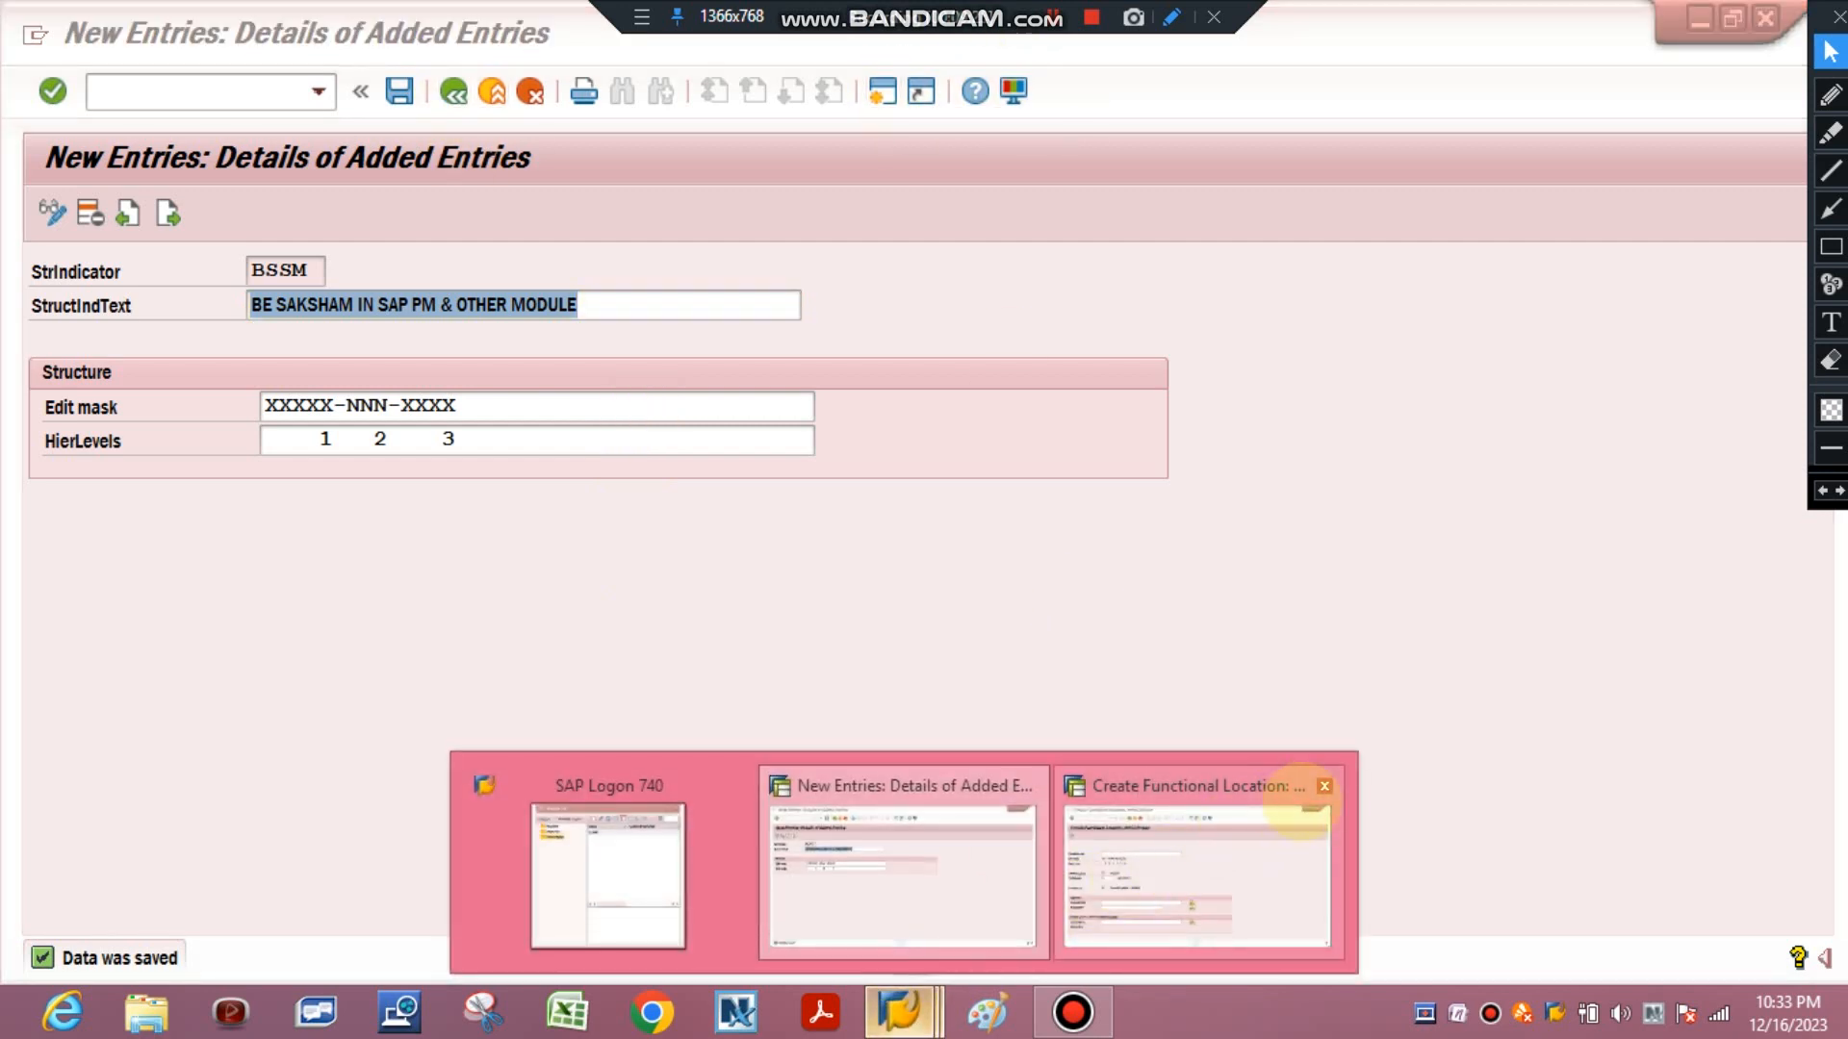
click(1325, 786)
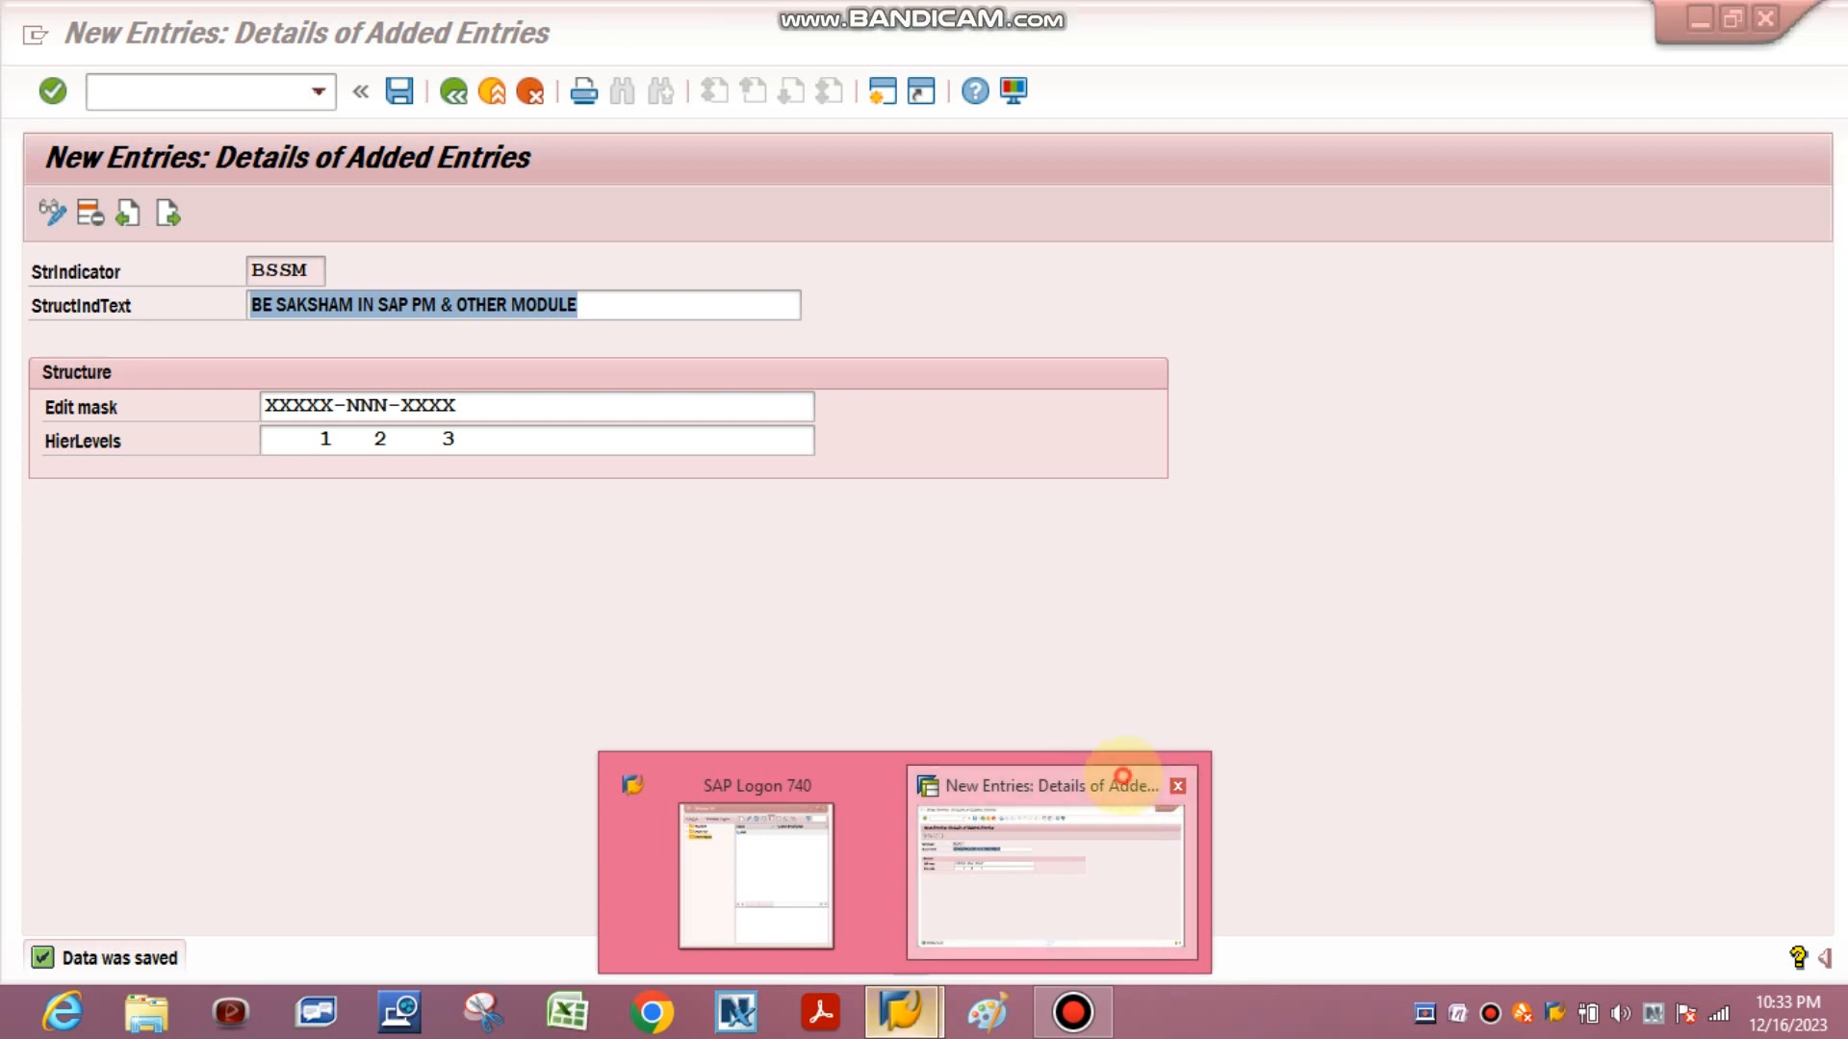
click(1122, 776)
click(882, 91)
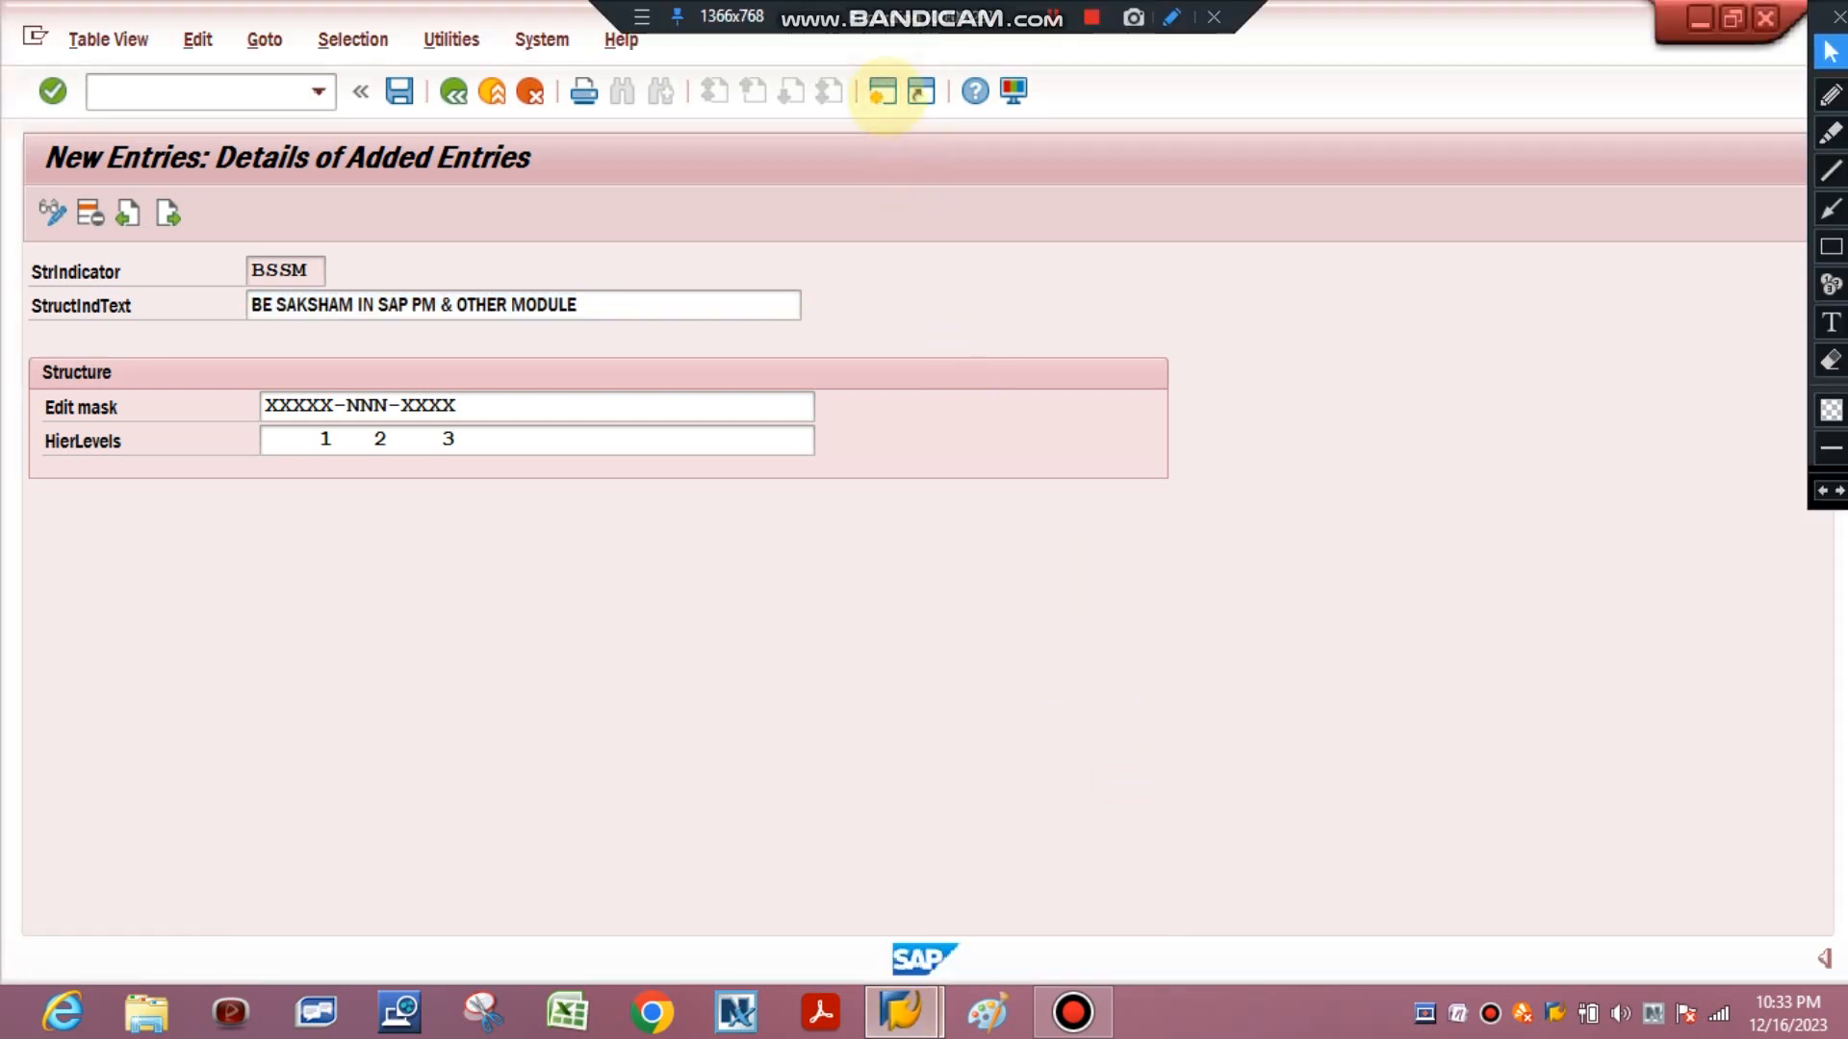
text(IL)
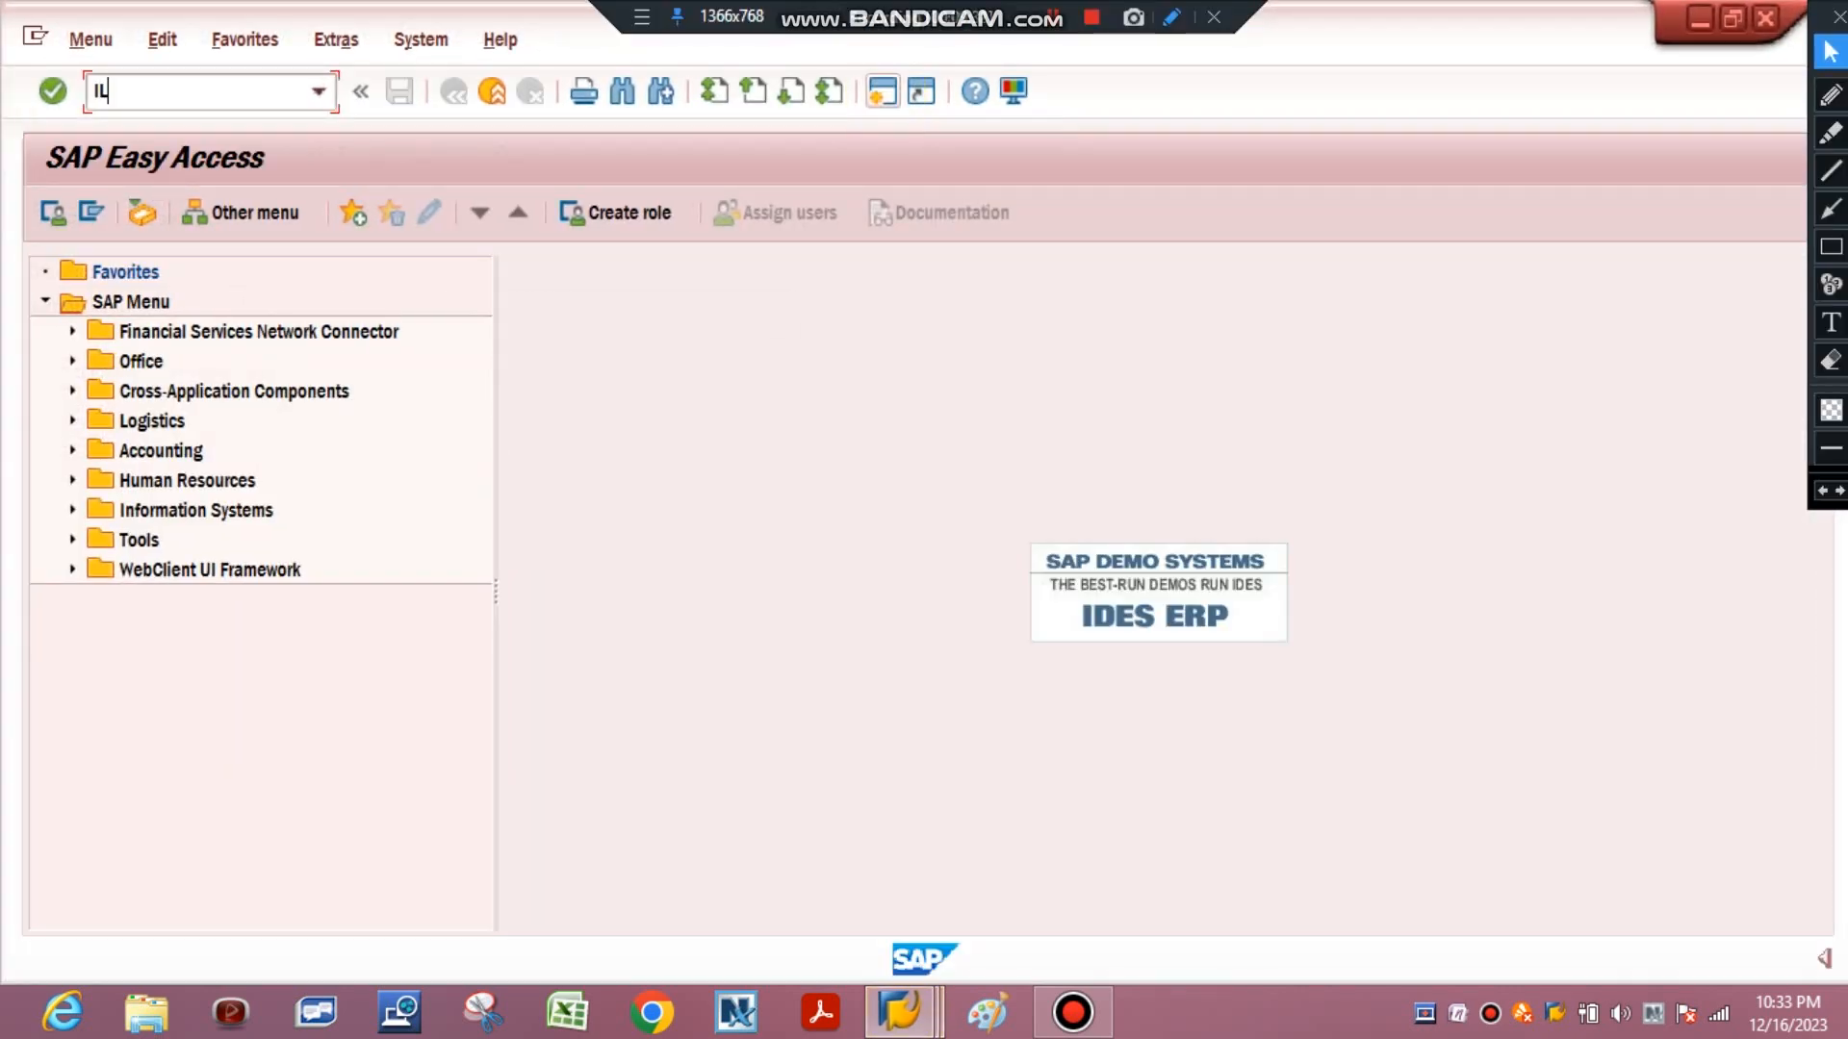
text(01)
click(900, 1010)
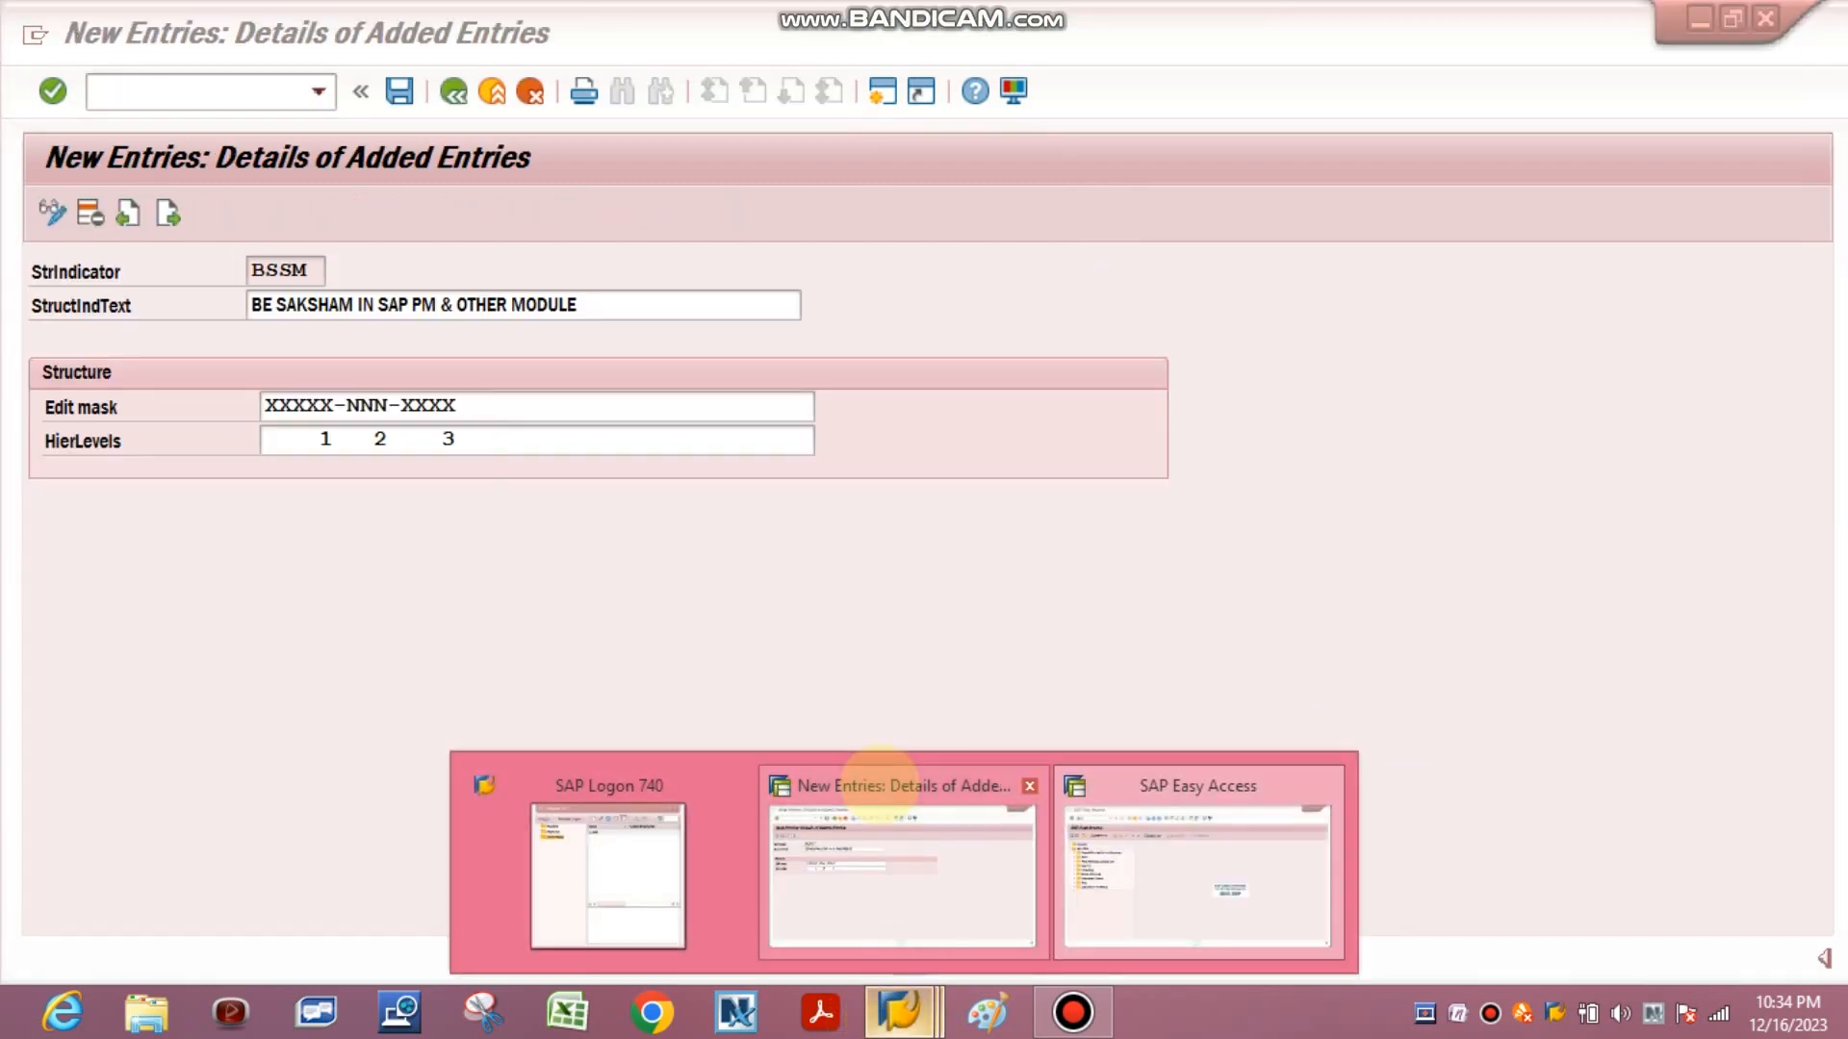
click(878, 774)
click(317, 92)
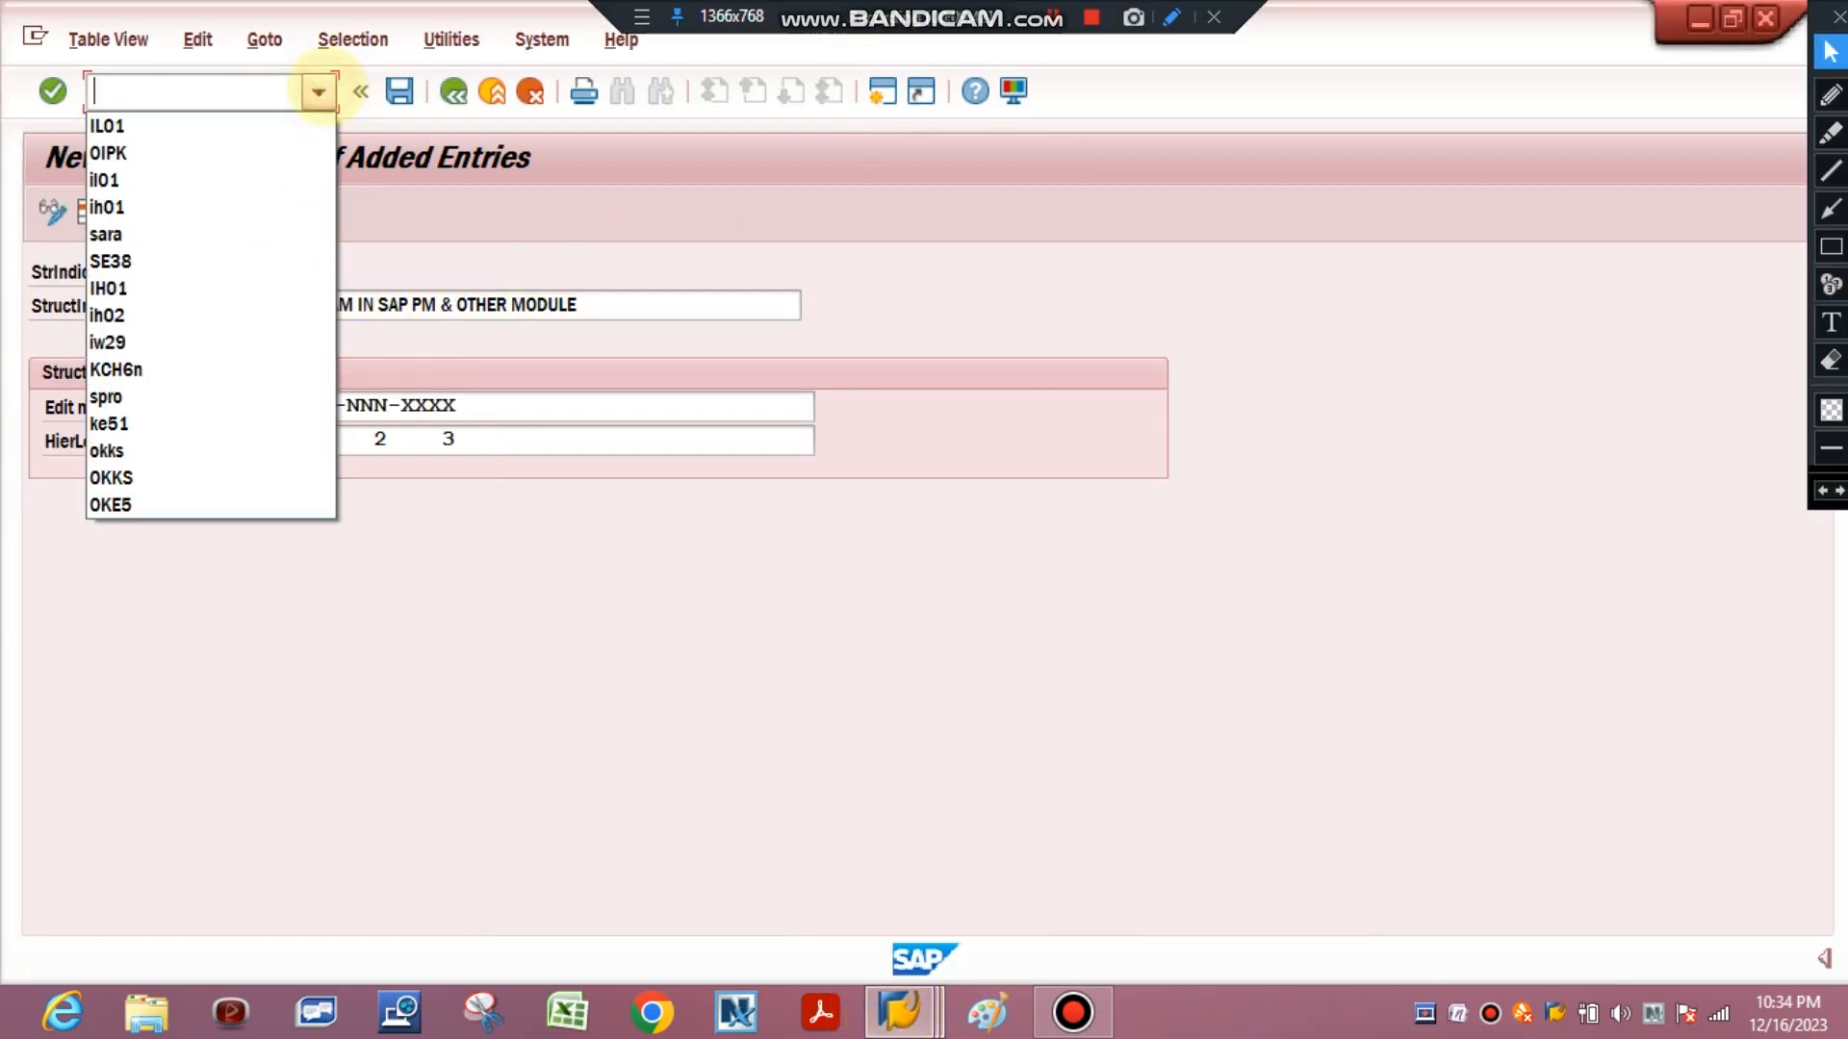
click(318, 91)
click(547, 660)
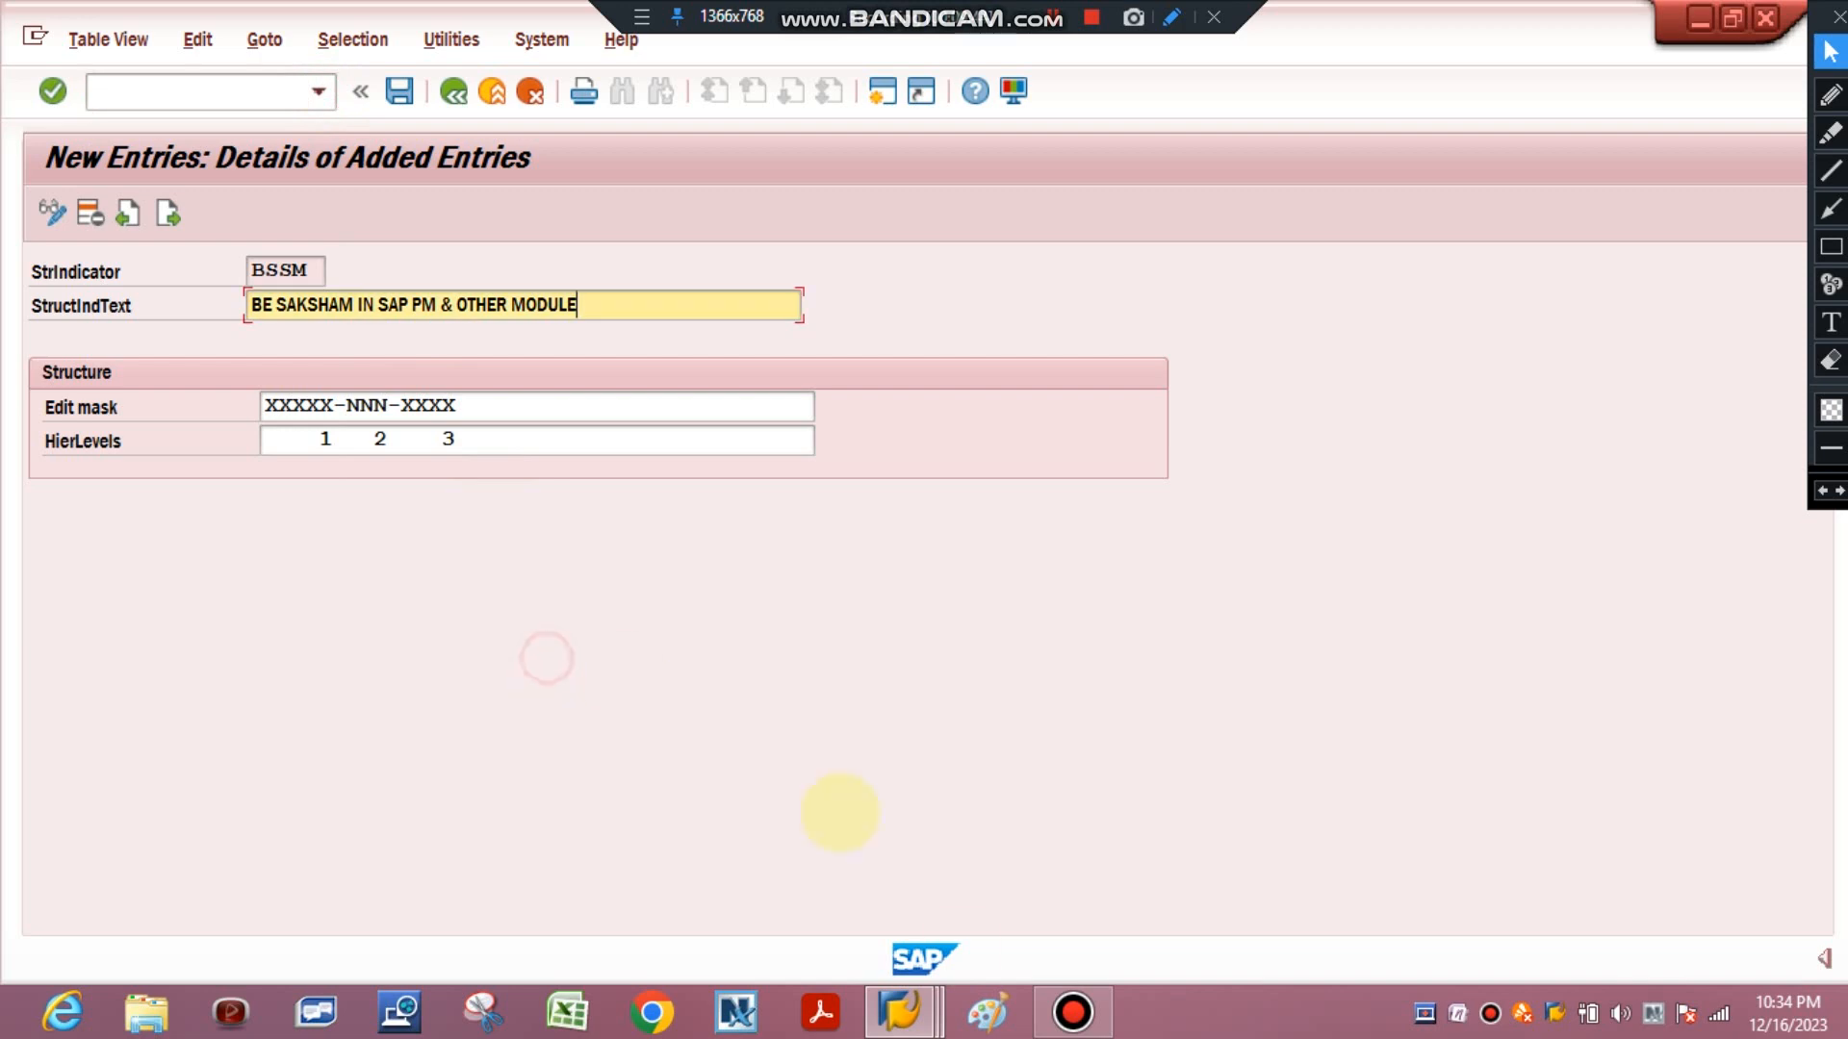
mouse_move(943, 1006)
click(1258, 783)
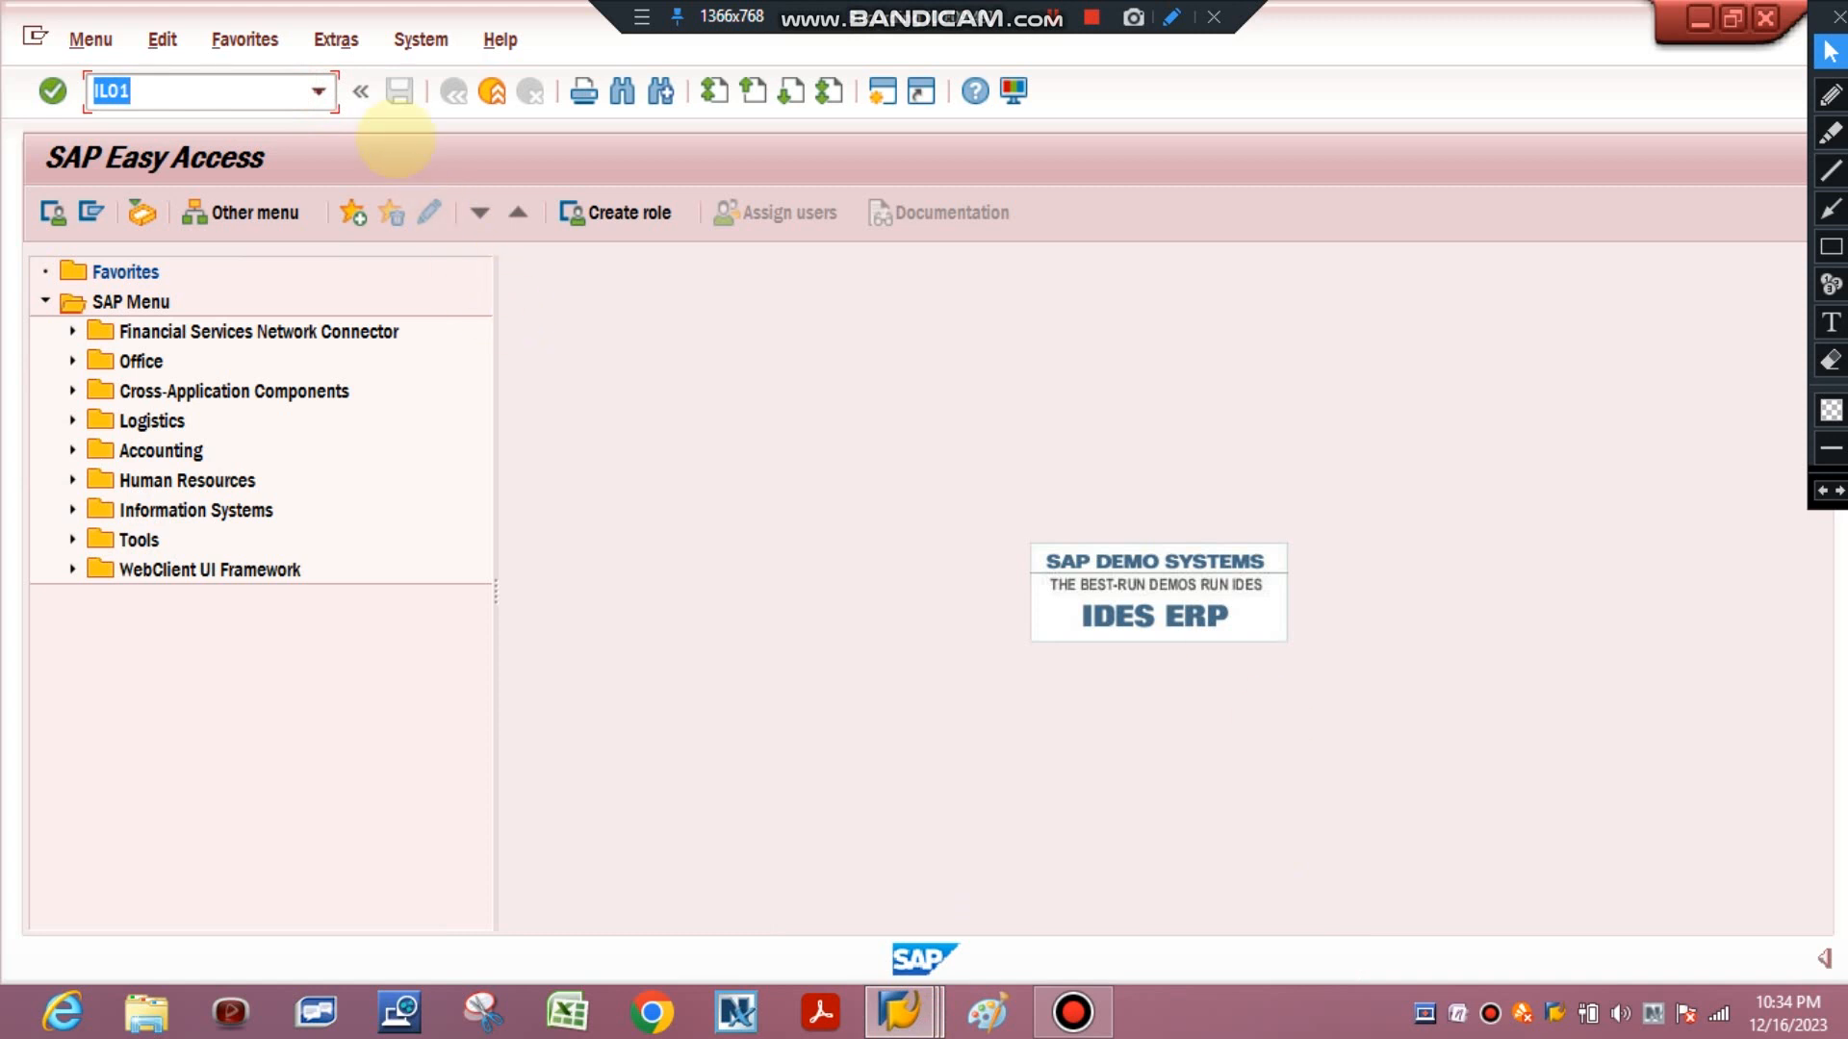
click(317, 92)
click(317, 91)
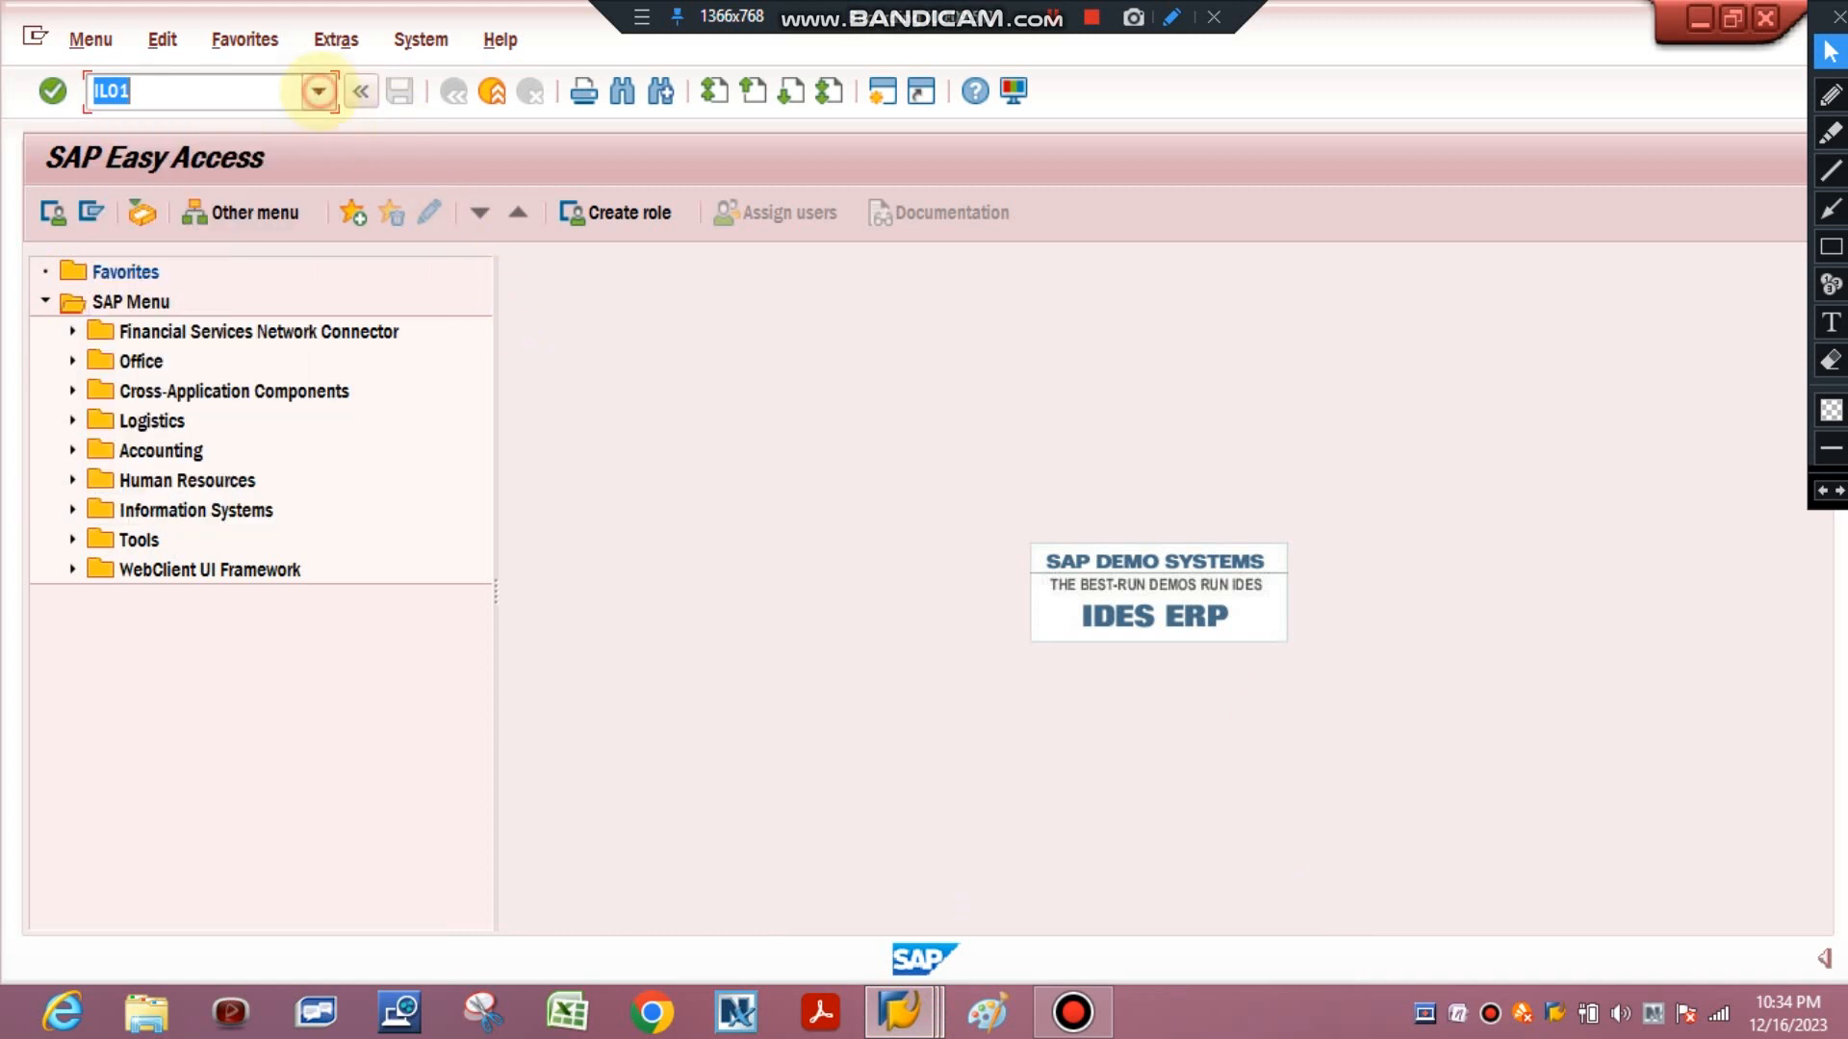
click(703, 401)
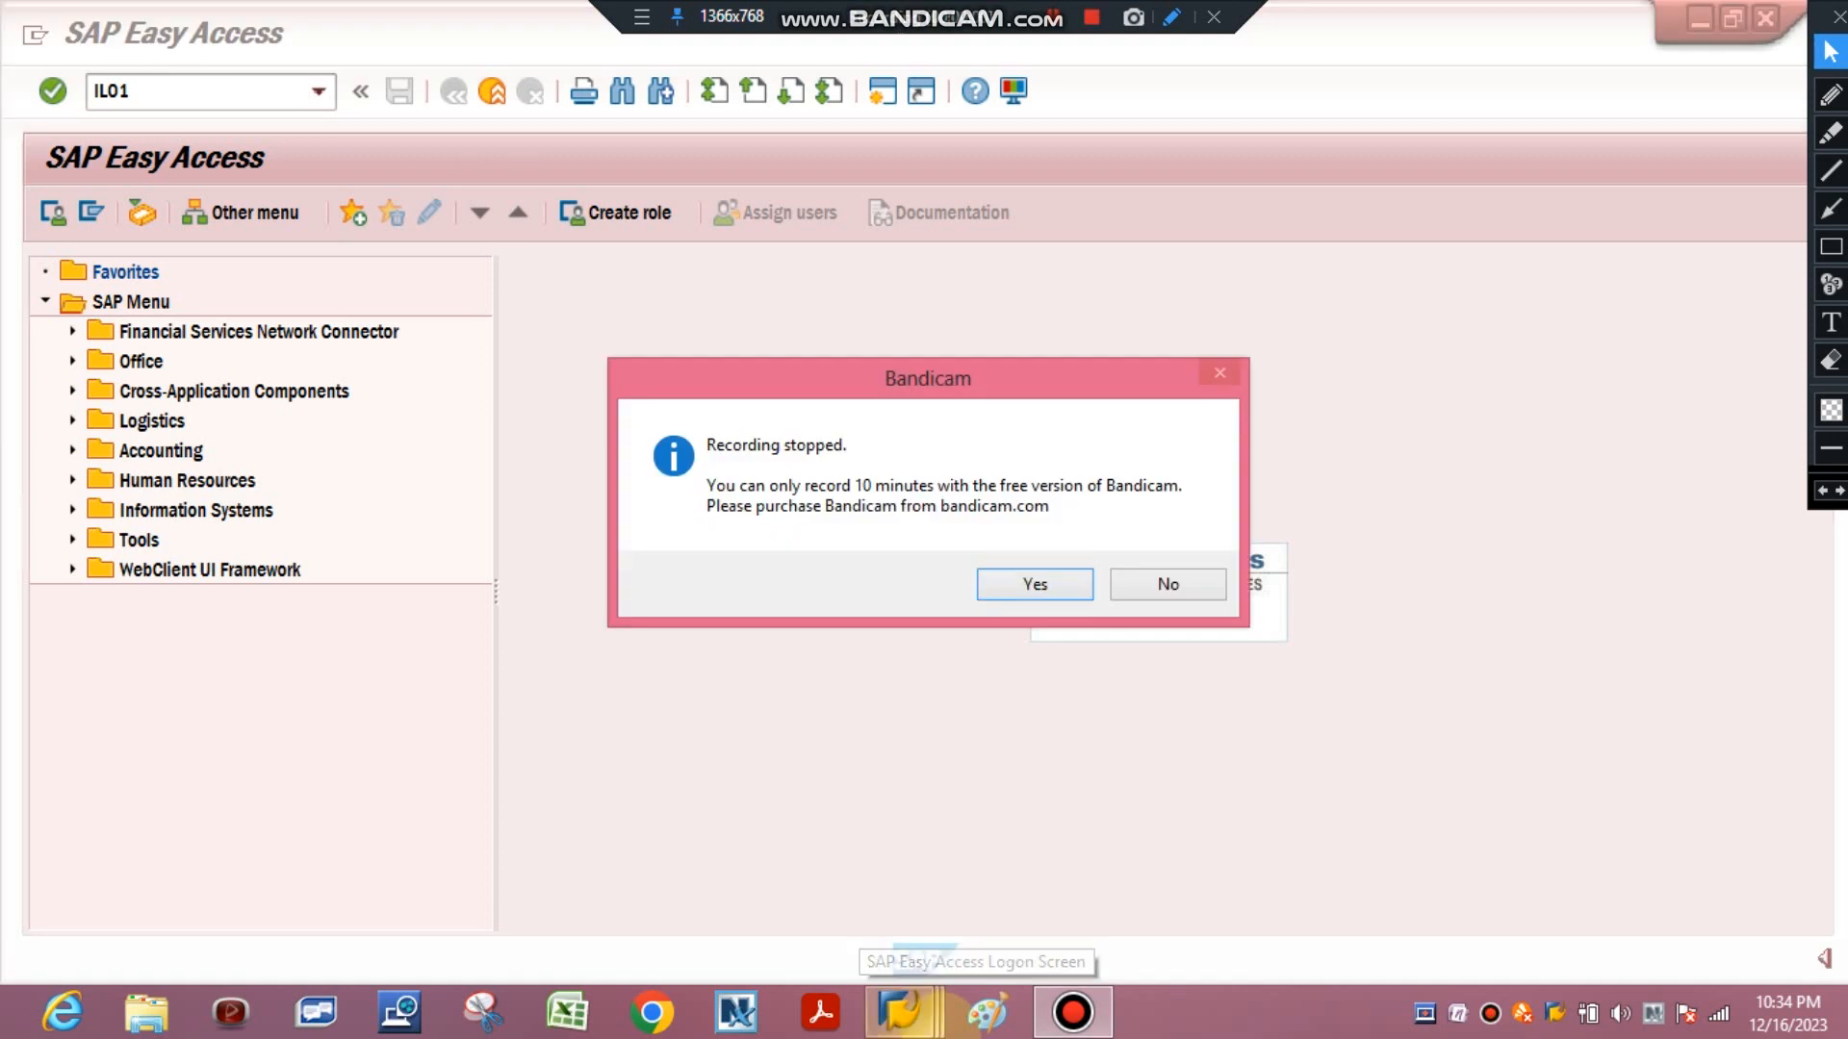
click(1168, 583)
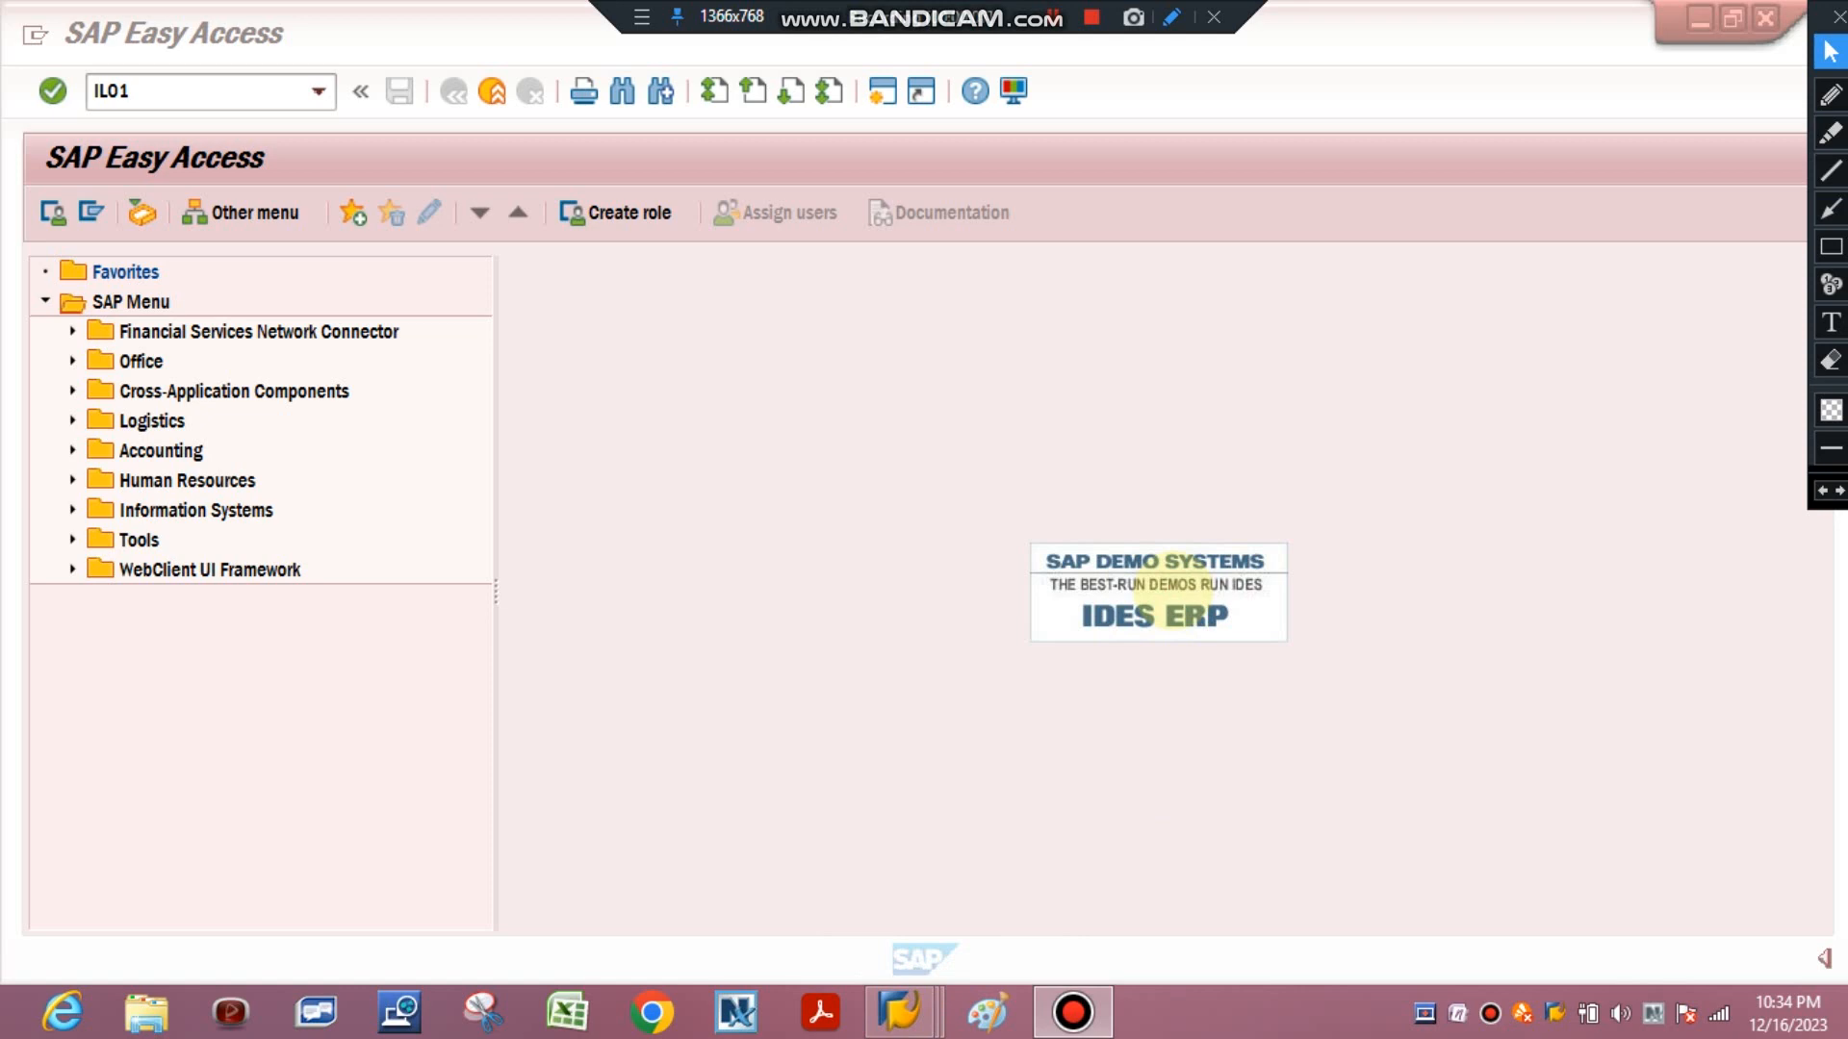
mouse_move(900, 1011)
click(910, 878)
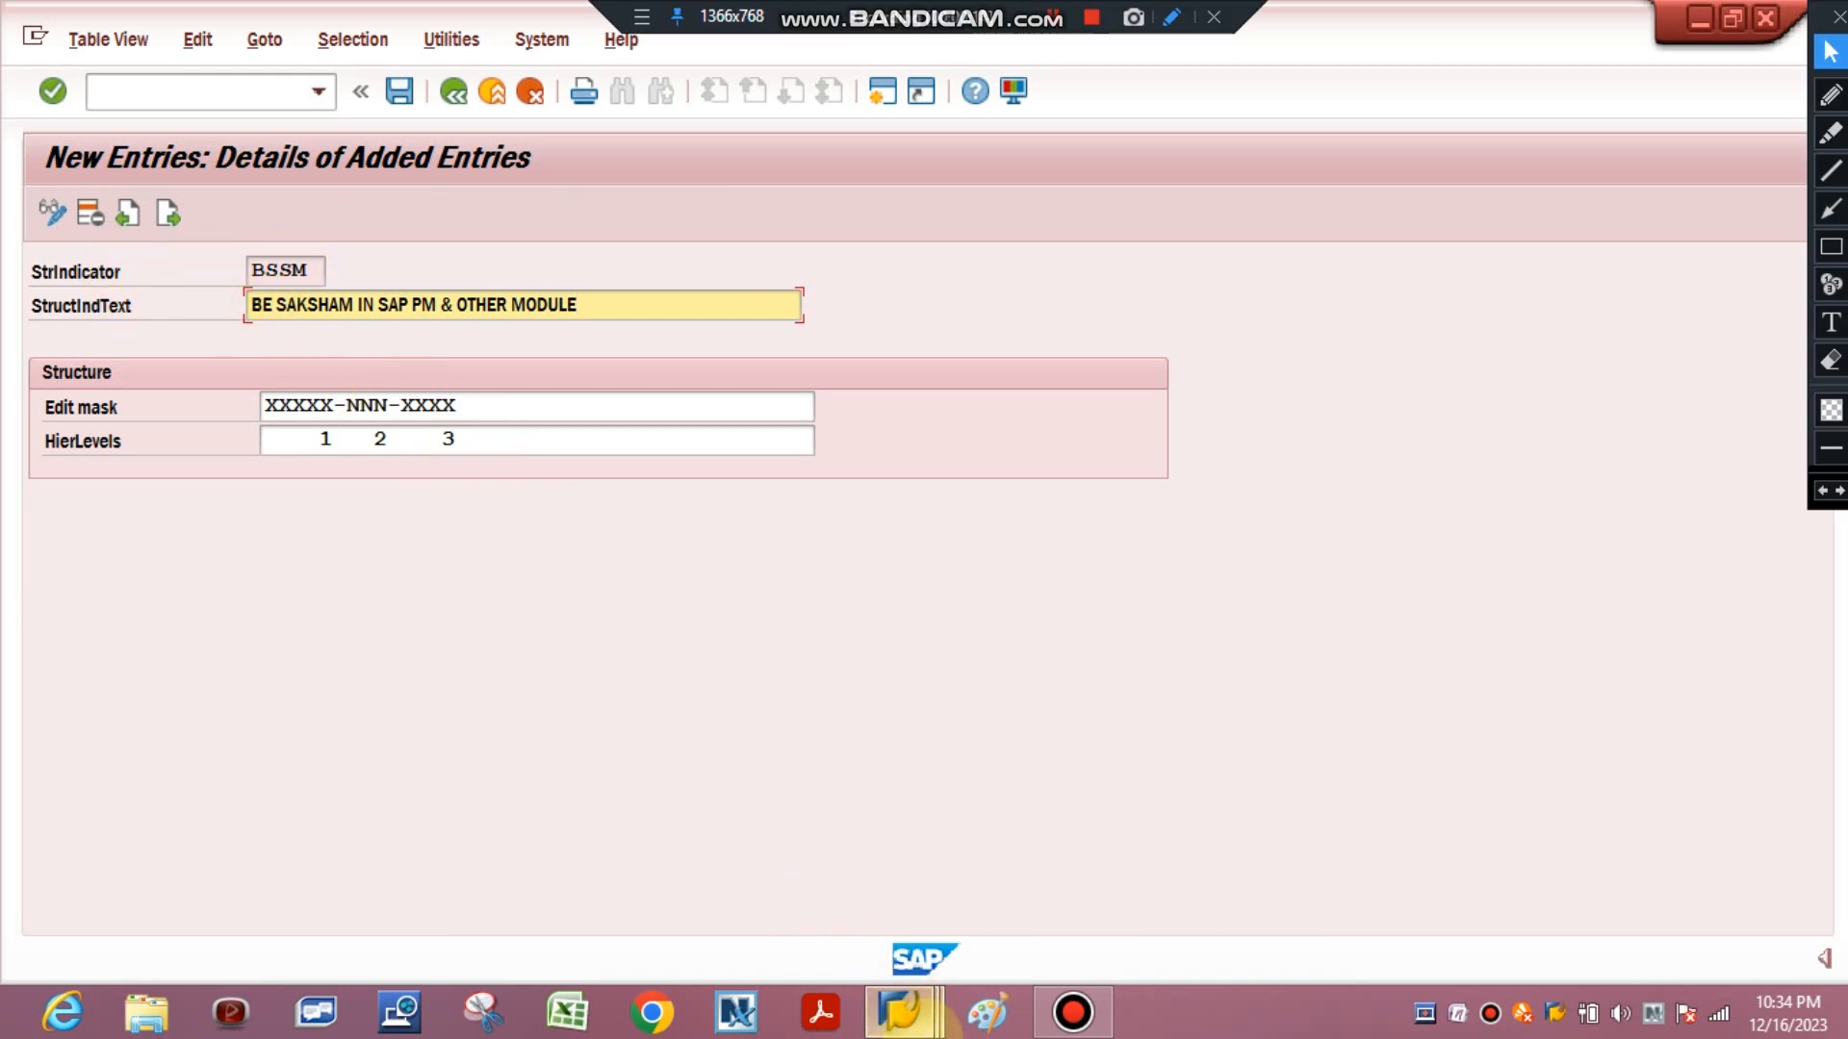
mouse_move(947, 1022)
click(1164, 871)
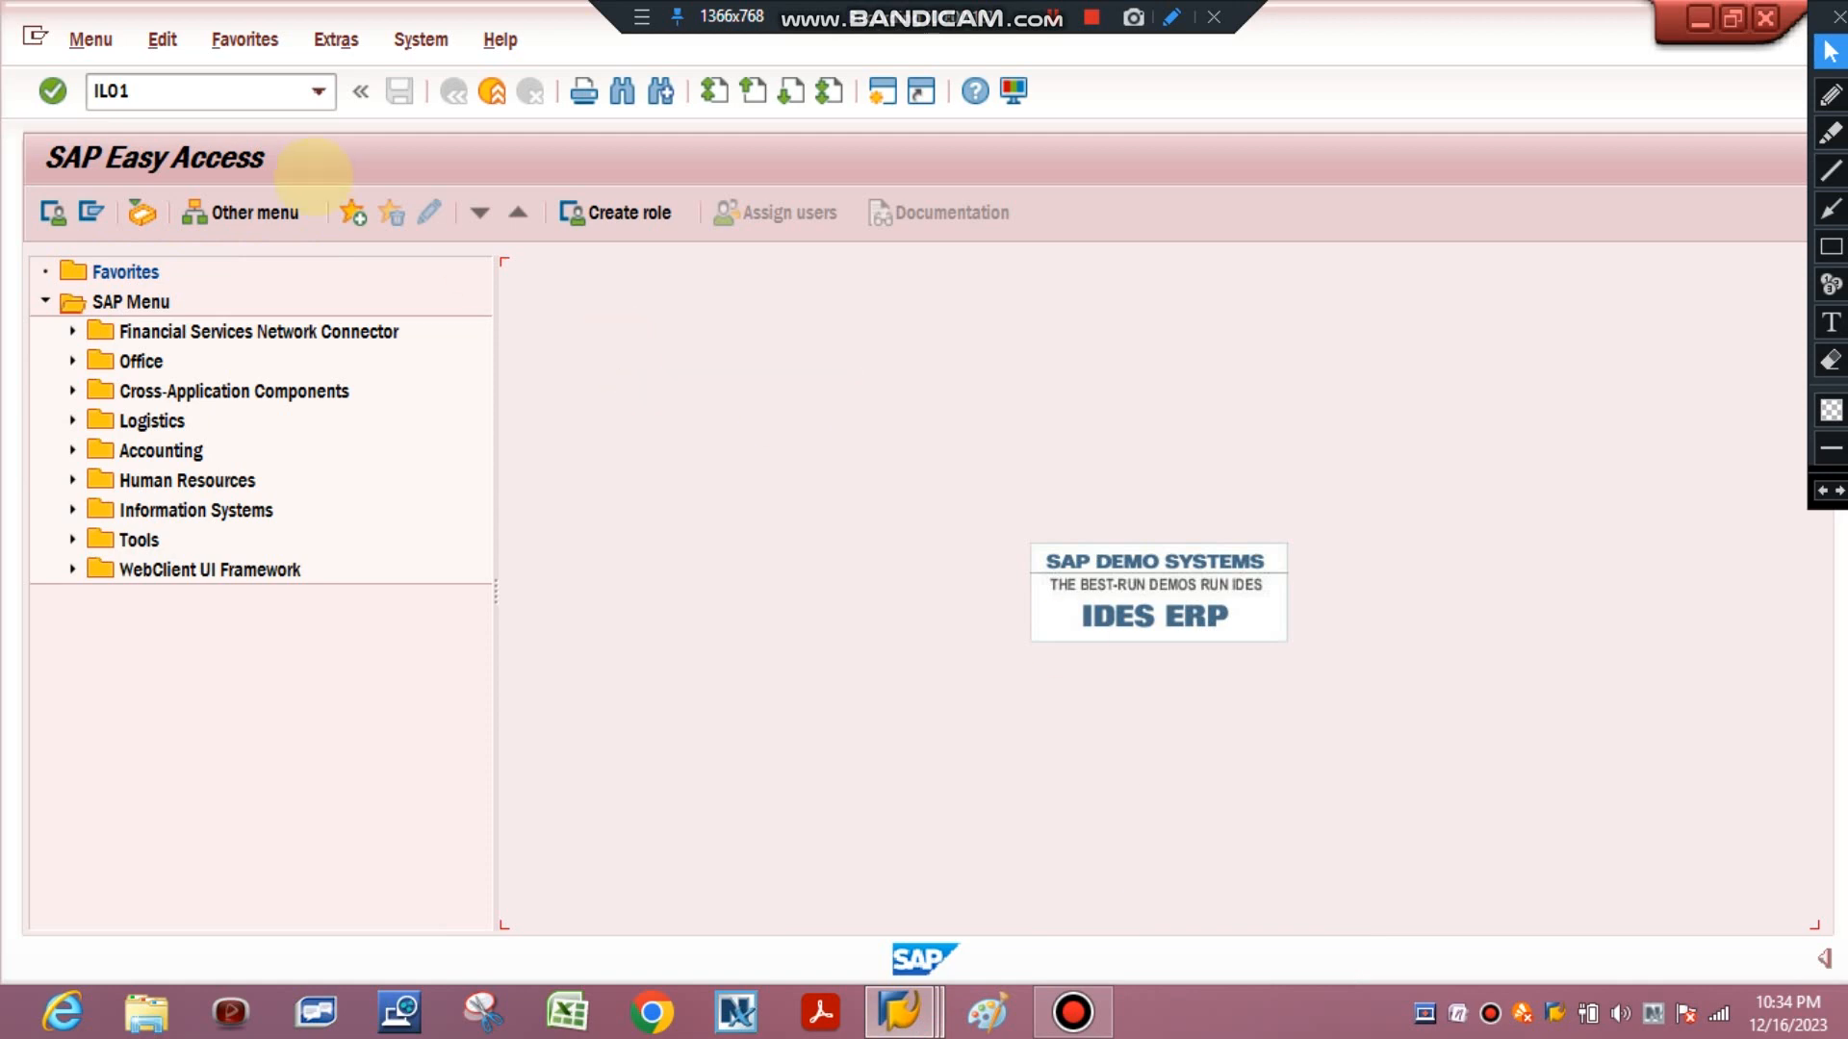
Start the Create Functional Location transaction and select structure indicator BSSM from its value list.
double_click(224, 91)
key(Return)
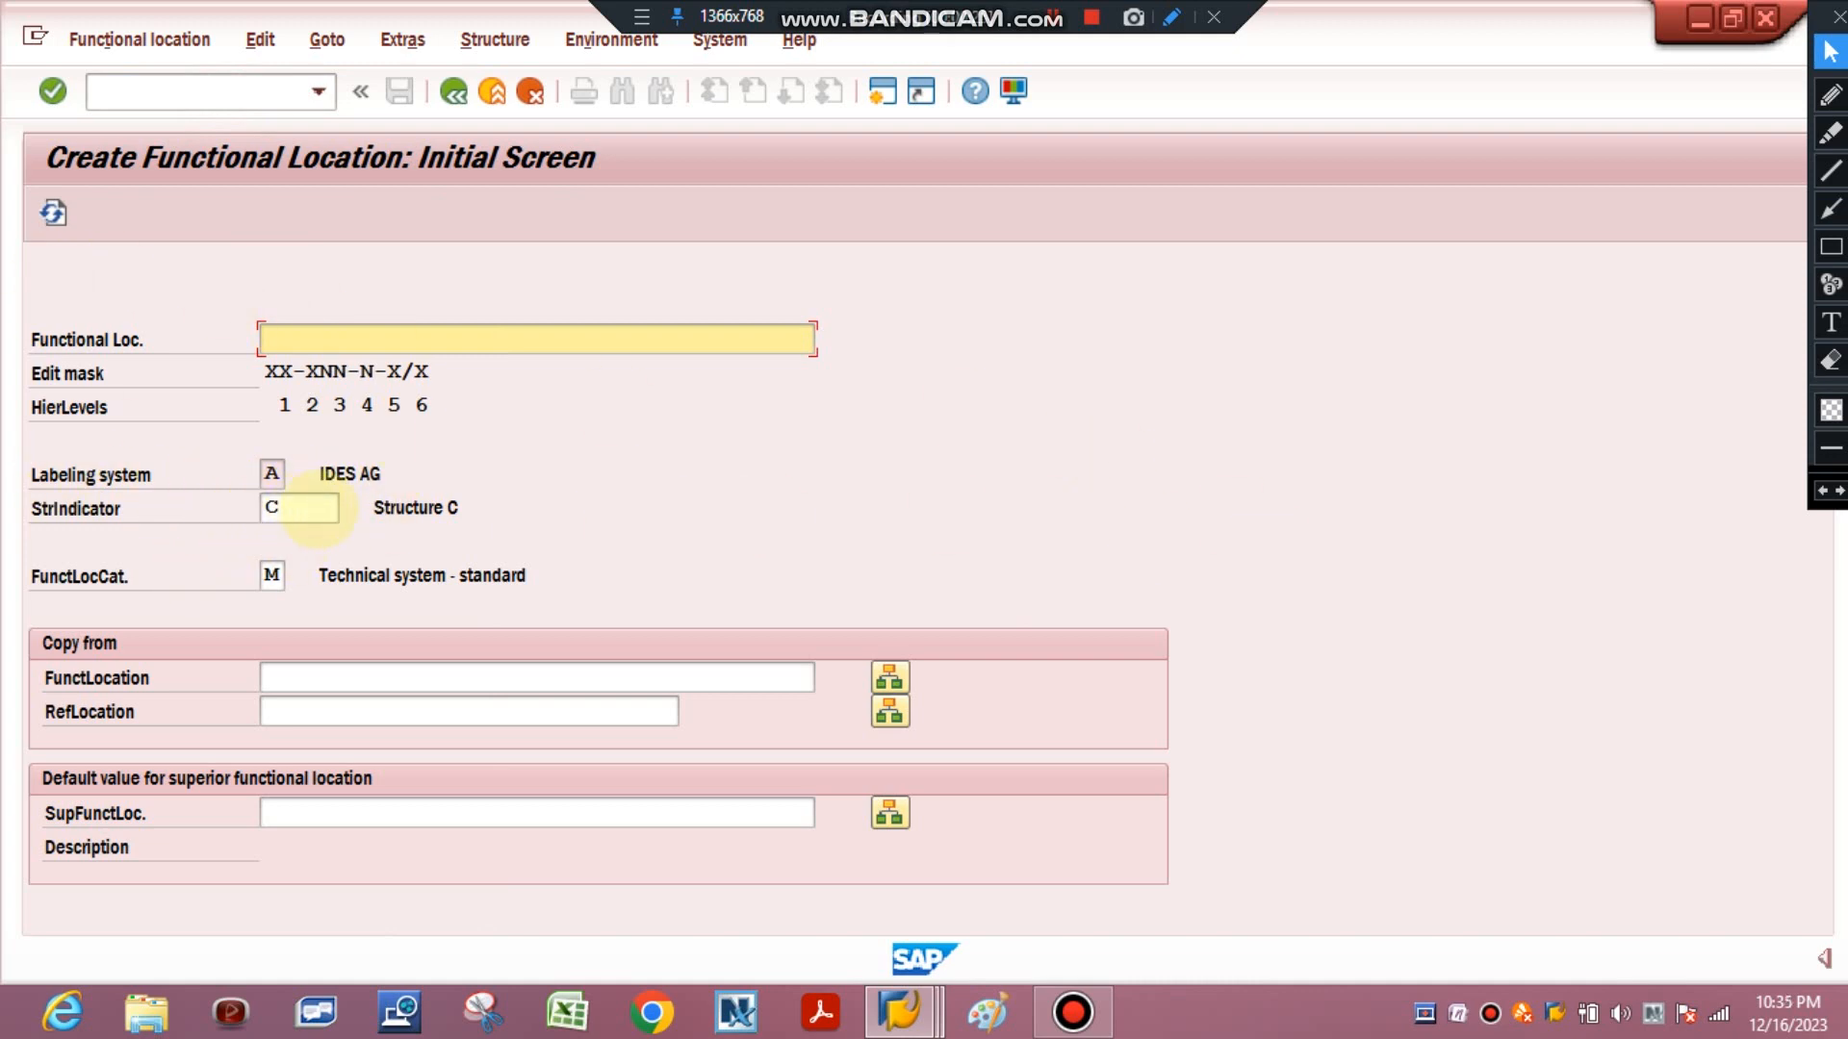
click(323, 507)
click(345, 507)
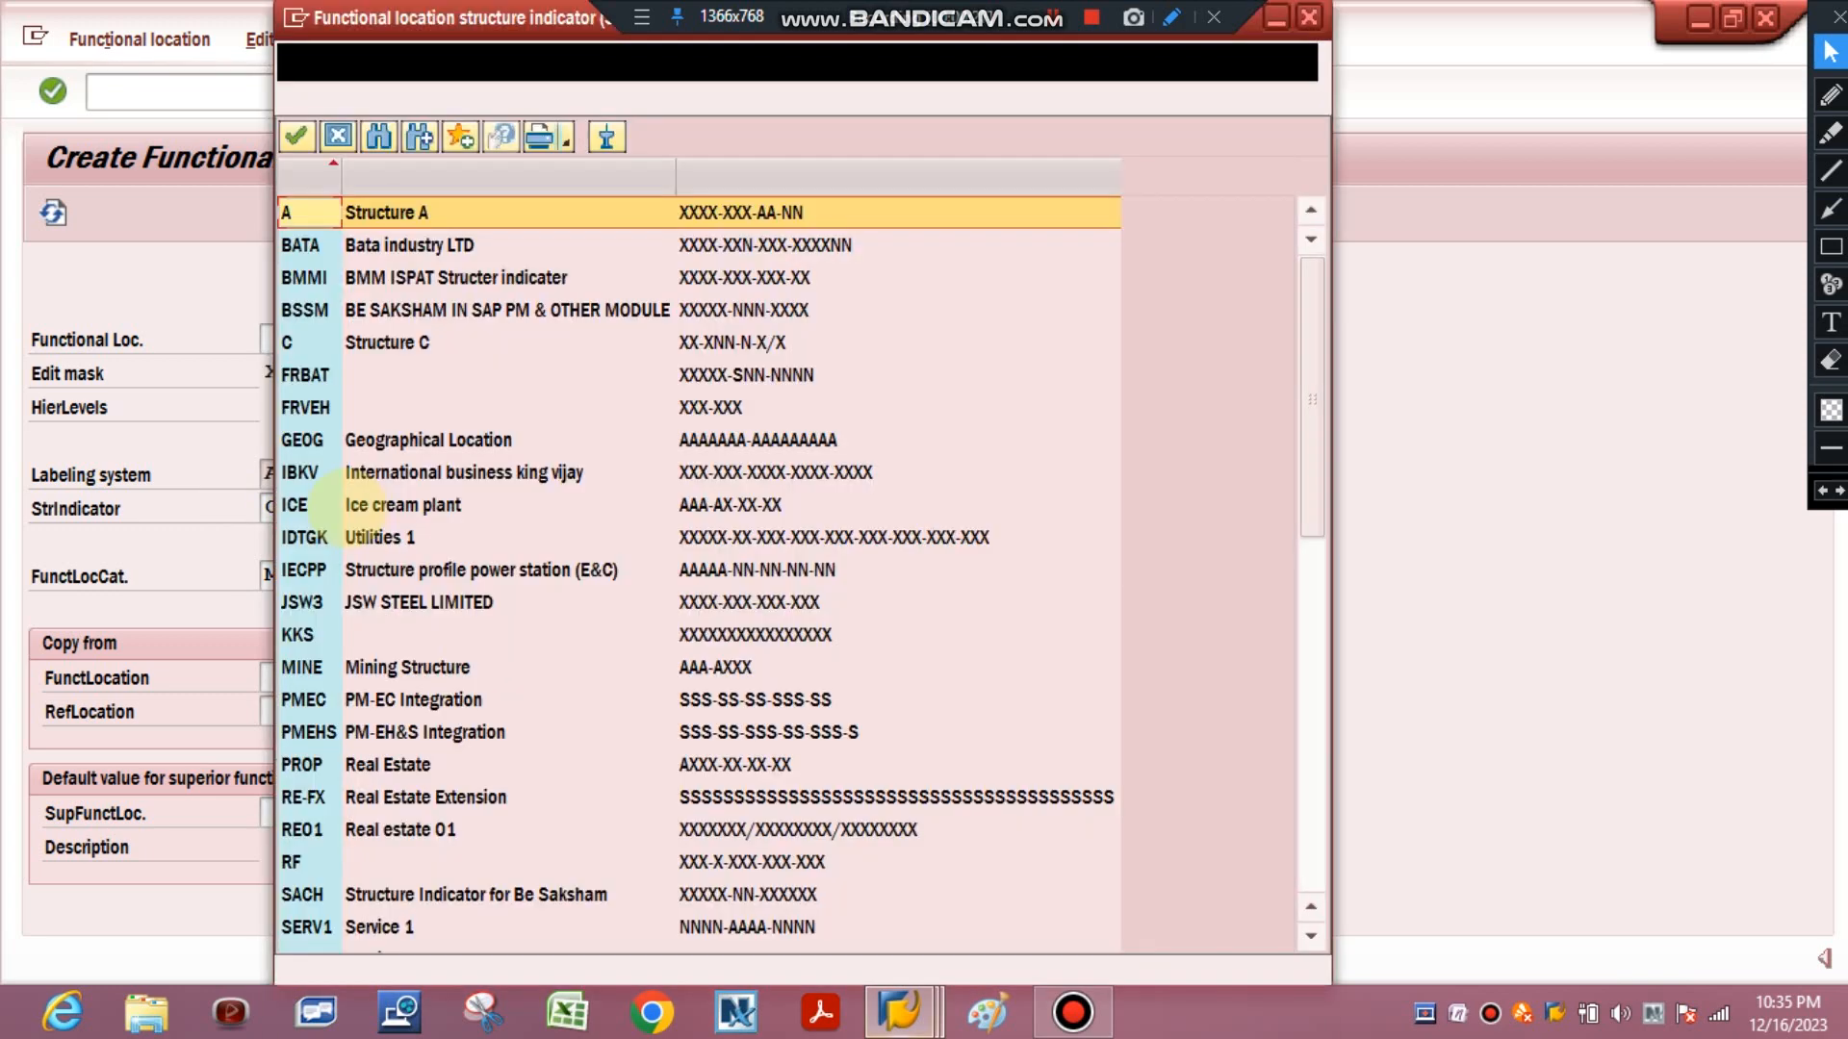
click(303, 313)
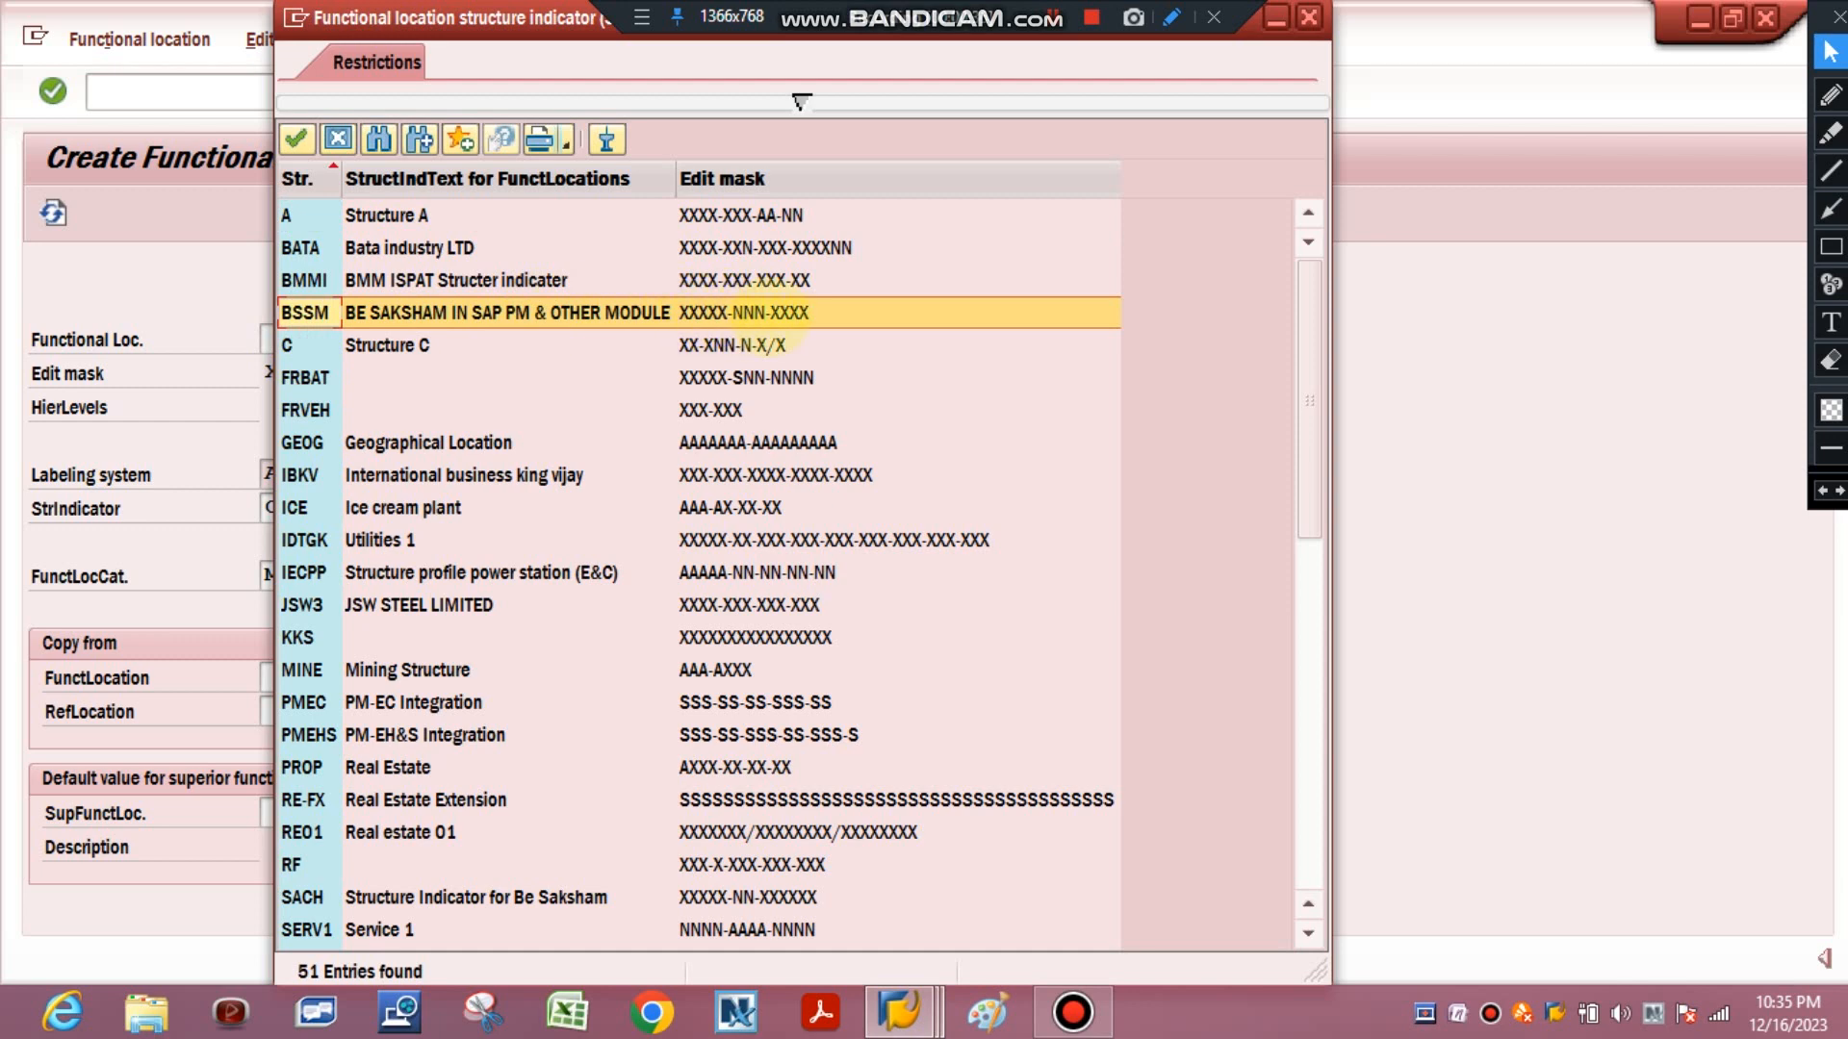
double_click(318, 312)
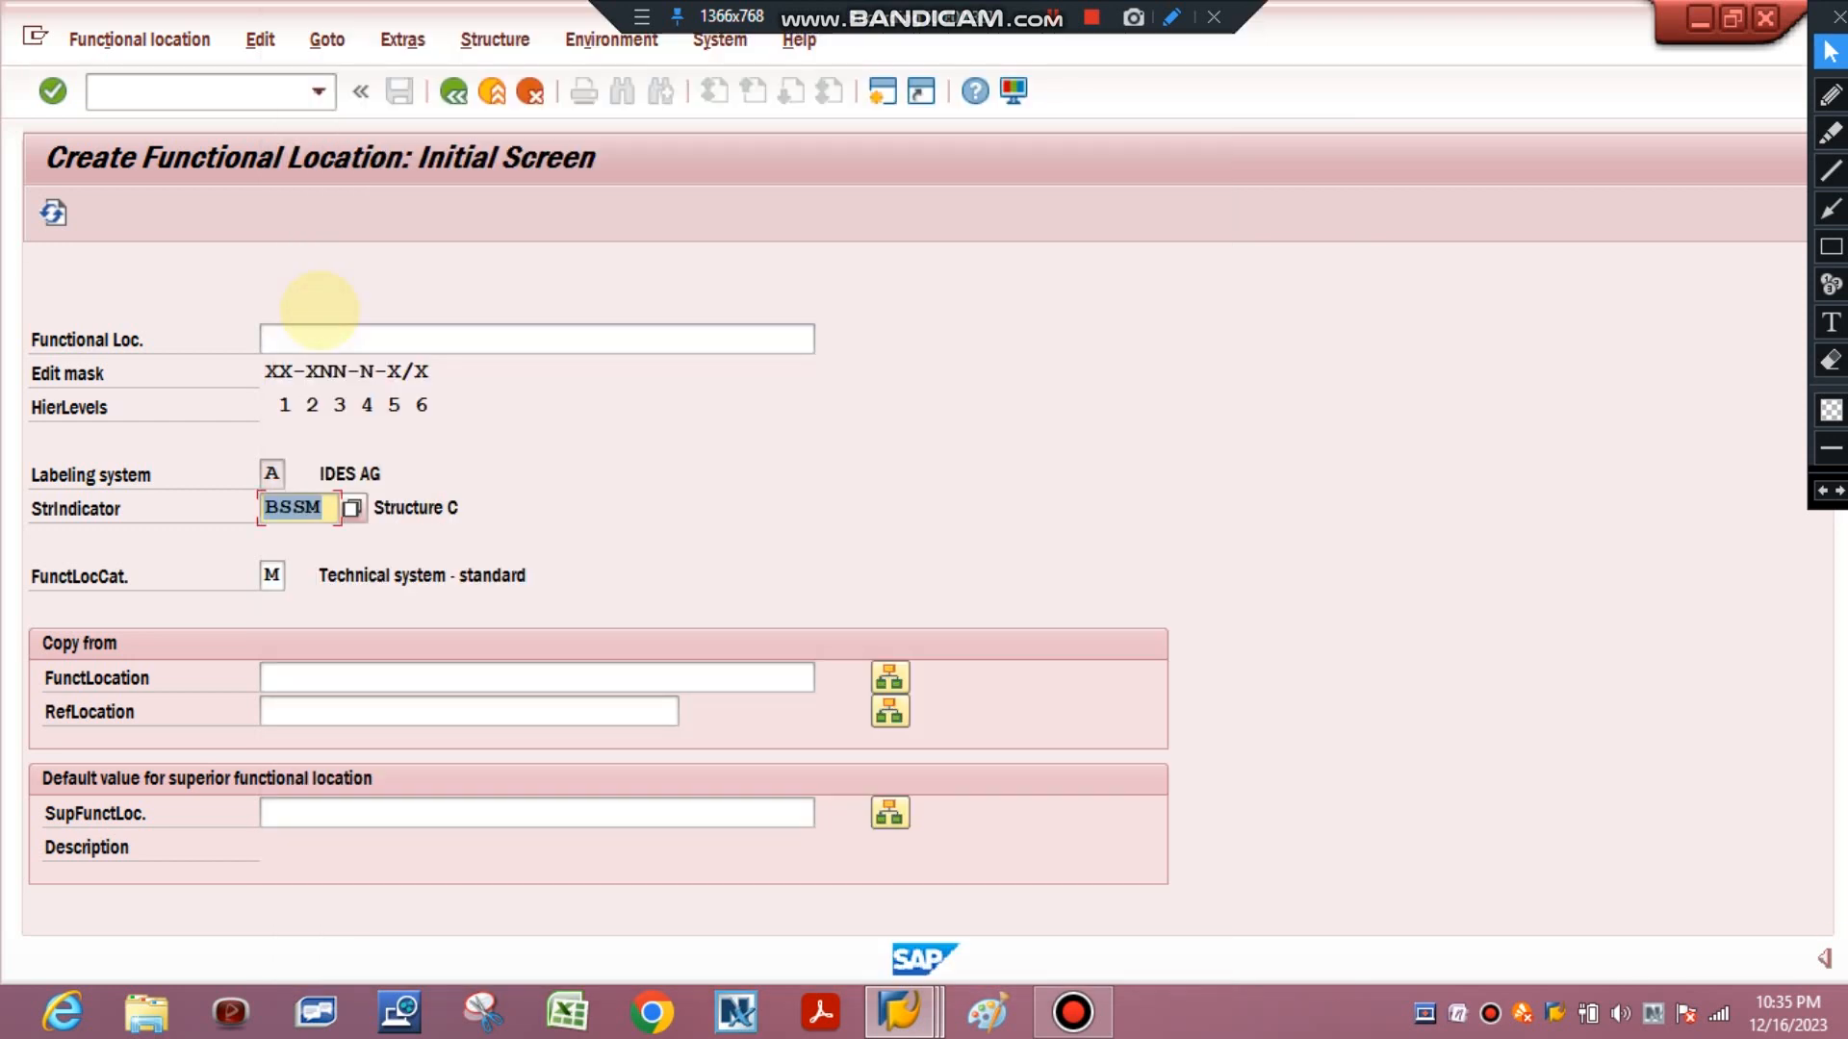
key(Return)
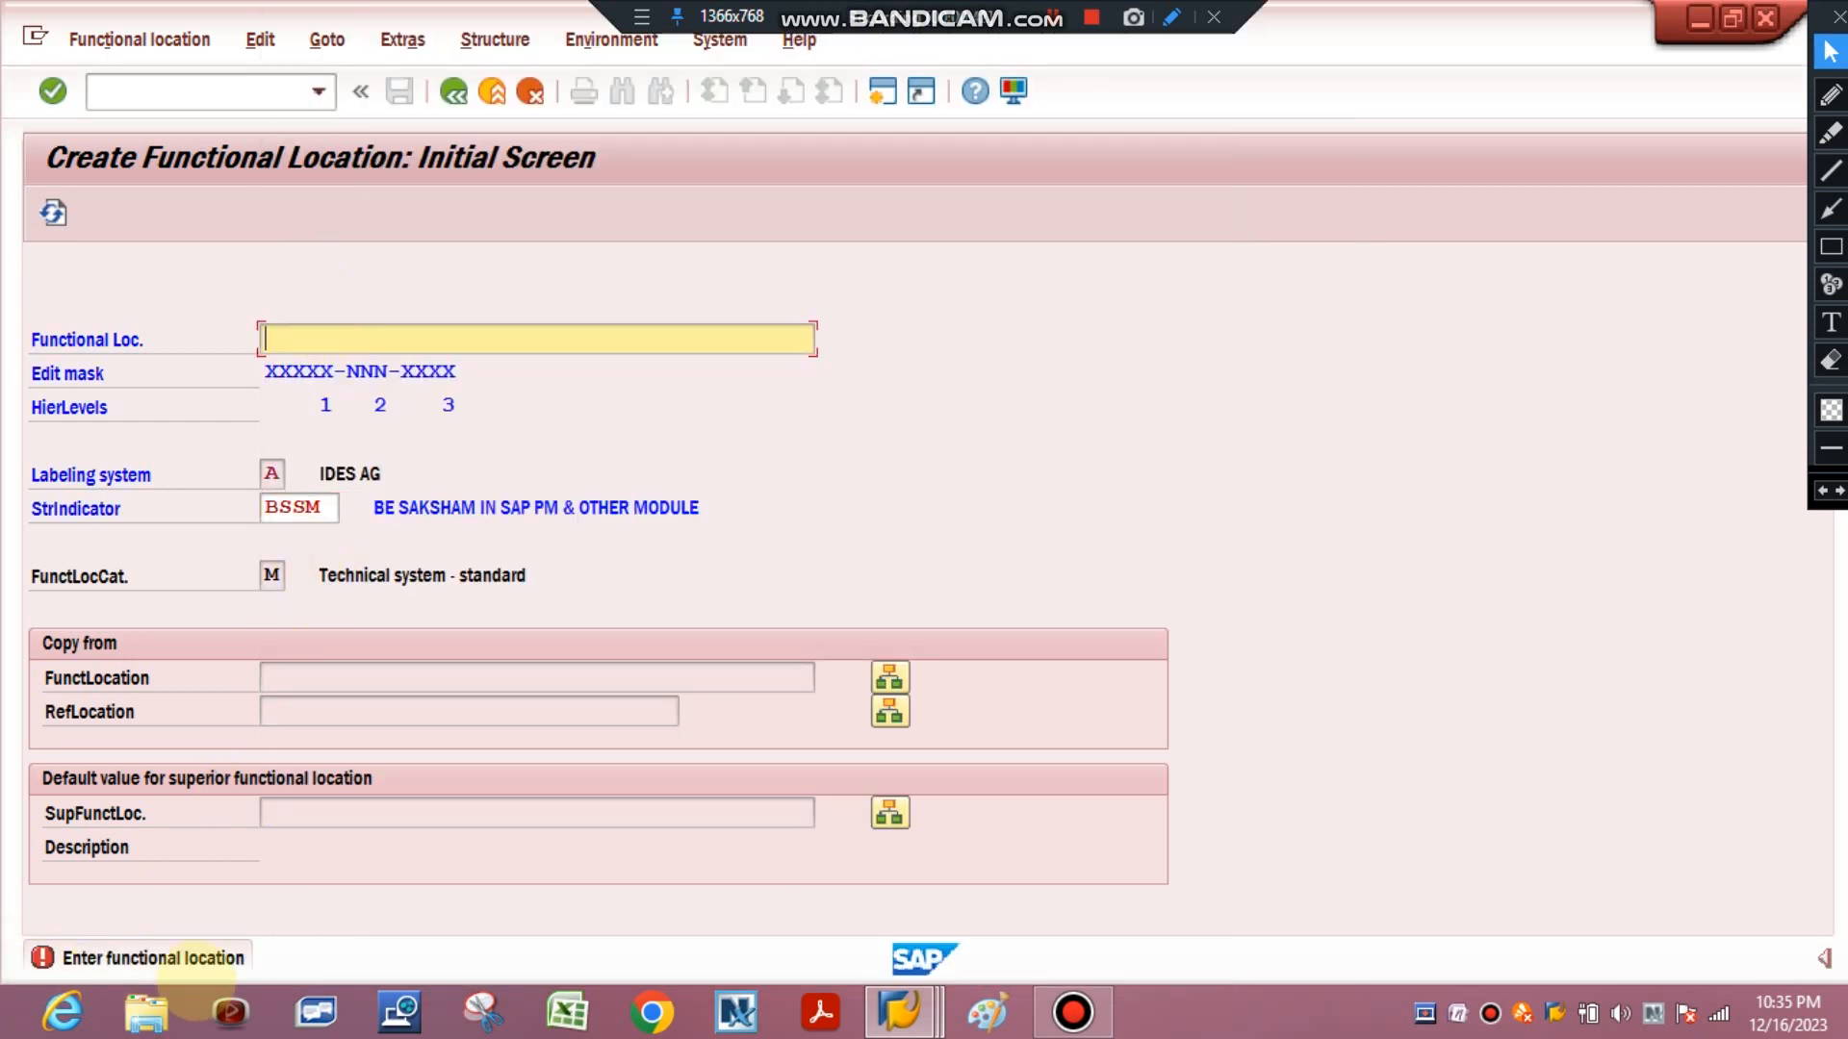
click(1831, 246)
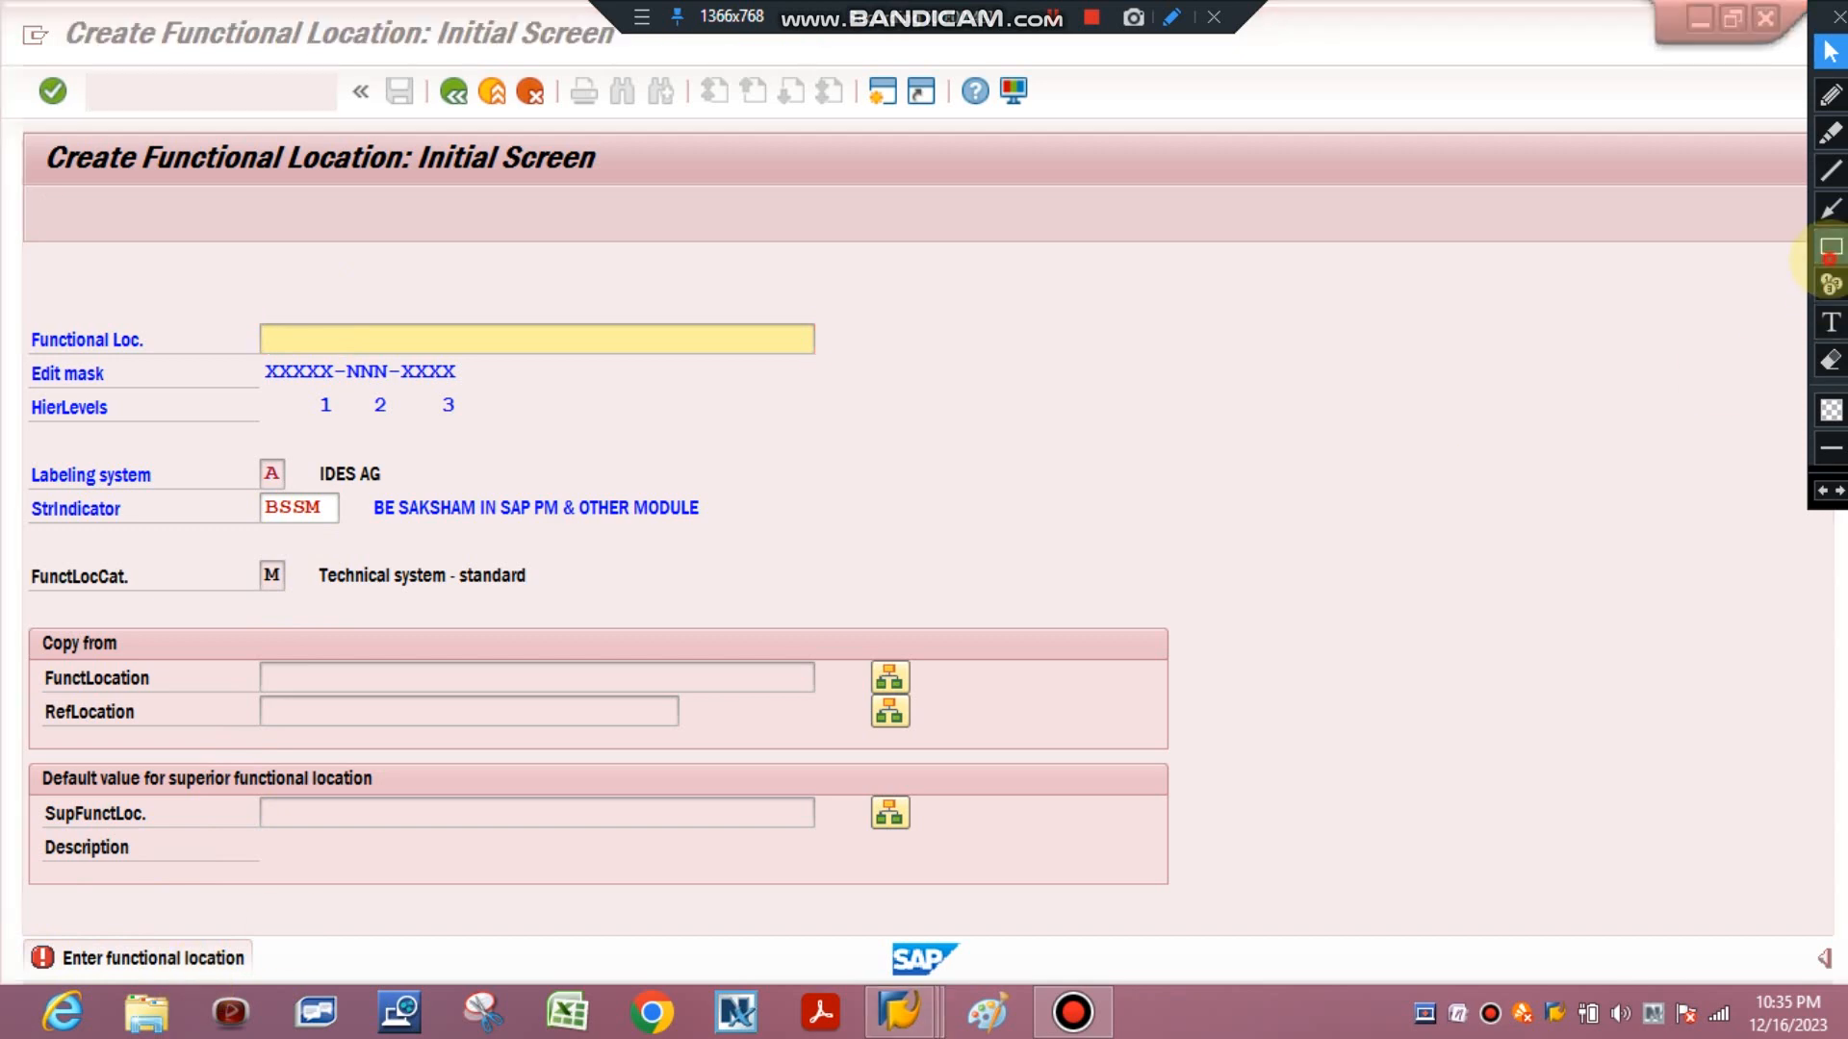
drag(21, 934, 304, 981)
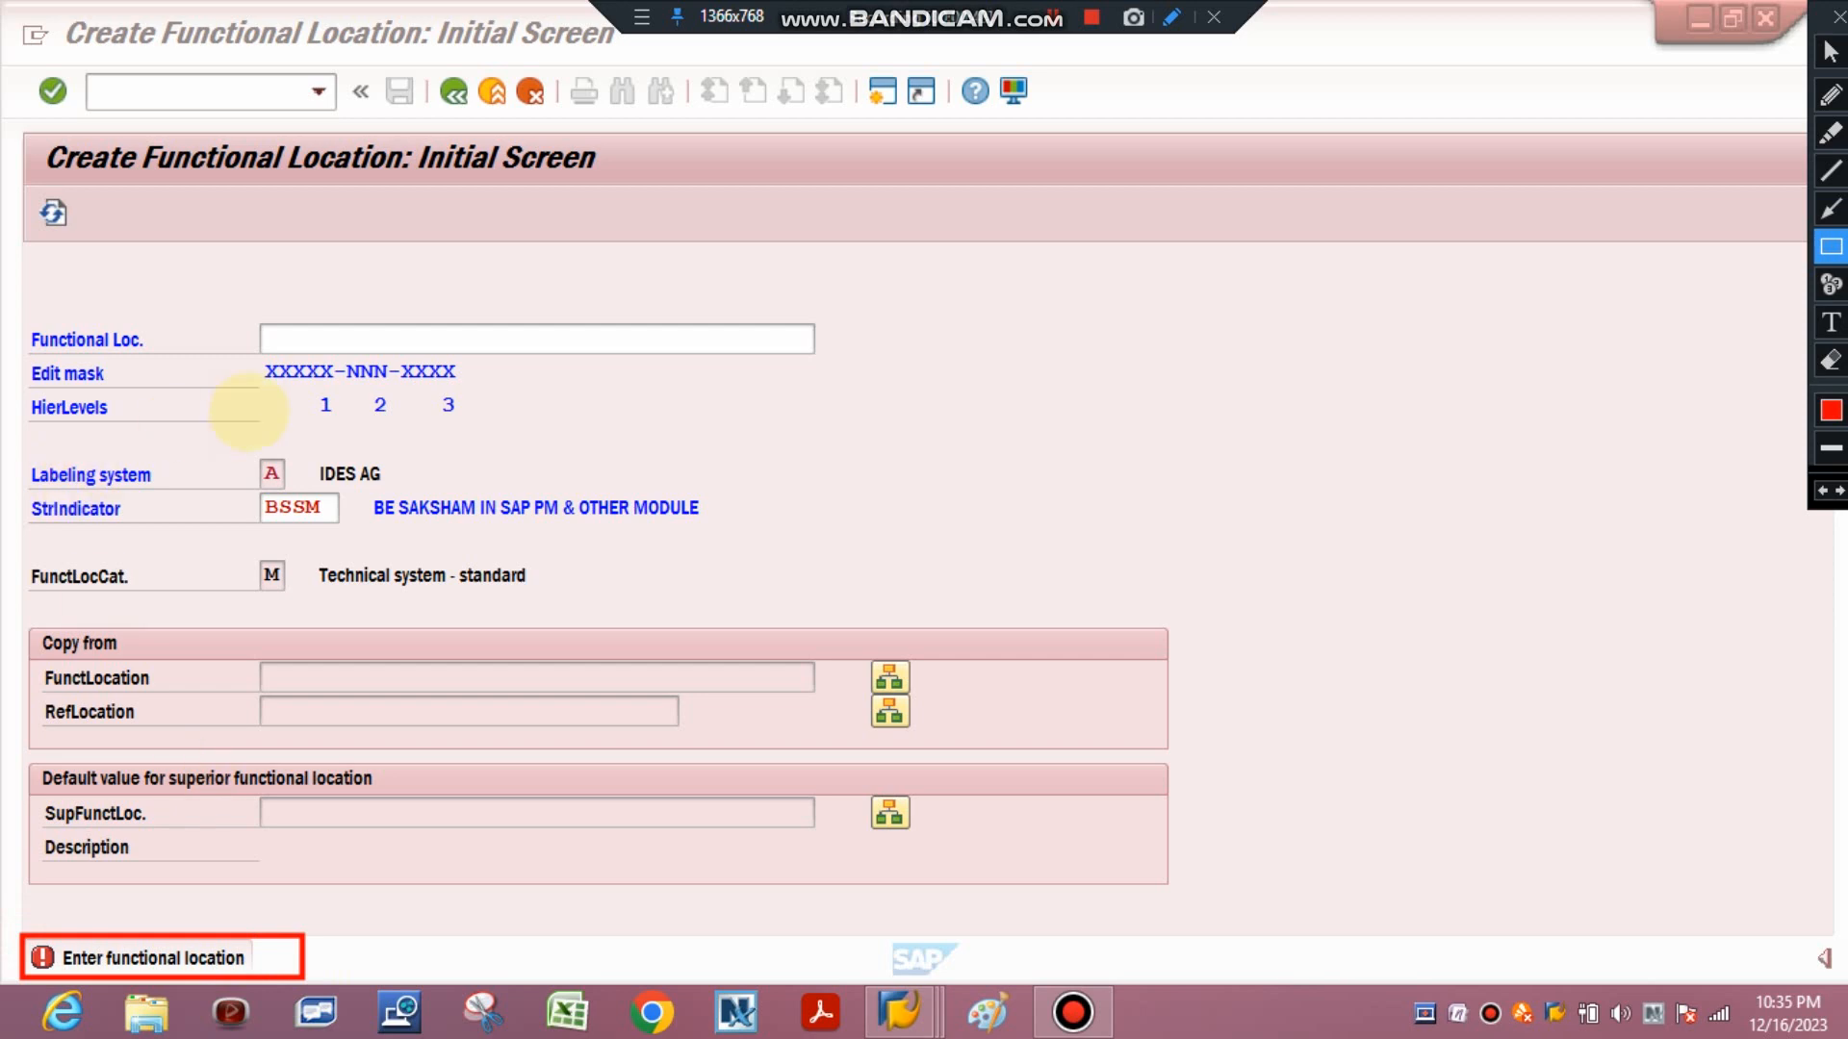
drag(258, 359, 336, 383)
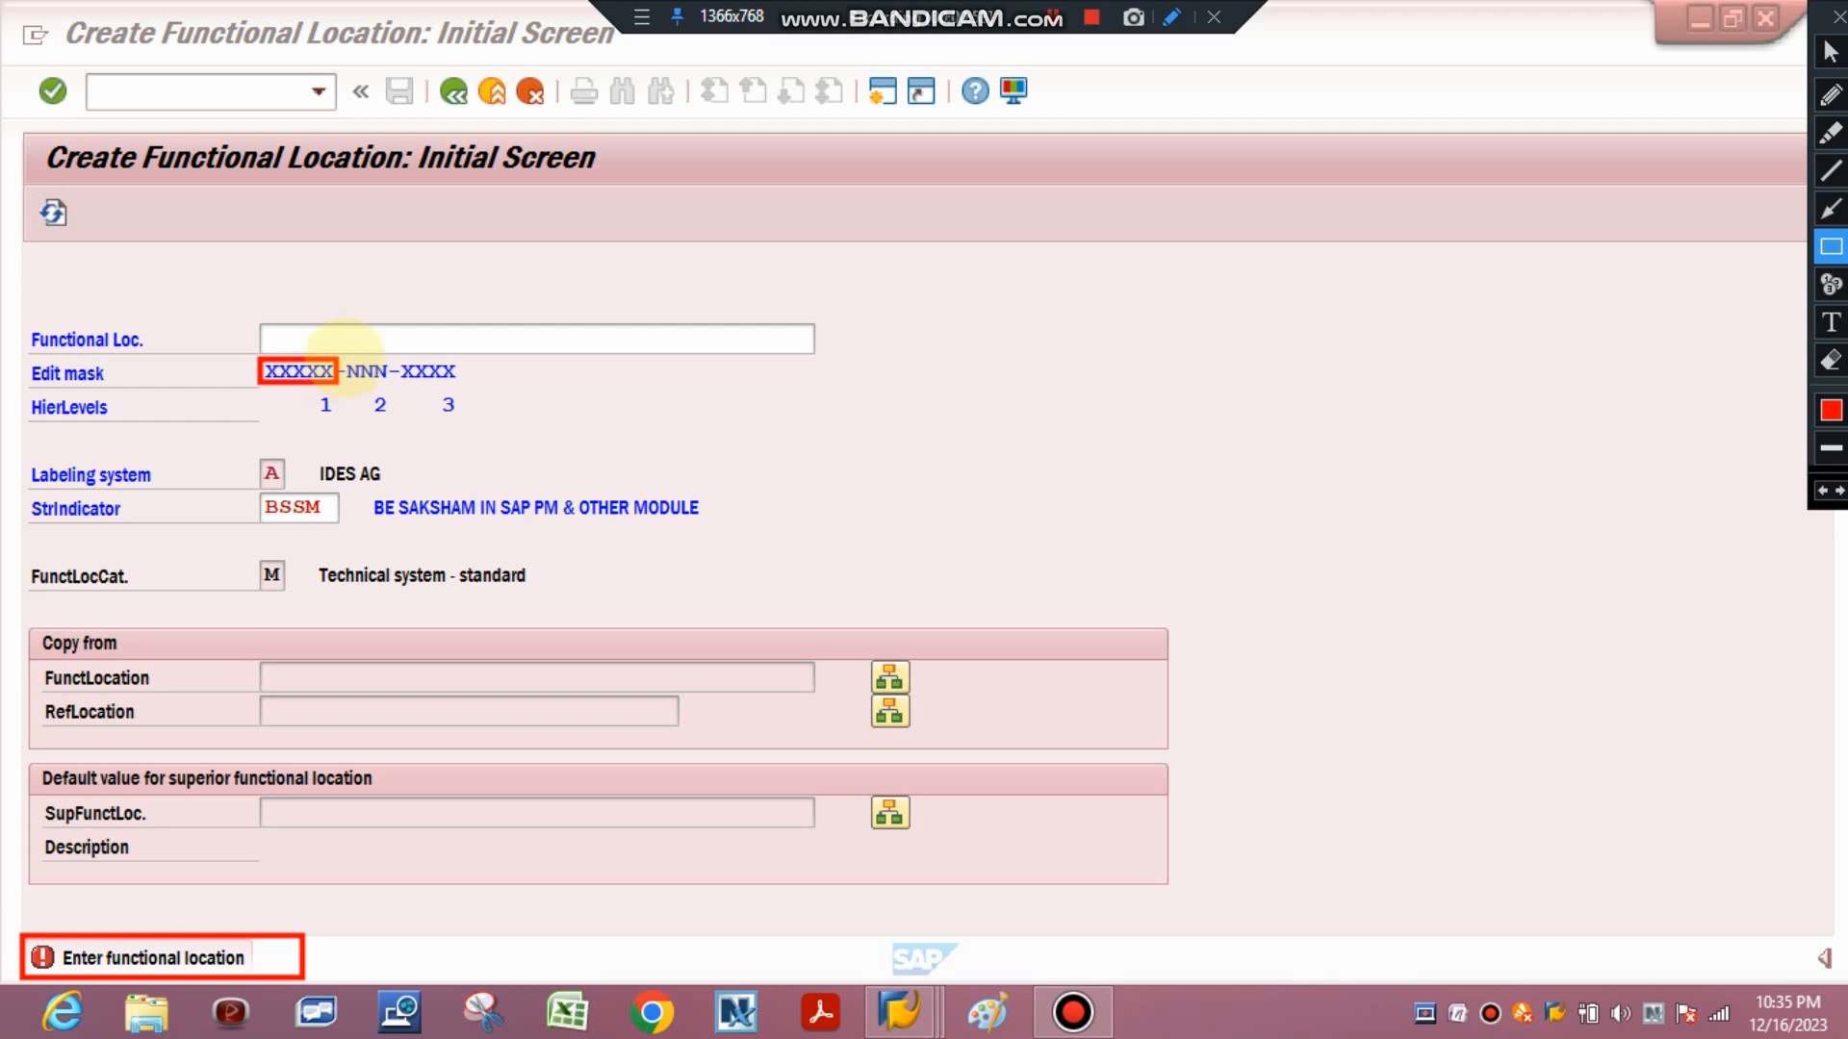
drag(342, 359, 393, 385)
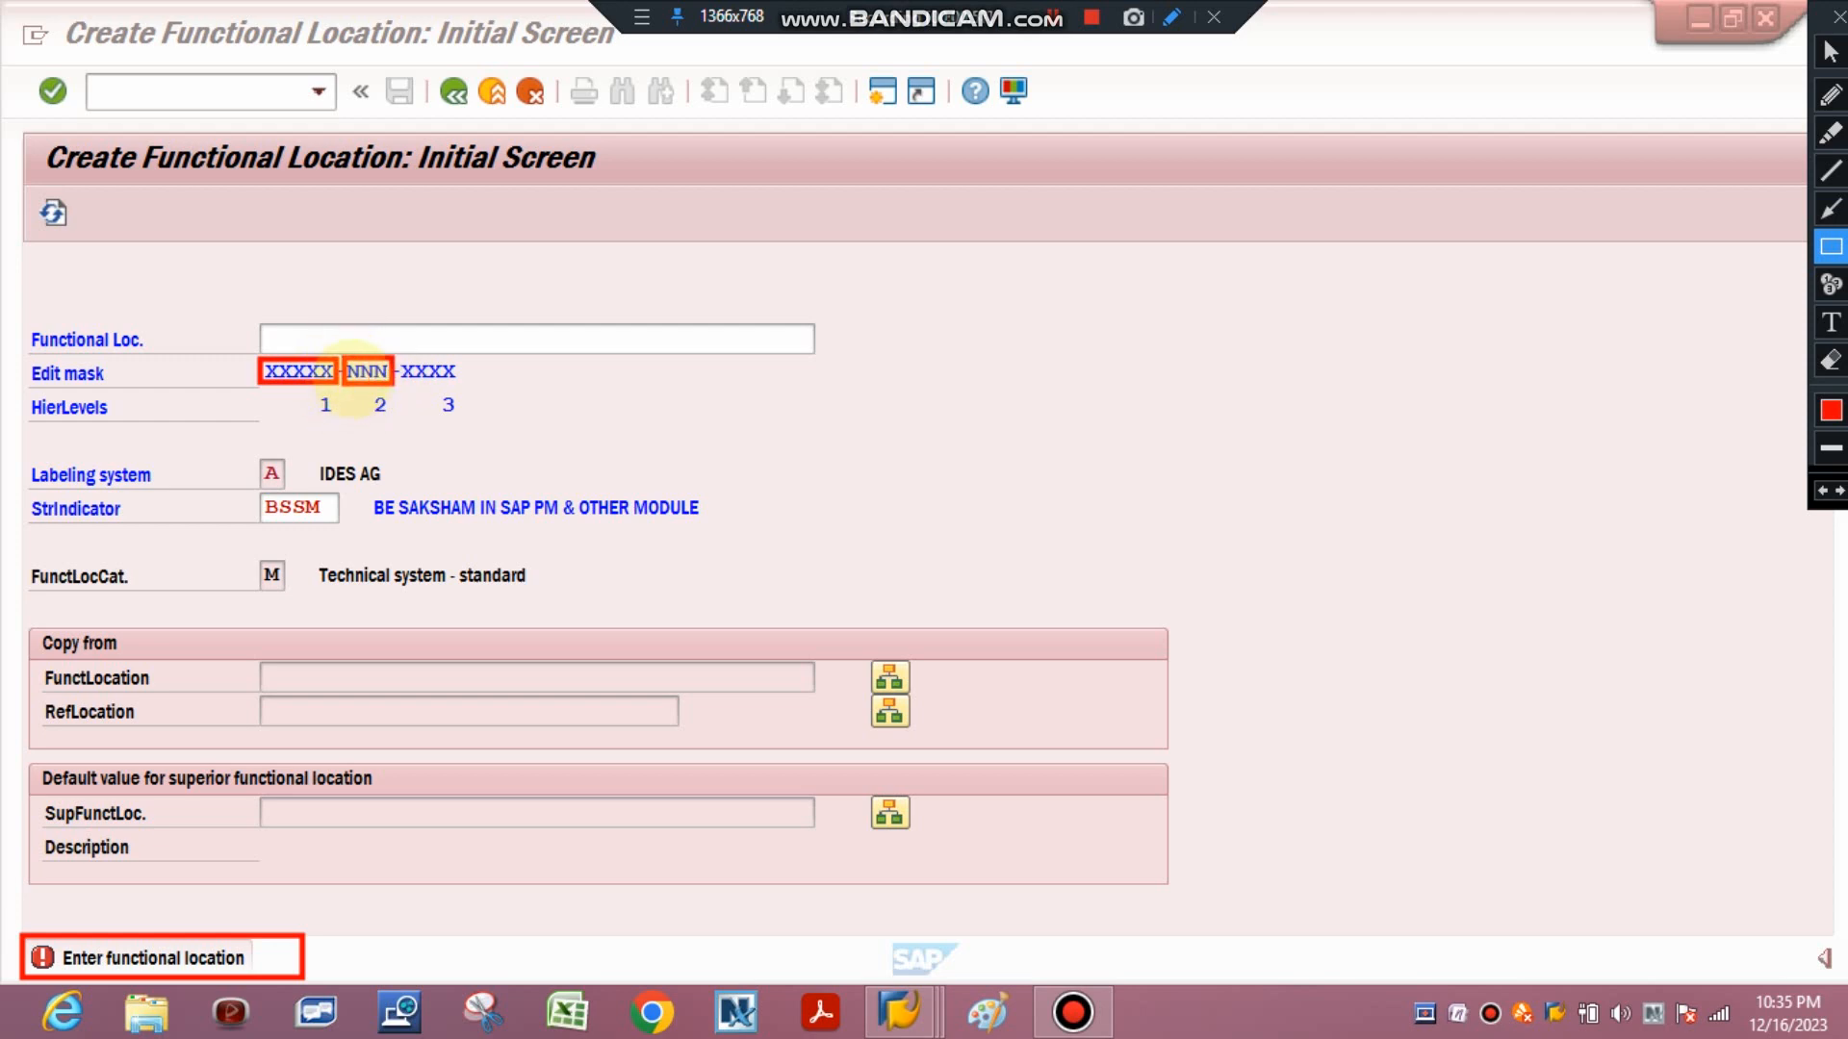
drag(401, 357, 463, 387)
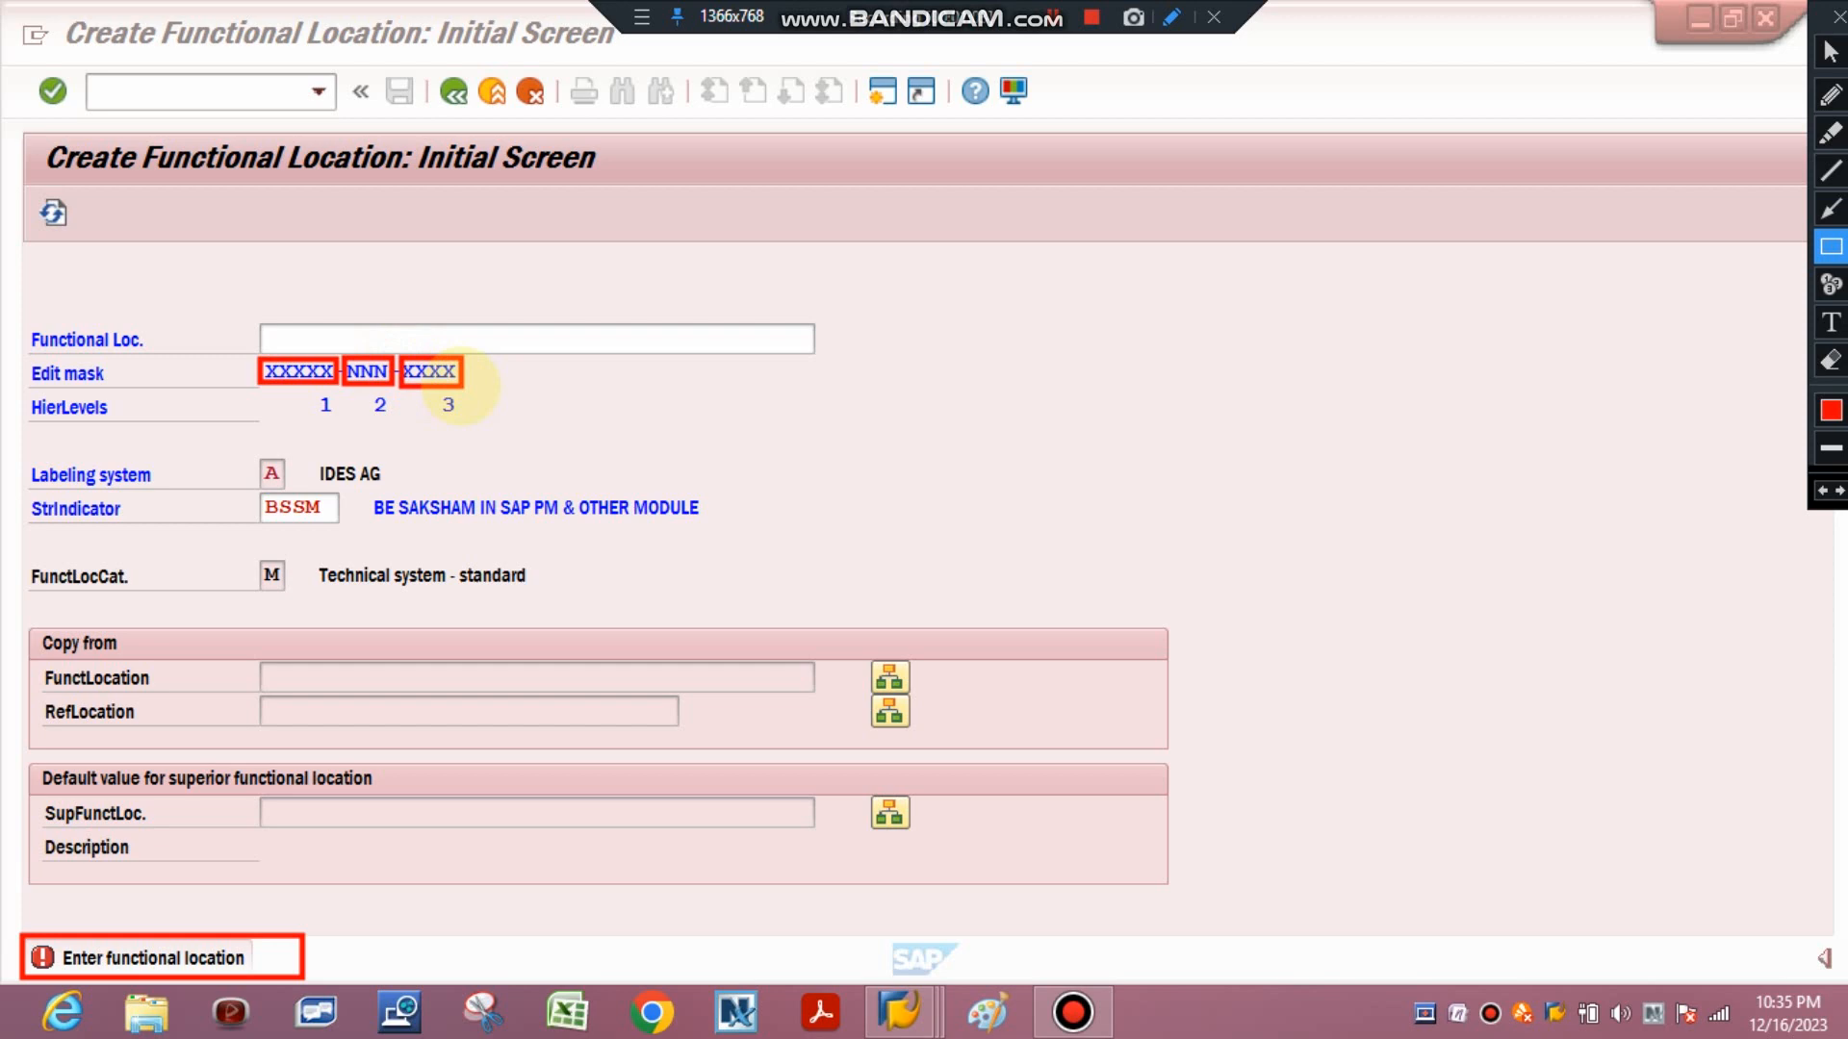
click(1830, 361)
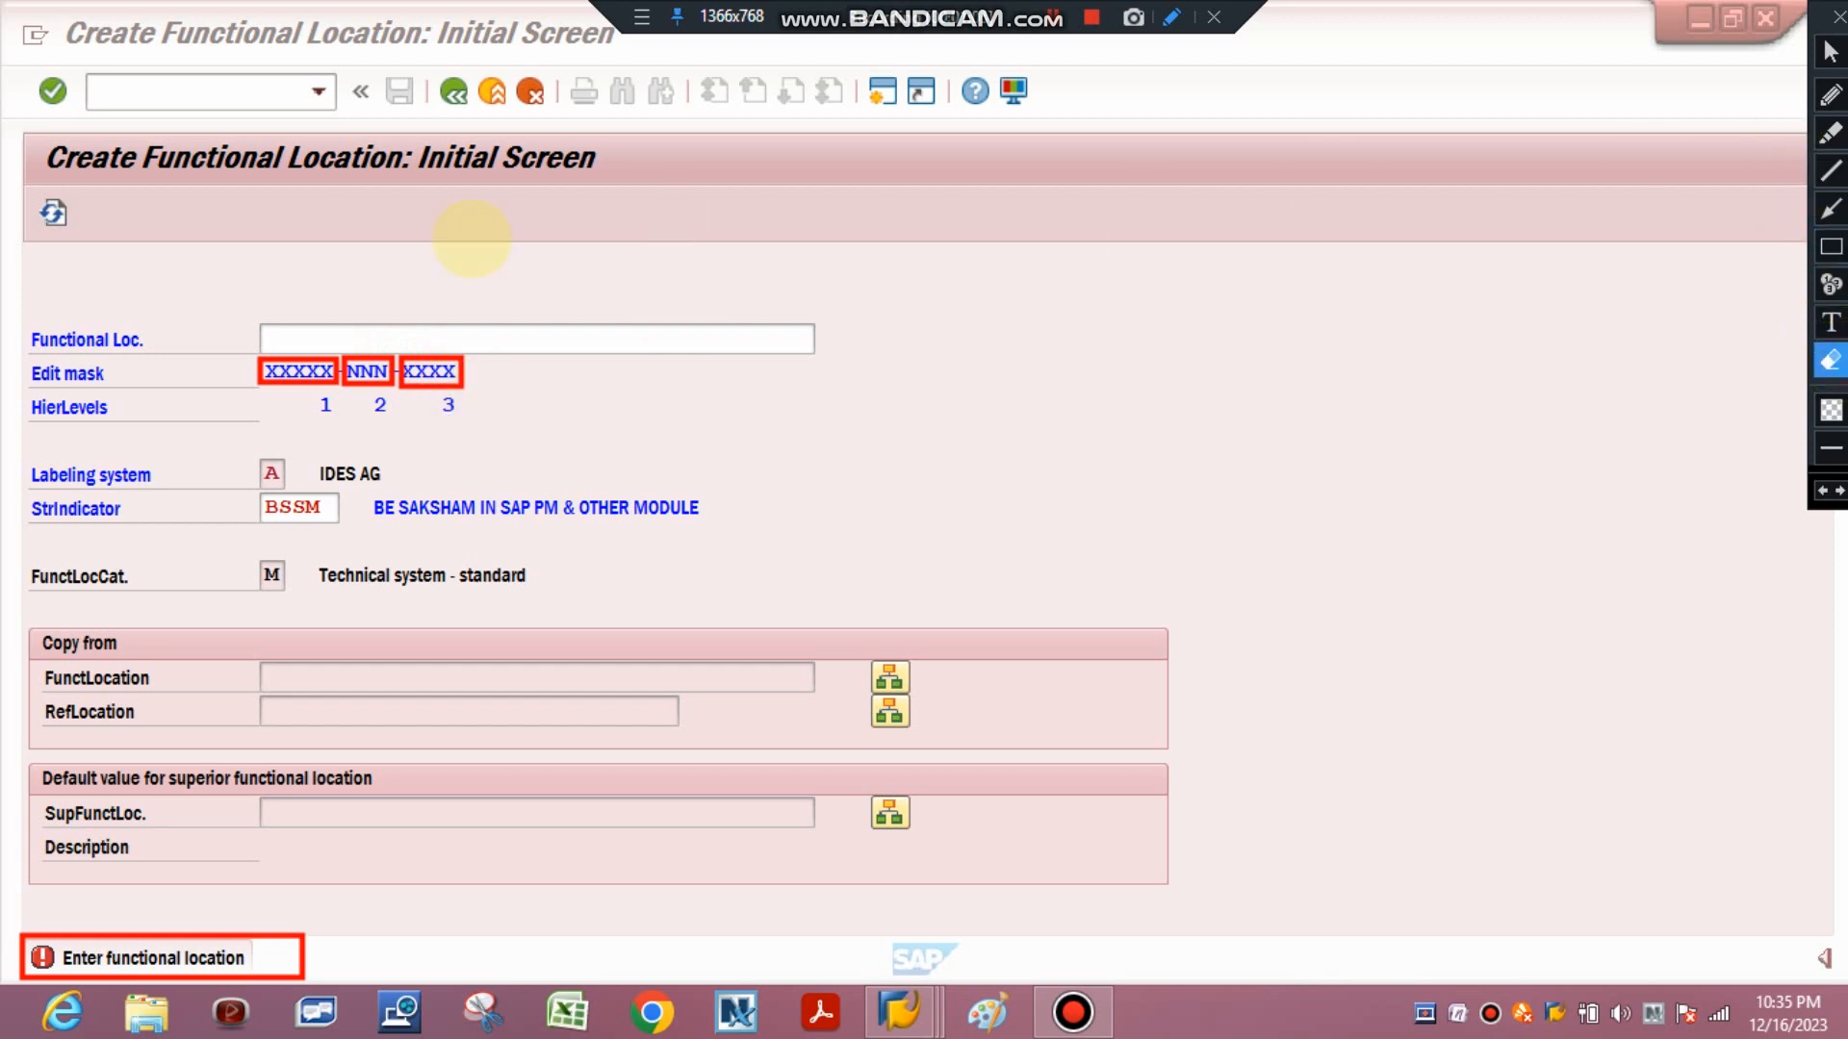
drag(211, 280, 625, 508)
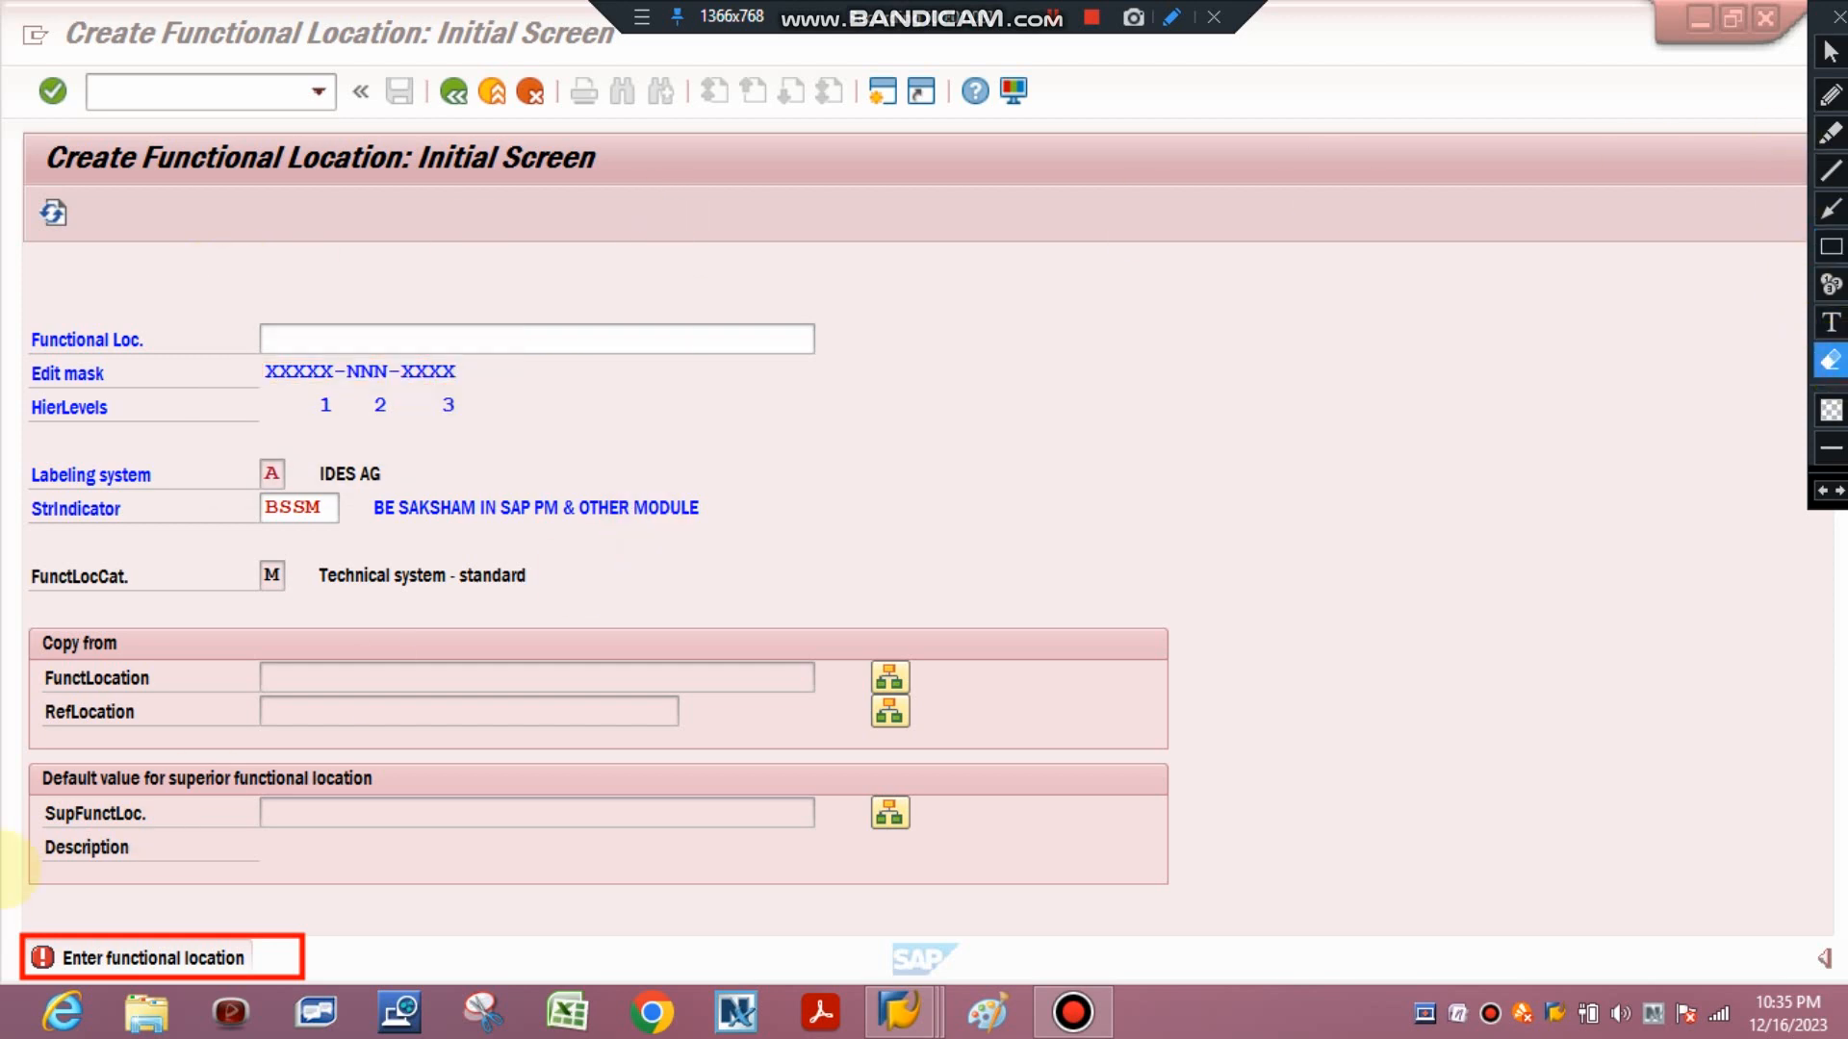
drag(4, 871, 405, 1020)
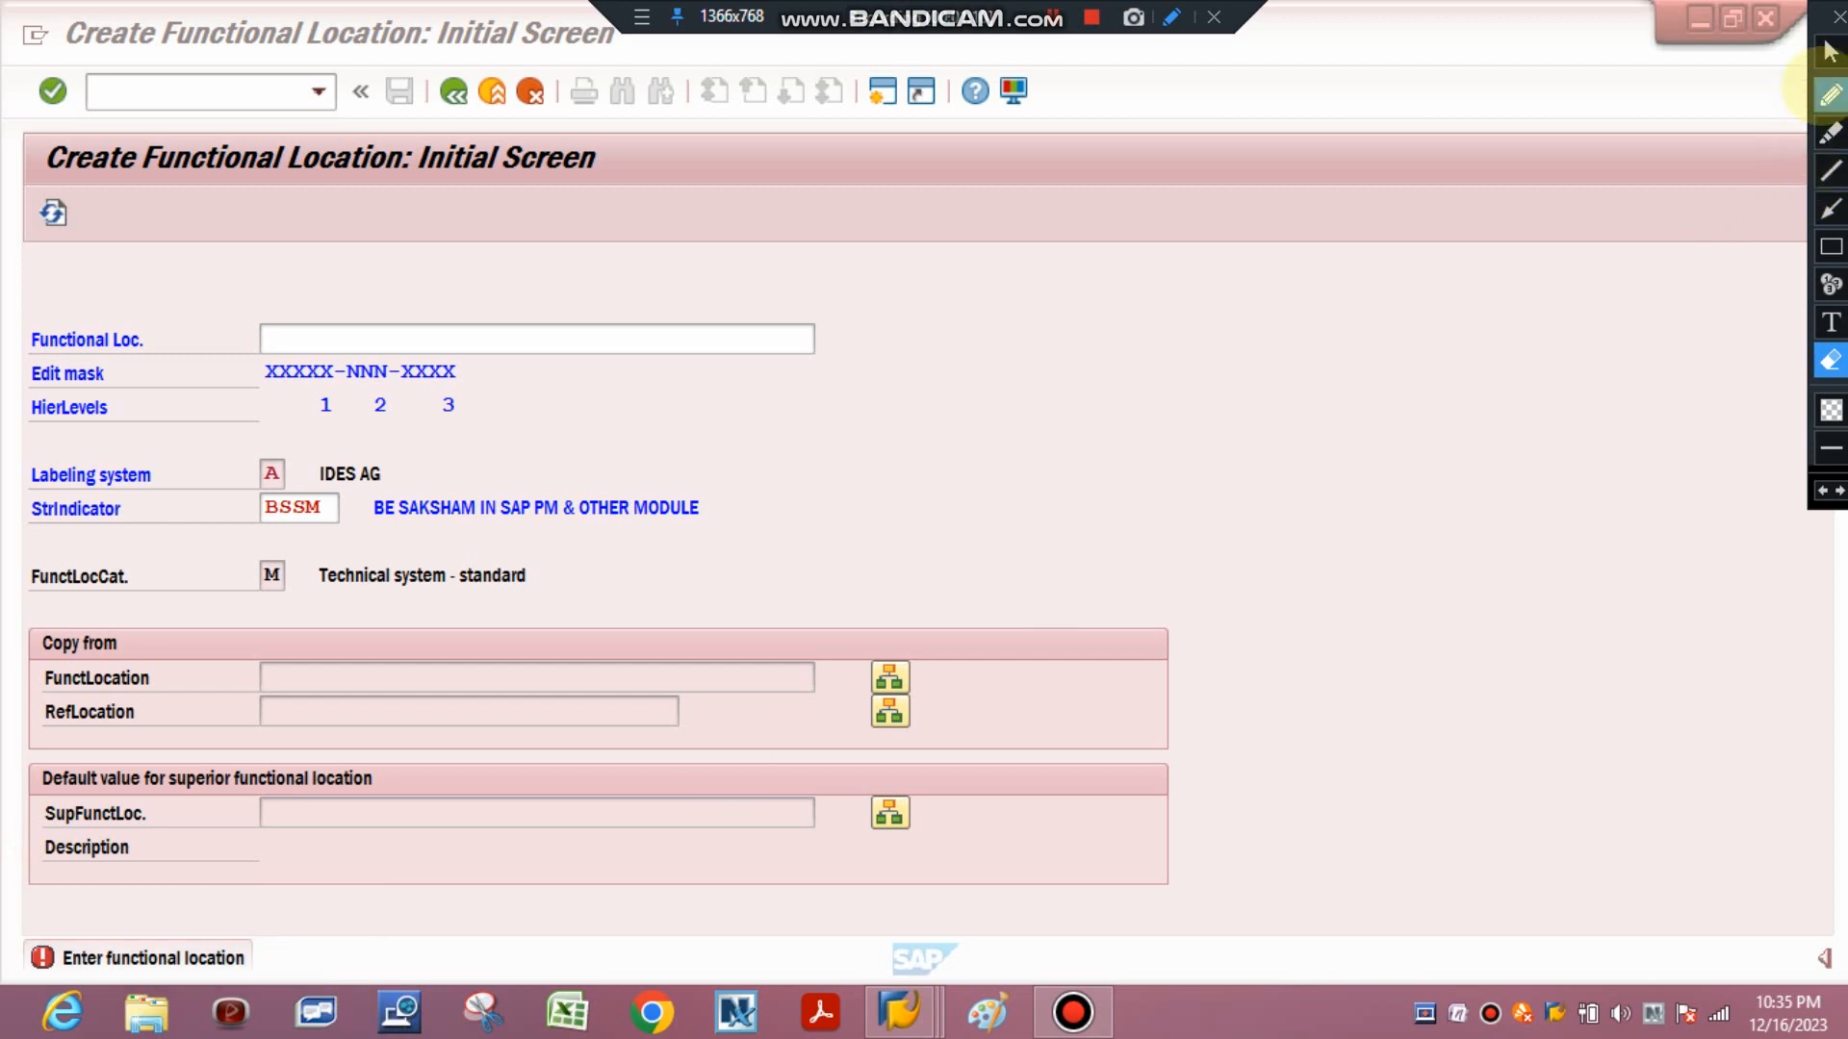
click(1830, 51)
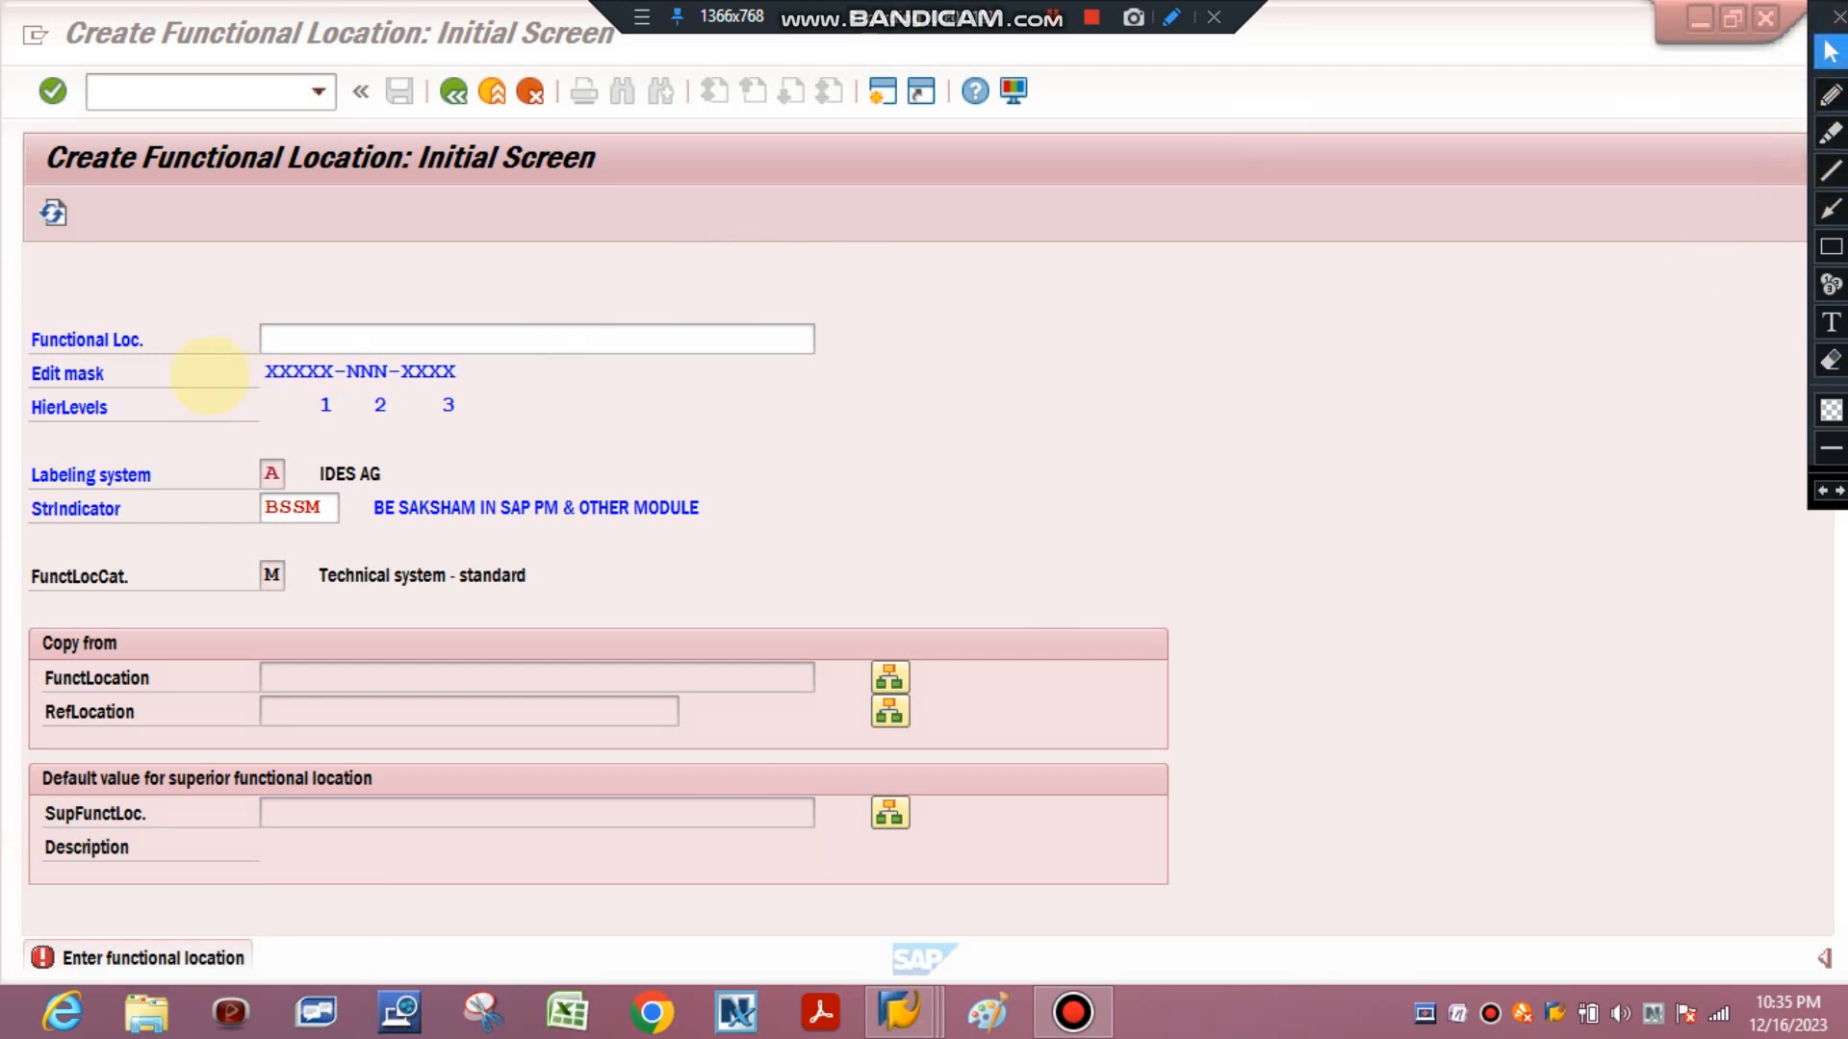
Enter functional location PLANT-001-PACK on the initial screen and continue to the master data.
click(292, 336)
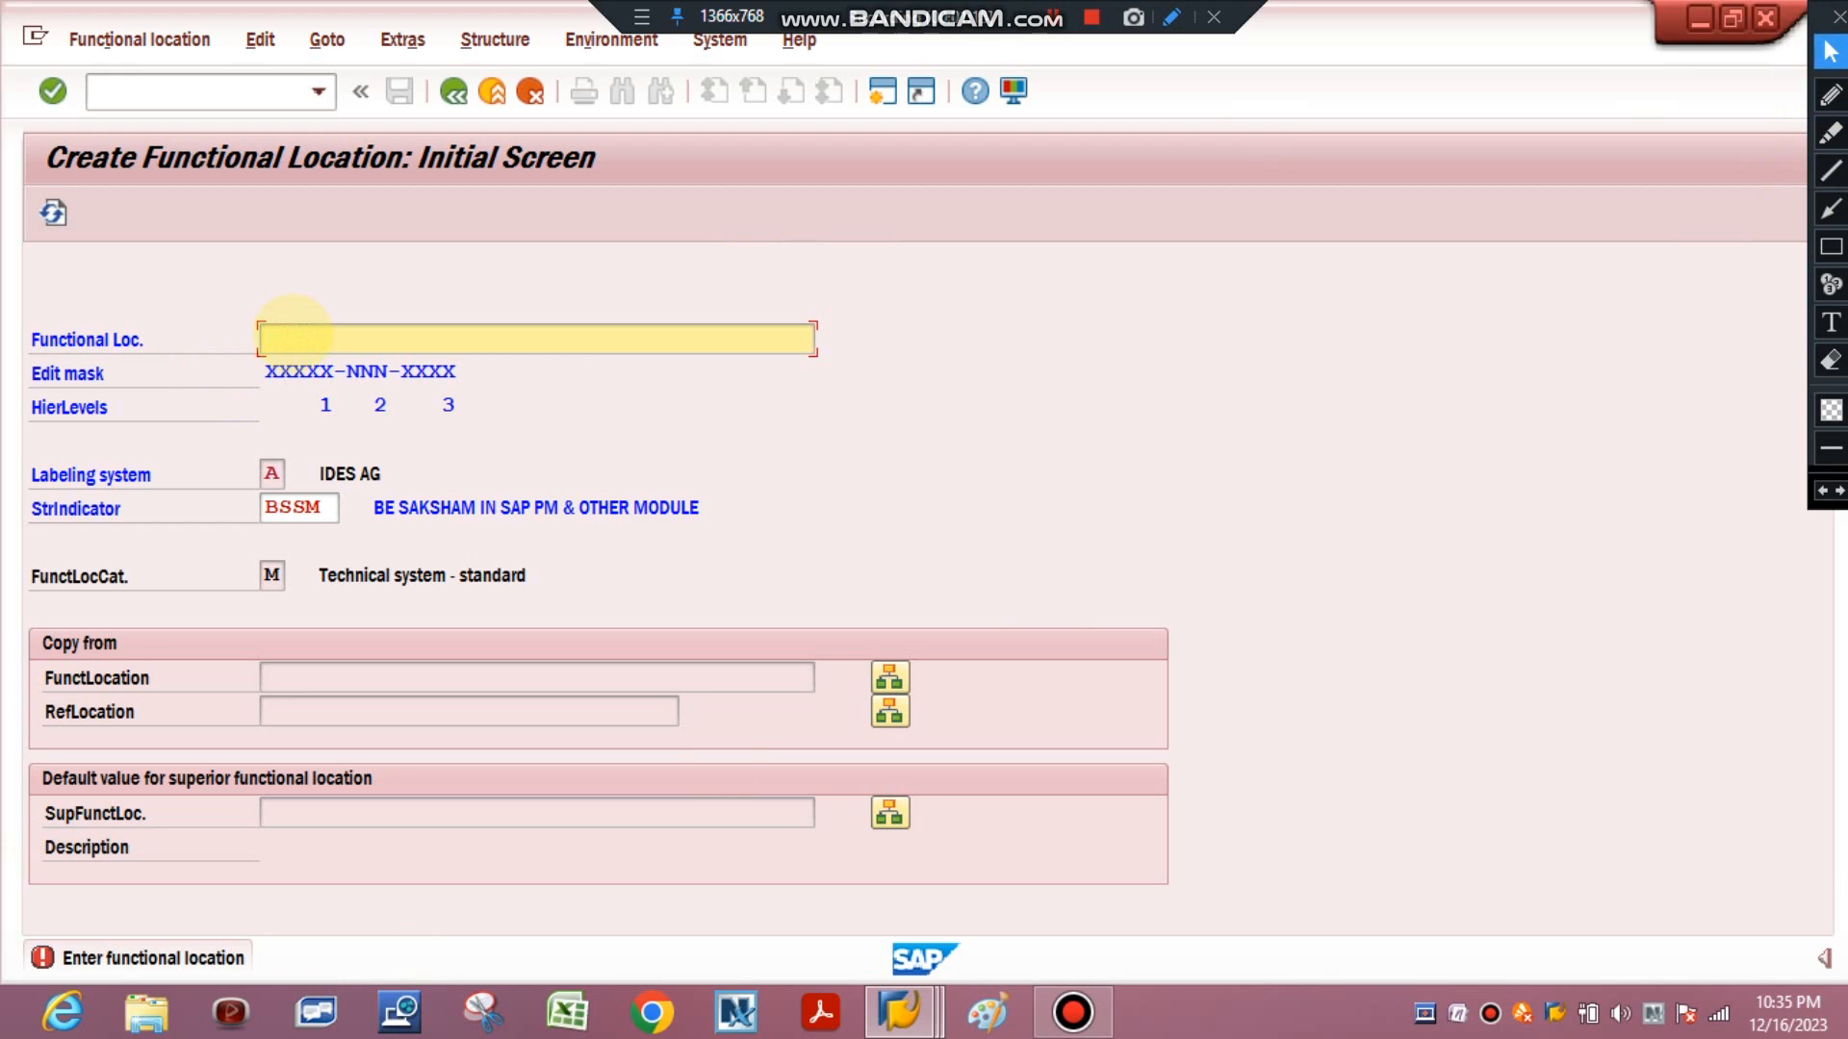
text(PLANT)
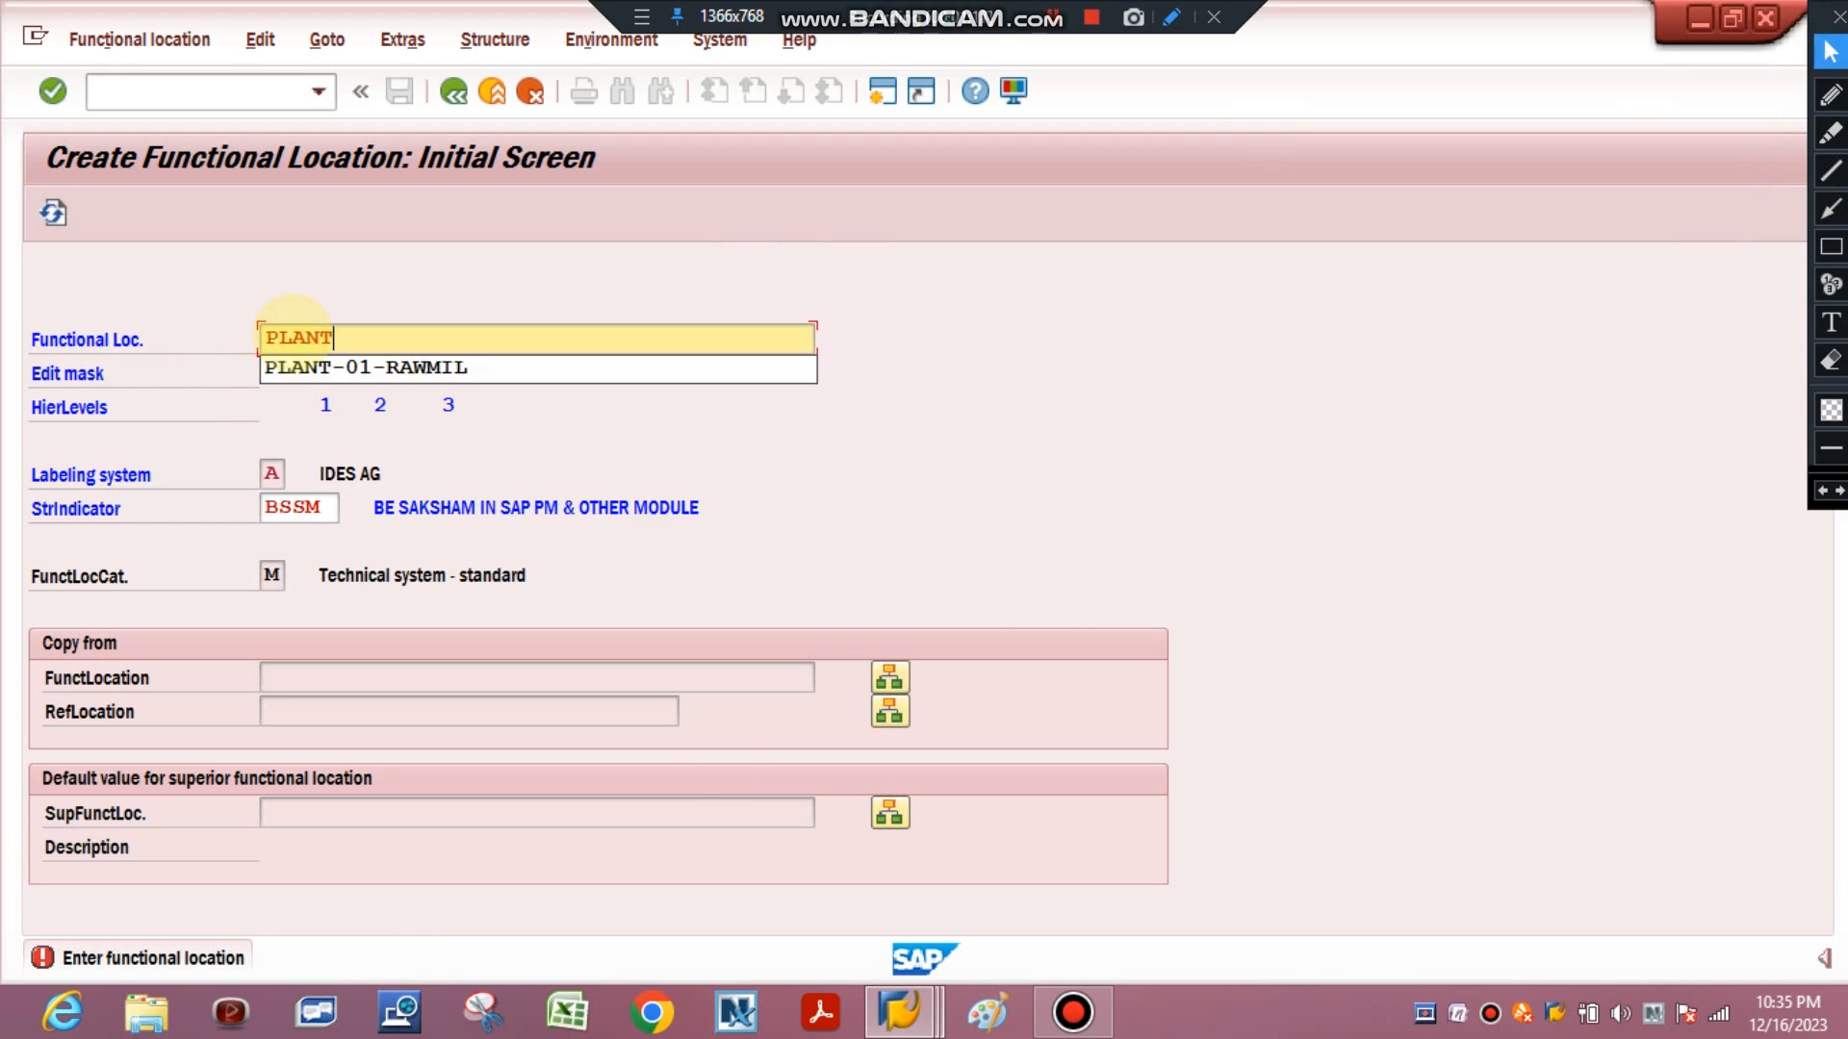
text(-)
click(404, 473)
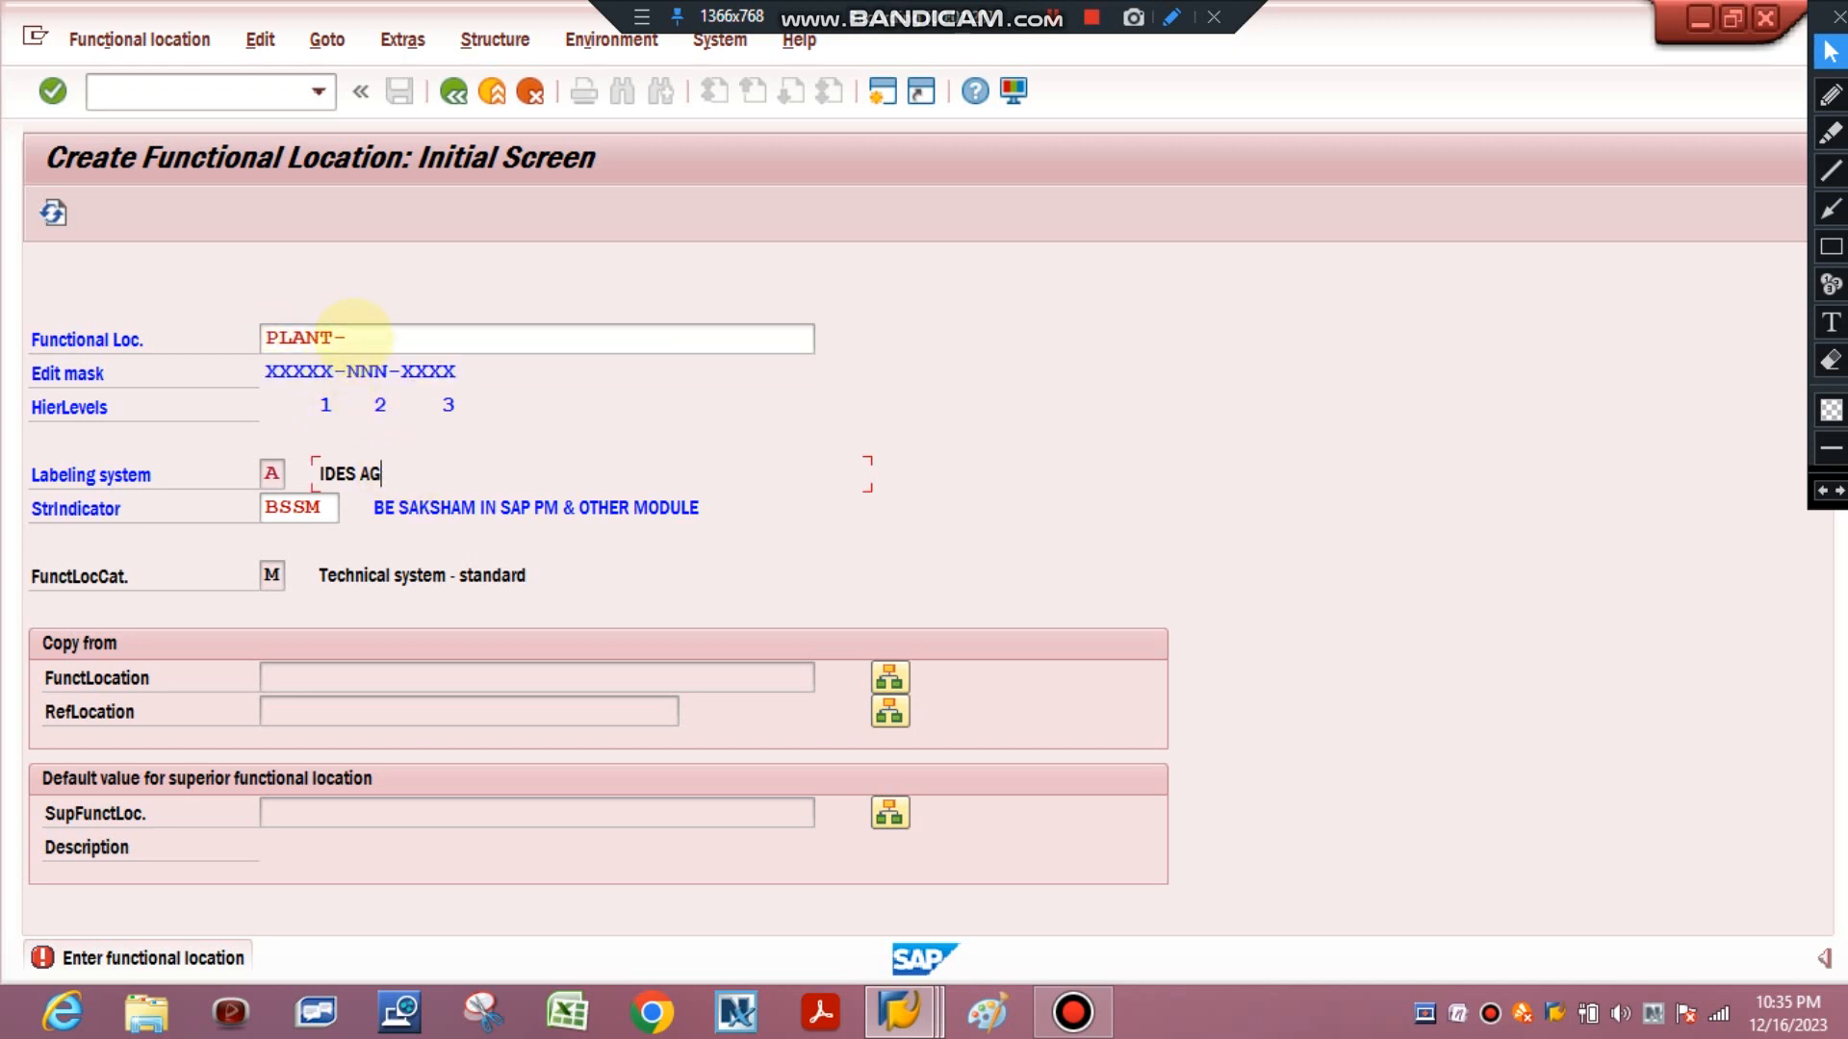
click(353, 337)
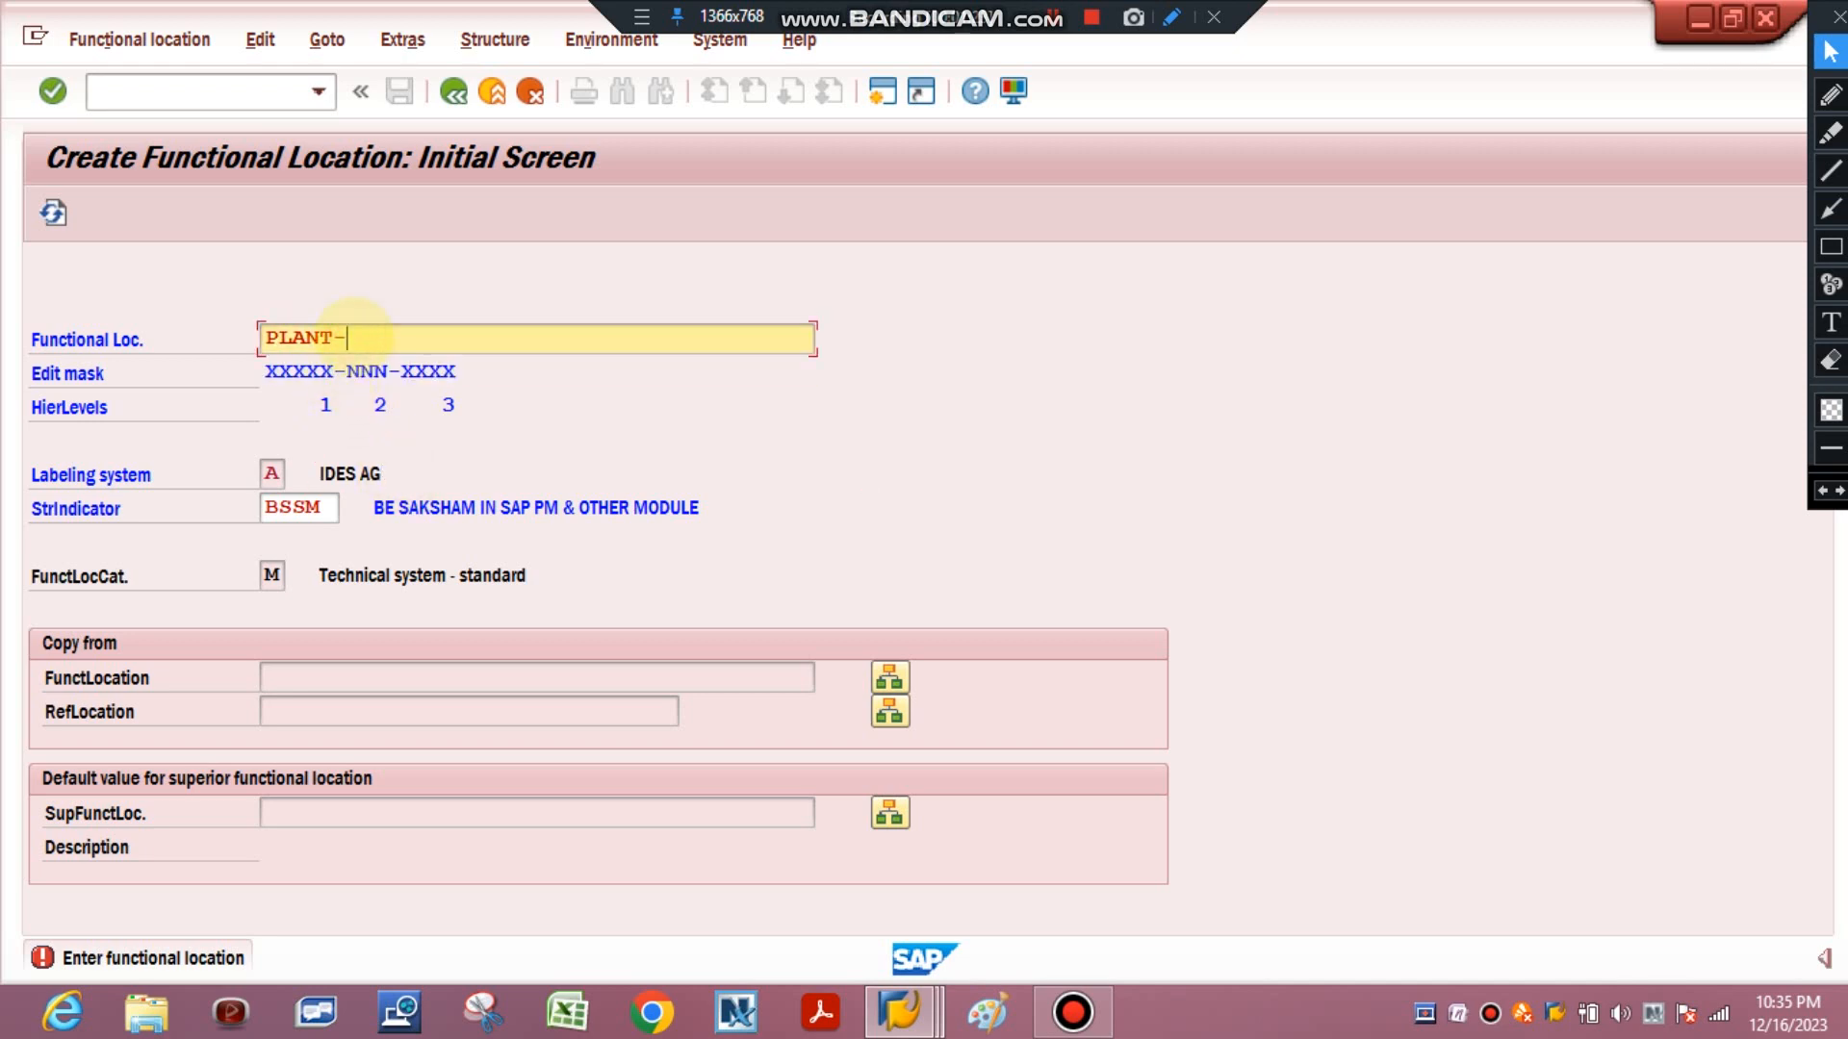
text(001-PACK)
key(Return)
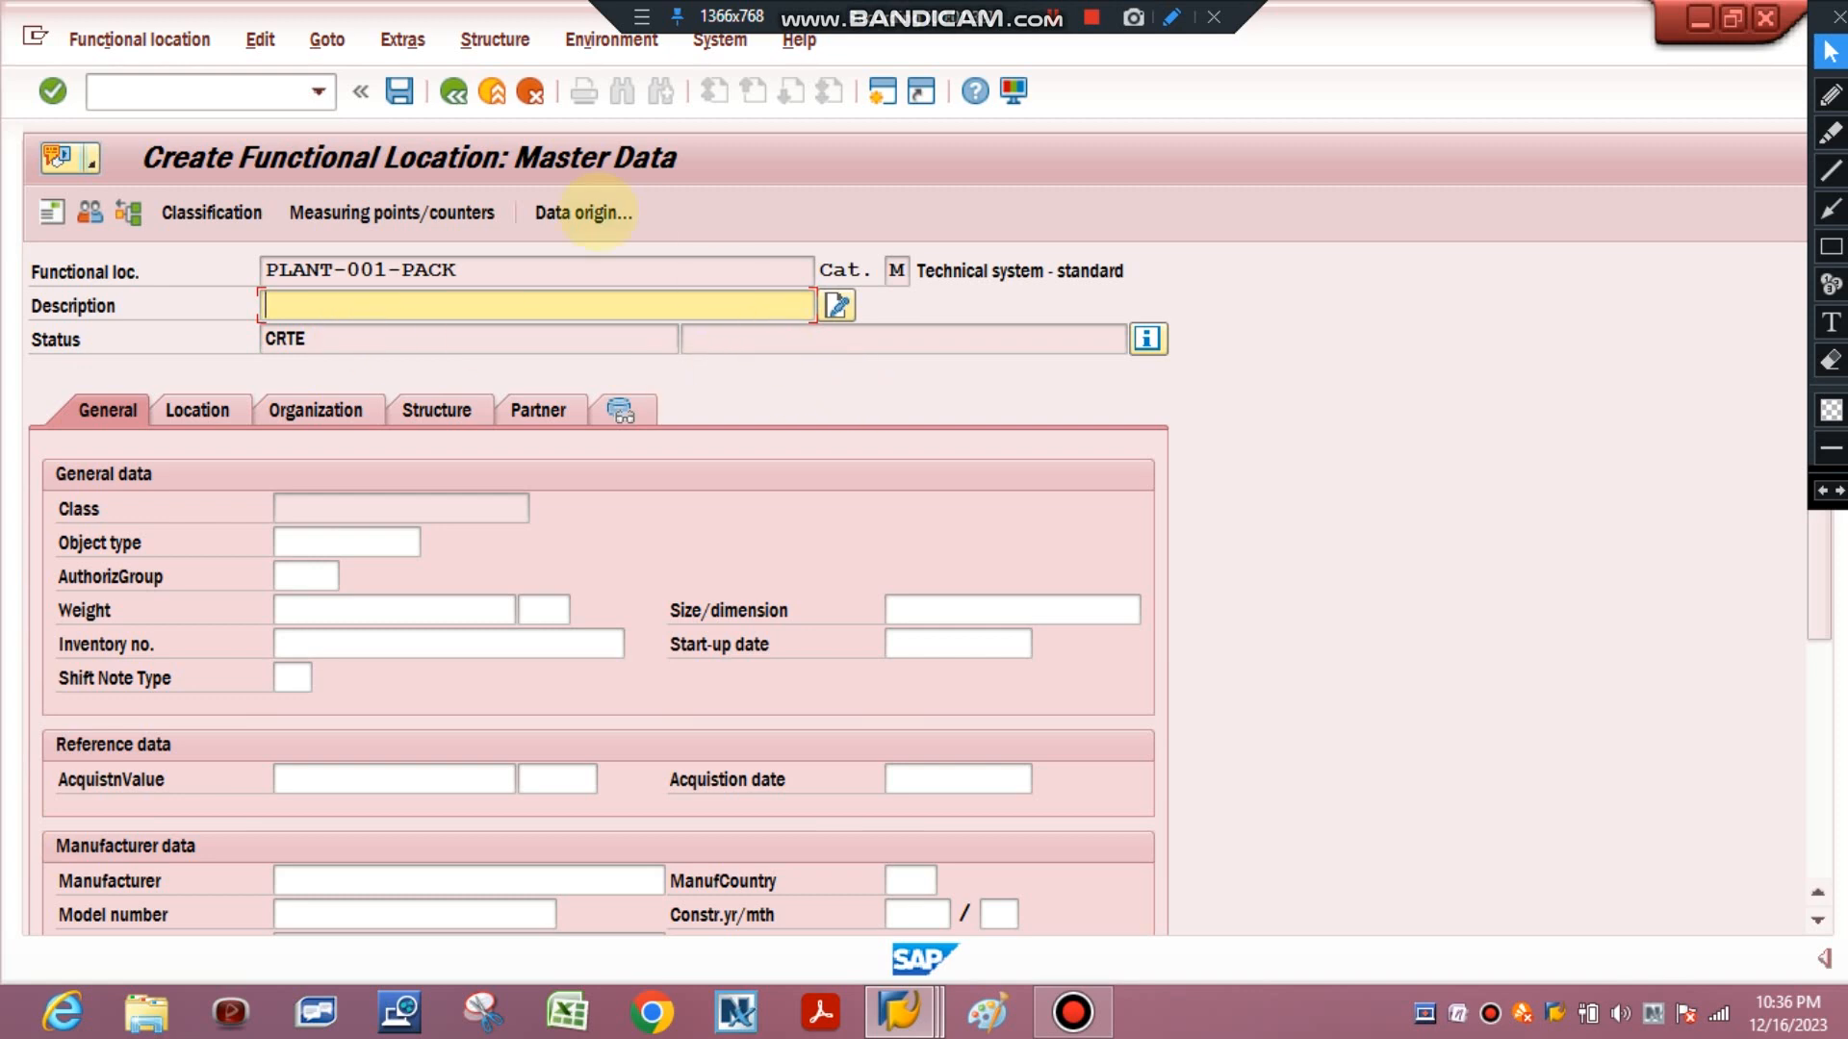
Enter the description PLANT 1 PACKING HOUSE and the start-up date 16.12.2023.
click(453, 313)
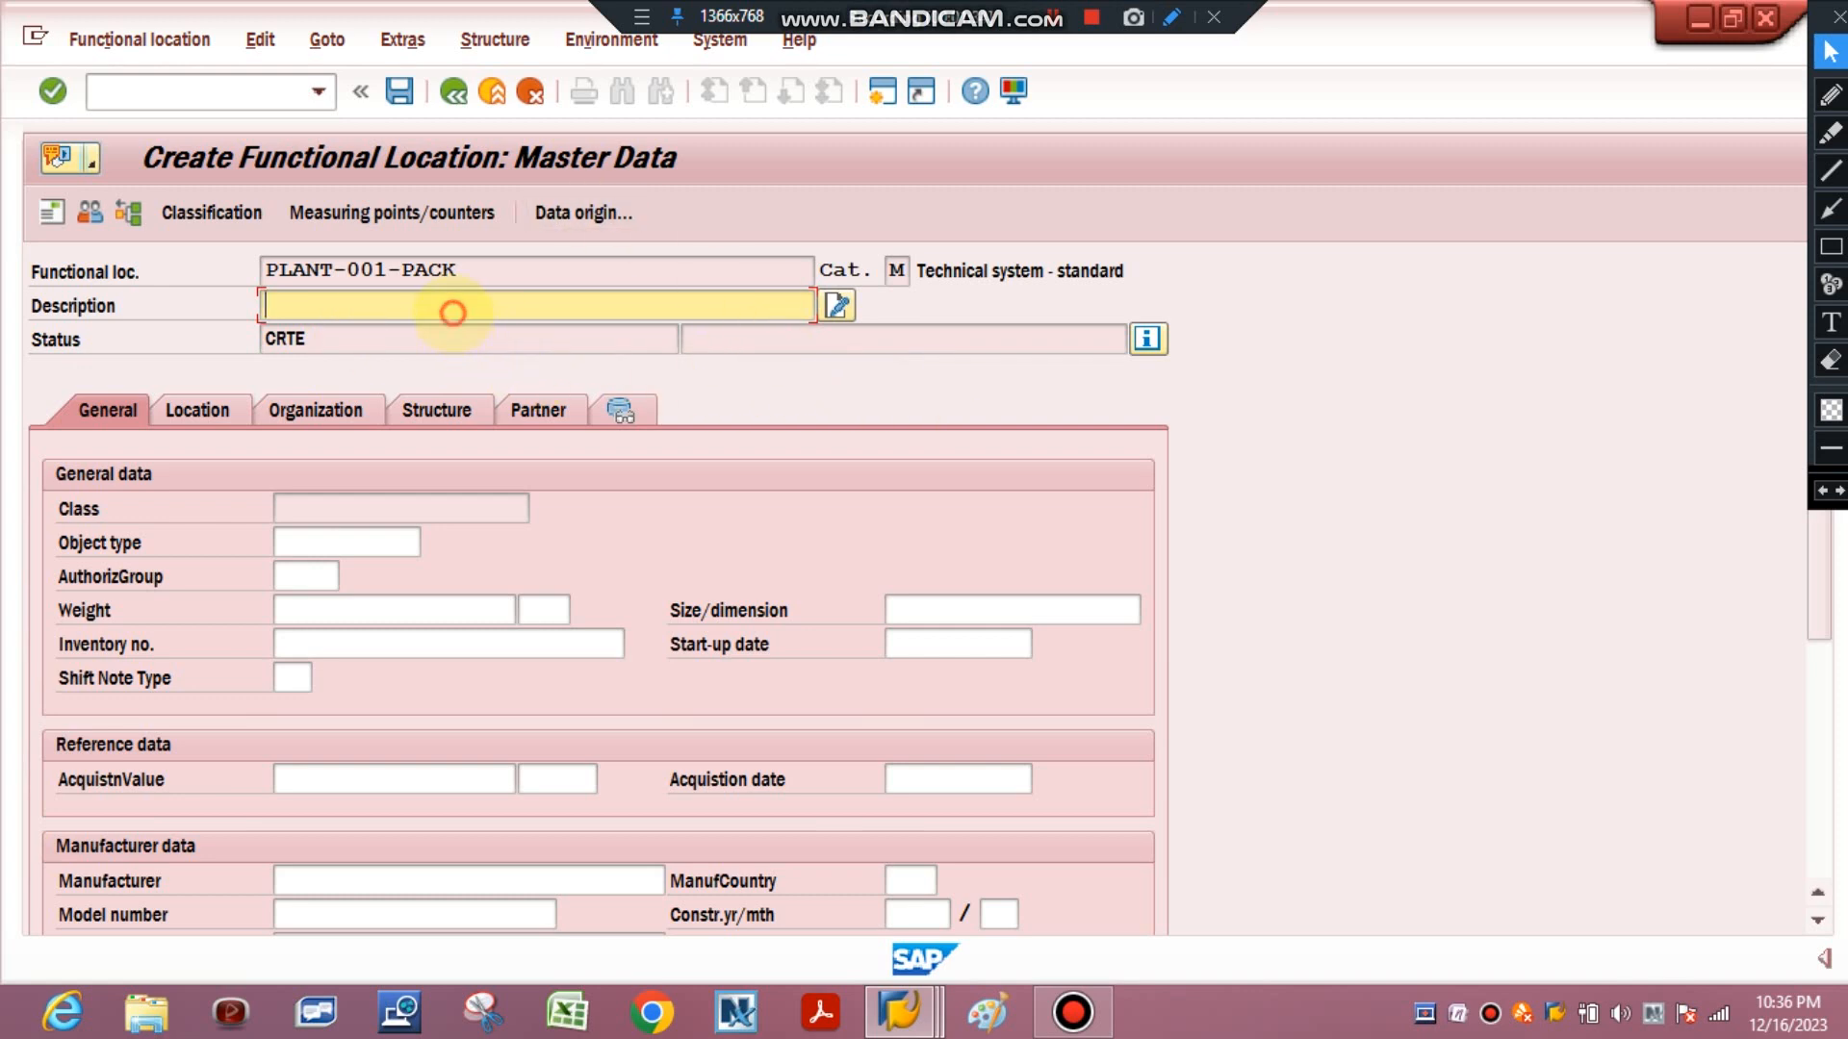
text(PLANT 1 PACKIN)
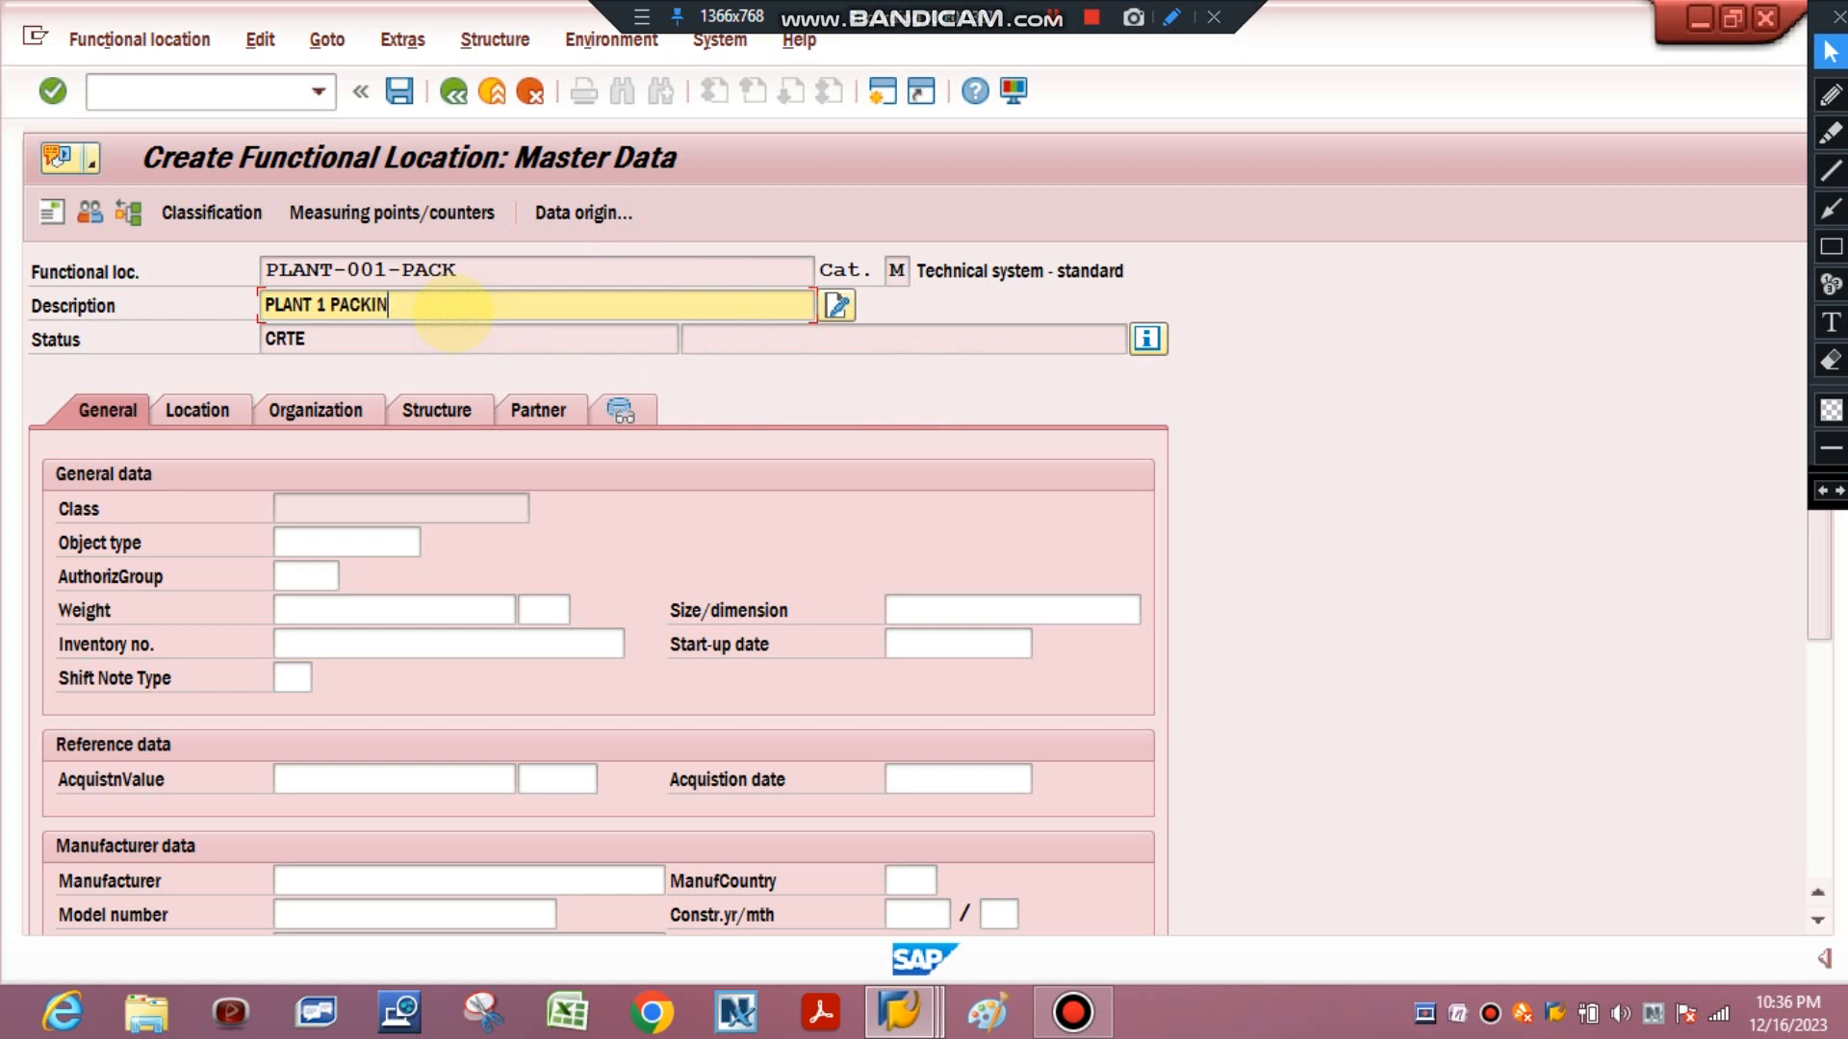
text(G HOUSE)
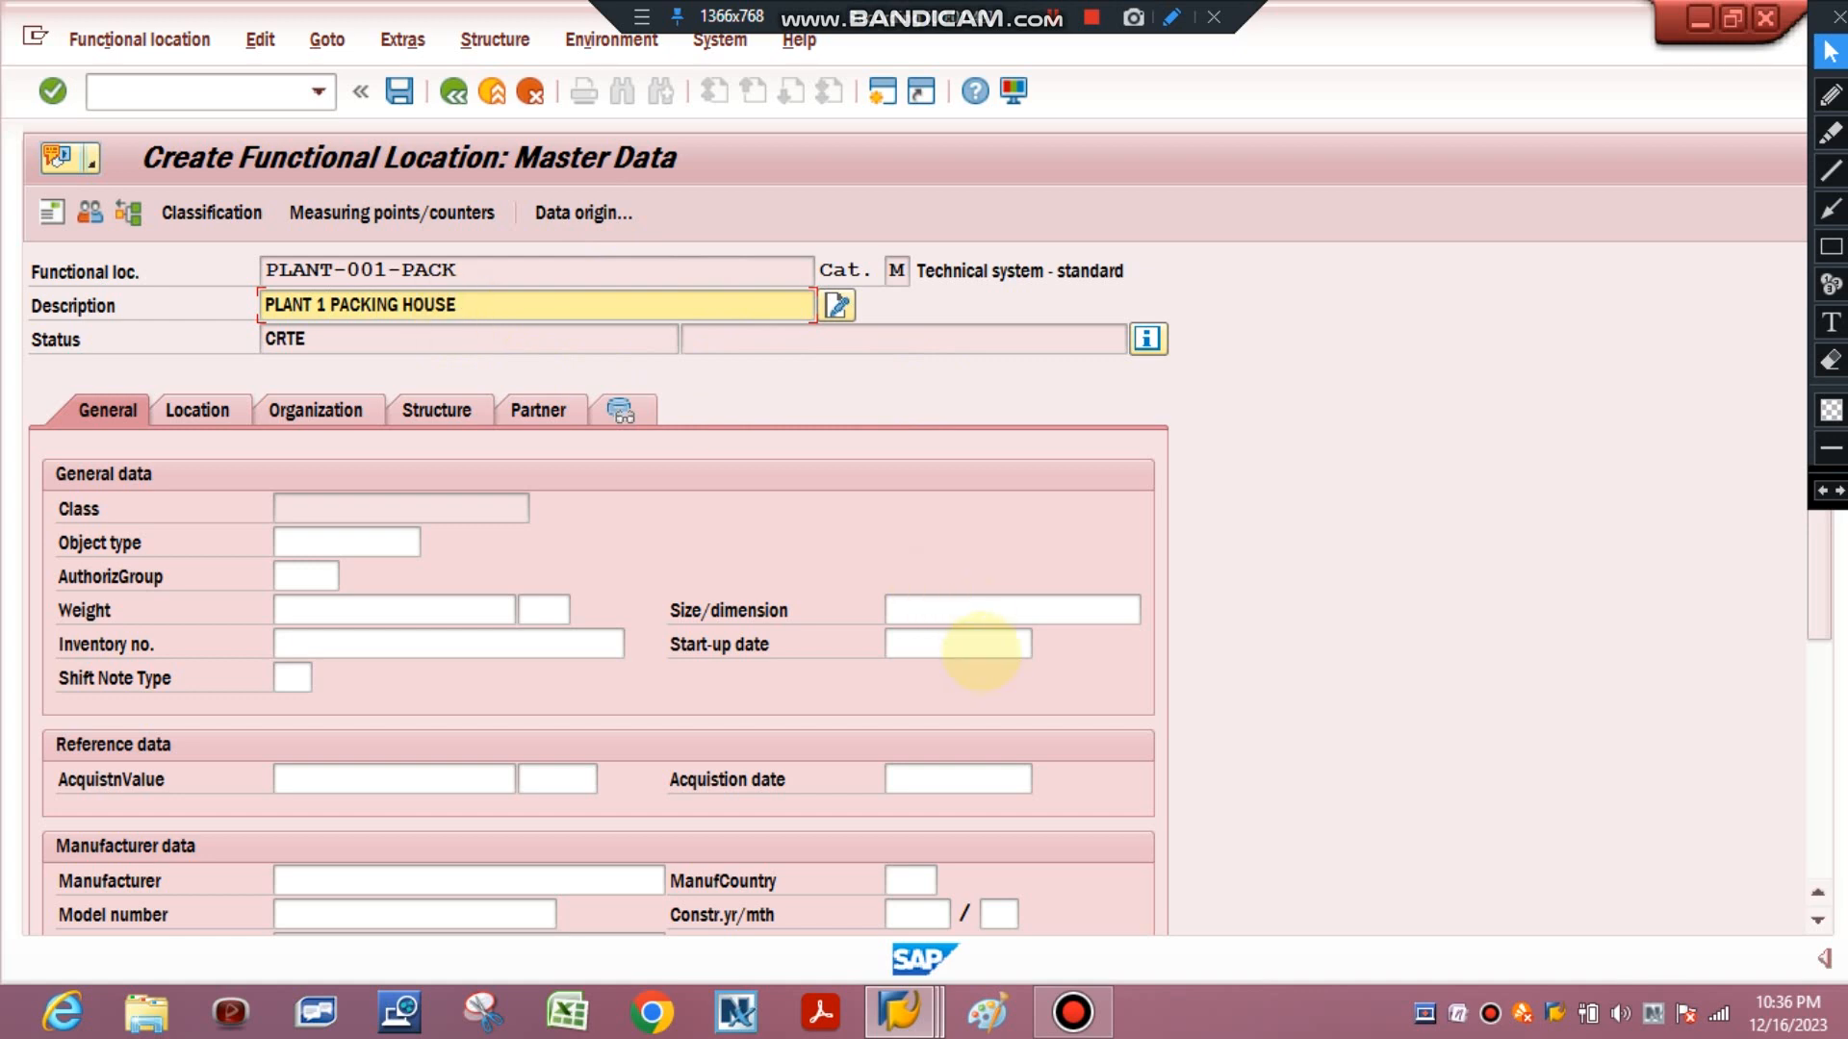
click(981, 644)
text(16.1)
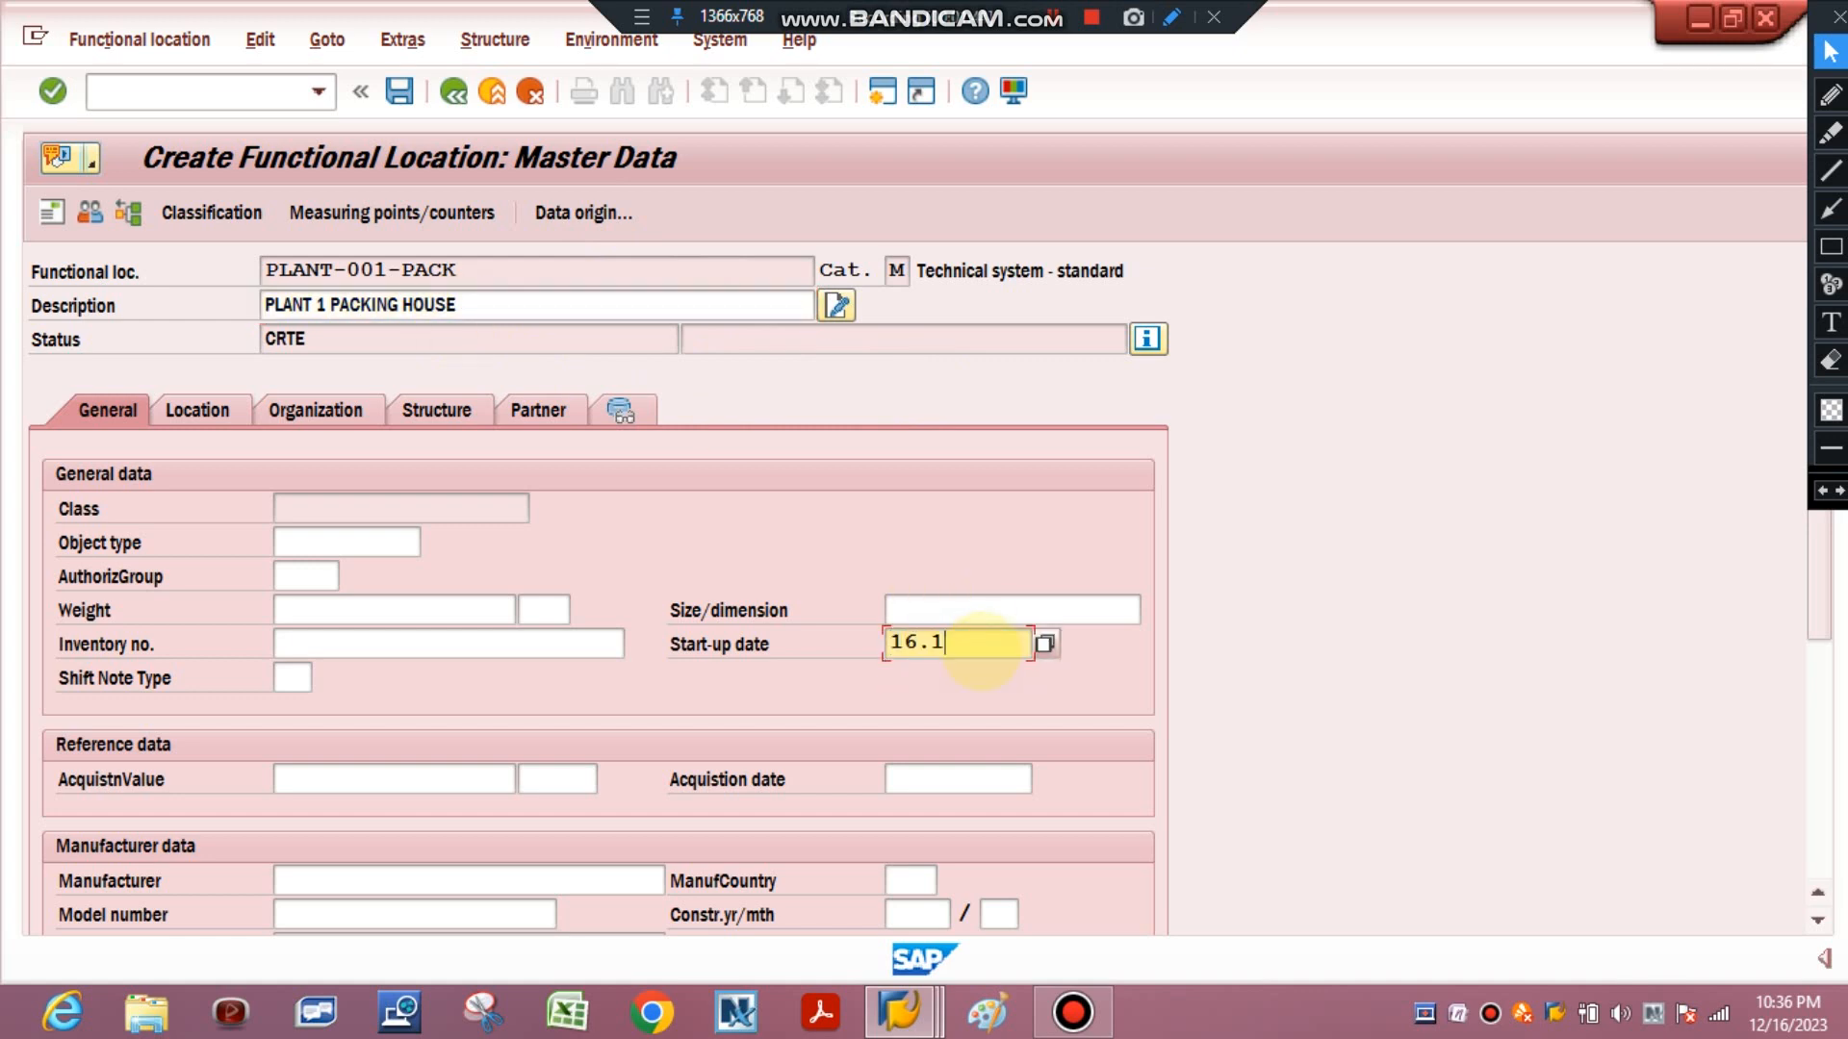
text(2.2023)
Set the maintenance plant in the location data to SACH from the suggestion list.
click(199, 410)
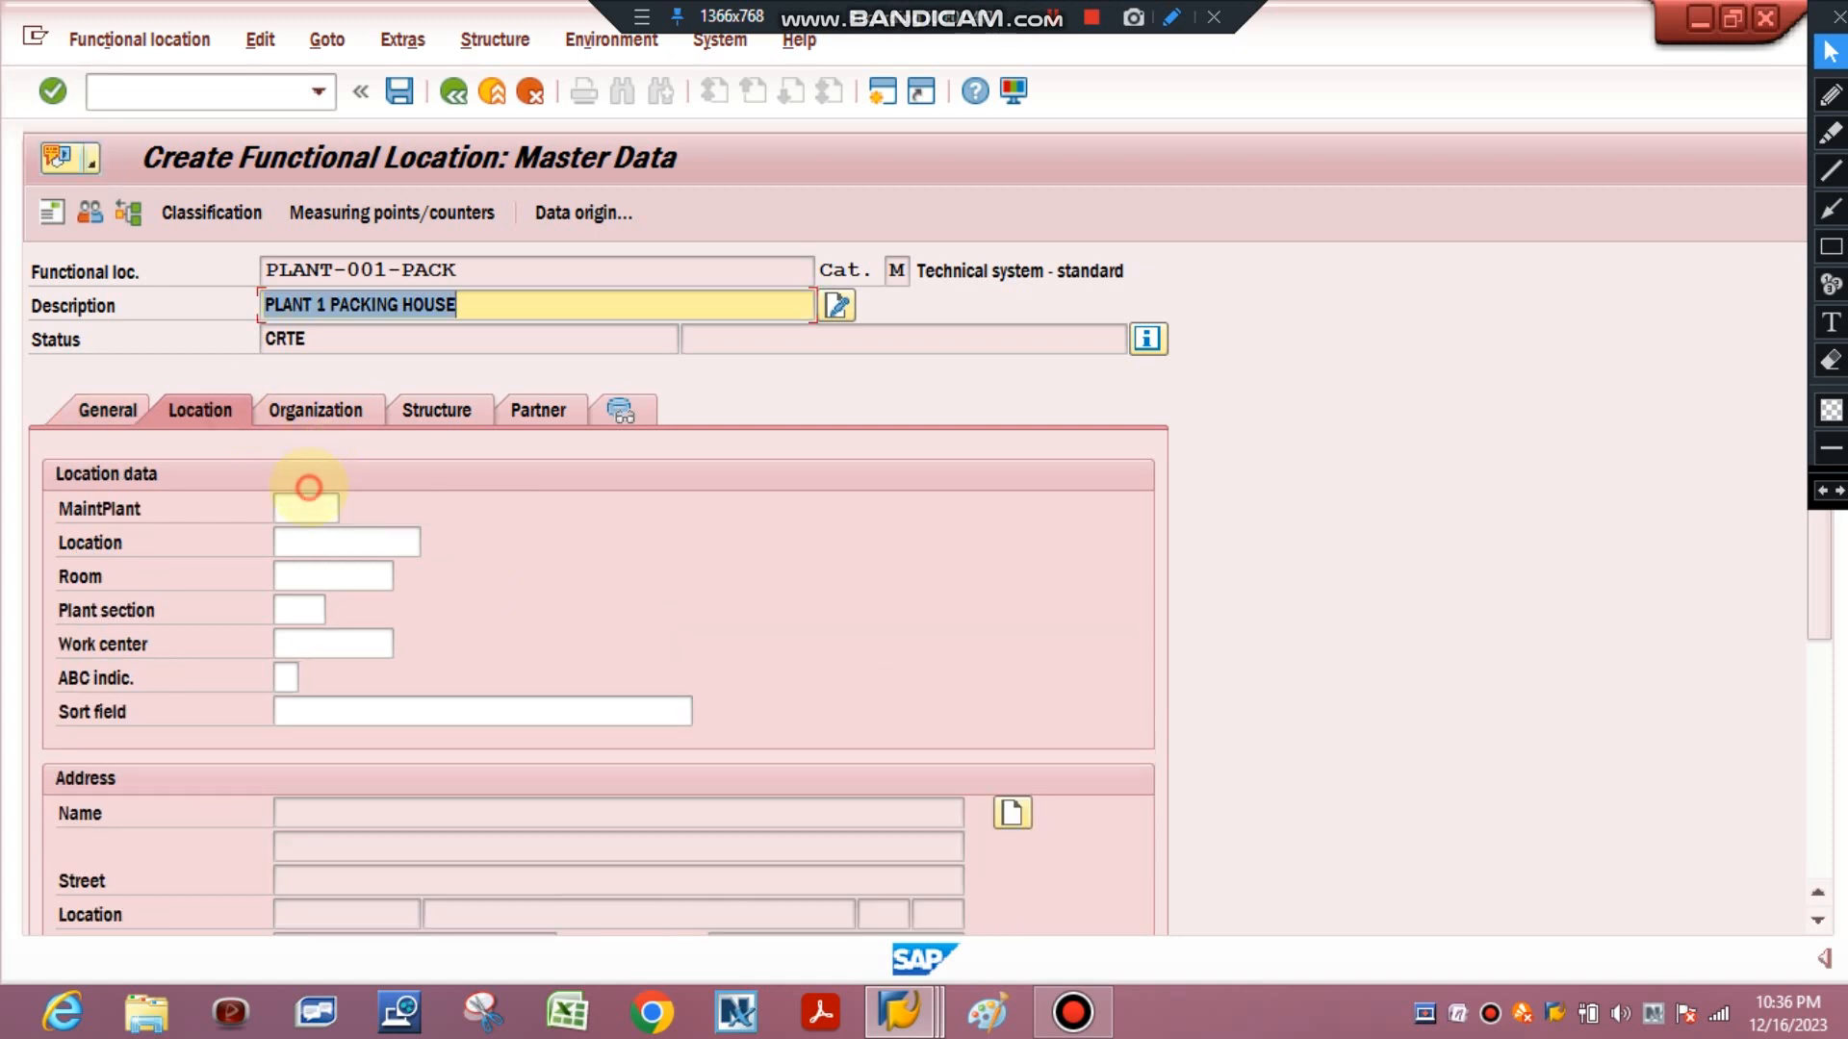
click(306, 508)
text(SA)
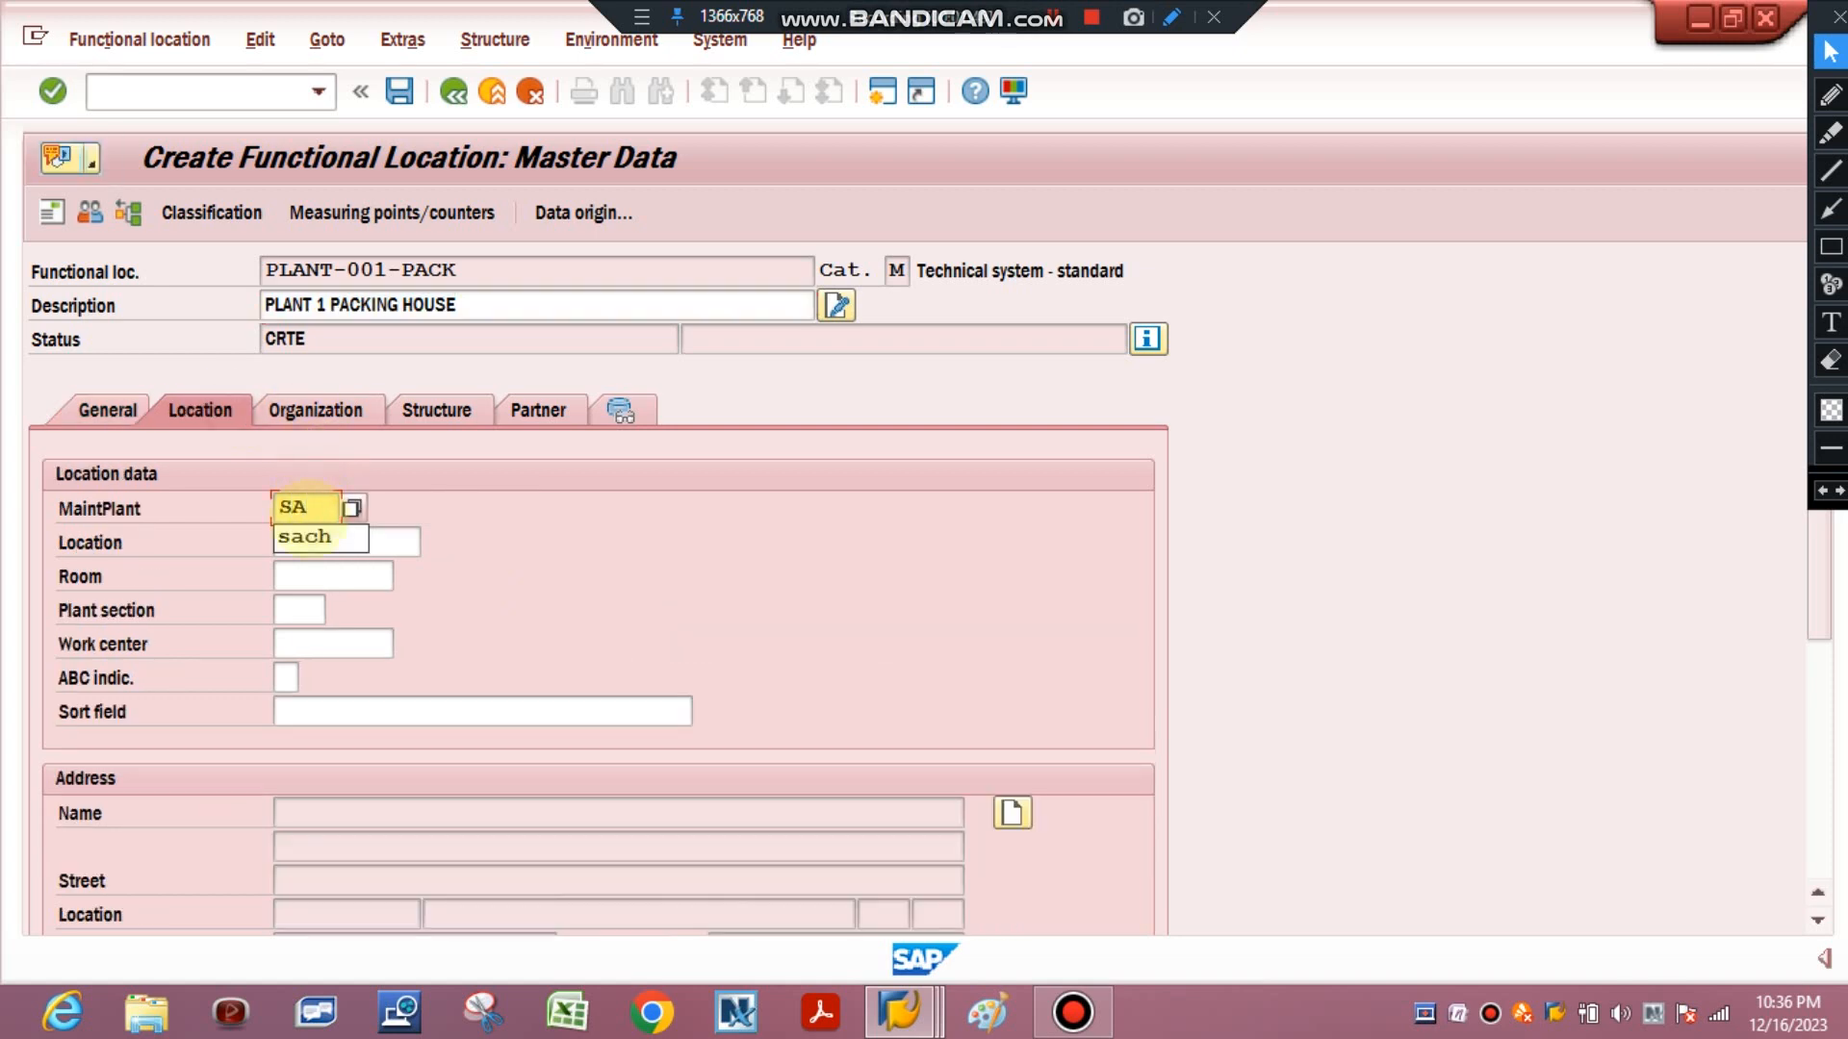
click(305, 537)
key(Return)
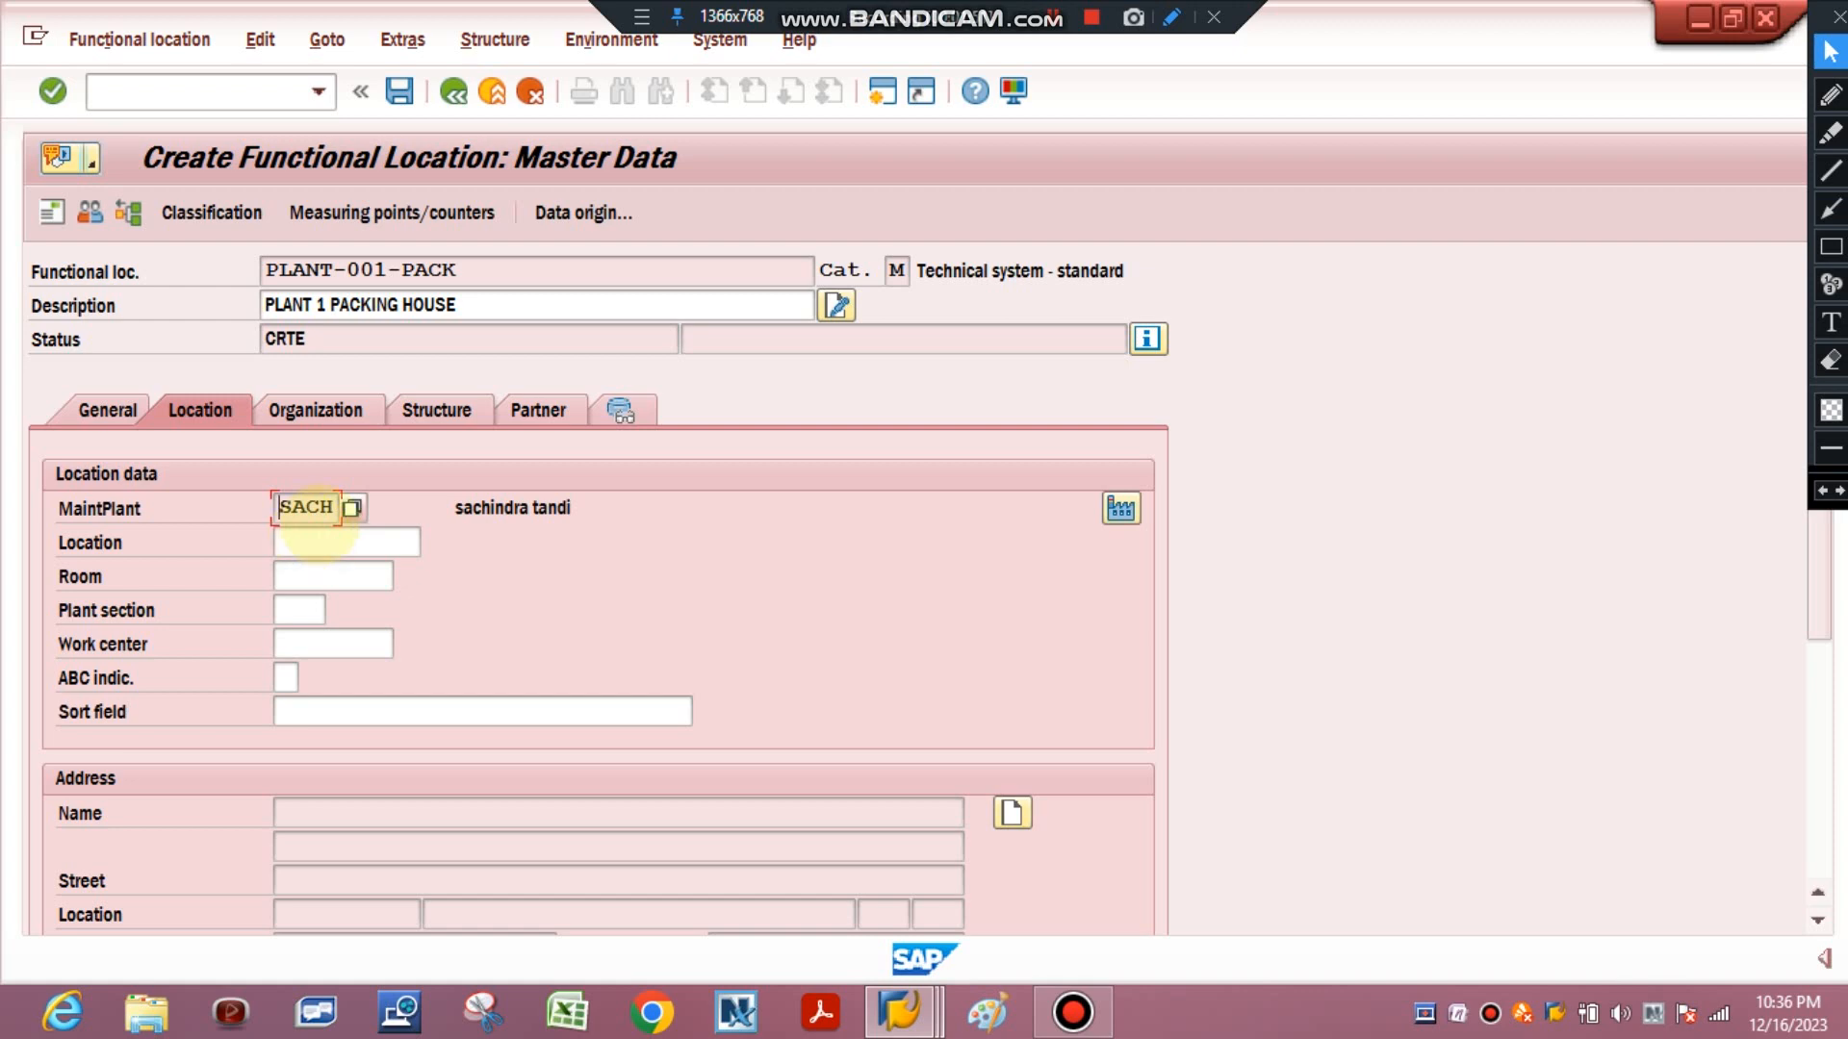
Review the organization and general data, then save the new functional location.
click(317, 410)
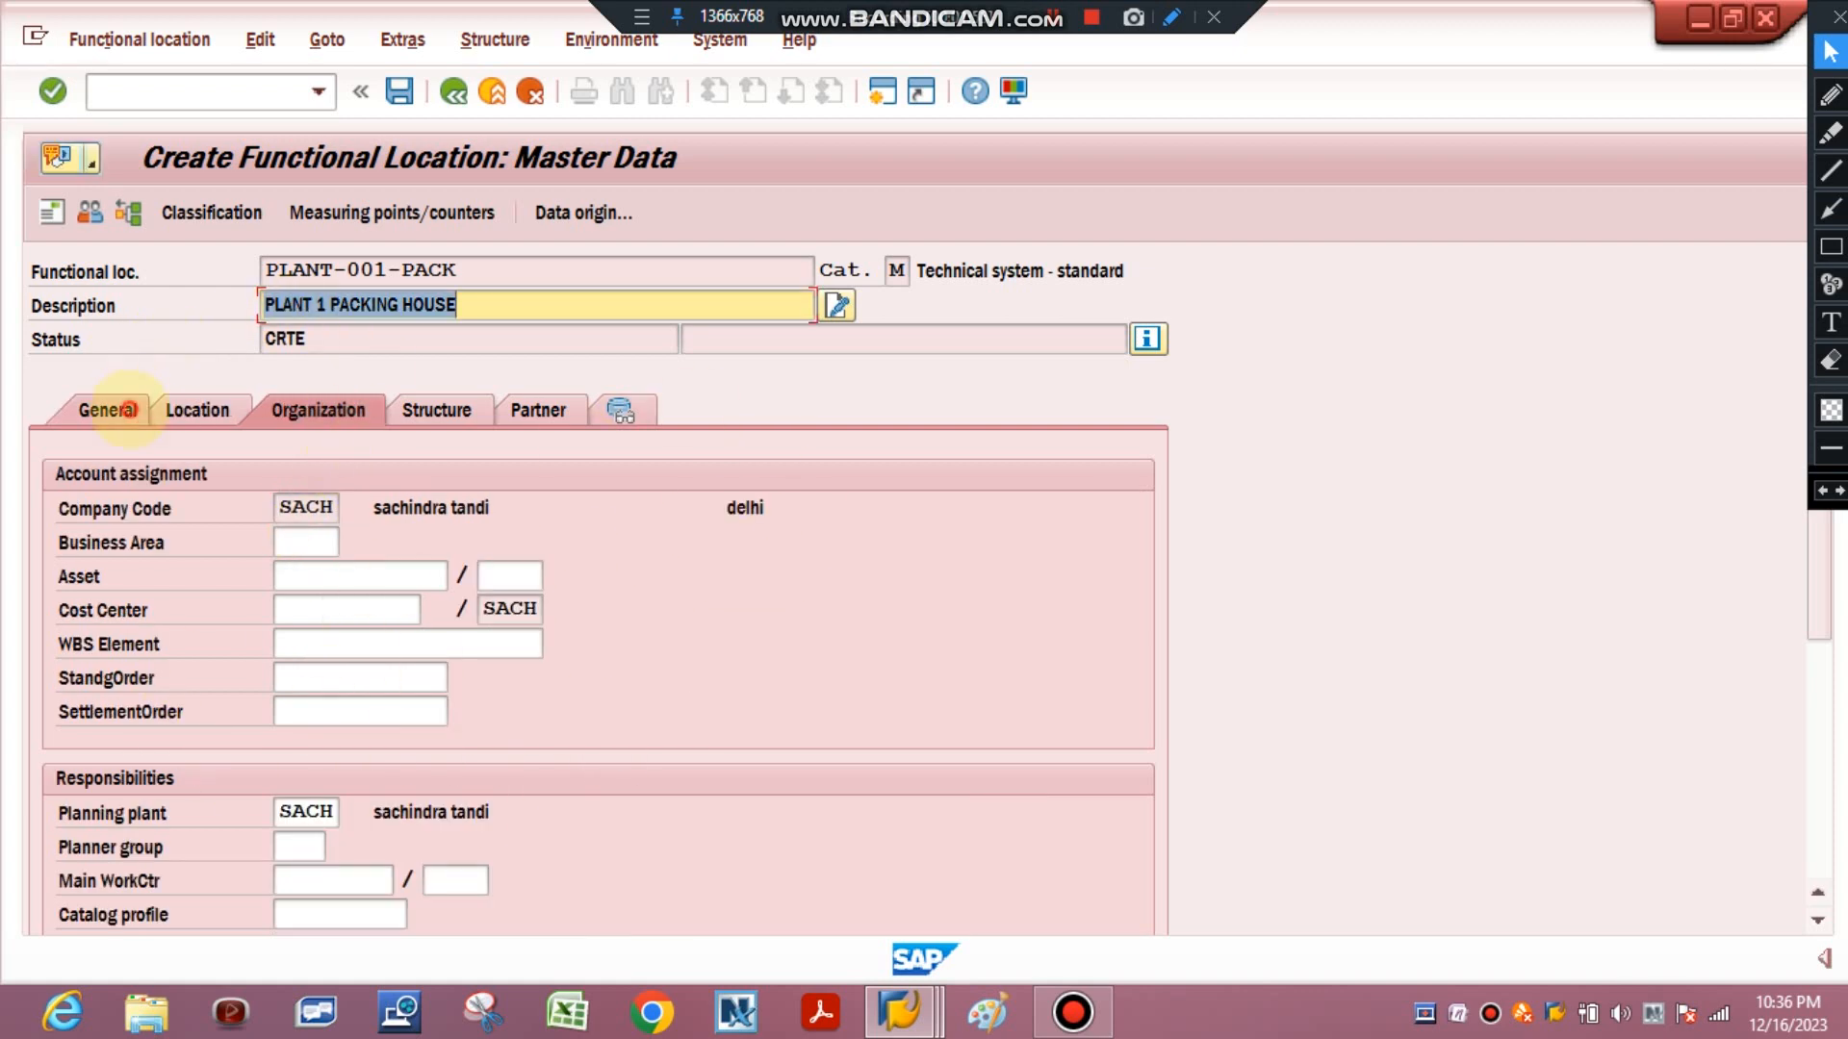
click(114, 409)
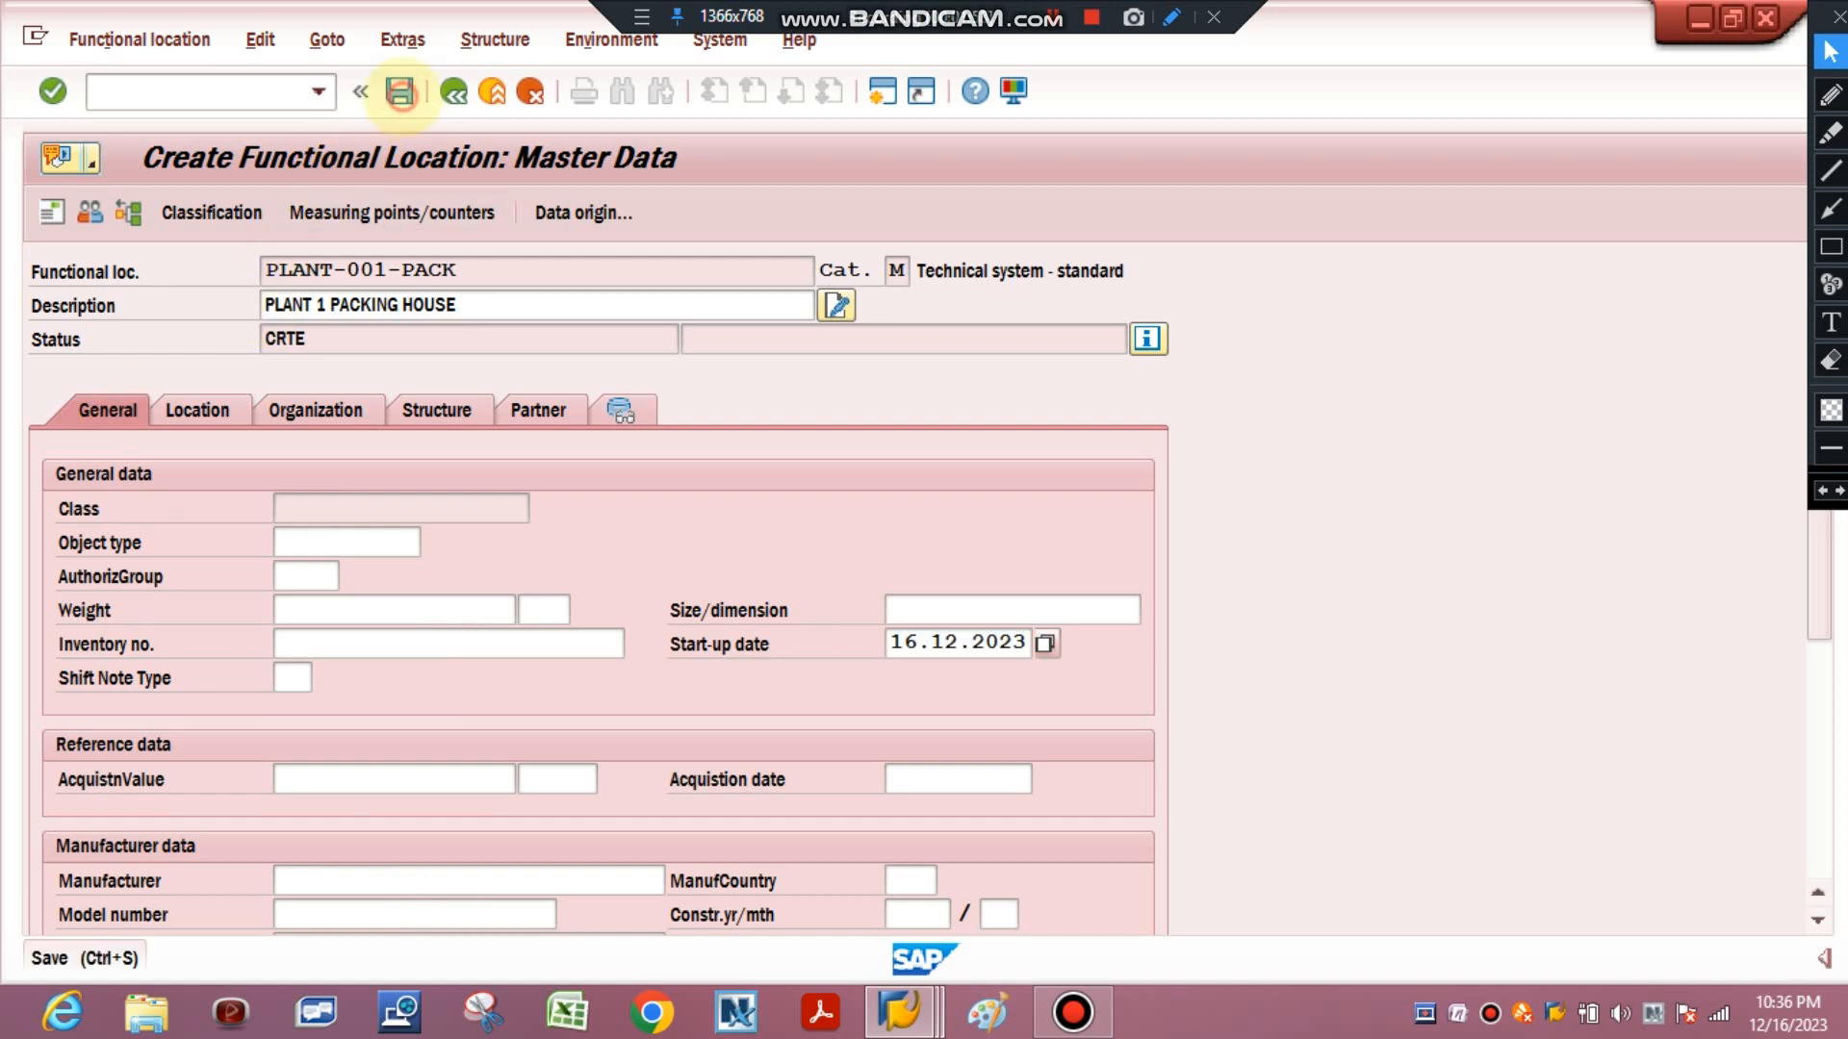
click(400, 91)
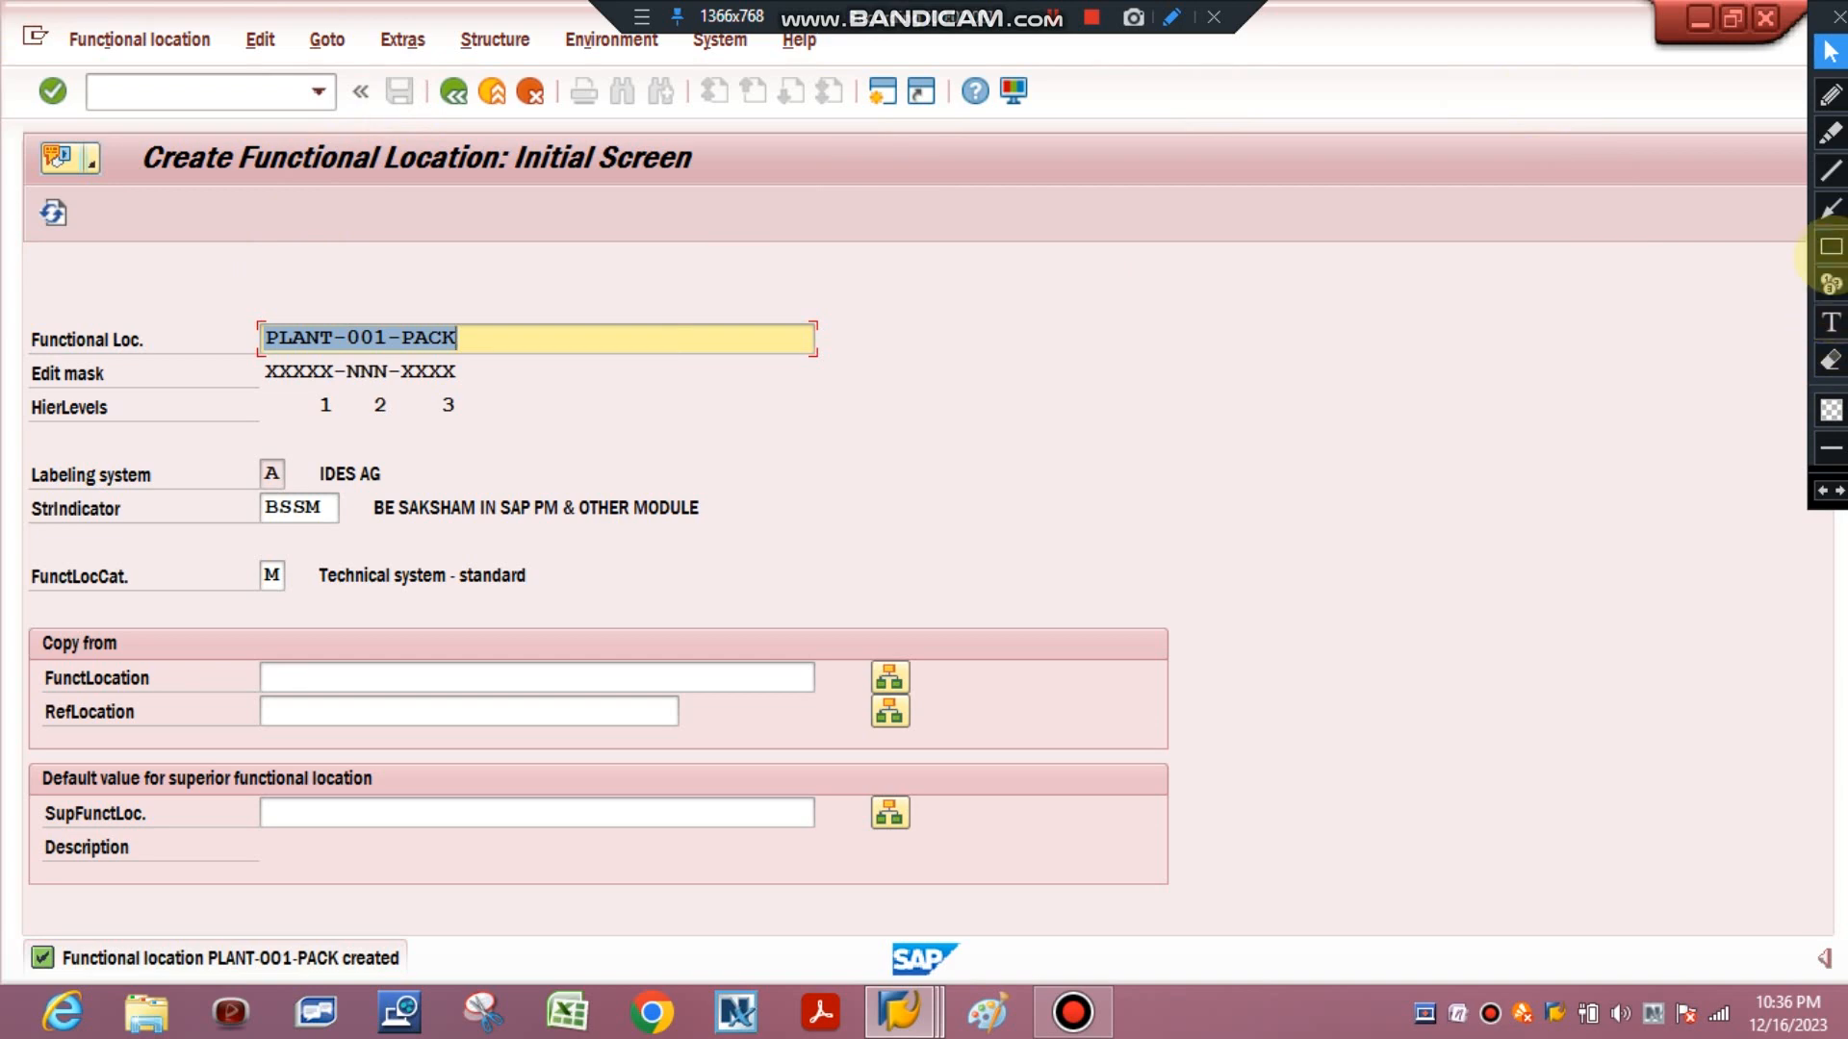
click(1831, 247)
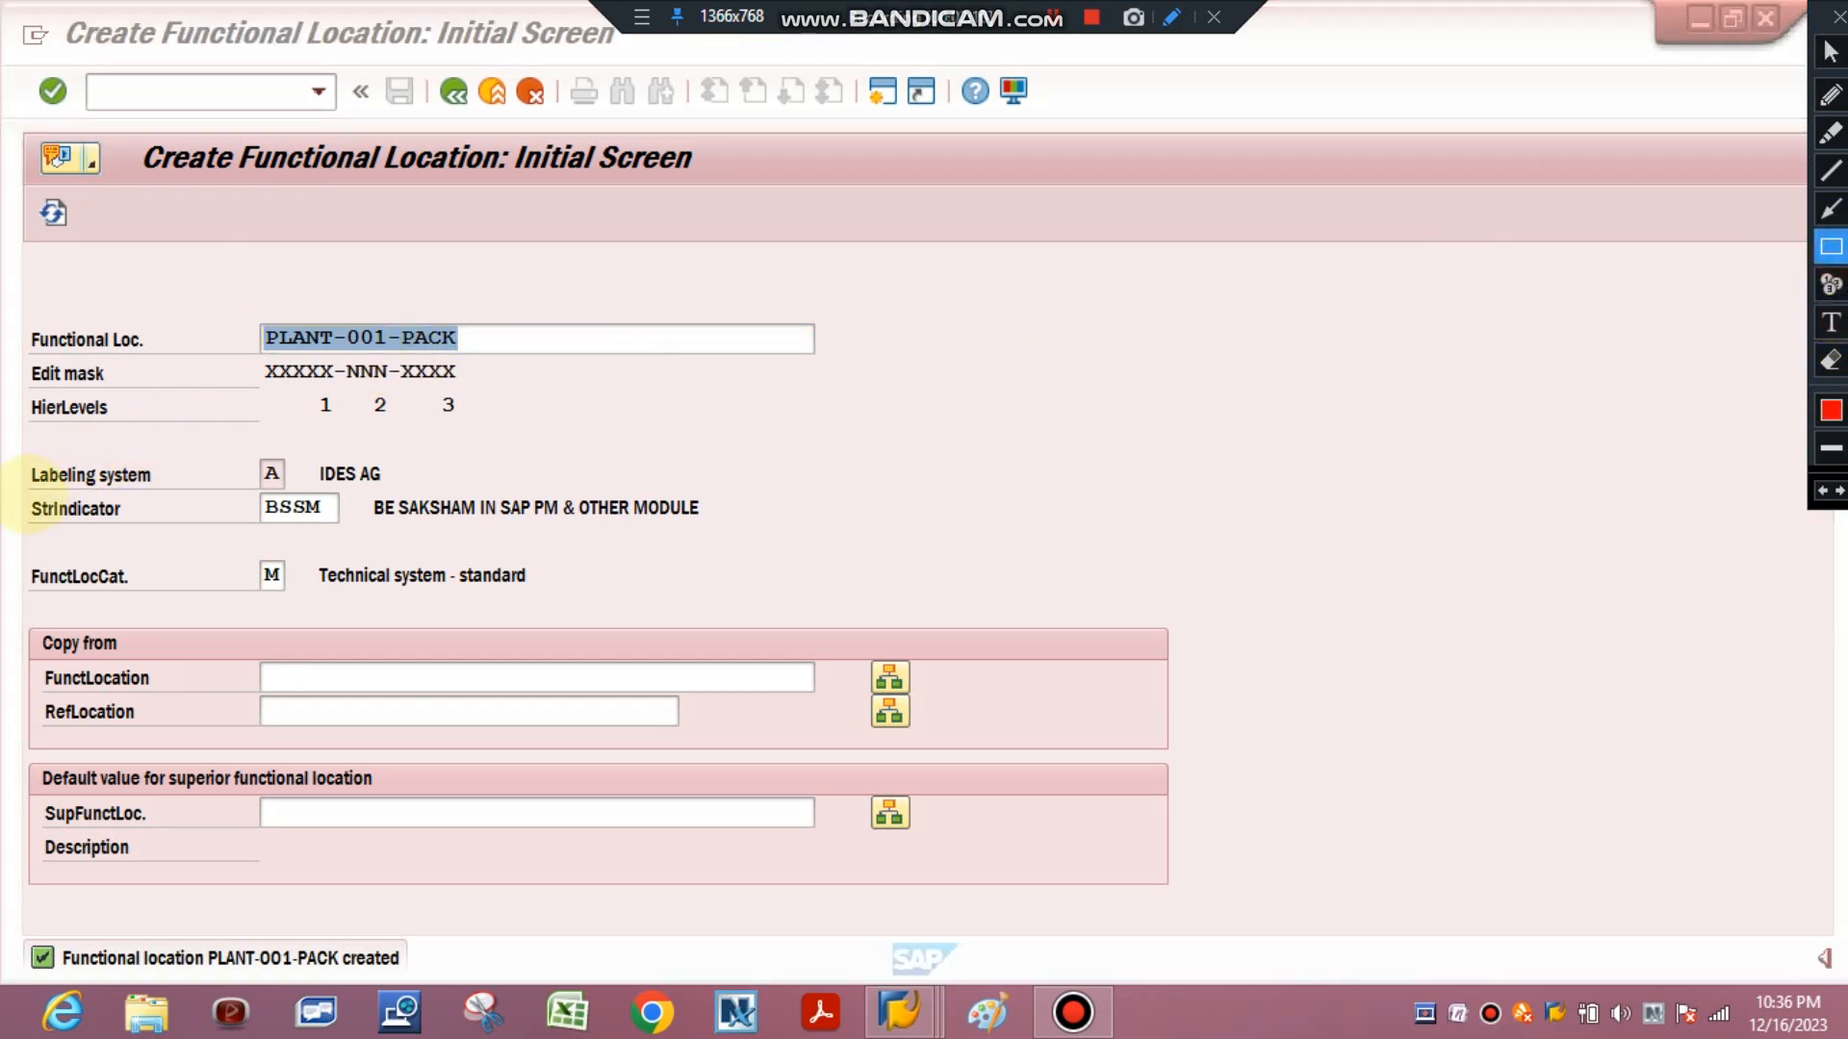
mouse_move(27, 491)
mouse_down()
mouse_move(285, 496)
mouse_move(671, 602)
mouse_move(722, 532)
mouse_up()
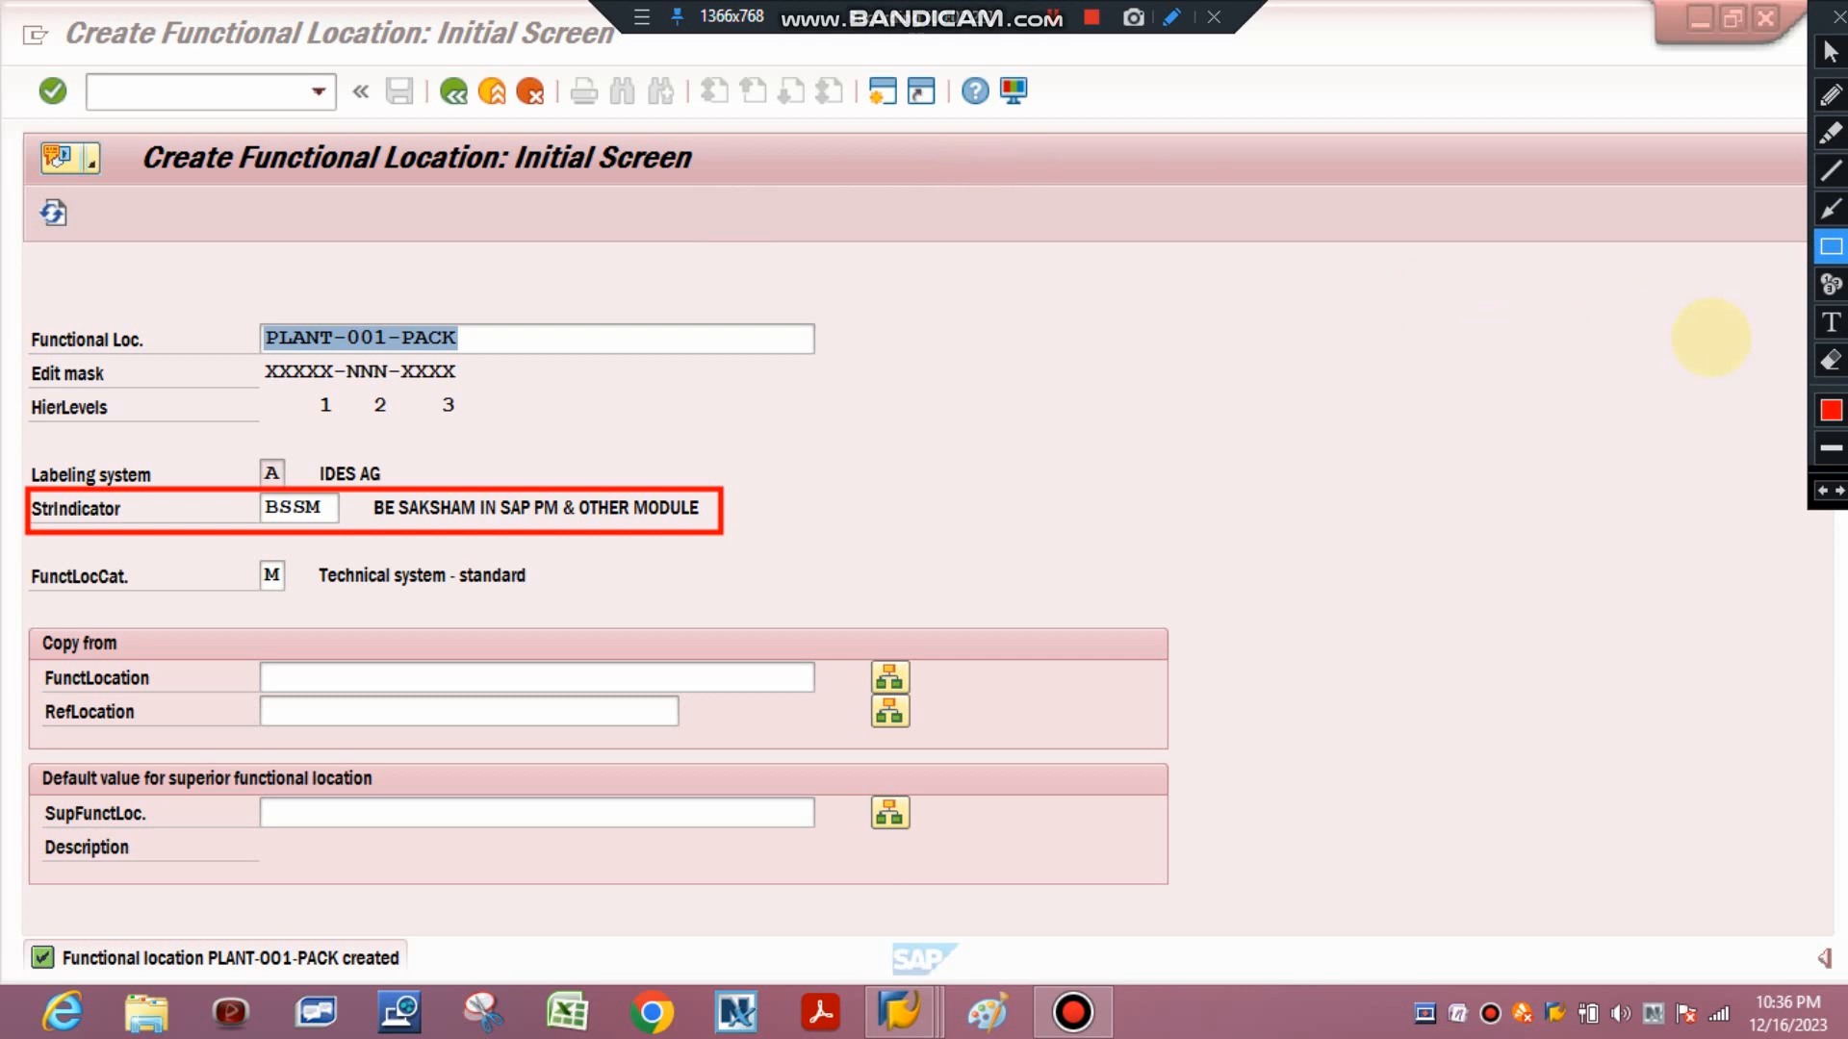
click(1830, 360)
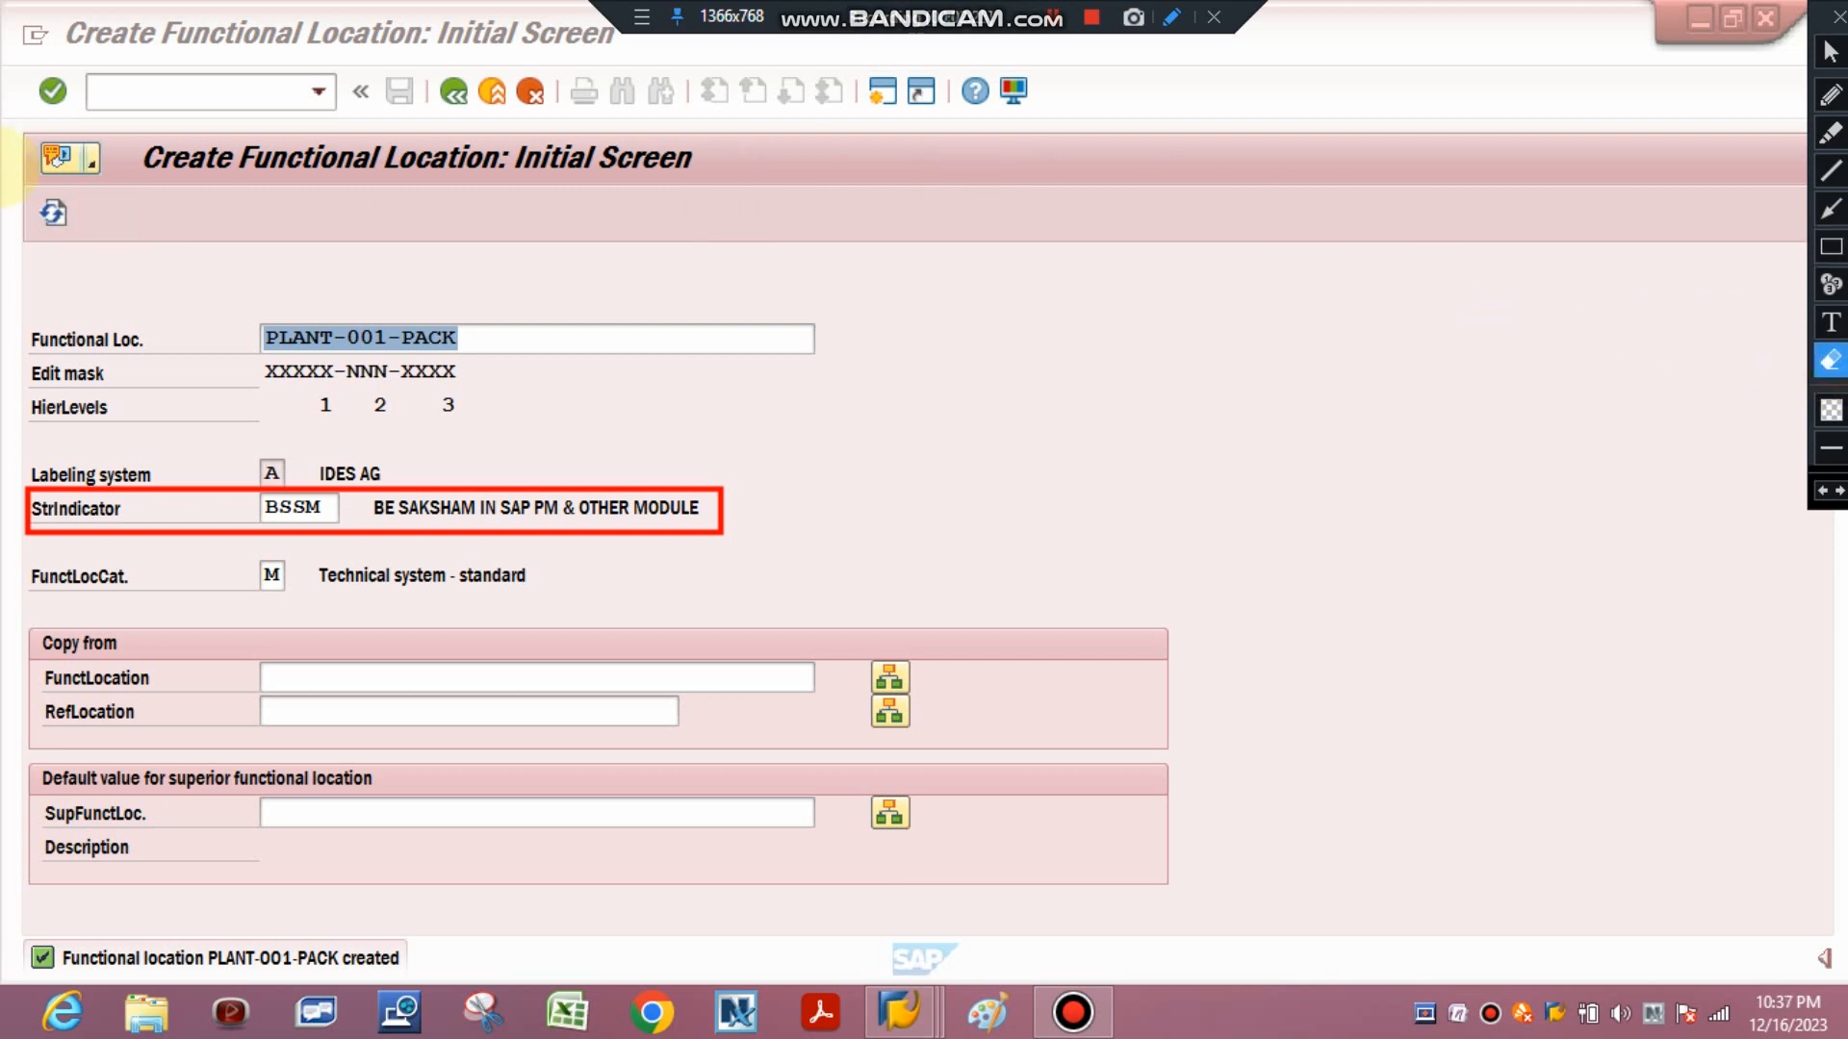
mouse_move(318, 399)
mouse_down()
mouse_move(610, 548)
mouse_move(1125, 1011)
mouse_up()
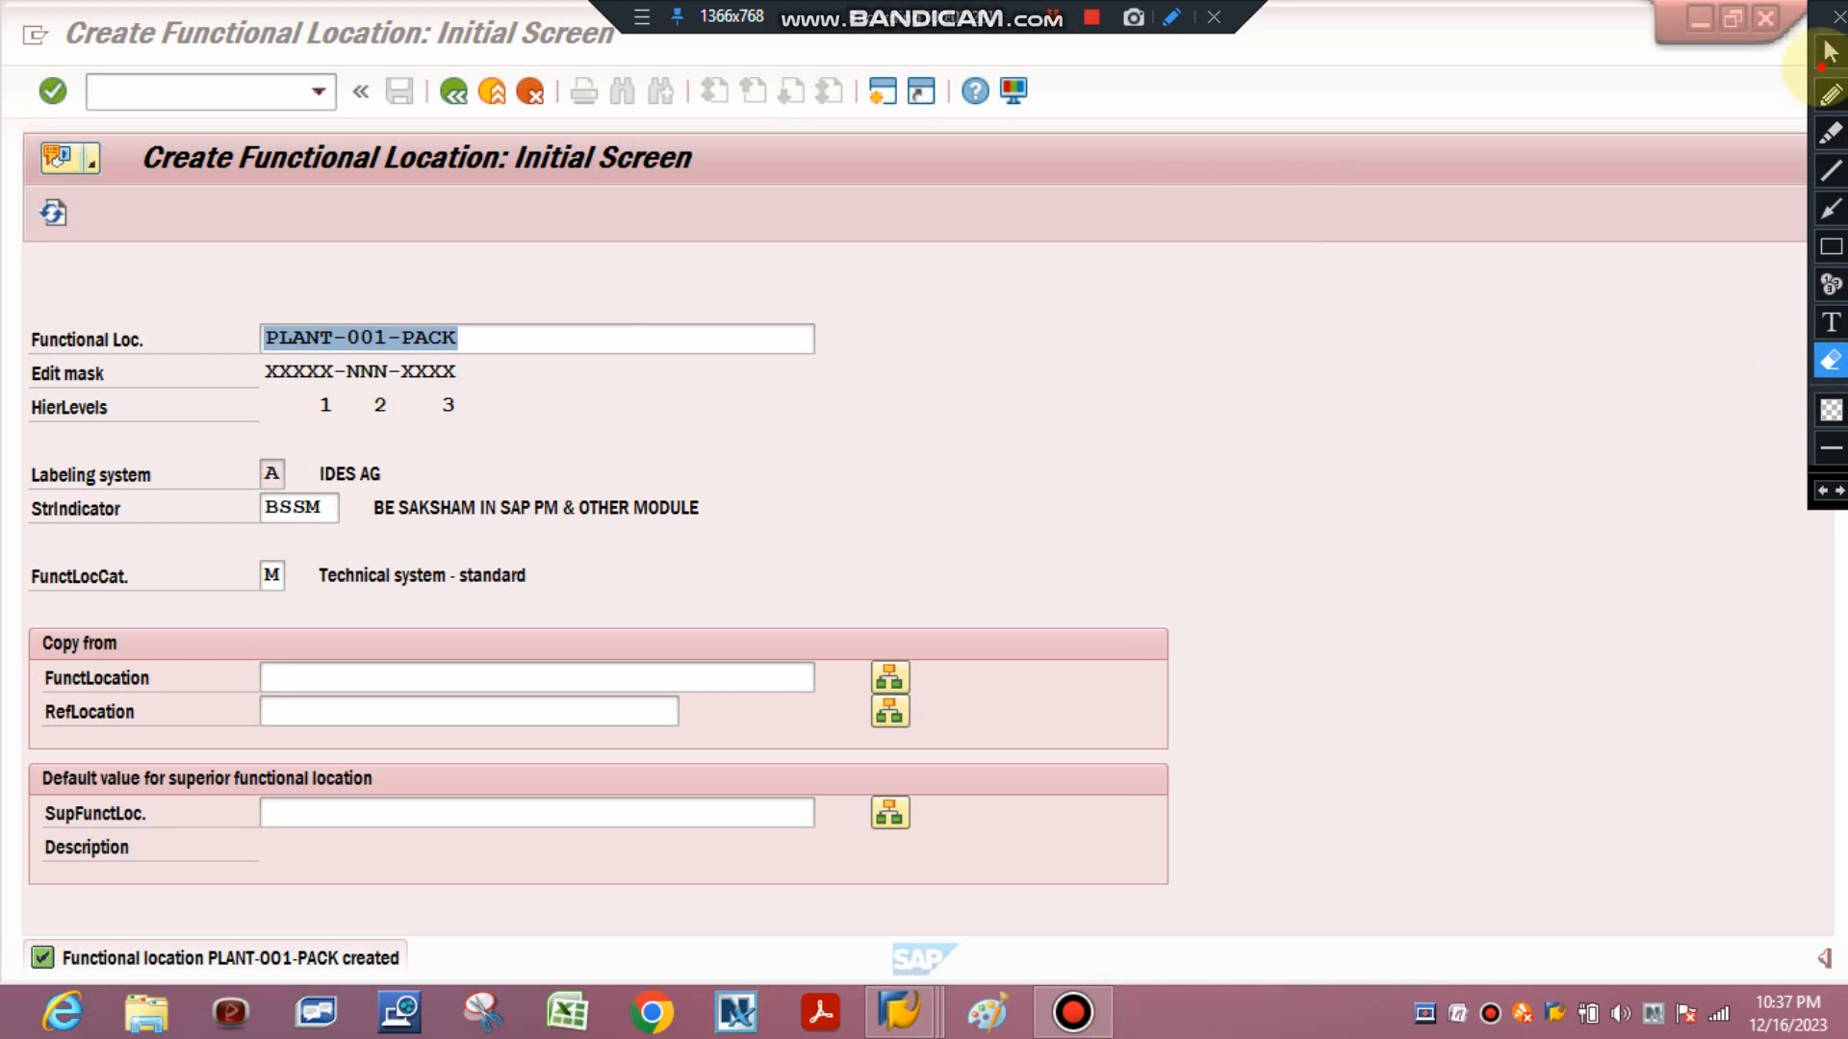
click(1824, 58)
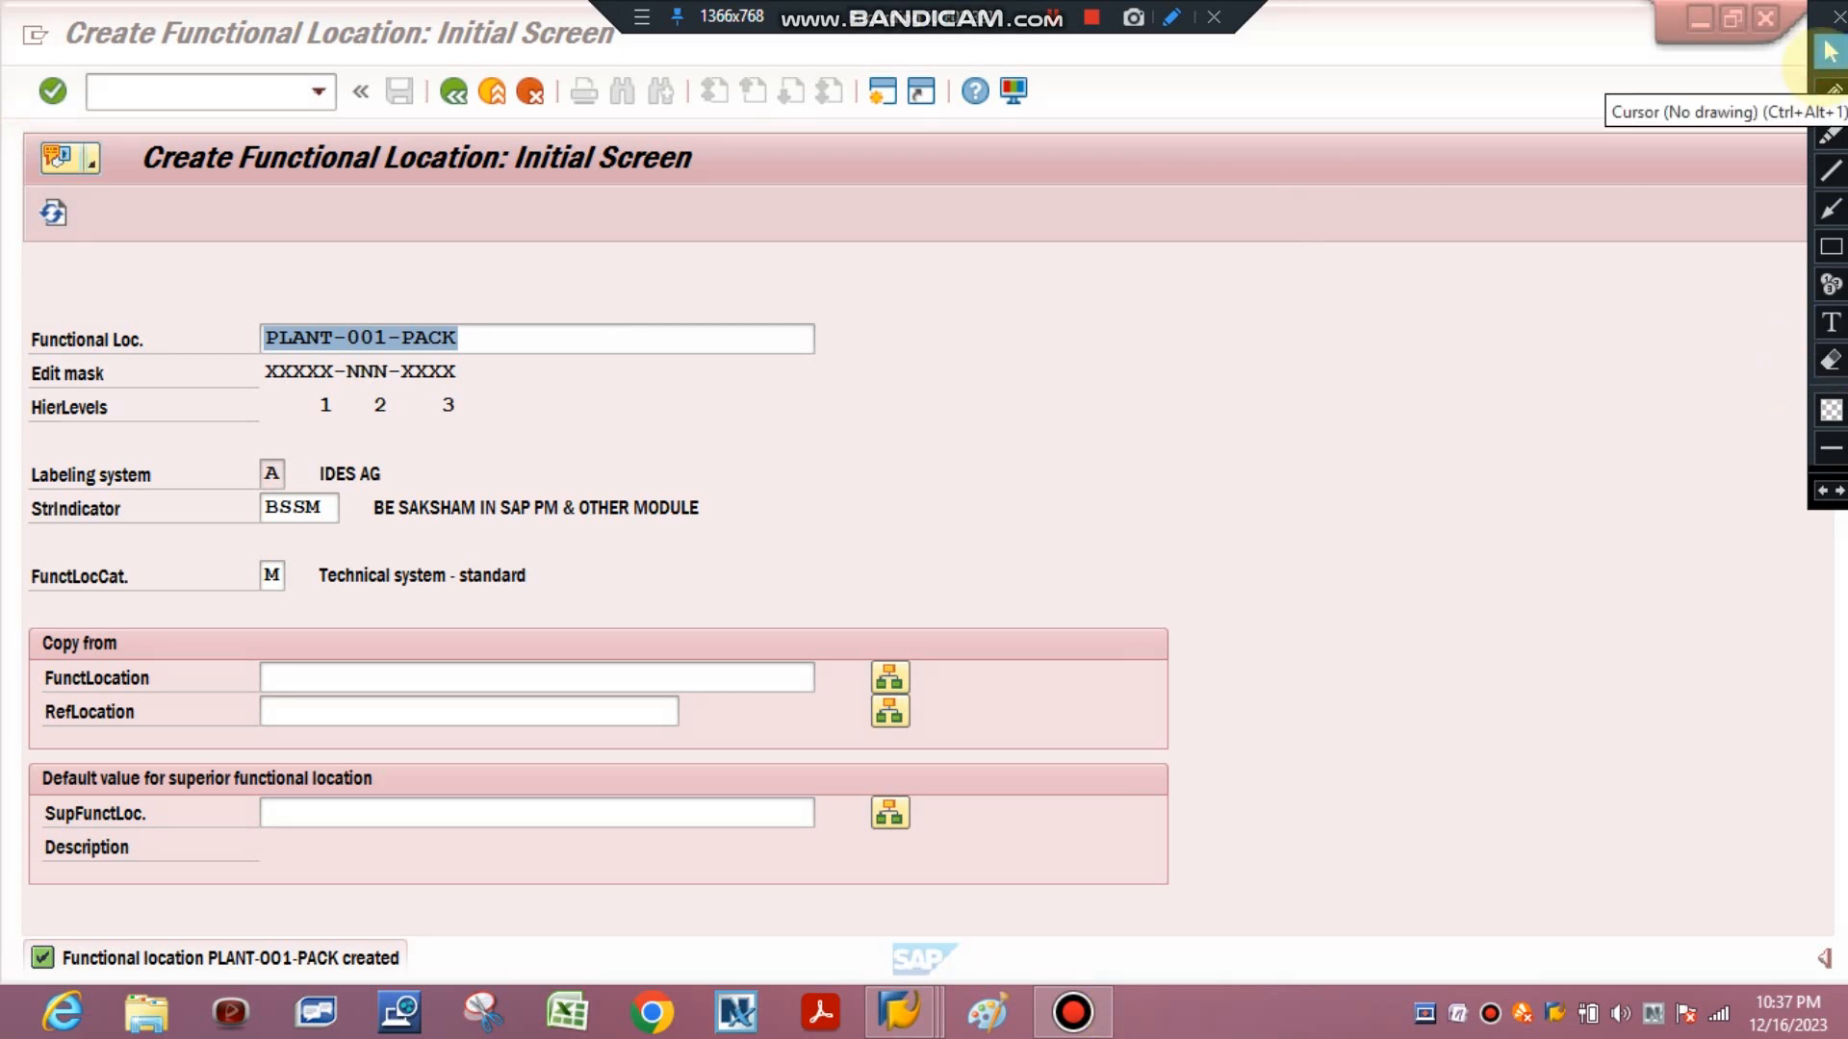